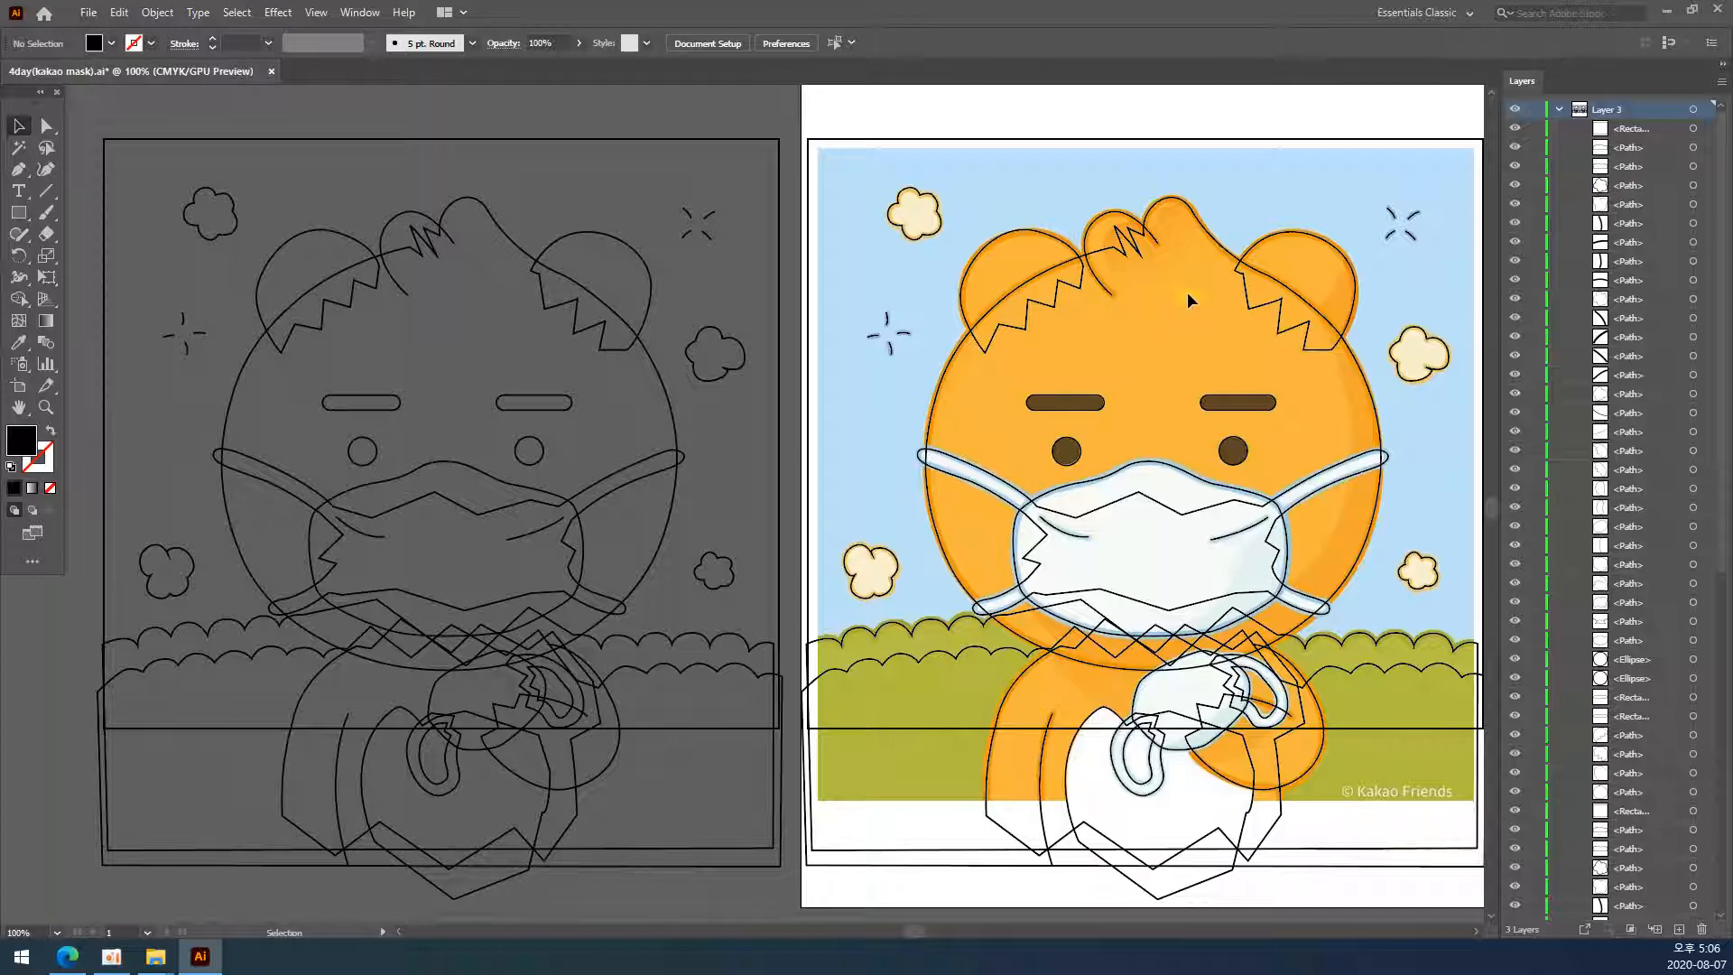
- Examine the traced outlines over the reference bear's head, eyes and mask, and the shortcut notes above the picture
key("z")
left_click(1047, 271)
left_click(849, 449)
left_click(834, 573)
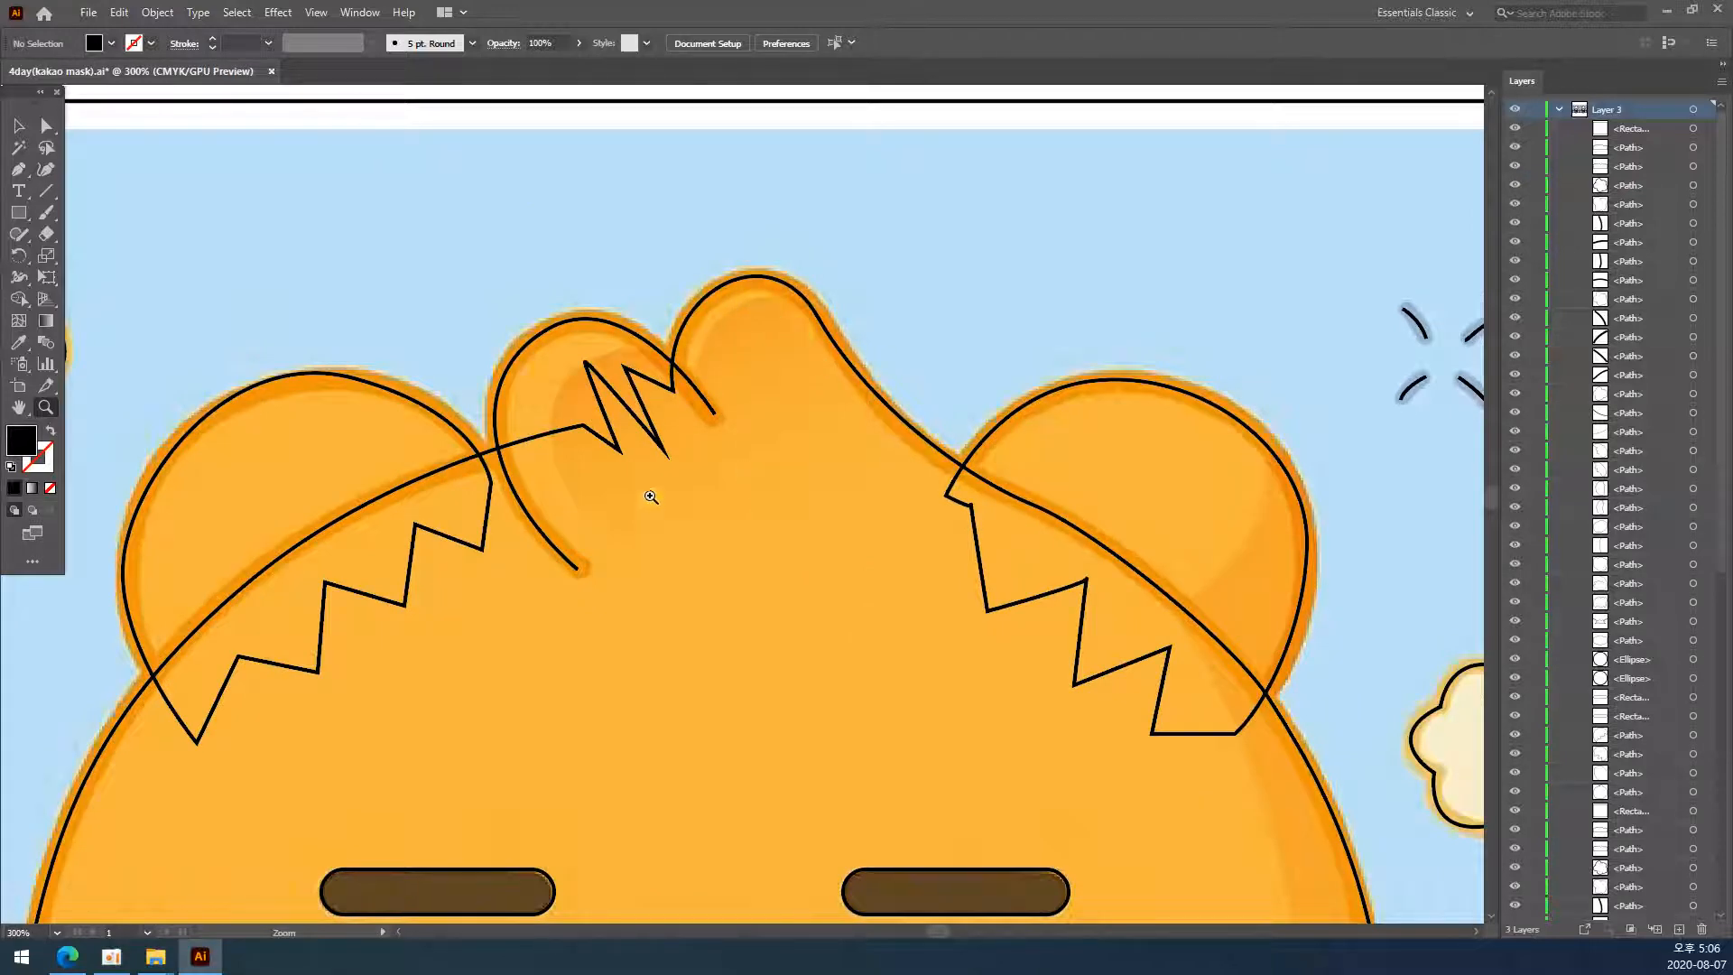
left_click_drag(614, 712, 716, 329)
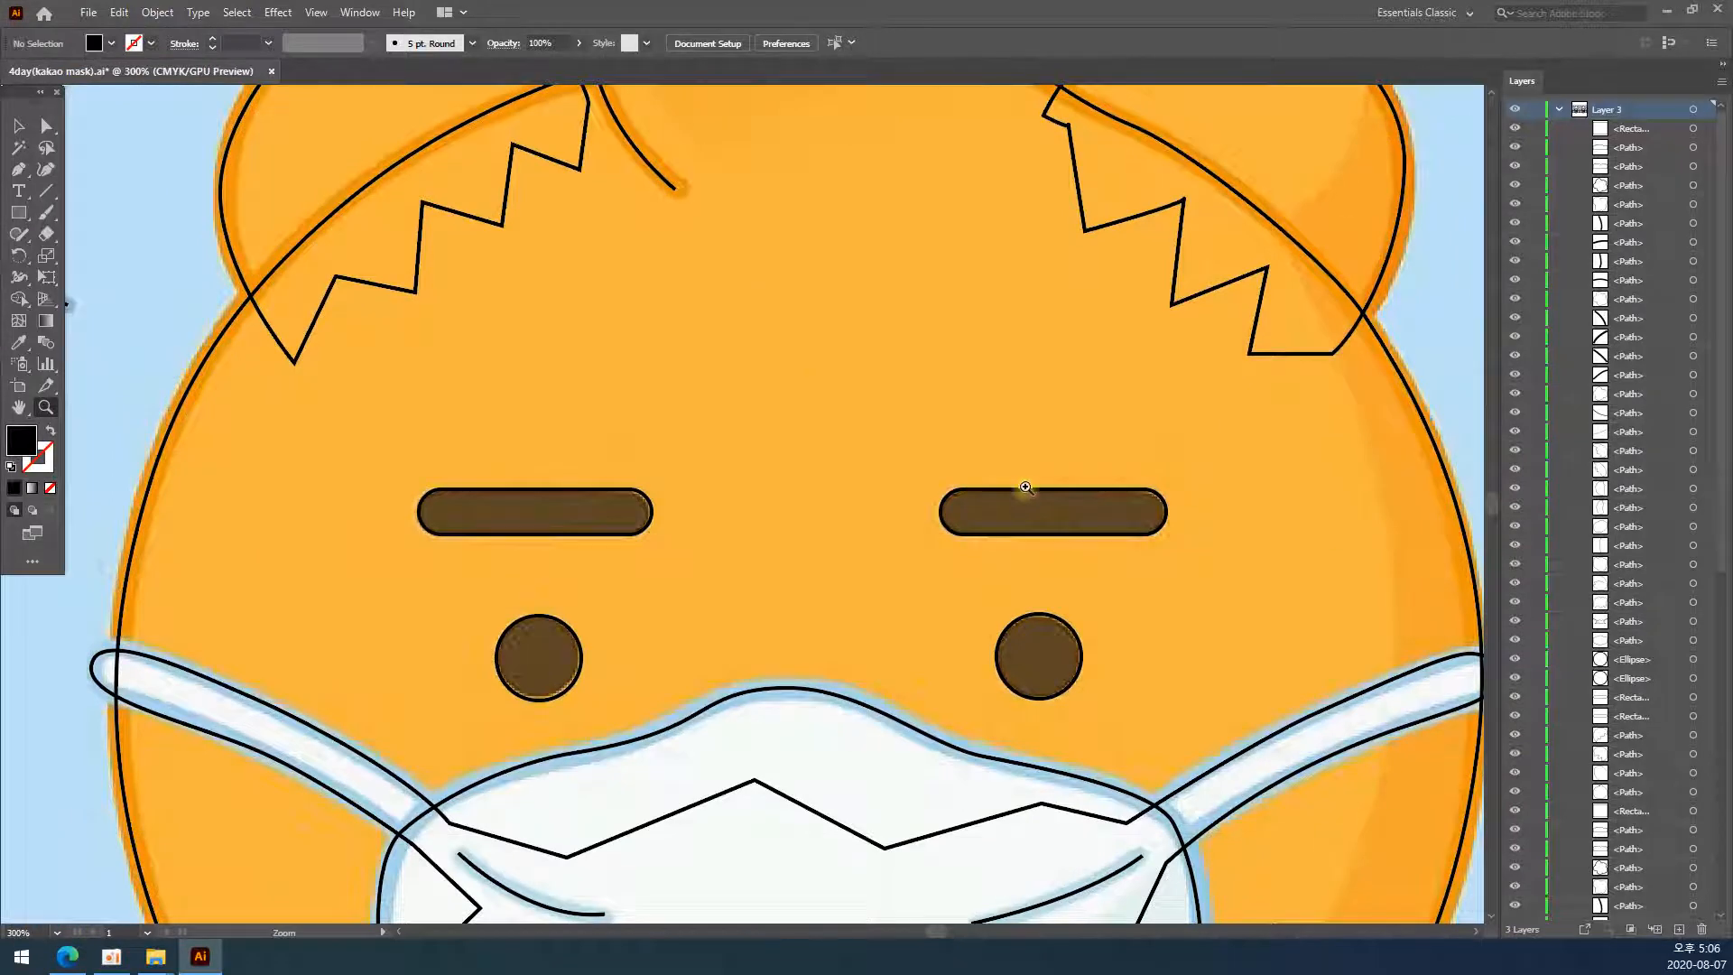
key("ctrl+minus")
key("ctrl+minus")
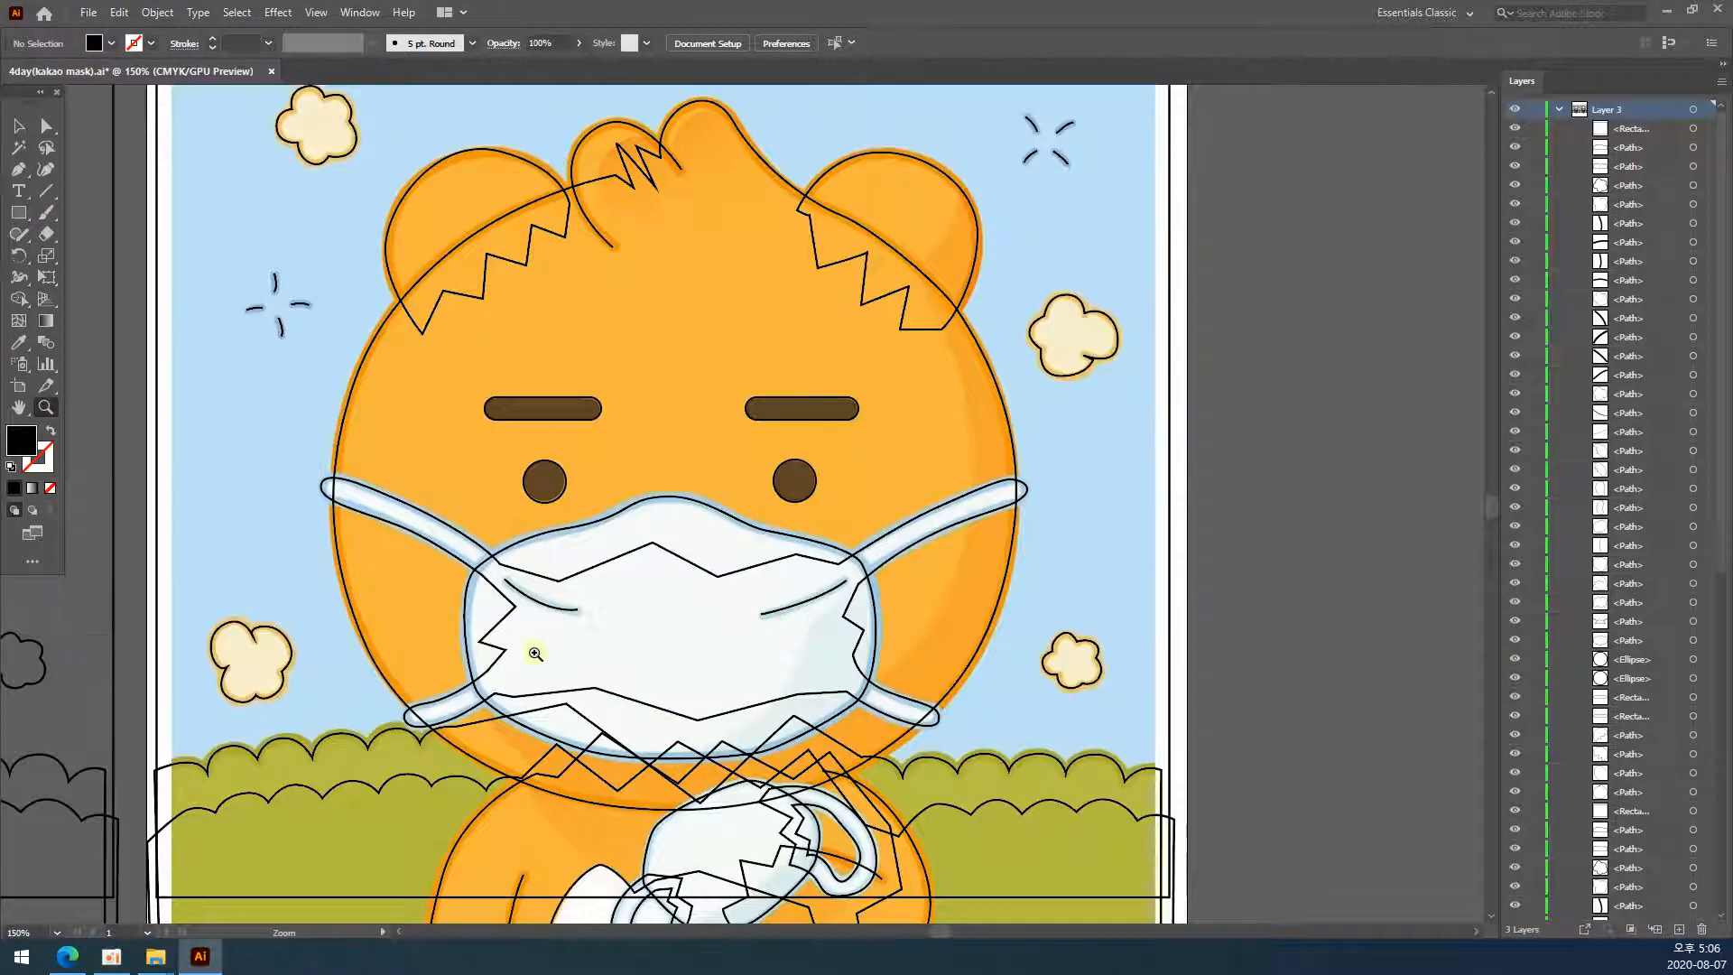
left_click_drag(443, 661, 886, 648)
key("ctrl+minus")
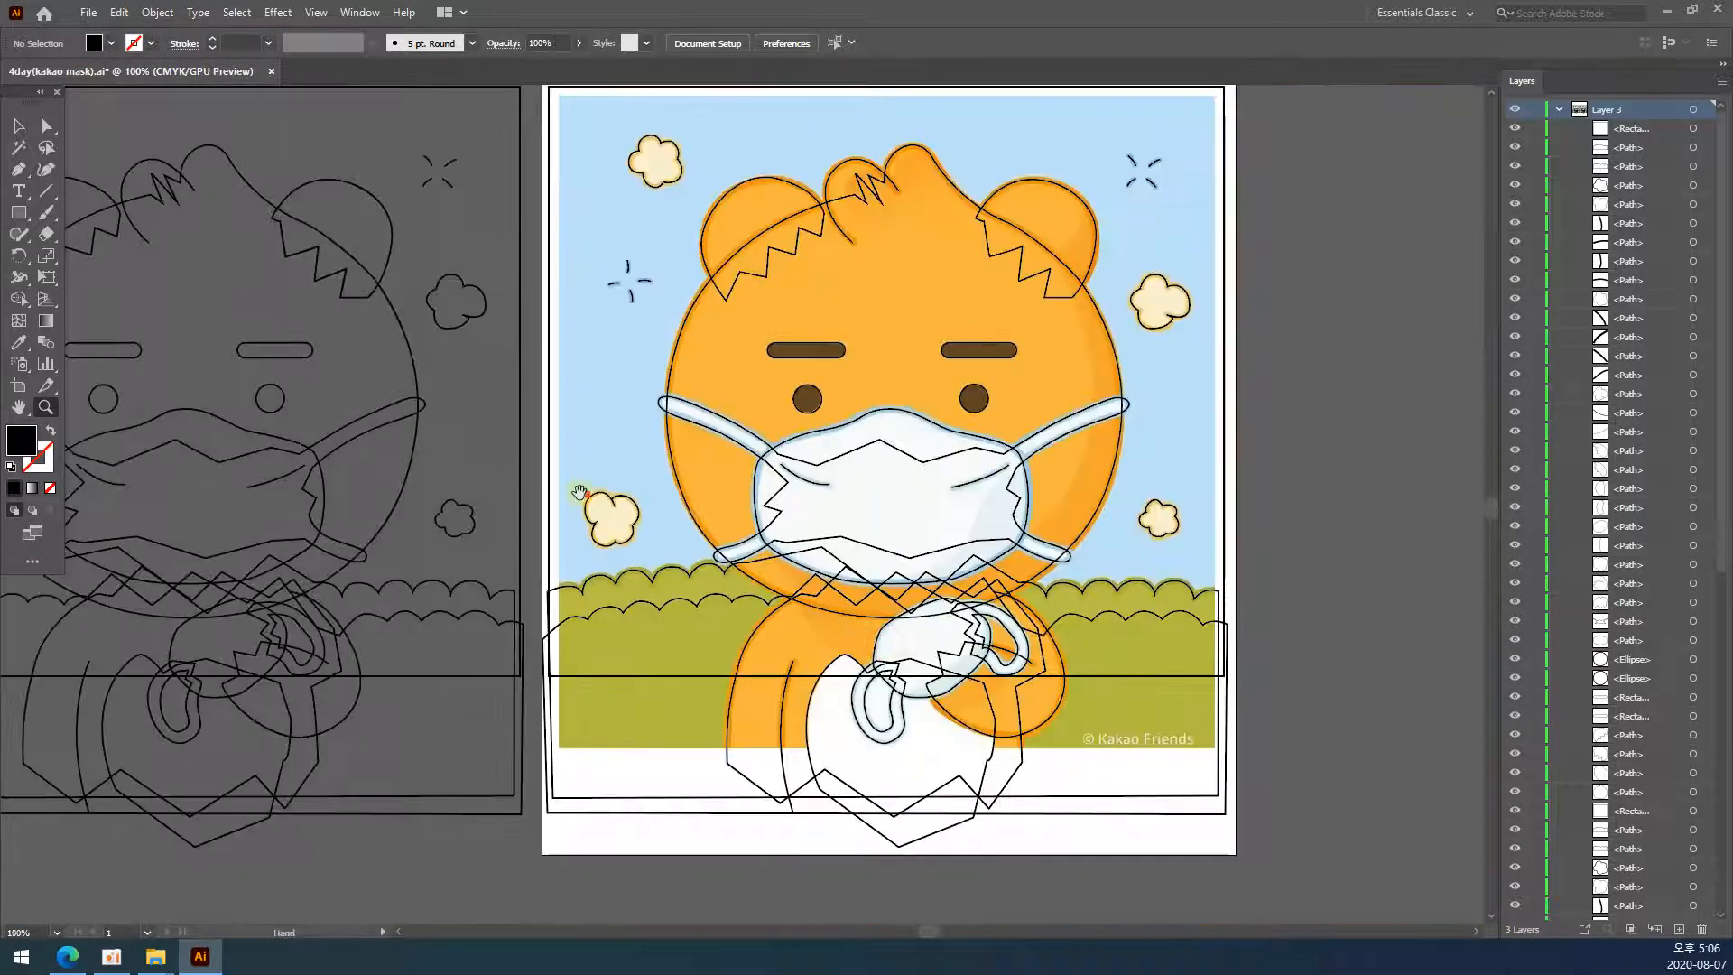
left_click_drag(578, 492, 808, 524)
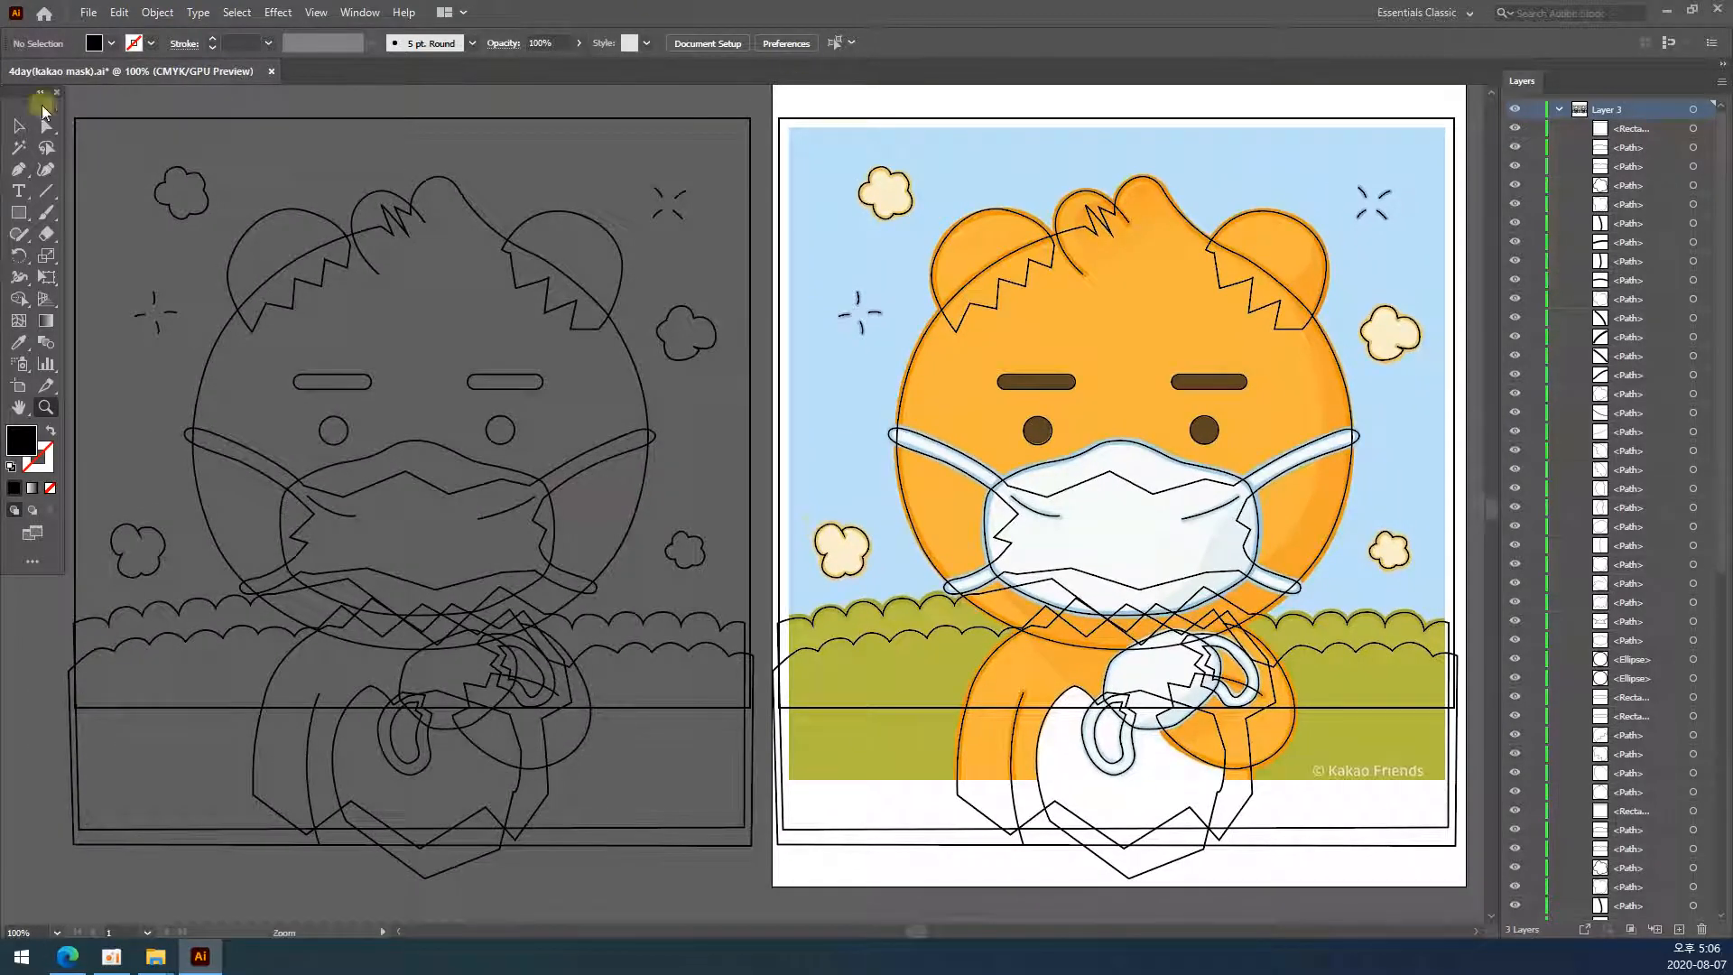
left_click(18, 125)
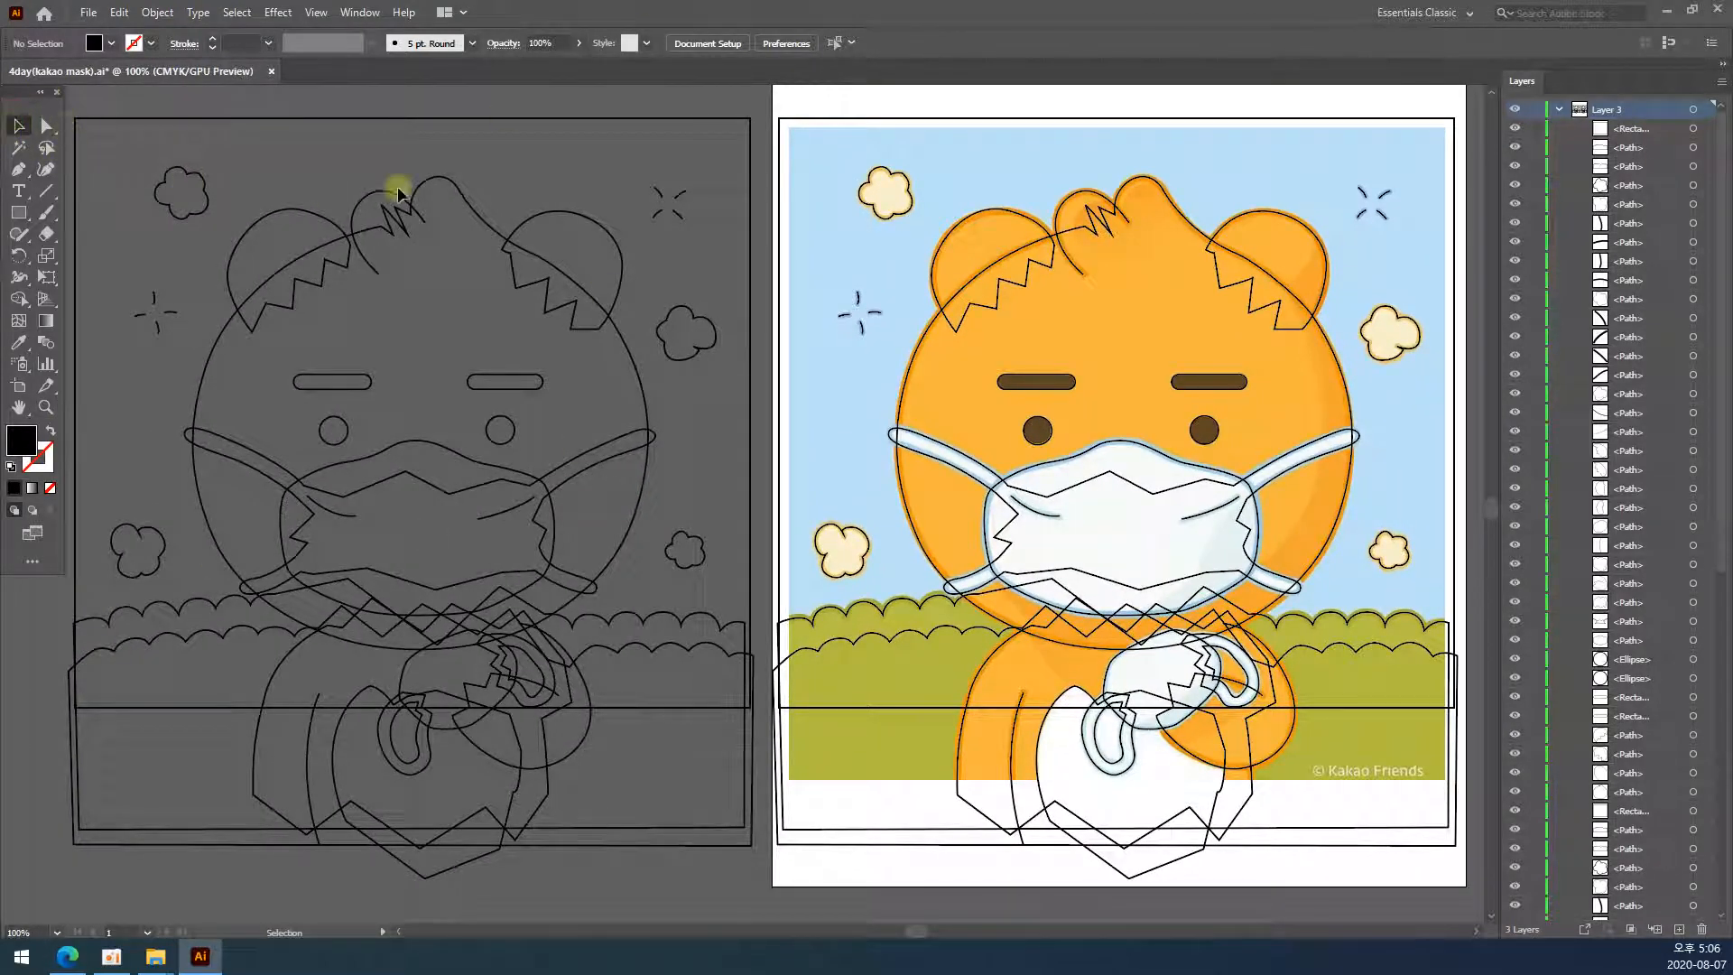
scroll(882, 287, "up", 5)
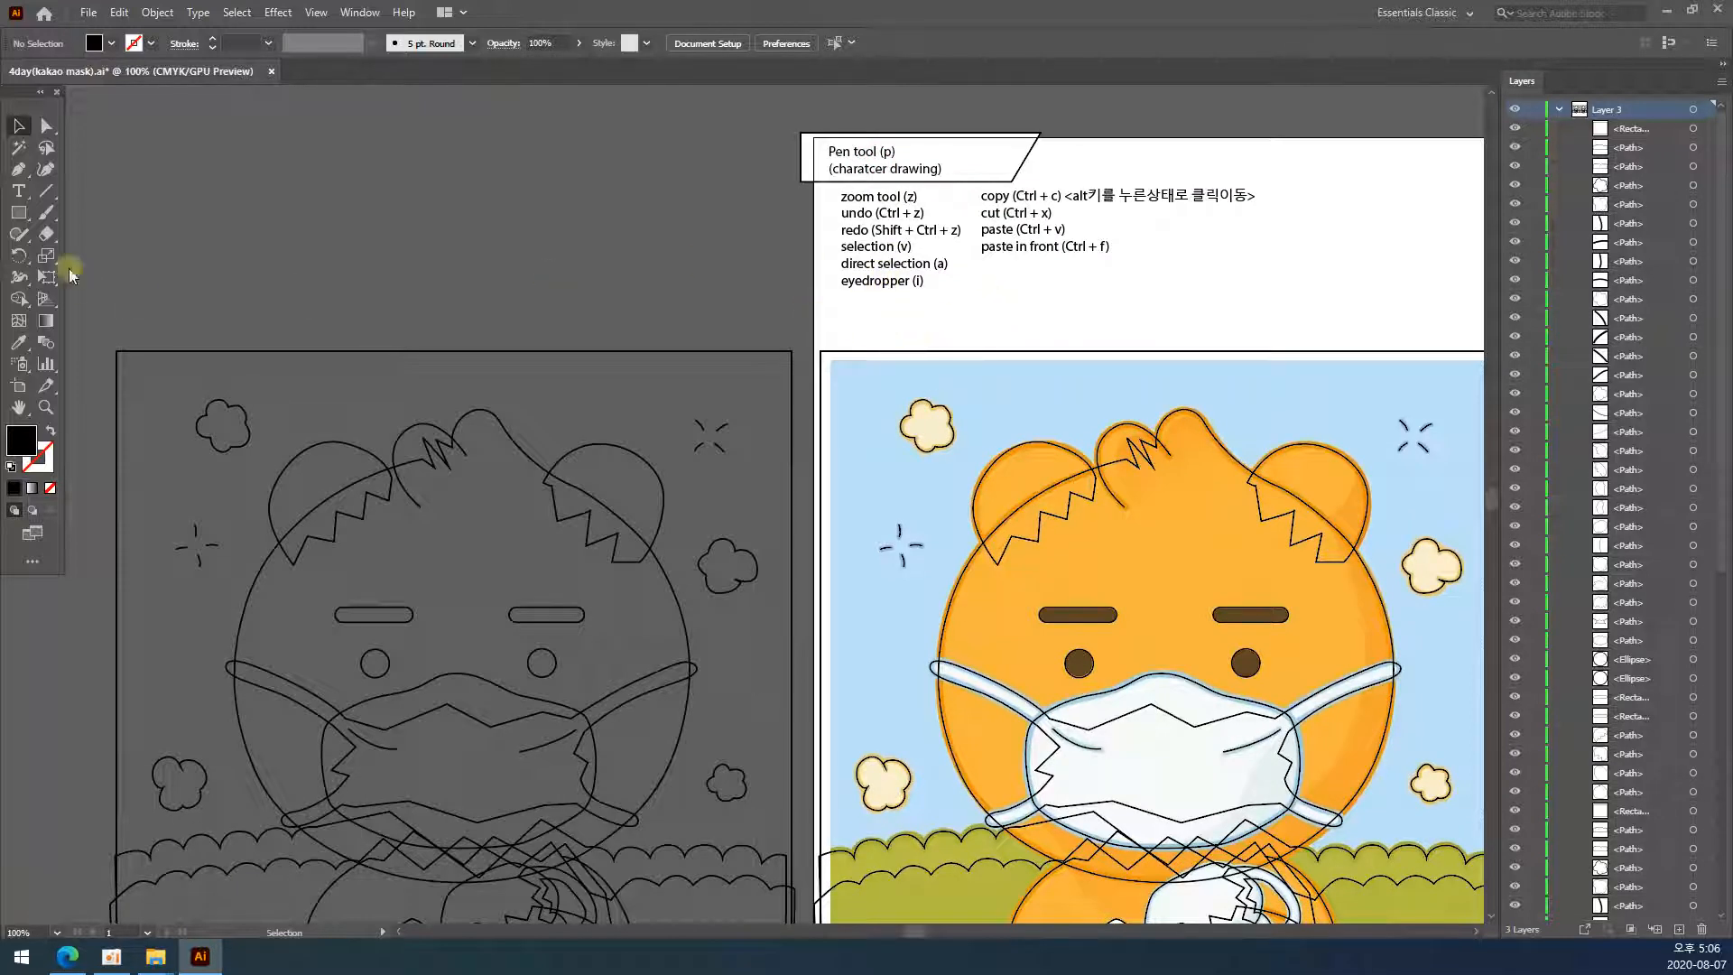
left_click(45, 131)
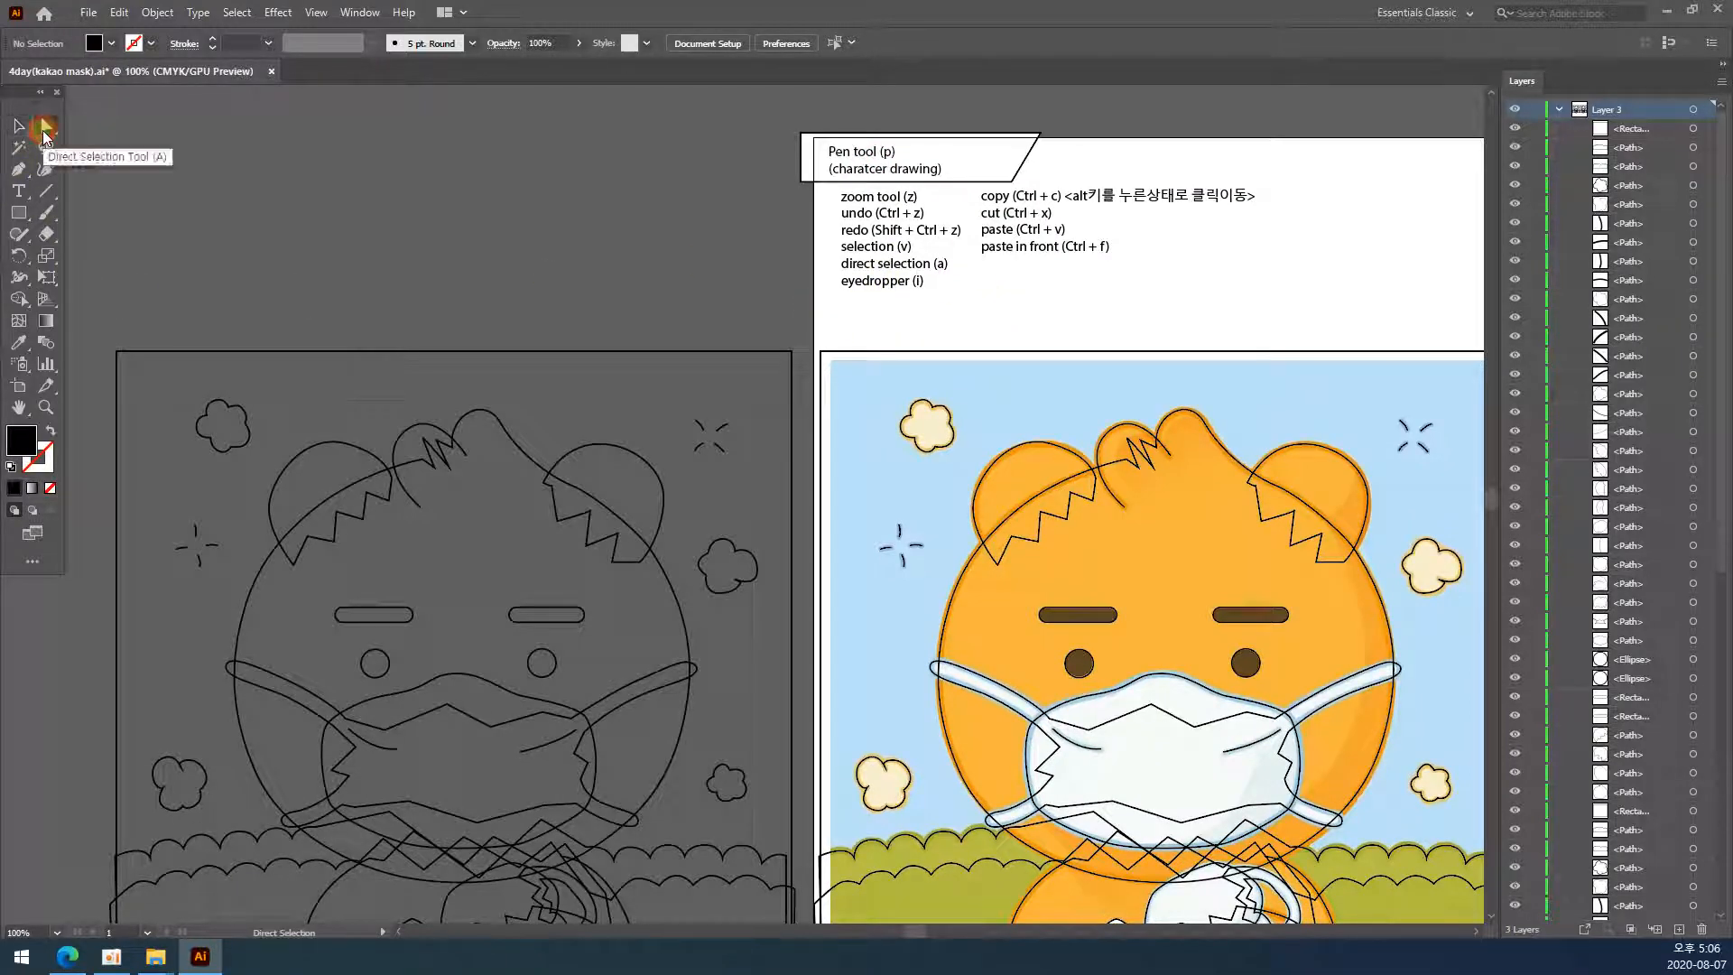
- Fill the head outline of the line-art copy beside the artboard with the reference face's light orange using the Eyedropper
left_click(19, 126)
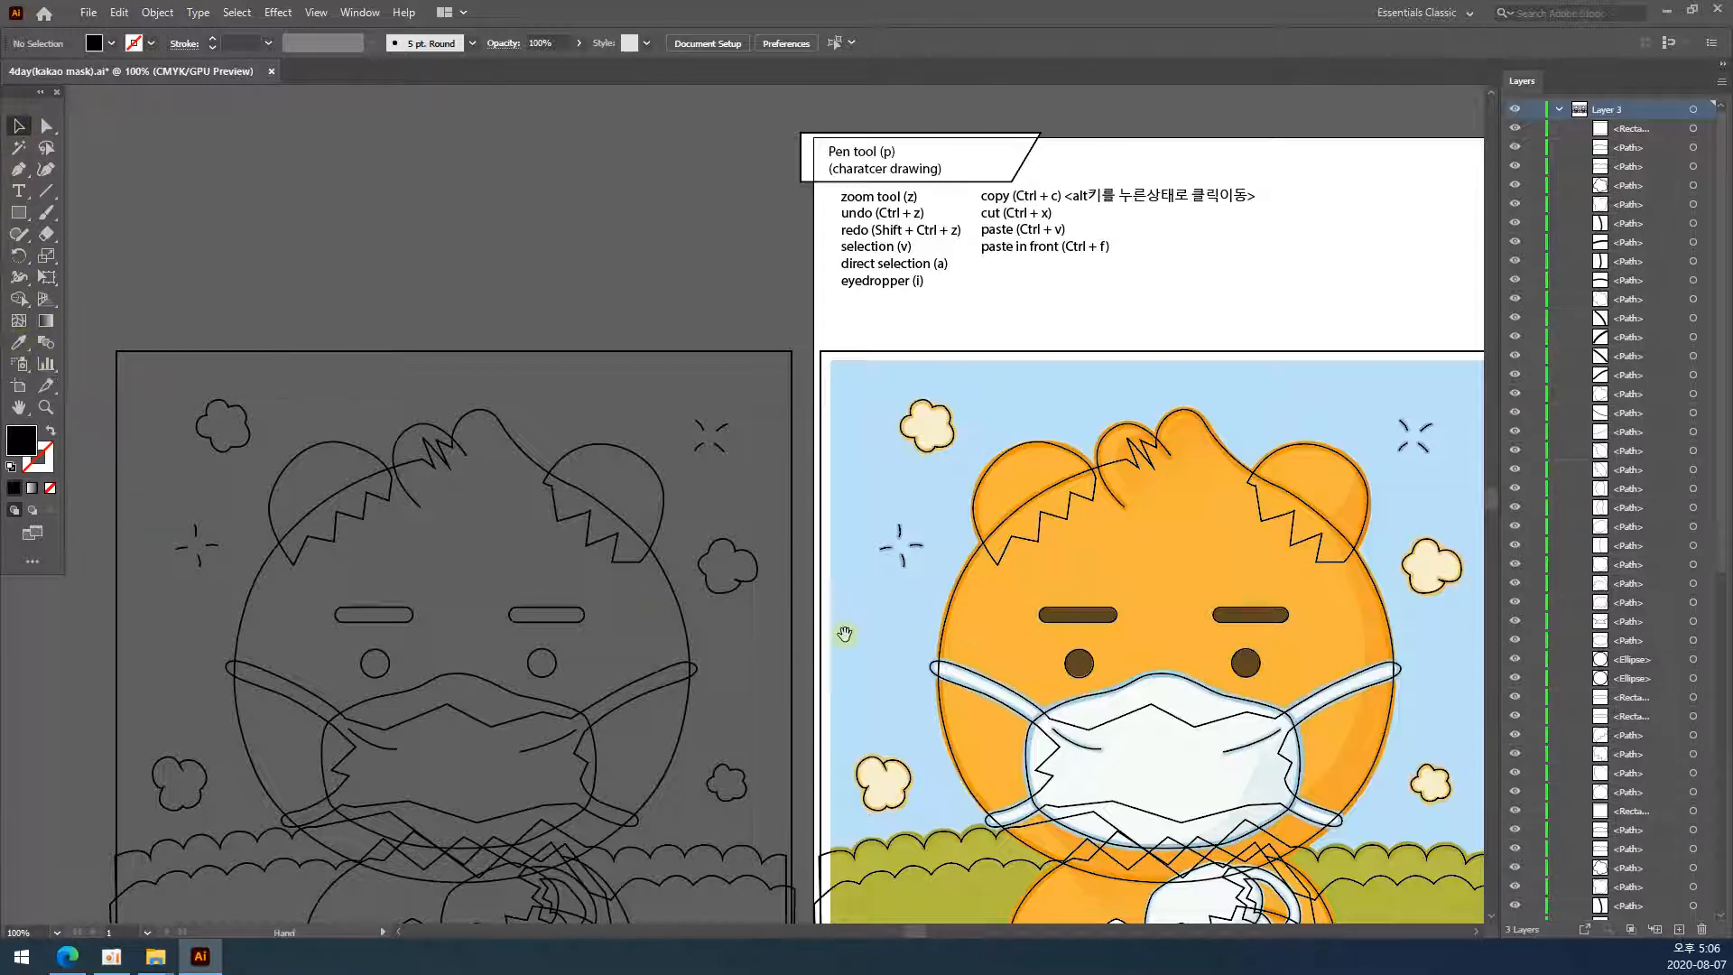
left_click_drag(845, 635, 812, 404)
left_click(636, 351)
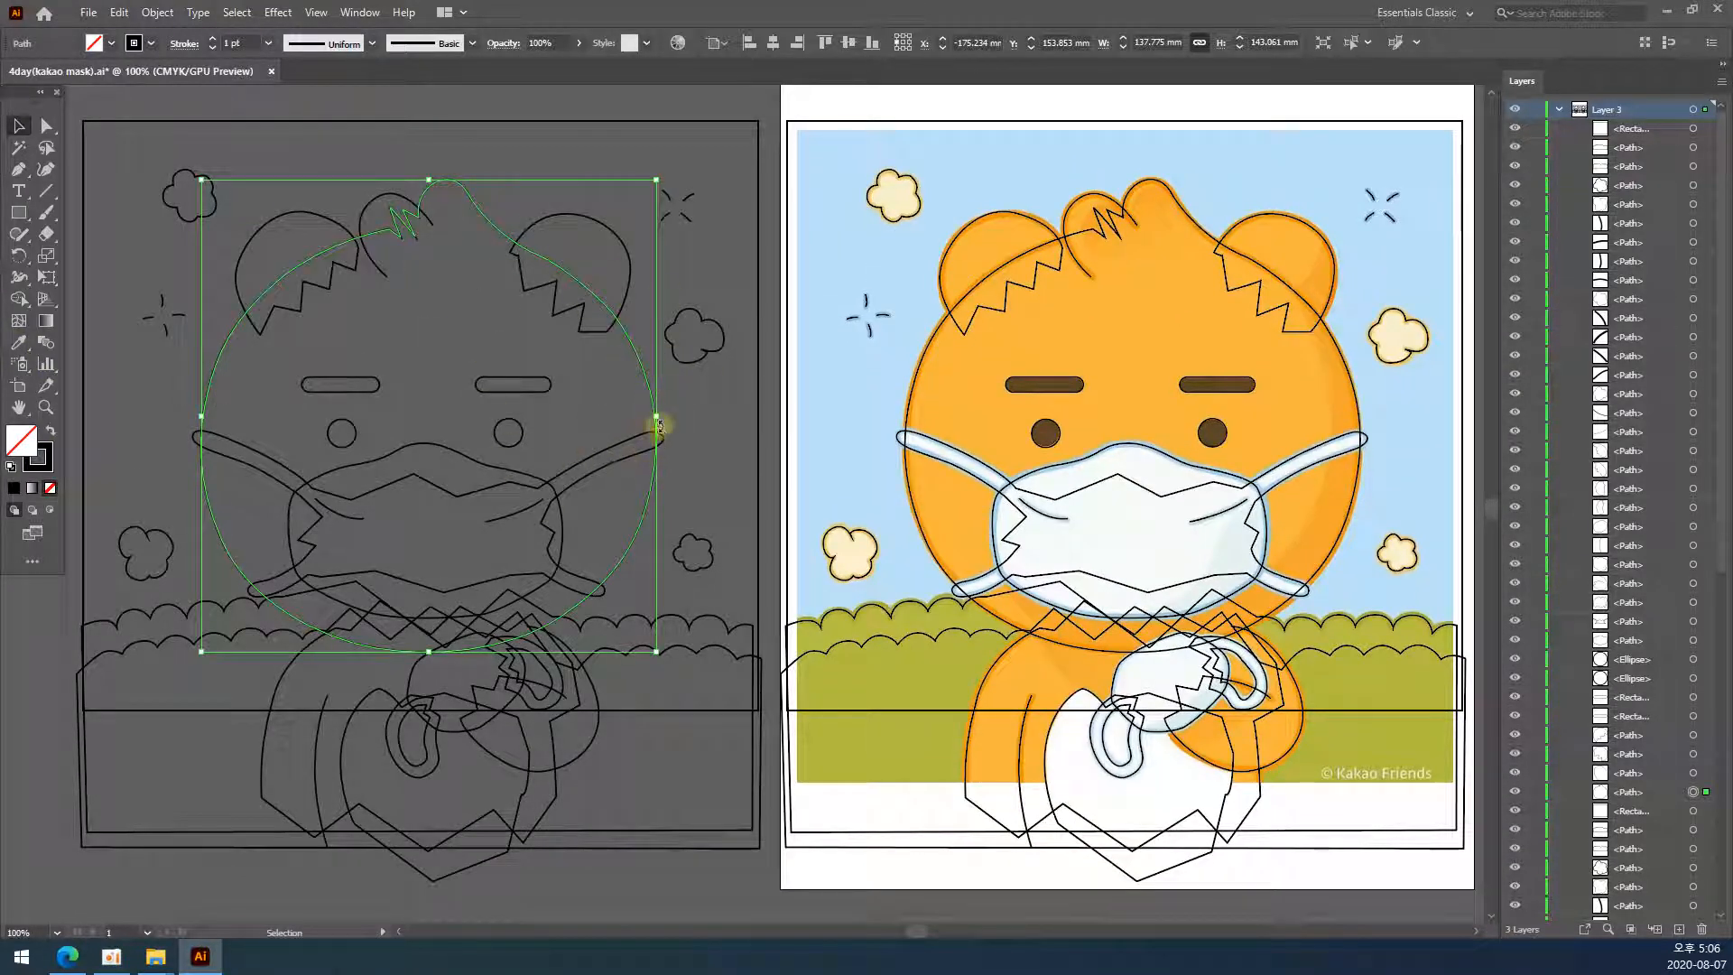
left_click(20, 342)
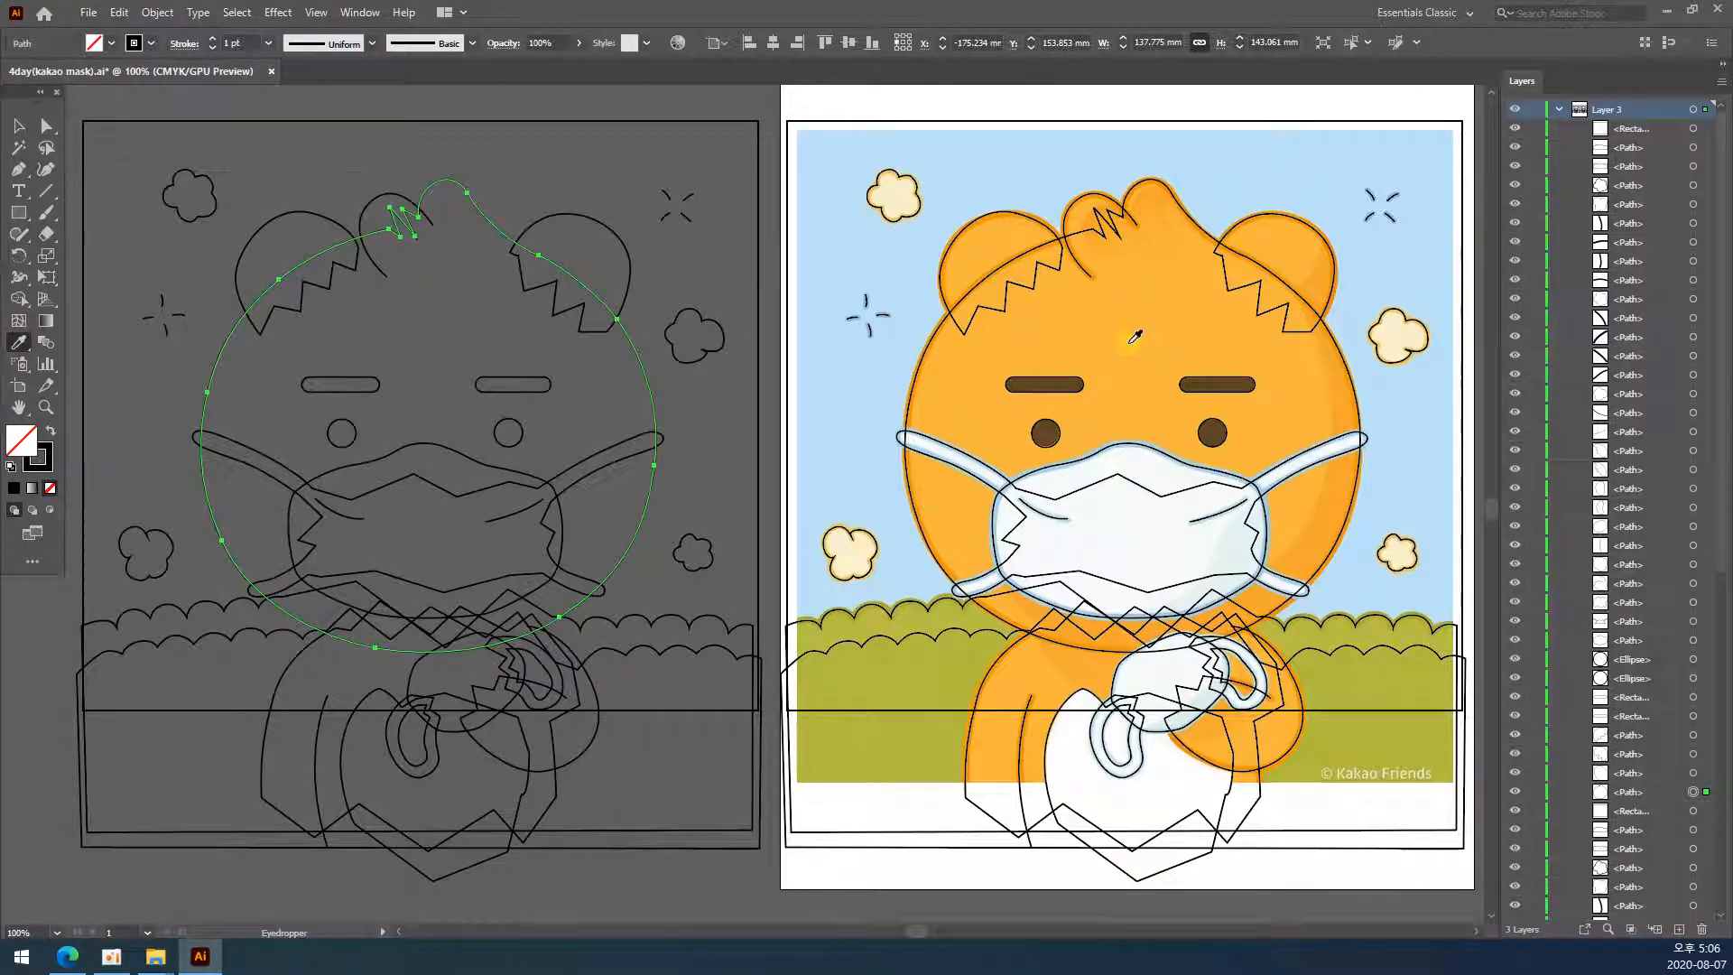
left_click(1134, 336)
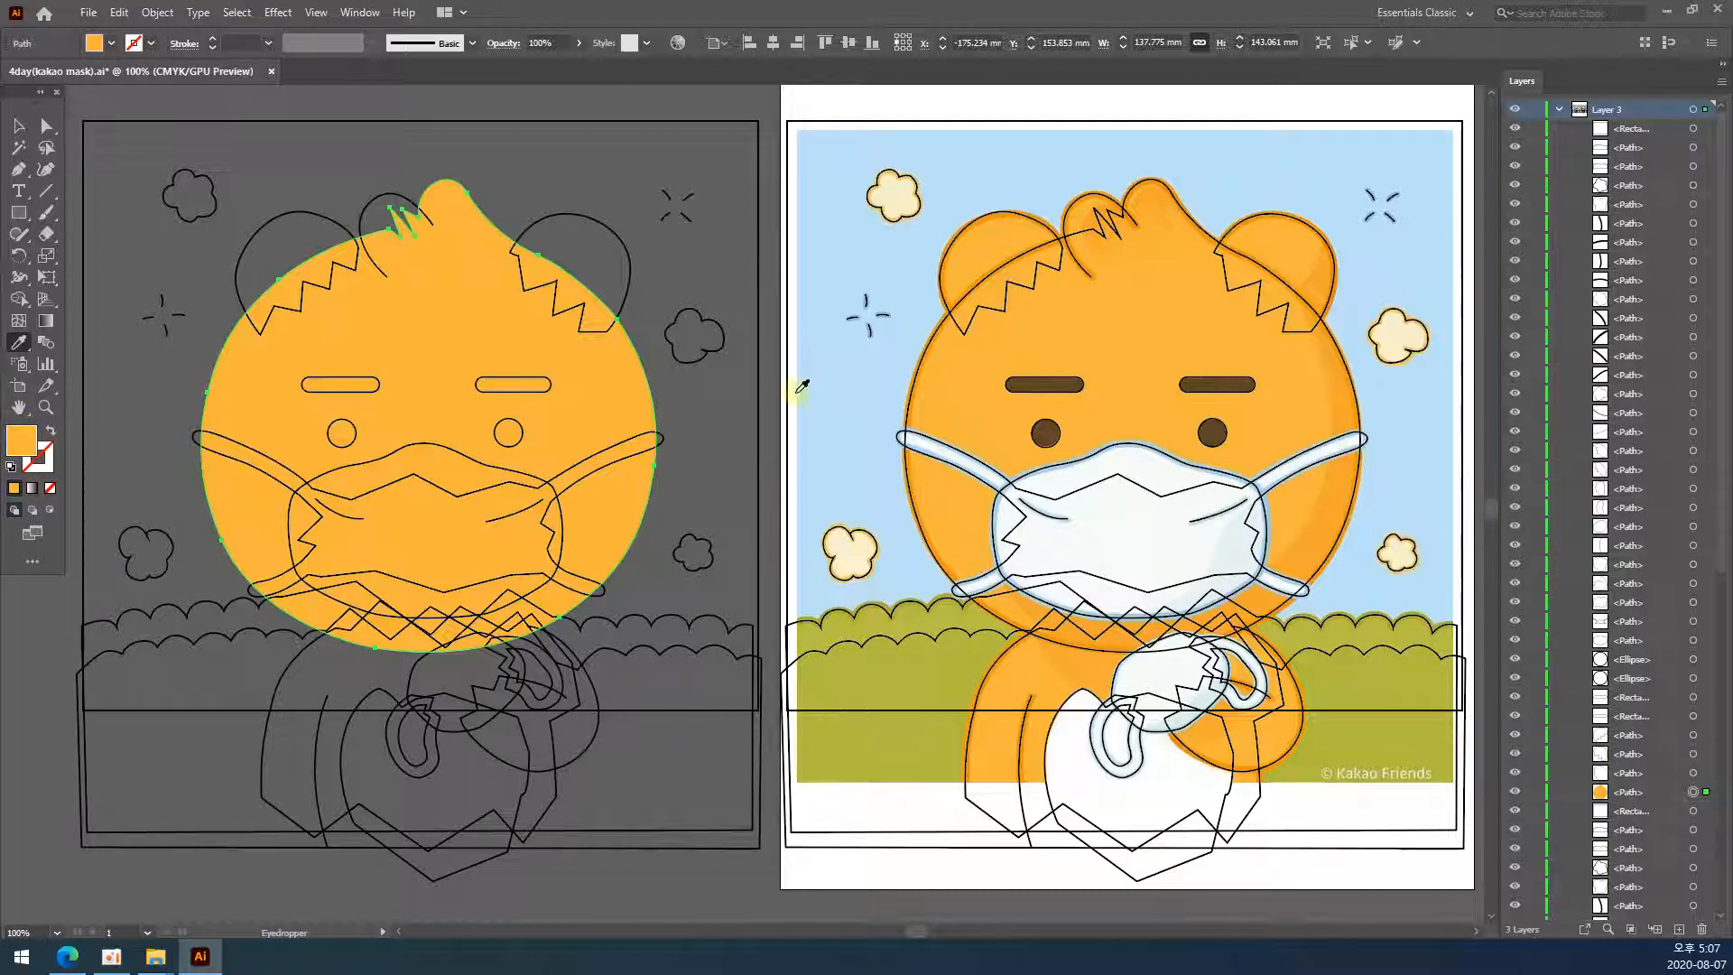
key("v")
left_click(765, 228)
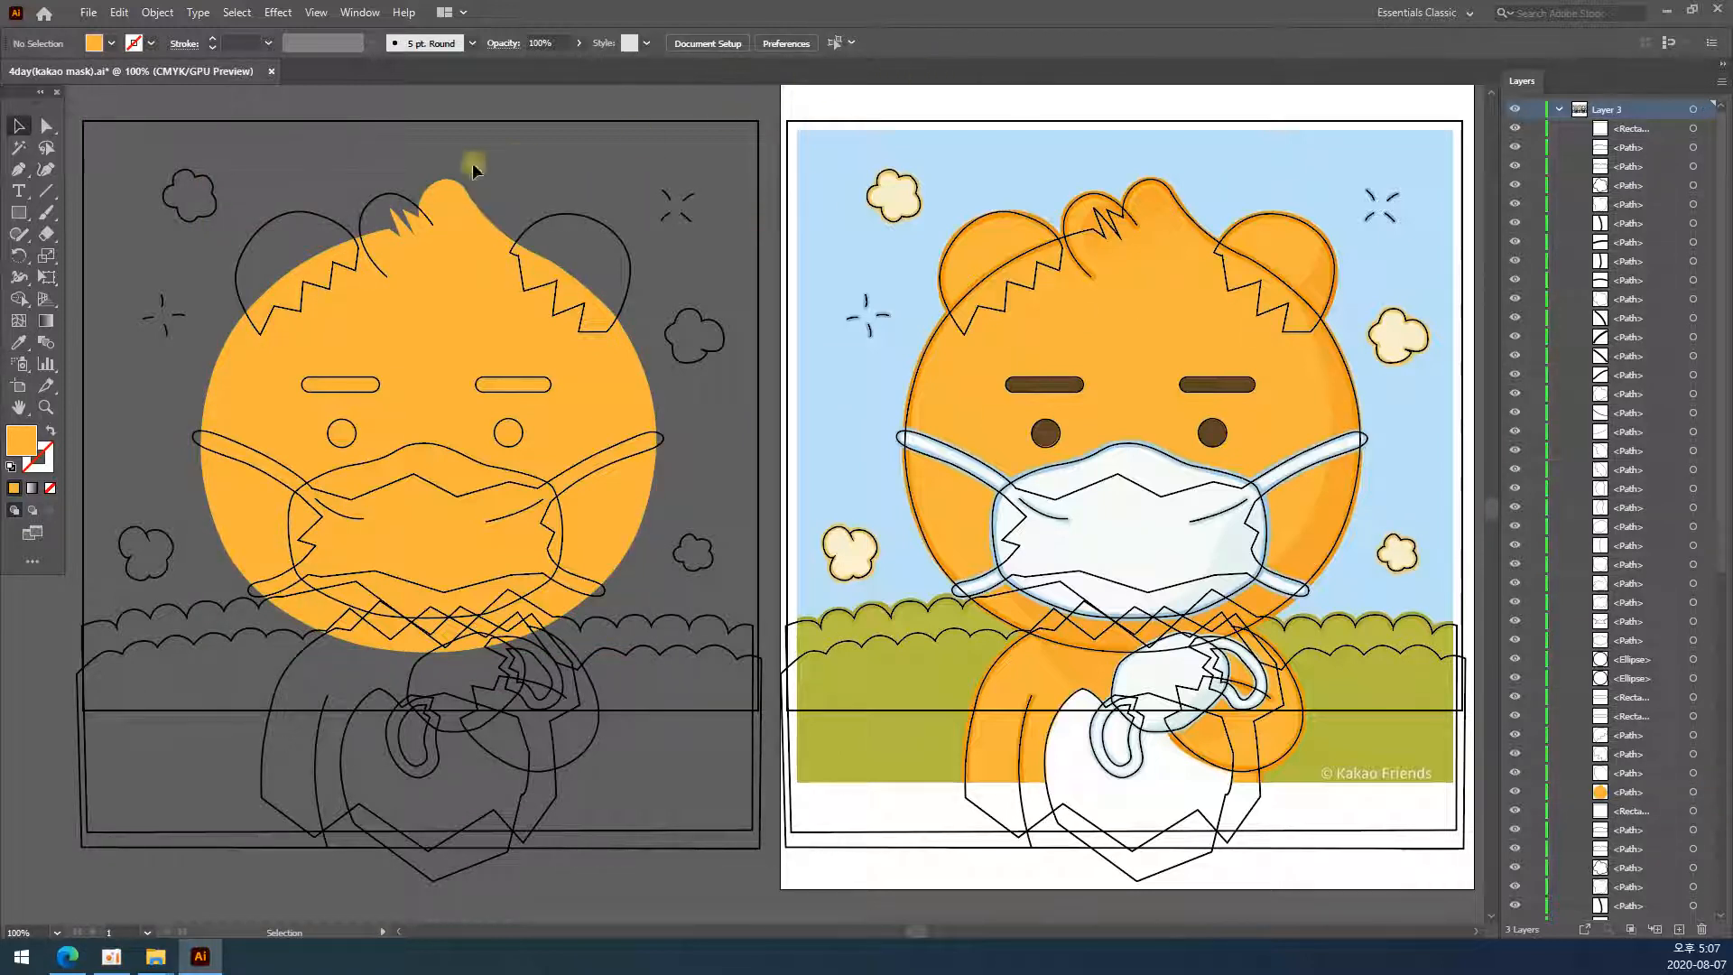
left_click(767, 106)
- Sample the darker orange along the reference face's edge as the current fill colour
key("z")
left_click(918, 386)
left_click(769, 442)
left_click(731, 496)
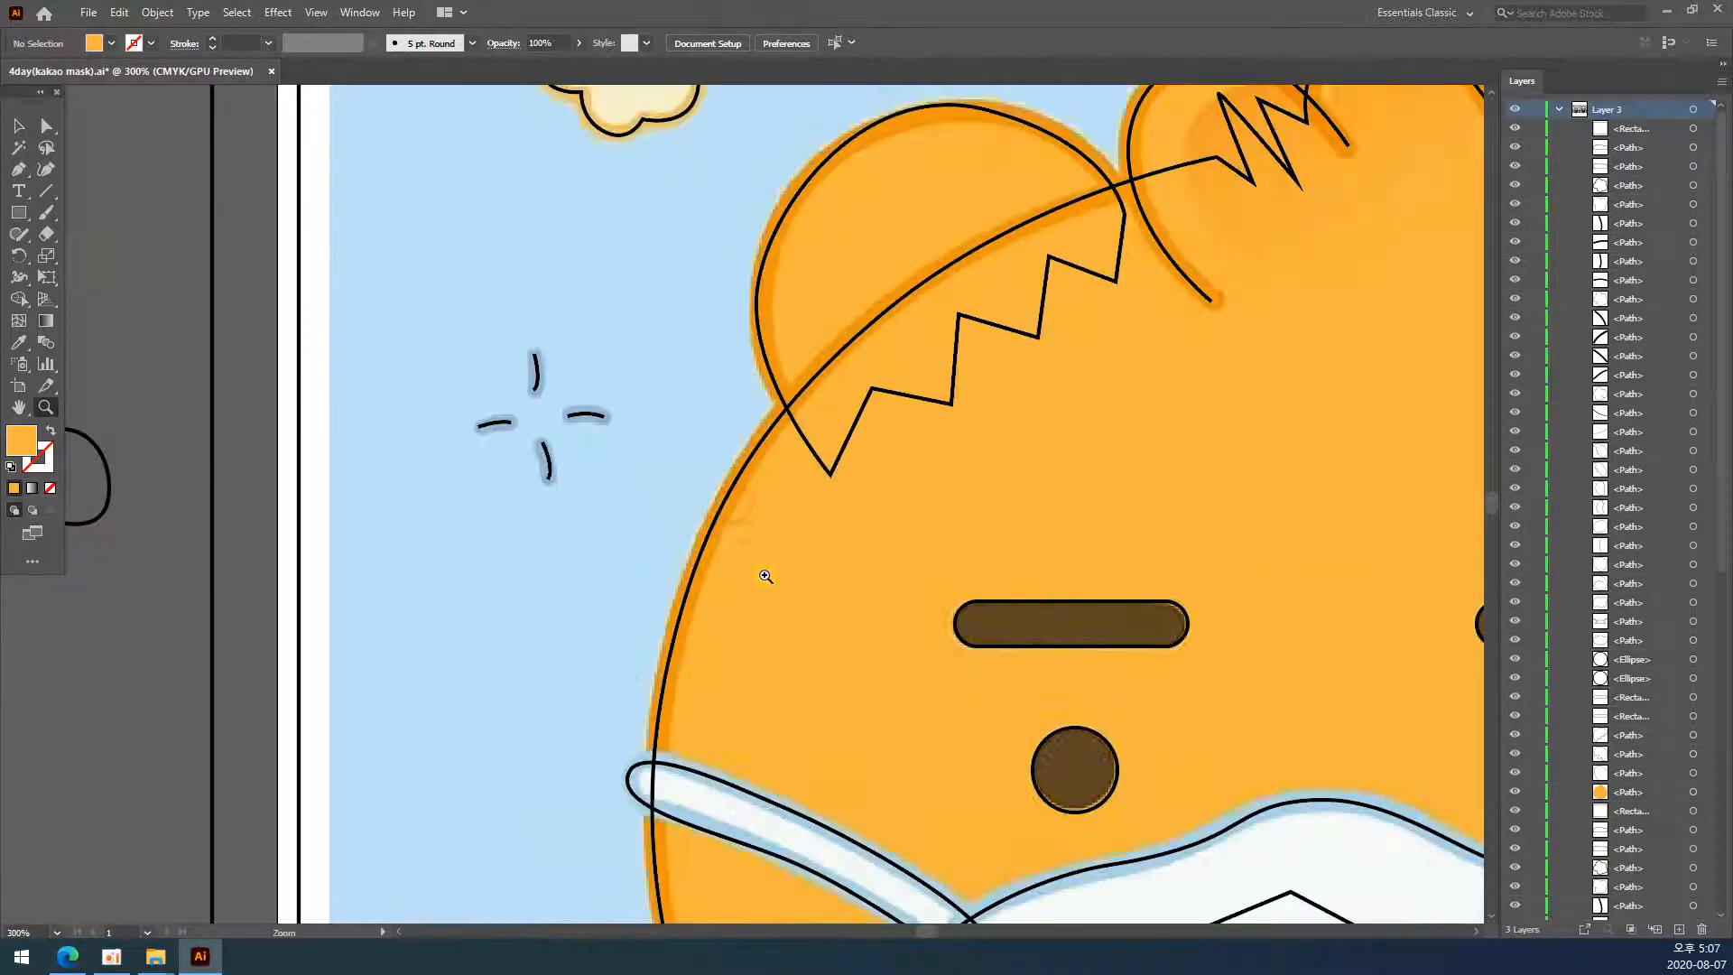
left_click(745, 573)
left_click(18, 342)
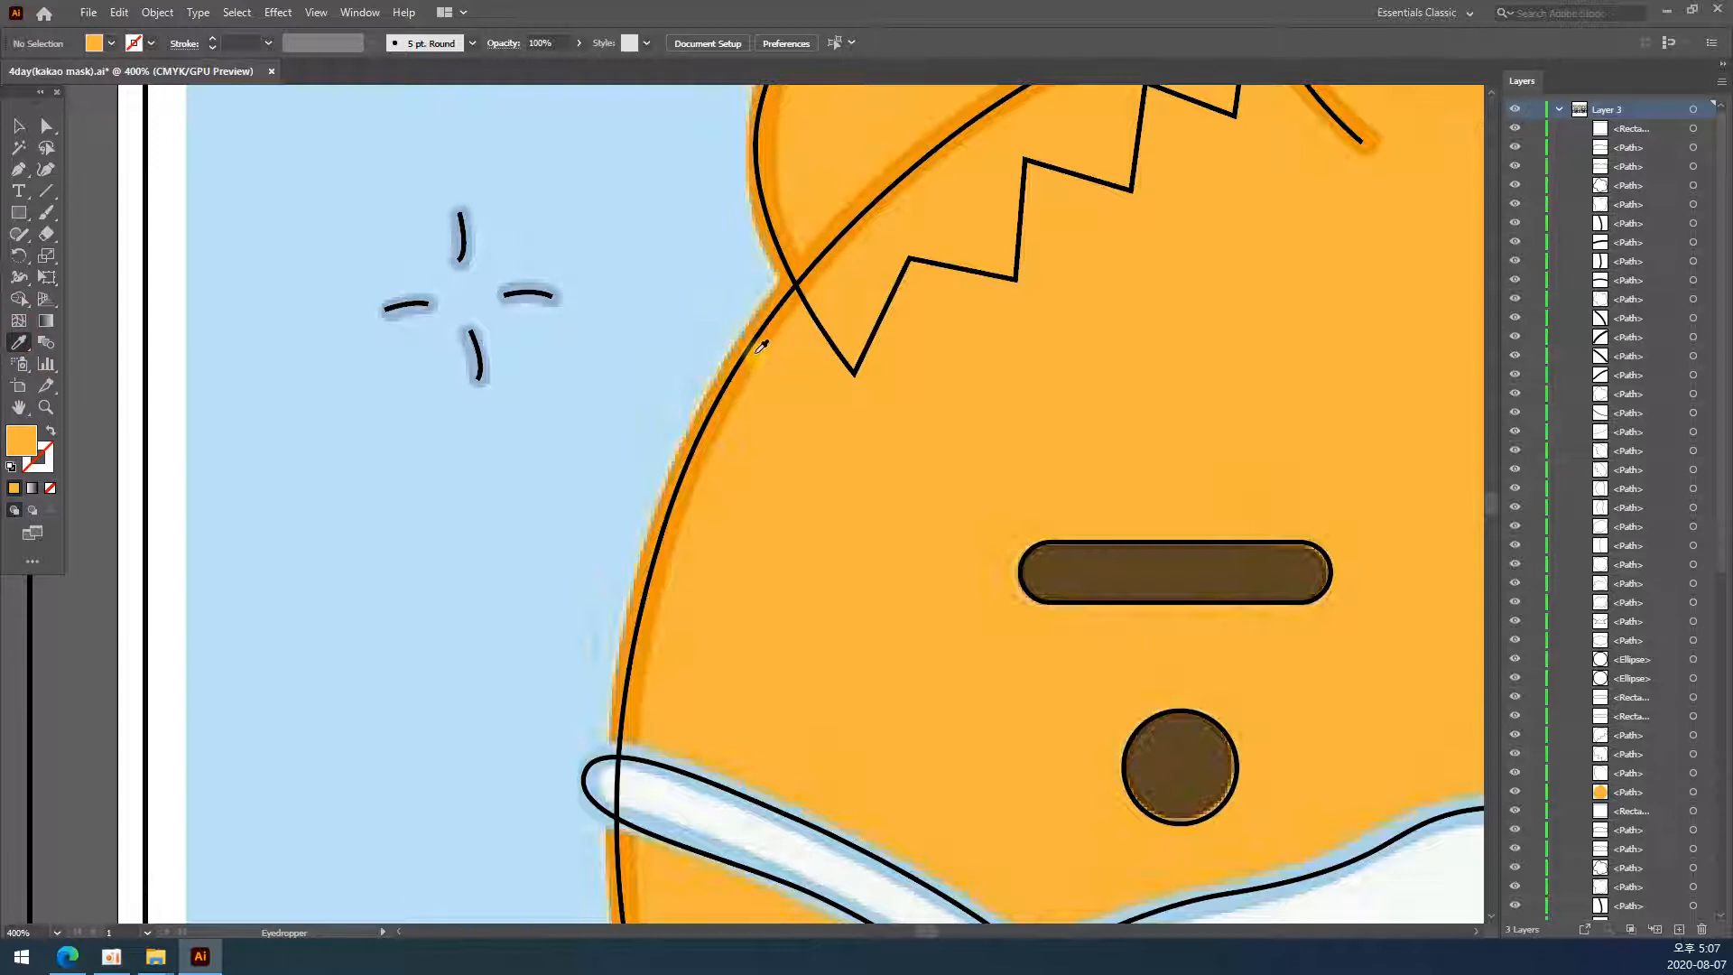
left_click(761, 347)
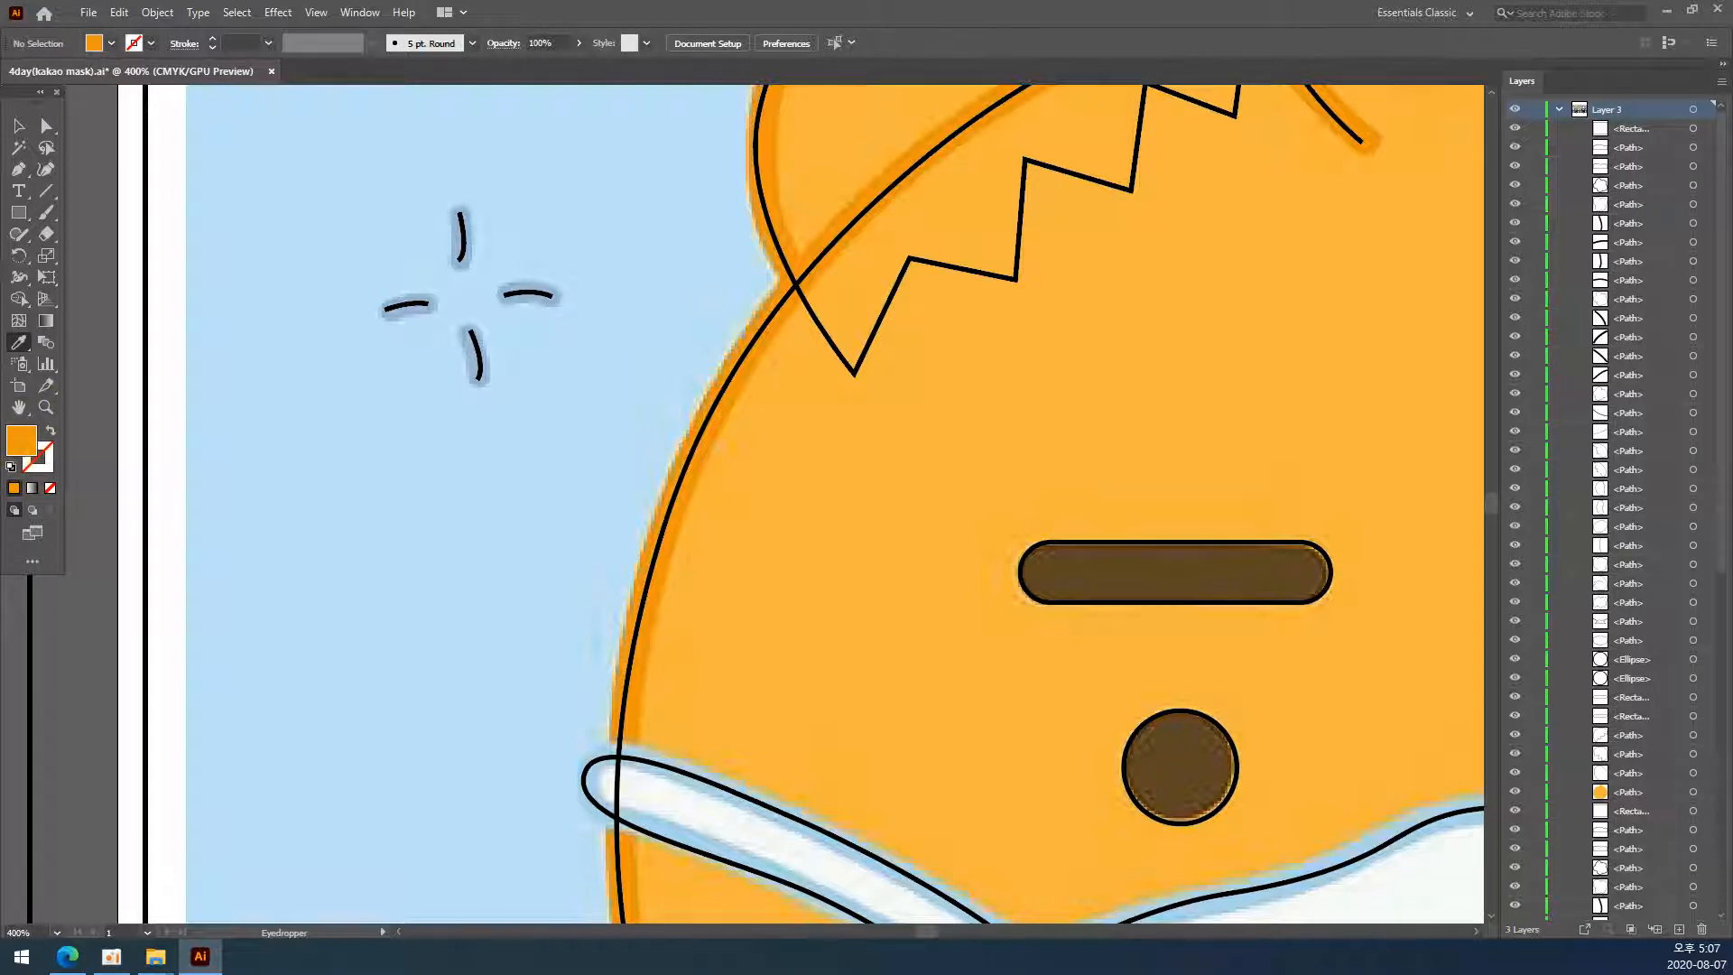
- Display the colour swatches over the artwork and delete the custom orange, light blue, cream and olive swatches
left_click(361, 12)
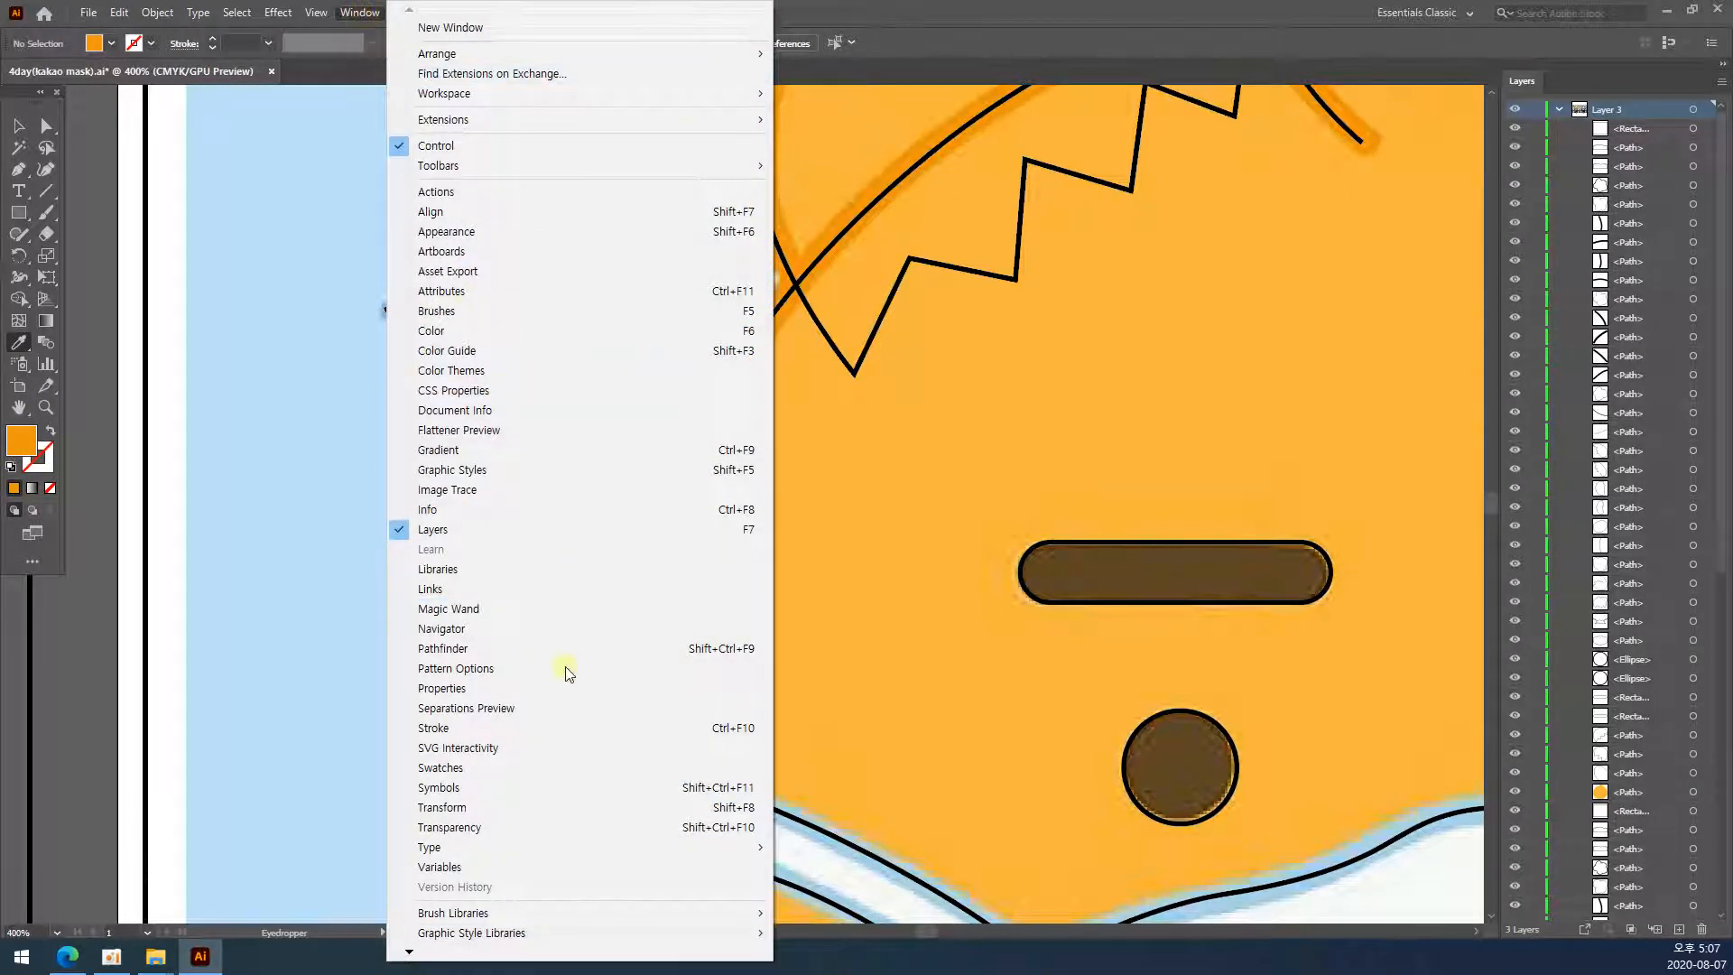
left_click(441, 768)
left_click_drag(1202, 133, 1355, 110)
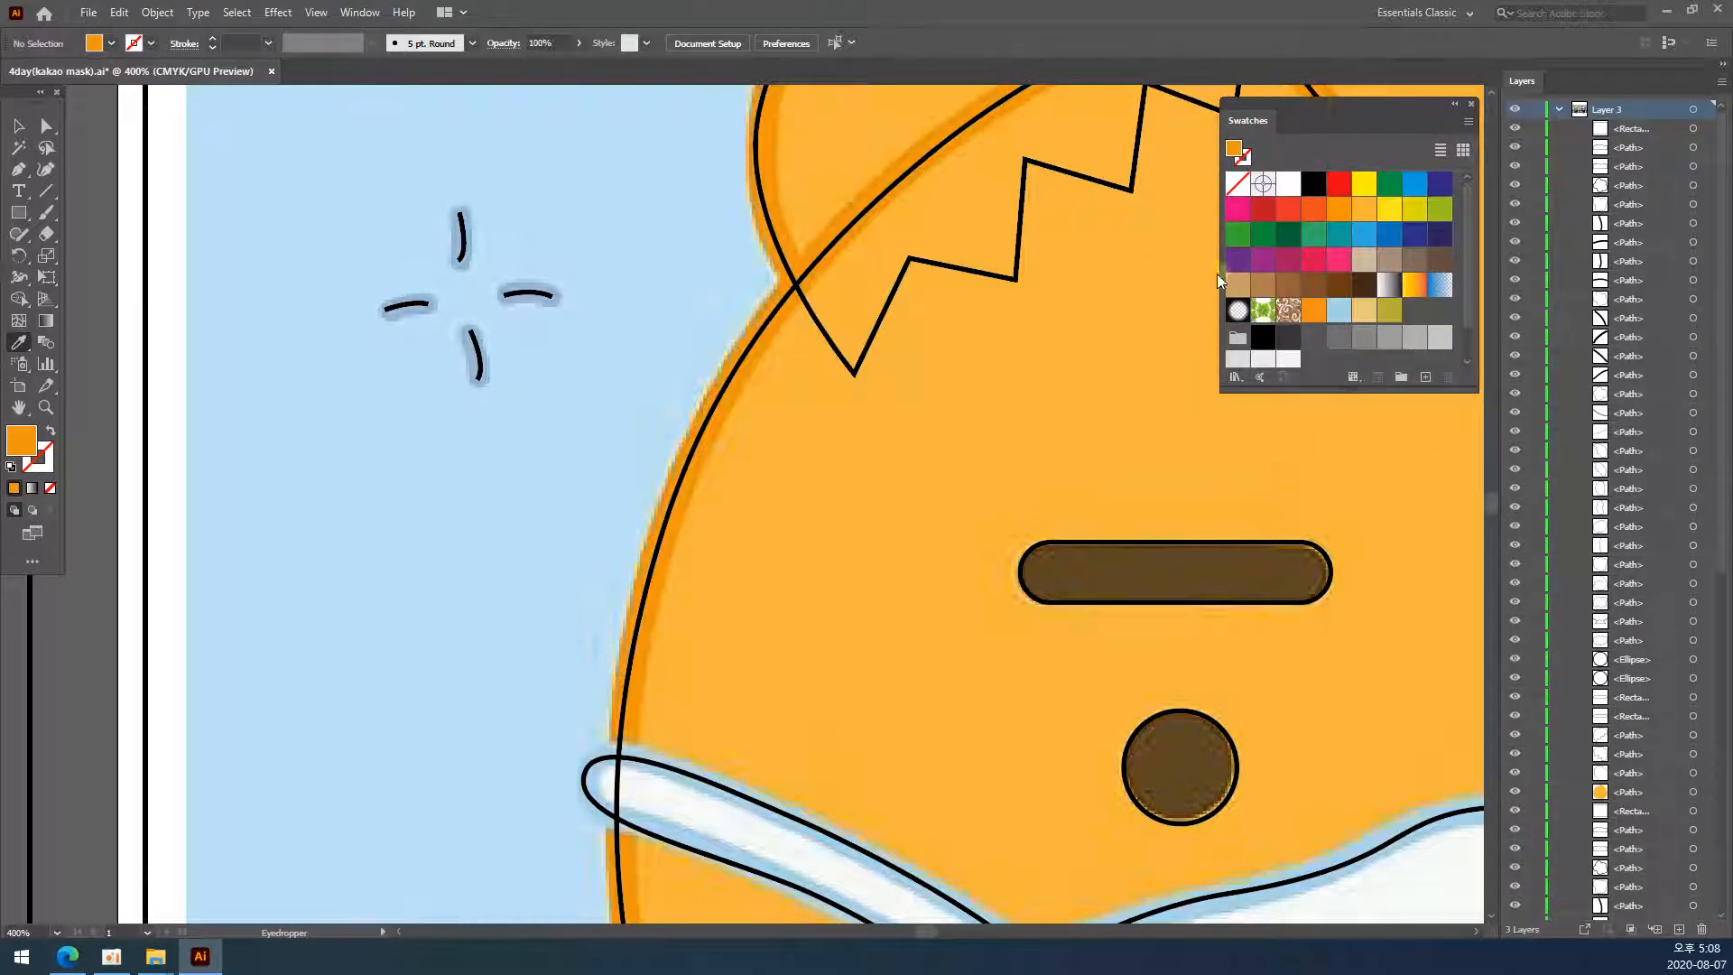
left_click_drag(1391, 310, 1451, 377)
left_click_drag(1340, 274, 1448, 376)
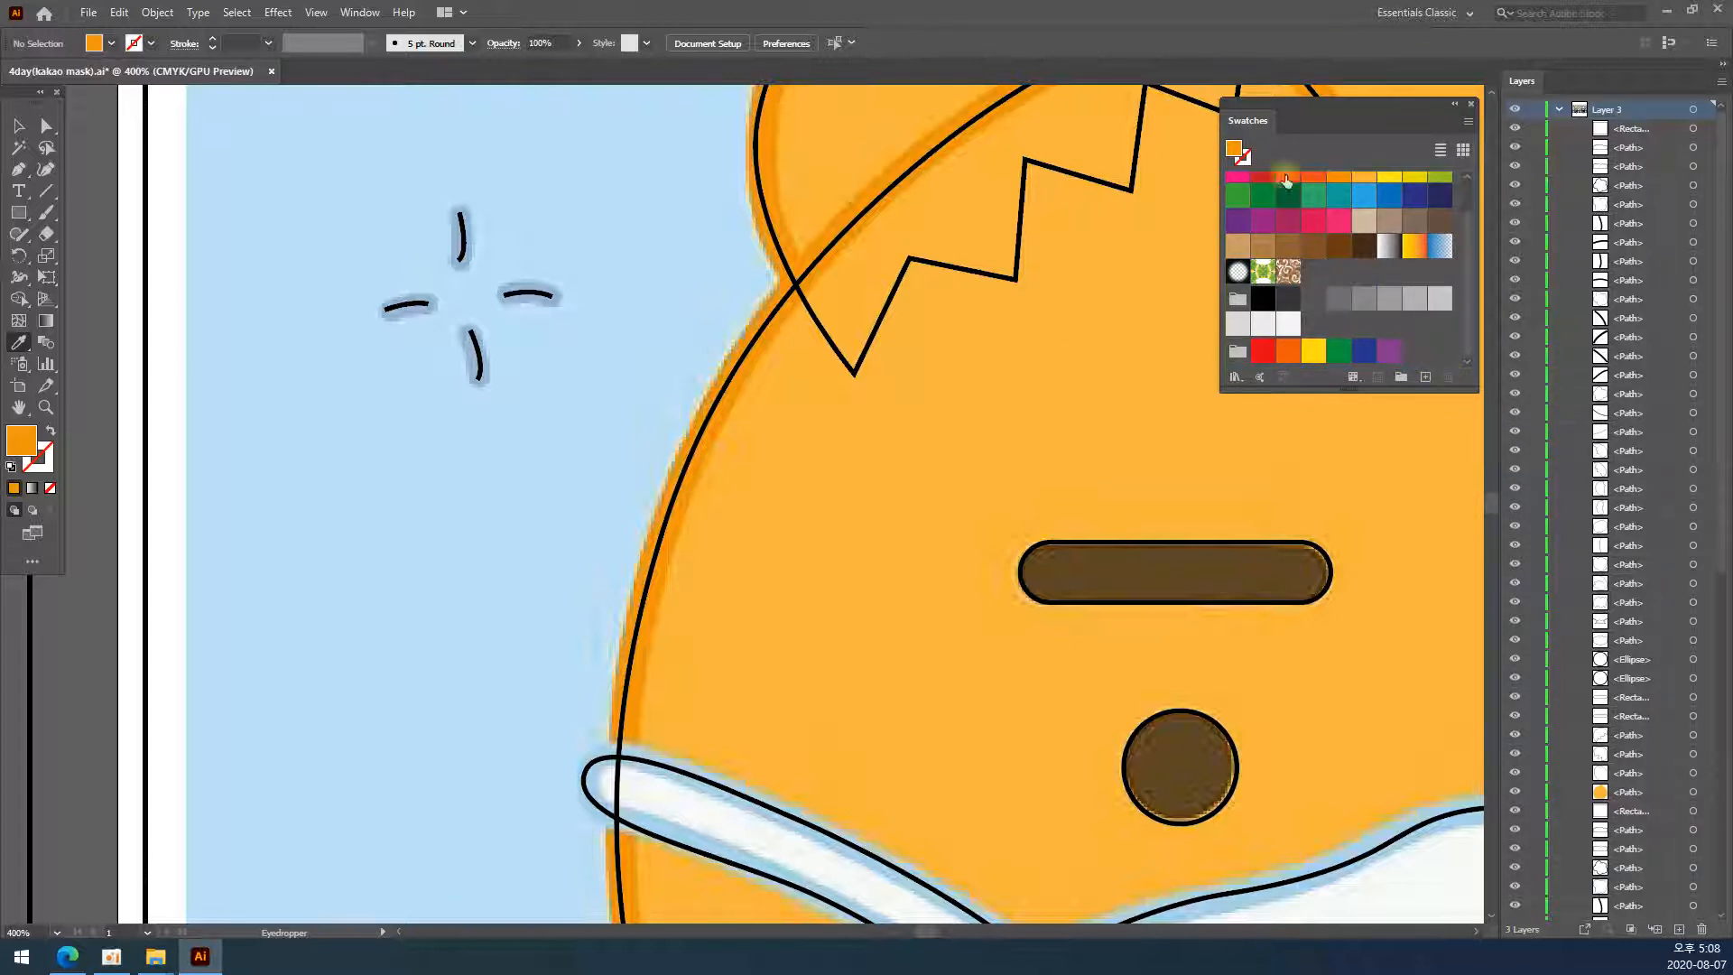
- Resample the darker orange from the reference face's edge and save it as a new swatch
left_click(797, 301)
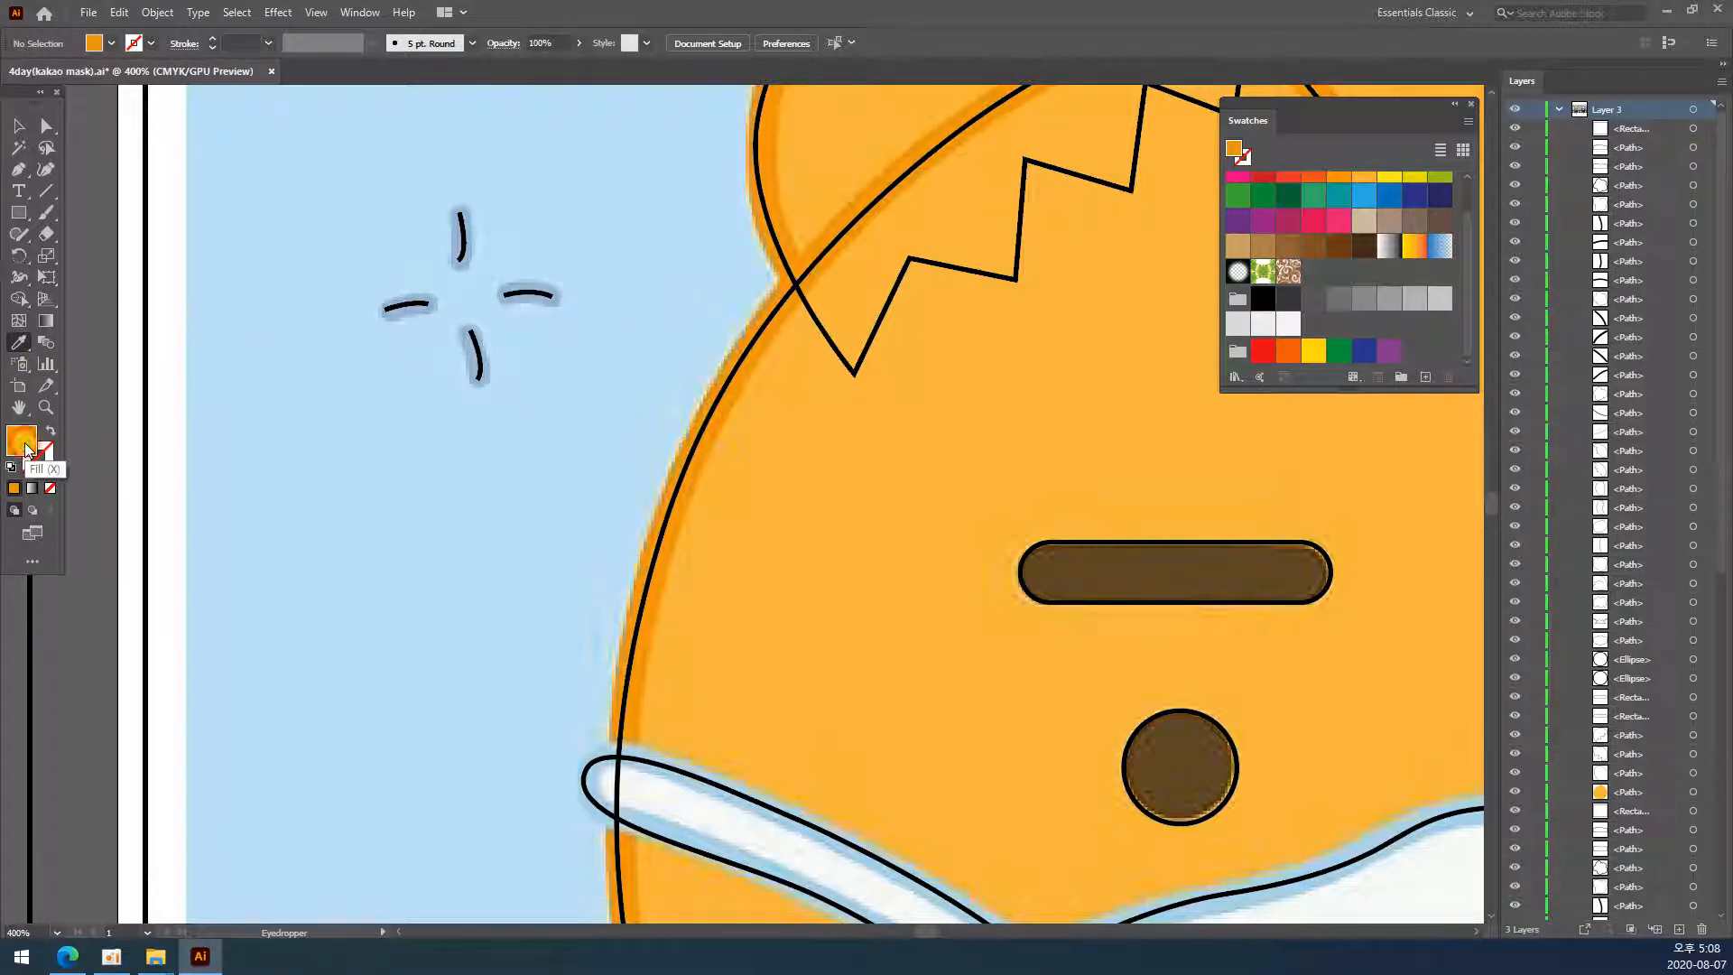
left_click_drag(1010, 348, 1318, 274)
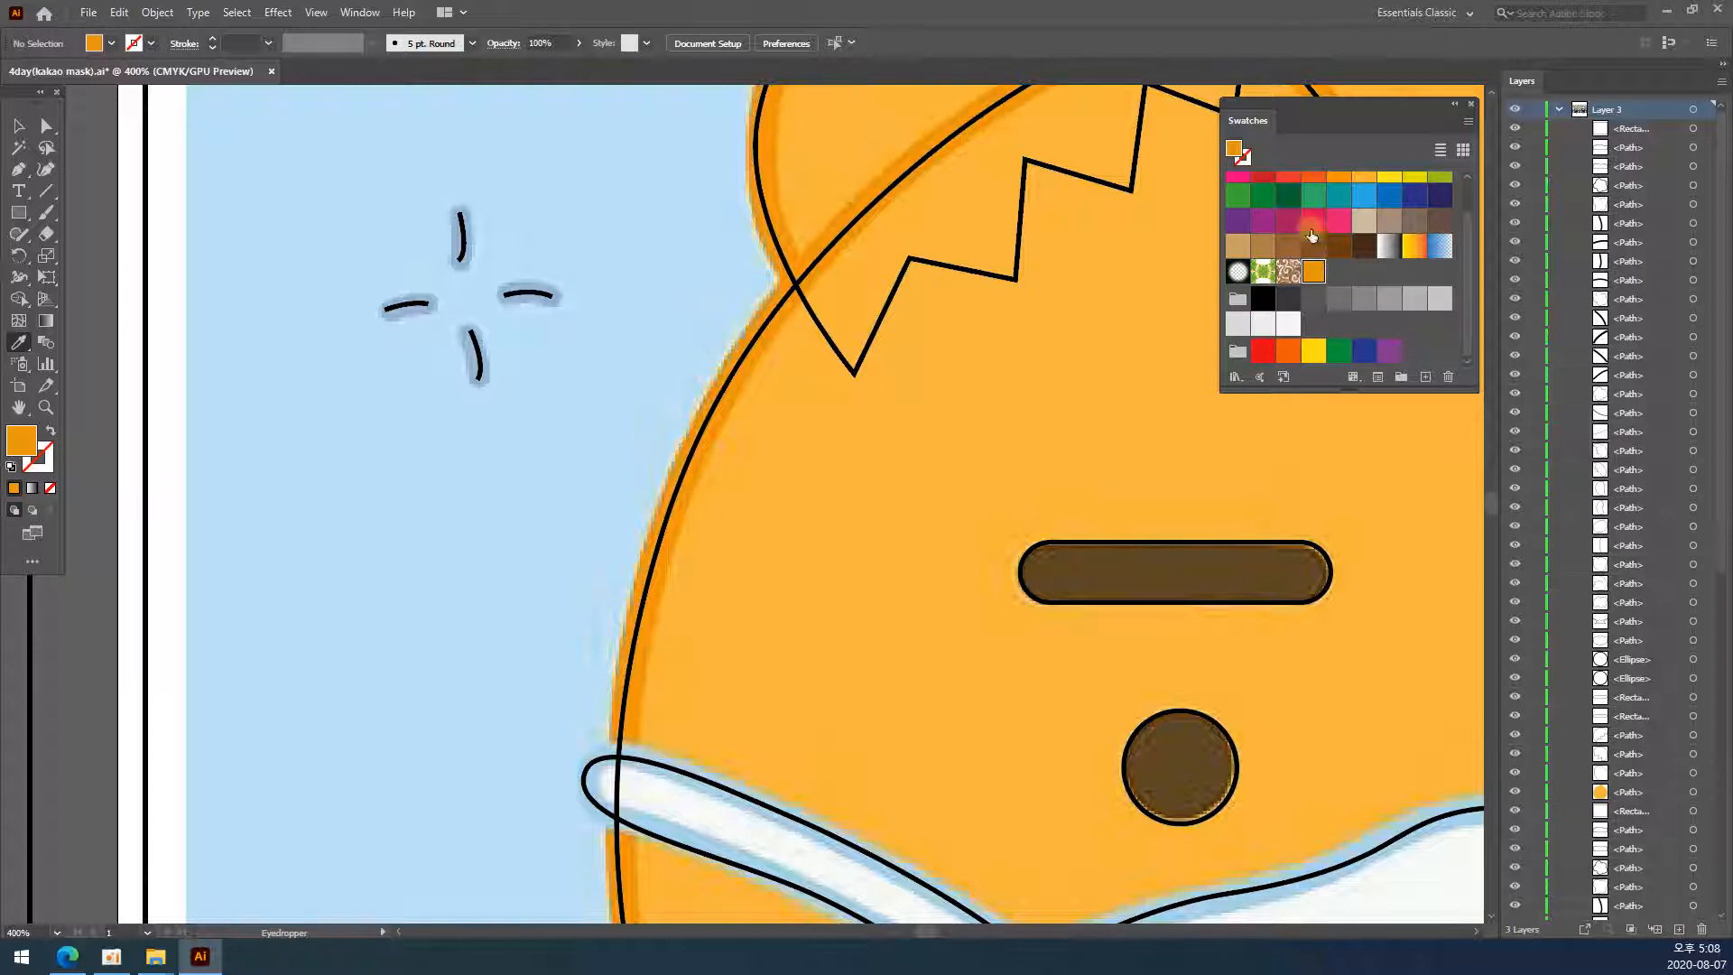
scroll(1309, 237, "up", 2)
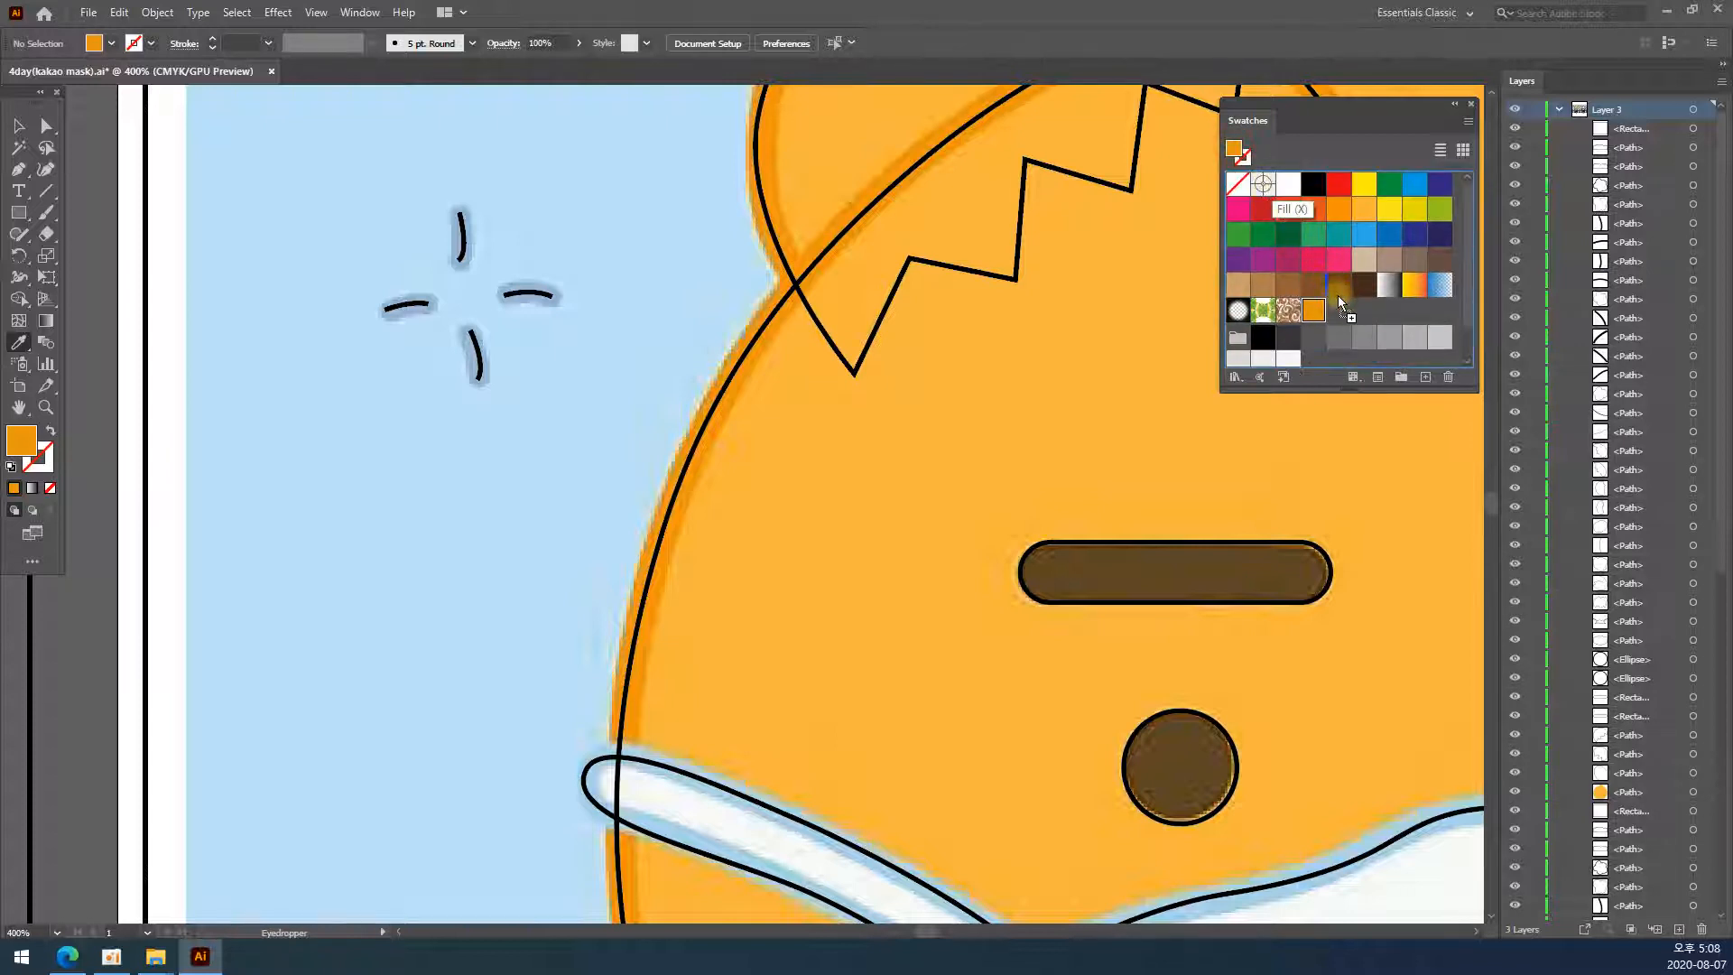
- Save duplicate orange swatches and one of the background's light blue, and delete these extras, keeping a single orange swatch
left_click_drag(1330, 309, 1360, 312)
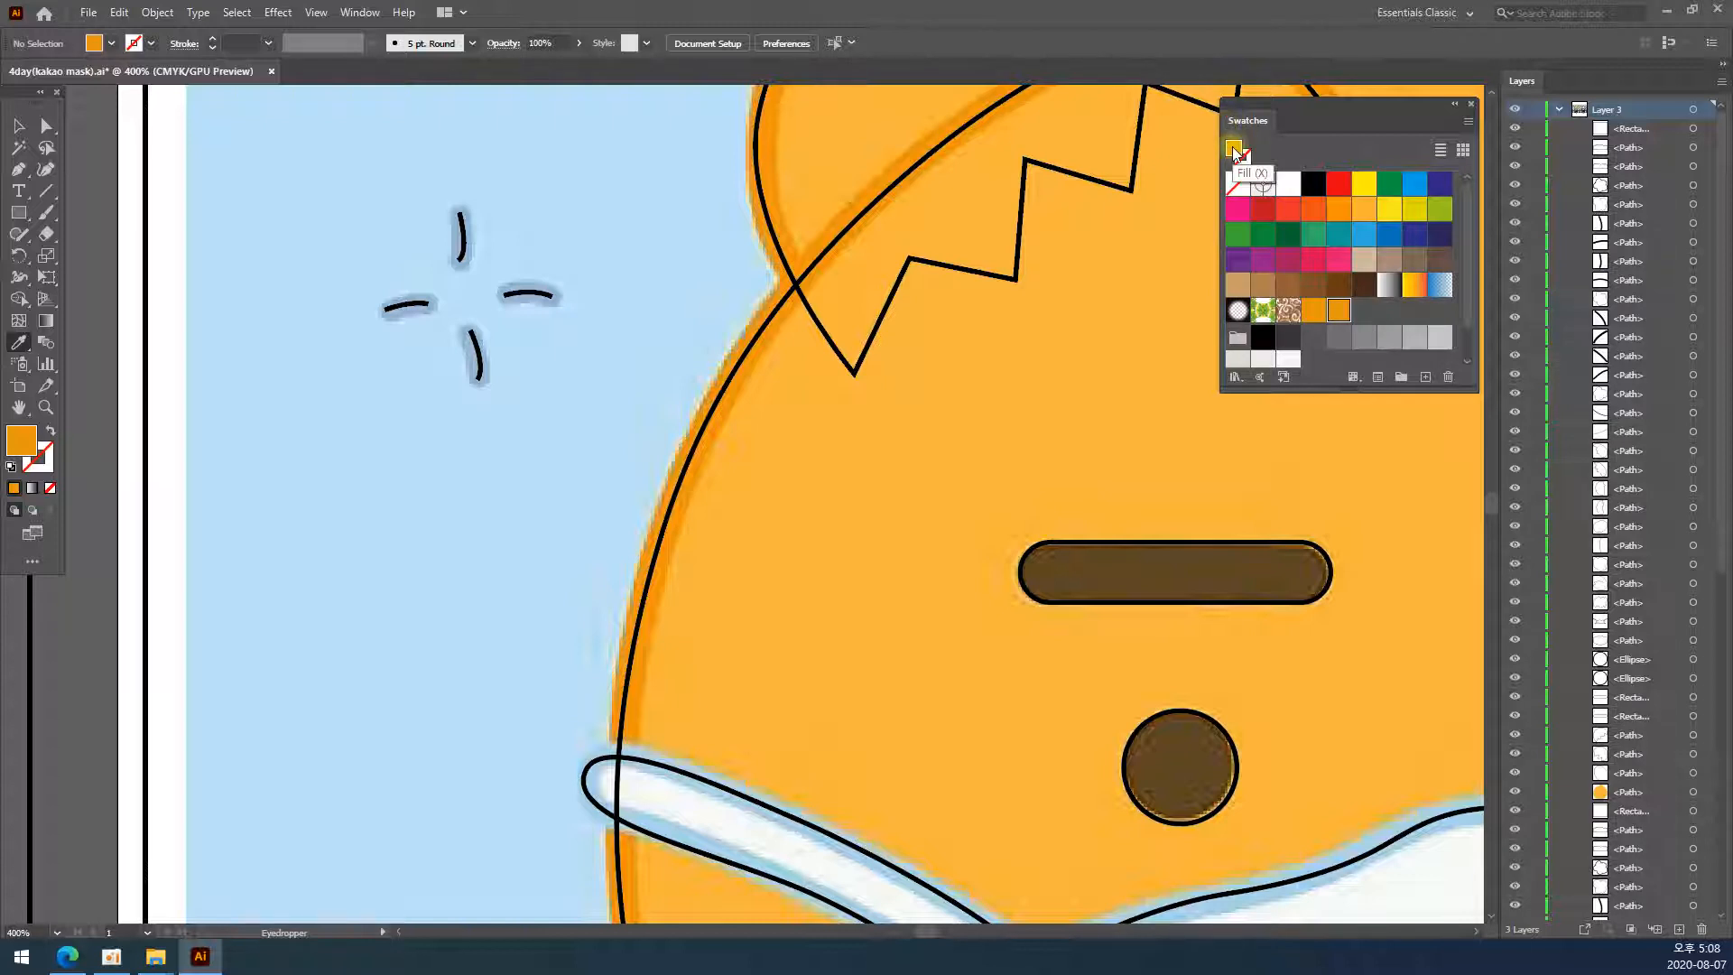
left_click_drag(1234, 152, 1364, 315)
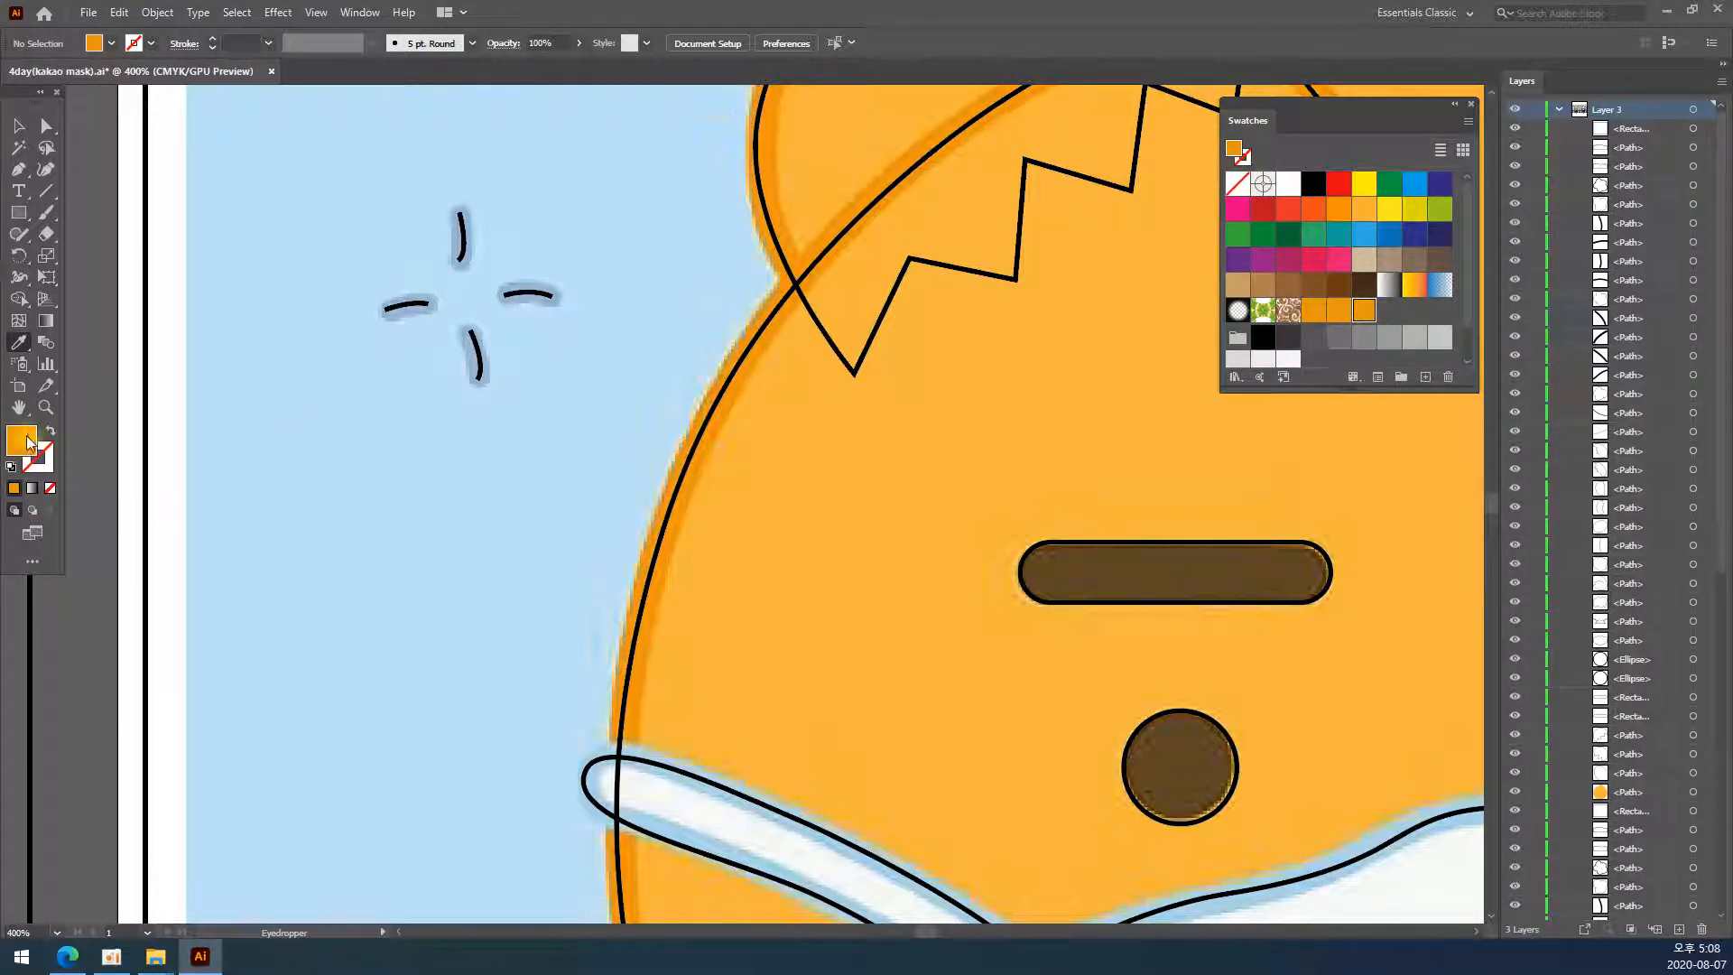
left_click(488, 491)
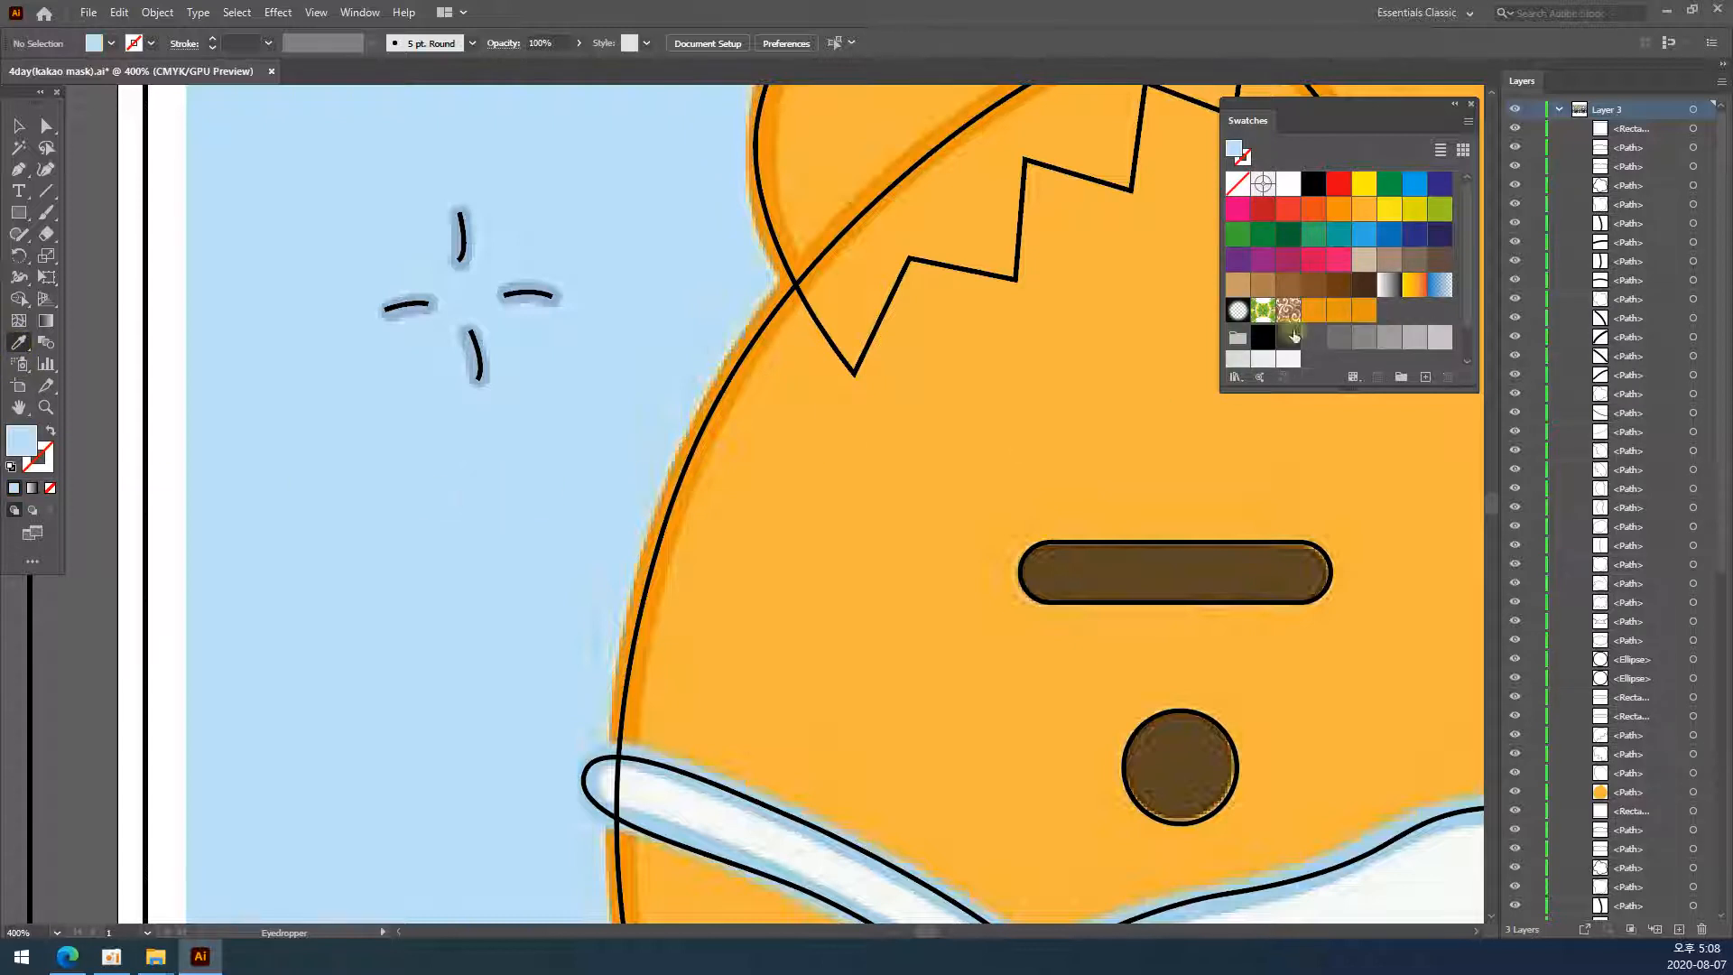
left_click_drag(1241, 156, 1387, 310)
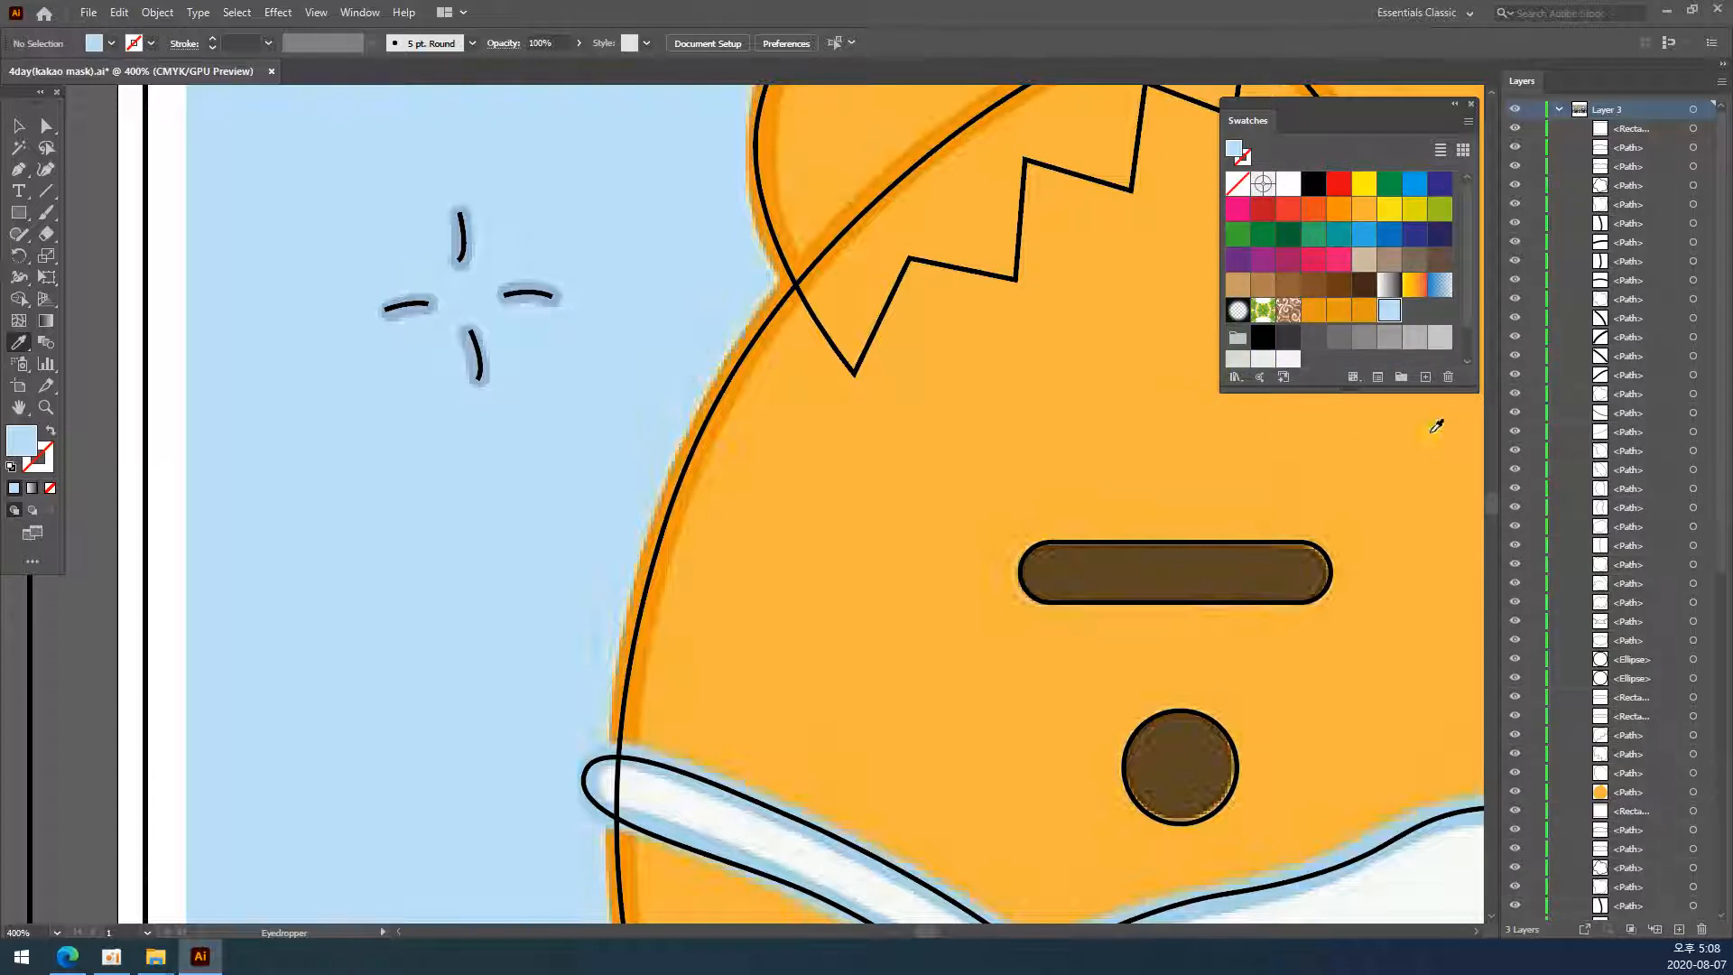
left_click_drag(1393, 318, 1448, 376)
left_click_drag(1372, 280, 1447, 377)
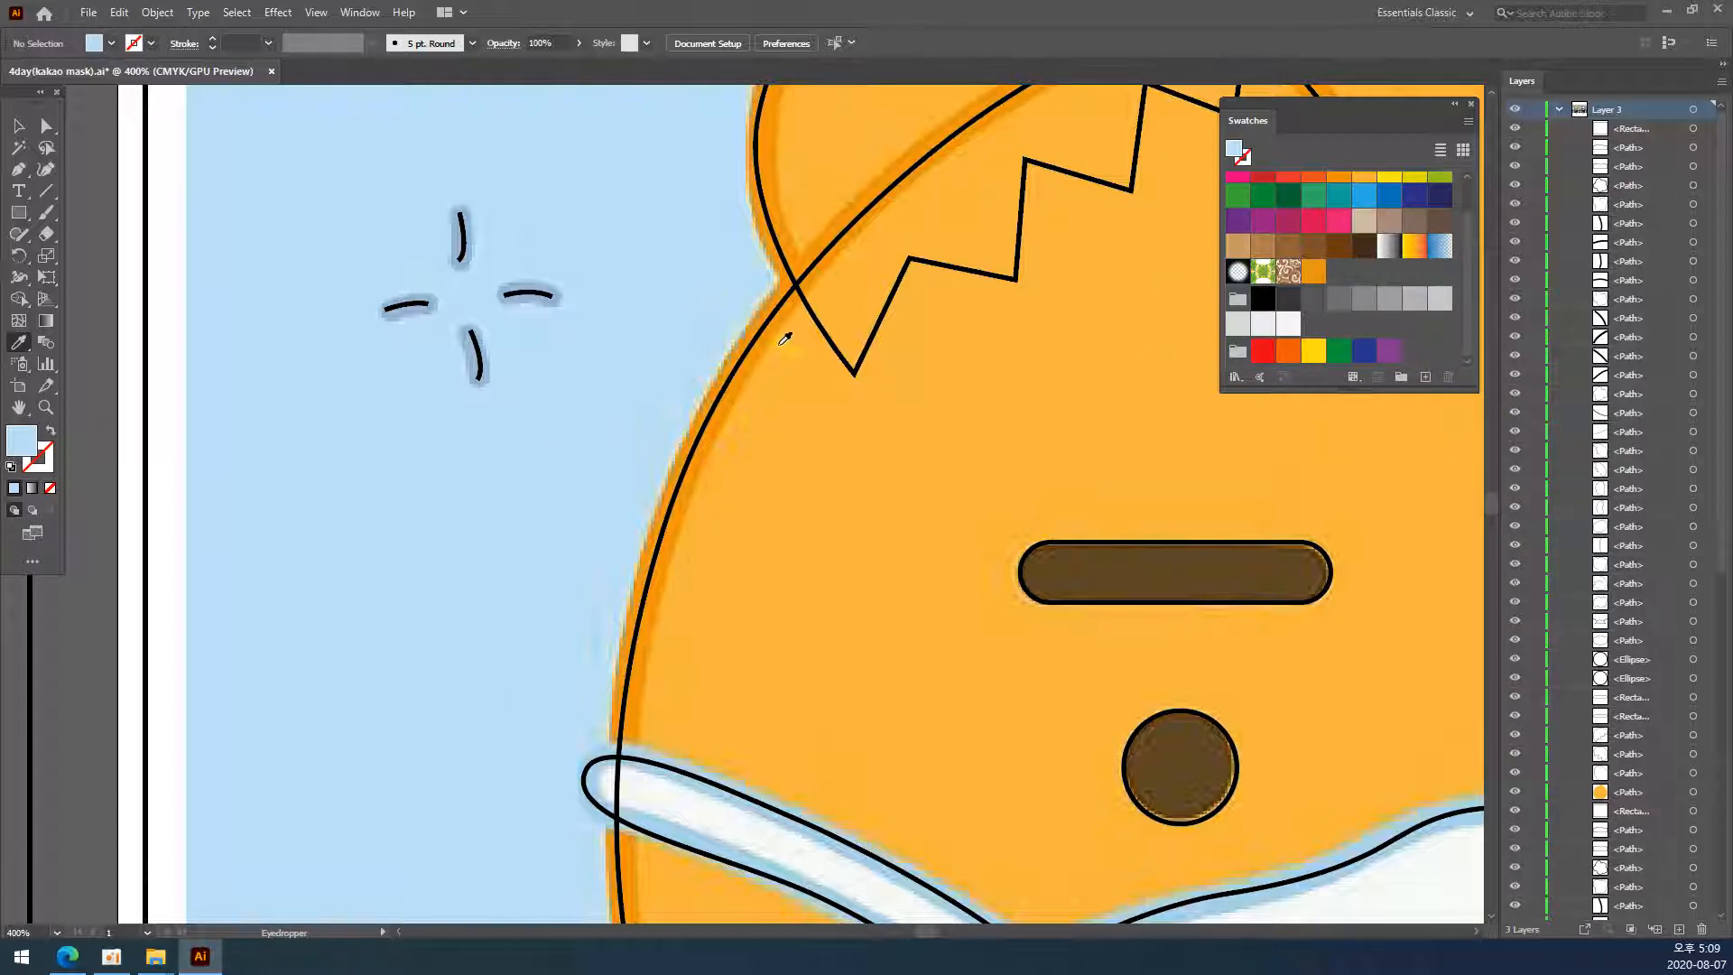
- Apply the saved darker orange swatch as the stroke of the orange-filled head shape in the line-art copy
key("z")
left_click(545, 379, "alt")
left_click(547, 379, "alt")
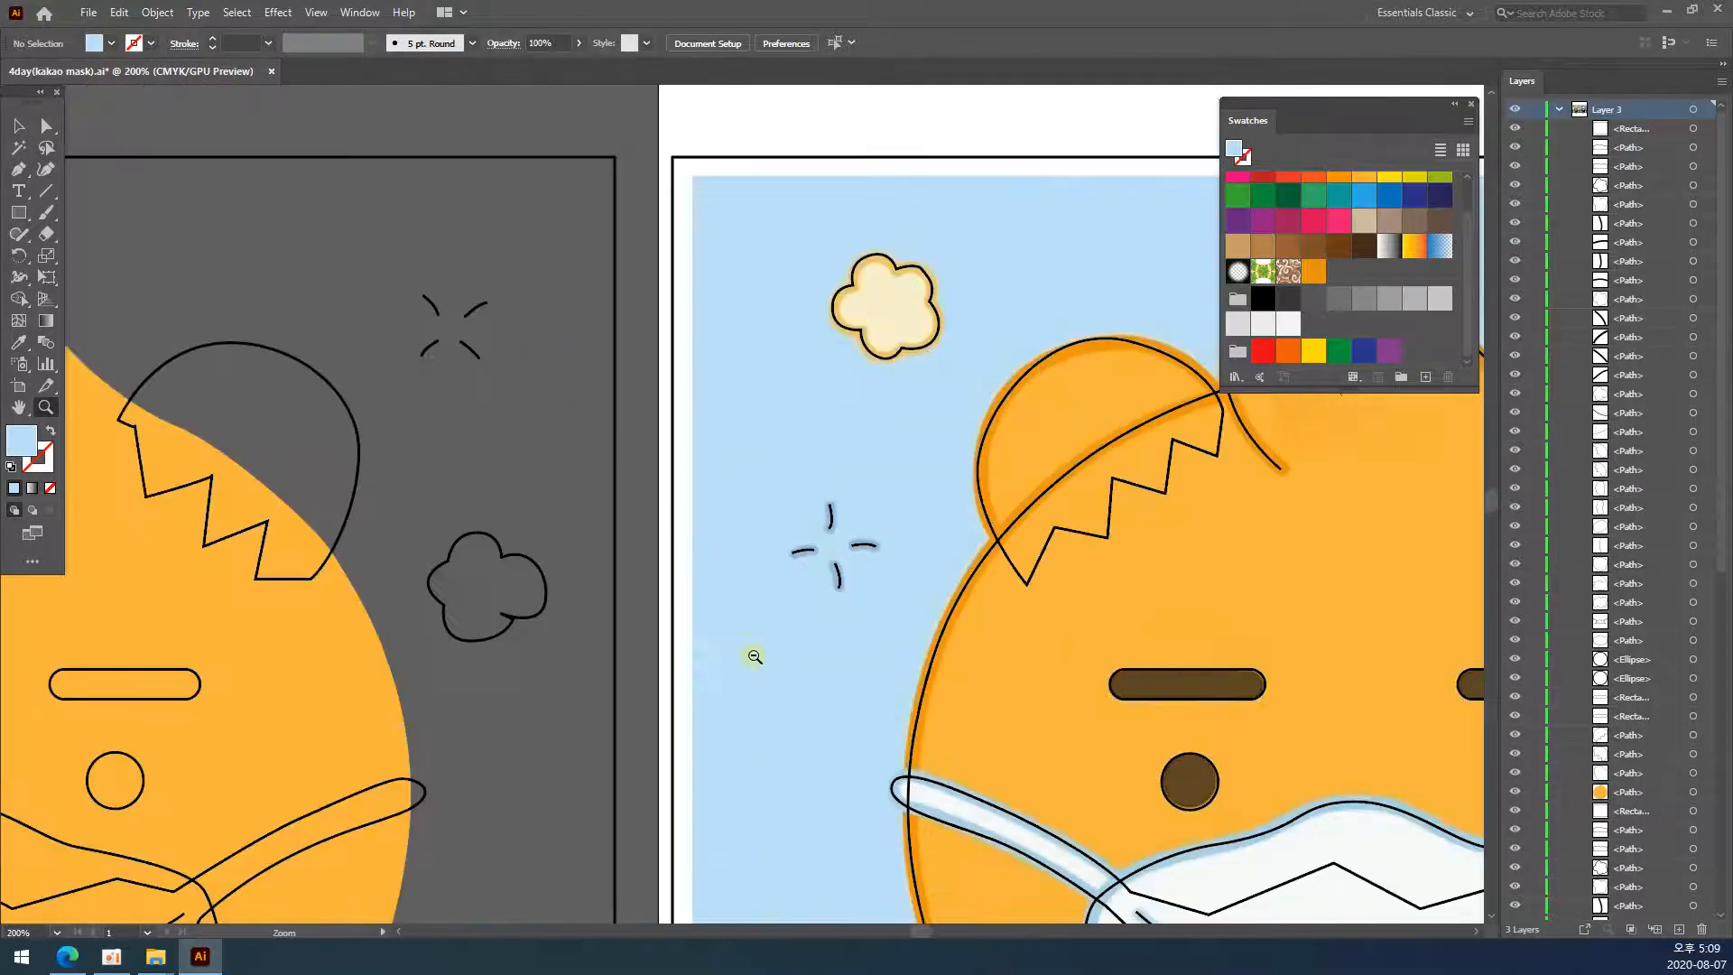
left_click(753, 656, "alt")
left_click_drag(411, 670, 821, 604)
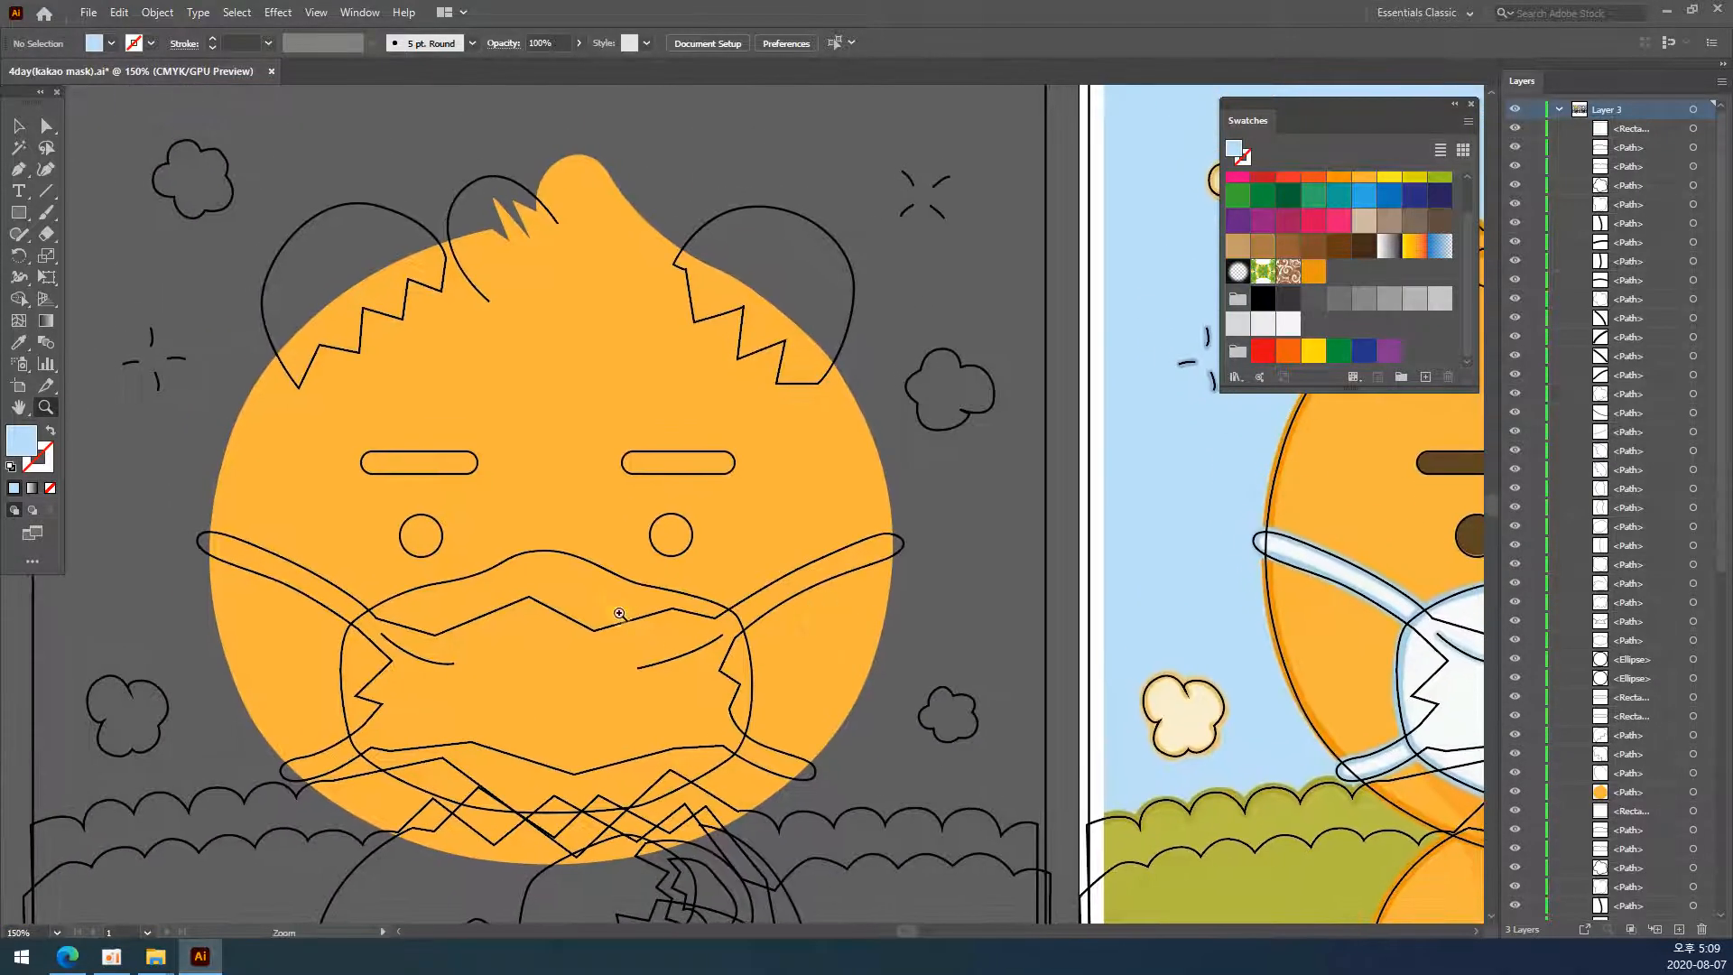
key("v")
left_click(787, 478)
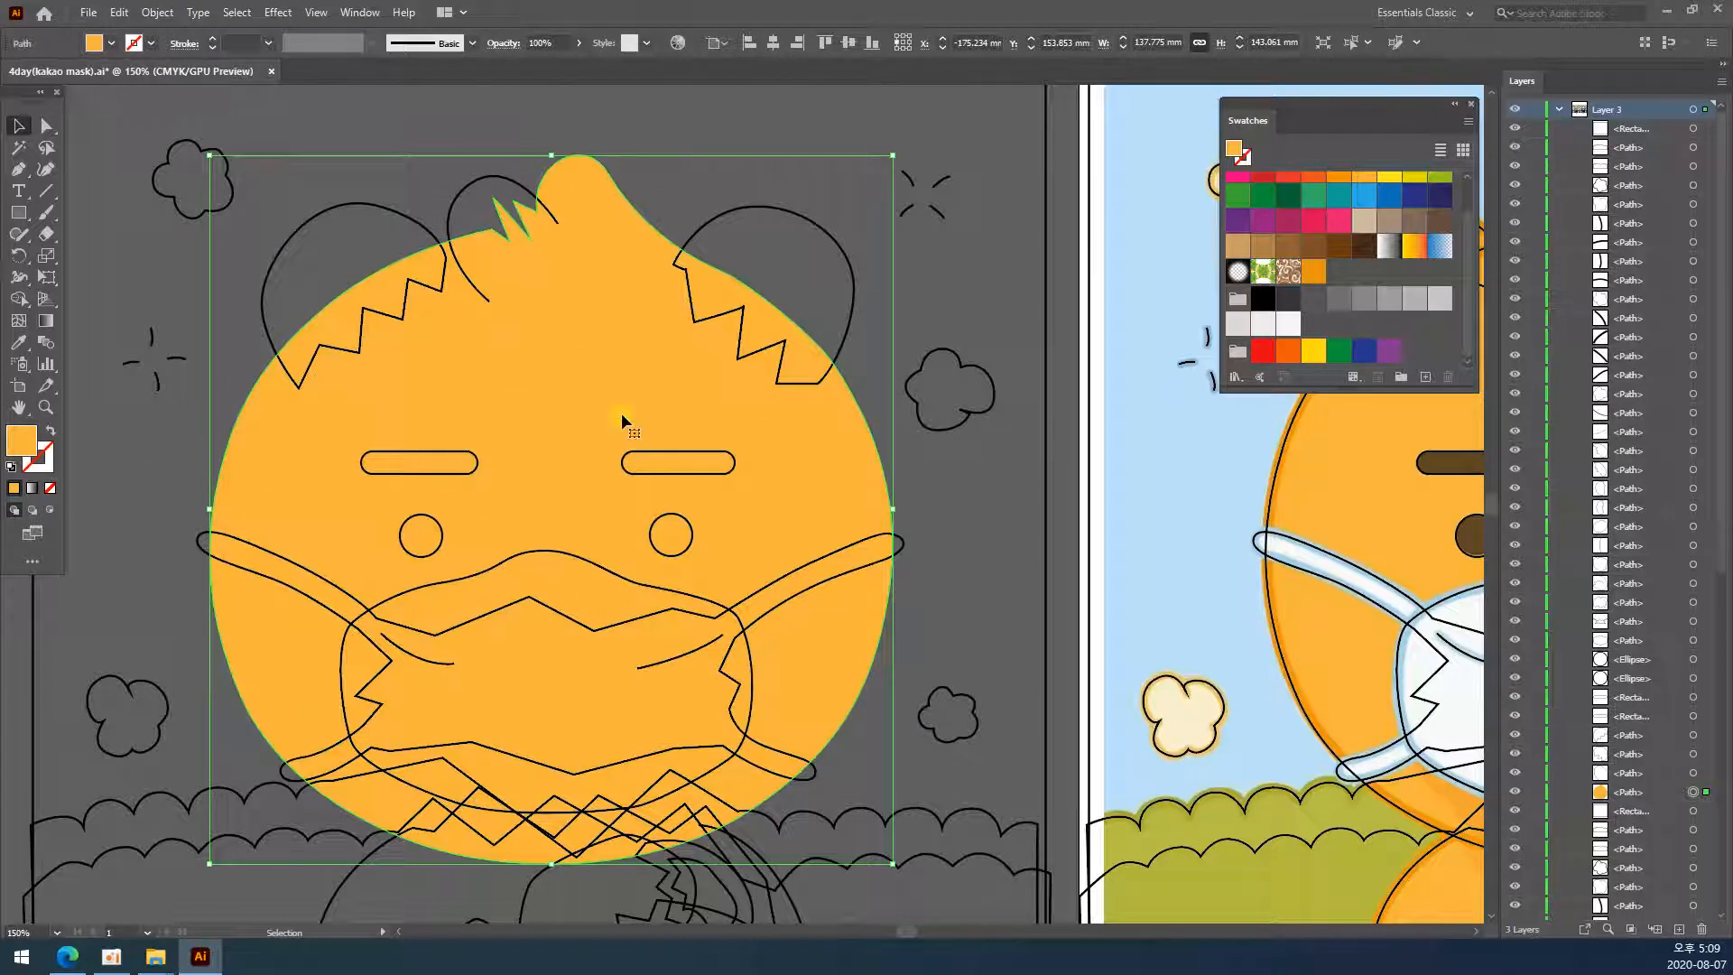
left_click(47, 463)
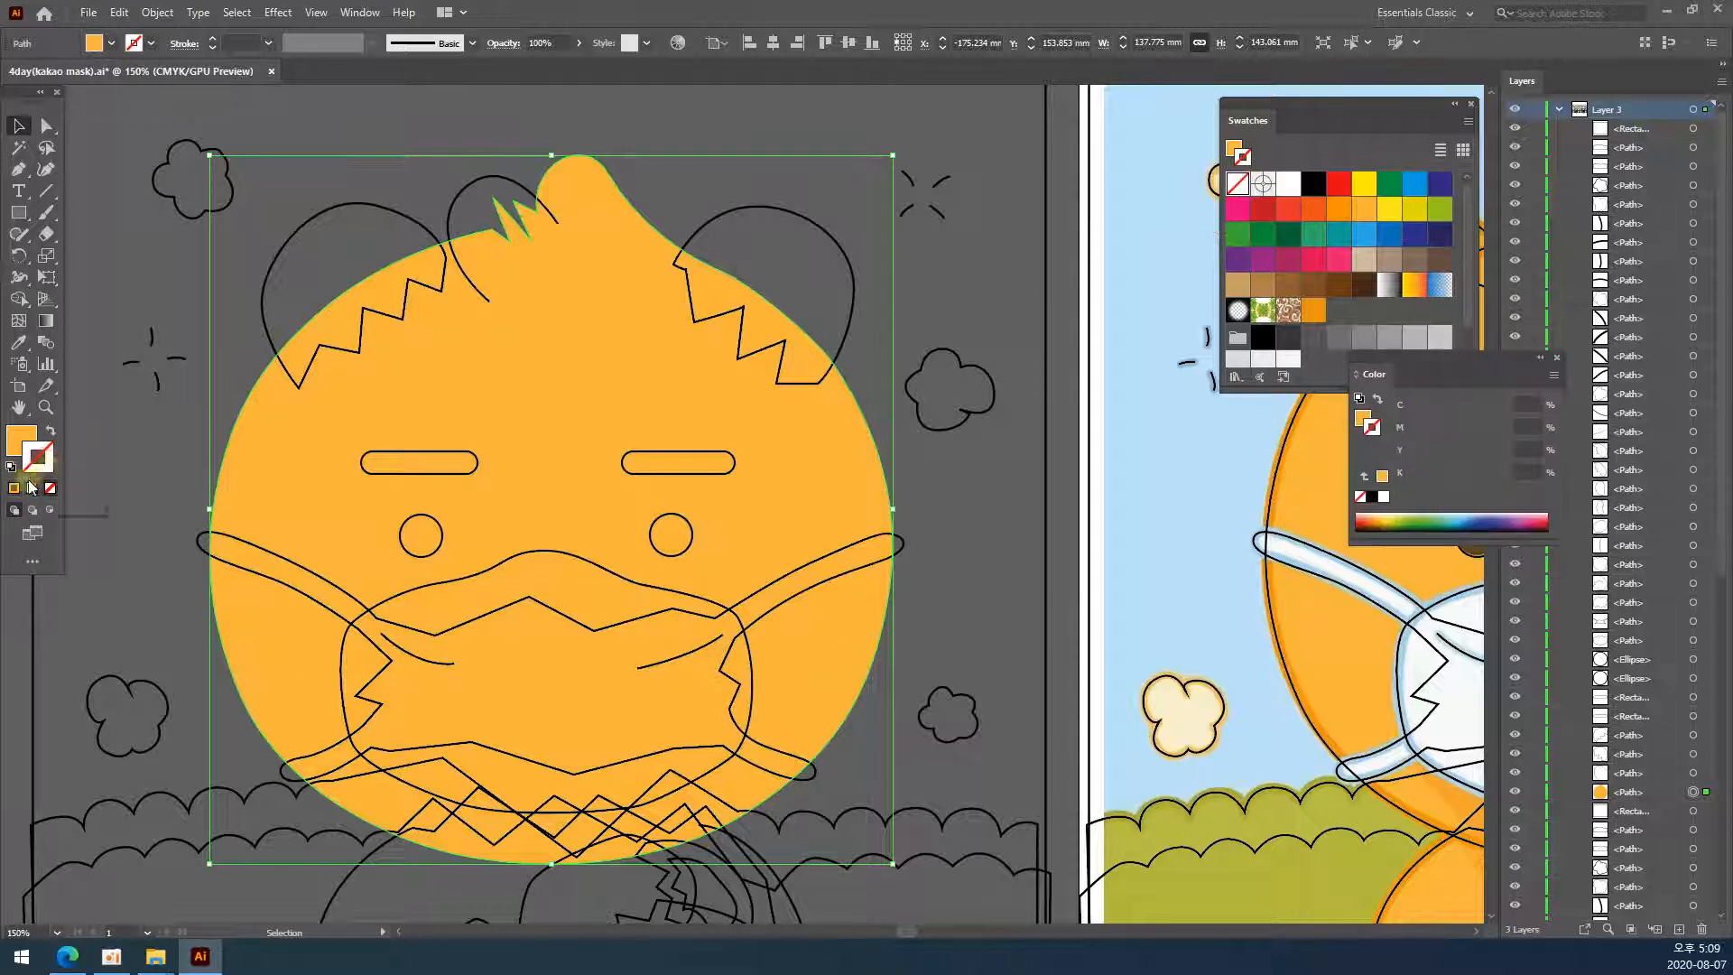
left_click(1302, 105)
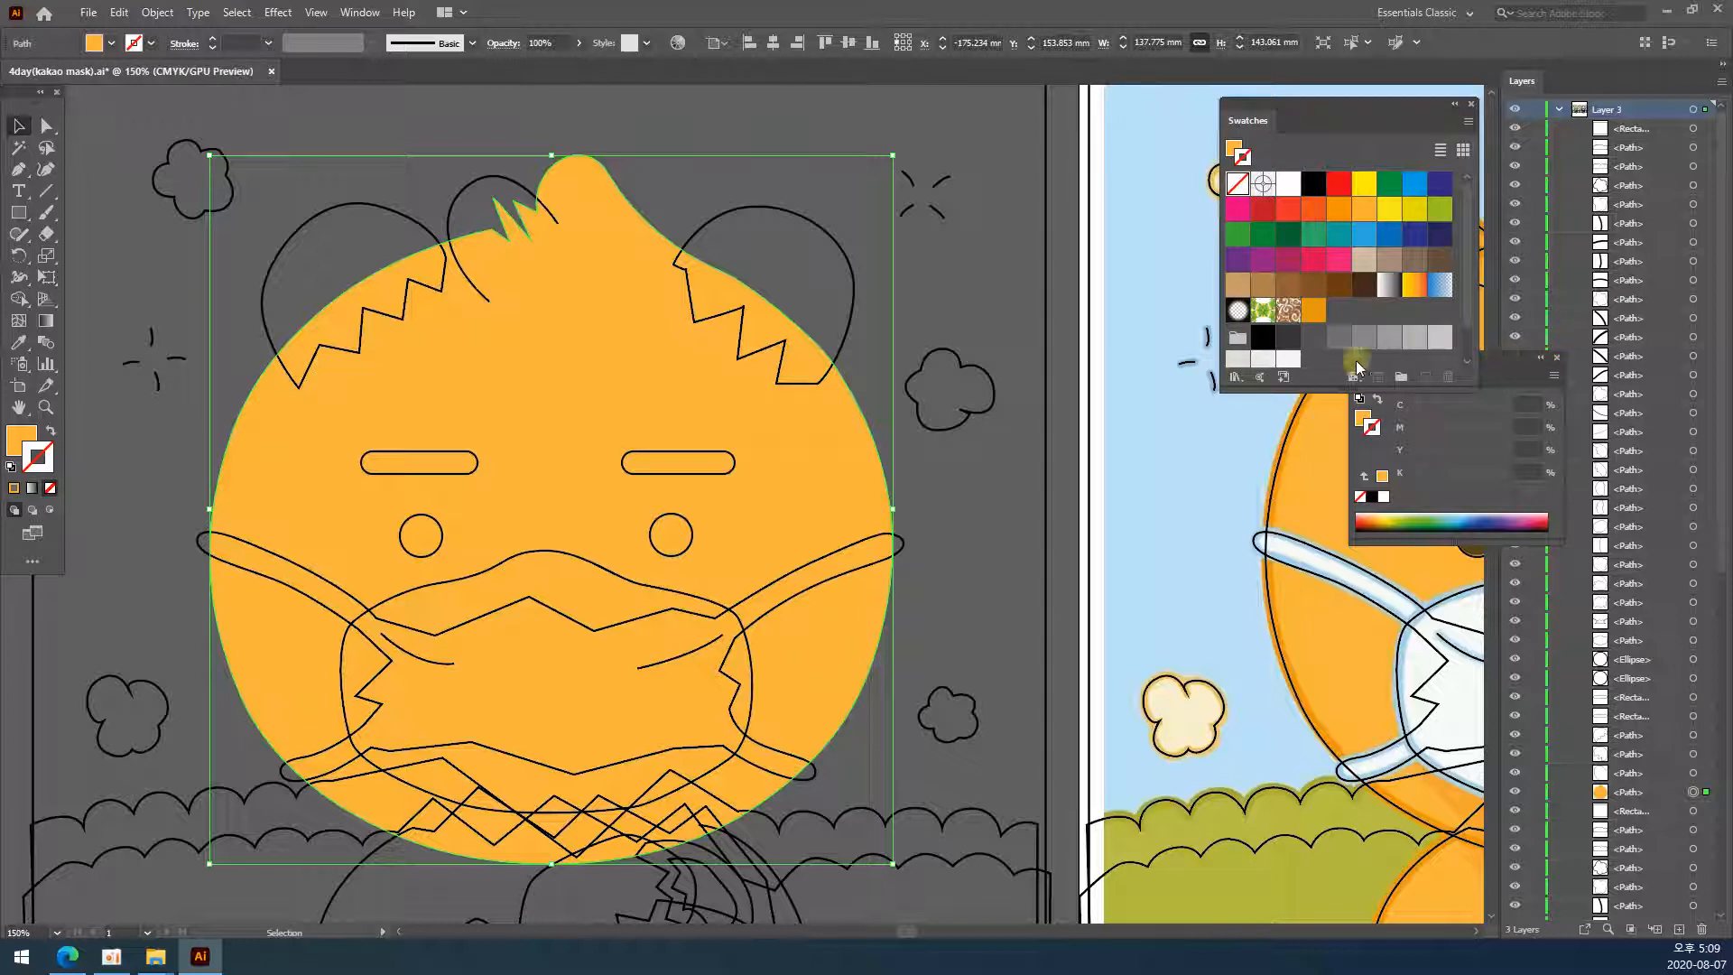
left_click(1316, 316)
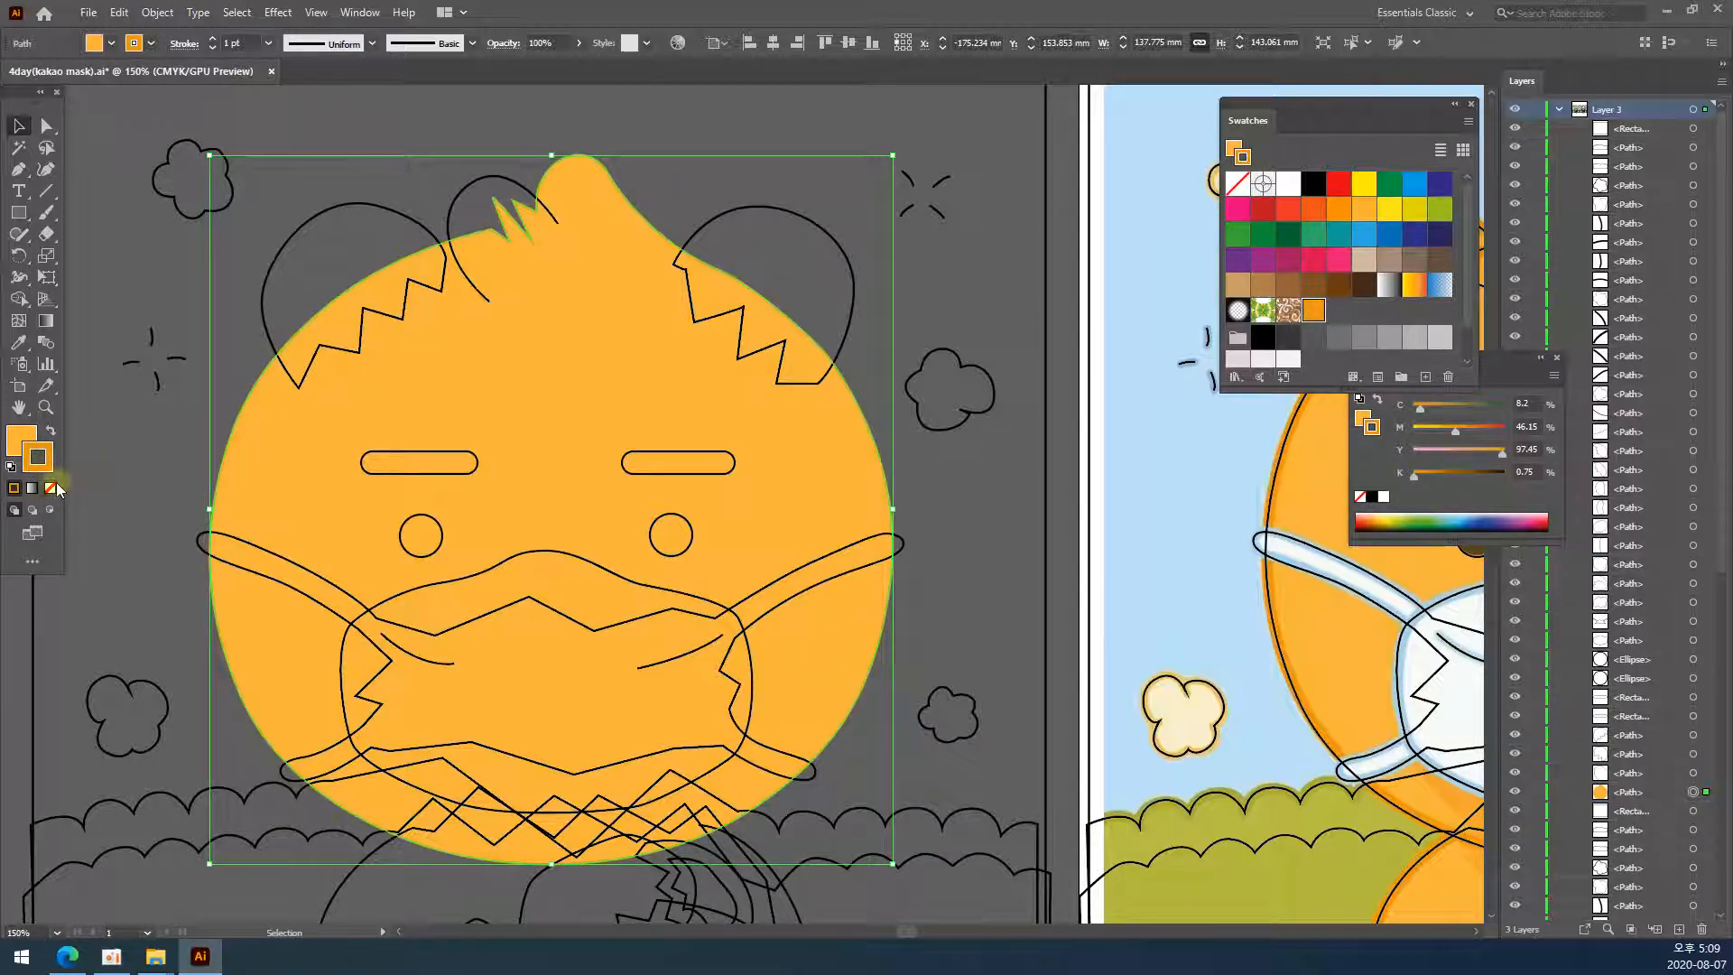
left_click(1057, 276)
- Inspect the head shape's darker orange stroke closely around the hair tuft
key("z")
left_click(758, 354)
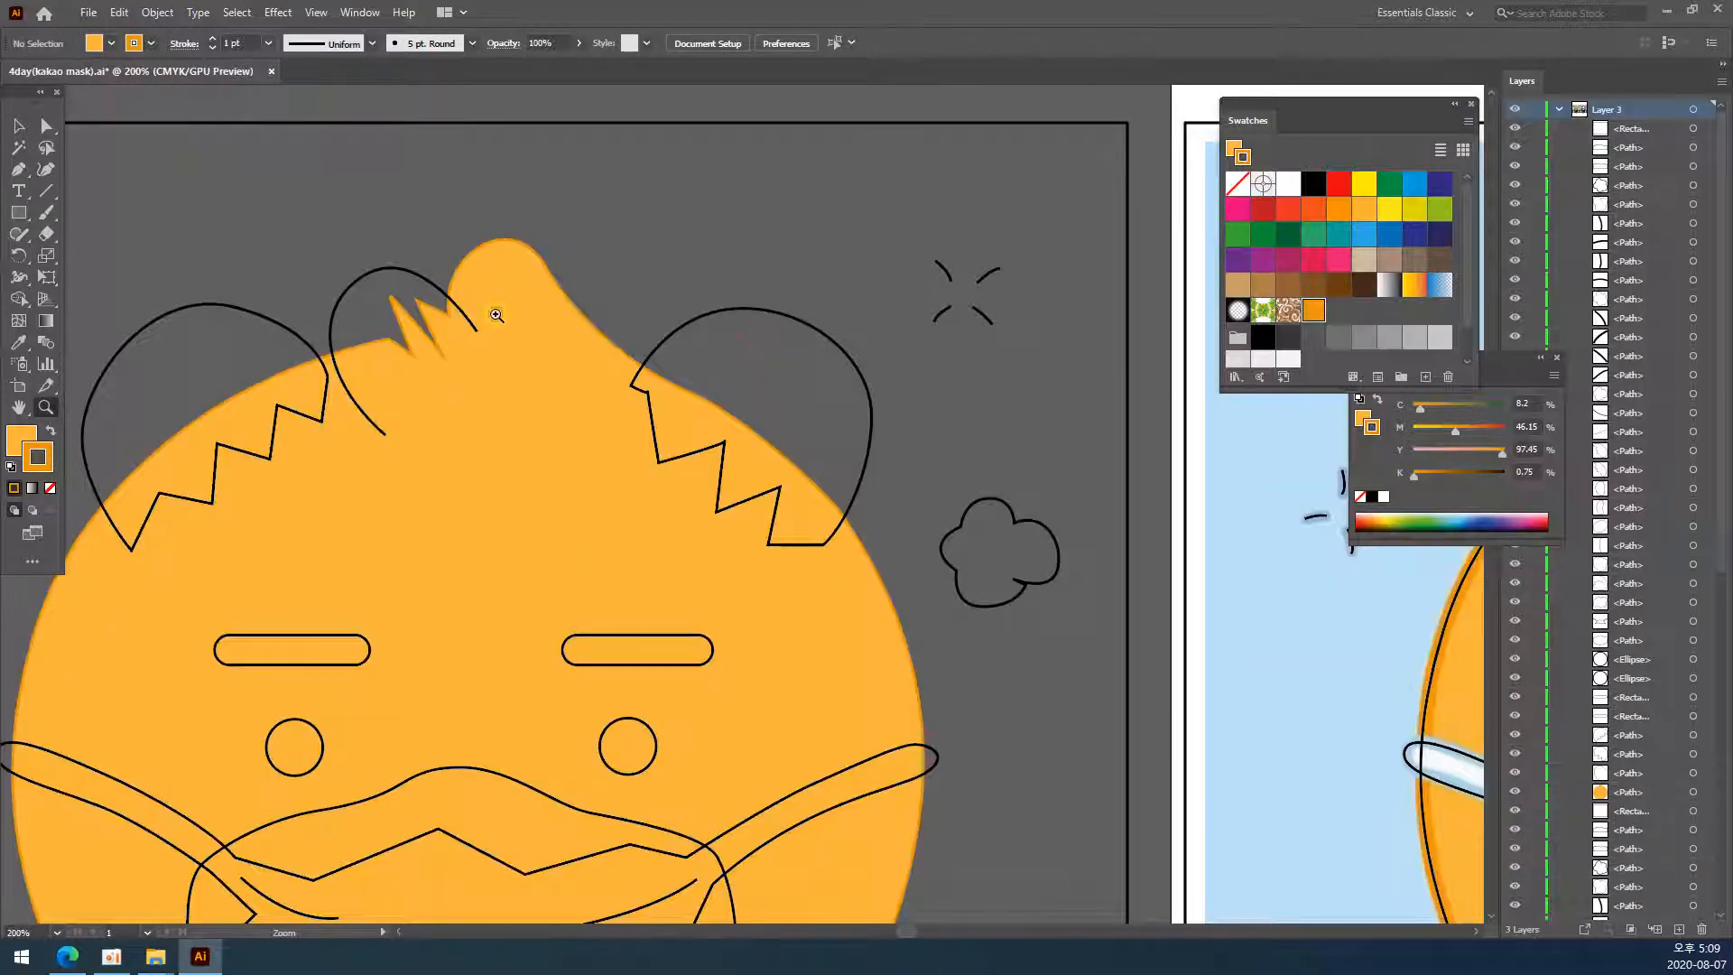
left_click(495, 315)
left_click(732, 473)
left_click(702, 537)
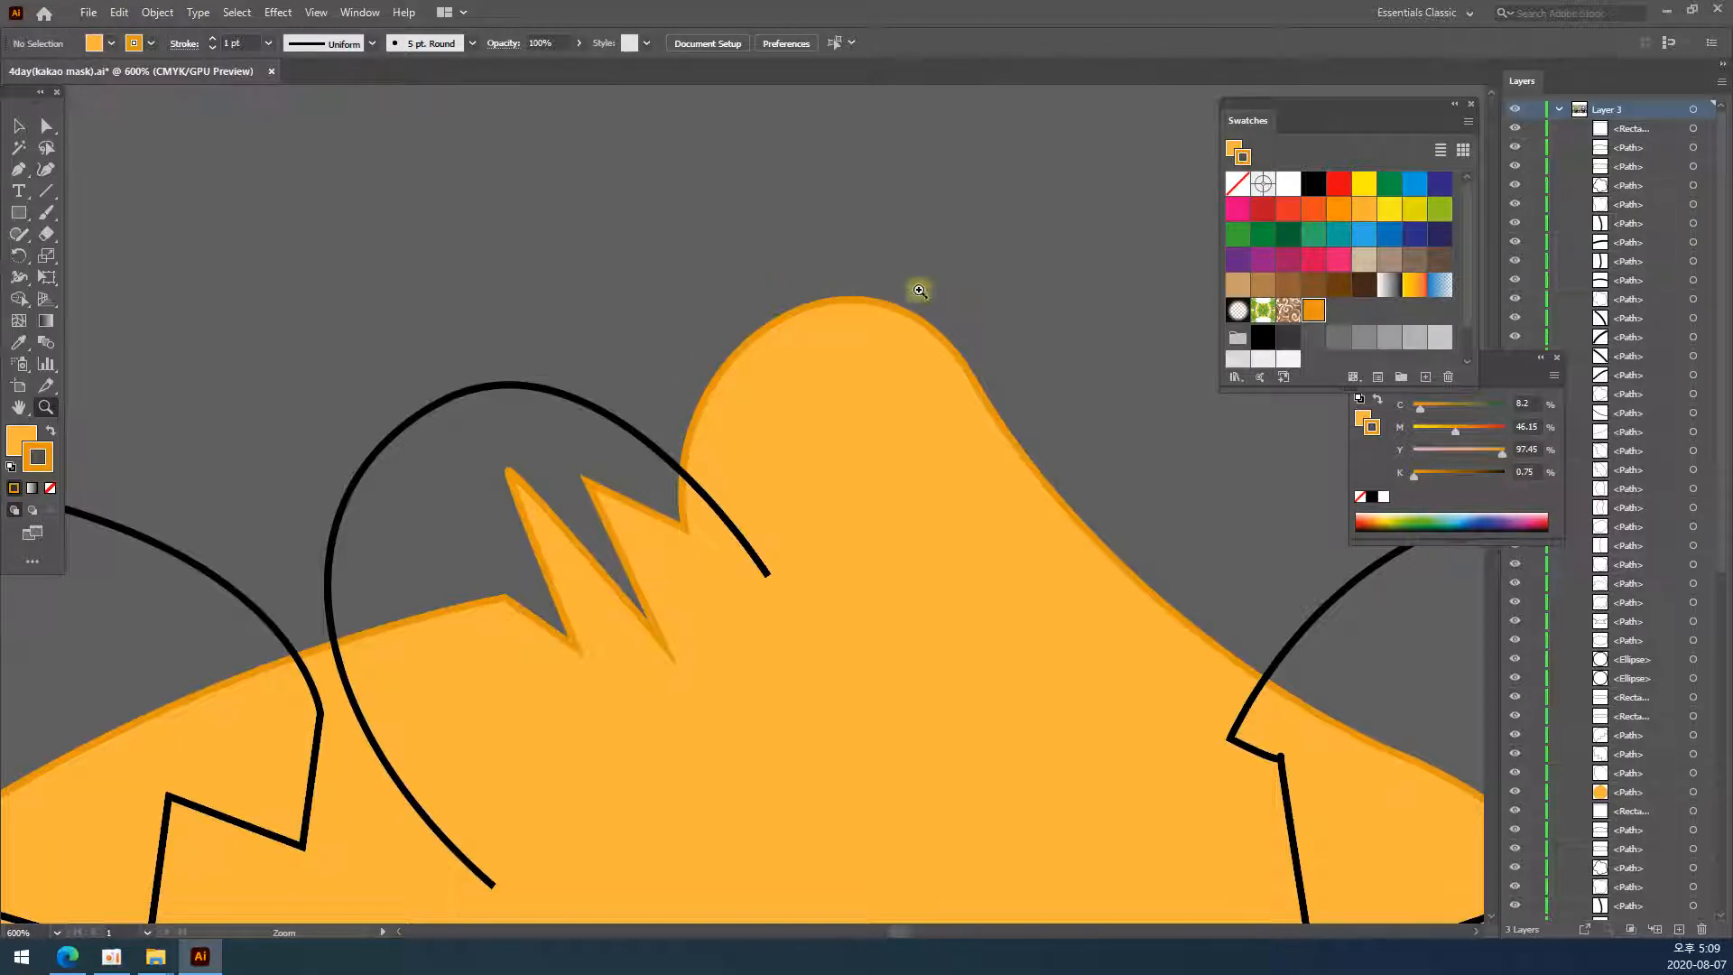
- Set the stroke weight of the orange head shape in the line-art copy to 6 pt
left_click(884, 666, "alt")
left_click(891, 663, "alt")
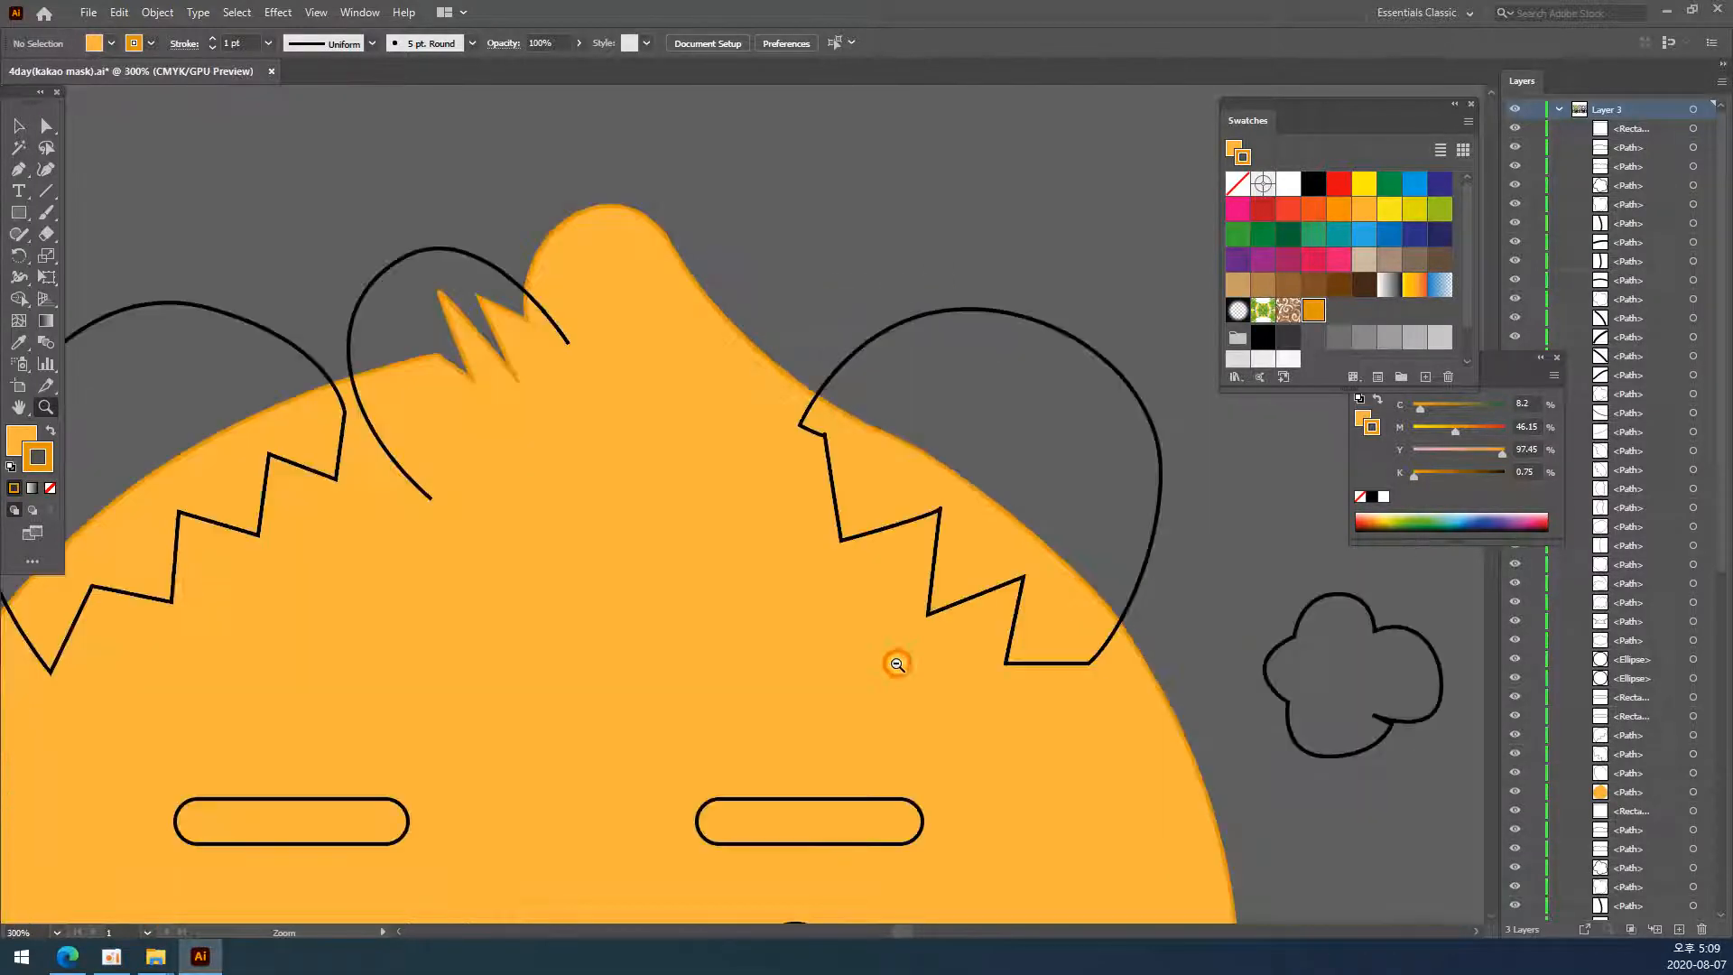
left_click(634, 665, "alt")
left_click(636, 663, "alt")
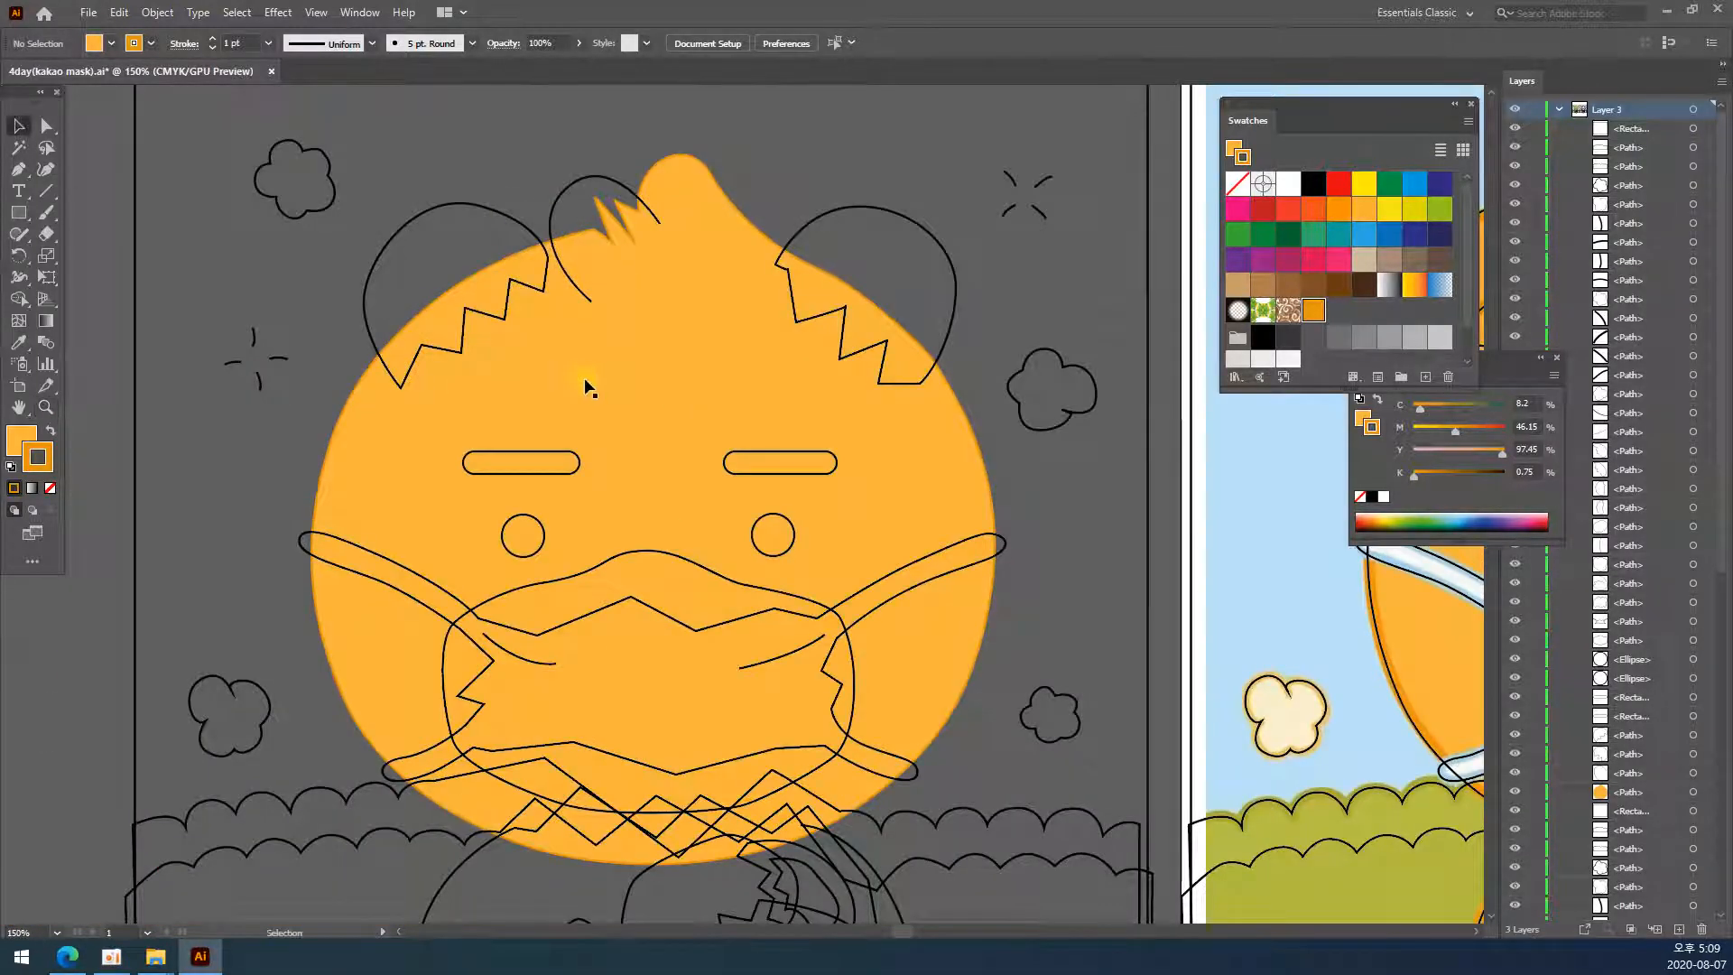
key("v")
scroll(961, 614, "right", 5)
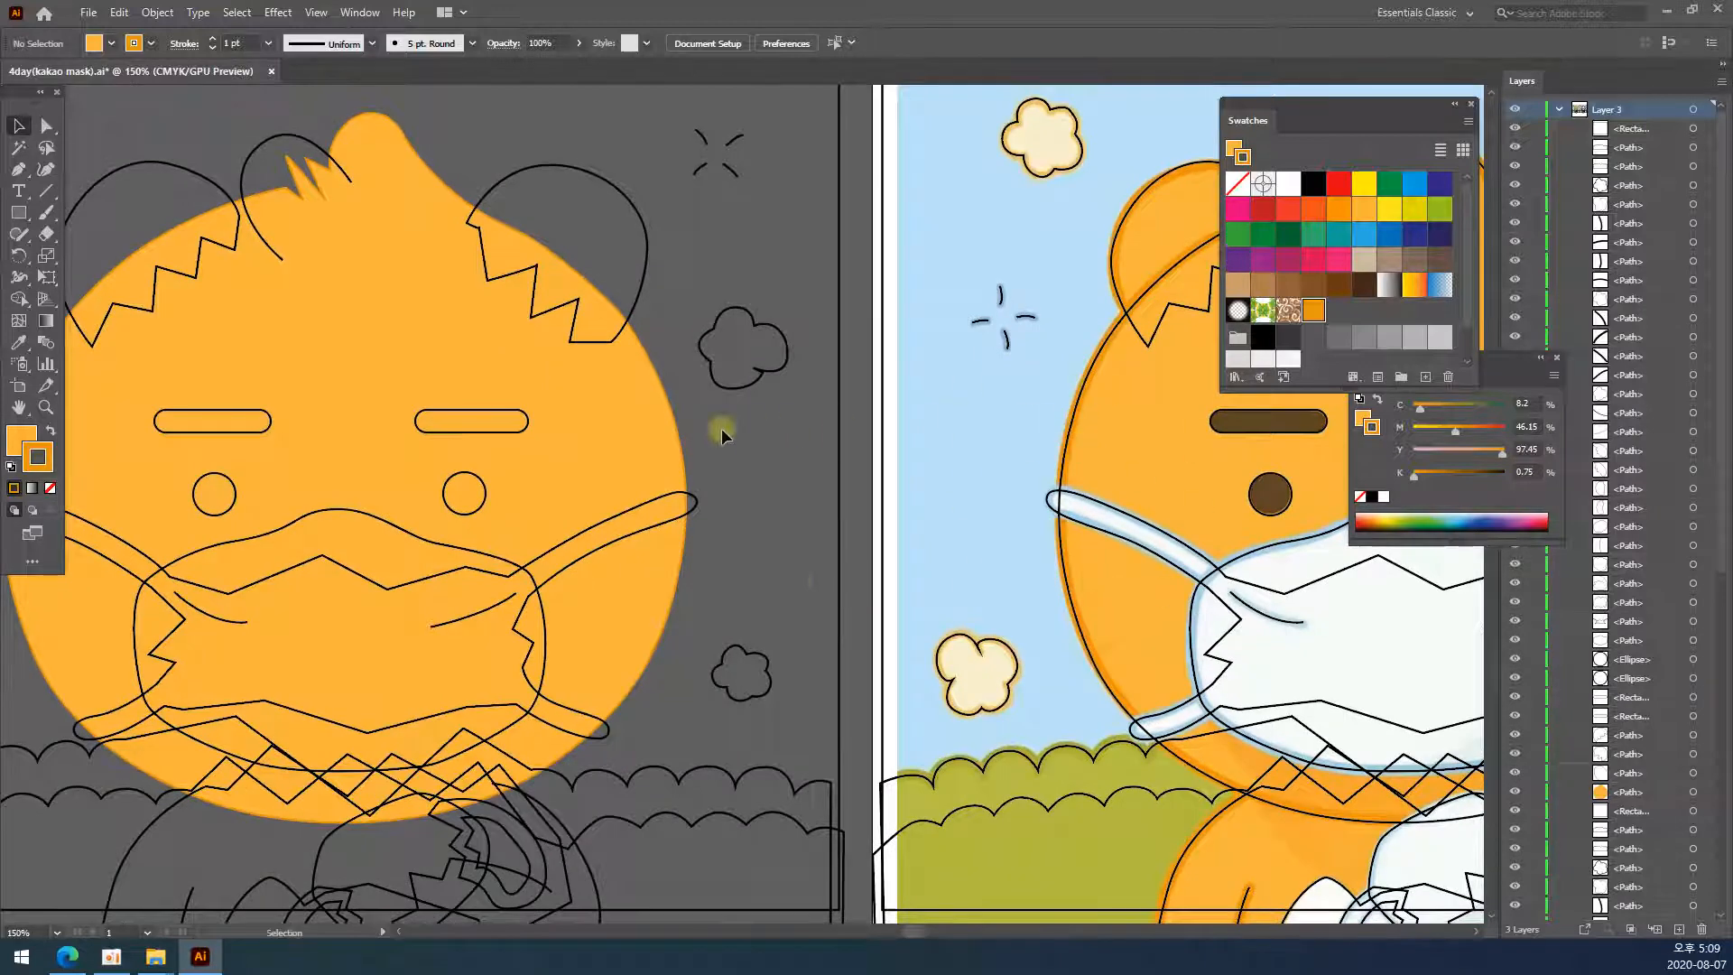
left_click(661, 439)
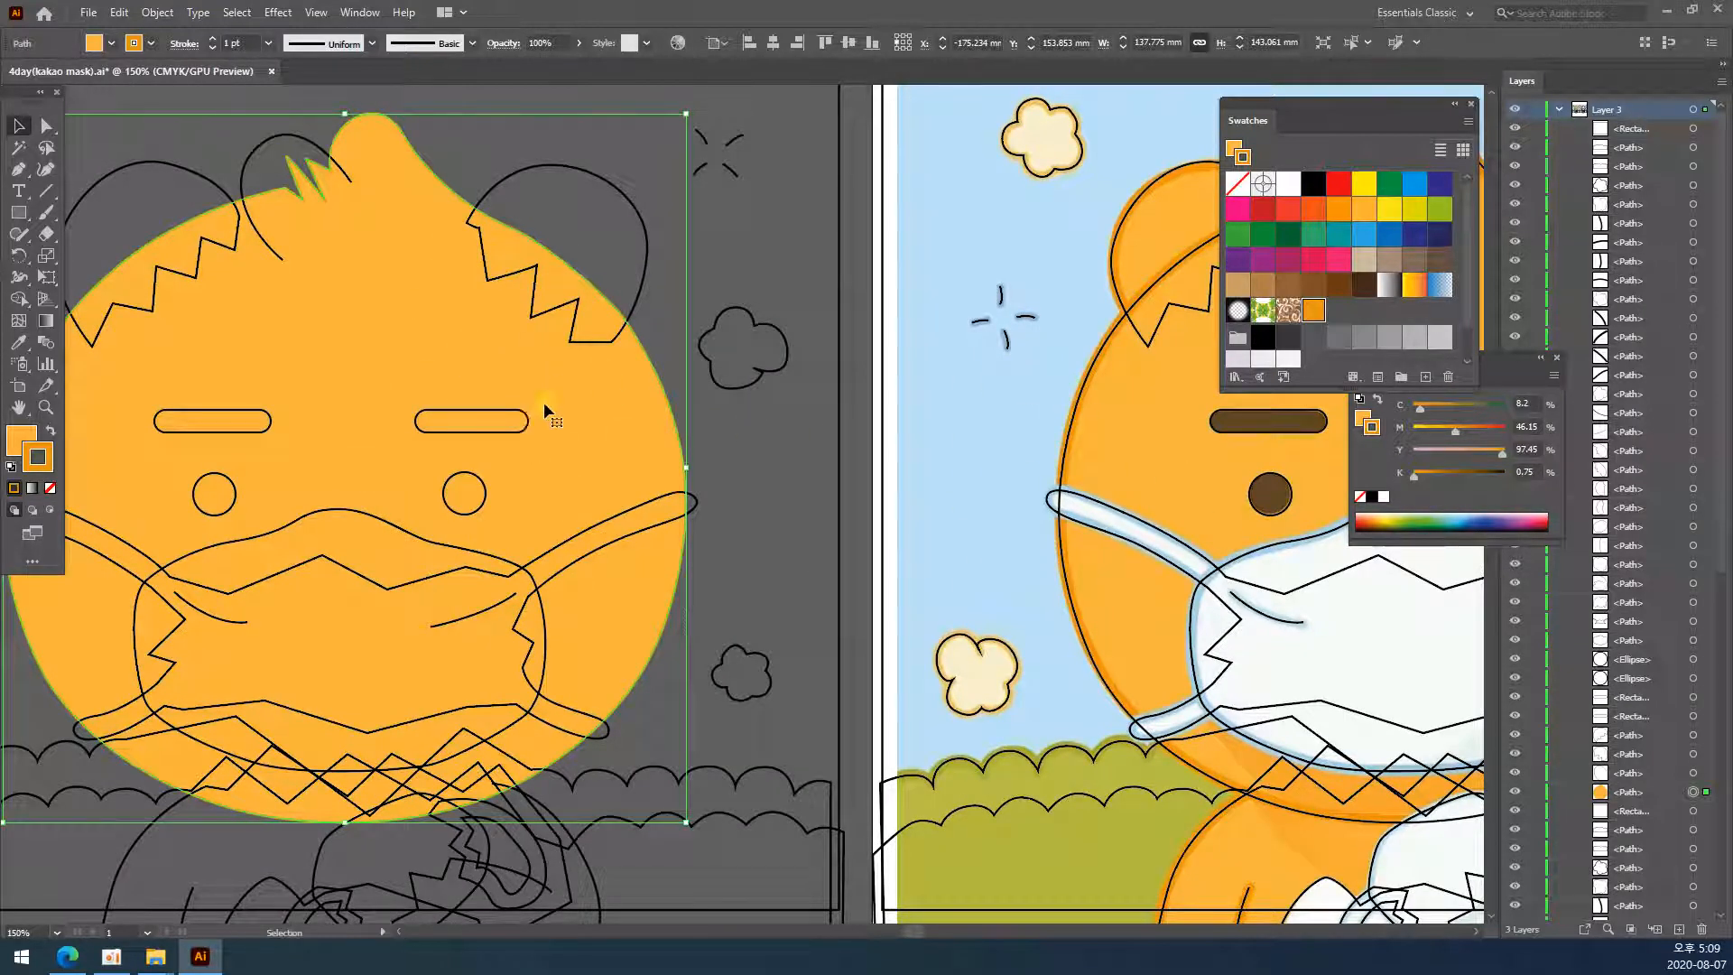
left_click(213, 40)
left_click(213, 41)
left_click(213, 41)
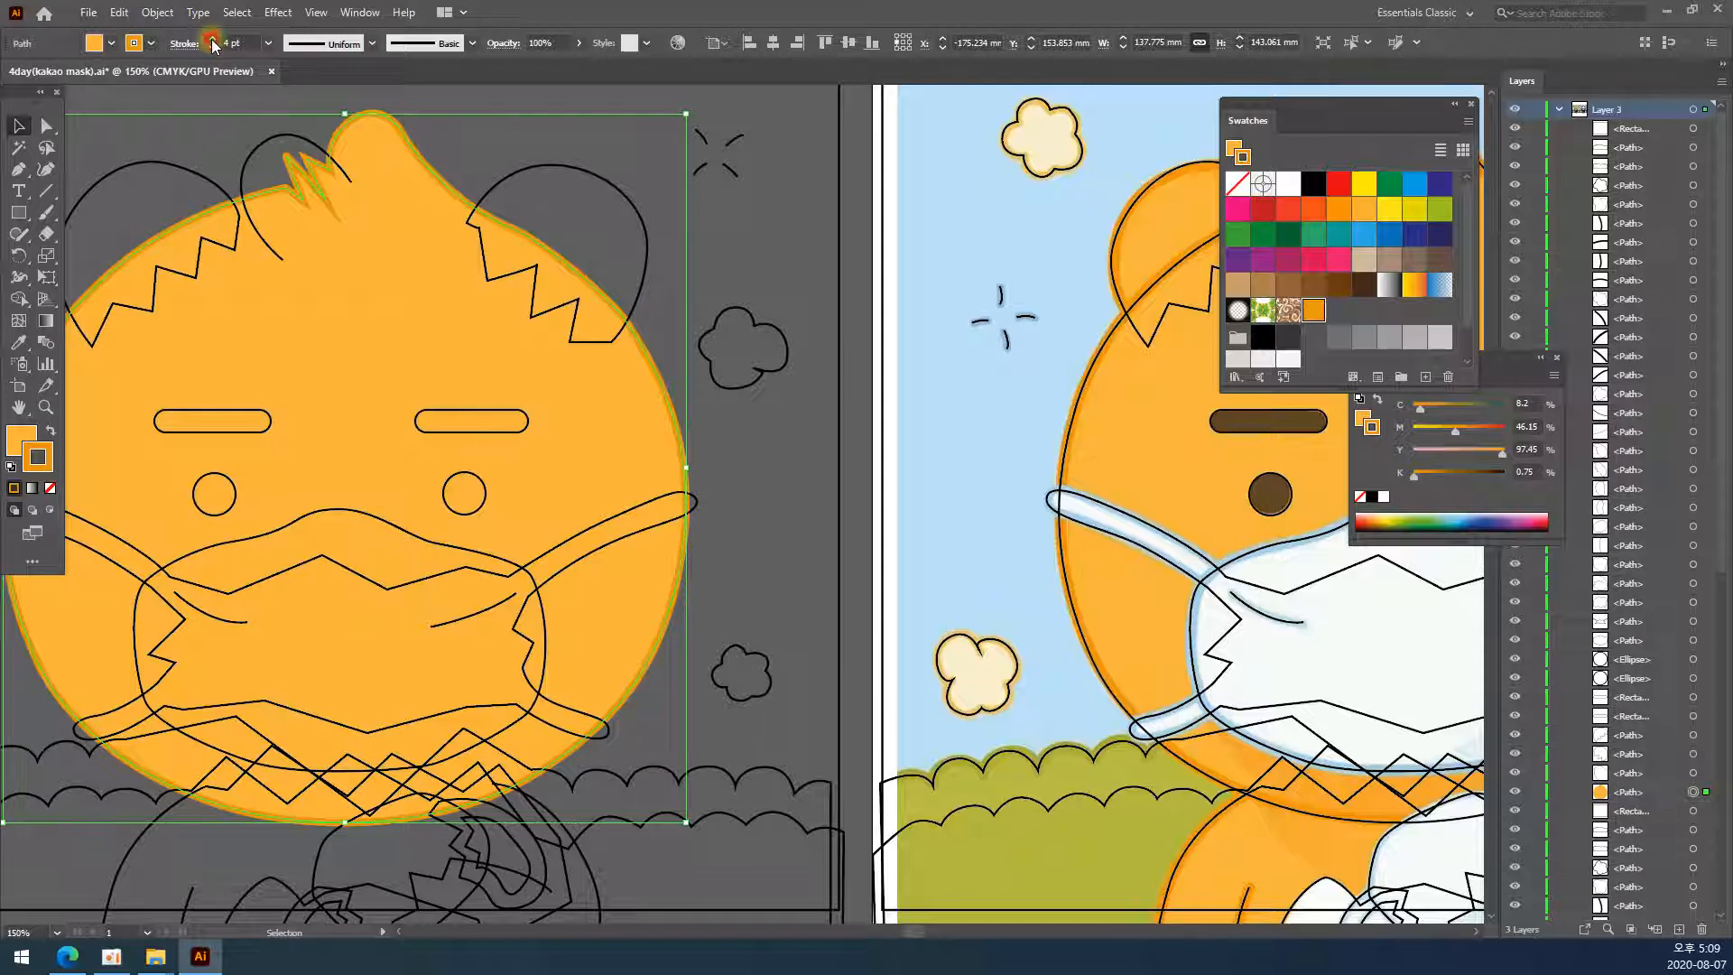
left_click(213, 40)
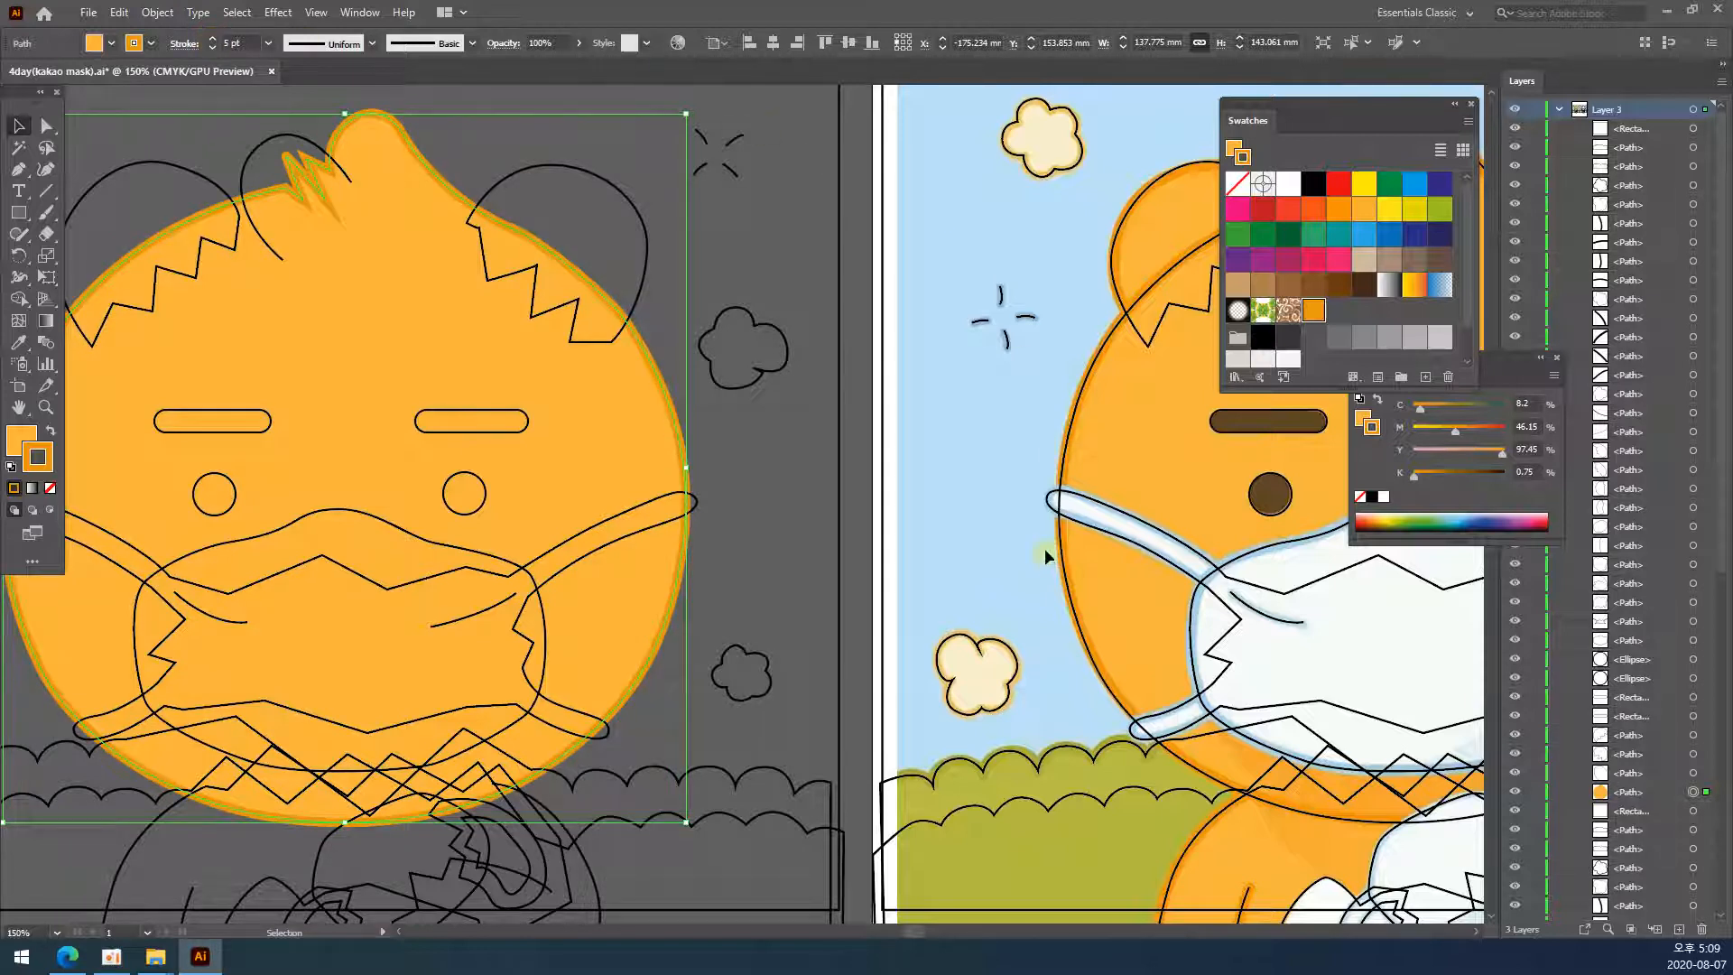
left_click(213, 41)
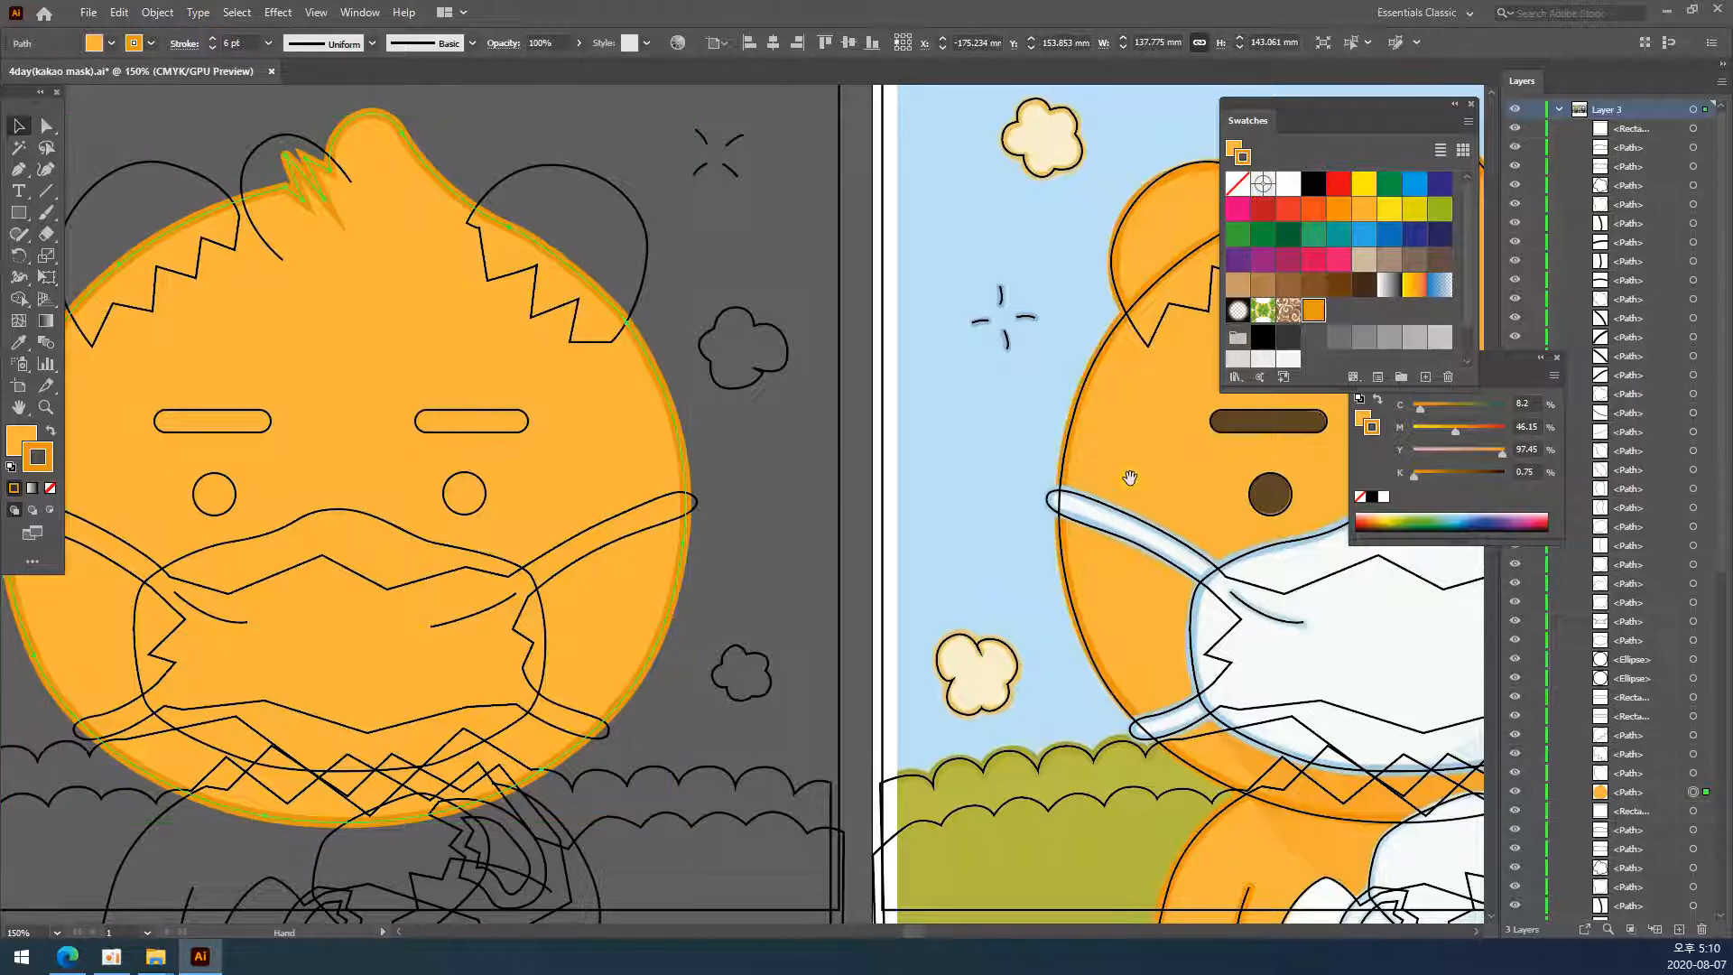
- Give the head shape's stroke a round cap and round corner joins, then deselect it
left_click_drag(1128, 476, 730, 487)
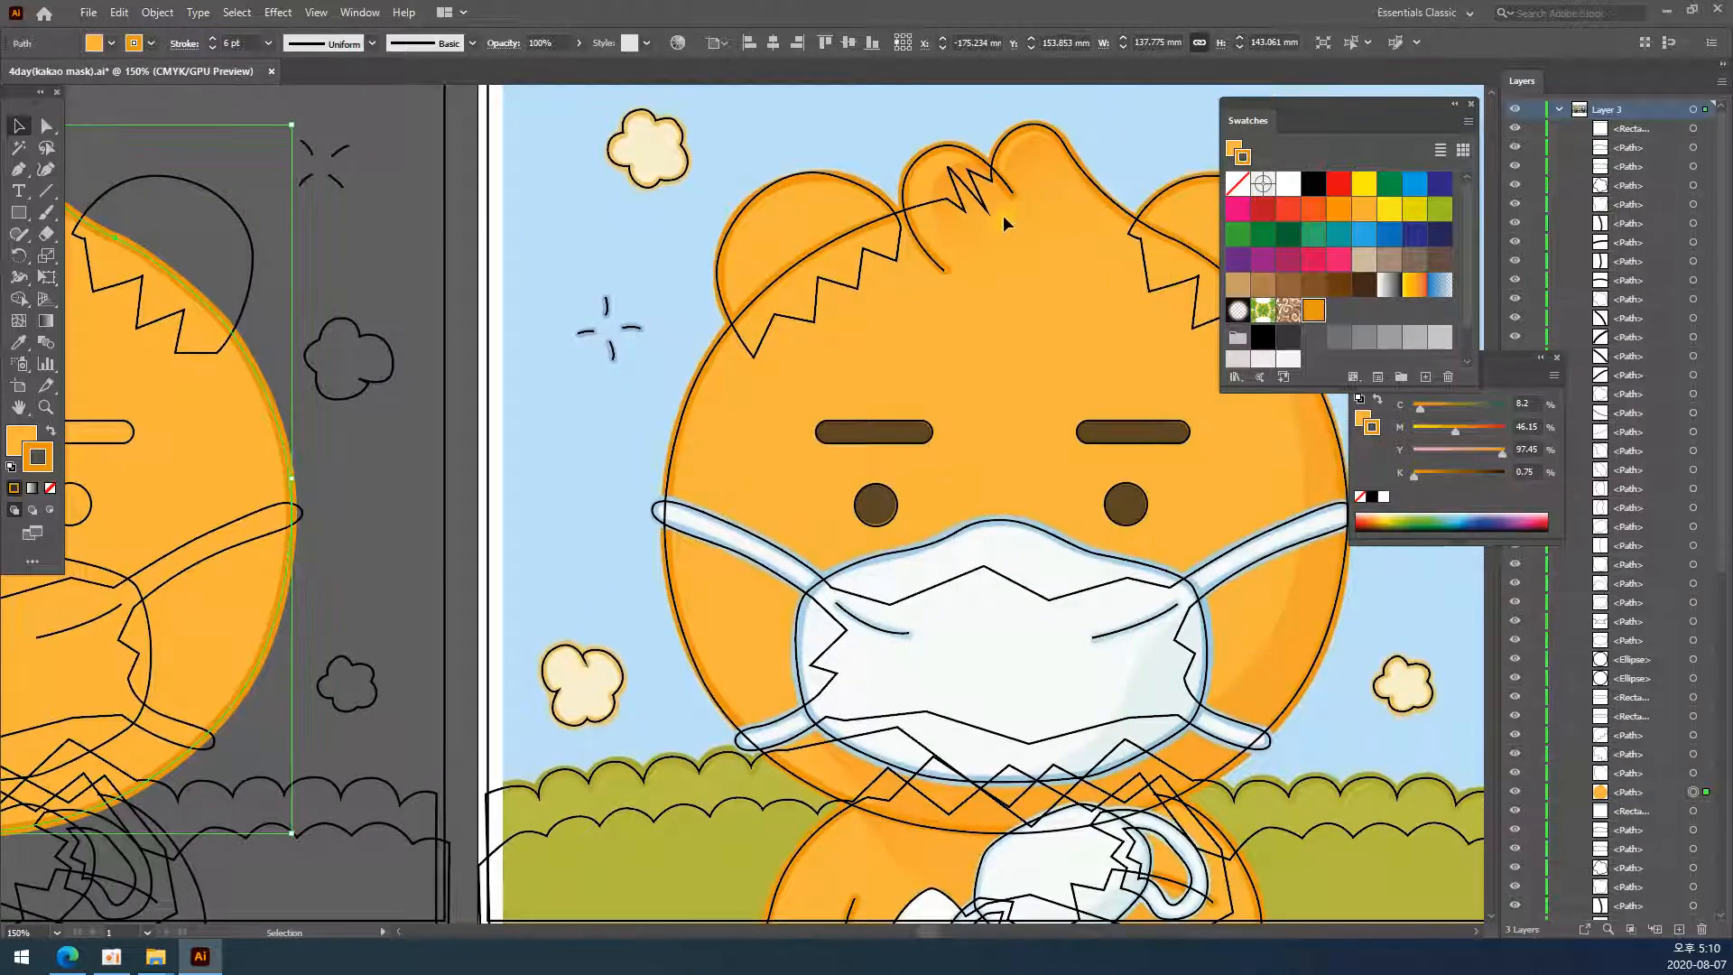
scroll(623, 513, "left", 10)
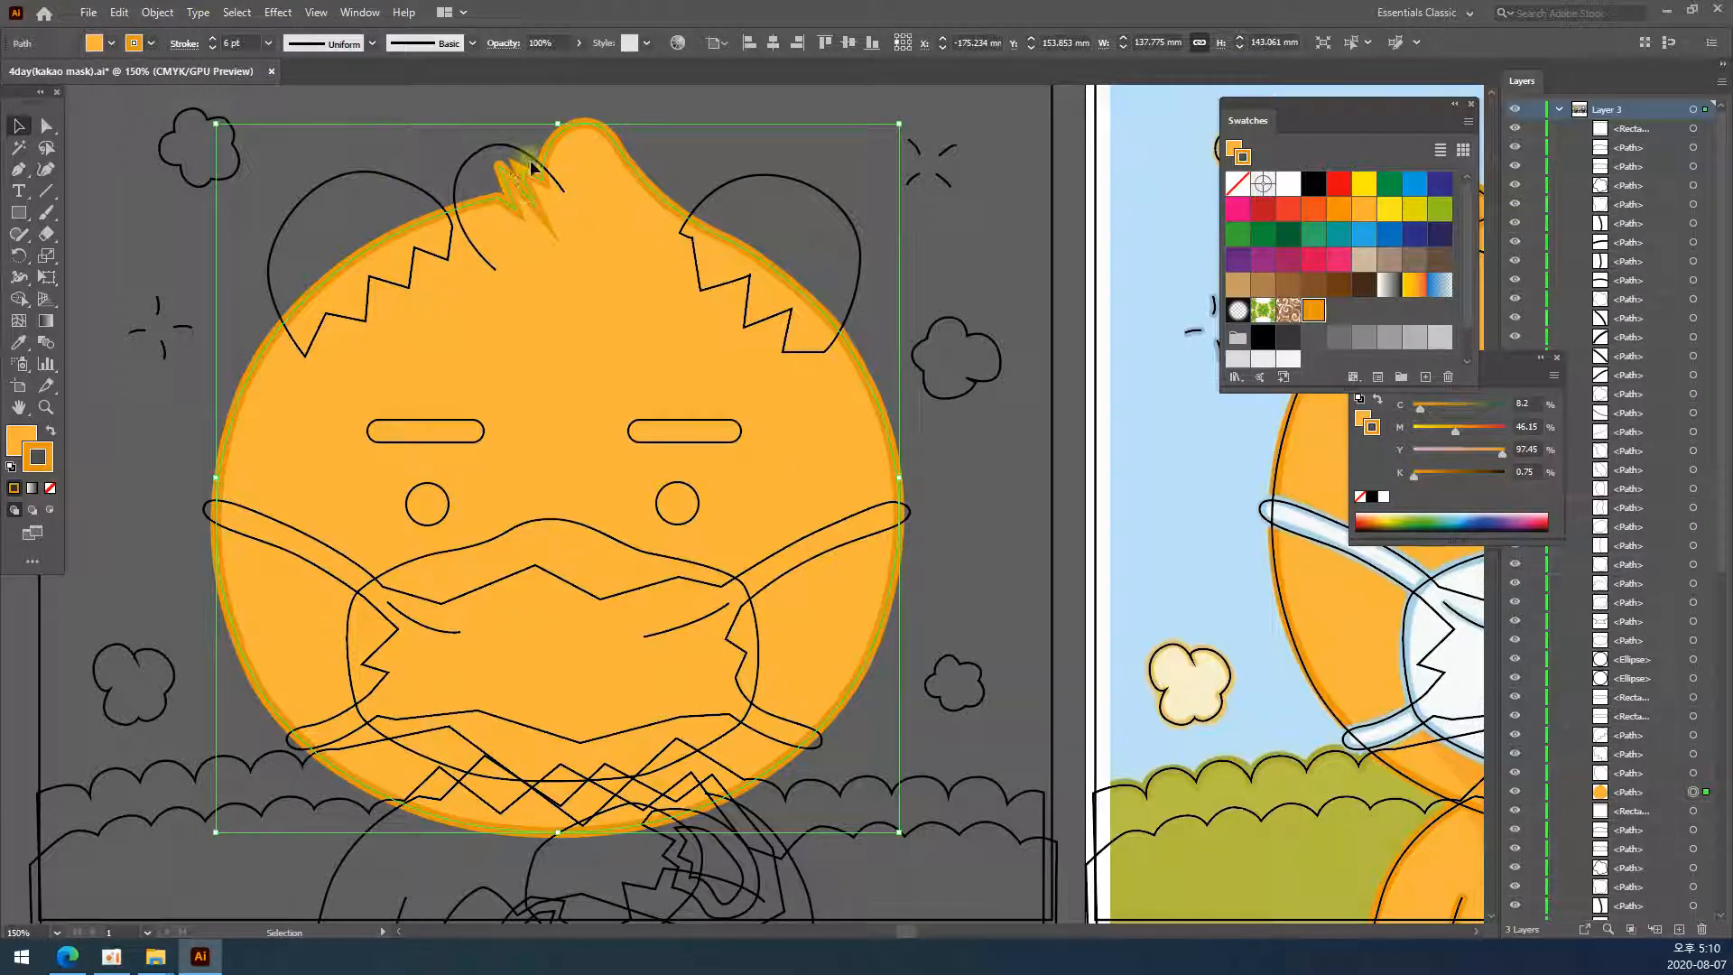
left_click(183, 47)
left_click(183, 49)
left_click(185, 49)
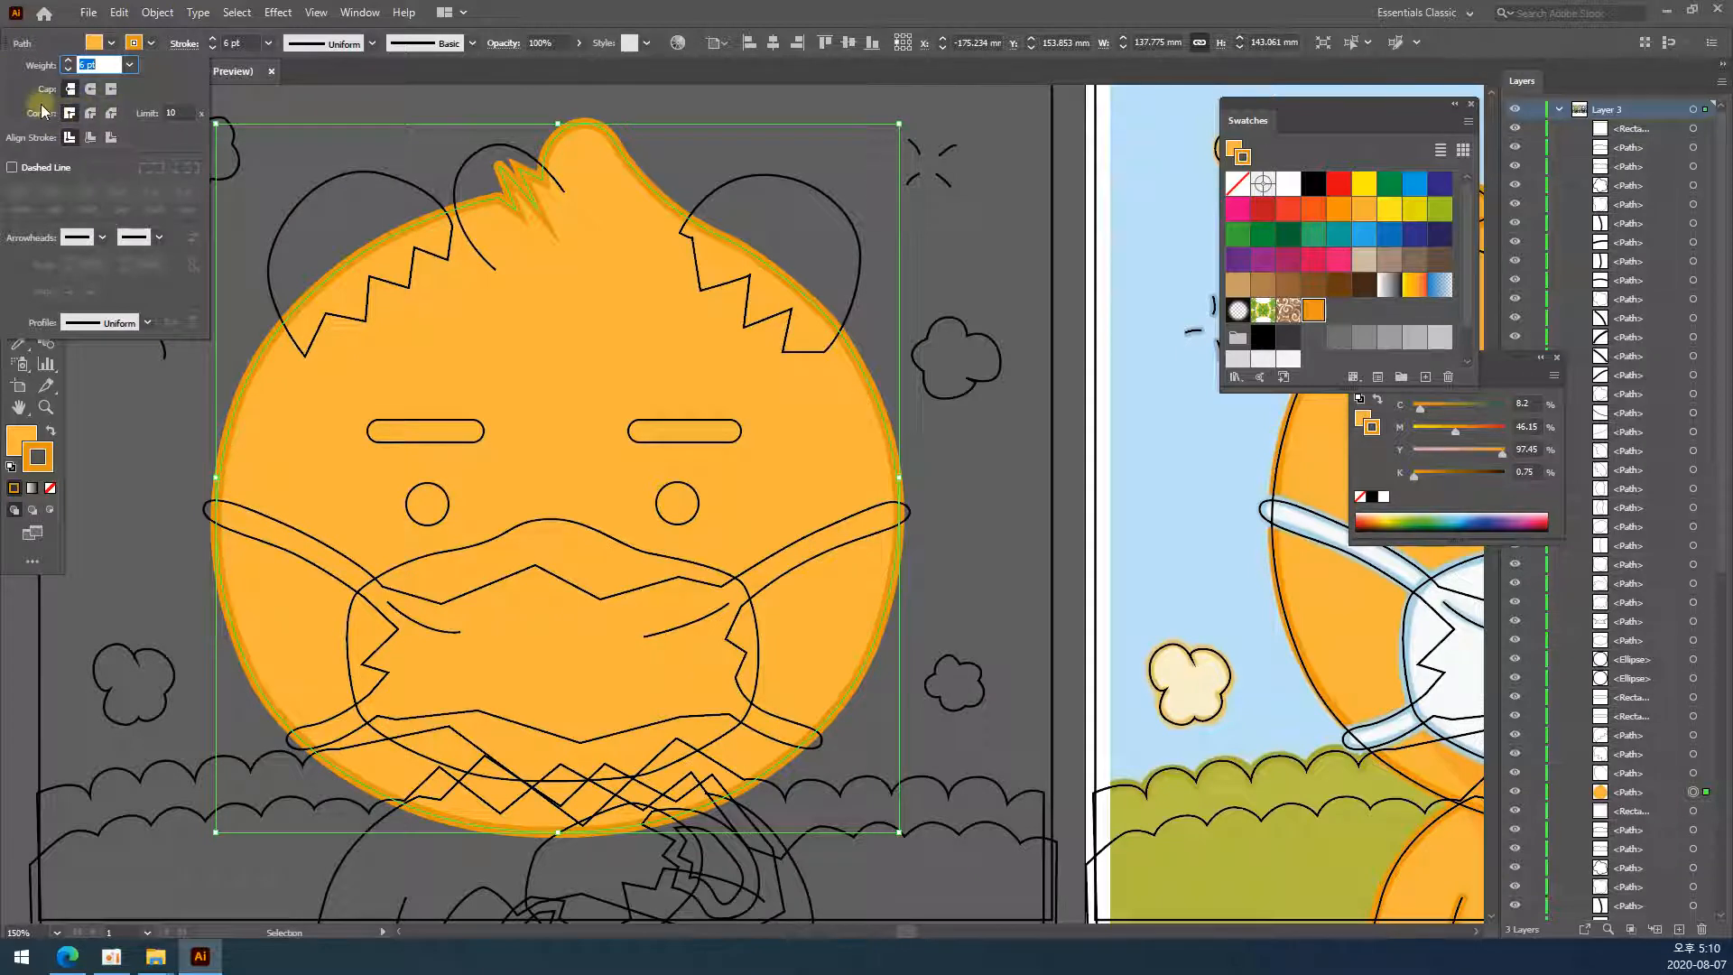
left_click(91, 90)
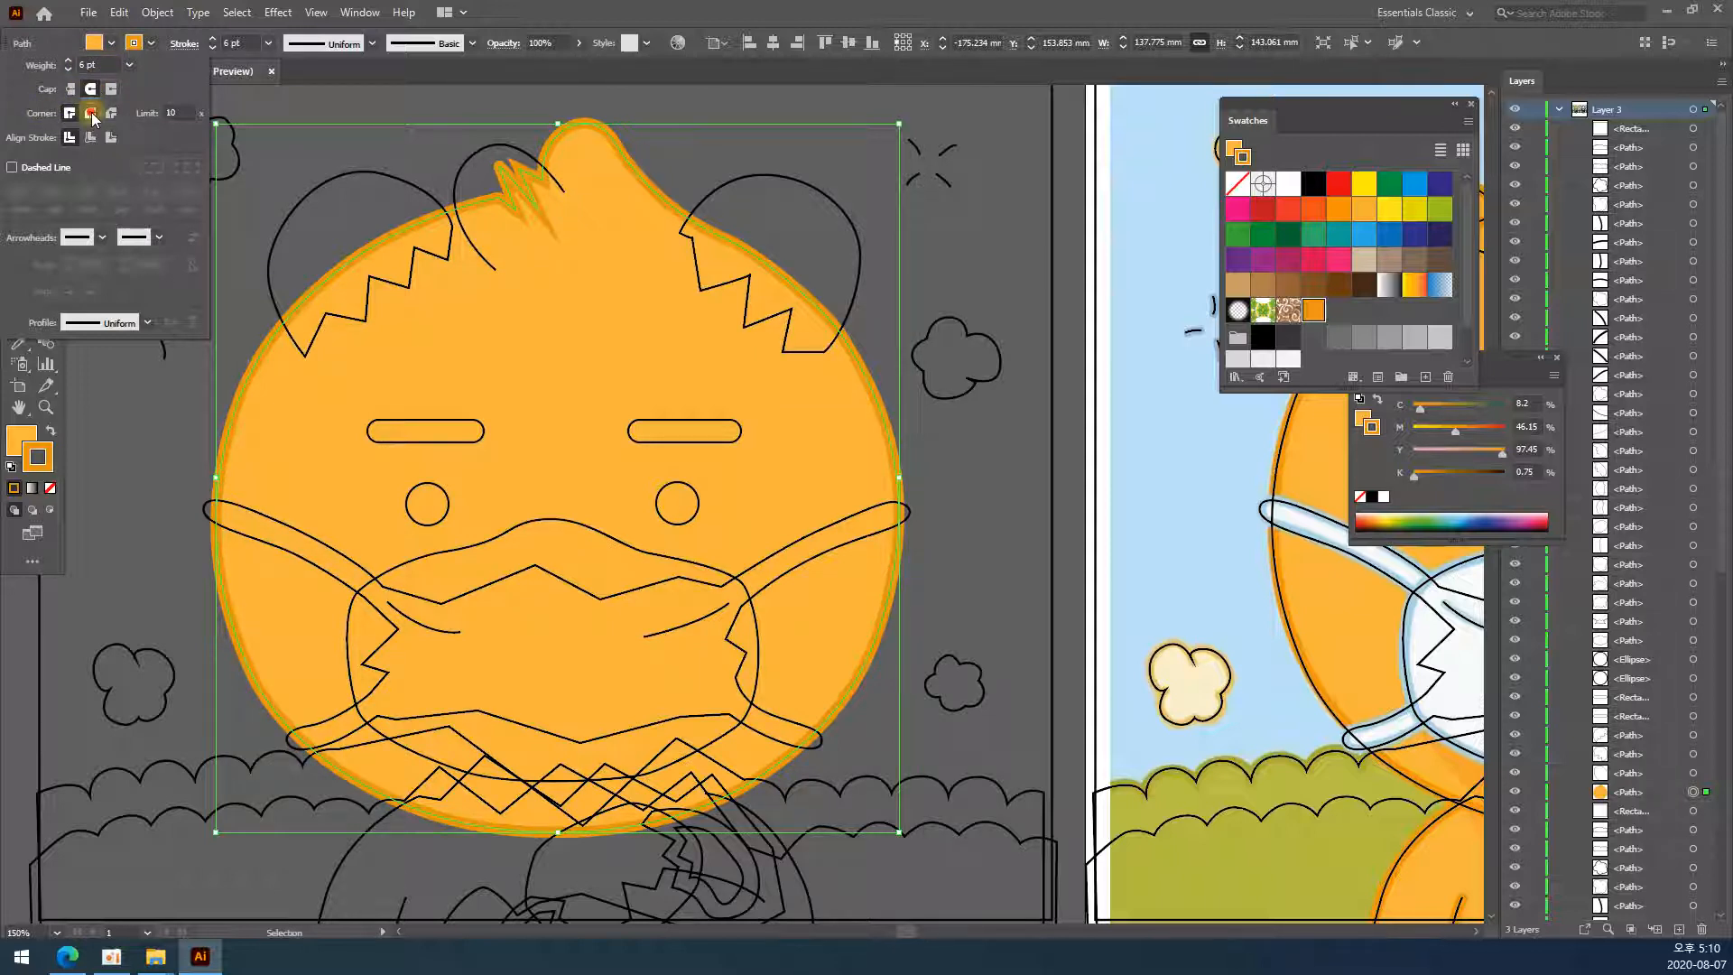
left_click(90, 112)
left_click(1065, 228)
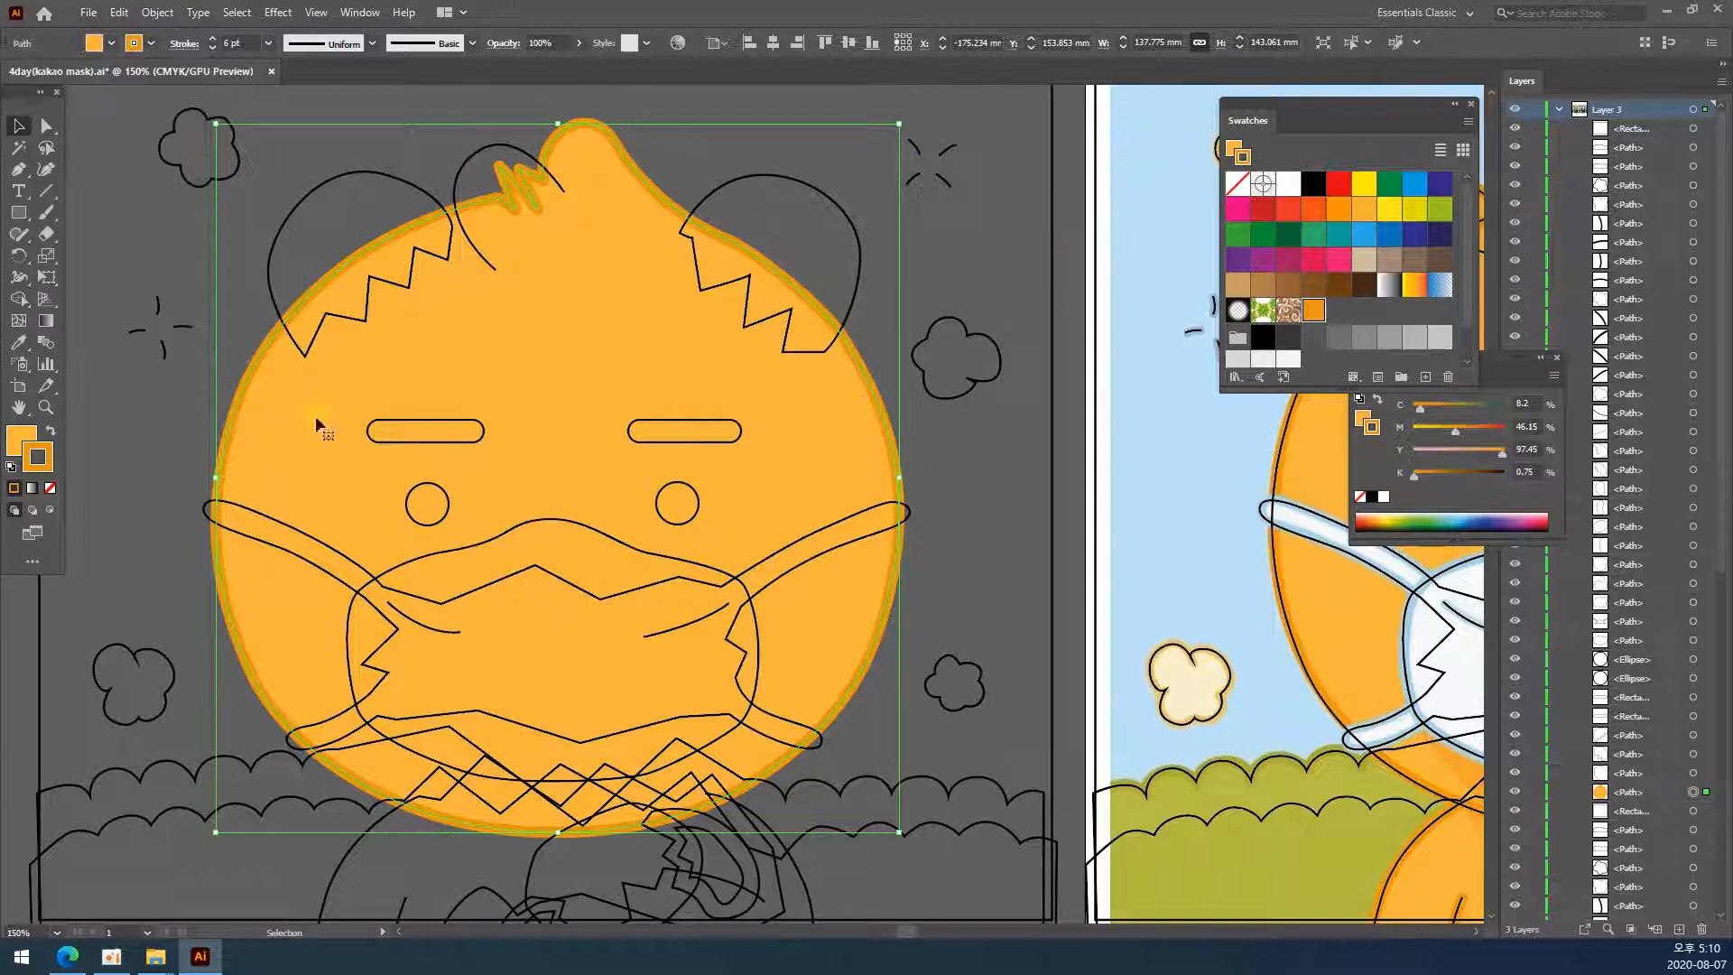
left_click(1070, 173)
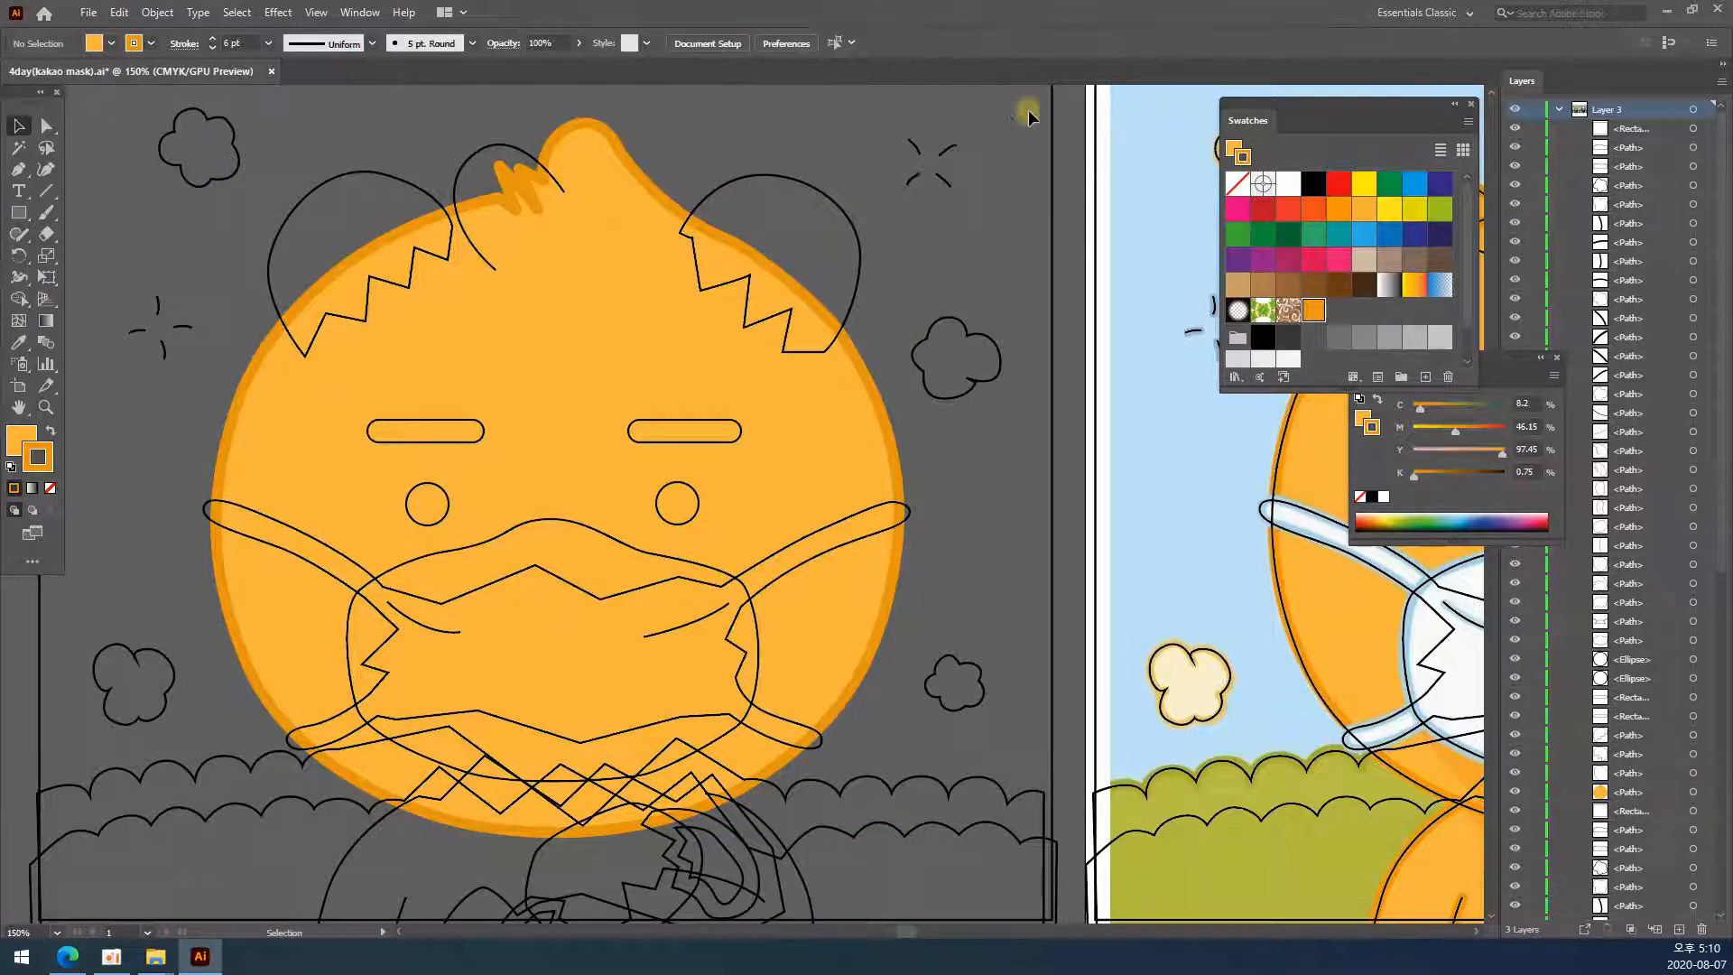
- Examine the two ear outlines and the hair curl line, and compare them with the coloured reference bear
mouse_move(631, 408)
left_mouse_down()
mouse_move(653, 403)
mouse_move(626, 410)
left_mouse_up()
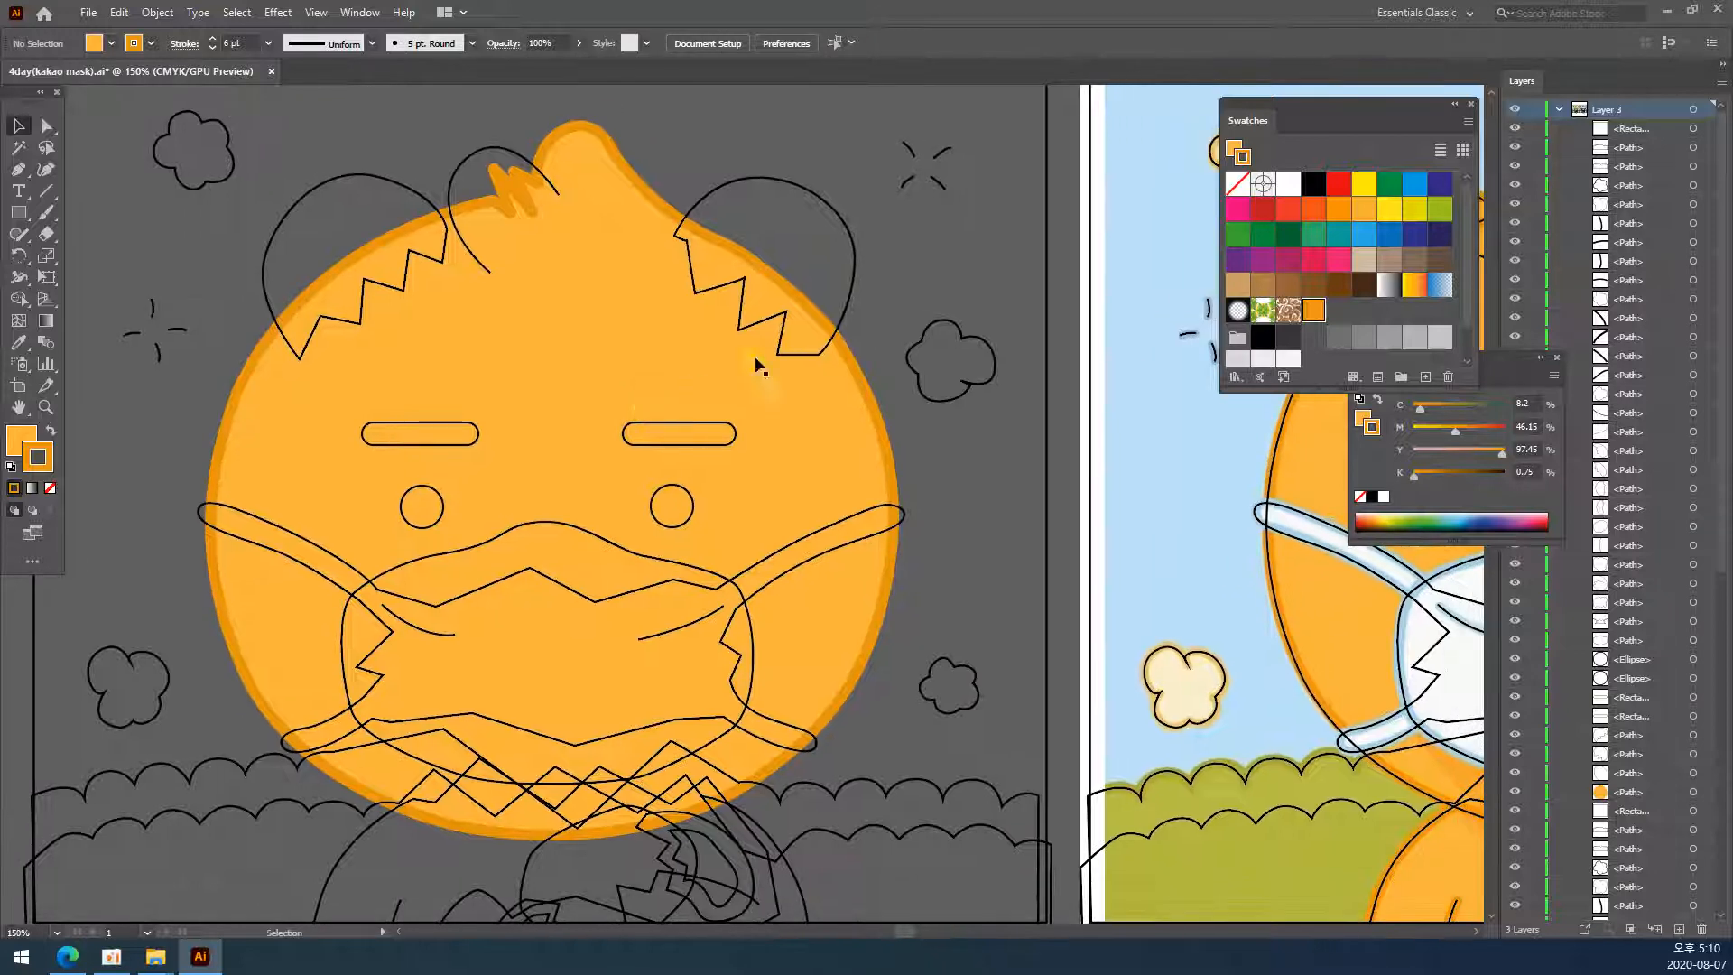
left_click(776, 179)
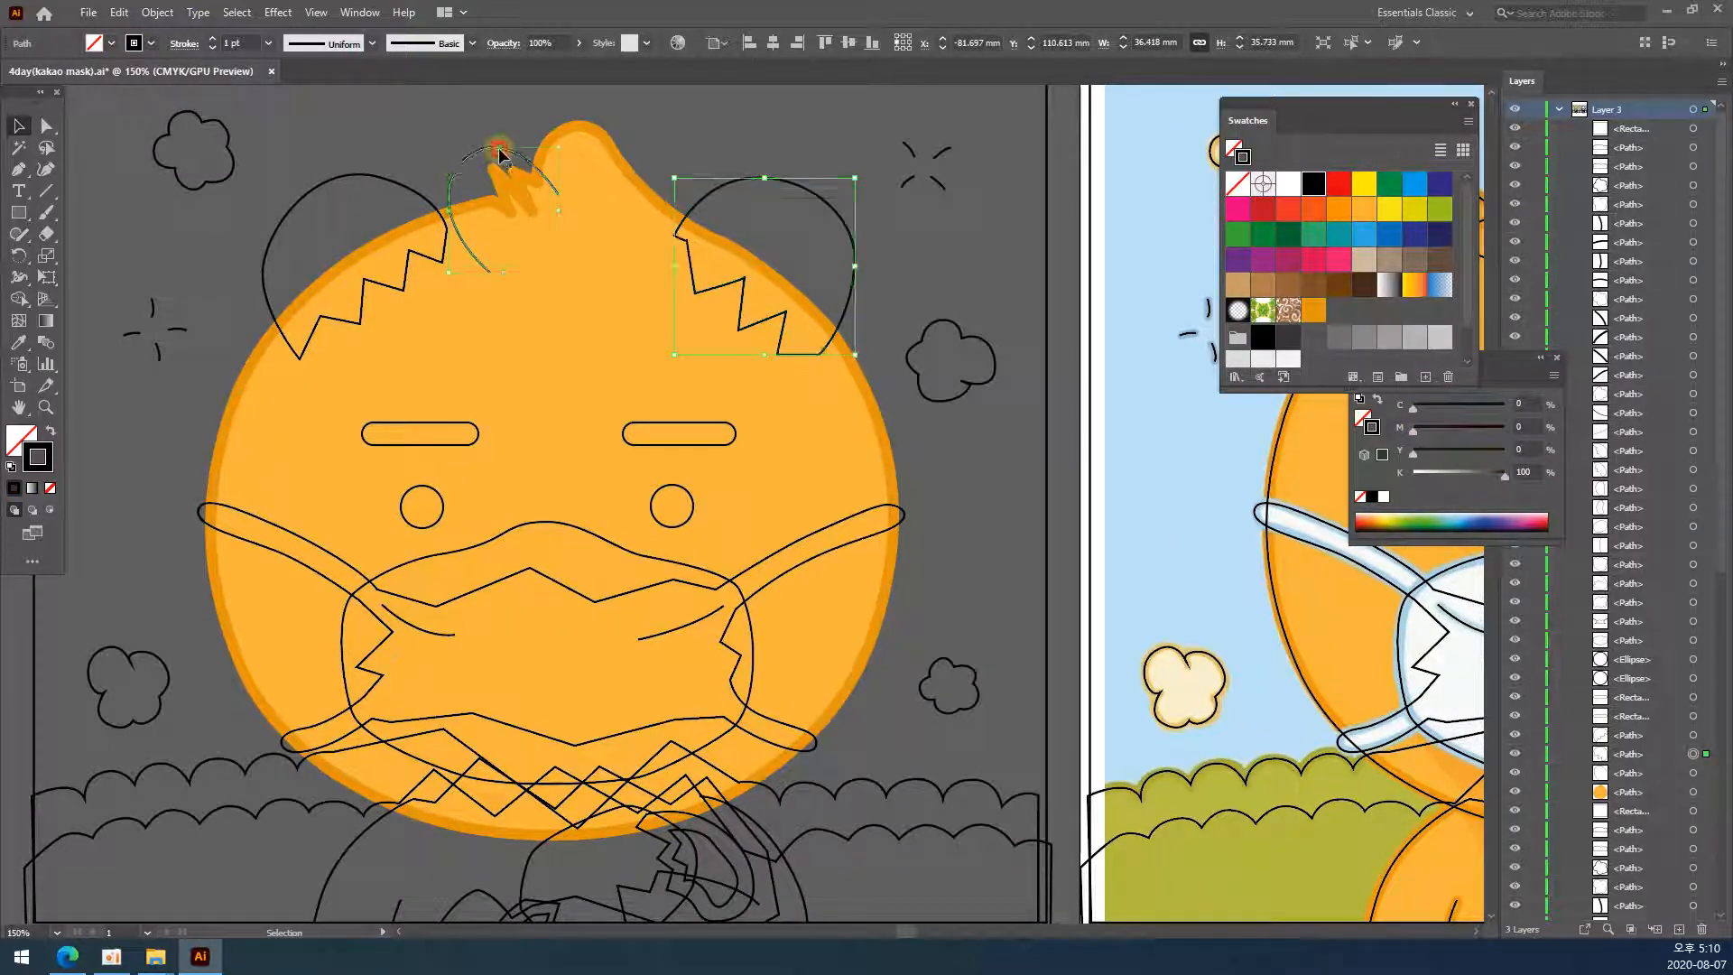
left_click(499, 153)
left_click(332, 177)
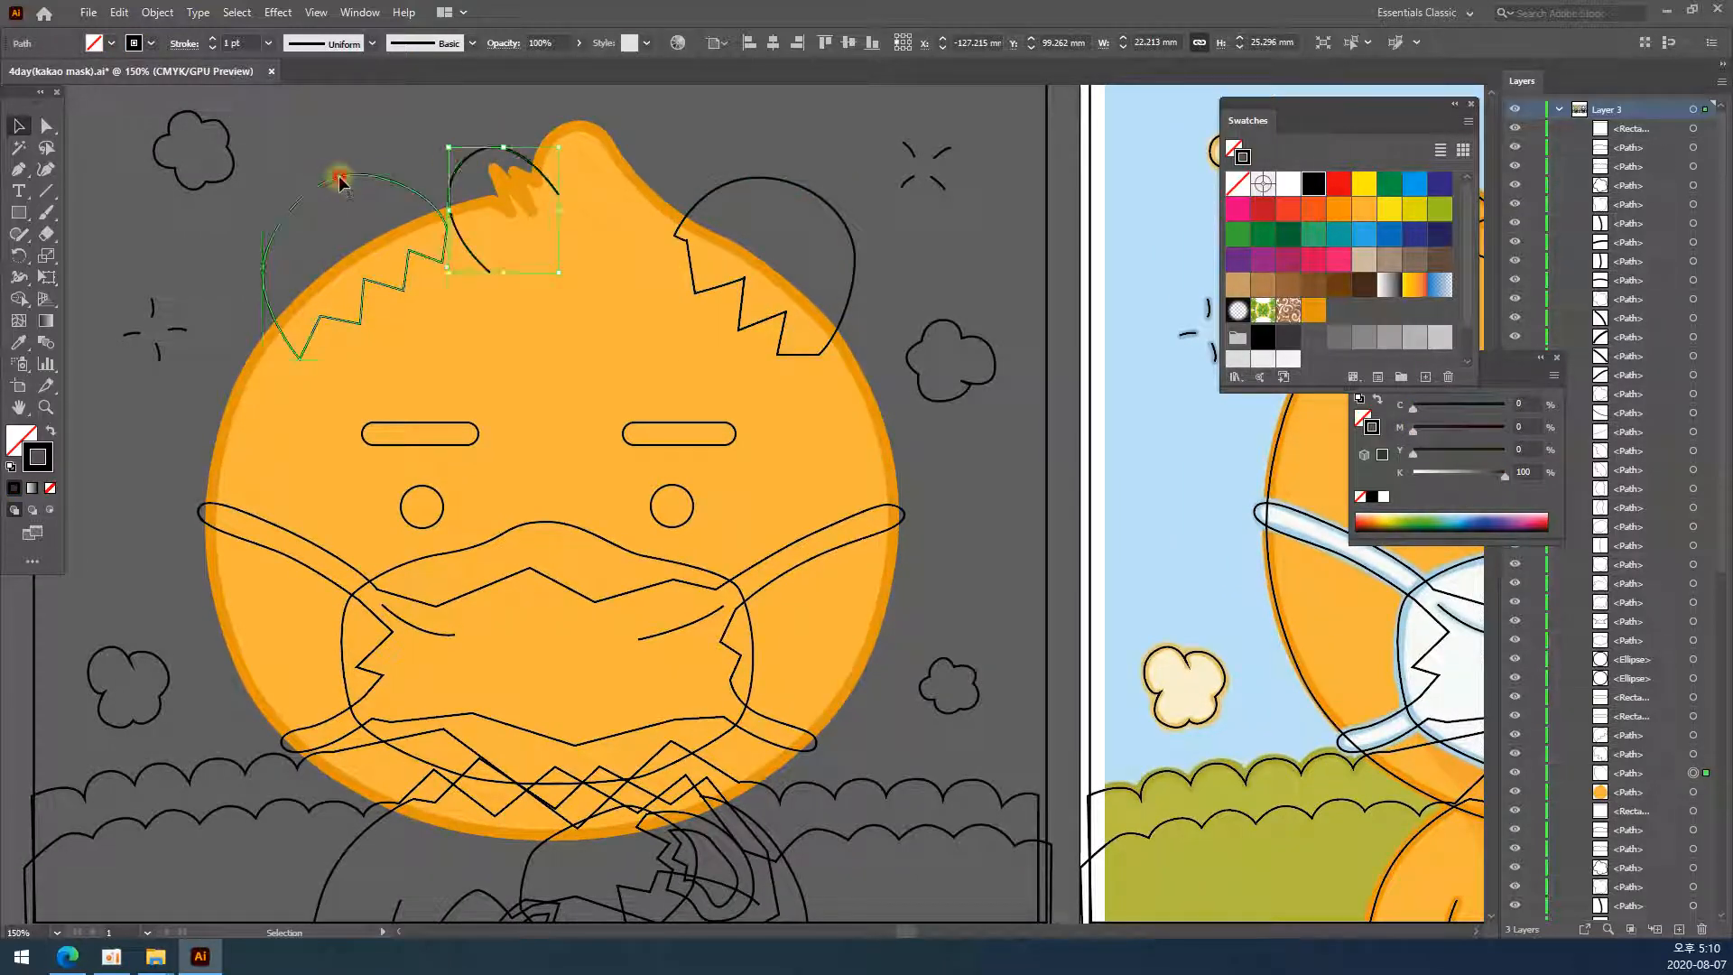
left_click(726, 116)
scroll(776, 207, "right", 10)
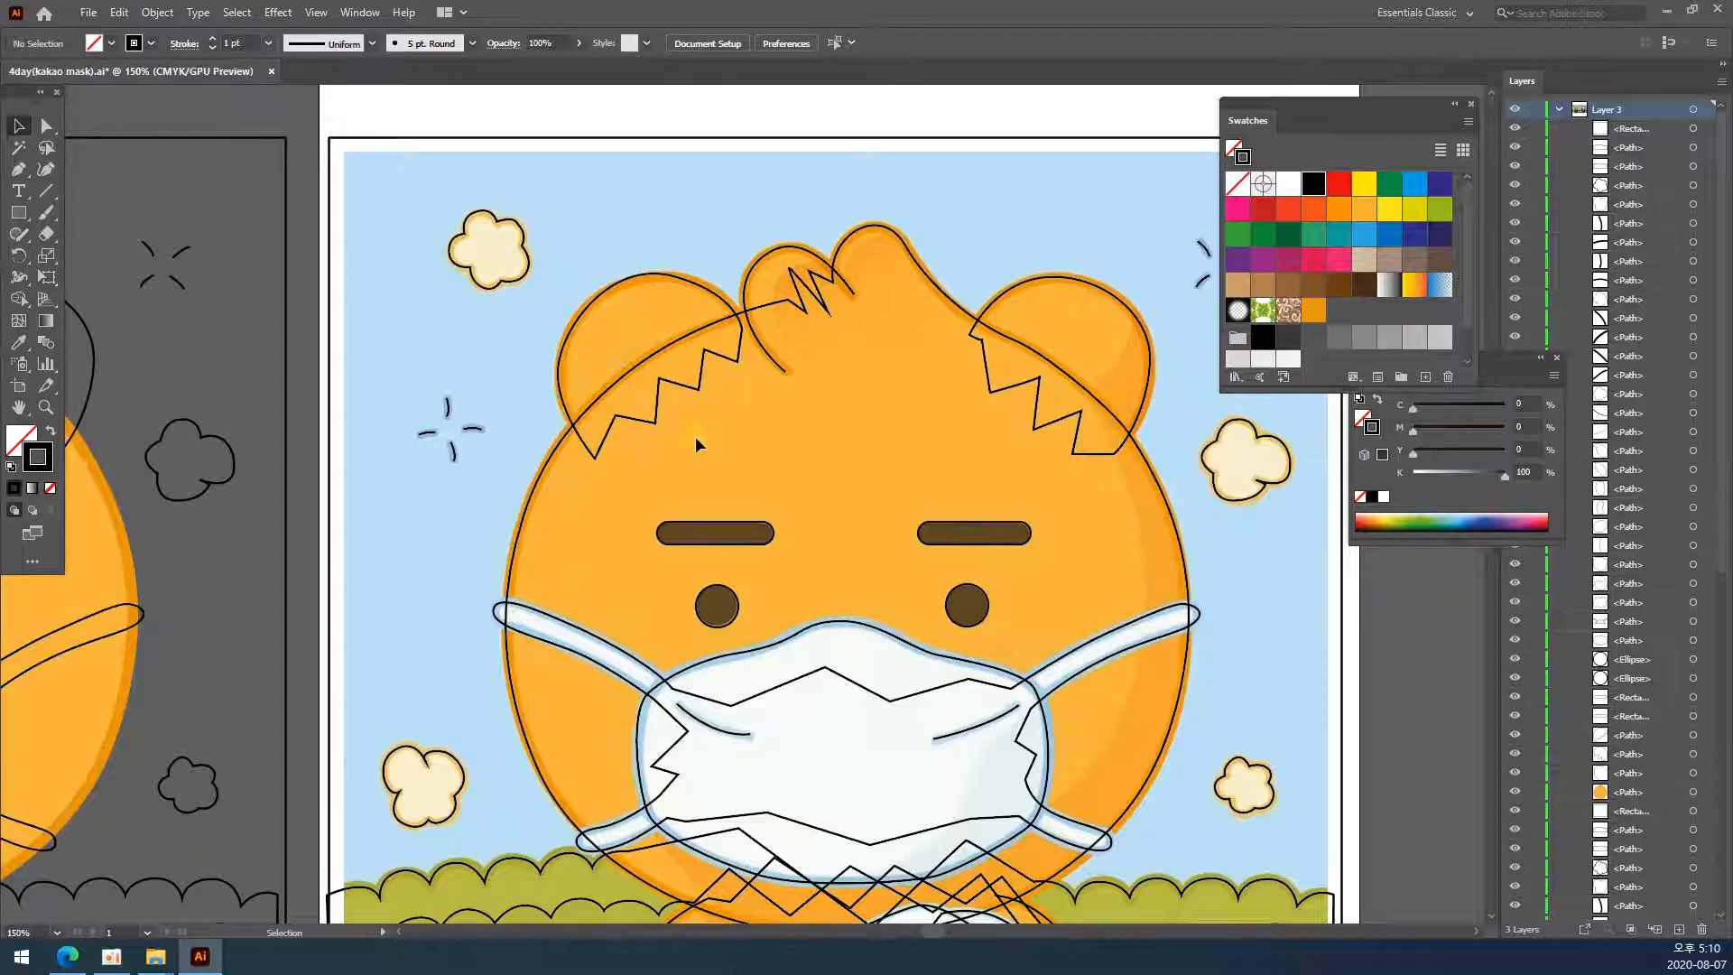
scroll(632, 536, "left", 10)
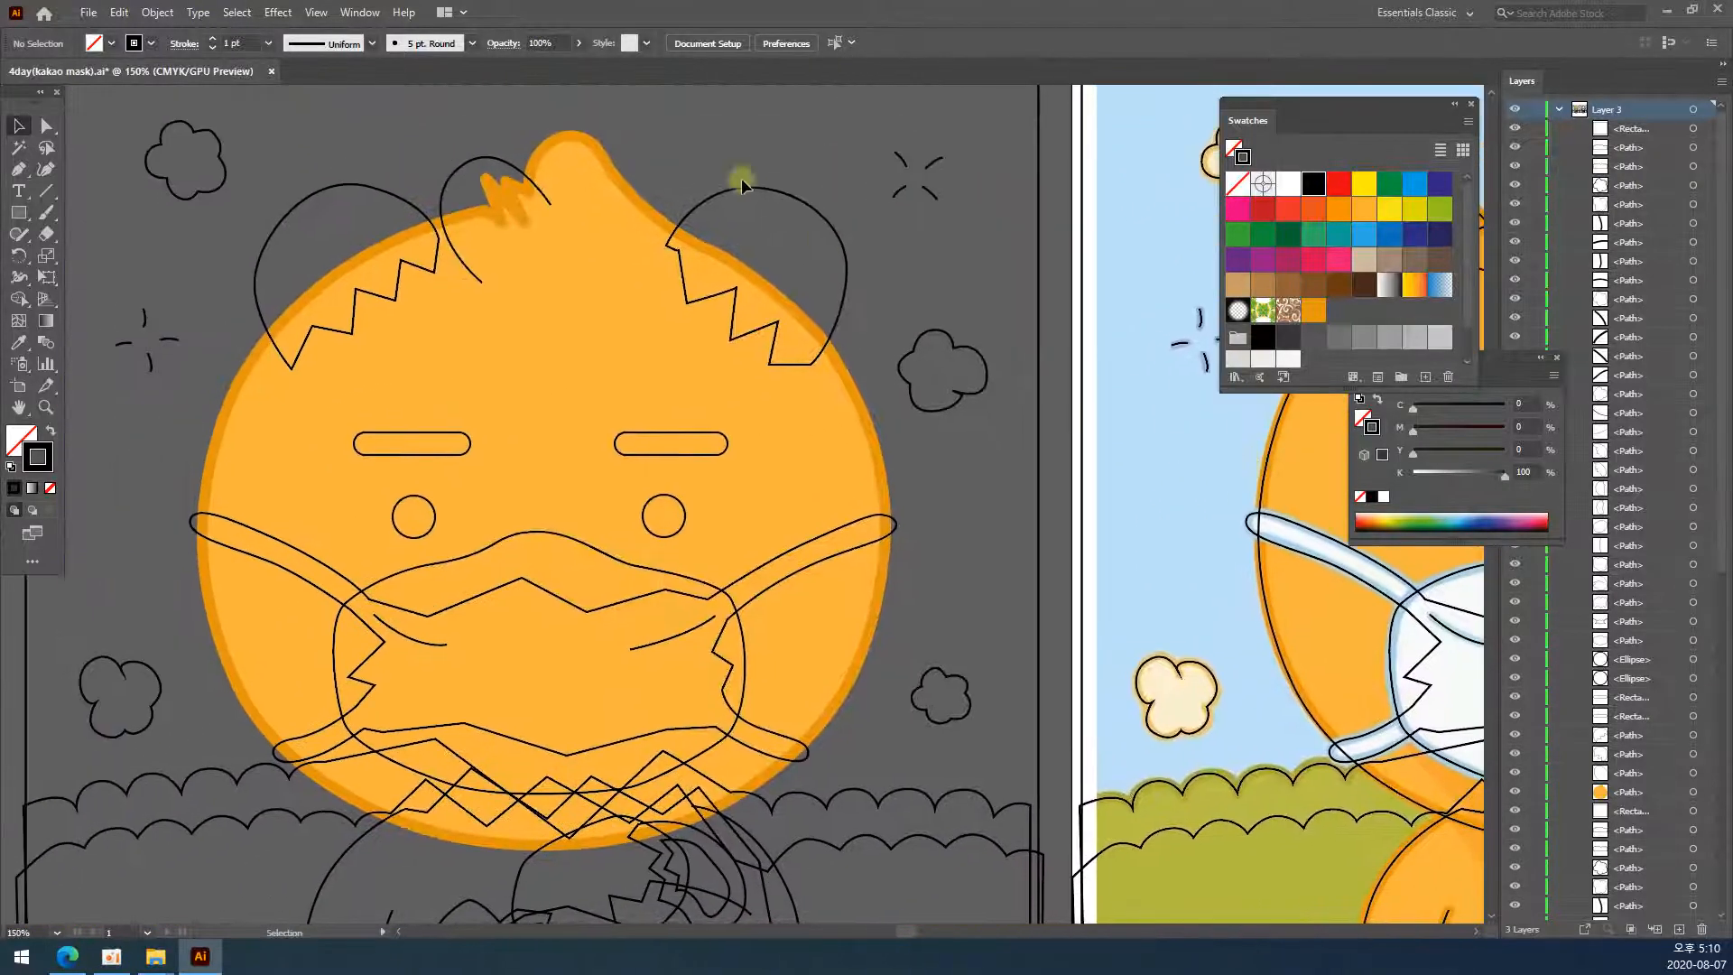
- Copy the head's orange fill and 6 pt stroke onto the ear on the picture's right side with the Eyedropper
left_click(725, 195)
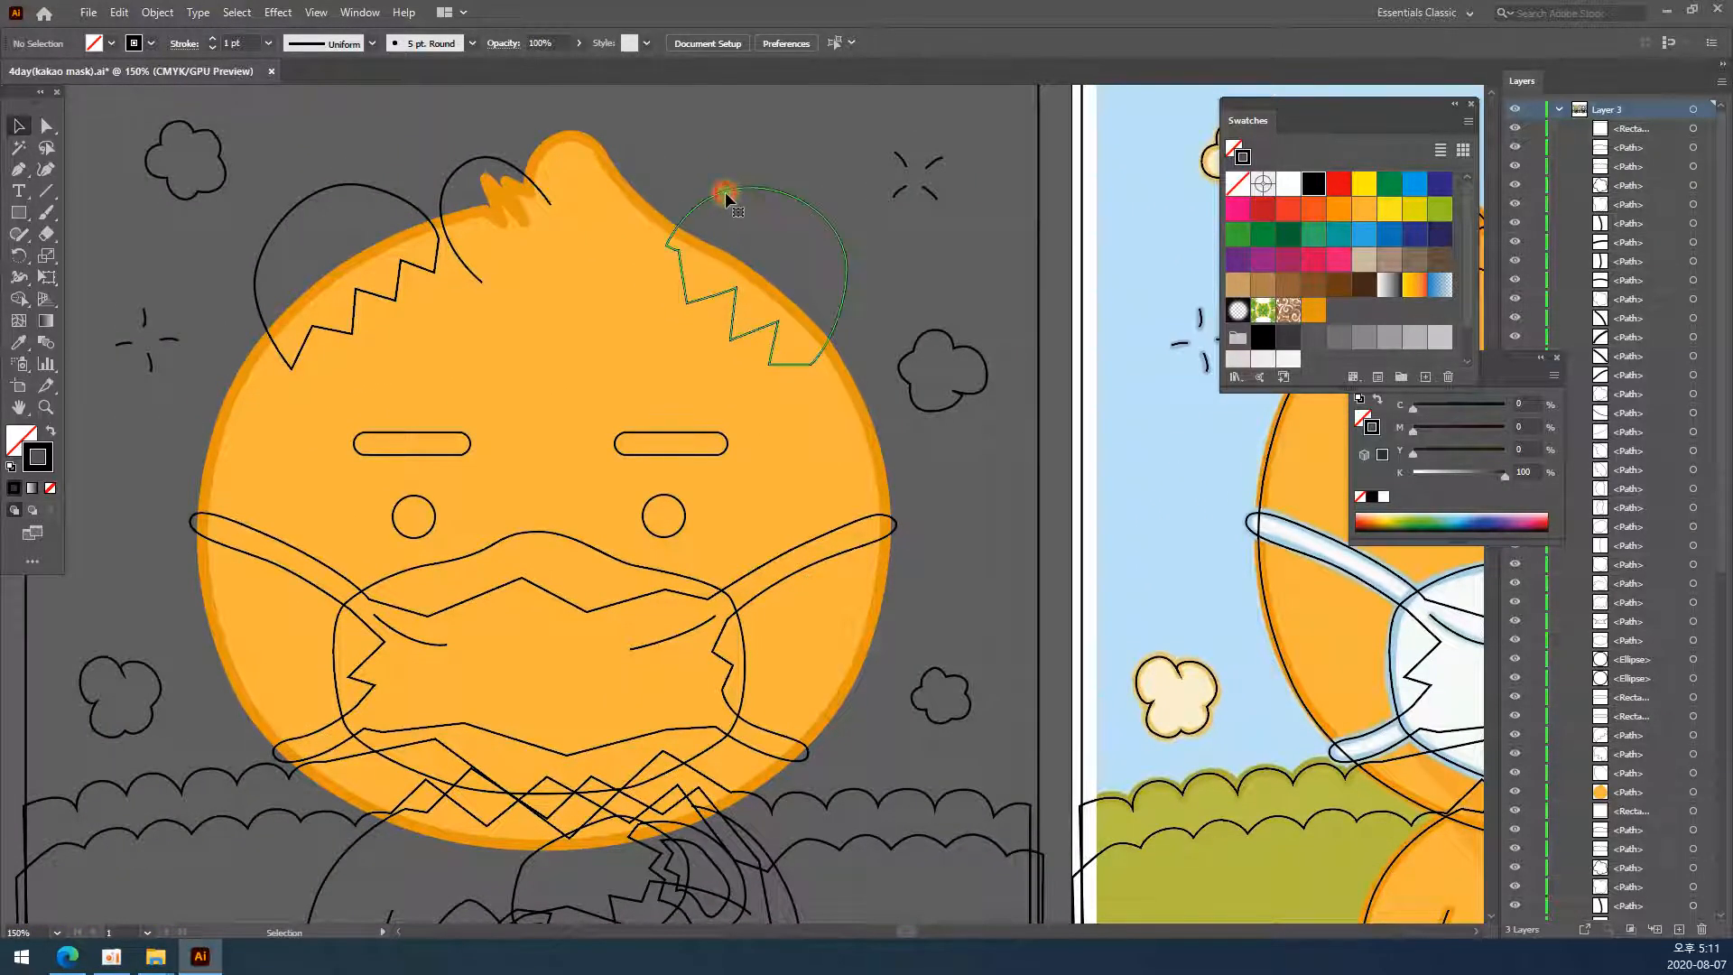
left_click(20, 344)
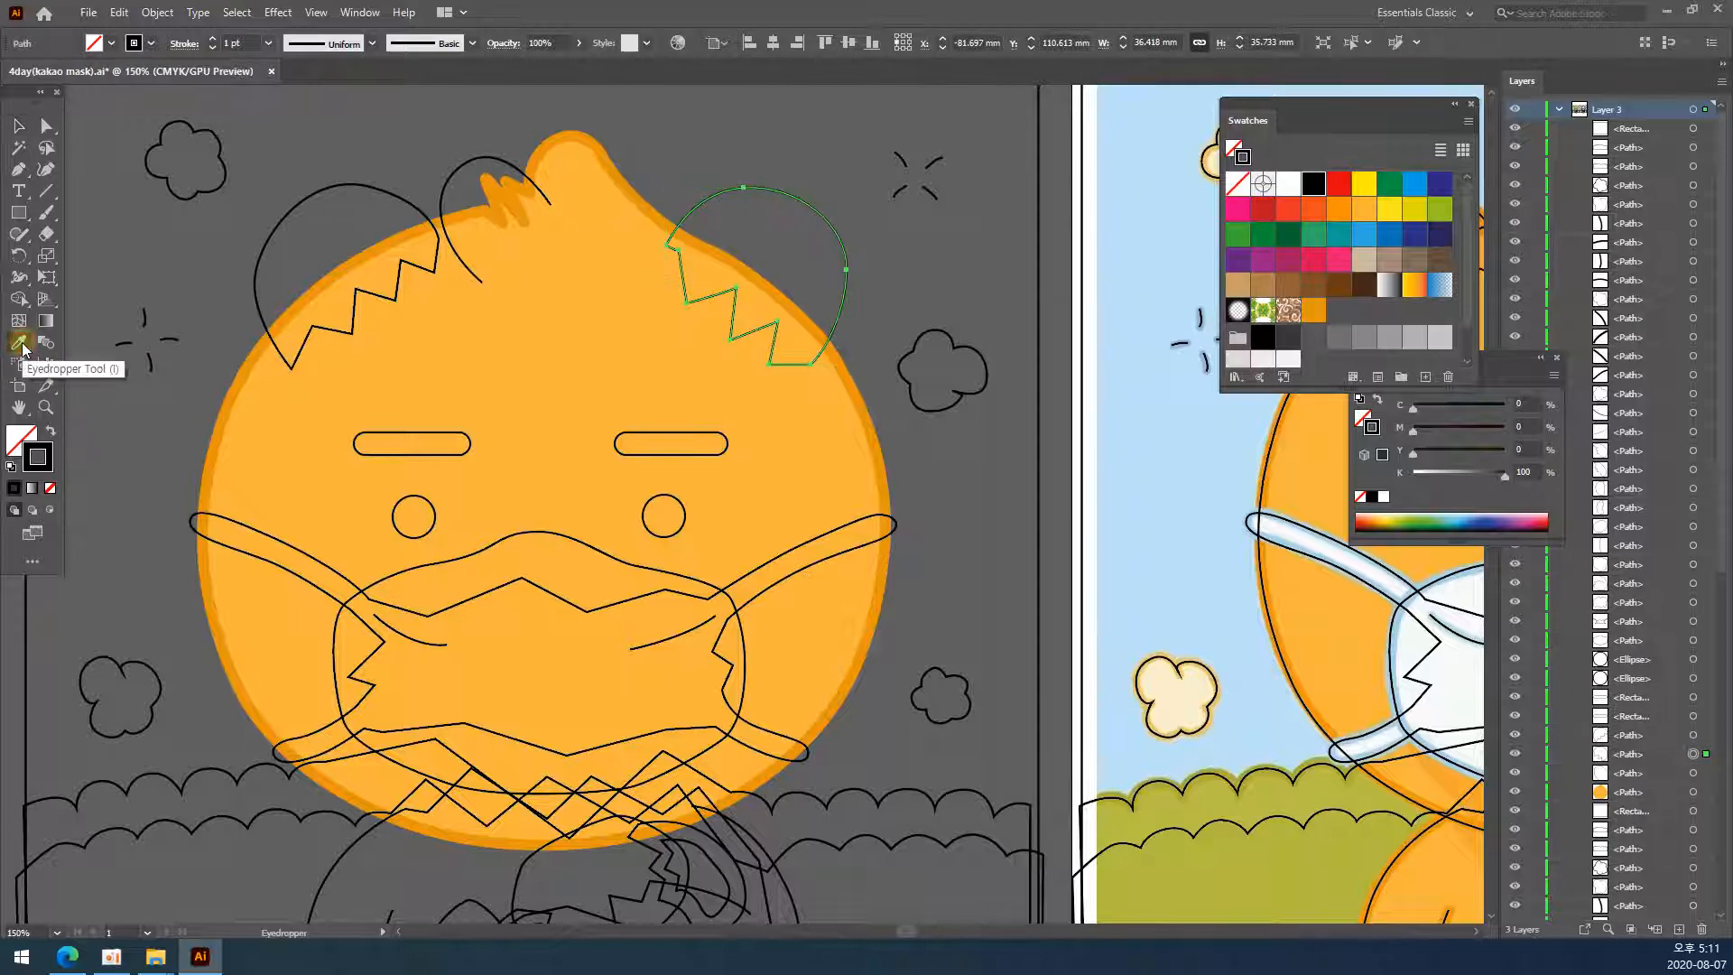
left_click(585, 323)
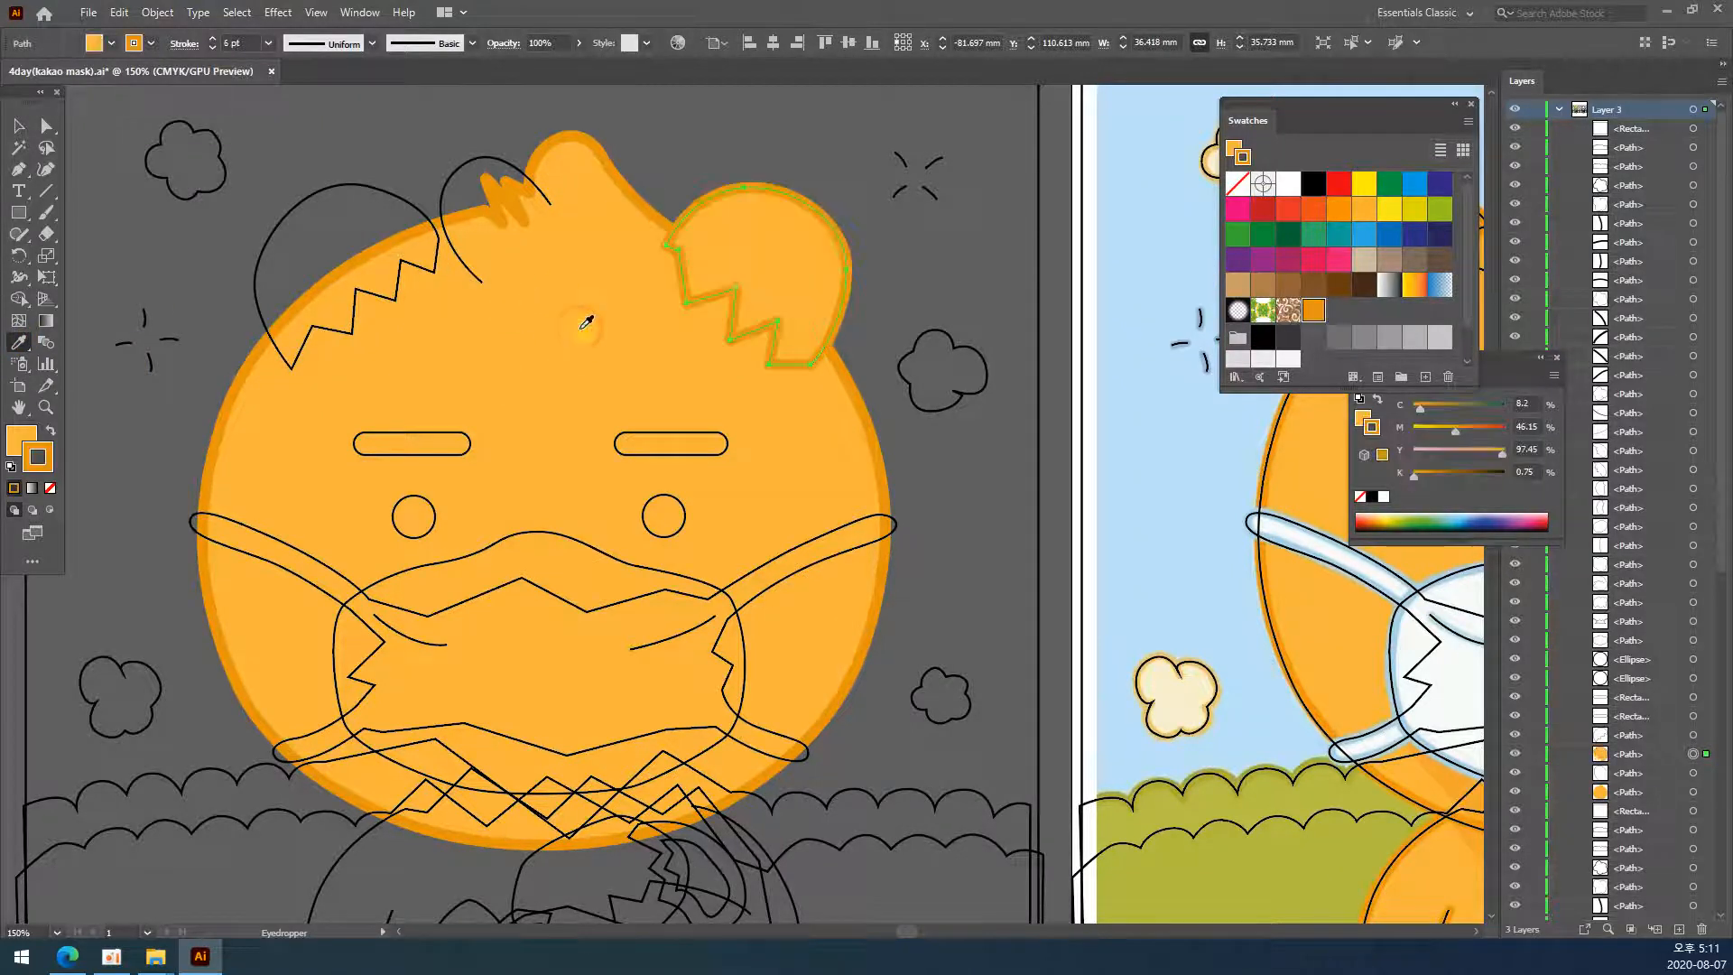
left_click(19, 126)
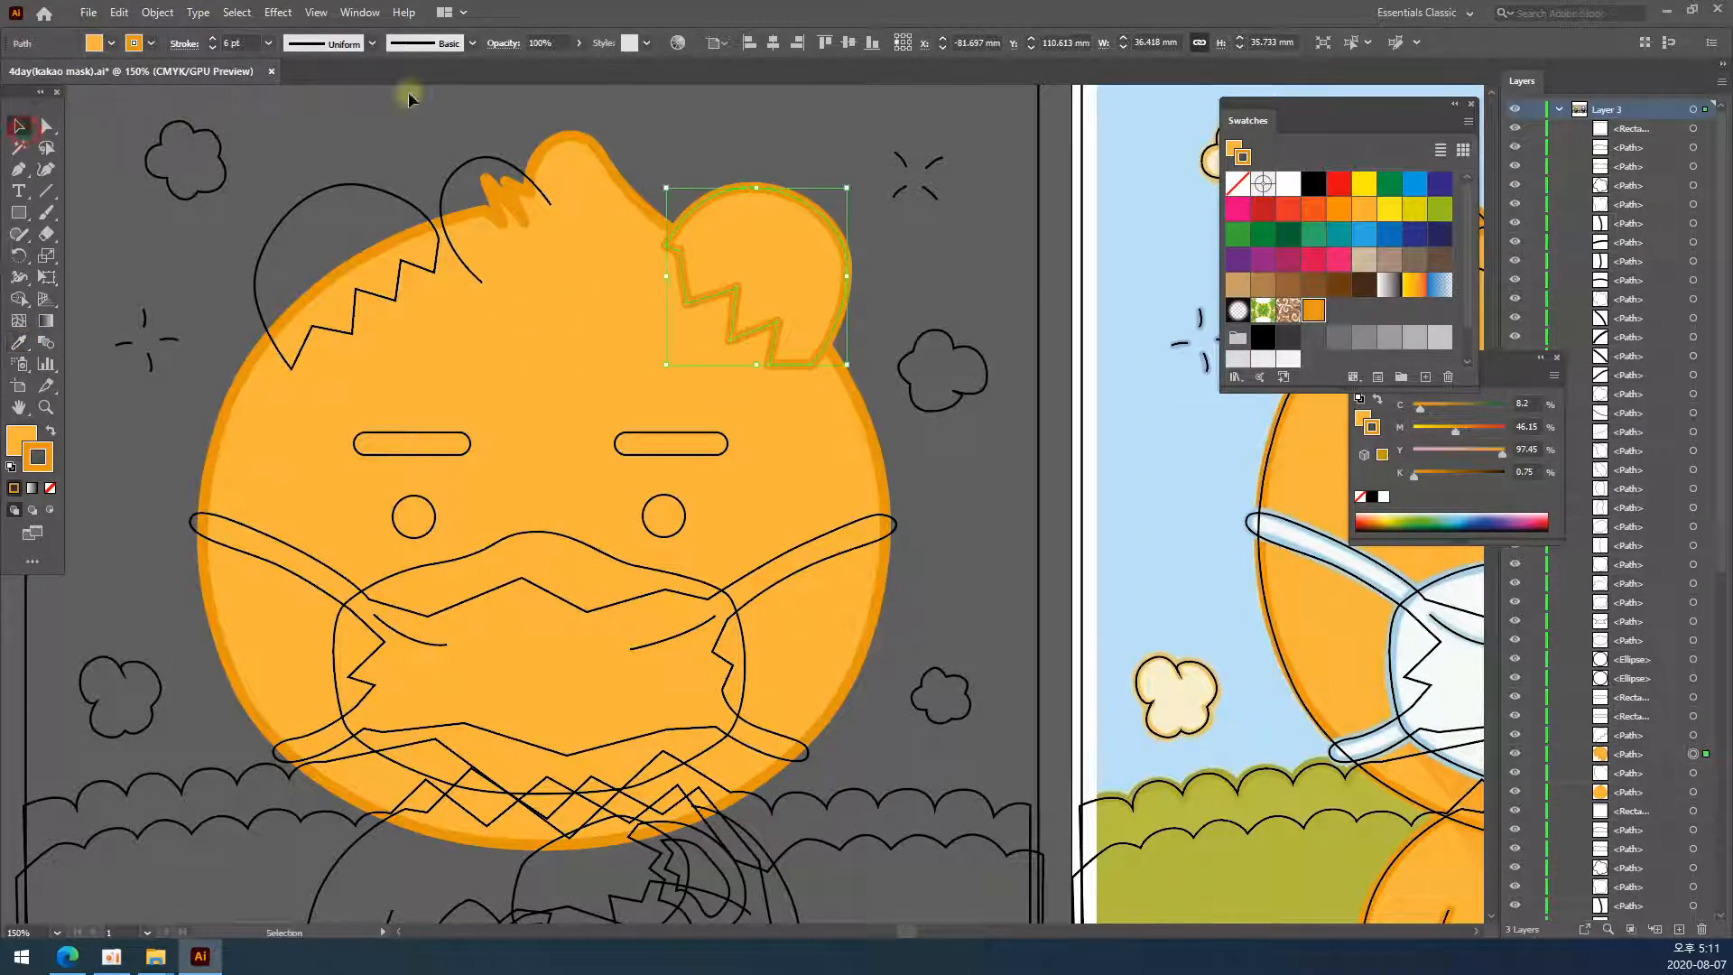
left_click(744, 96)
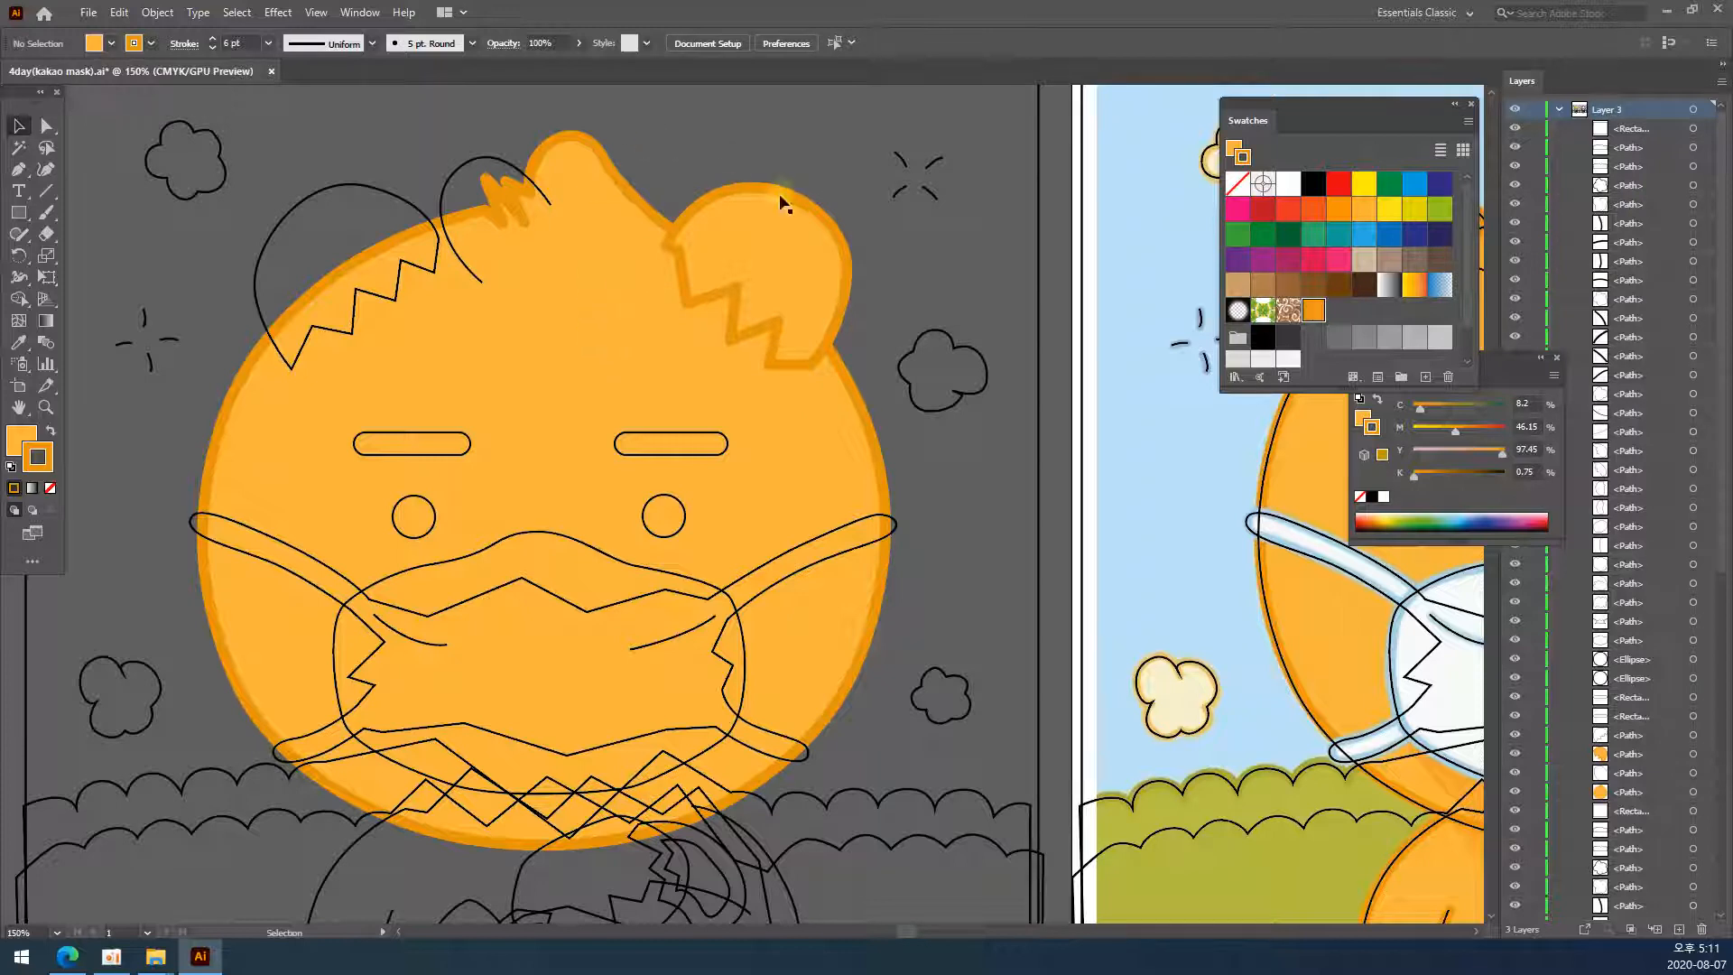
- Select the orange ear and move the floating Color panel beneath Swatches, clear of the layer list
left_click(785, 268)
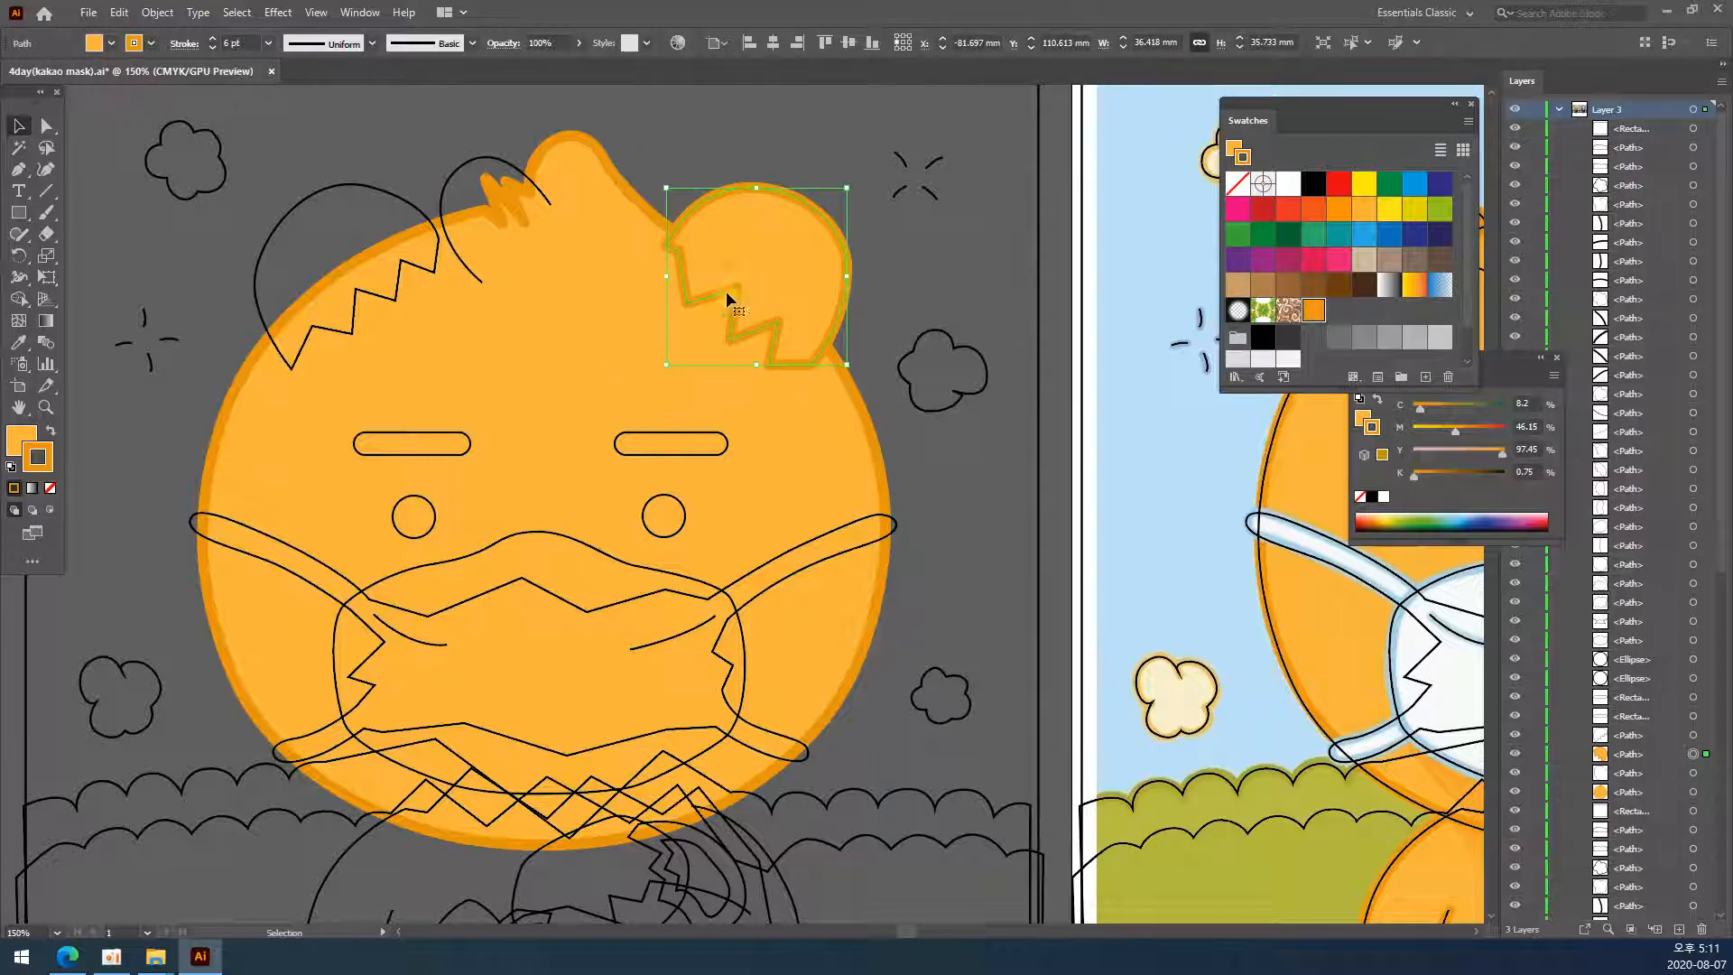
left_click(932, 272)
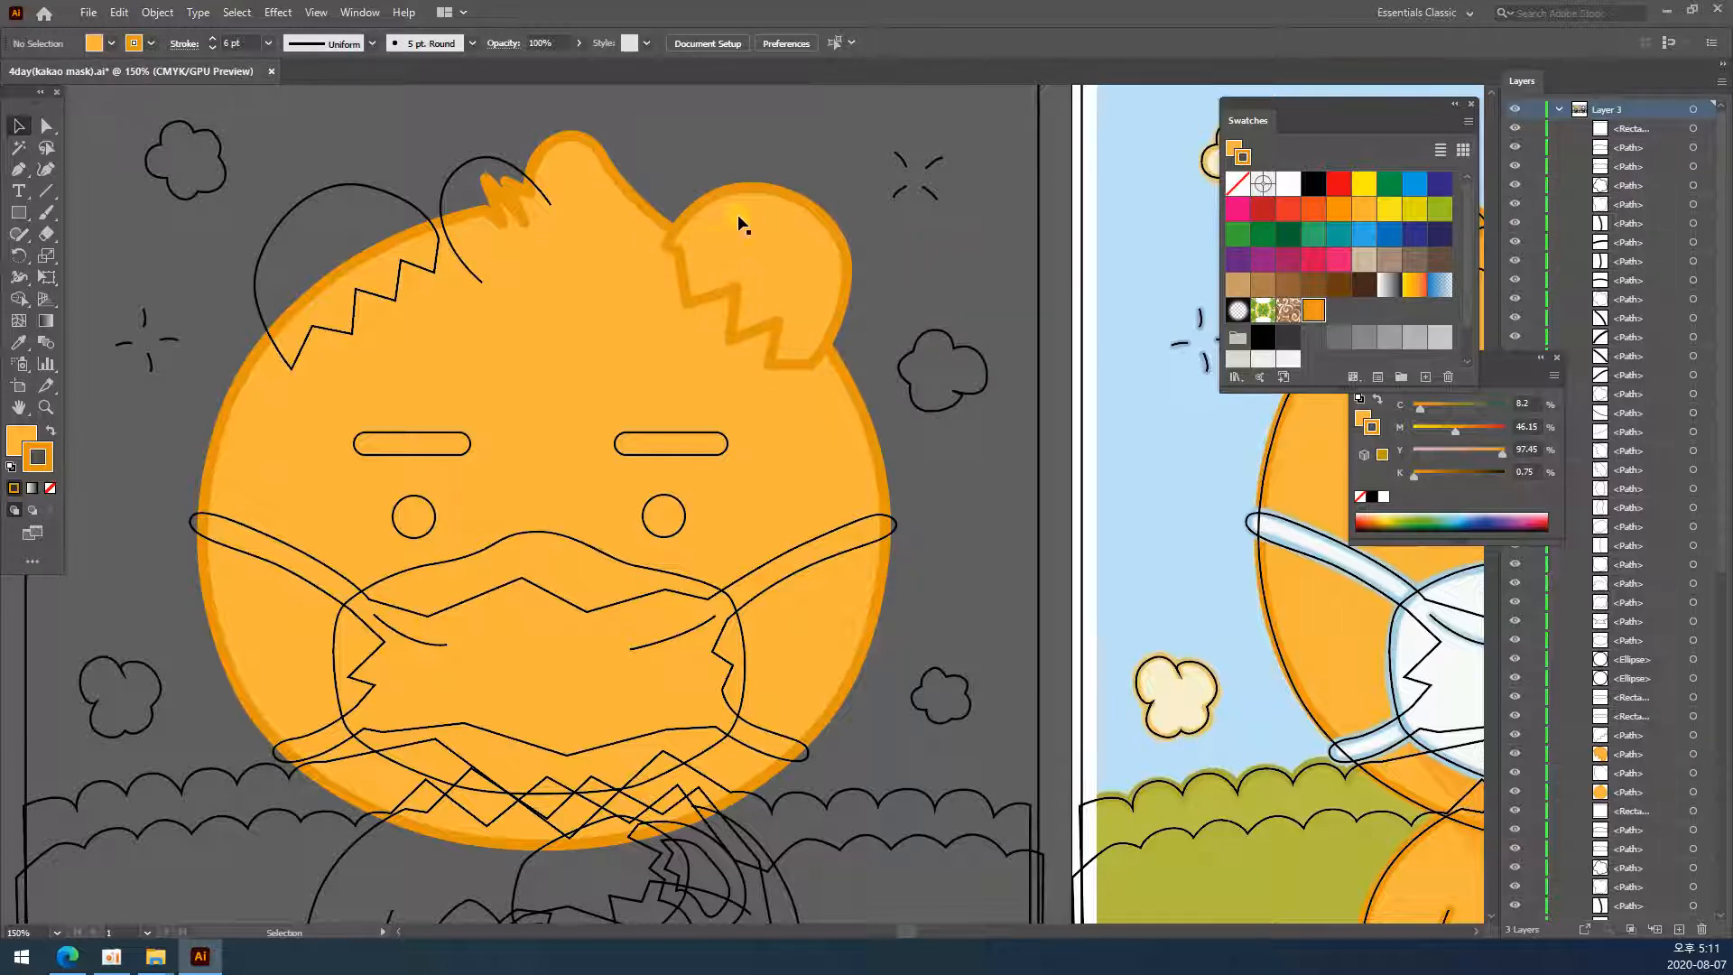
left_click_drag(793, 286, 788, 284)
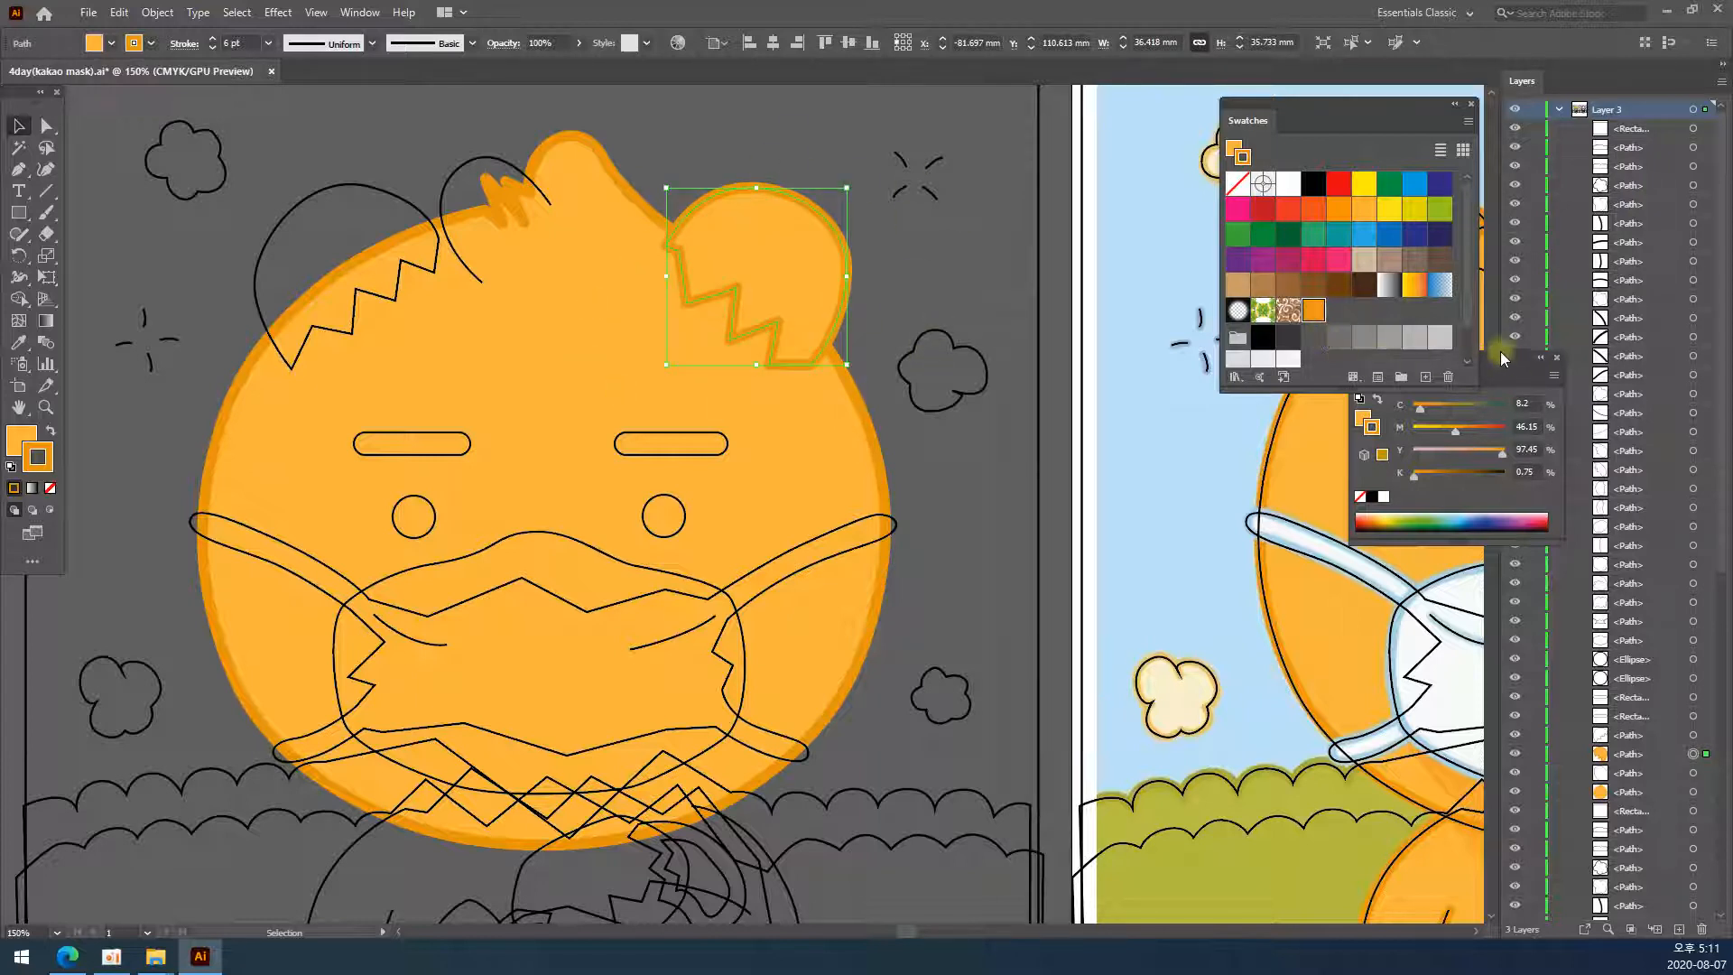
left_click_drag(1500, 357, 1404, 402)
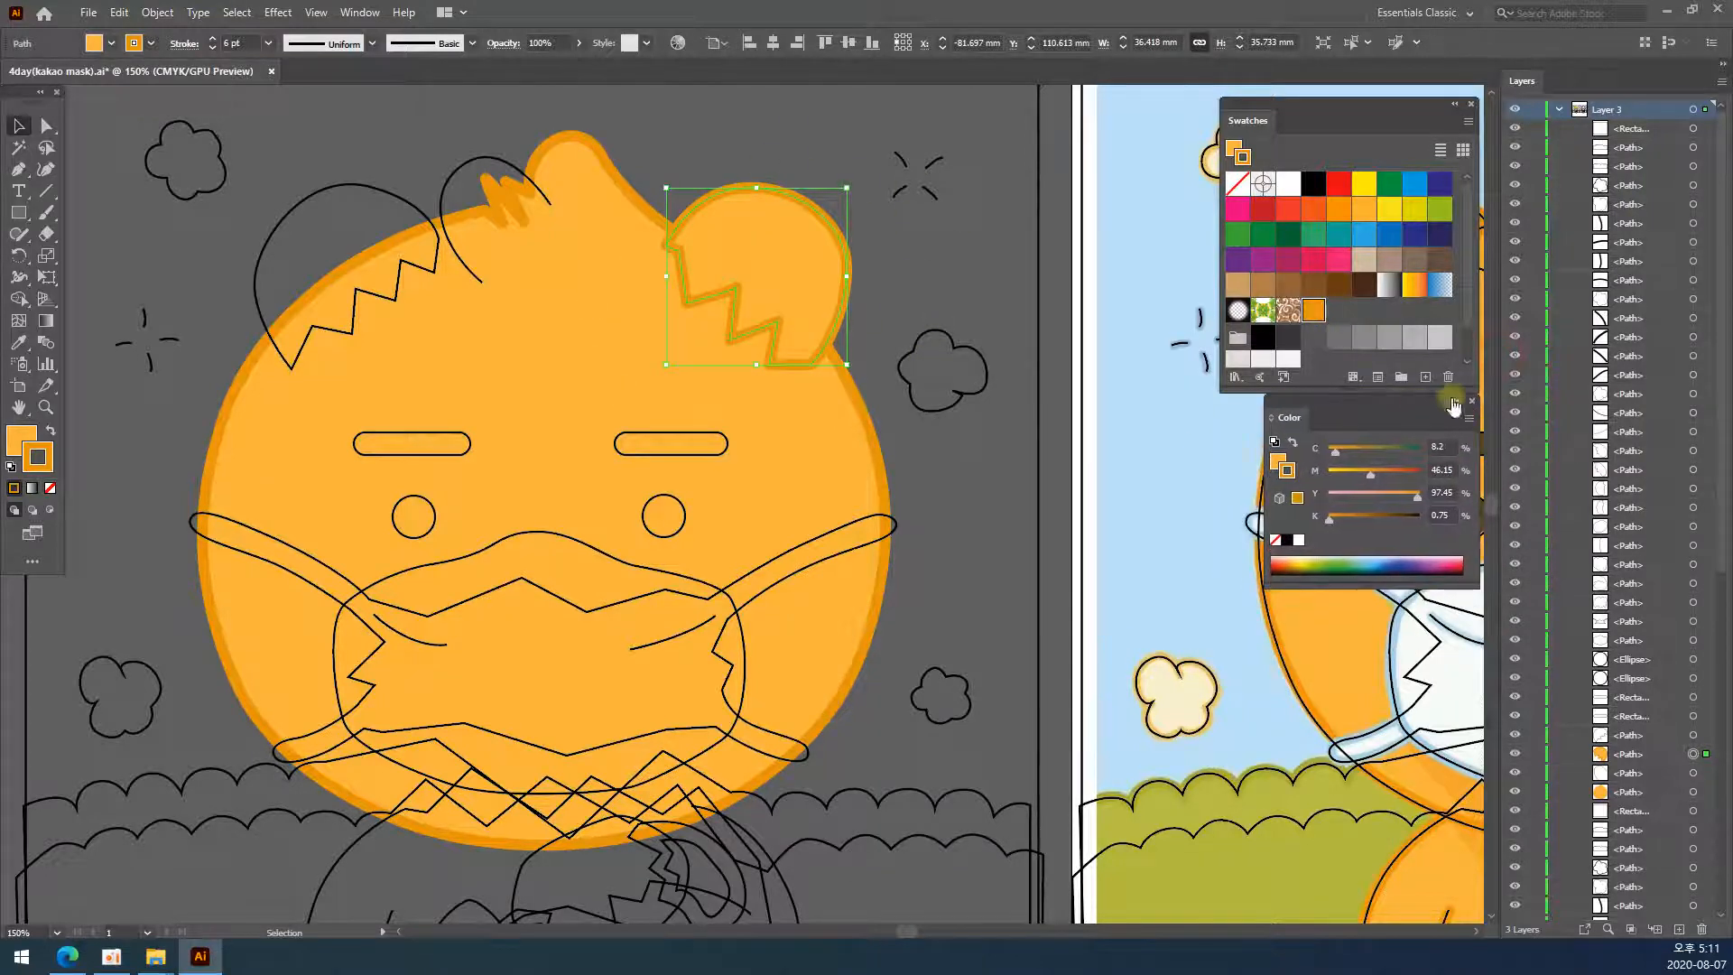
scroll(1624, 639, "down", 5)
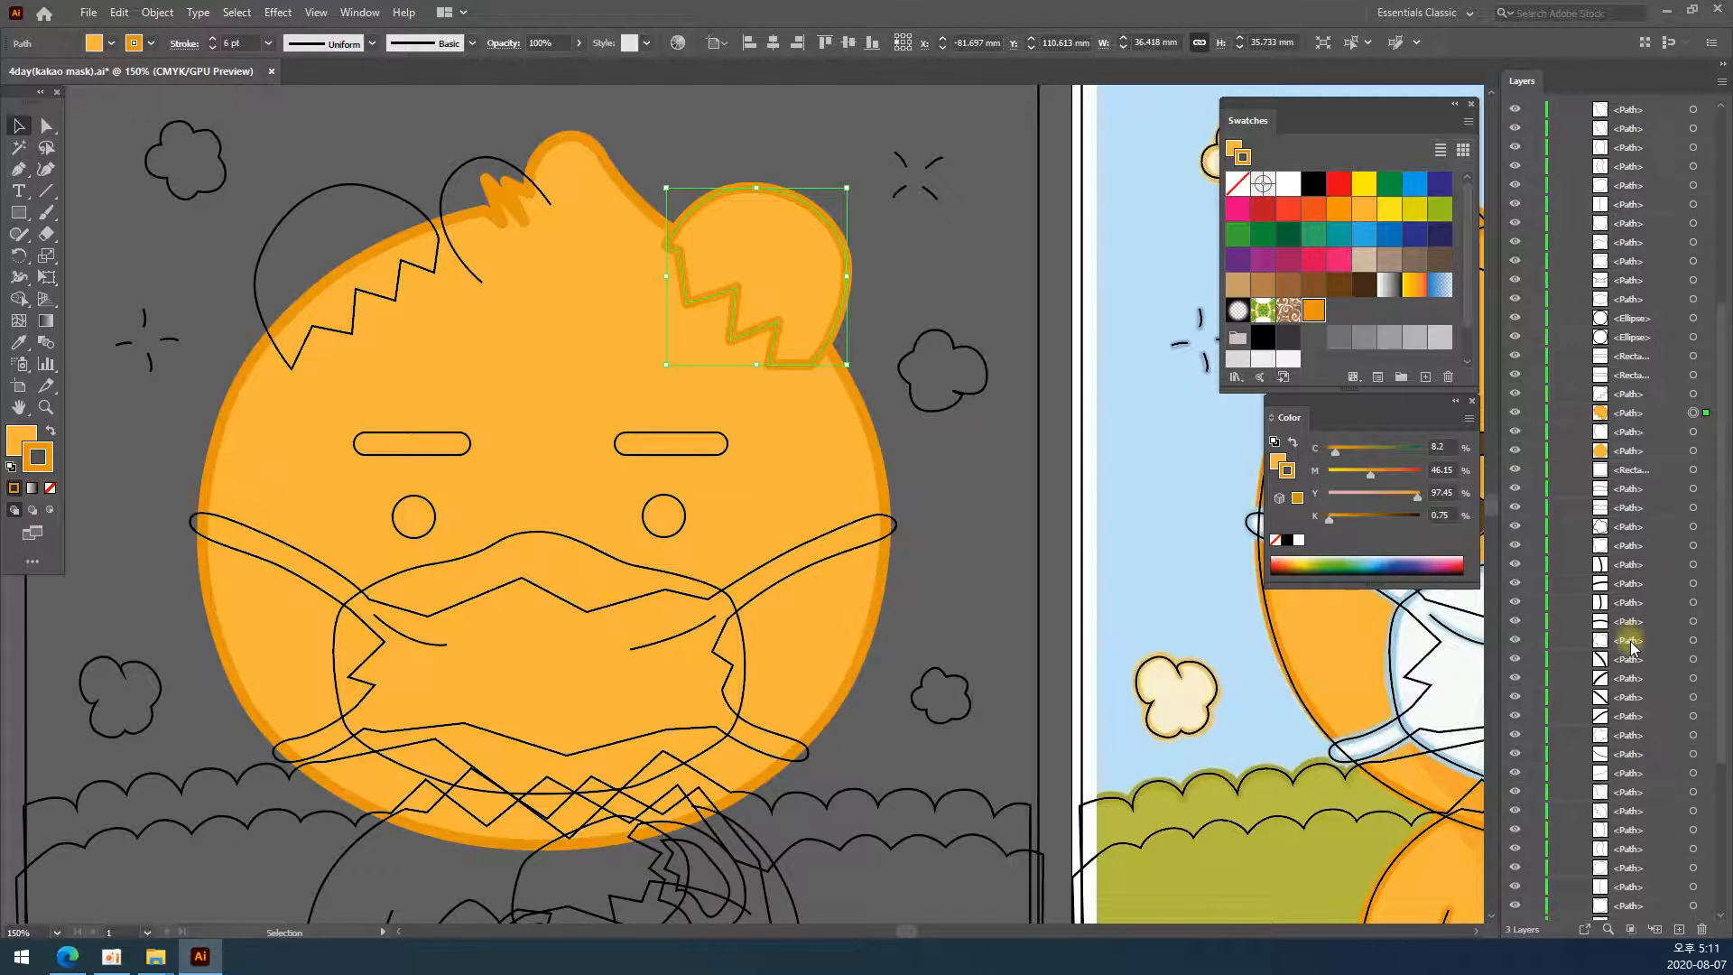
- Select the orange head shape and rename its path in the layer list as face
left_click(613, 365)
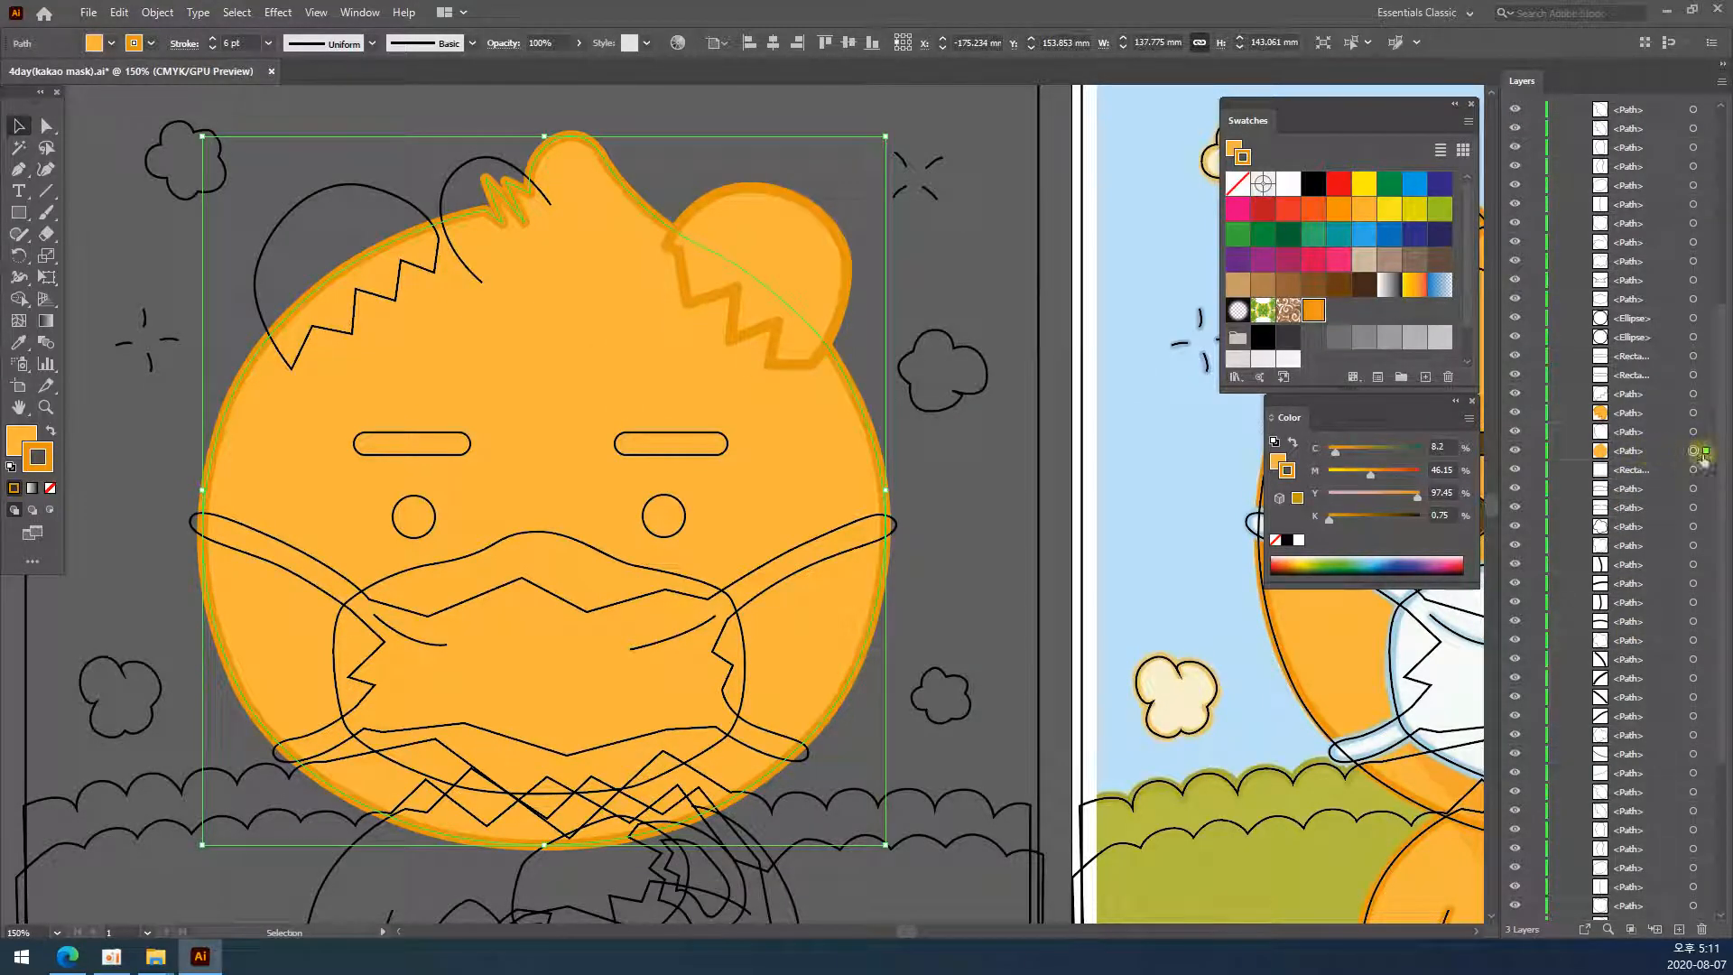
double_click(1627, 450)
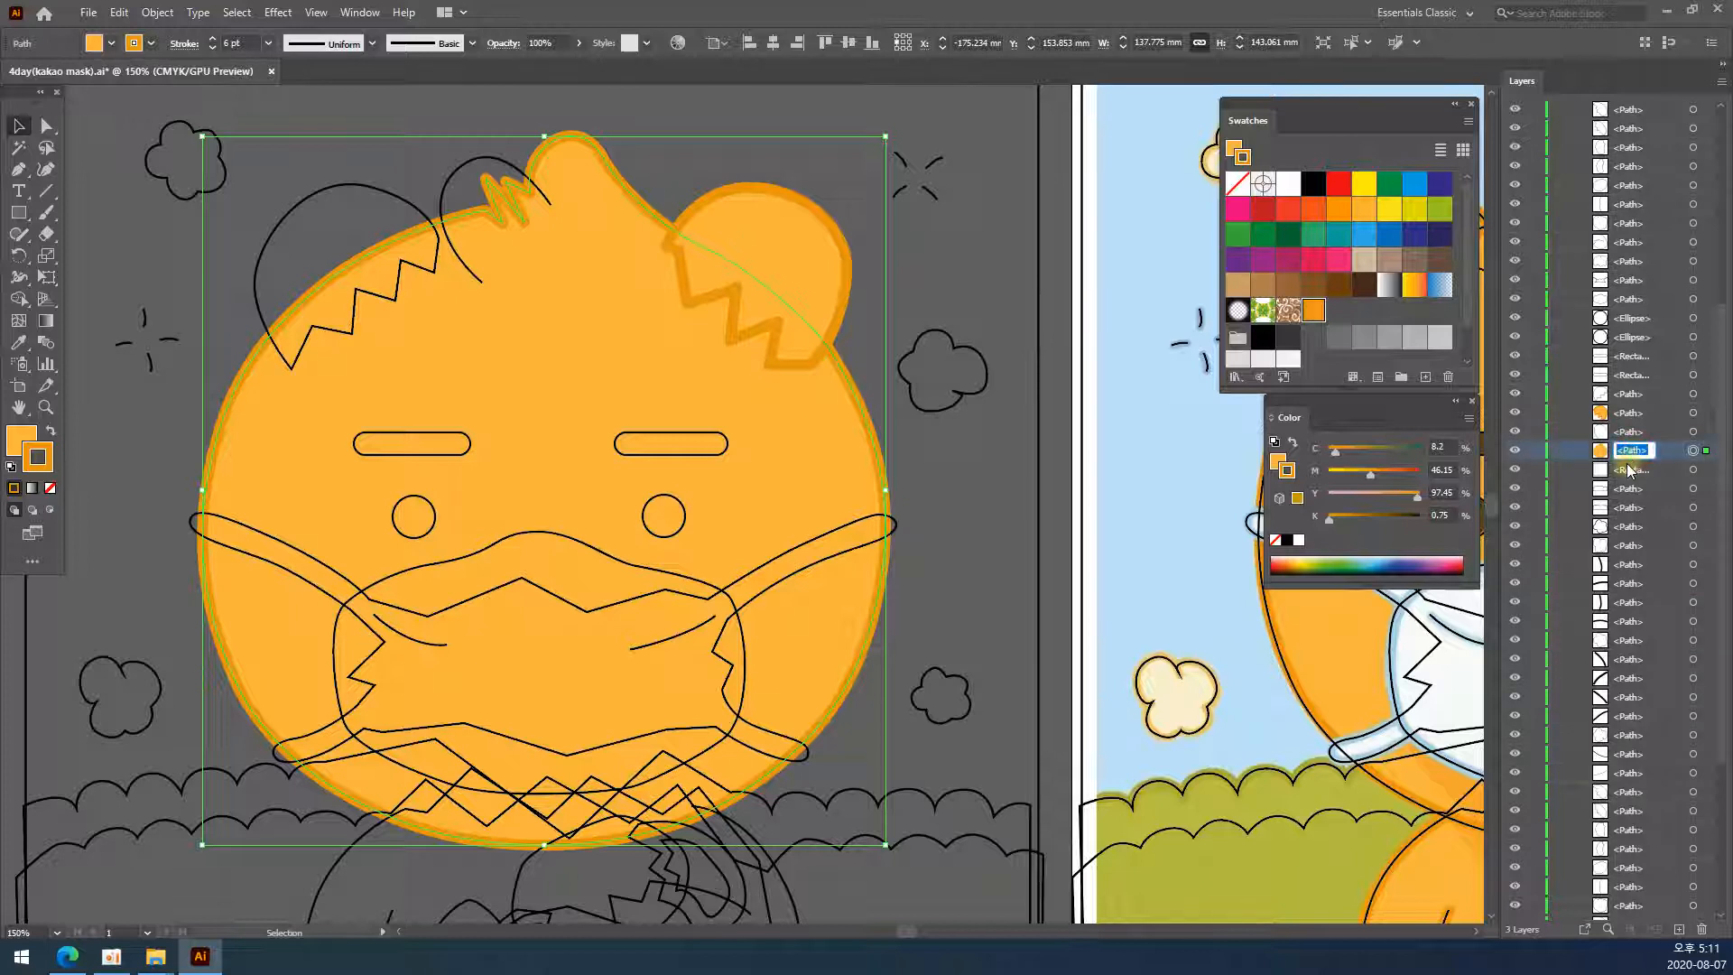
type("face")
key("Return")
- Rename the orange ear's path in the layer list as ear L
left_click(1635, 414)
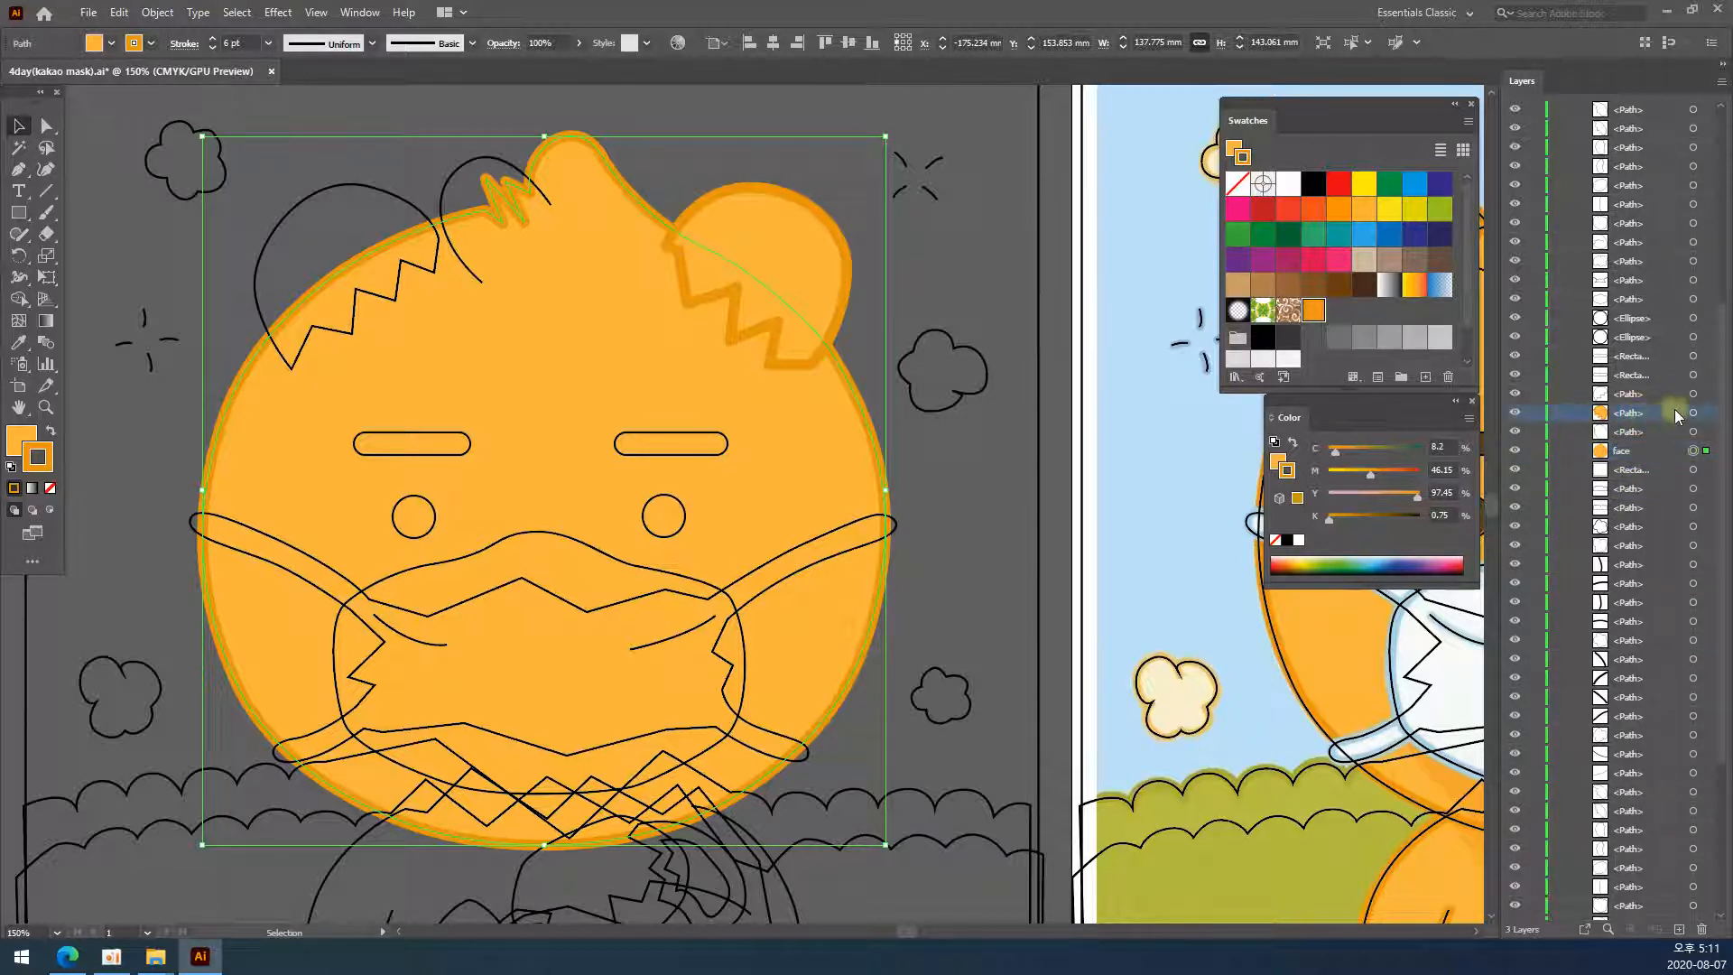
double_click(1631, 414)
type("ear L")
key("Return")
- Select the ear L and face objects in turn to check their stacking order, ending with the orange ear selected
left_click(1692, 412)
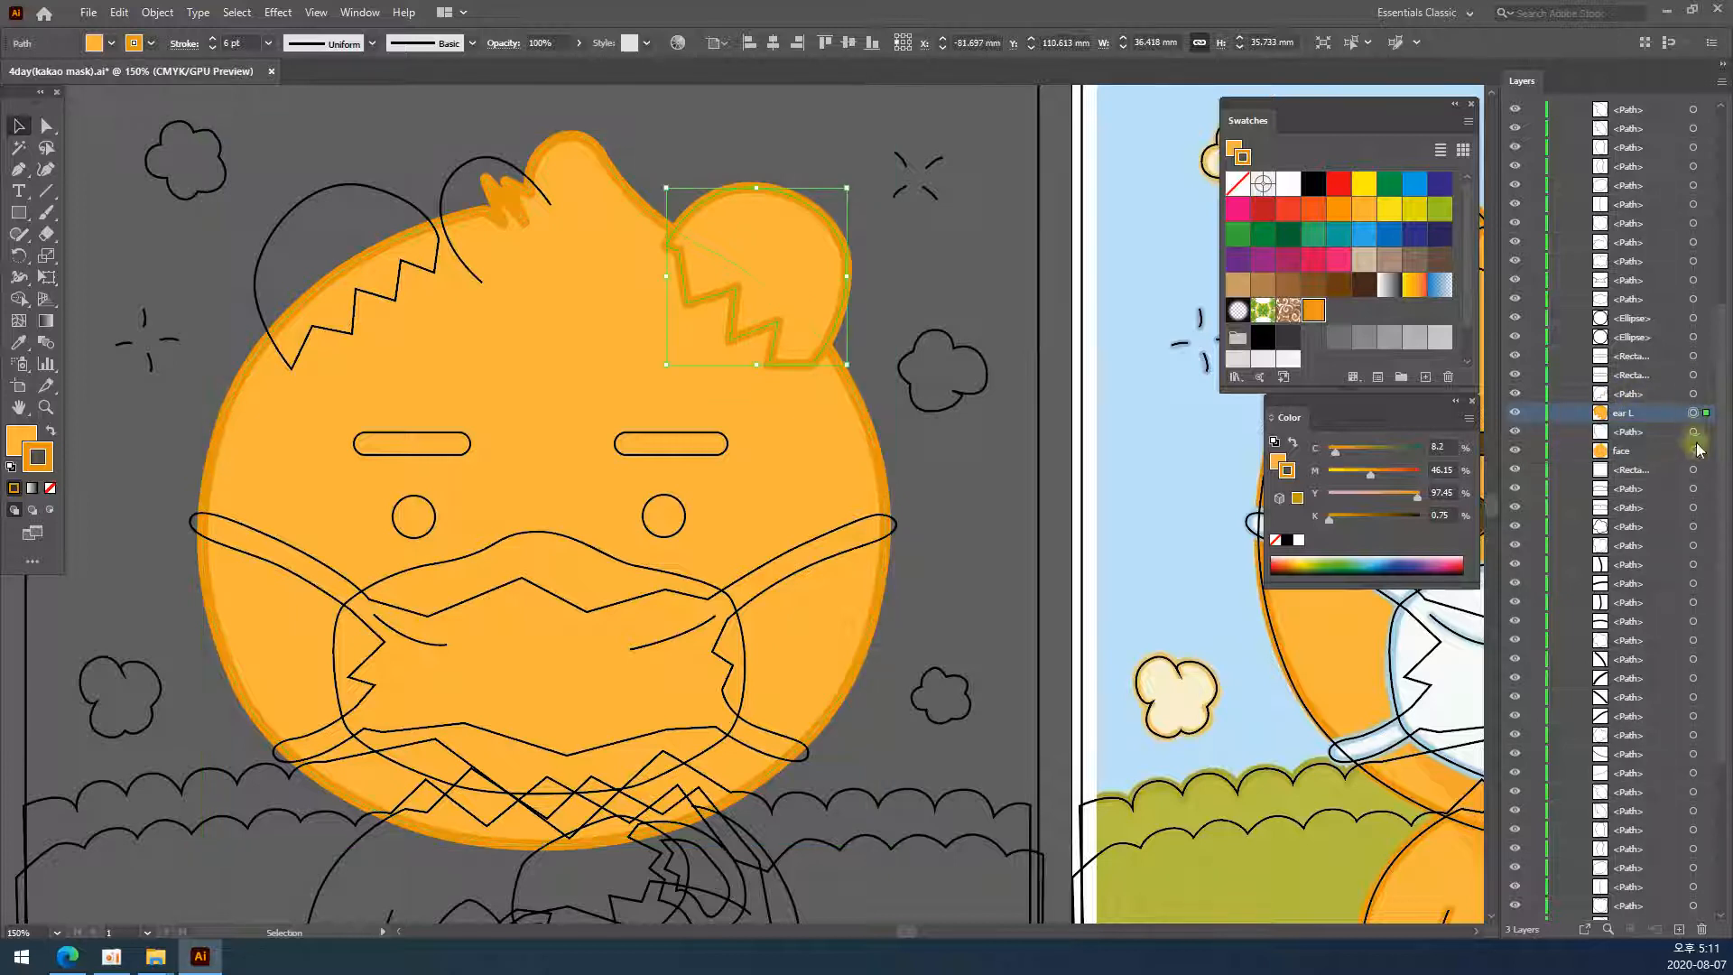
left_click(1693, 450)
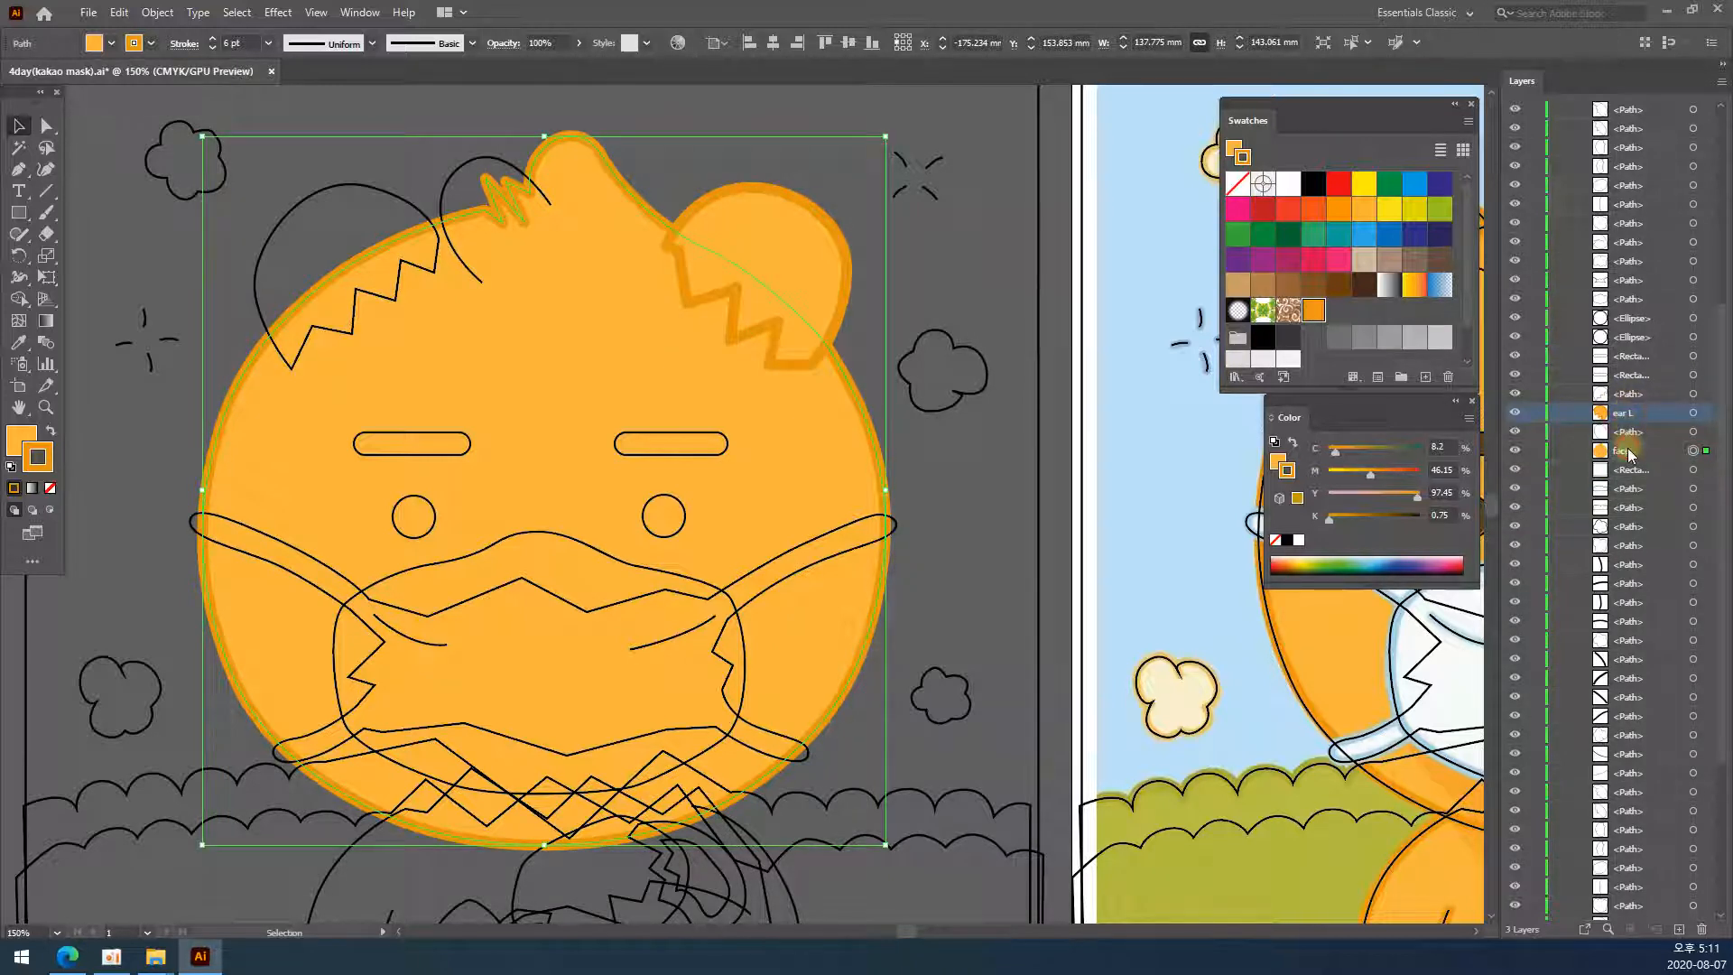
left_click(1628, 451)
left_click(1631, 414)
left_click(1624, 450)
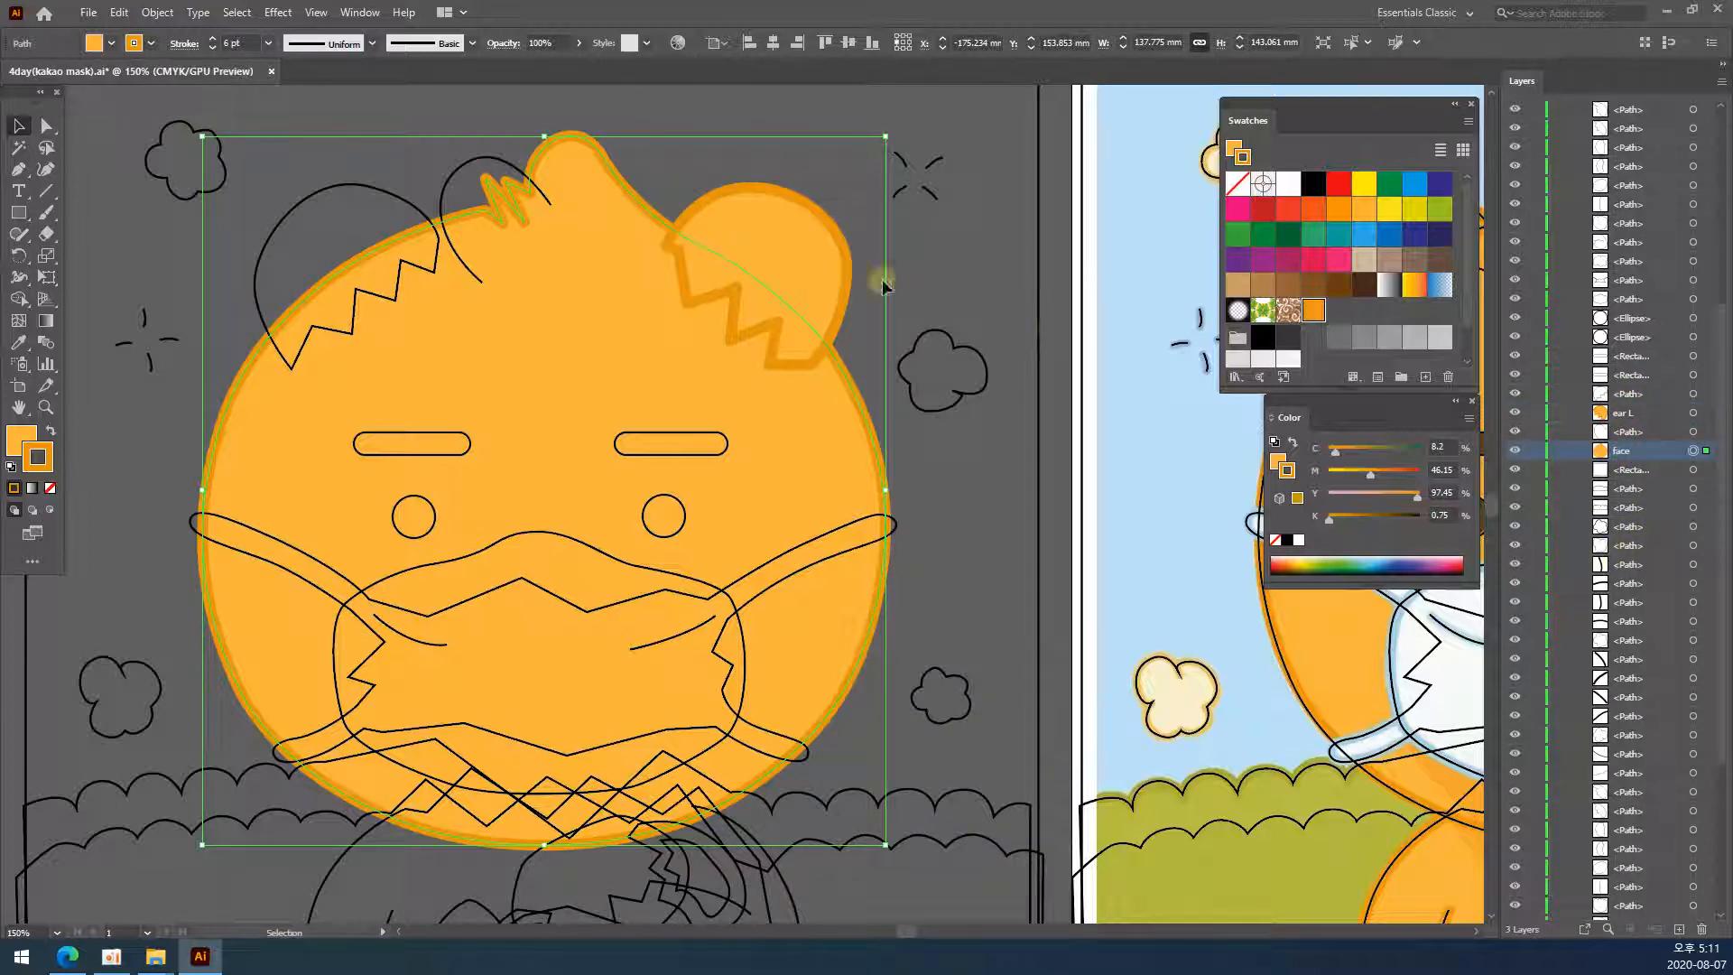
left_click(1048, 323)
left_click(769, 259)
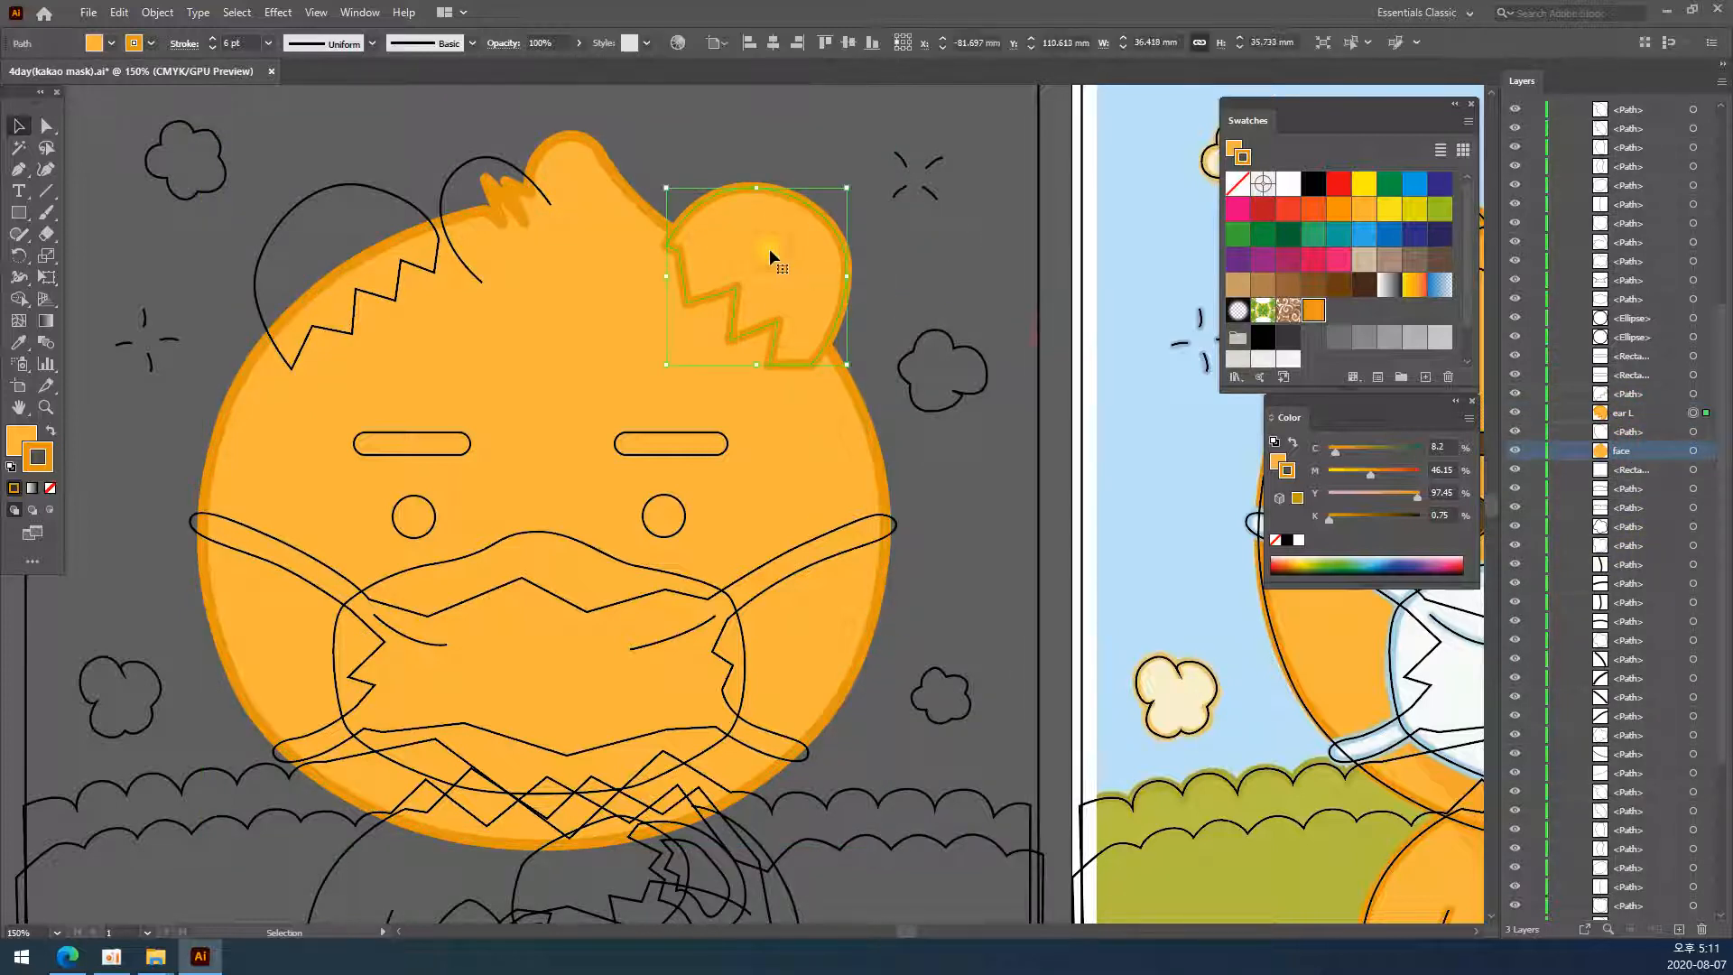
- Move the ear L object below face in the layer stacking order so the ear sits behind the head
left_click(625, 294)
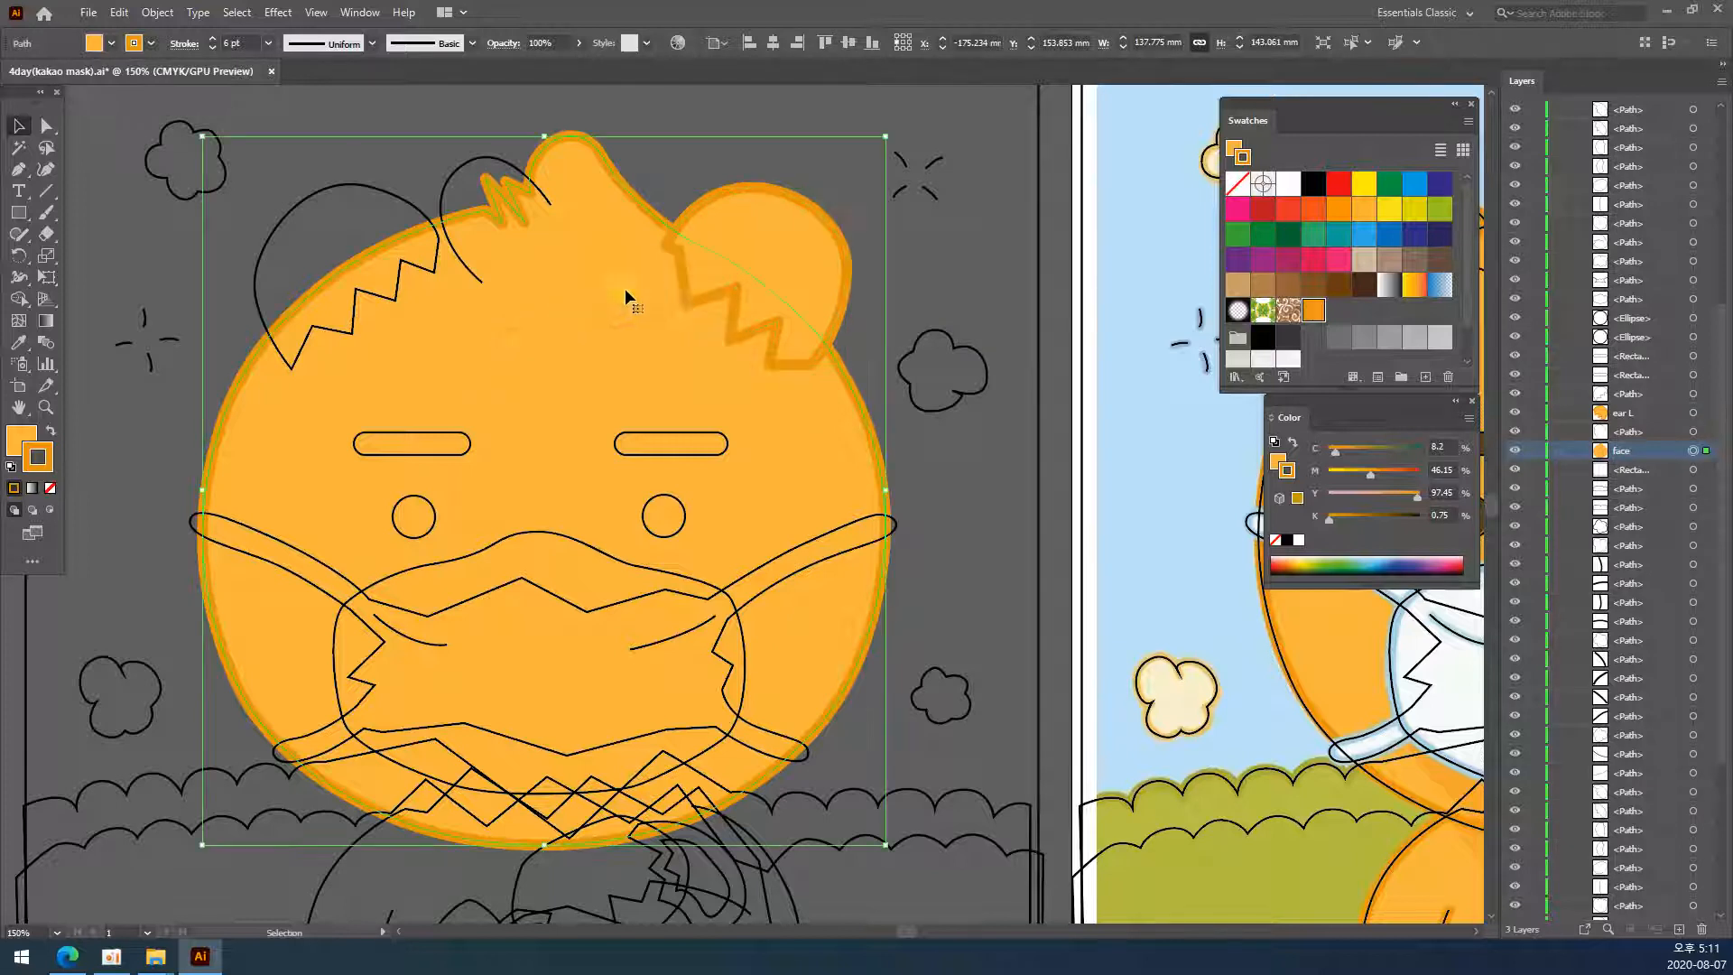
left_click(1048, 340)
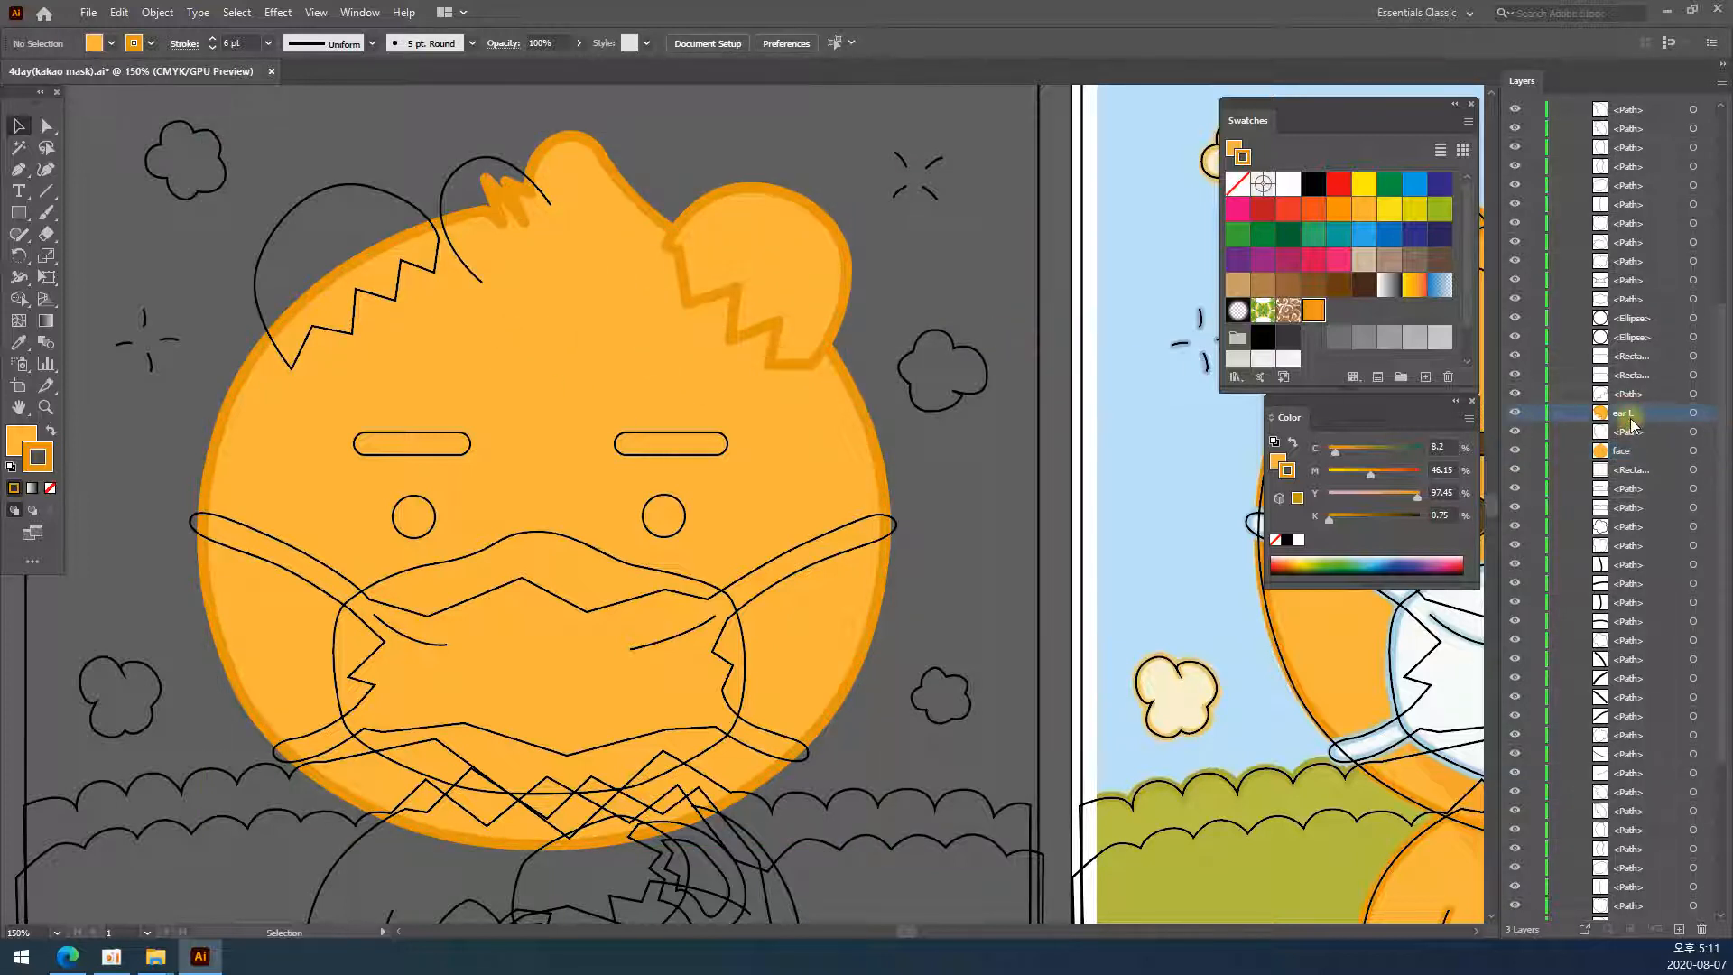
left_click_drag(1632, 417, 1629, 462)
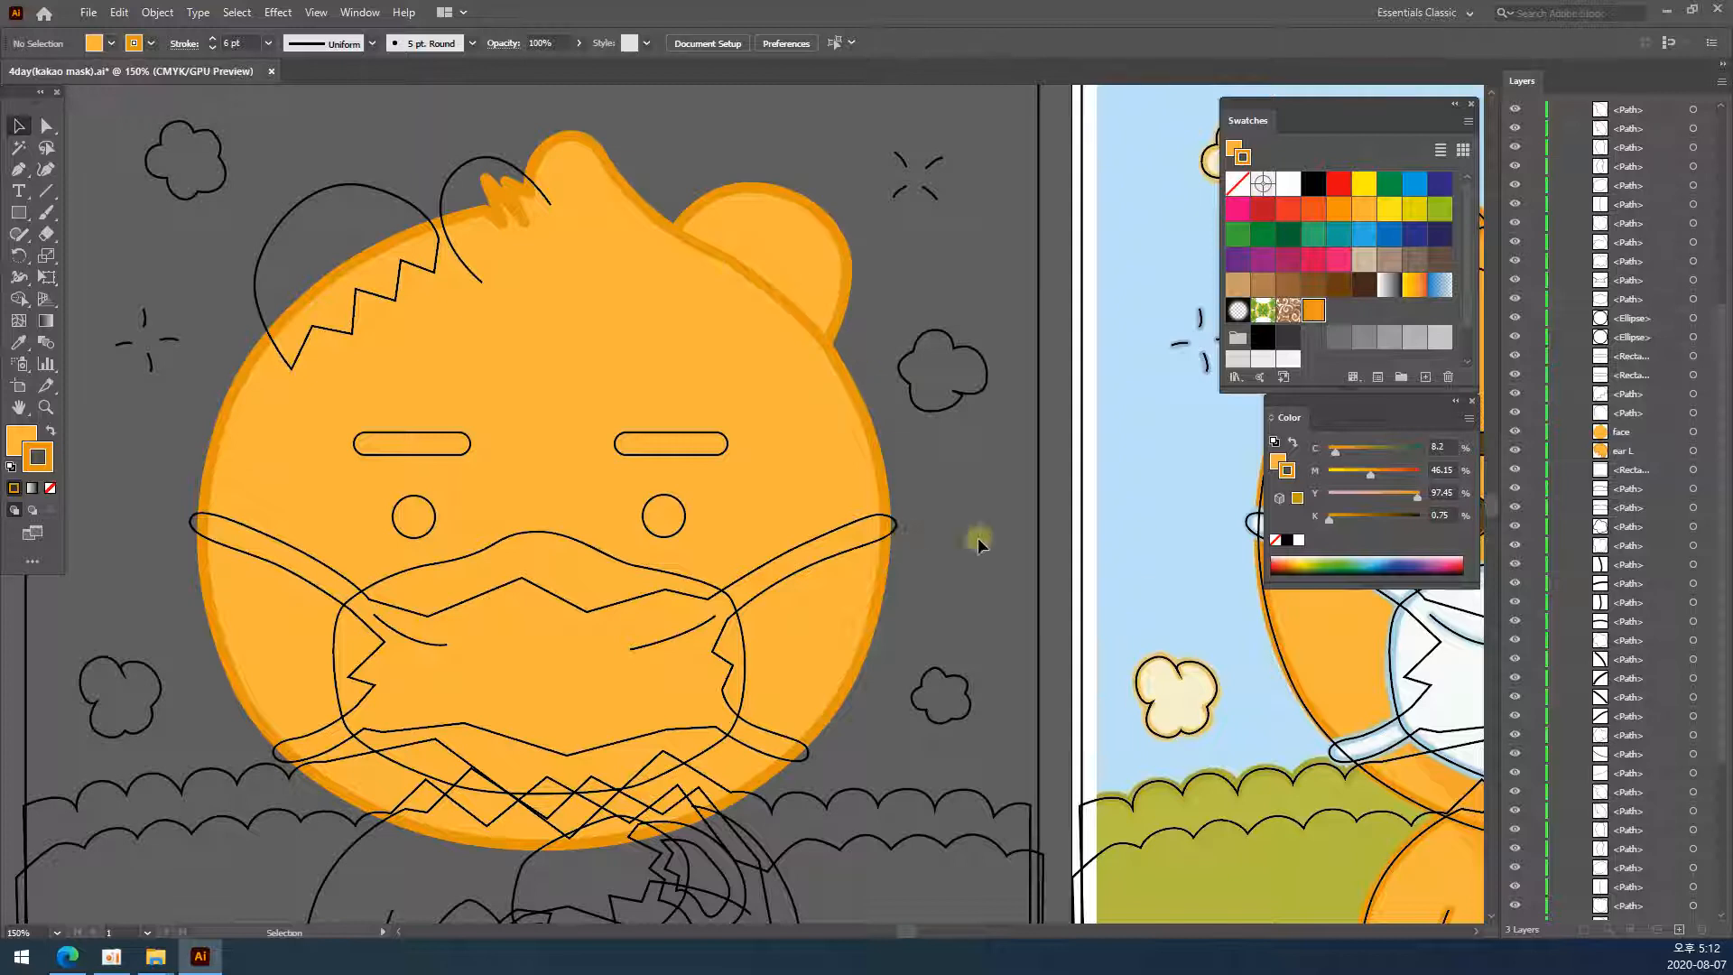
left_click_drag(1648, 440, 1622, 449)
- Copy the face's orange fill and 6 pt stroke onto the unfilled hair tuft path with the Eyedropper
left_click(453, 177)
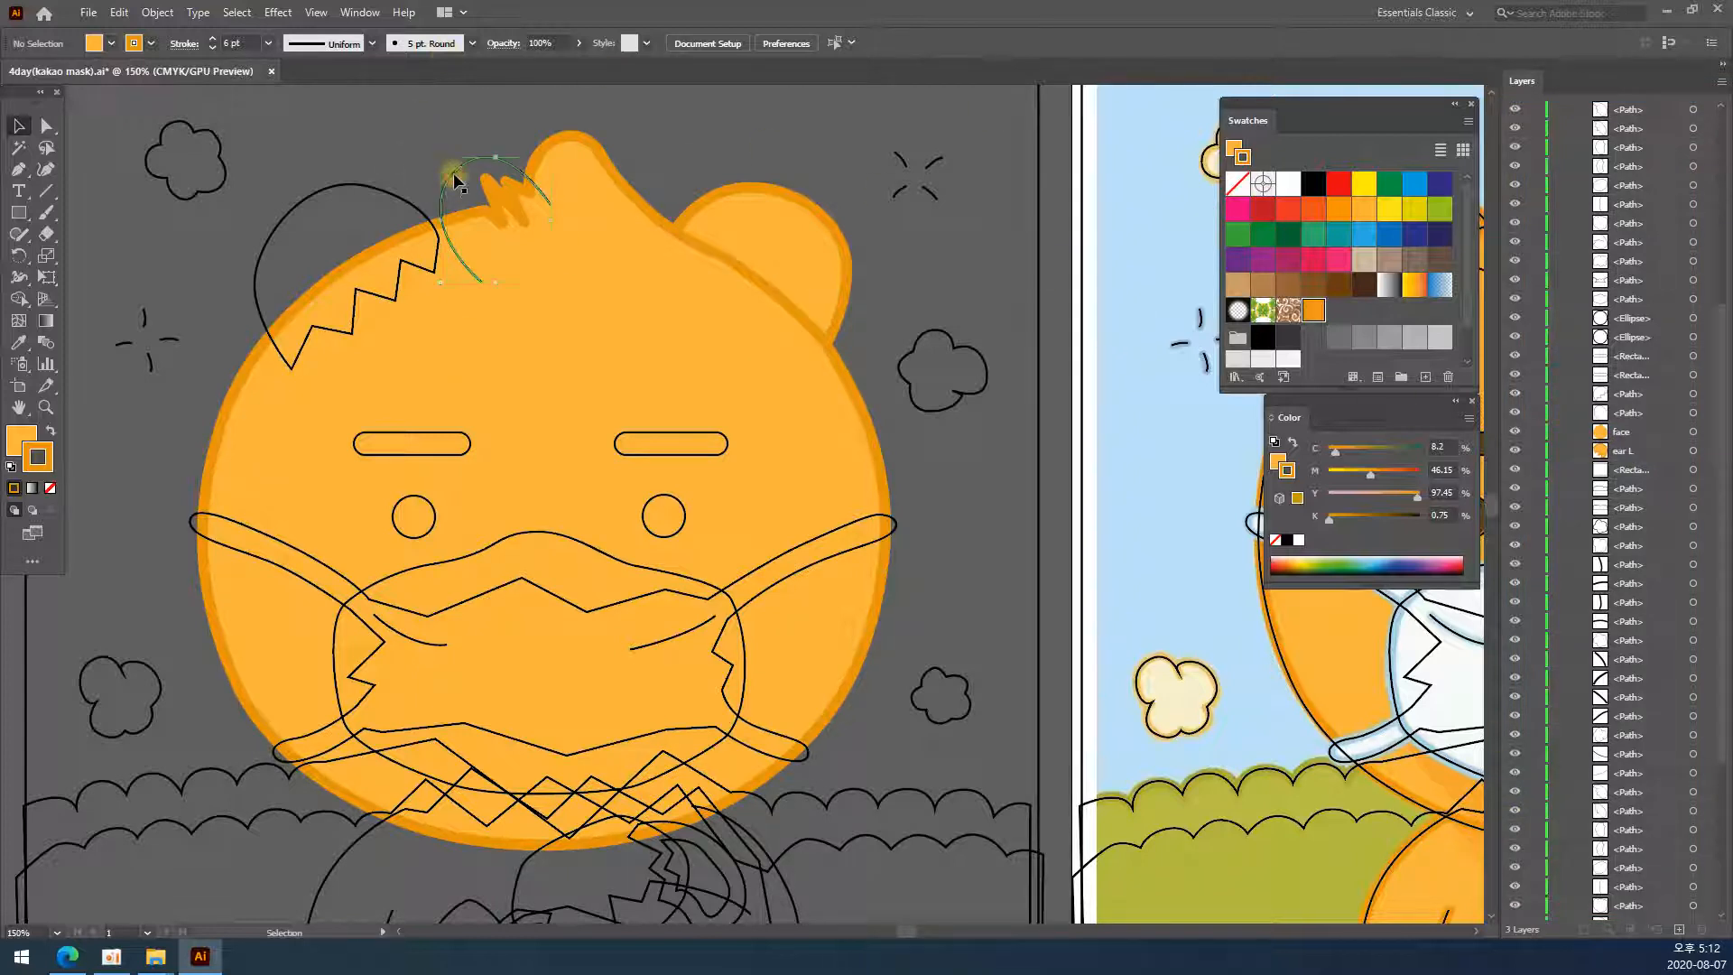
left_click(18, 343)
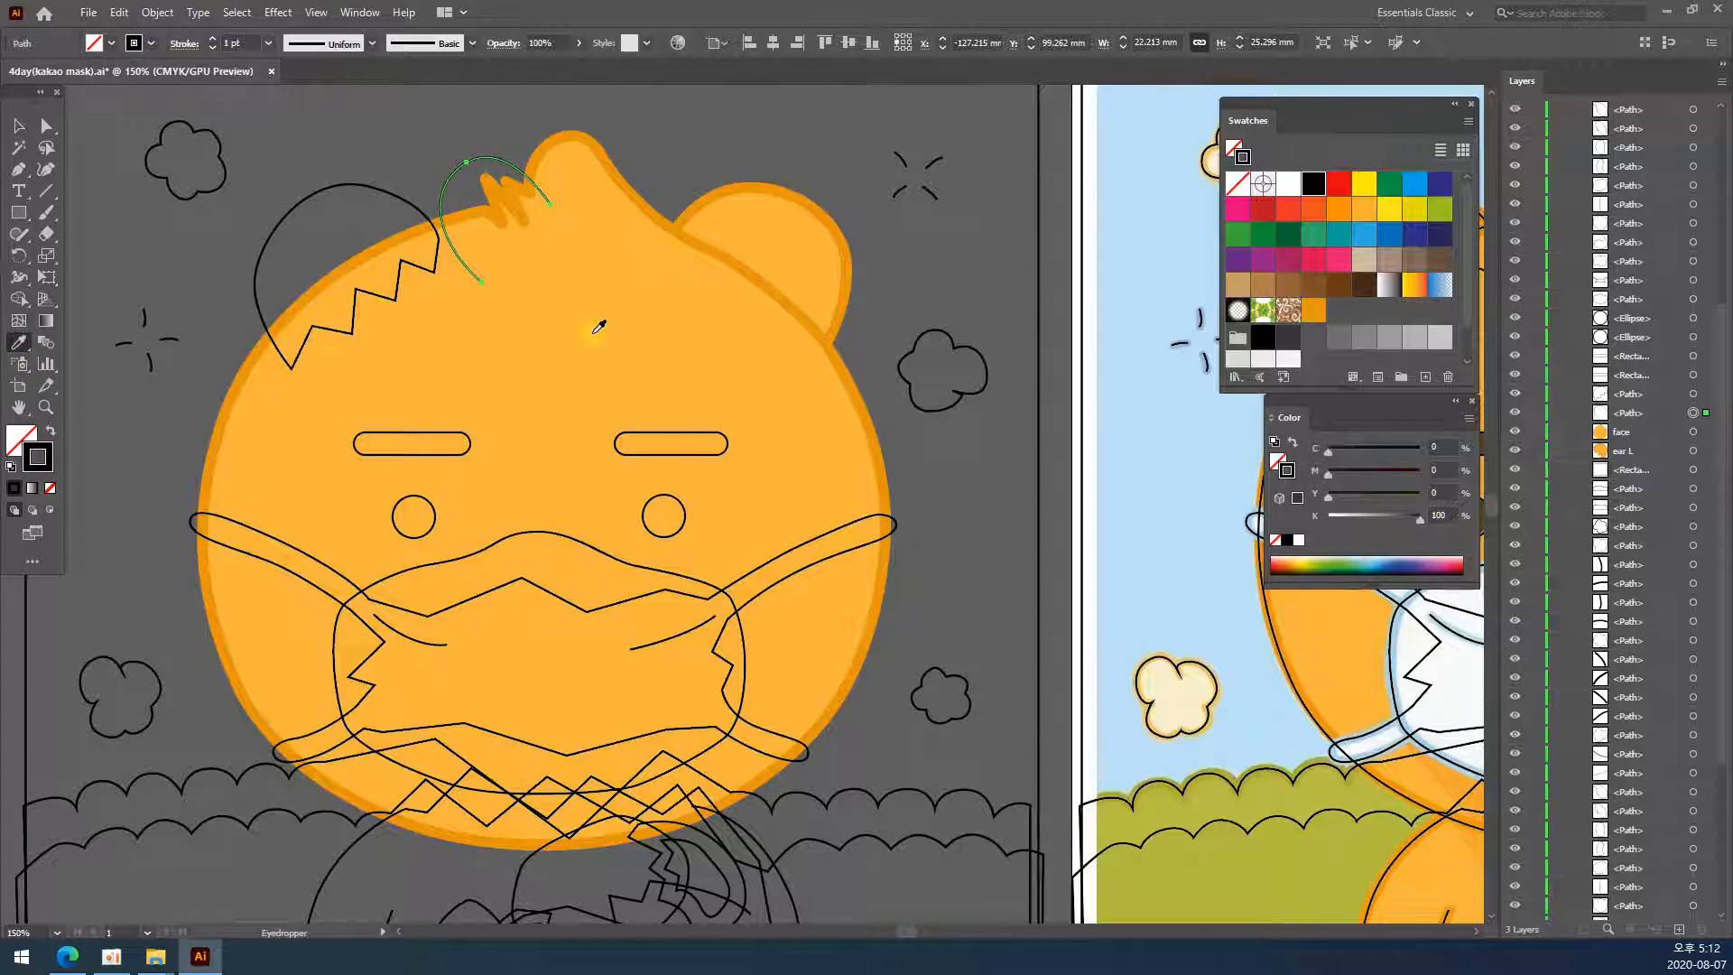
left_click(598, 327)
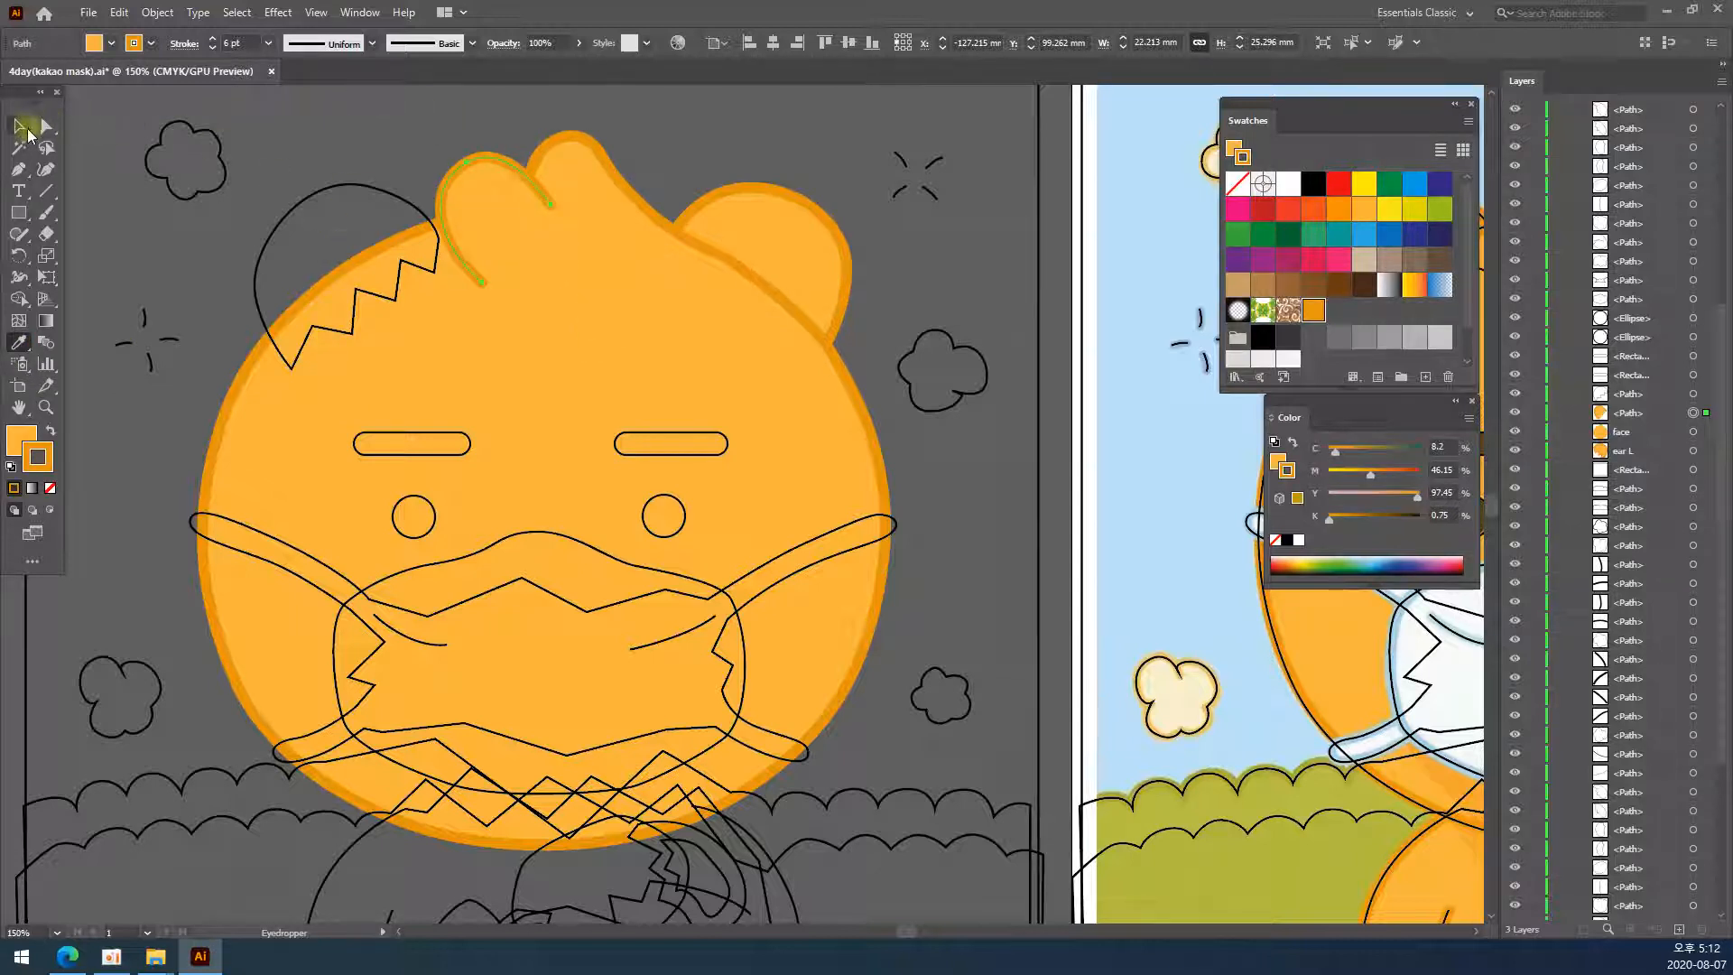
left_click(26, 129)
left_click(736, 144)
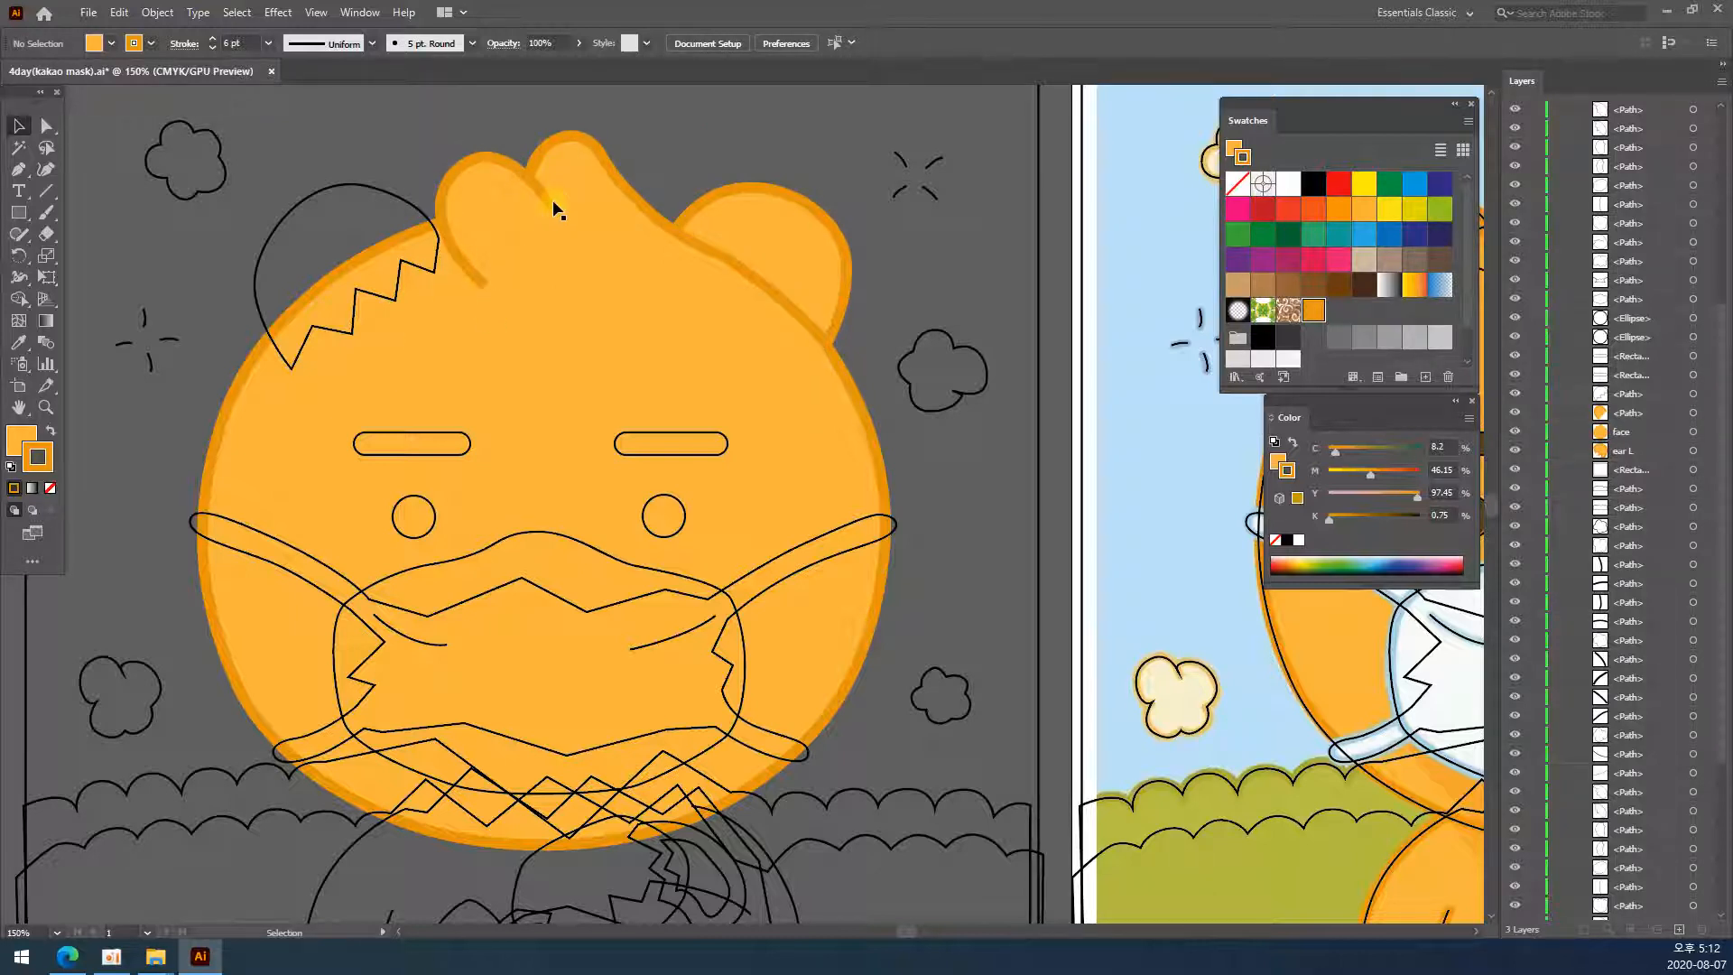
- Move the orange hair tuft off the head to inspect its full shape, and return it to its original place
left_click(529, 172)
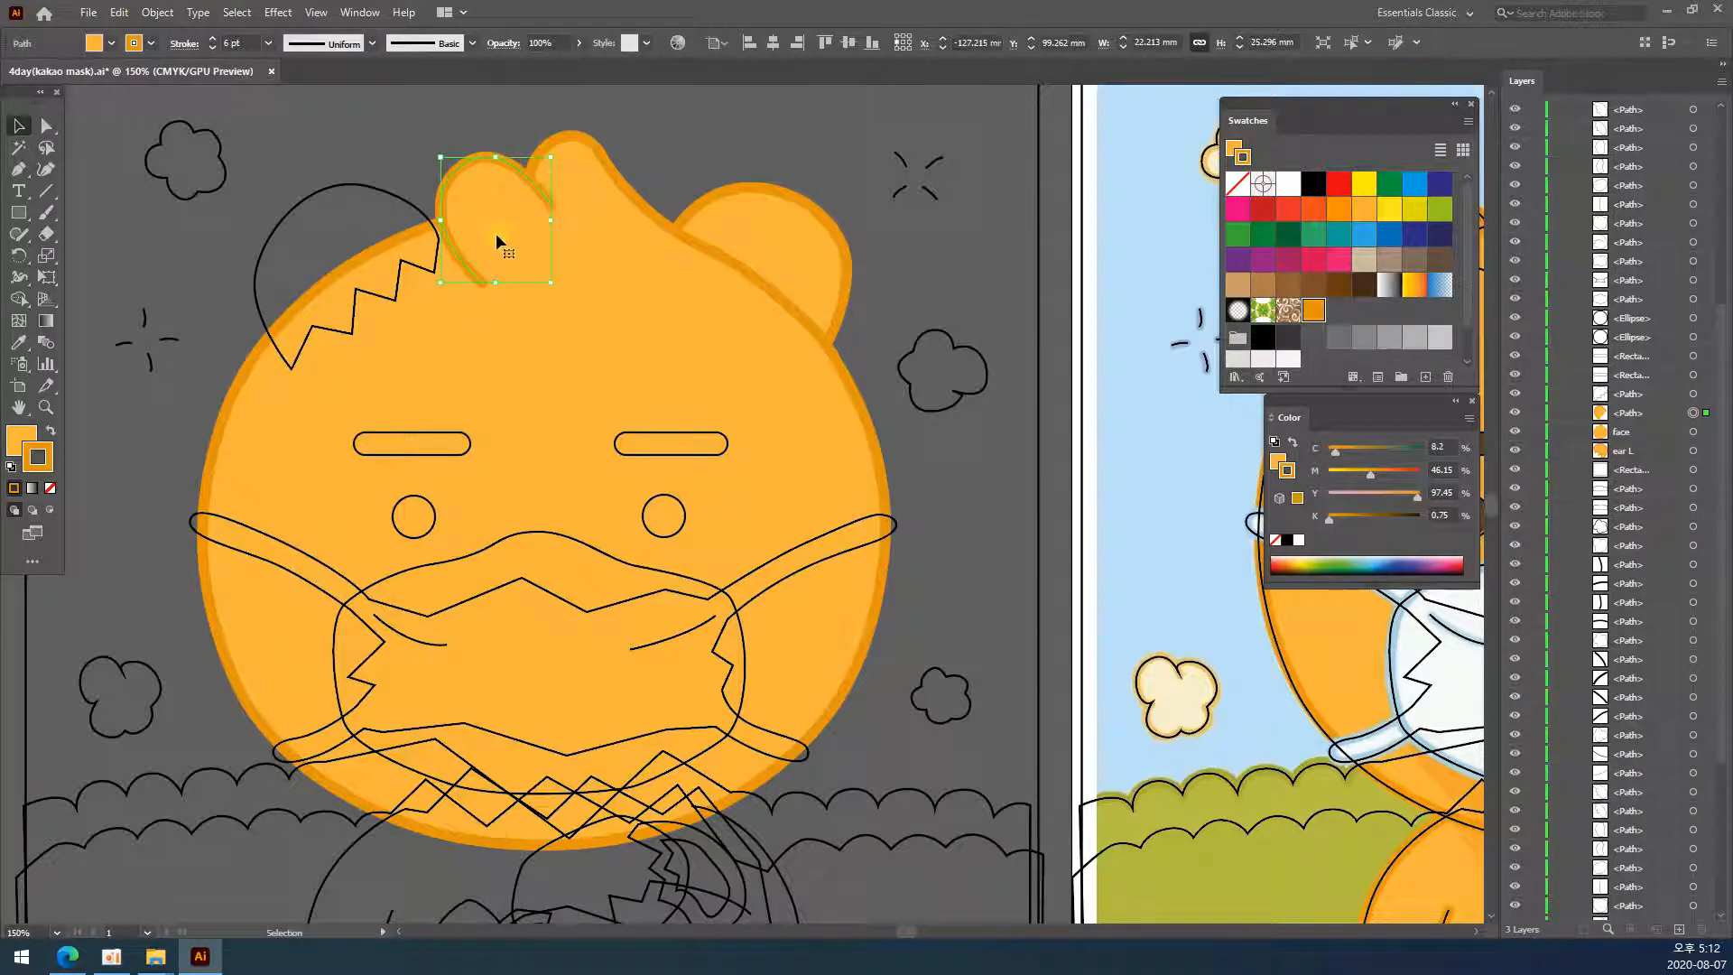
left_click_drag(499, 234, 182, 262)
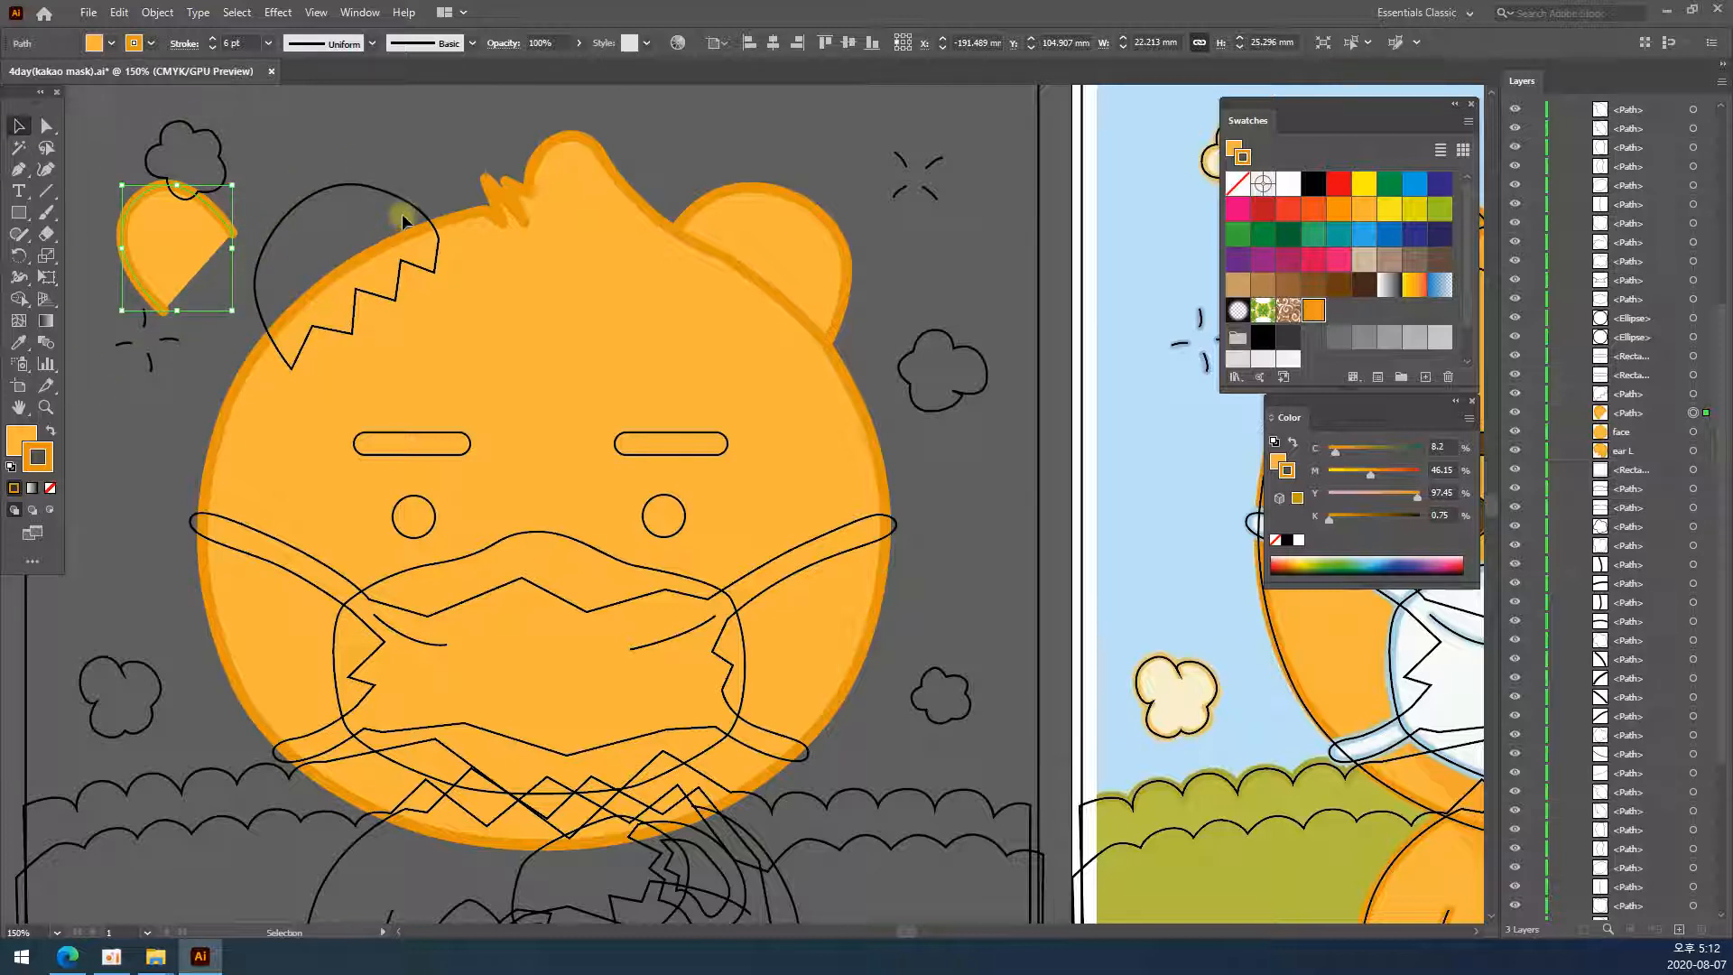
left_click_drag(221, 229, 540, 200)
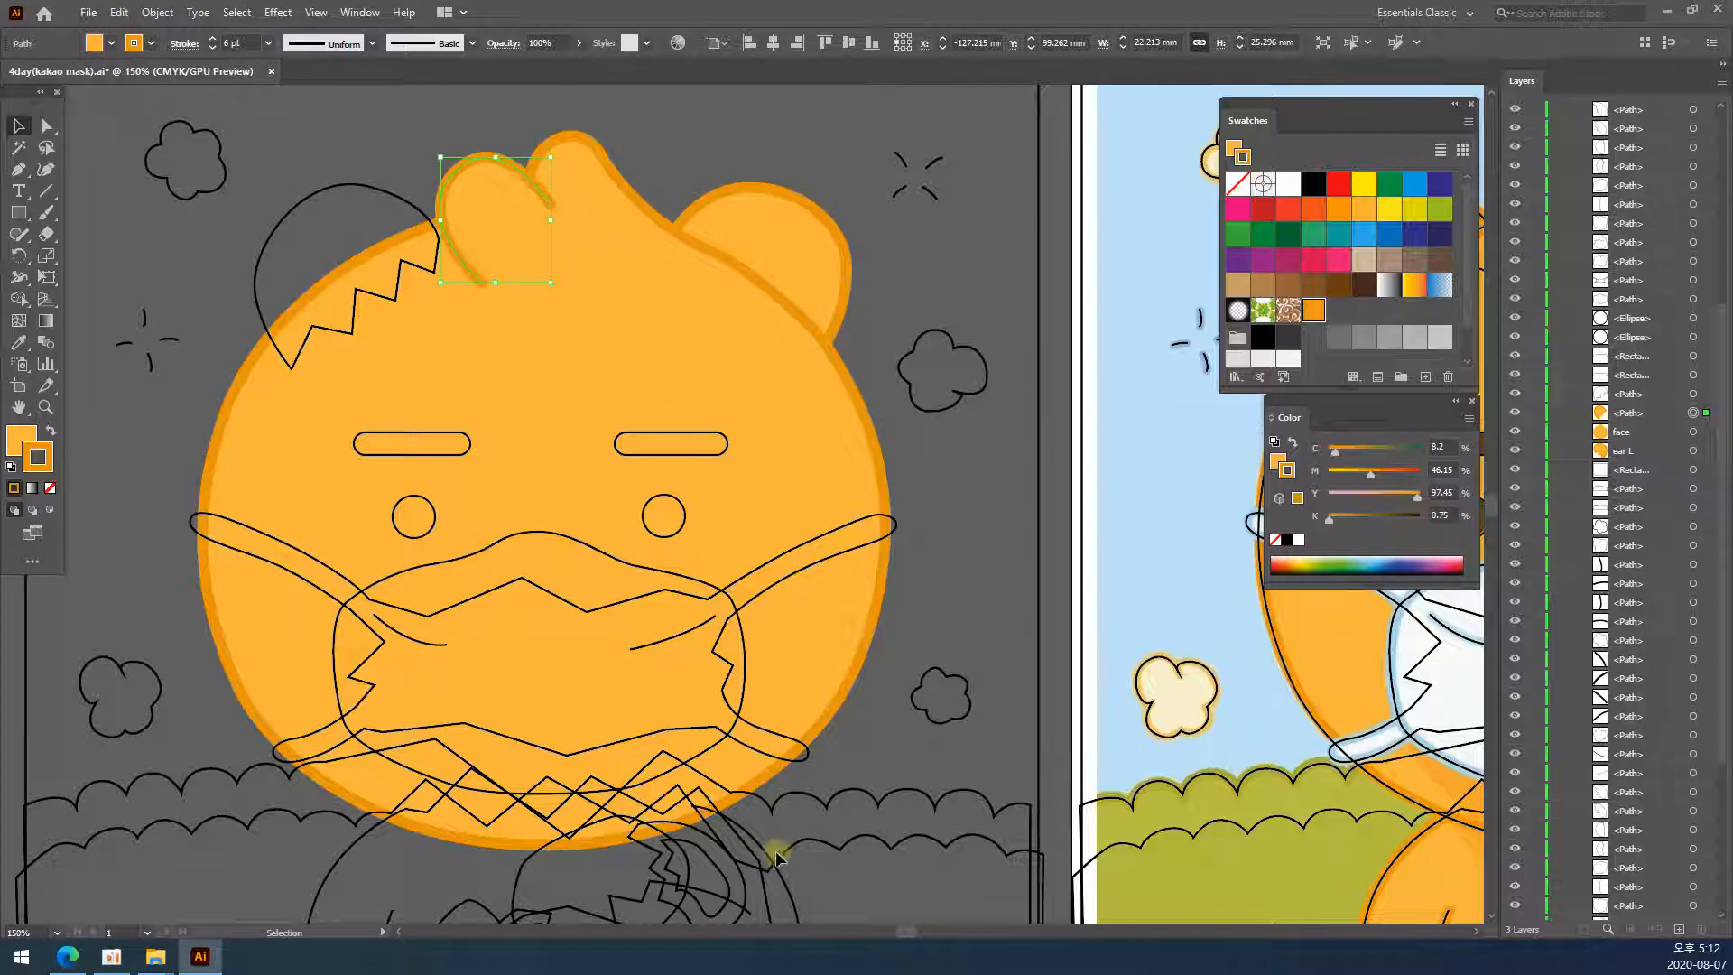
left_click(685, 158)
- Copy the face's orange fill and 6 pt stroke onto the remaining unfilled ear with the Eyedropper
left_click(368, 184)
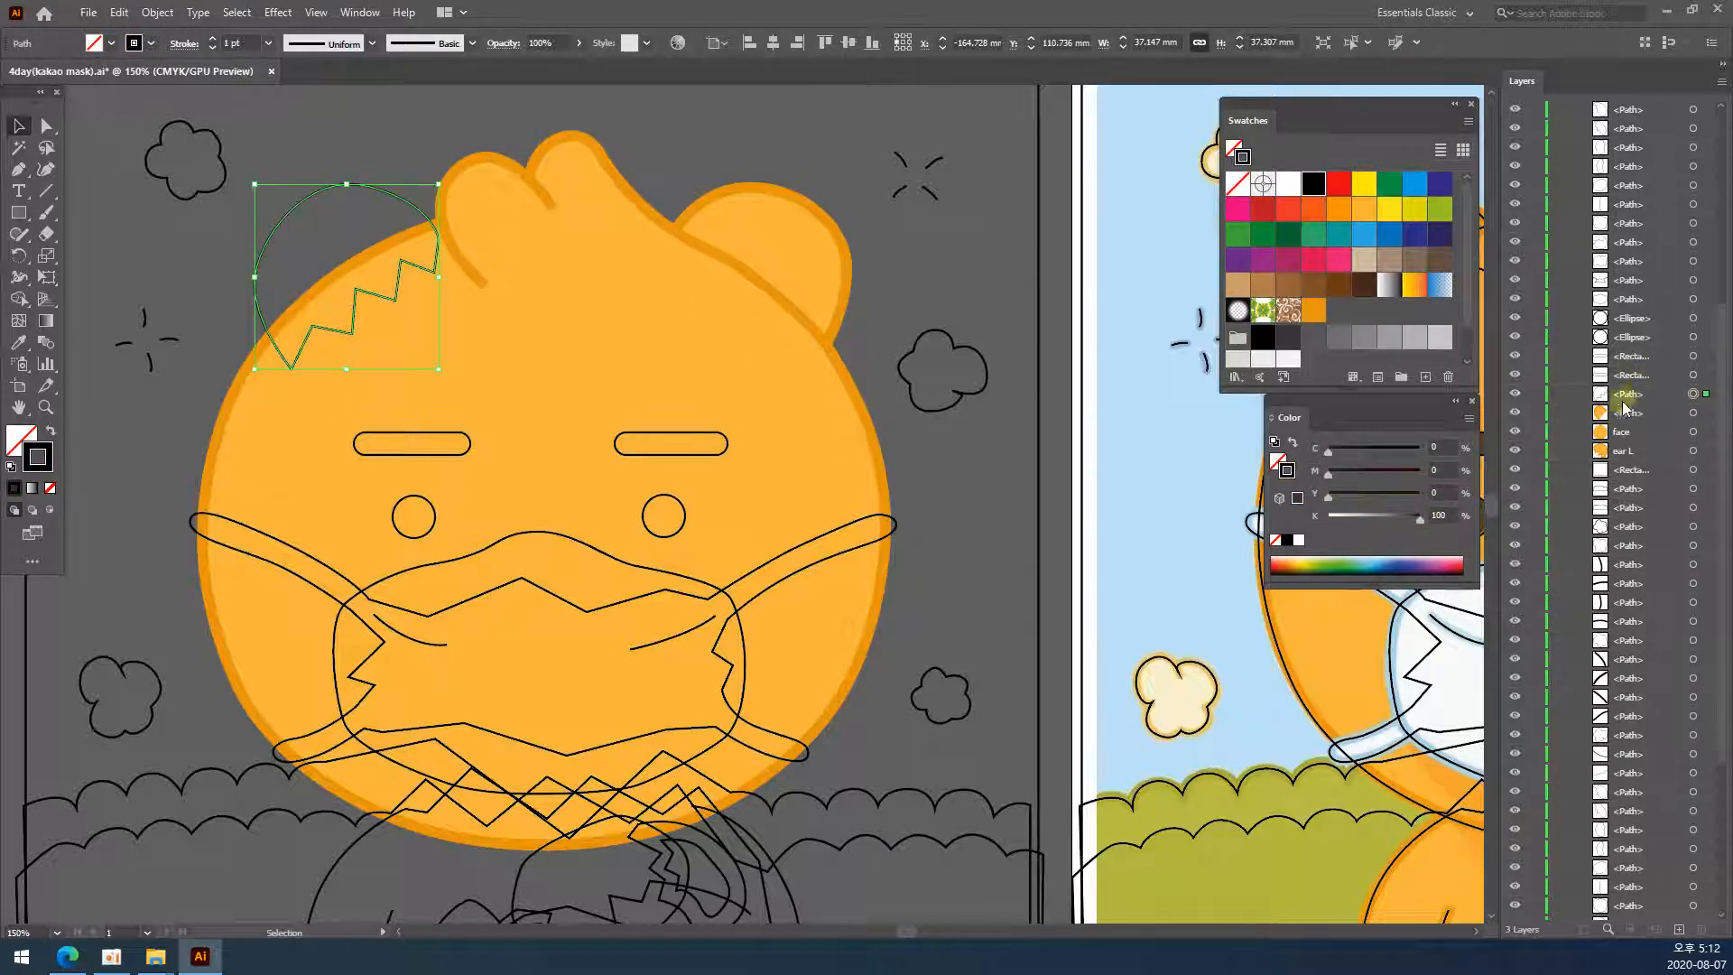
left_click(20, 343)
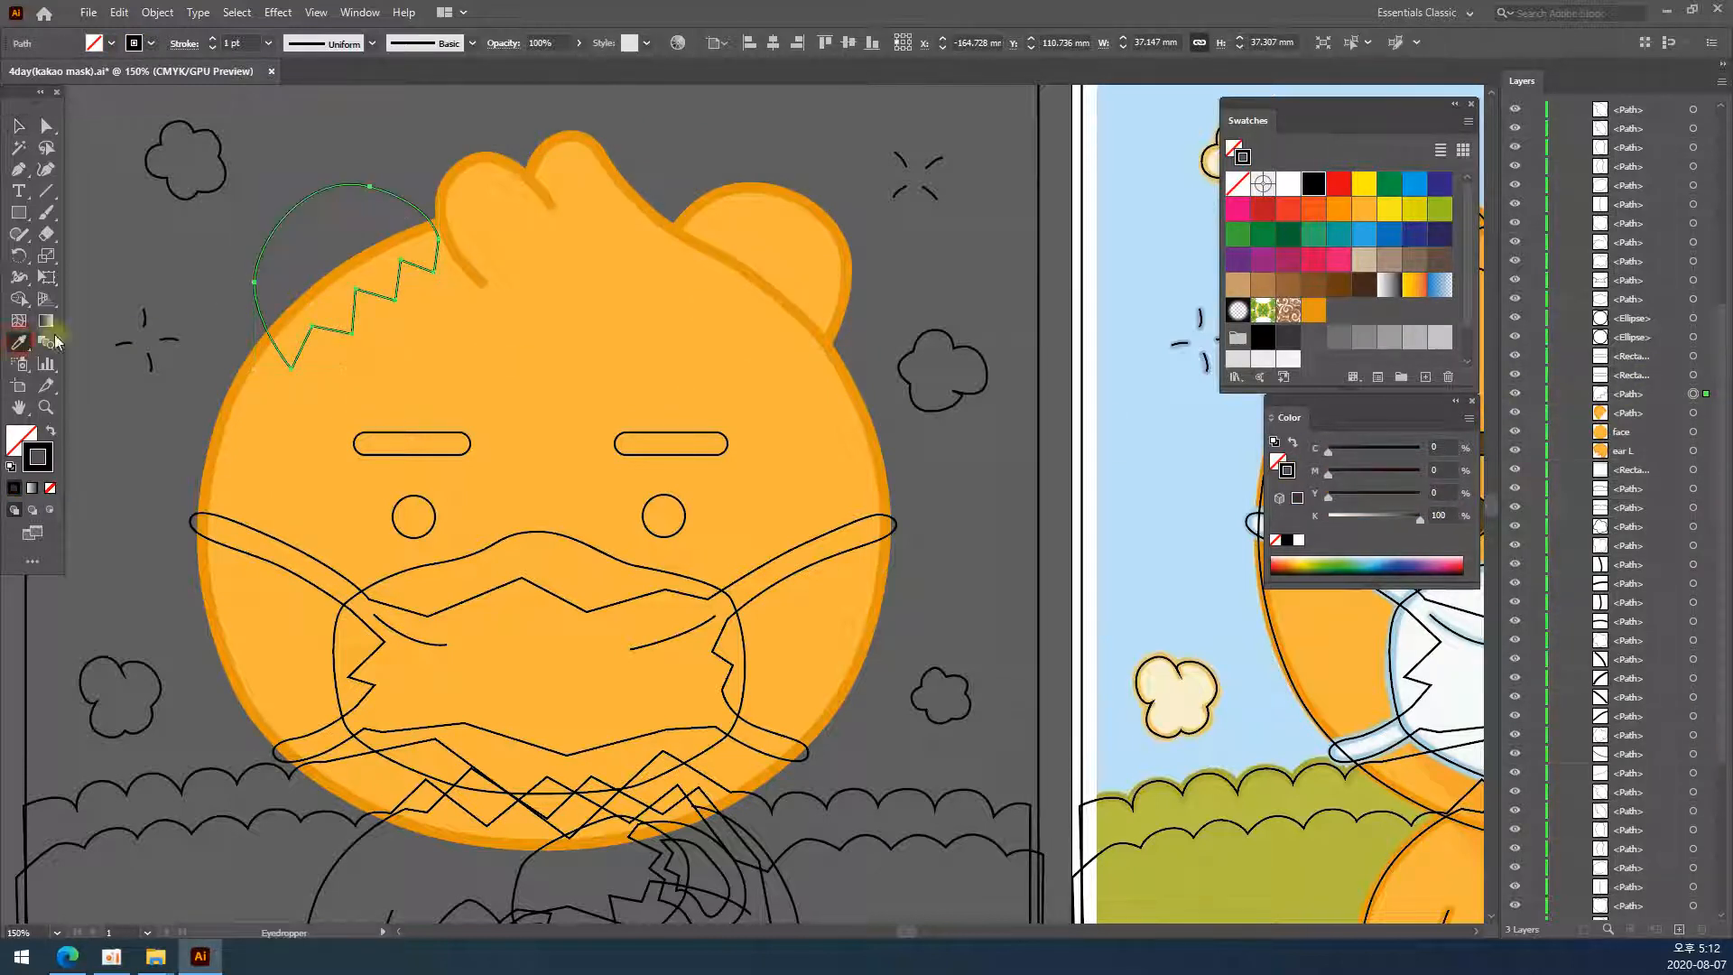
left_click(609, 341)
left_click(33, 133)
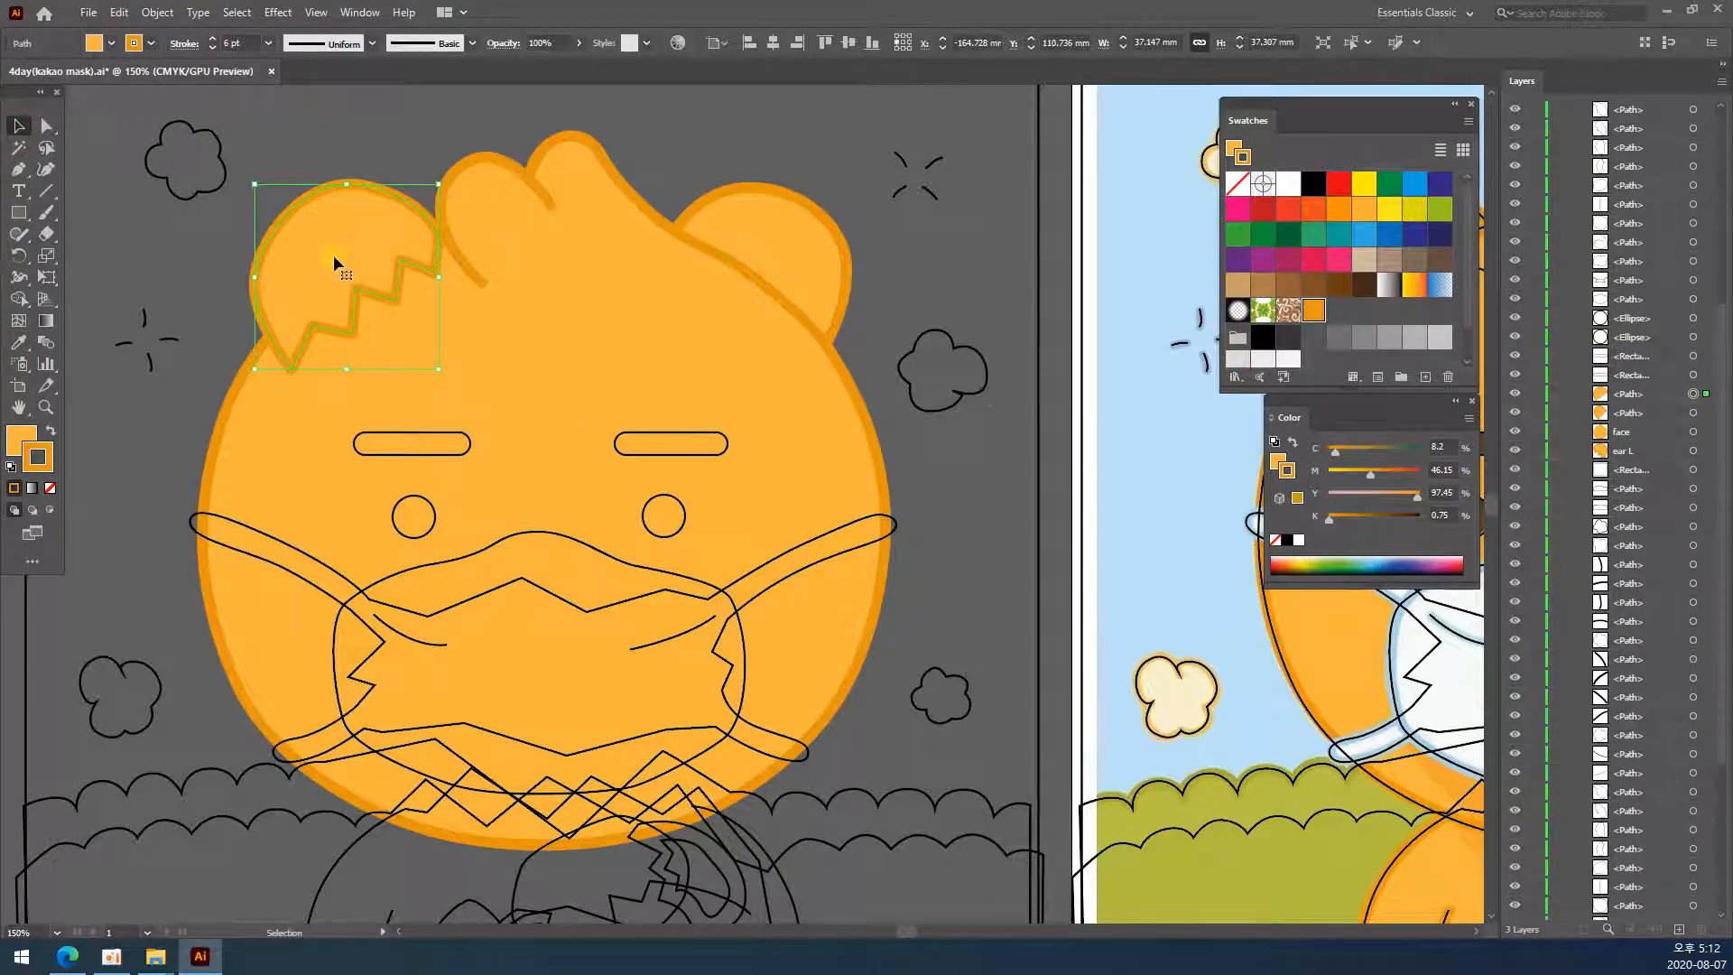
- Move the newly coloured ear's path below face in the layer stacking order
left_click(1643, 430)
left_click(1629, 393)
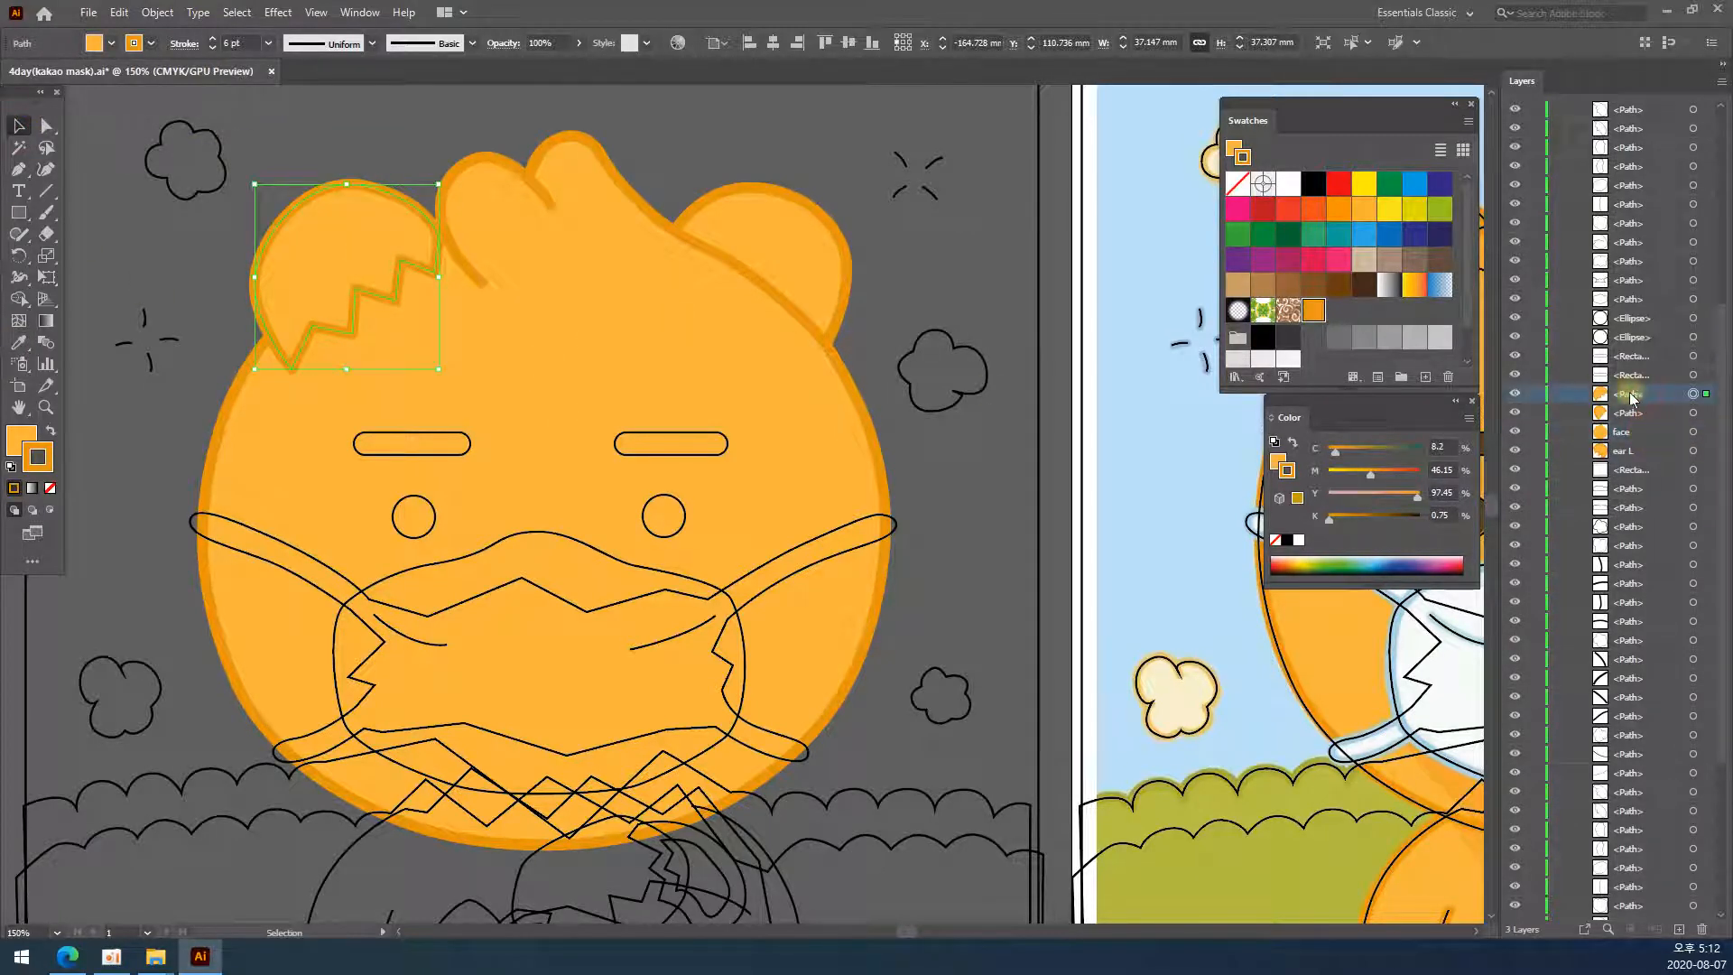
left_click_drag(1631, 397, 1633, 439)
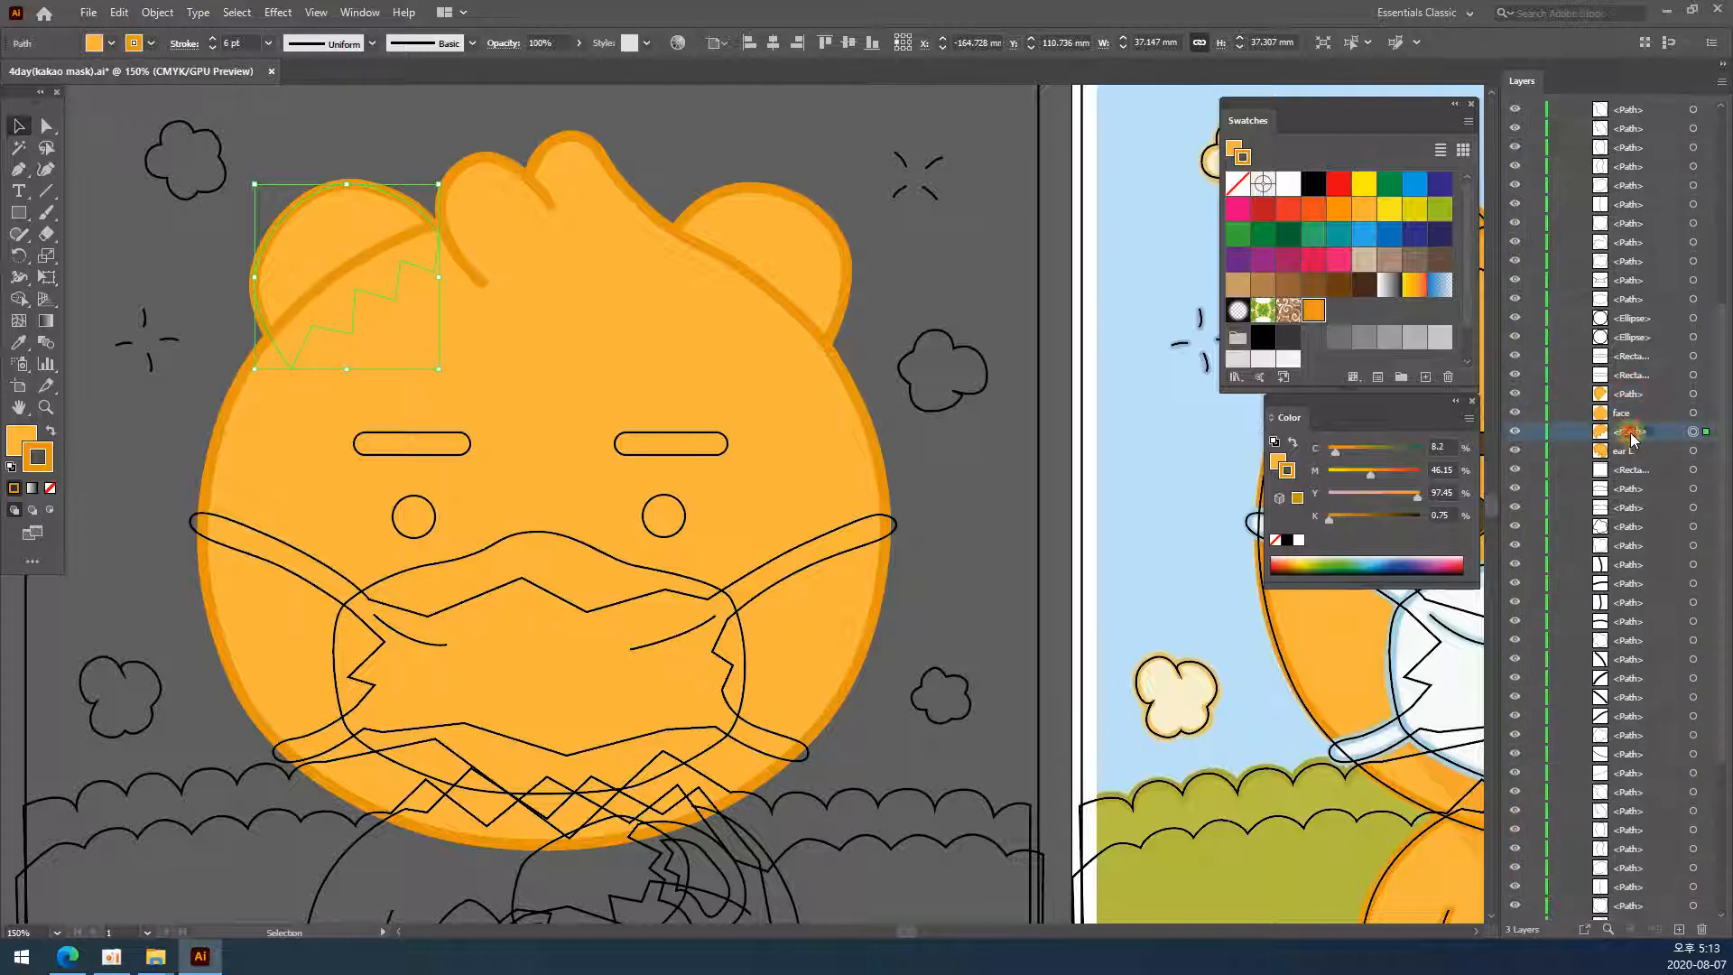
- Rename the path of the newly coloured ear as ear R in the layer list and deselect everything
double_click(1630, 432)
type("ear")
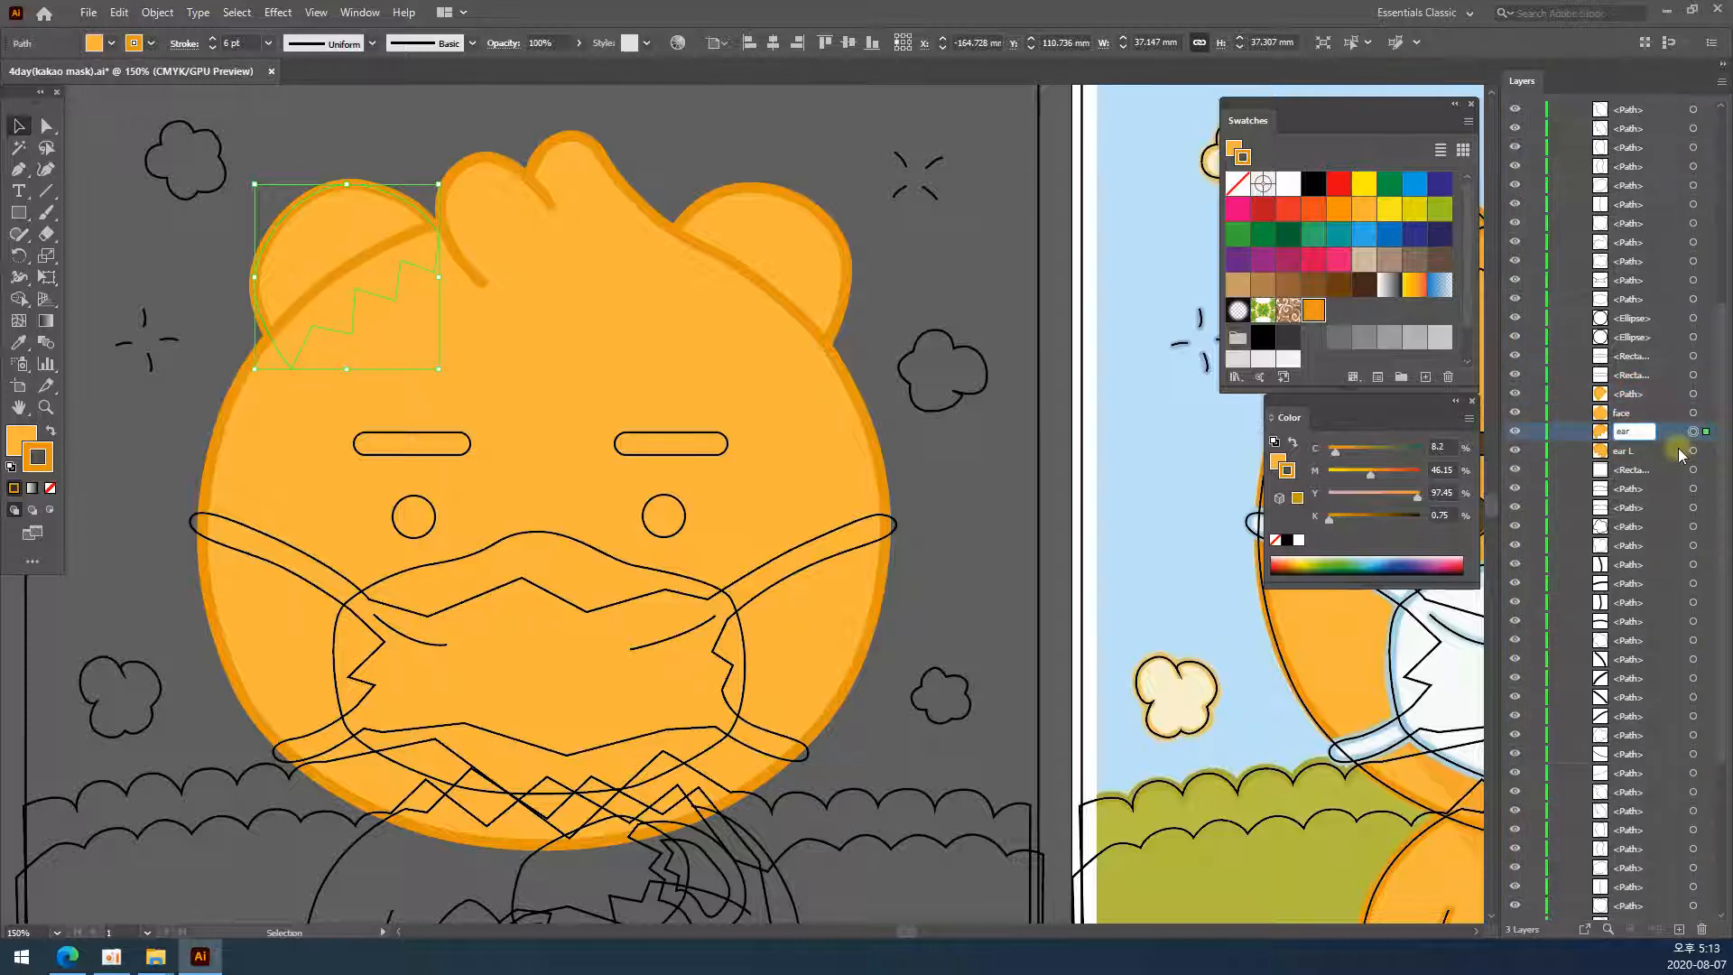
type(" R")
key("Return")
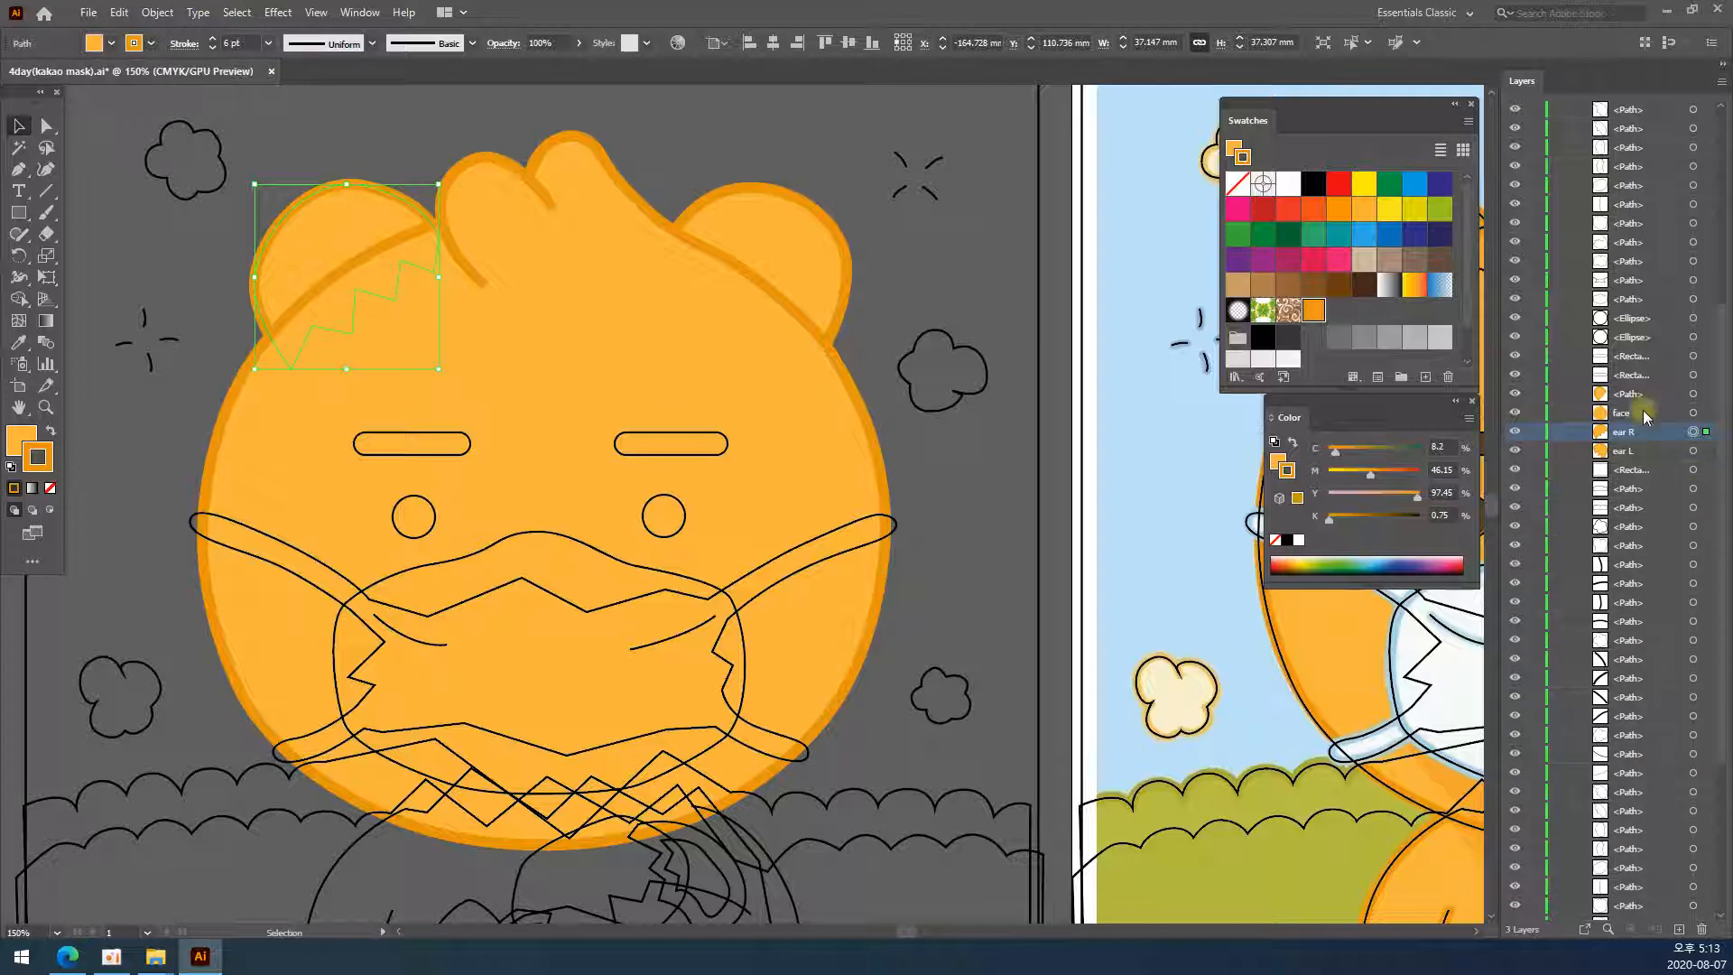
left_click(1014, 290)
- Select the black line art overlaying the reference picture and move it off the artboard to uncover the picture
mouse_move(840, 502)
left_mouse_down()
mouse_move(839, 537)
mouse_move(677, 518)
mouse_move(824, 530)
mouse_move(783, 453)
mouse_move(837, 478)
left_mouse_up()
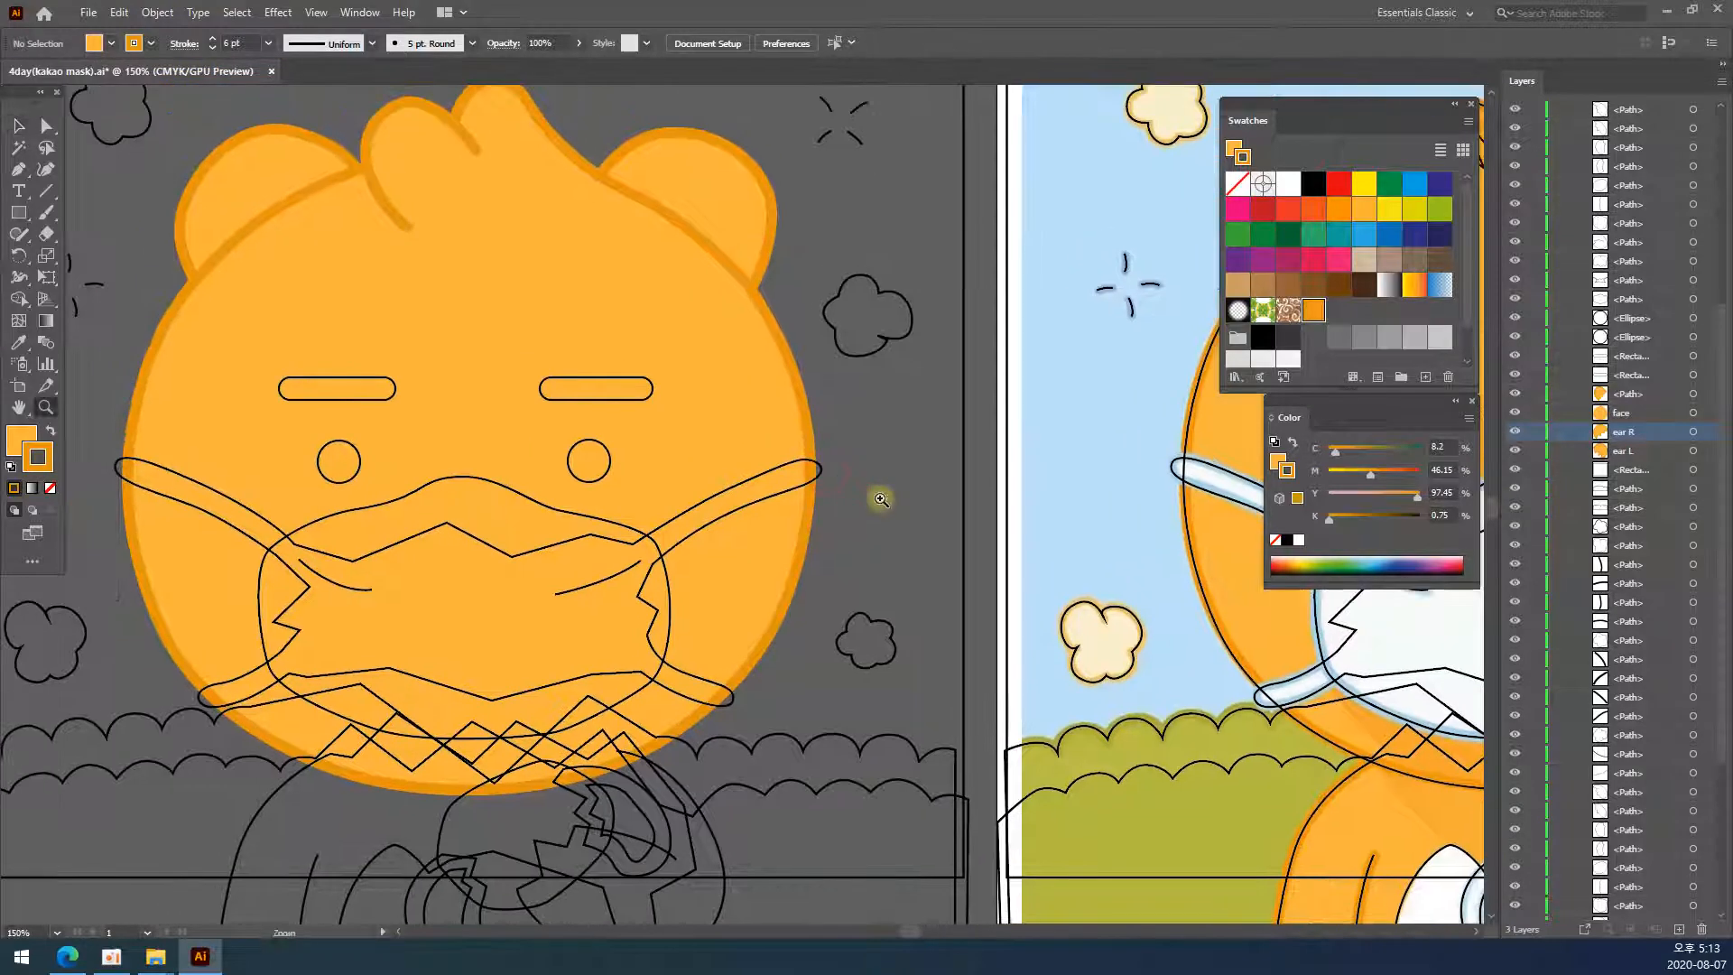
left_click(821, 505, "ctrl+alt")
left_click_drag(1008, 514, 775, 416)
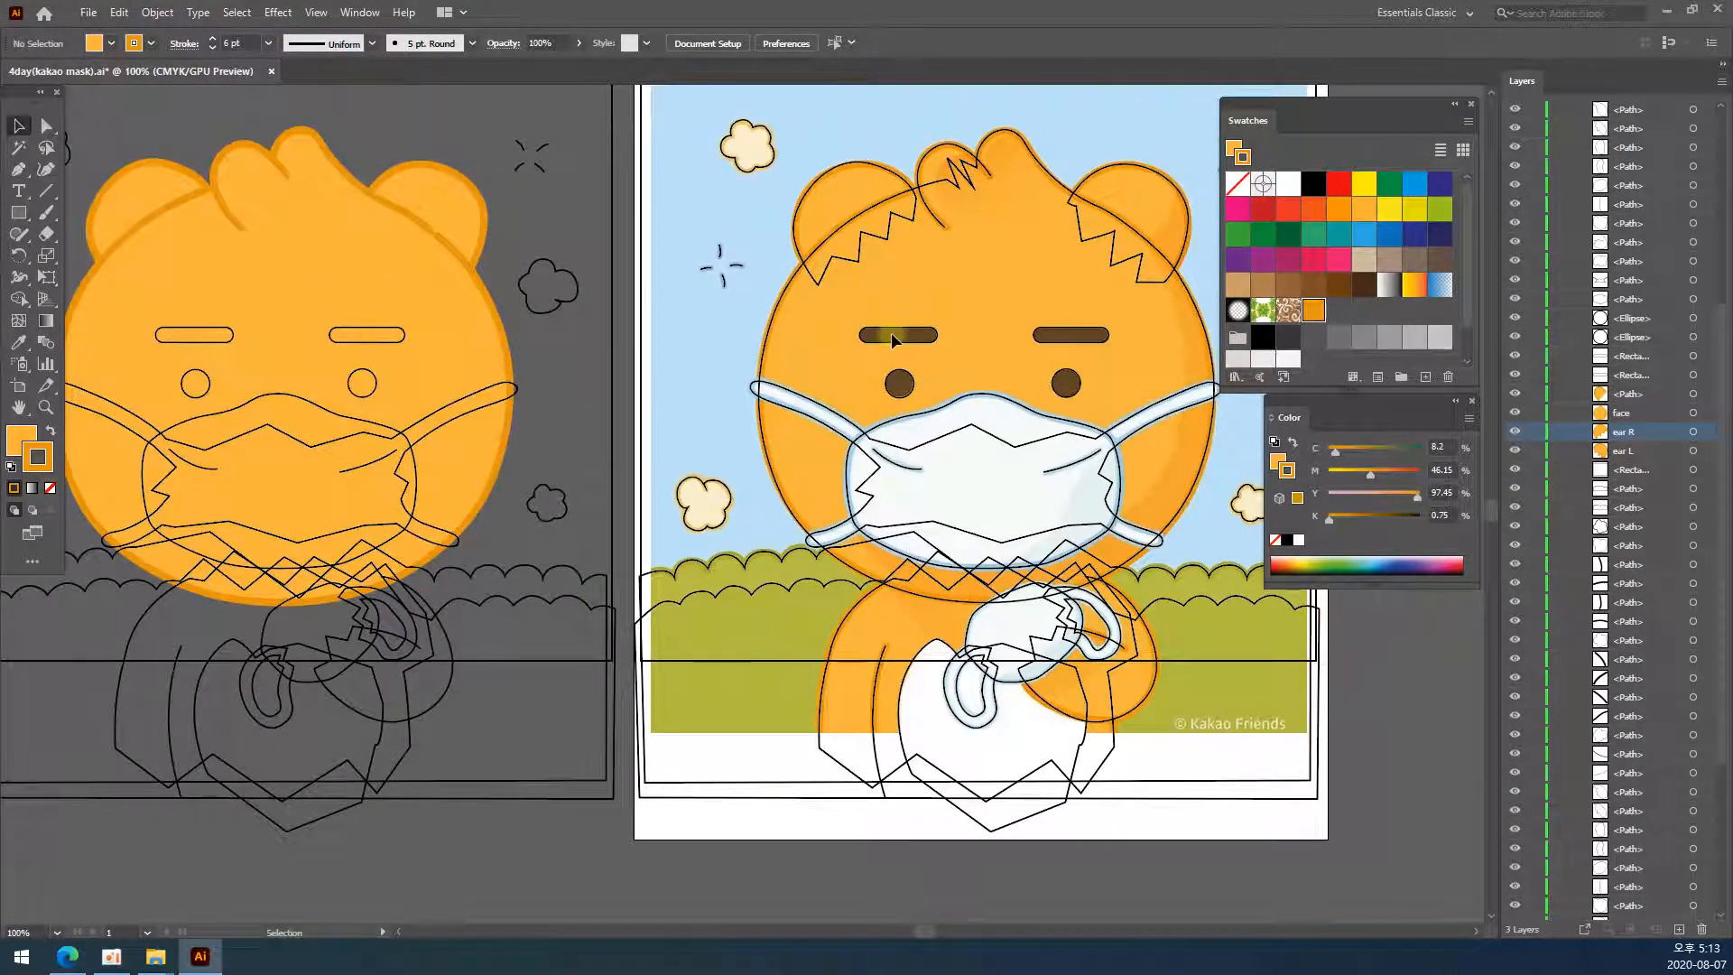
left_click_drag(629, 115, 1340, 826)
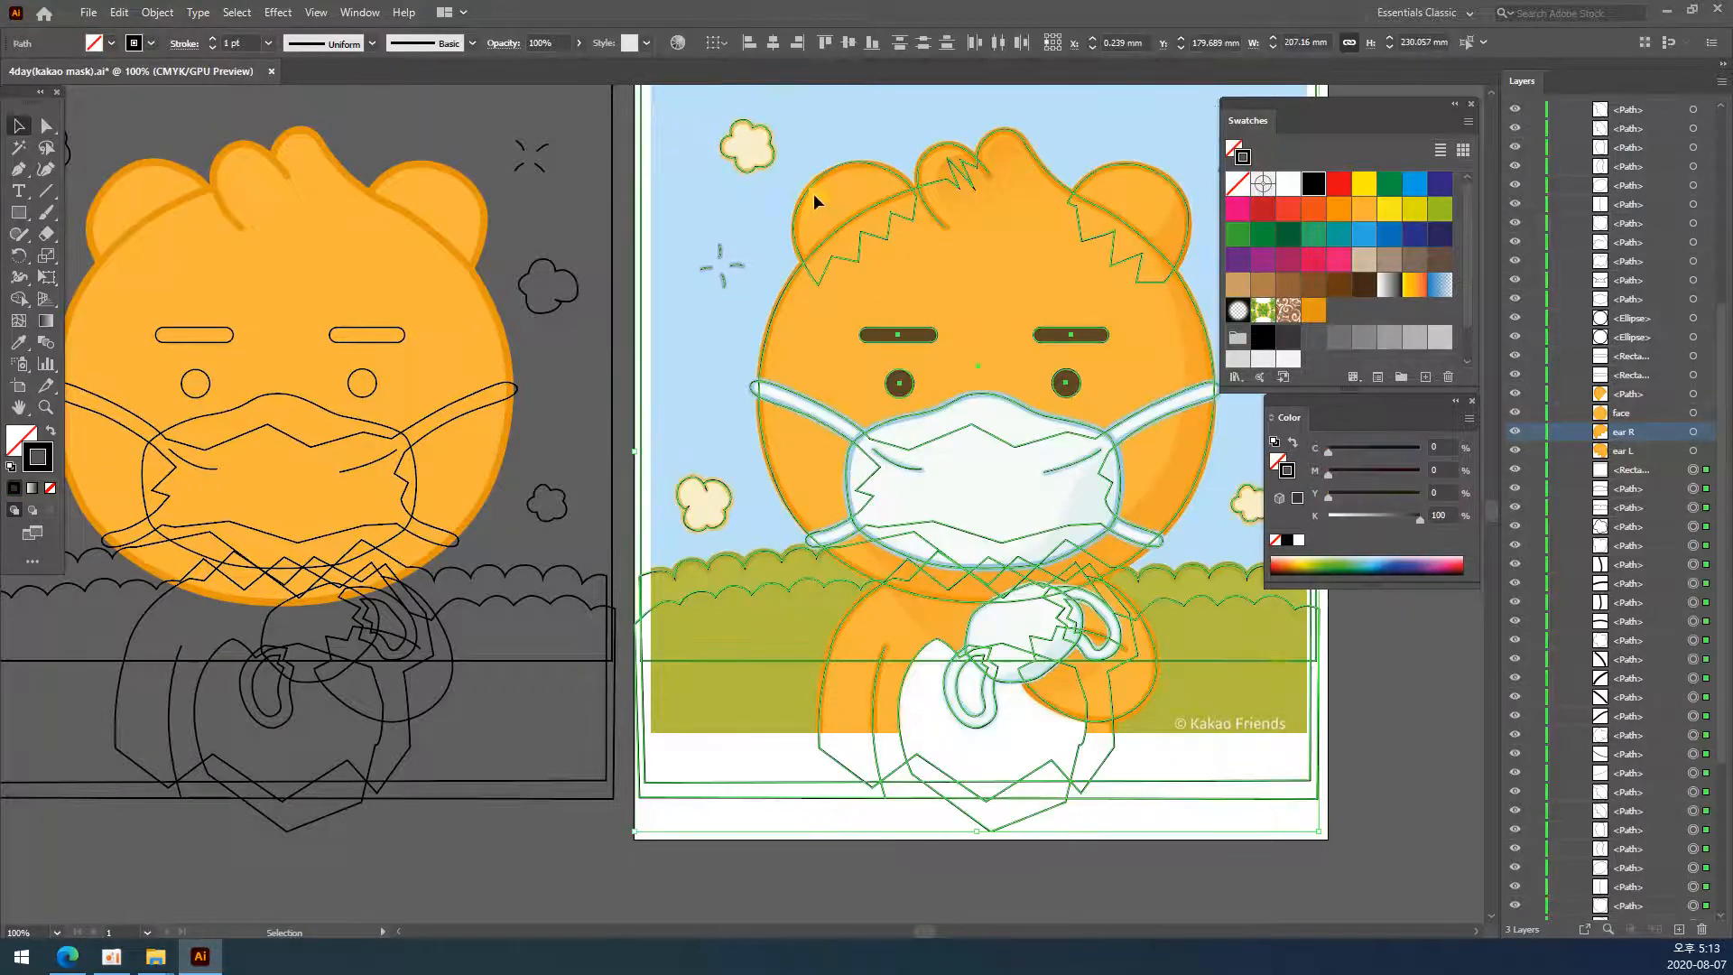
left_click_drag(642, 225, 1368, 750)
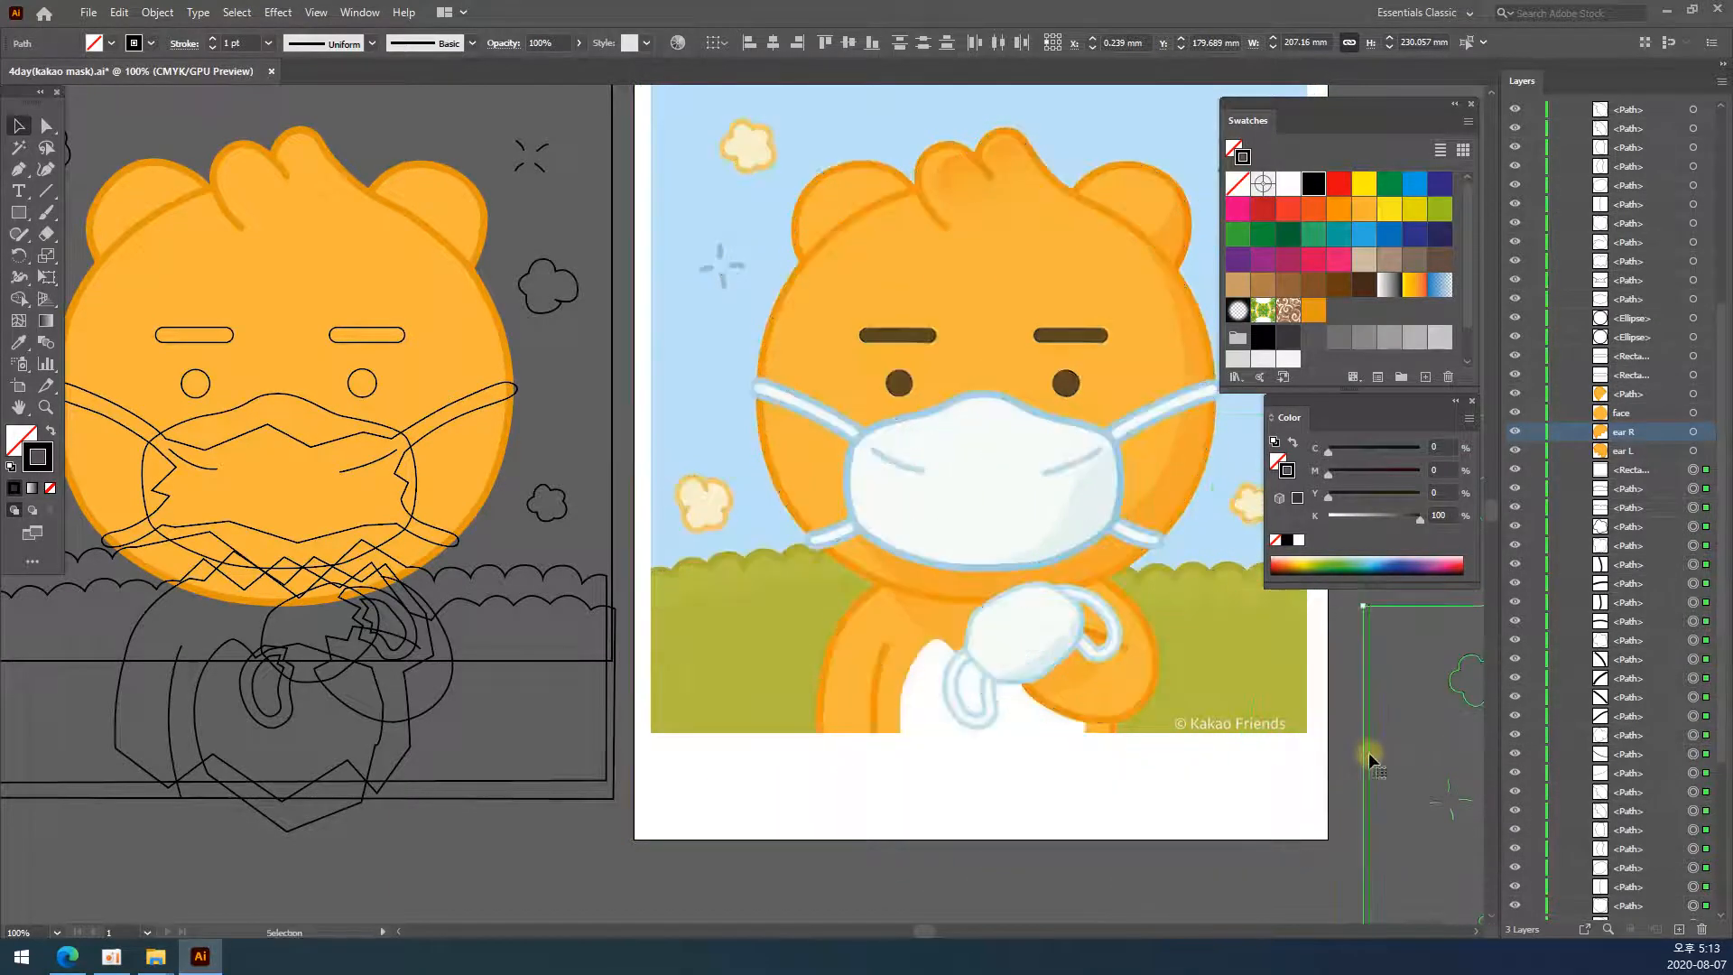
left_click(987, 809)
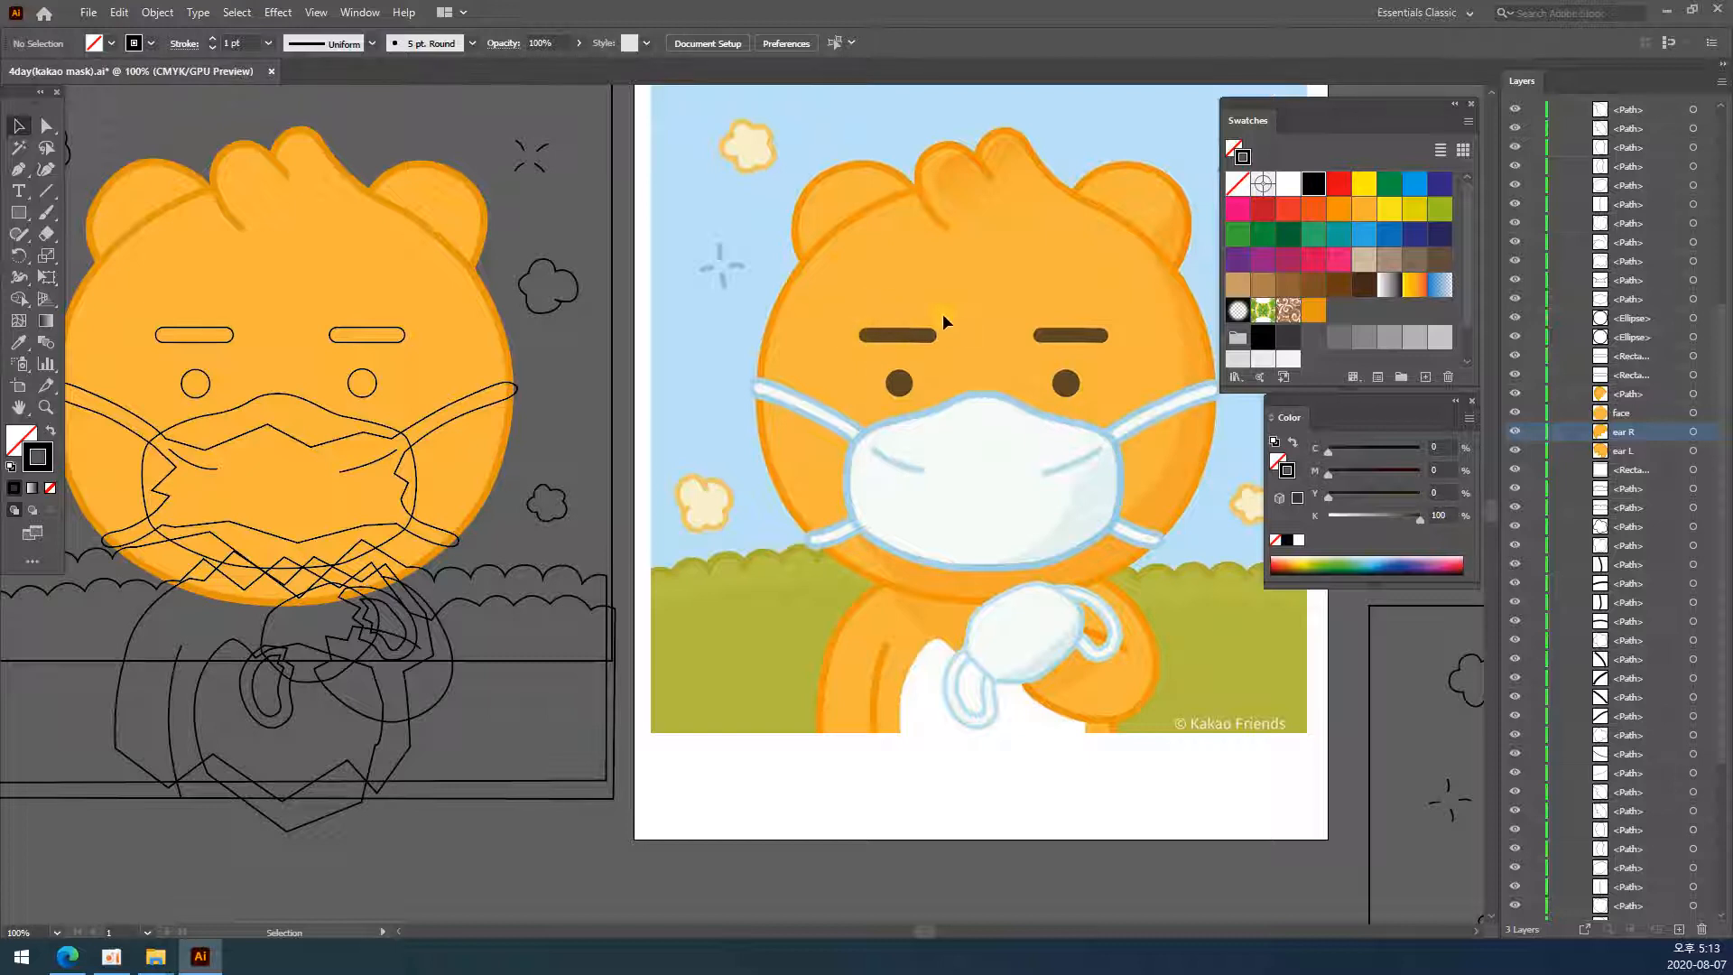
- Fill both eyebrows and both eyes with the dark brown sampled from the reference picture's eyebrow
left_click_drag(345, 395, 402, 387)
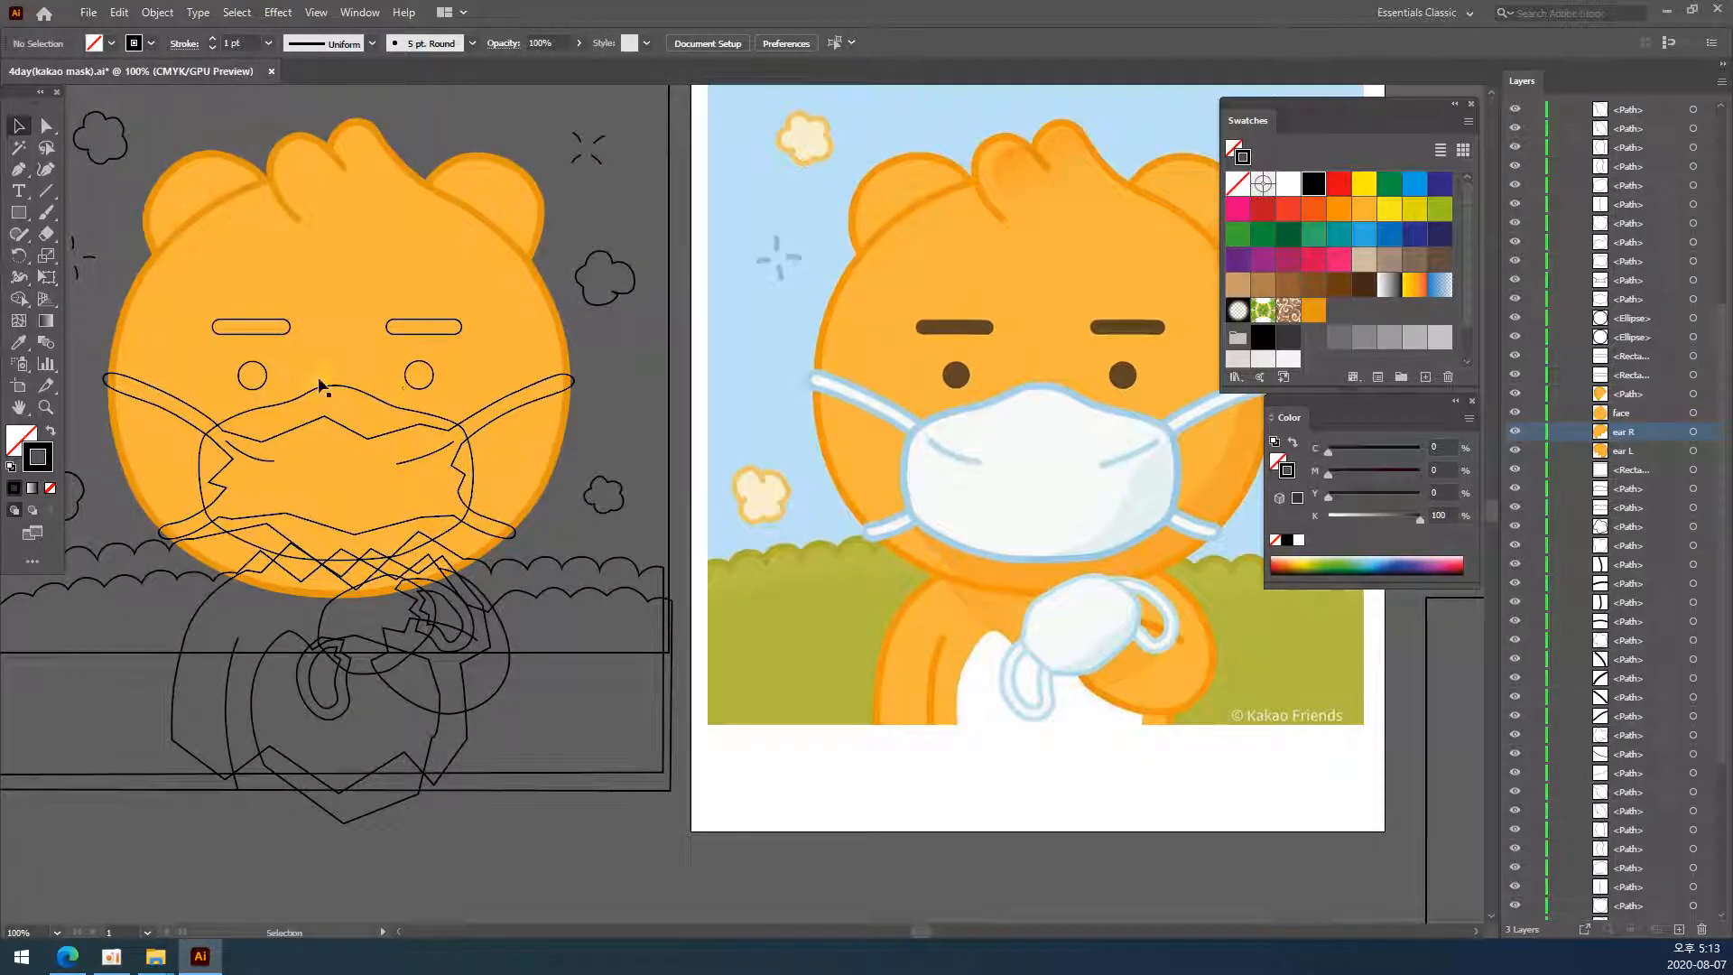
left_click(282, 334)
left_click(261, 380, "shift")
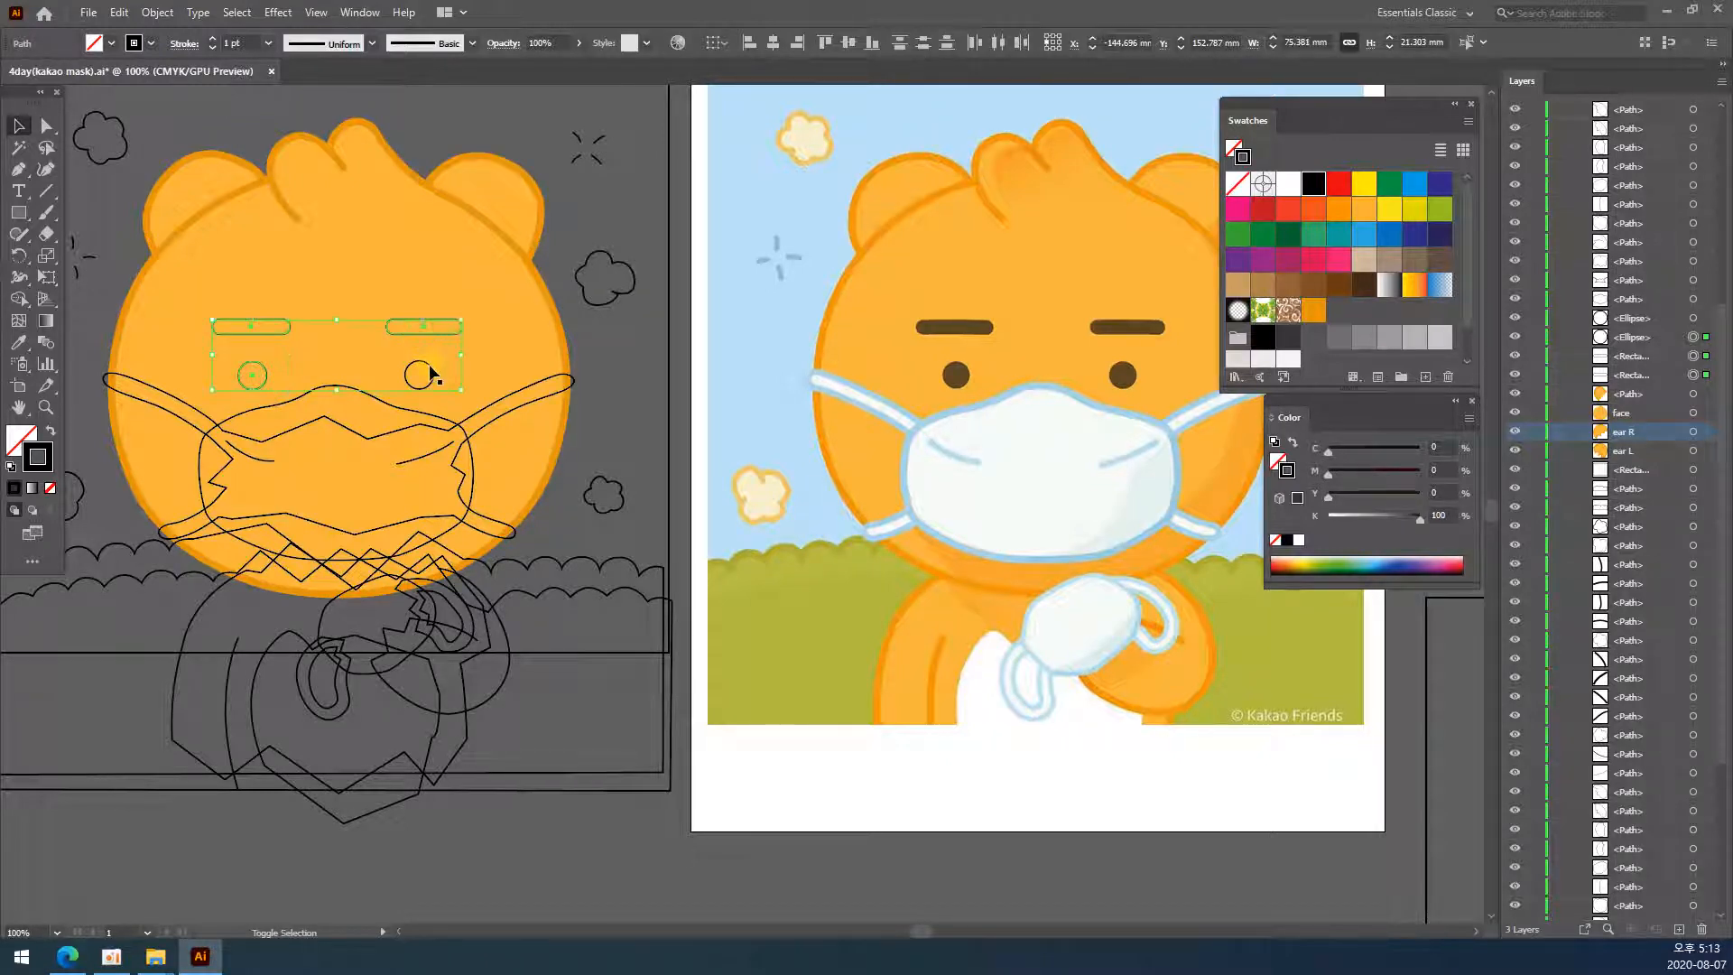
left_click(427, 369, "shift")
left_click(19, 345)
left_click(966, 322)
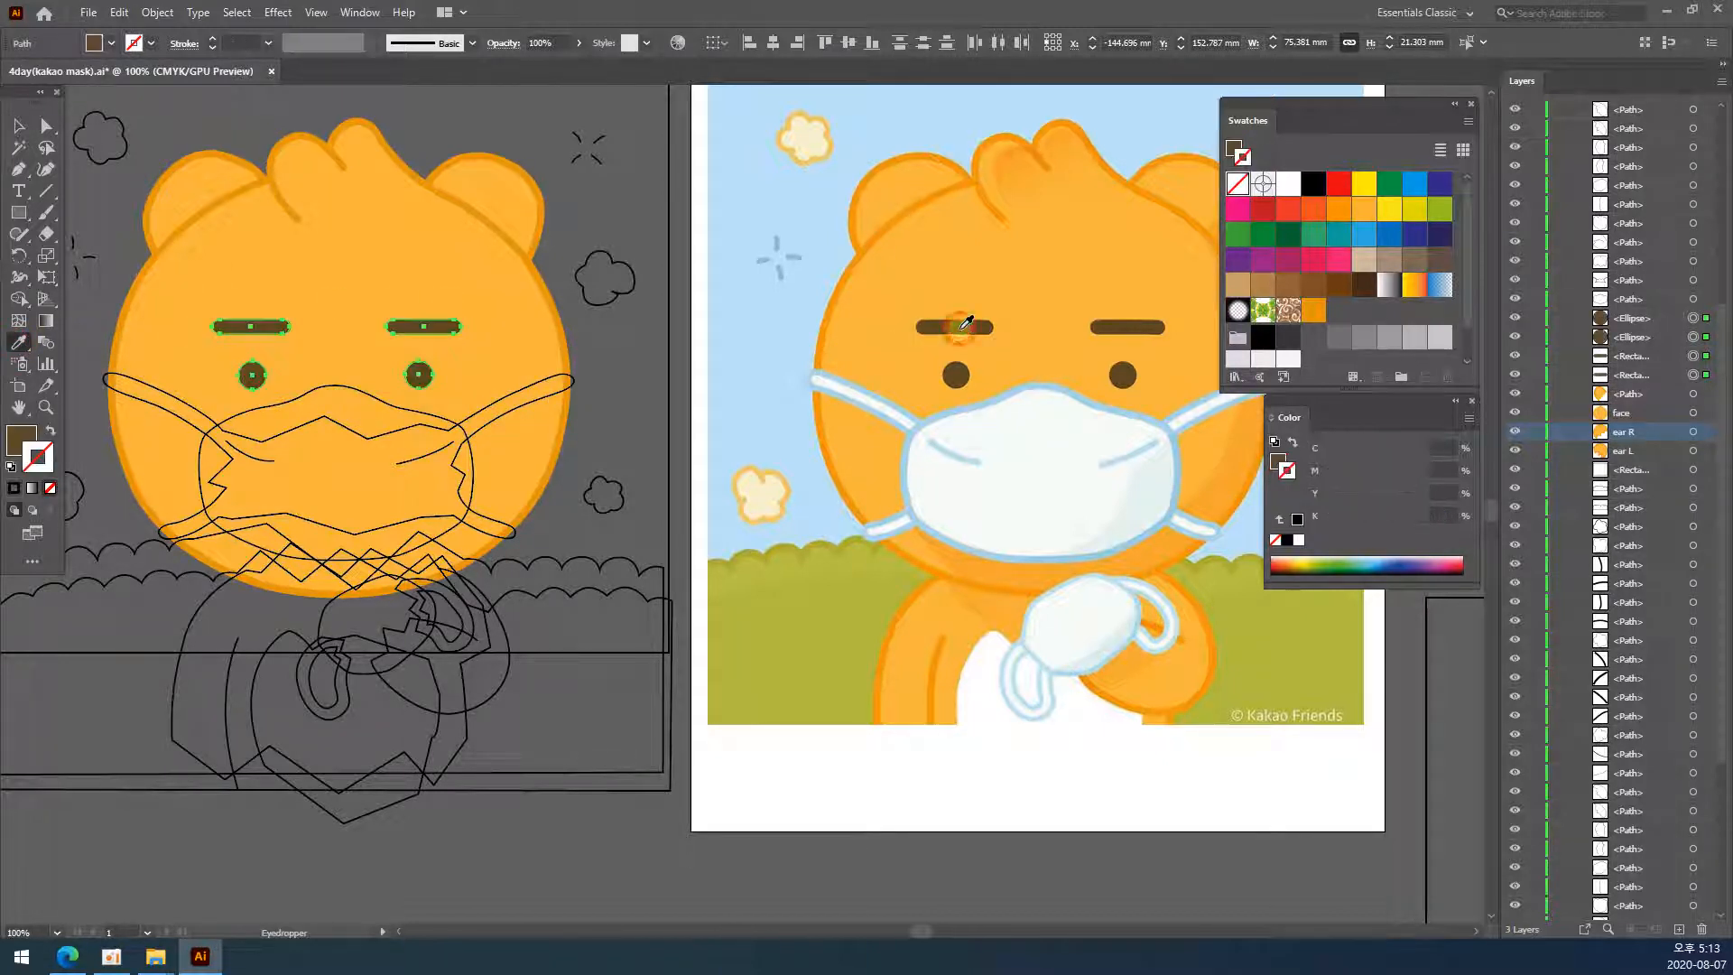
left_click(15, 127)
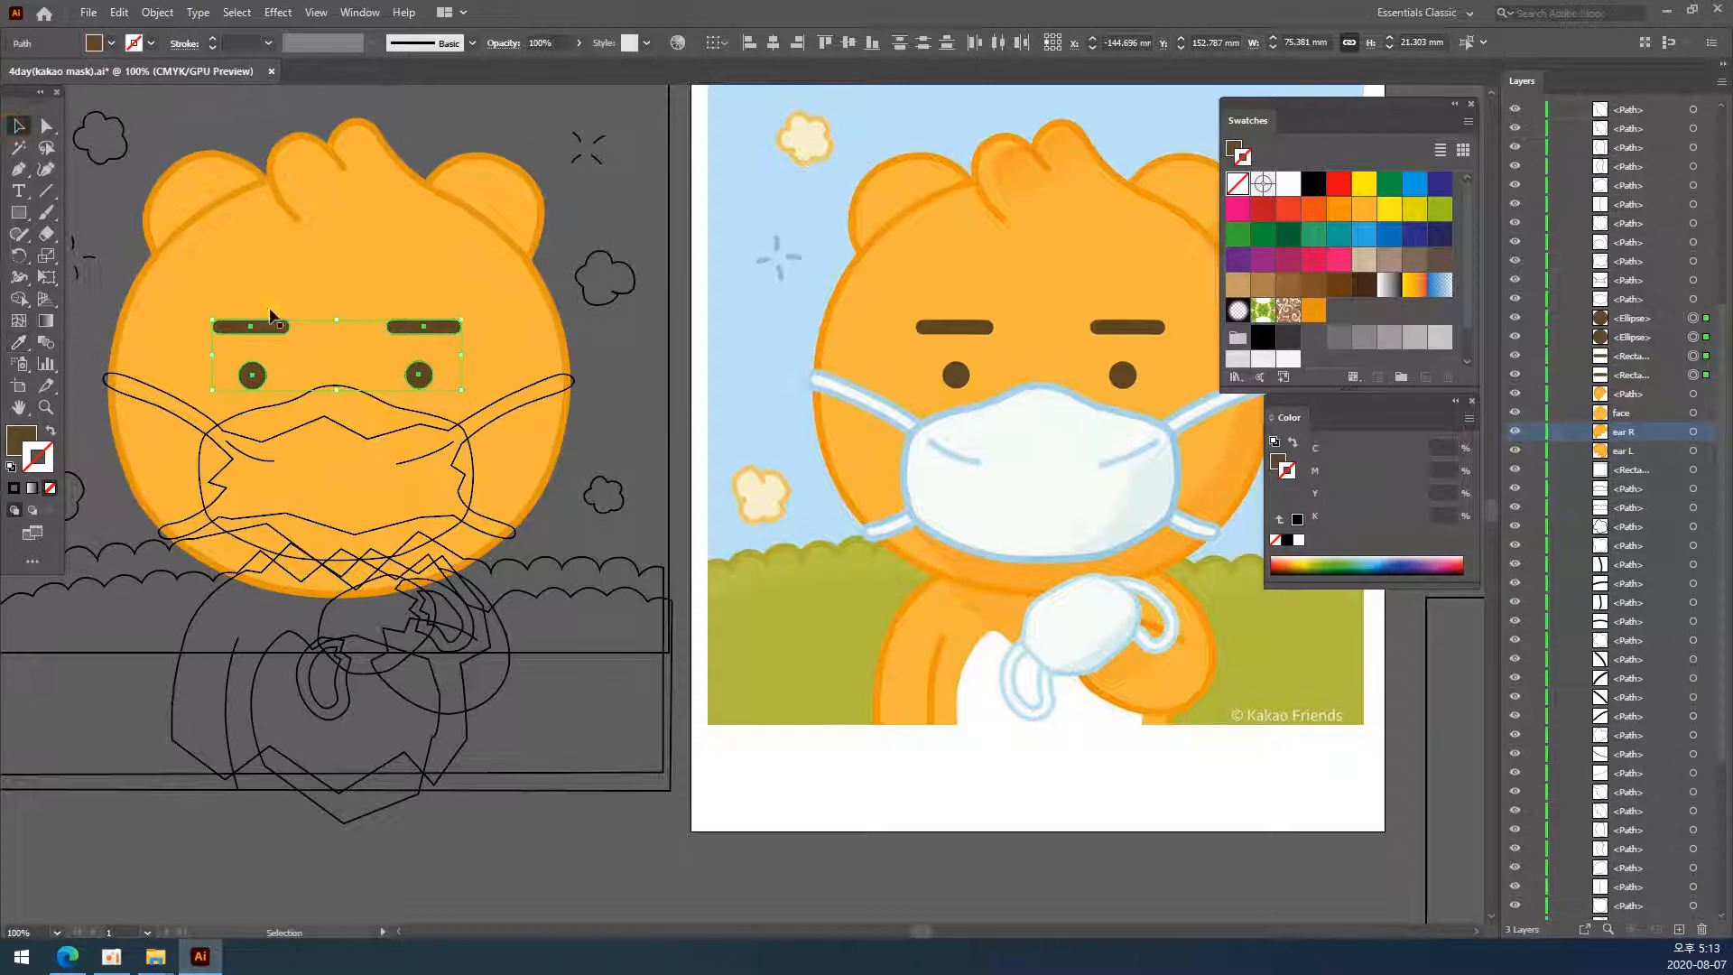
left_click(681, 356)
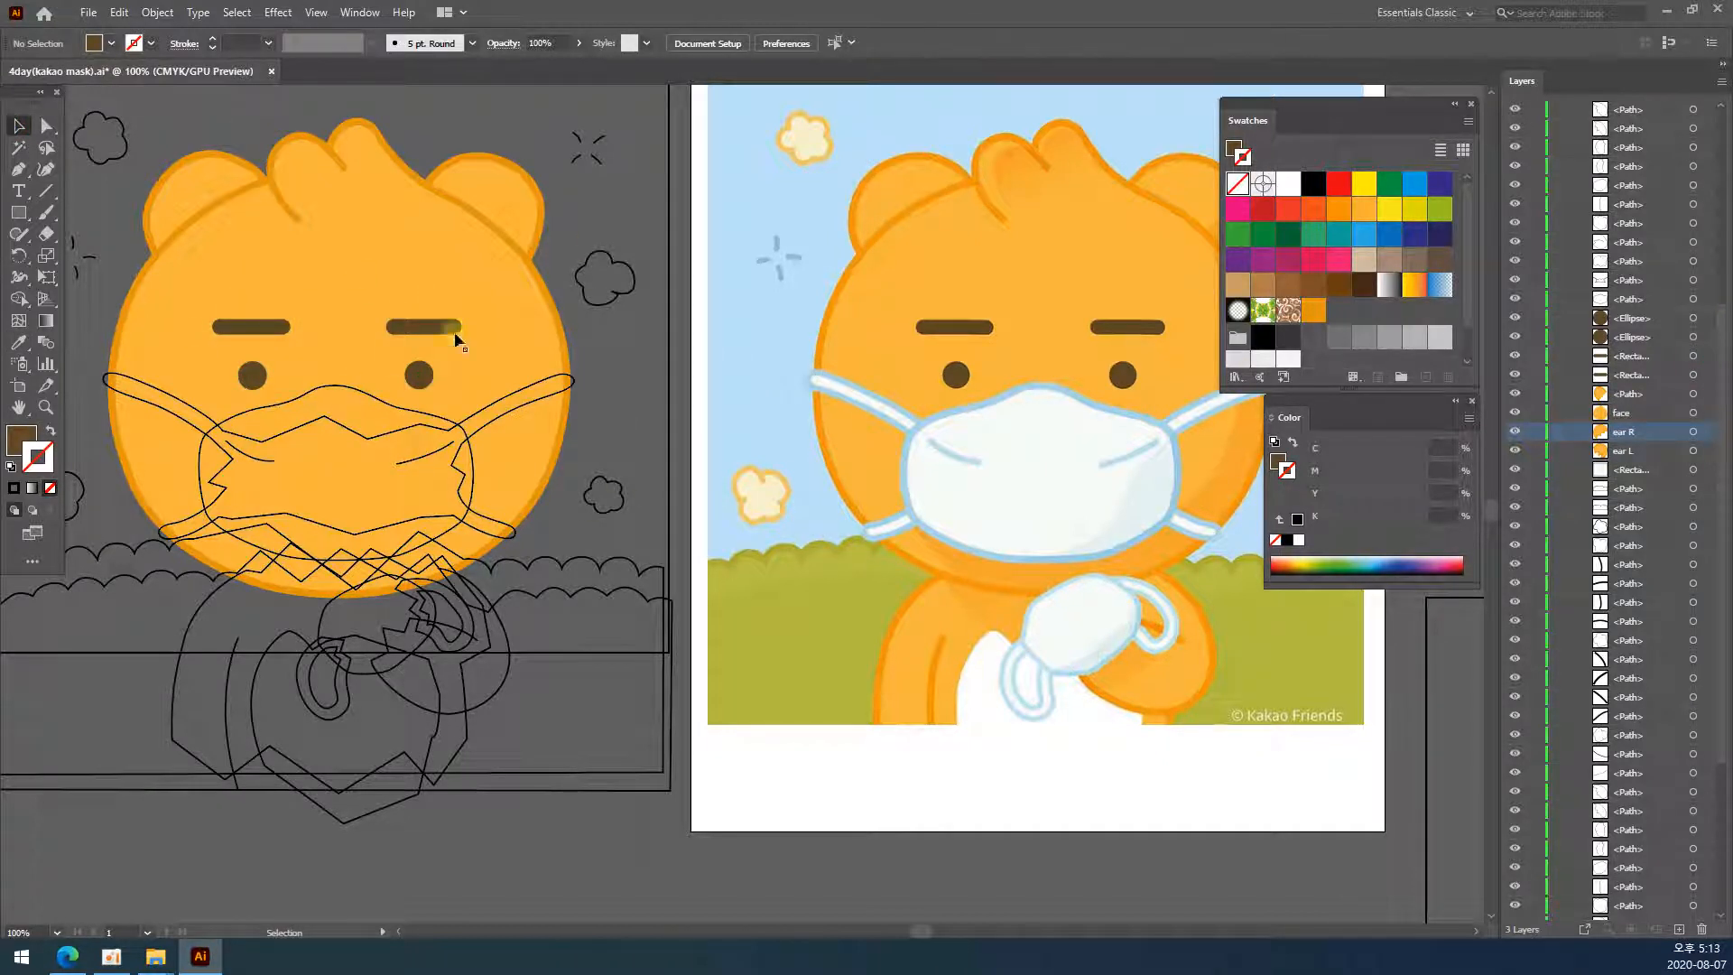
- Fill the main mask shape on the face with the off-white sampled from the reference picture's mask
left_click_drag(708, 532, 753, 521)
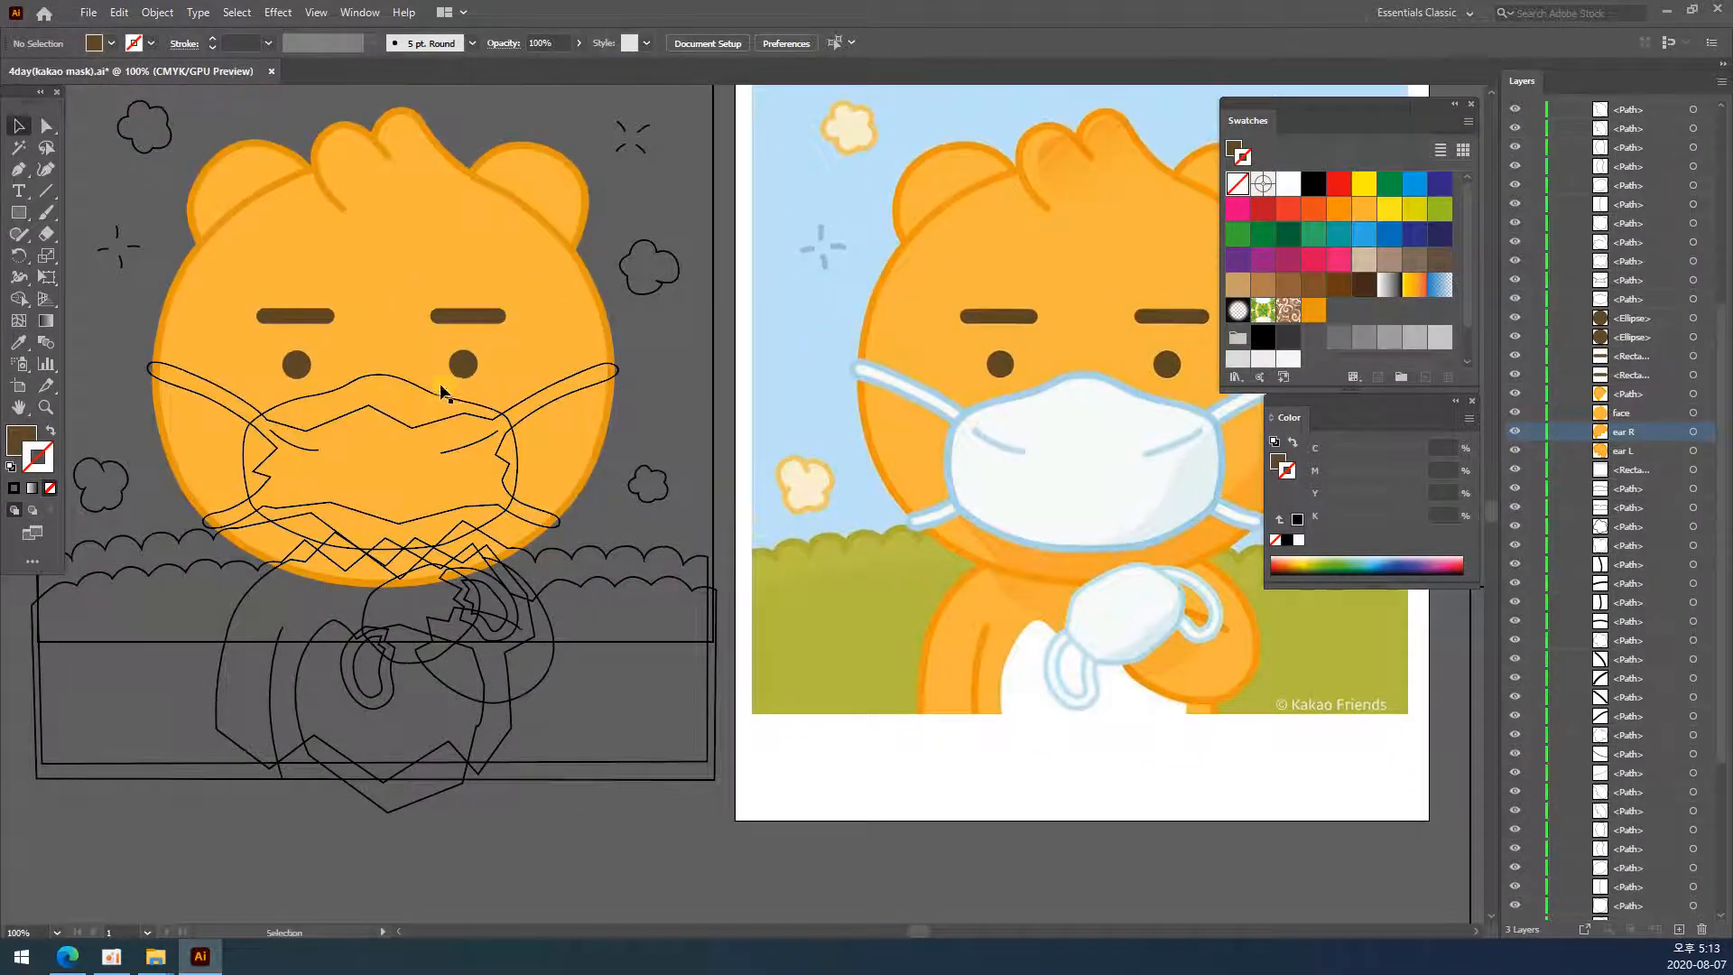
left_click(443, 403)
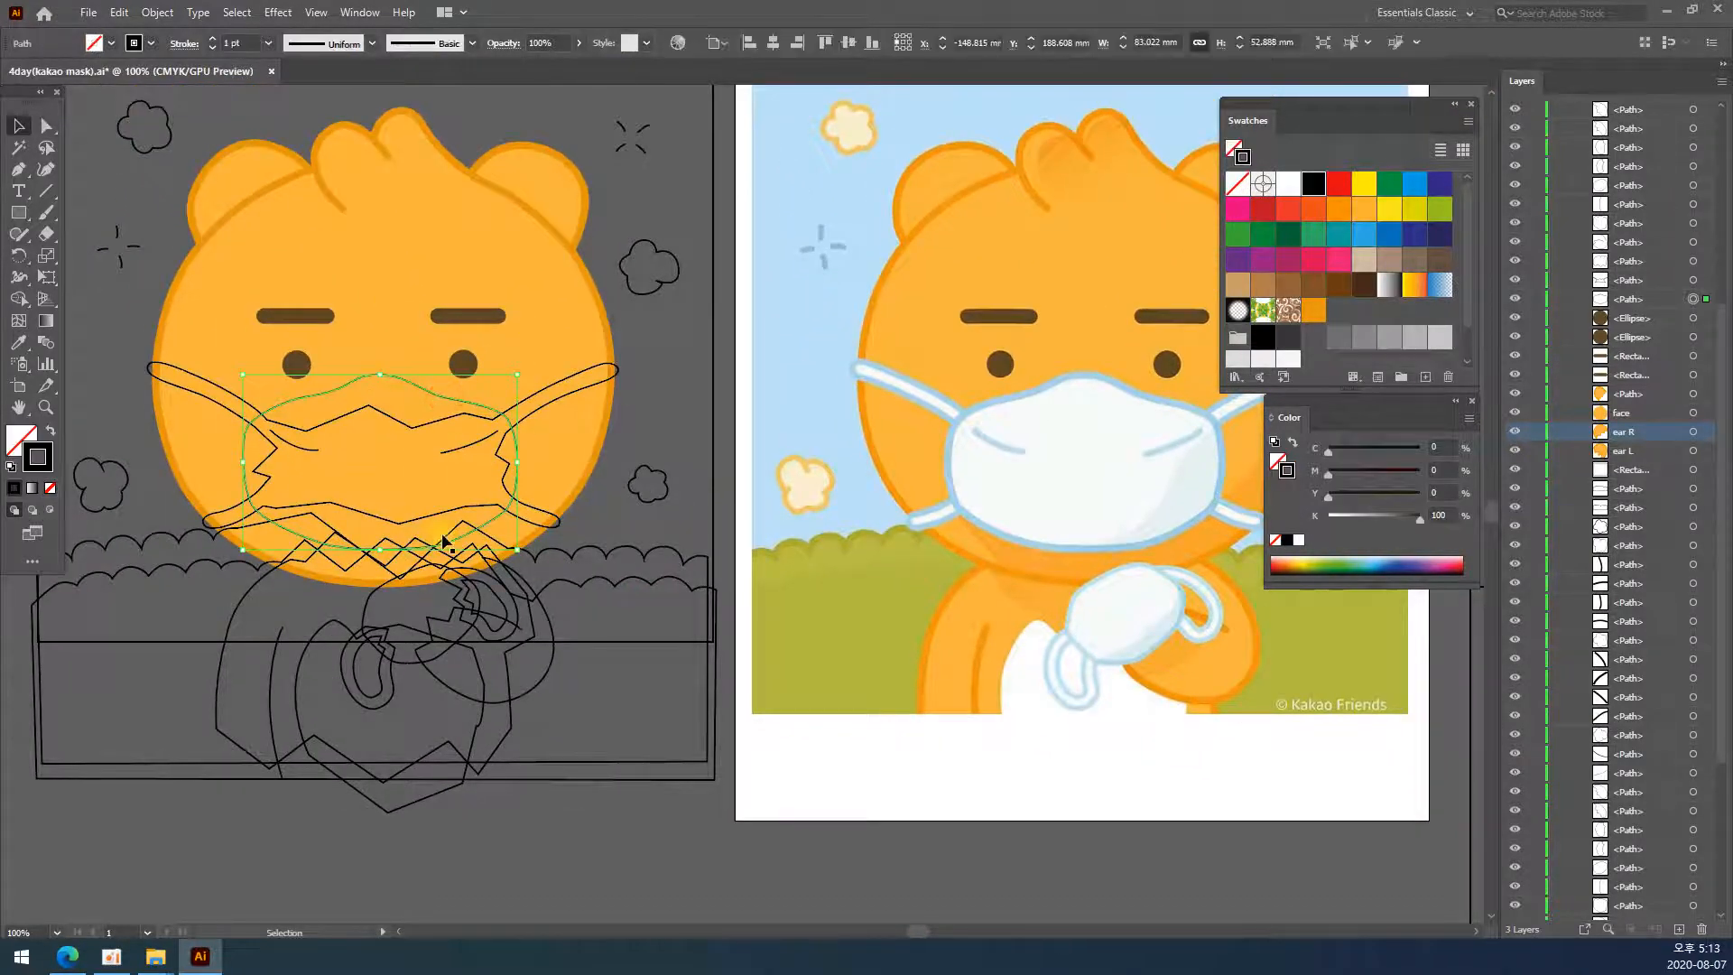
left_click(19, 342)
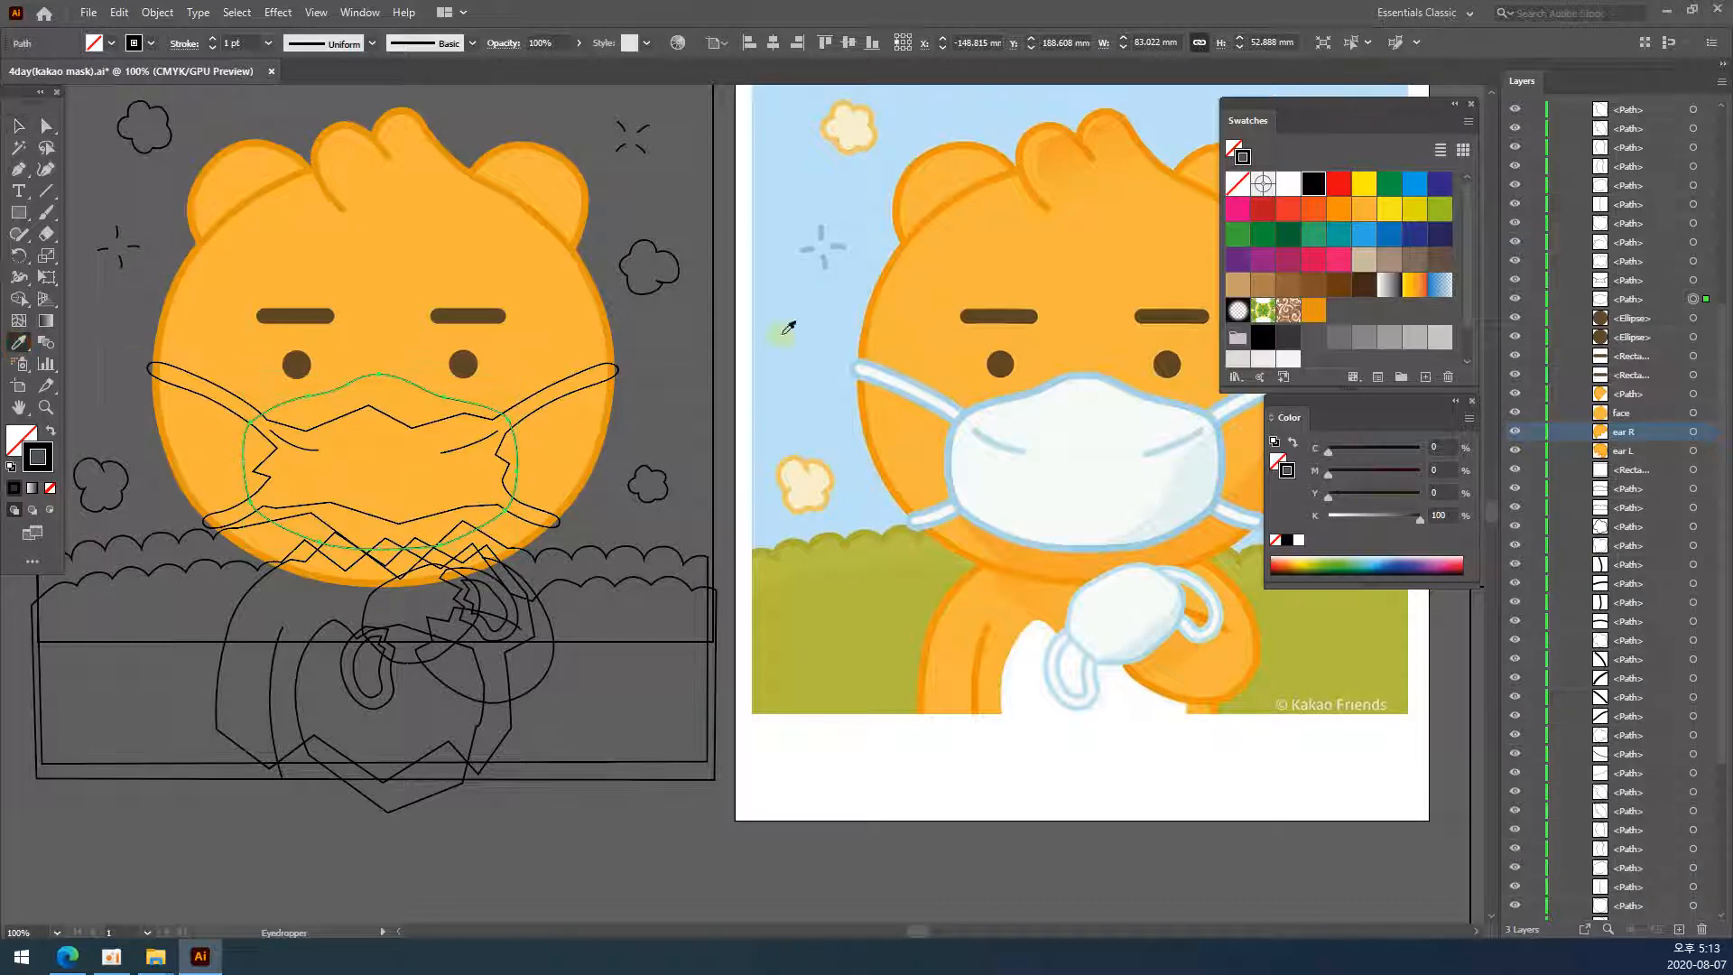
left_click(1063, 399)
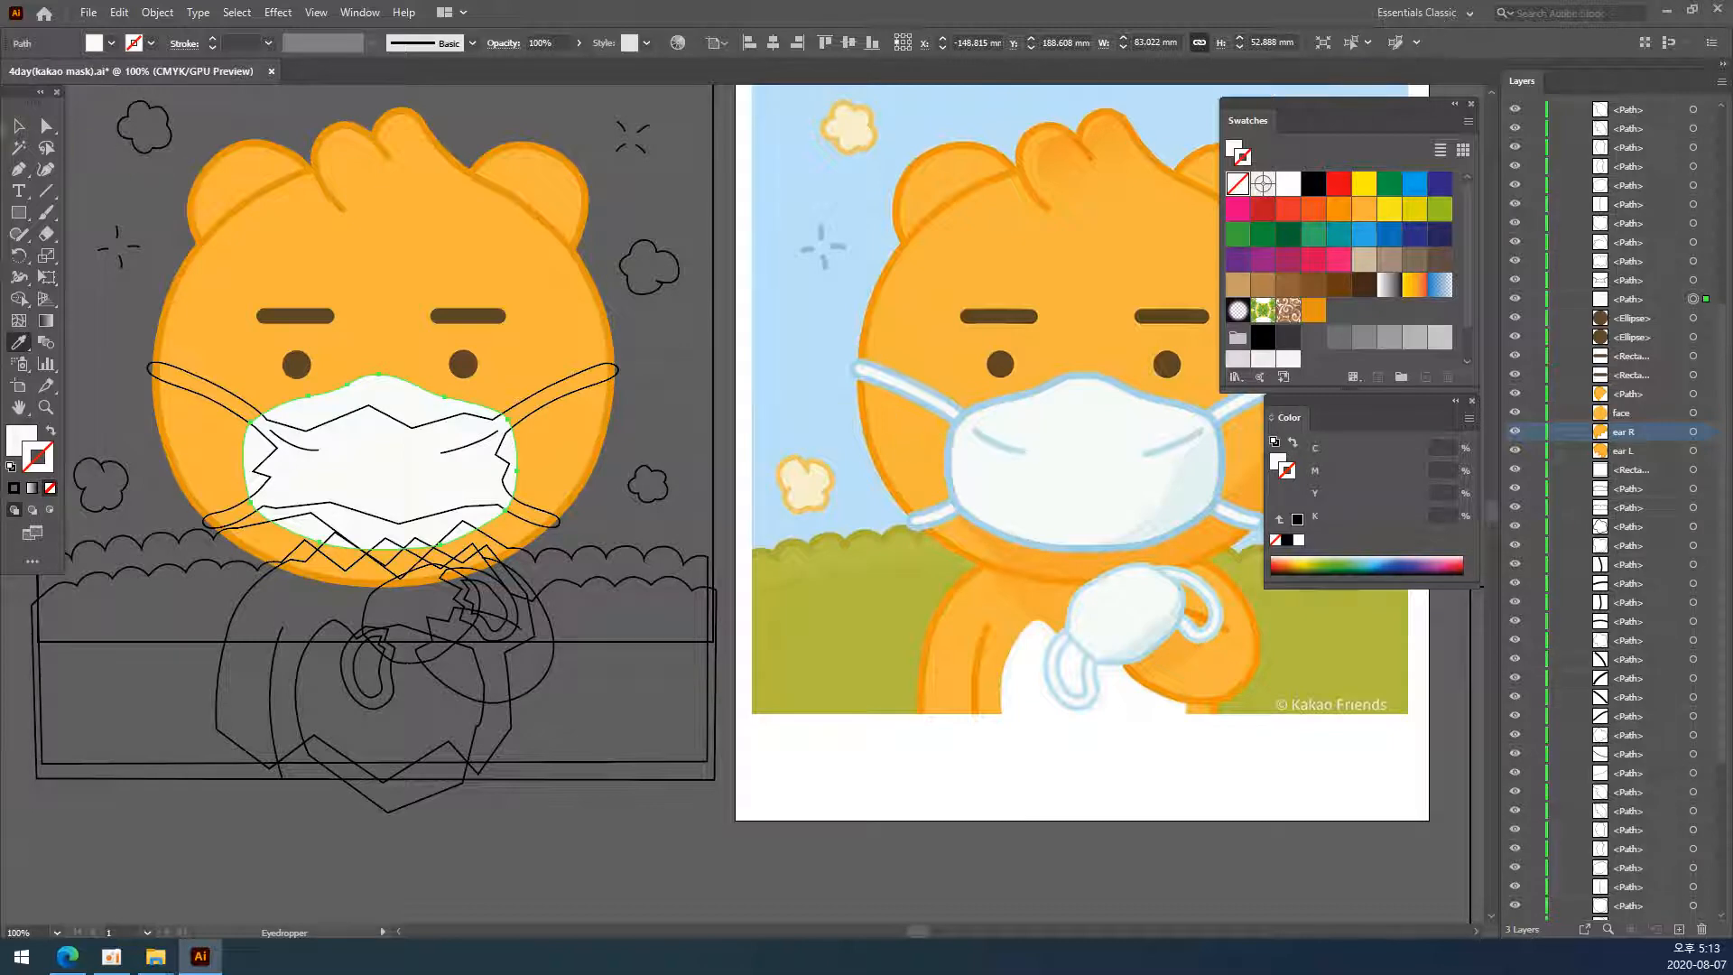
left_click(19, 125)
- Sample the light blue of the mask's outline in the reference picture and save it as a new swatch
key("z")
left_click(1002, 436)
left_click(841, 498)
left_click(842, 498)
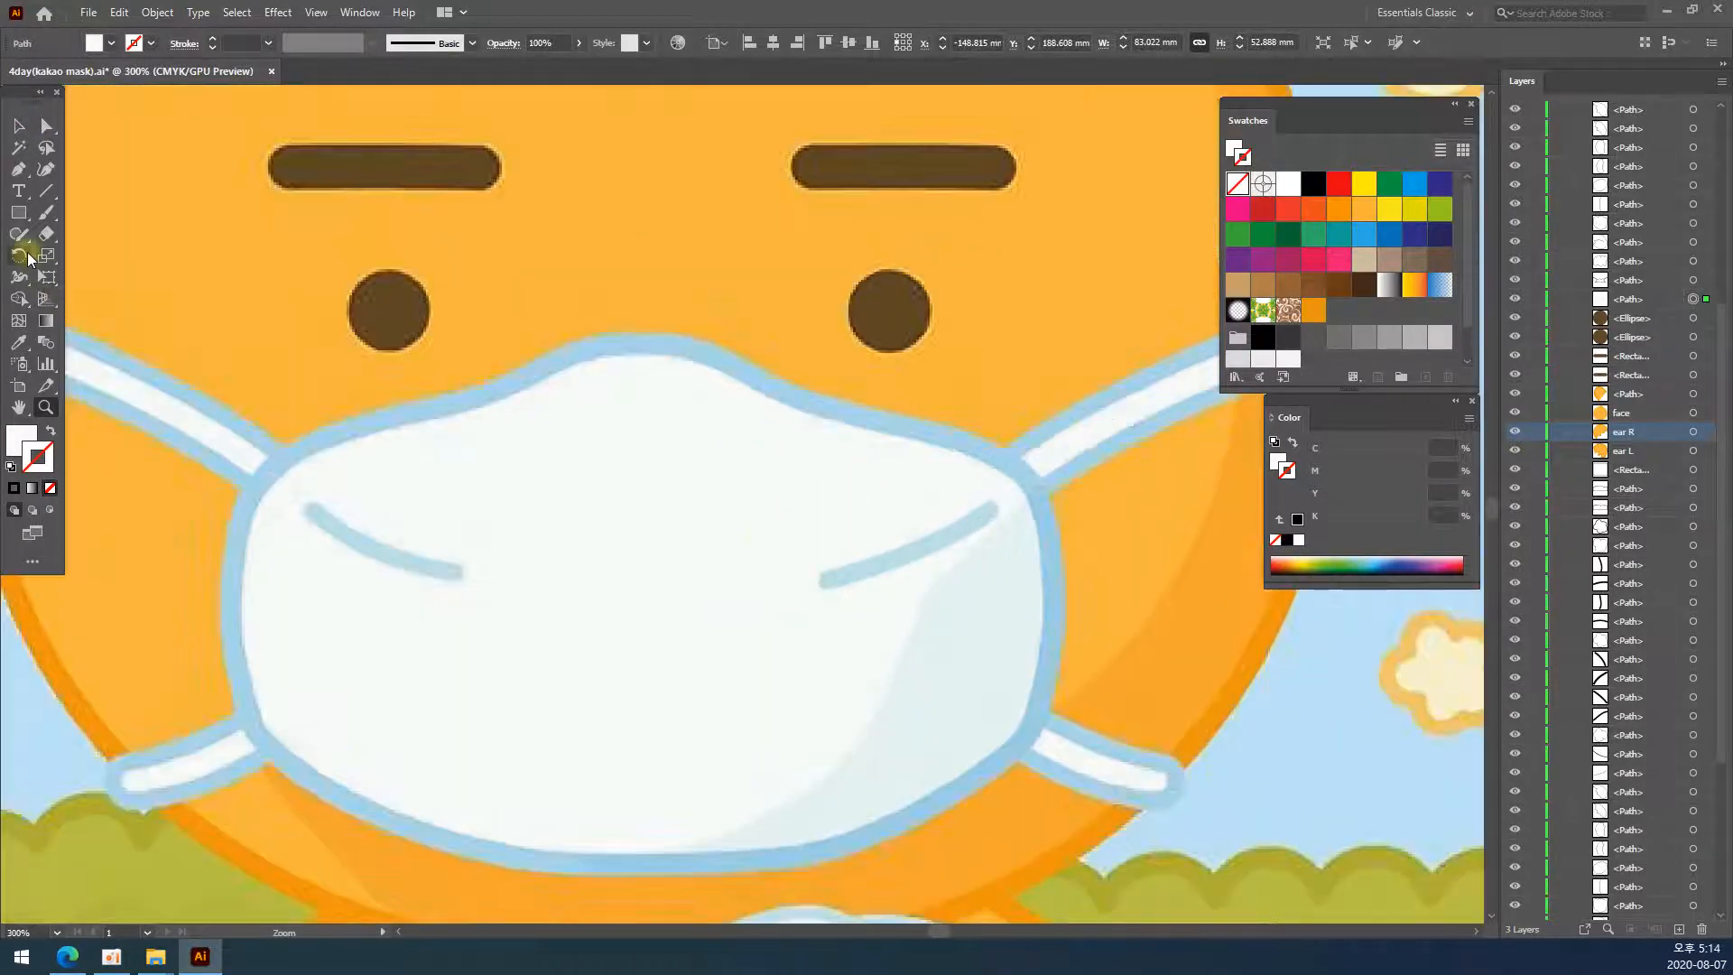
left_click(19, 342)
left_click(376, 417)
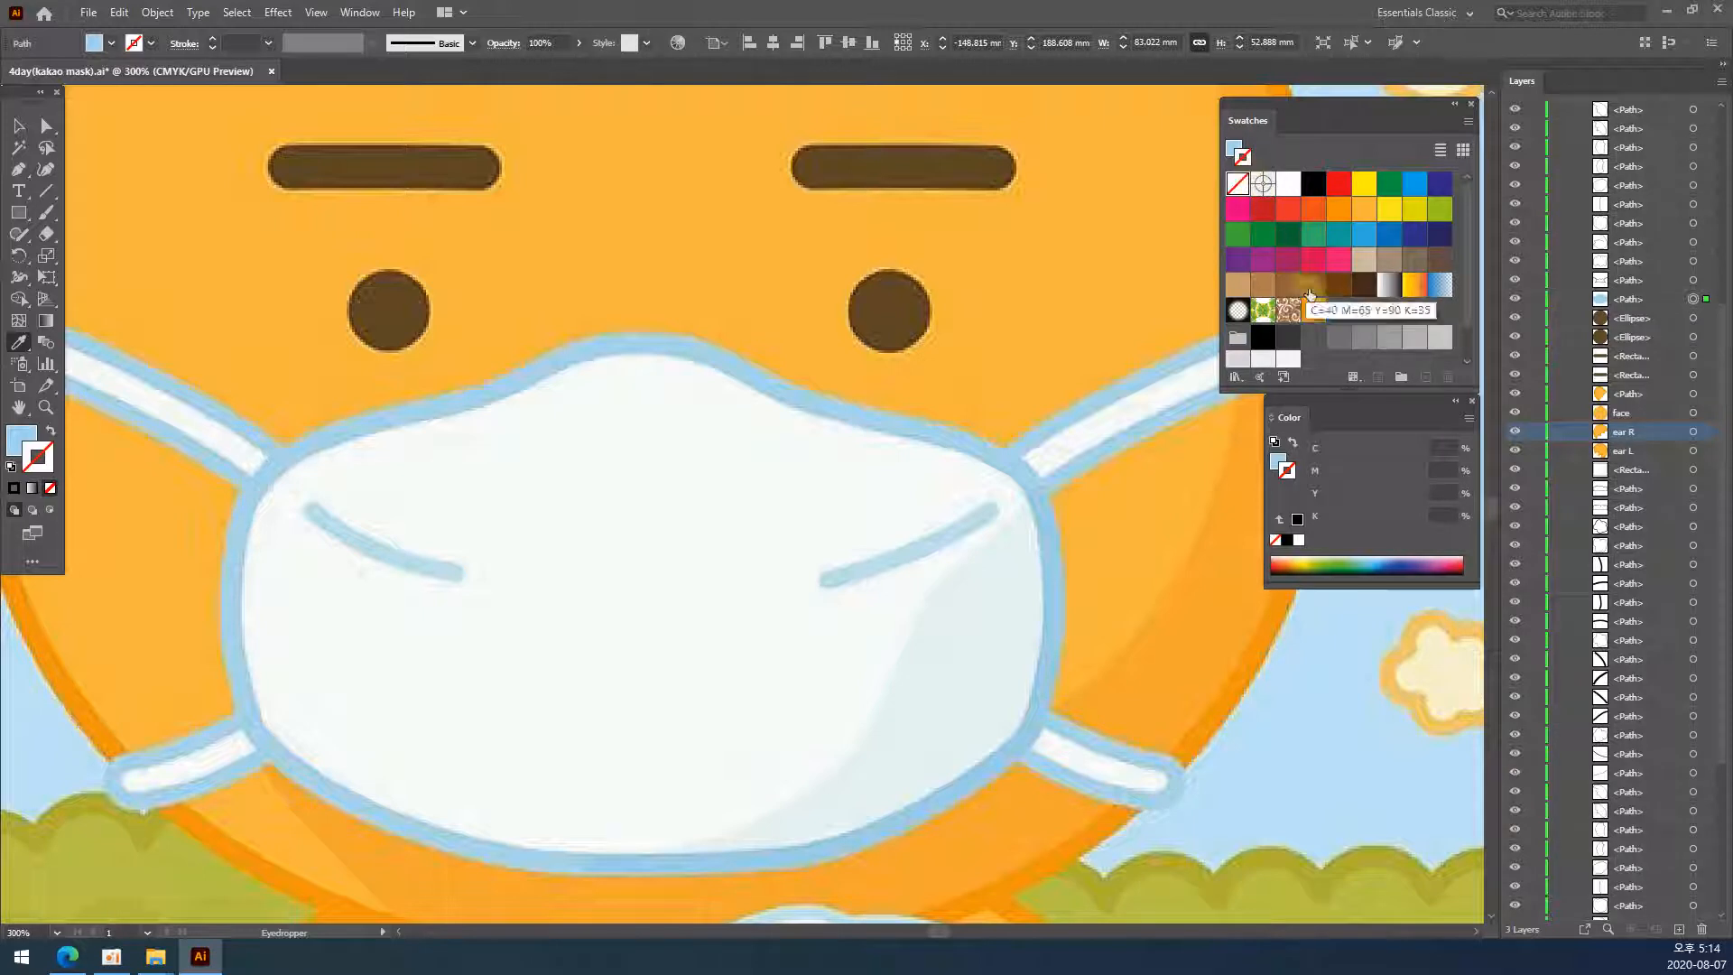
left_click(1234, 148)
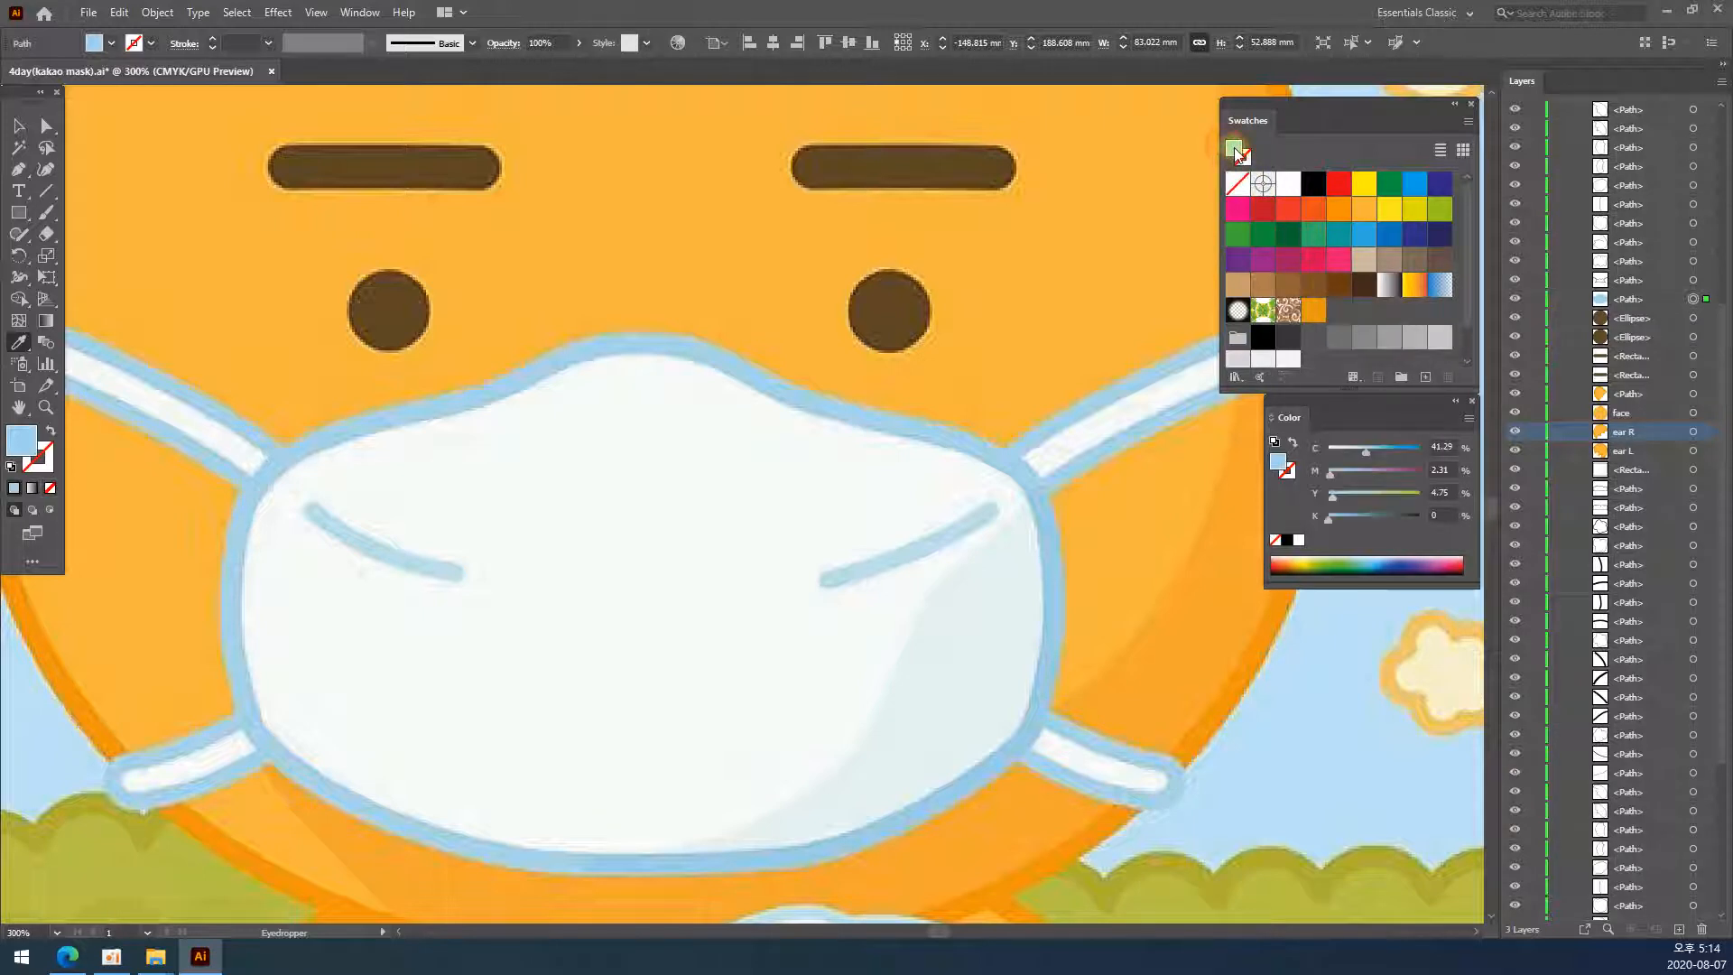
left_click_drag(1233, 147, 1337, 312)
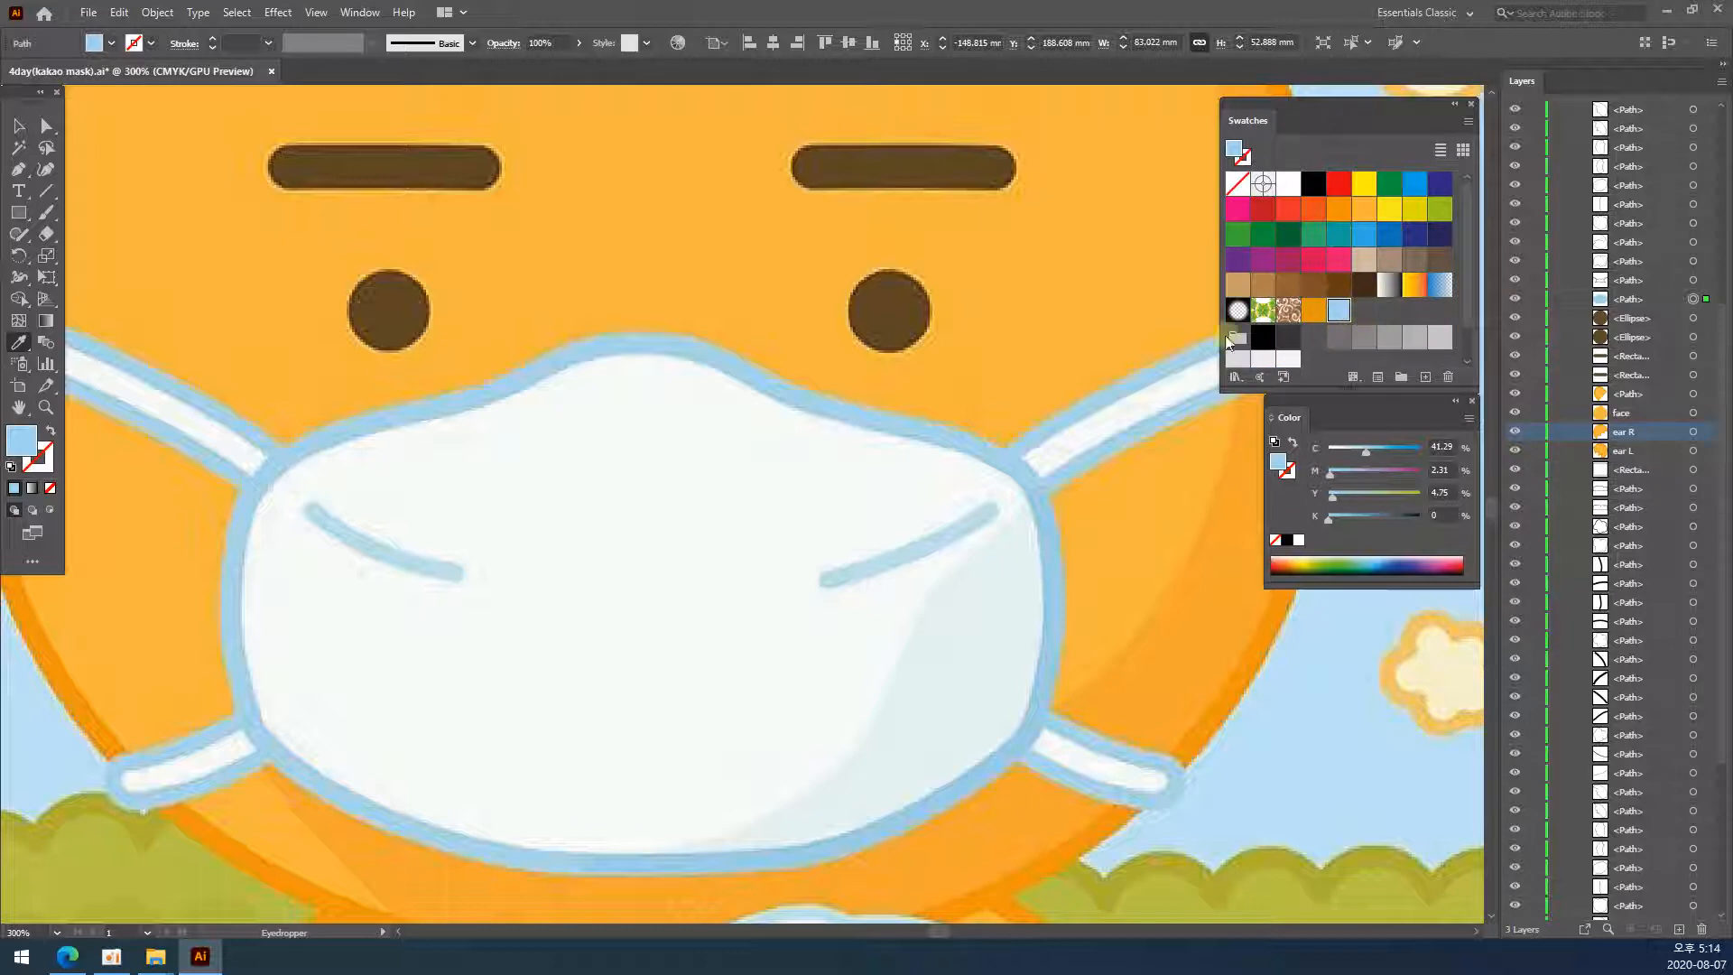
- Fill the main mask shape on the face with the off-white sampled from the reference picture's mask
key("z")
left_click(302, 502, "alt")
left_click(289, 515, "alt")
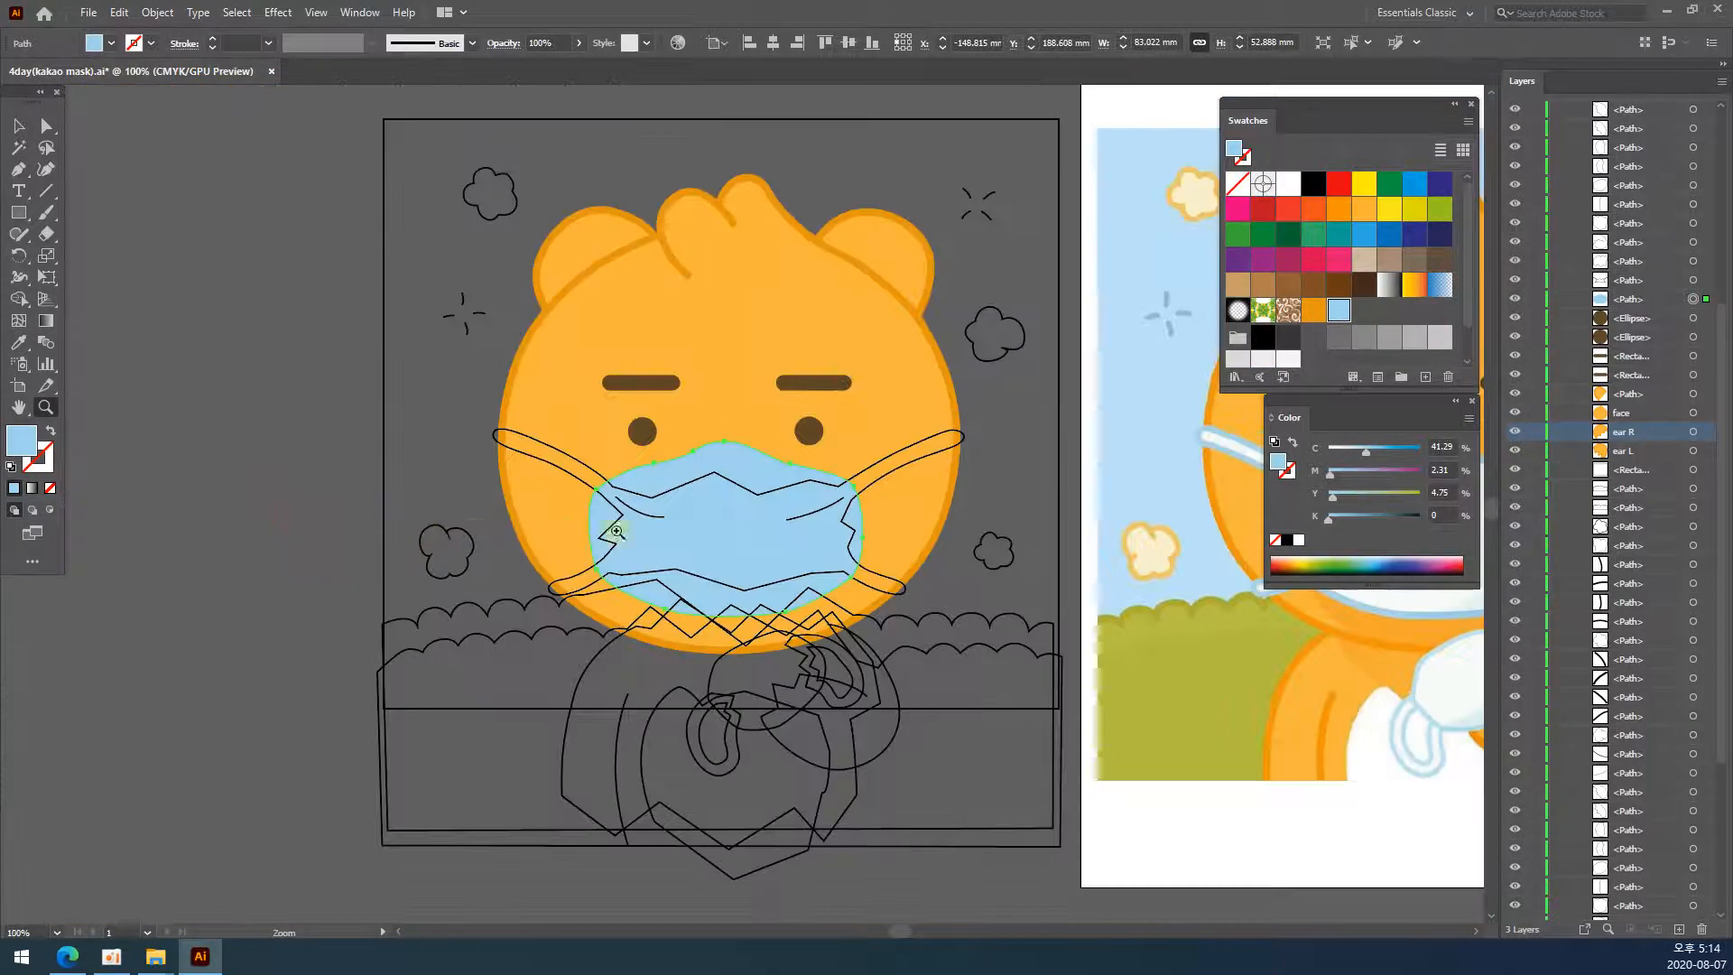
left_click_drag(978, 529, 549, 505)
key("v")
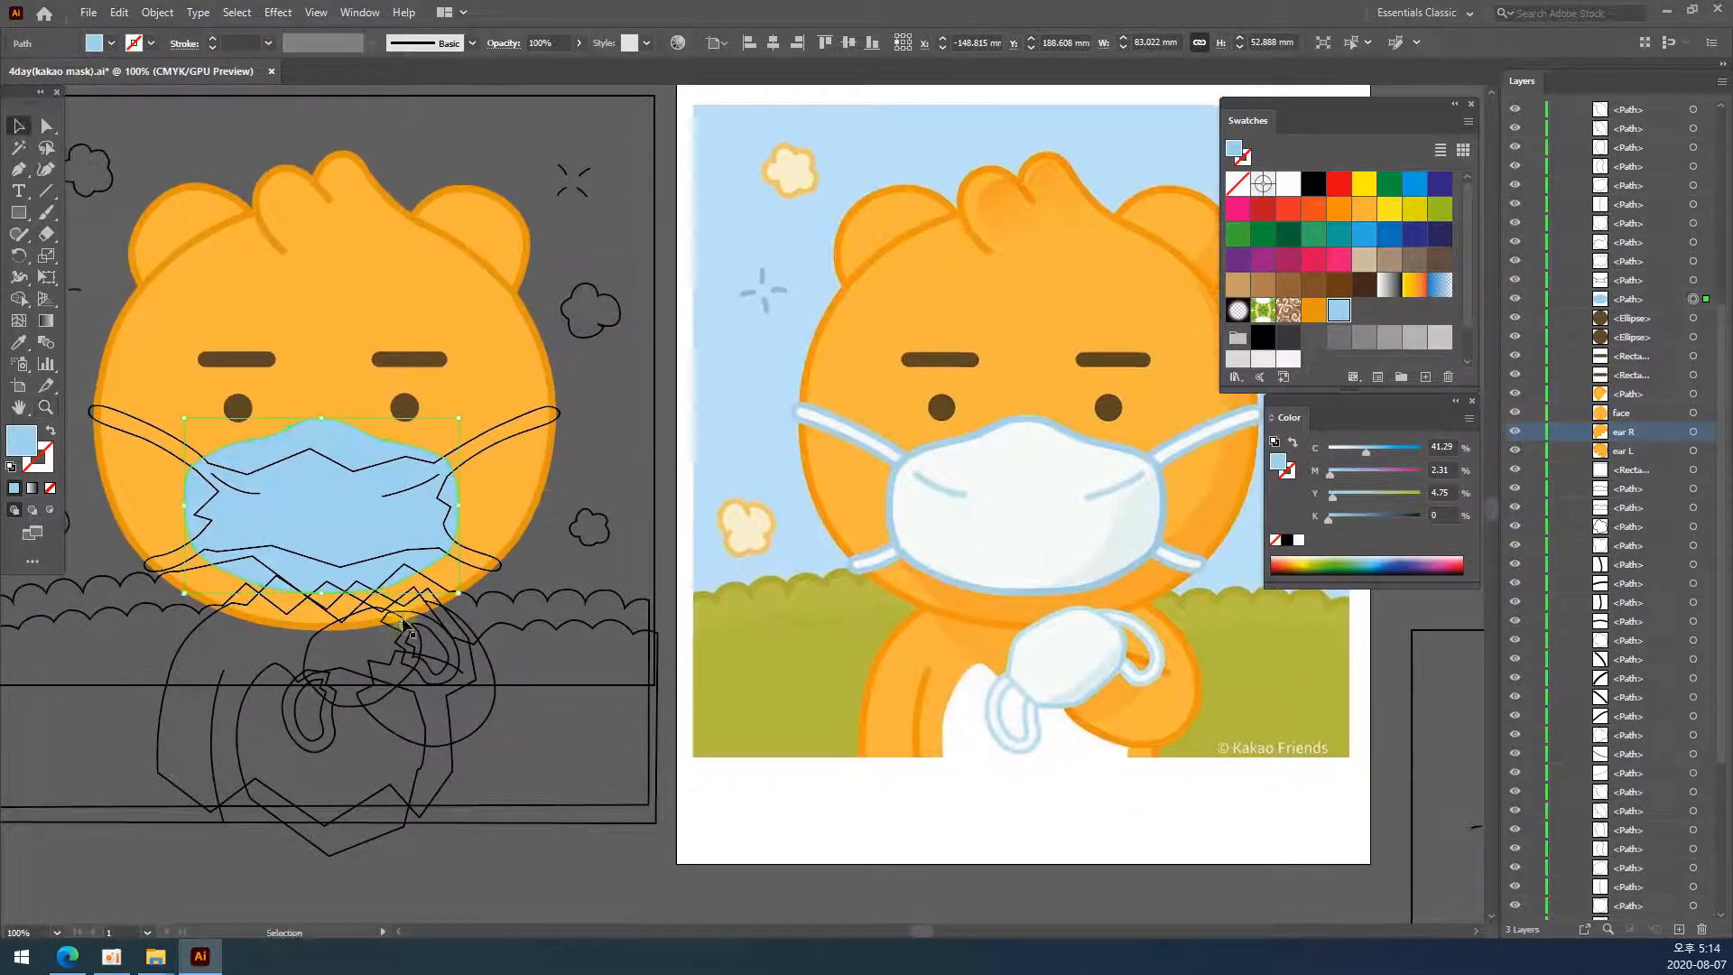
left_click(18, 343)
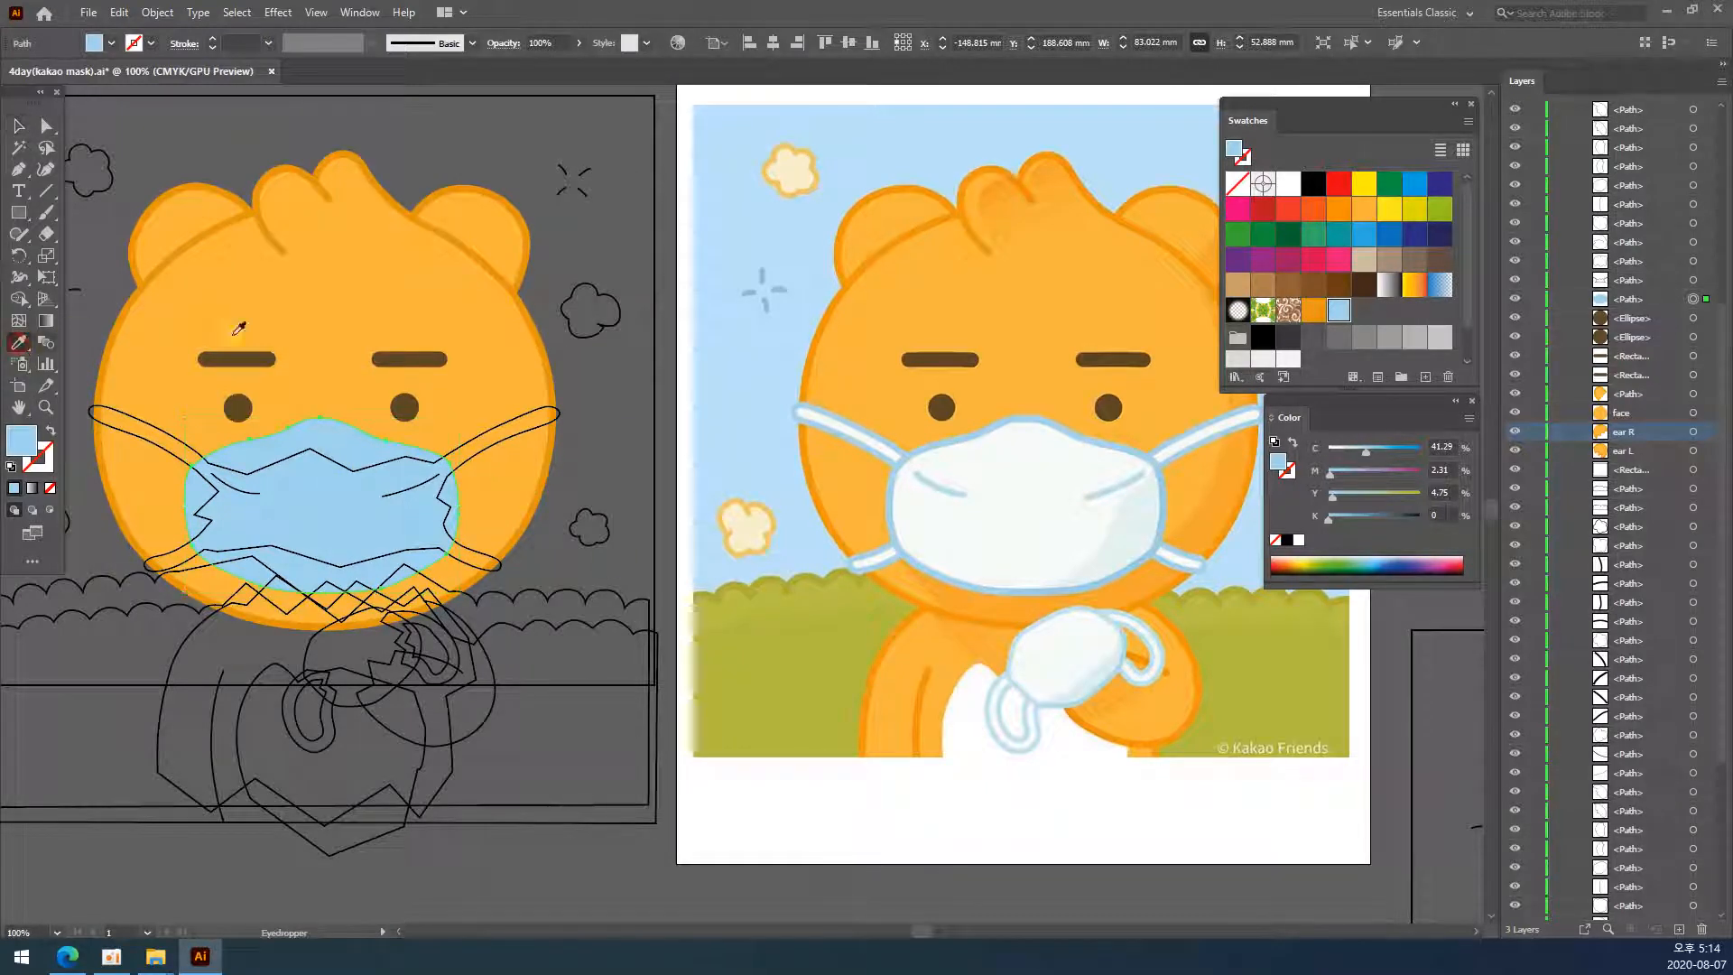
left_click(1038, 482)
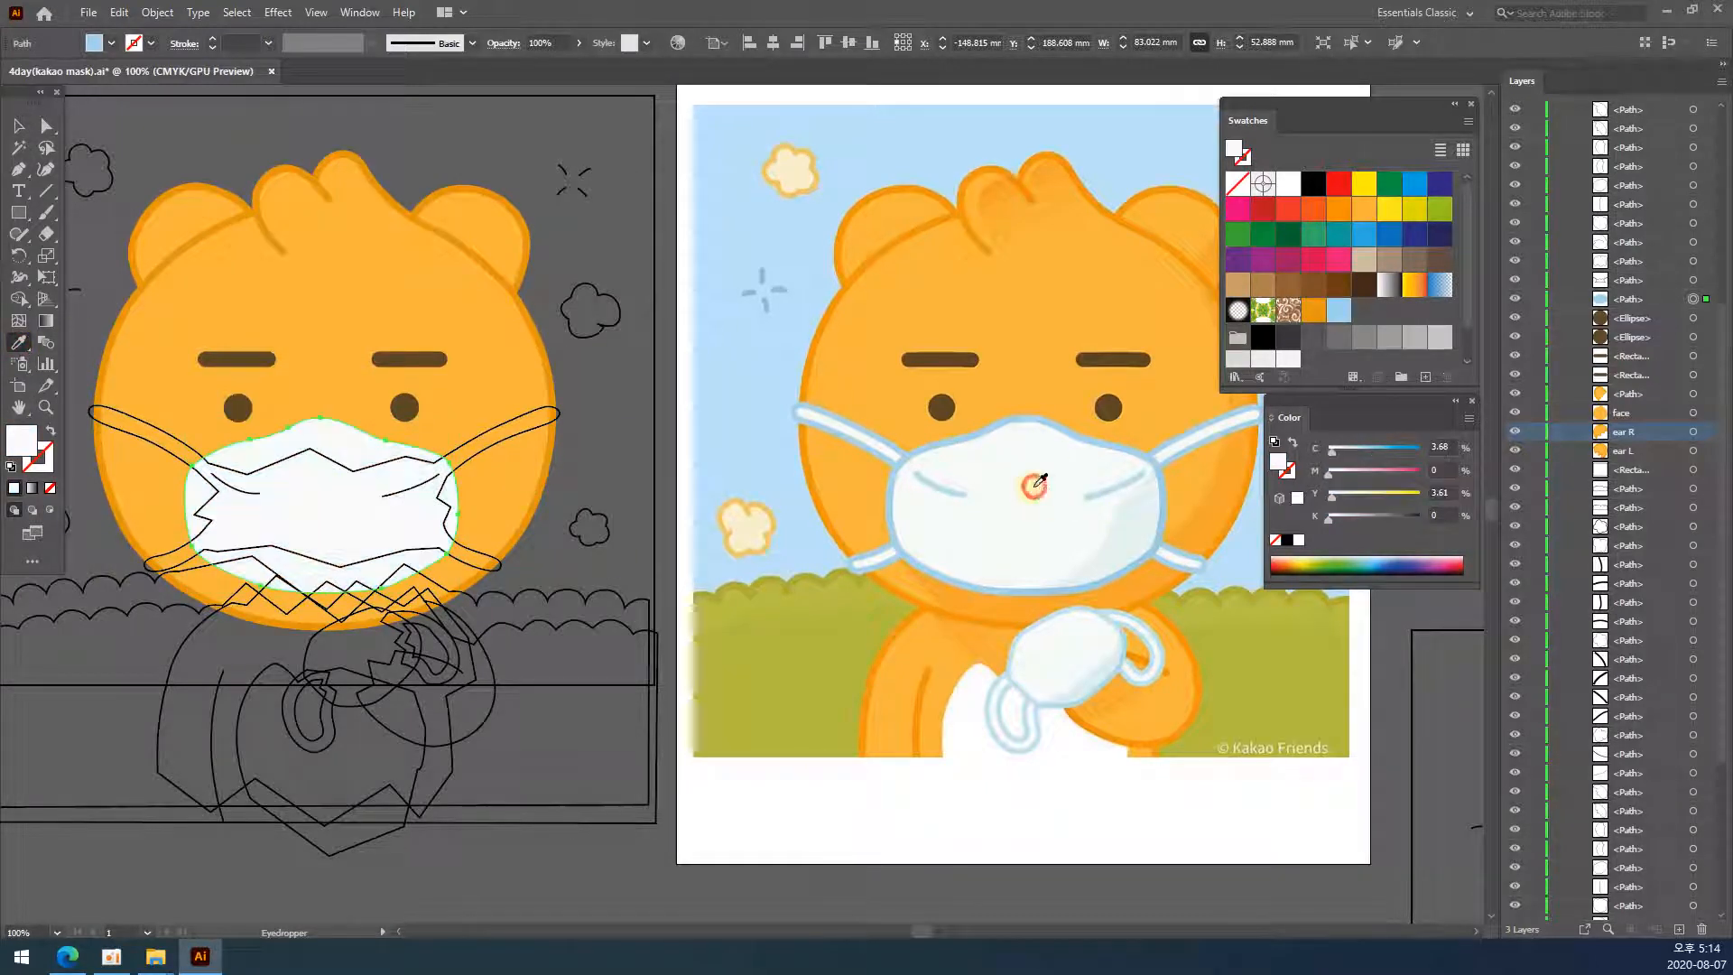
- Give the main mask shape a 6 pt outline in the saved light blue swatch
left_click(39, 458)
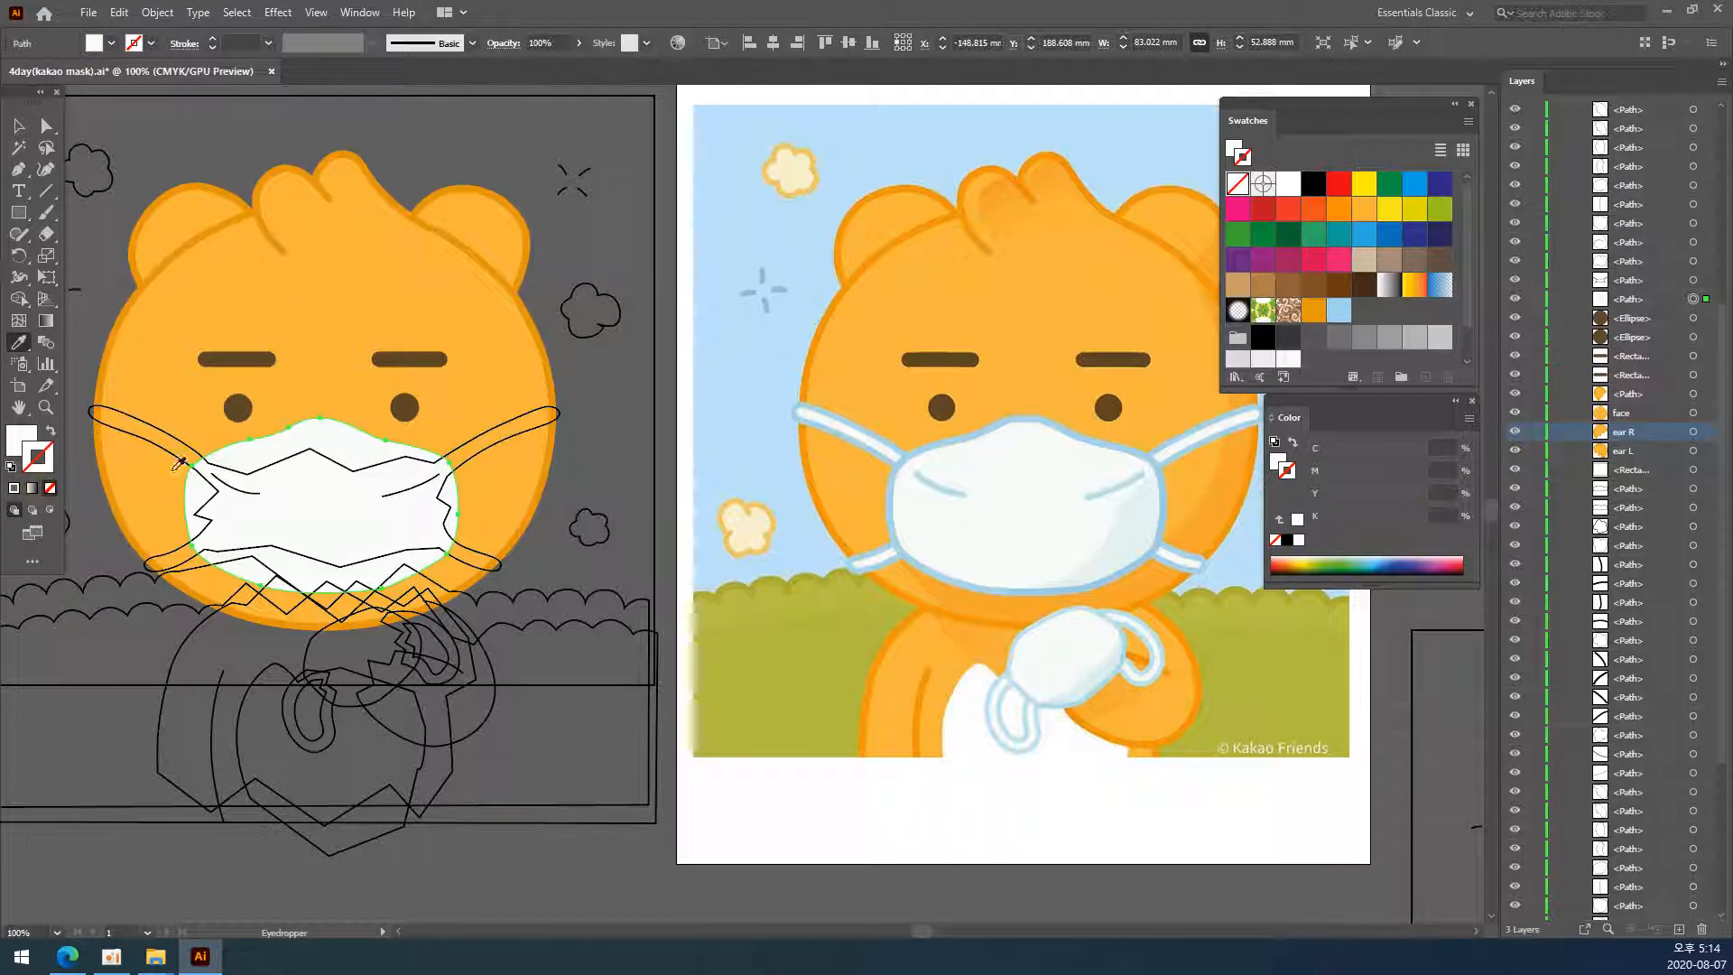
left_click(1338, 310)
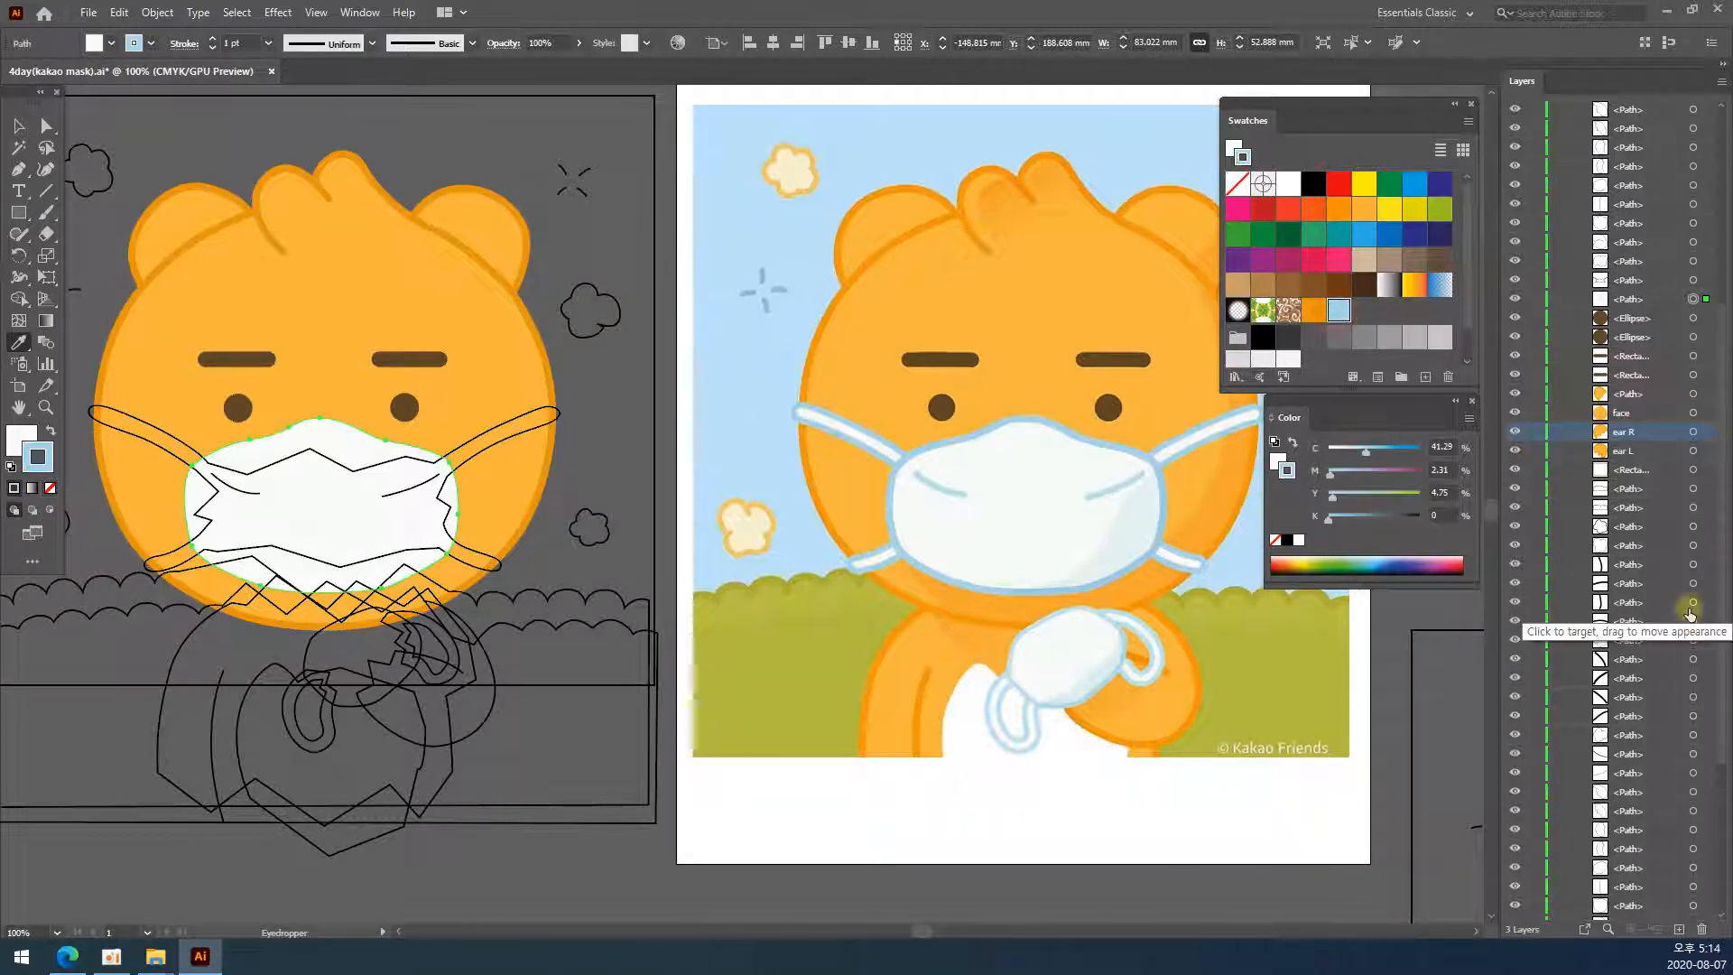
left_click(212, 39)
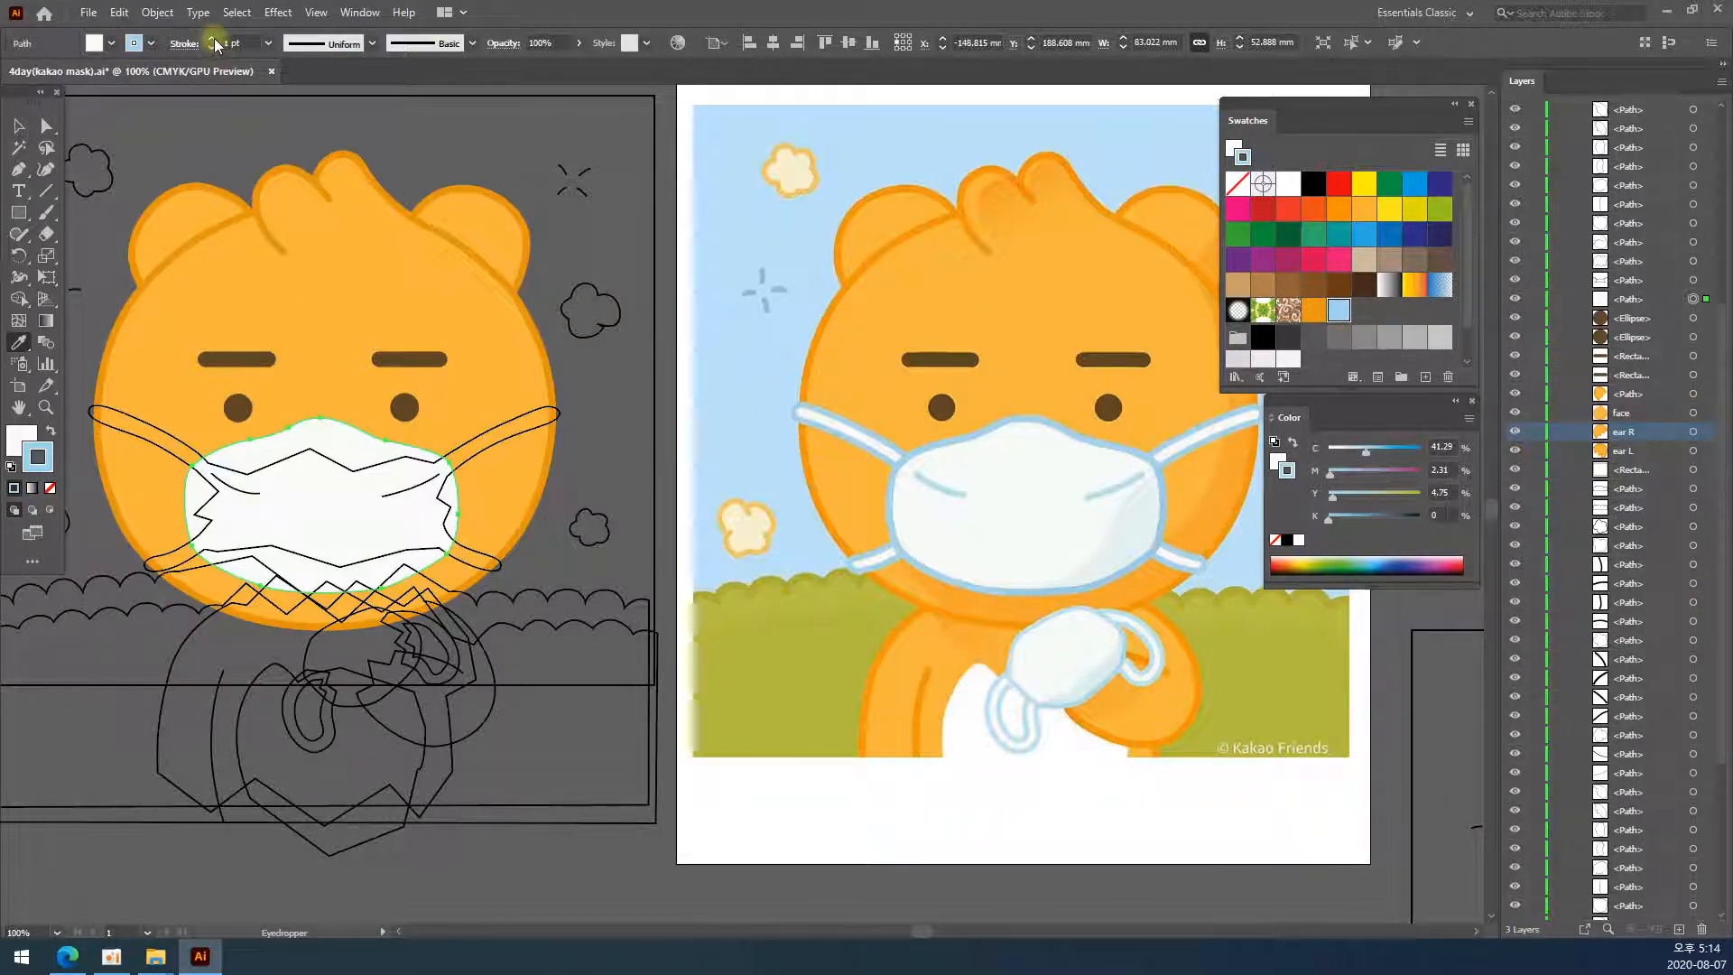
left_click(213, 39)
left_click(213, 39)
left_click(213, 39)
left_click(213, 39)
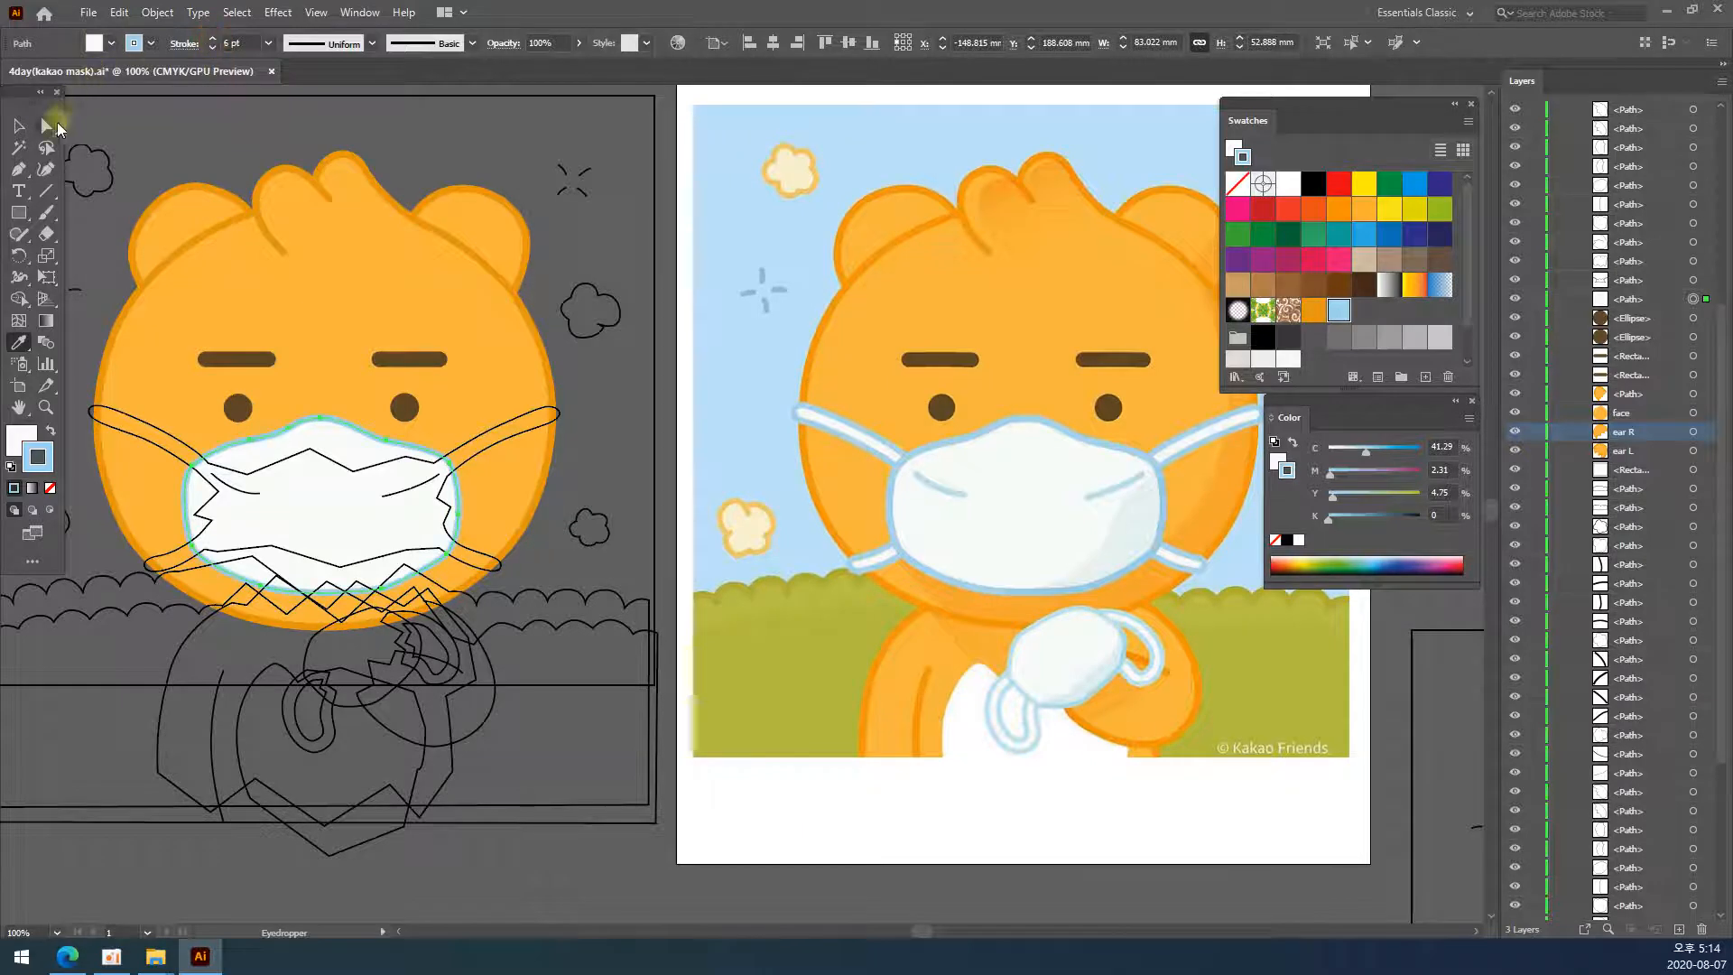
key("v")
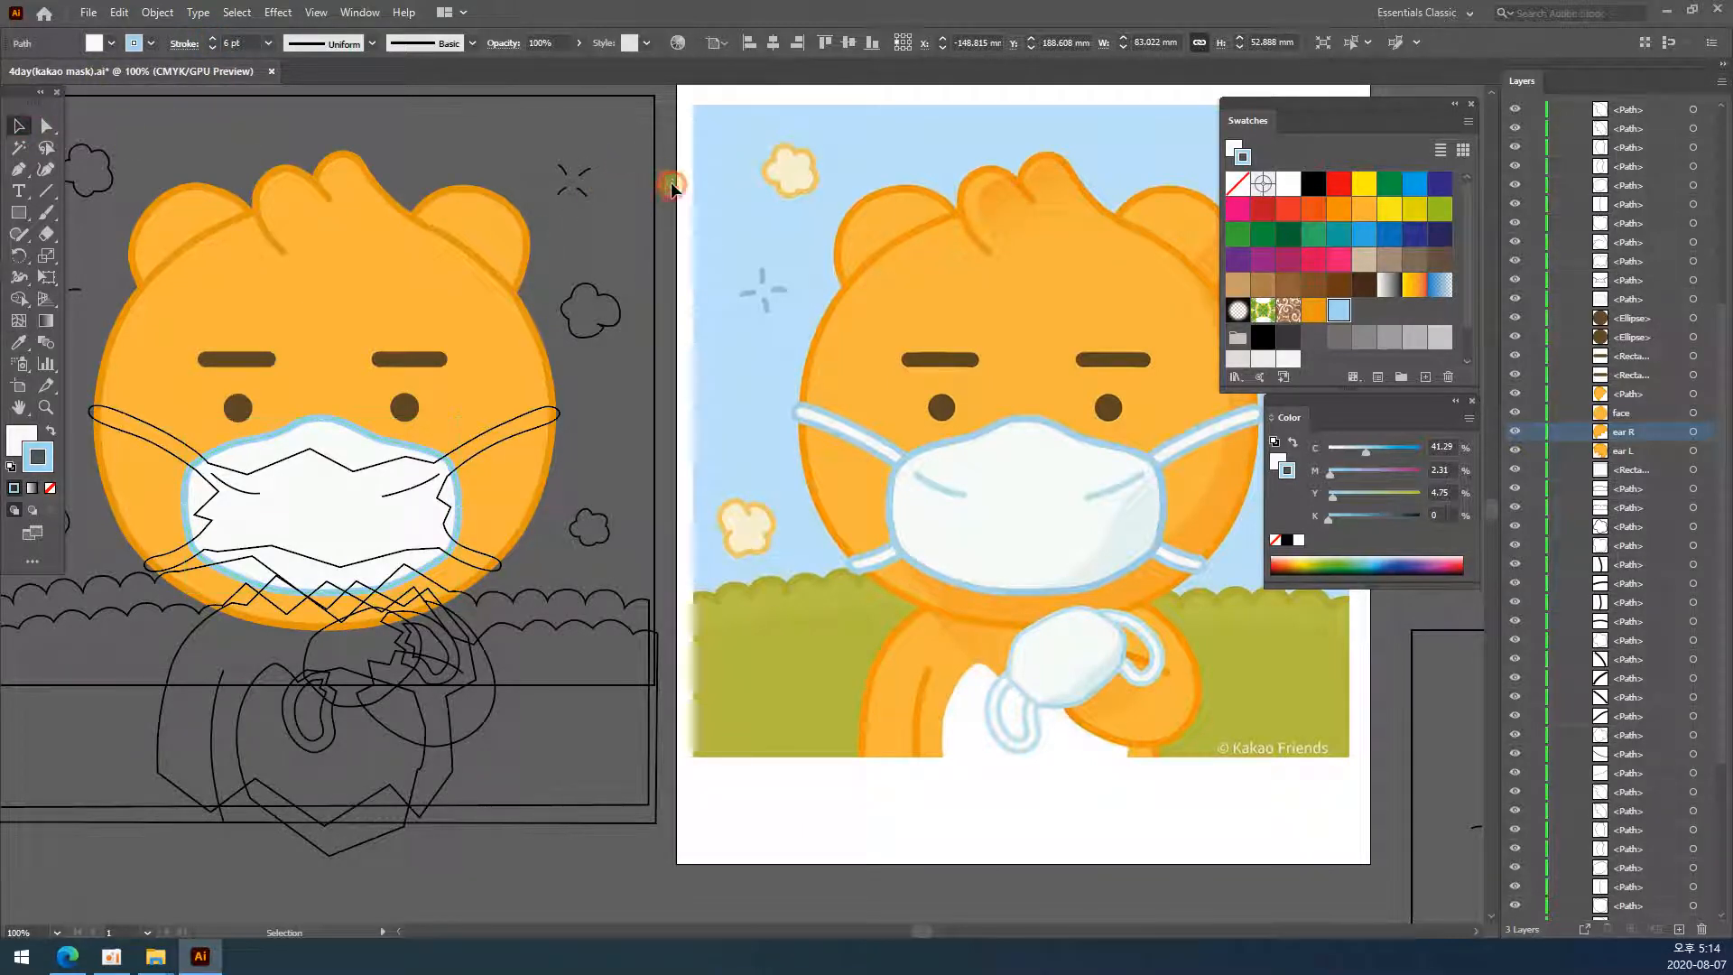
left_click(365, 260)
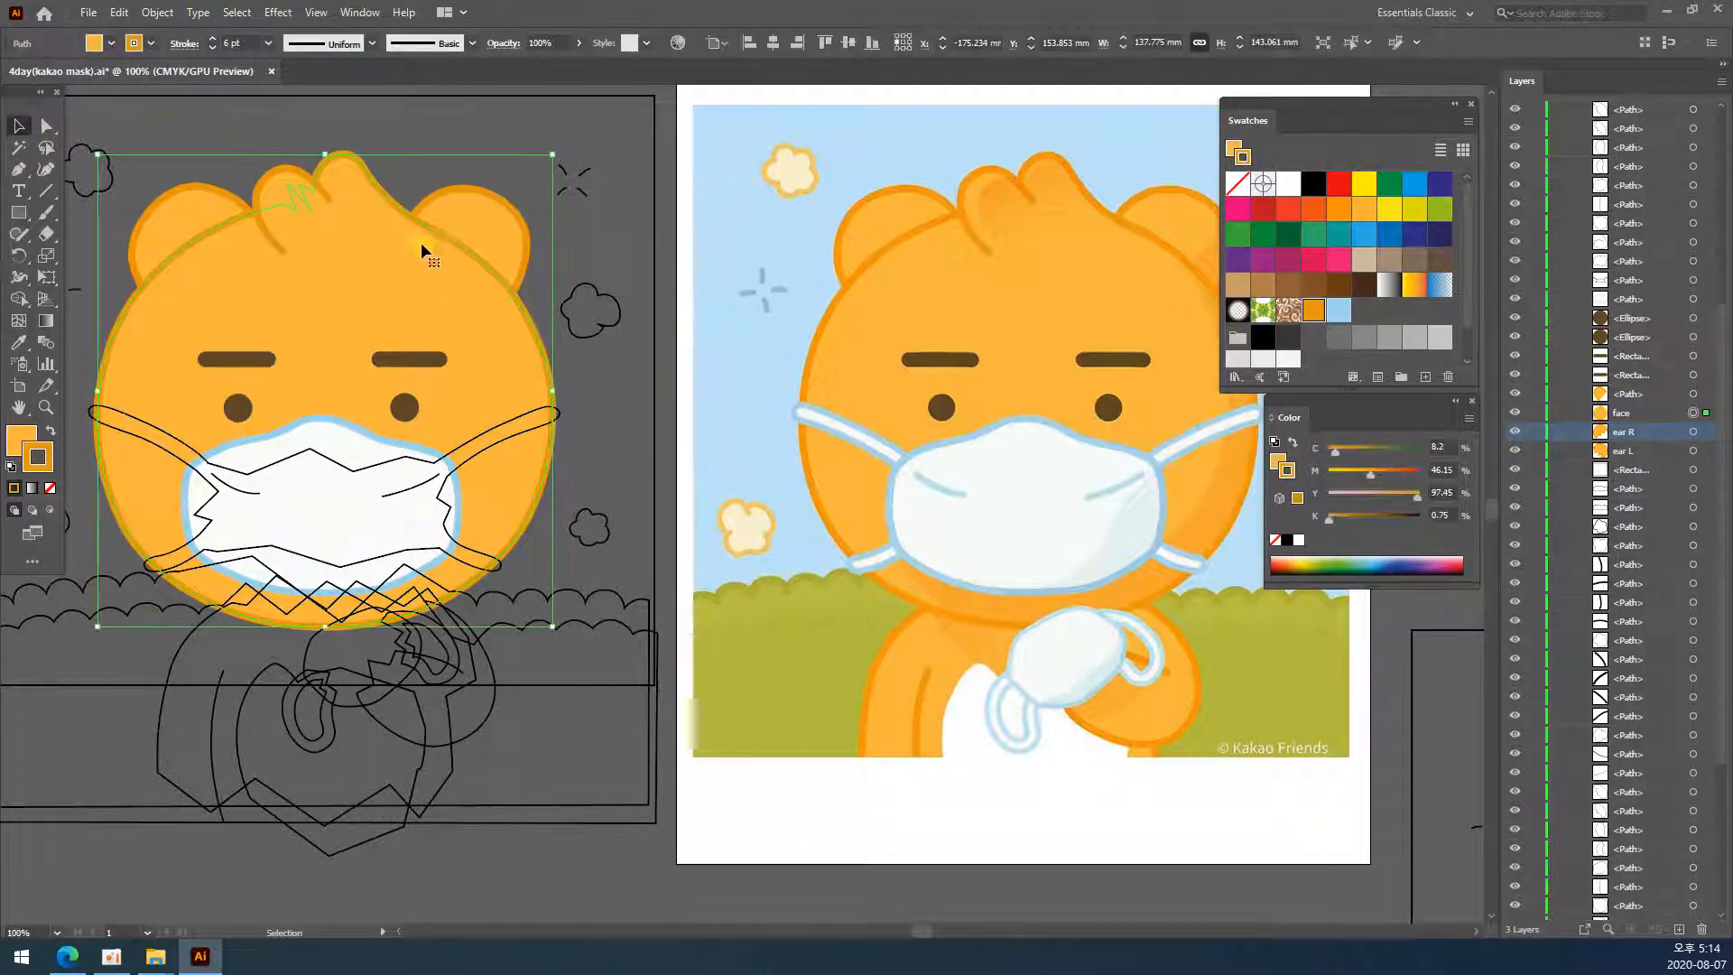
left_click(666, 379)
- Copy the main mask shape's off-white fill and 6 pt light blue outline onto the mask's strap shape
left_click(336, 449)
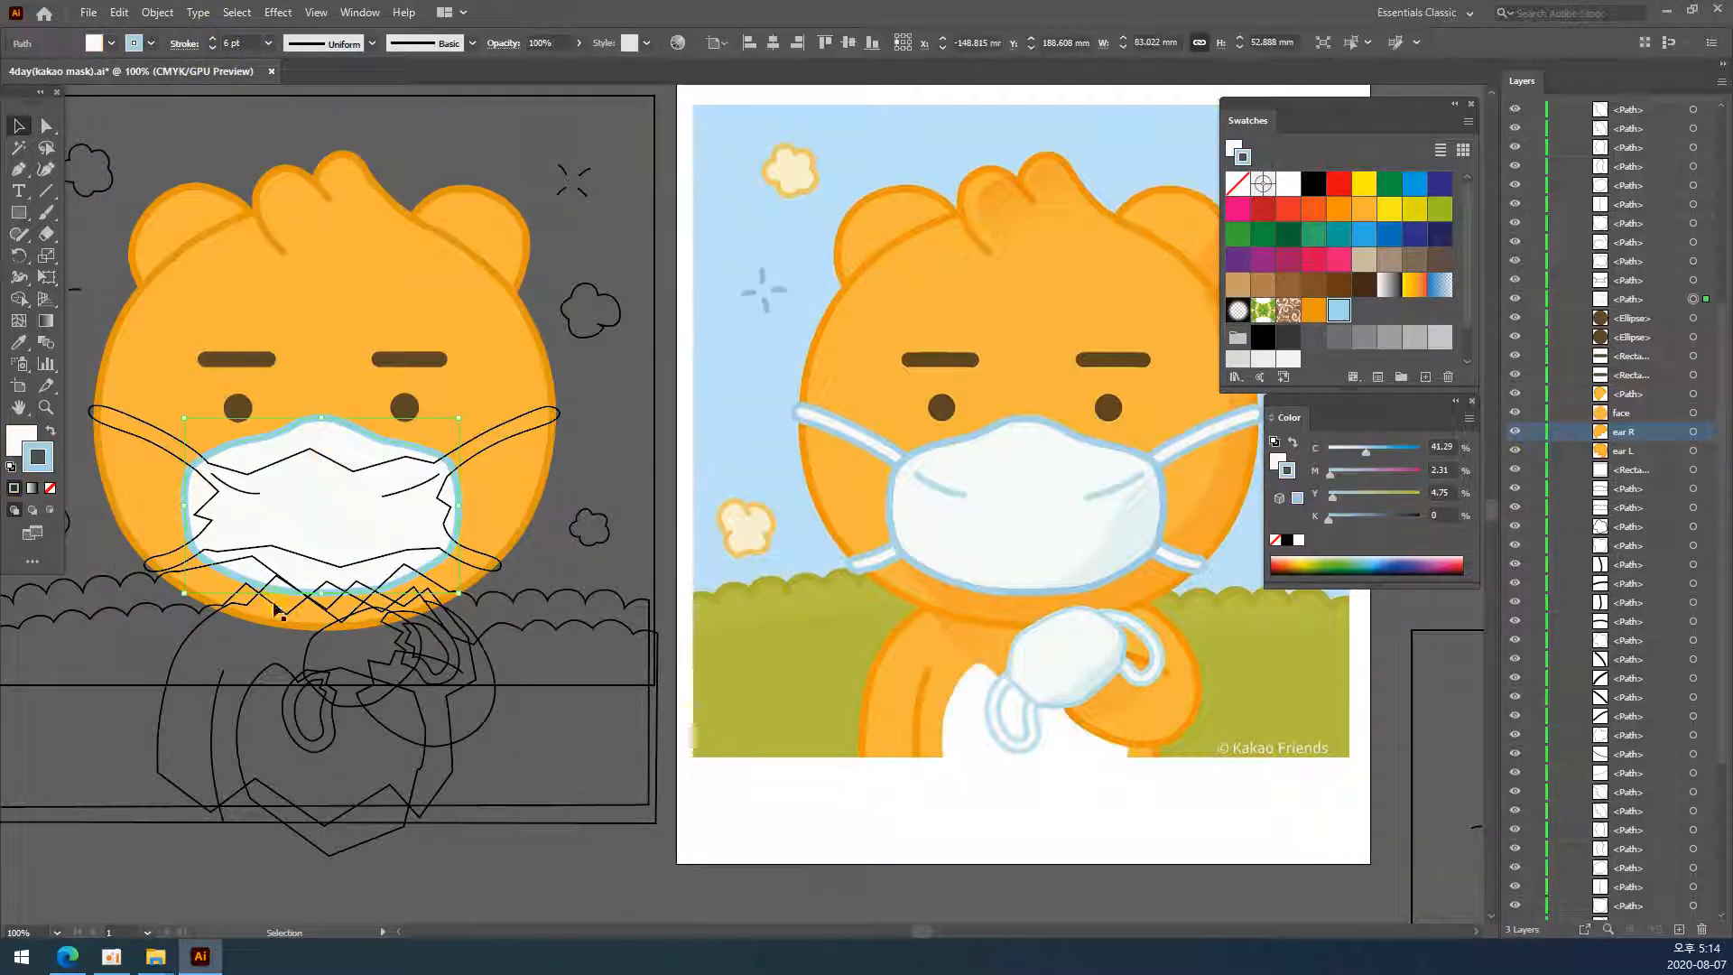
left_click(538, 431)
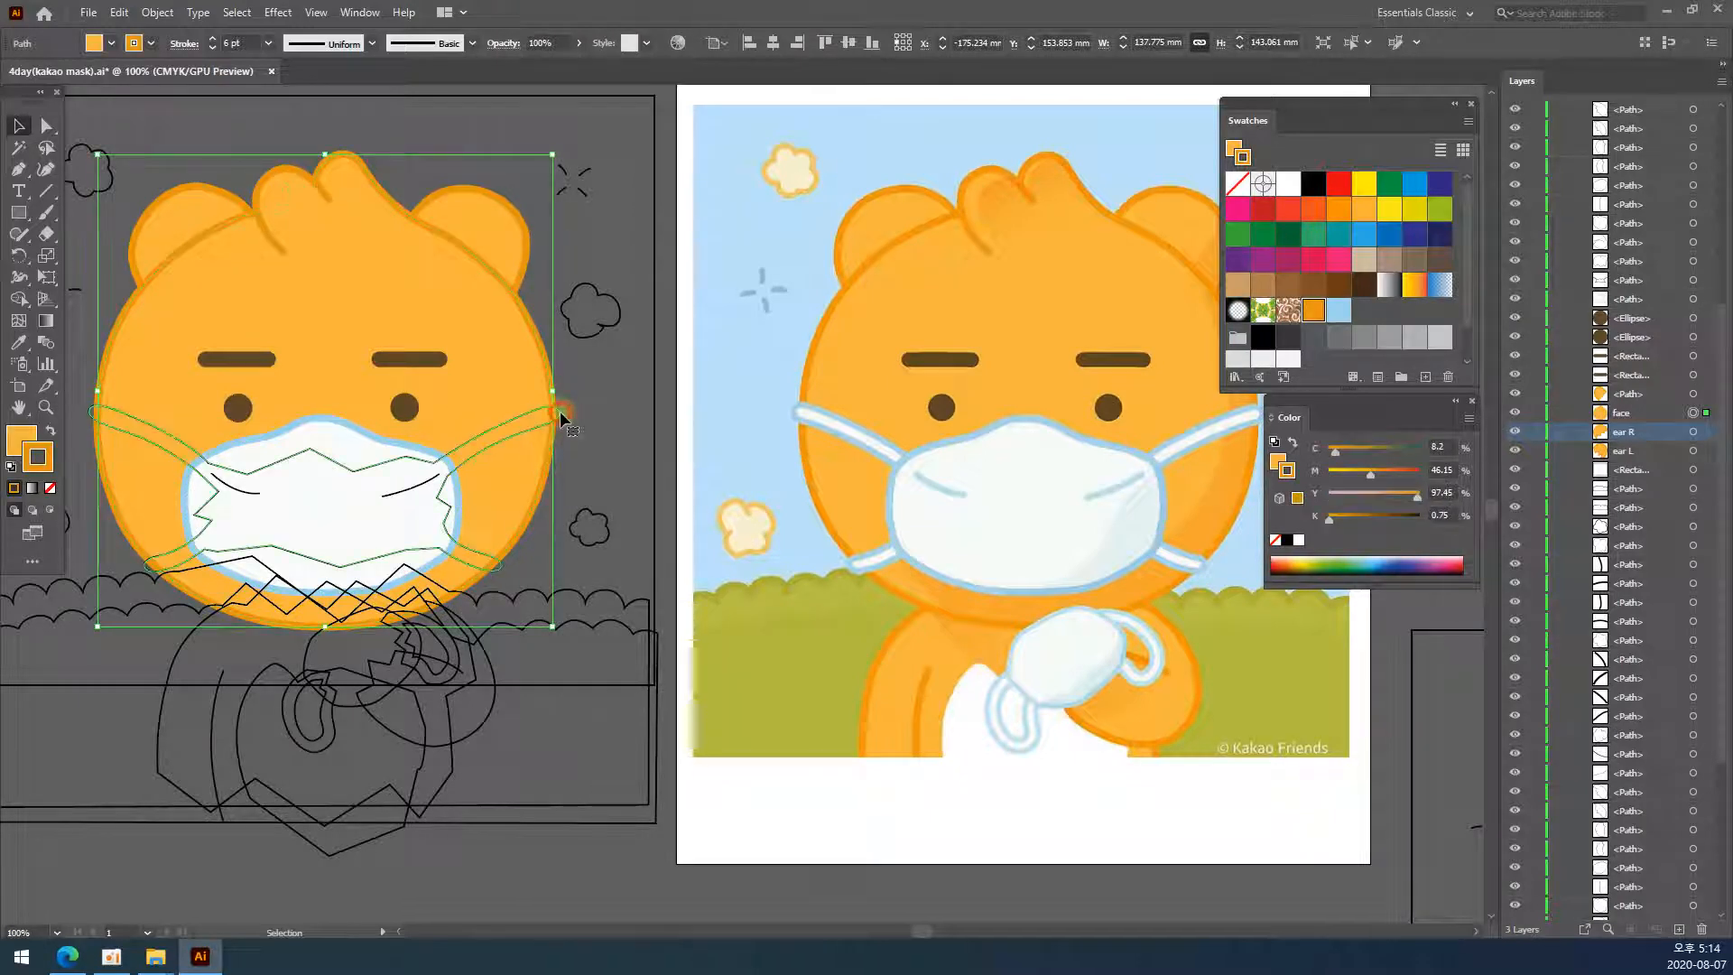
left_click(560, 410)
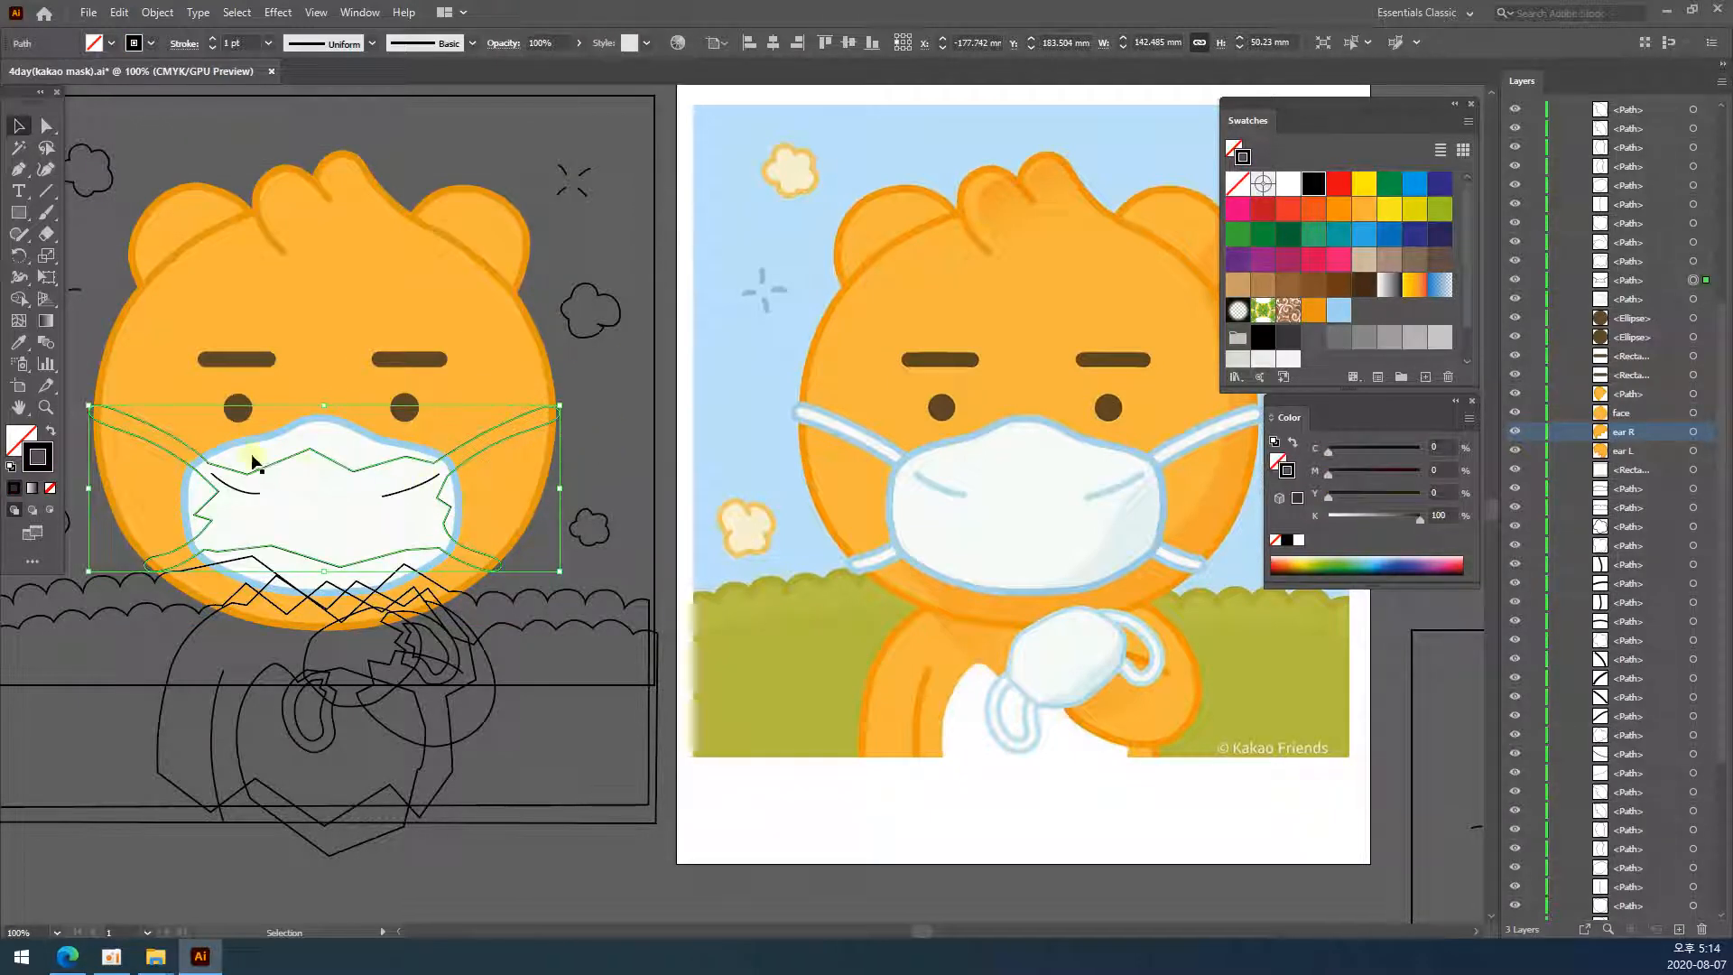
left_click(18, 342)
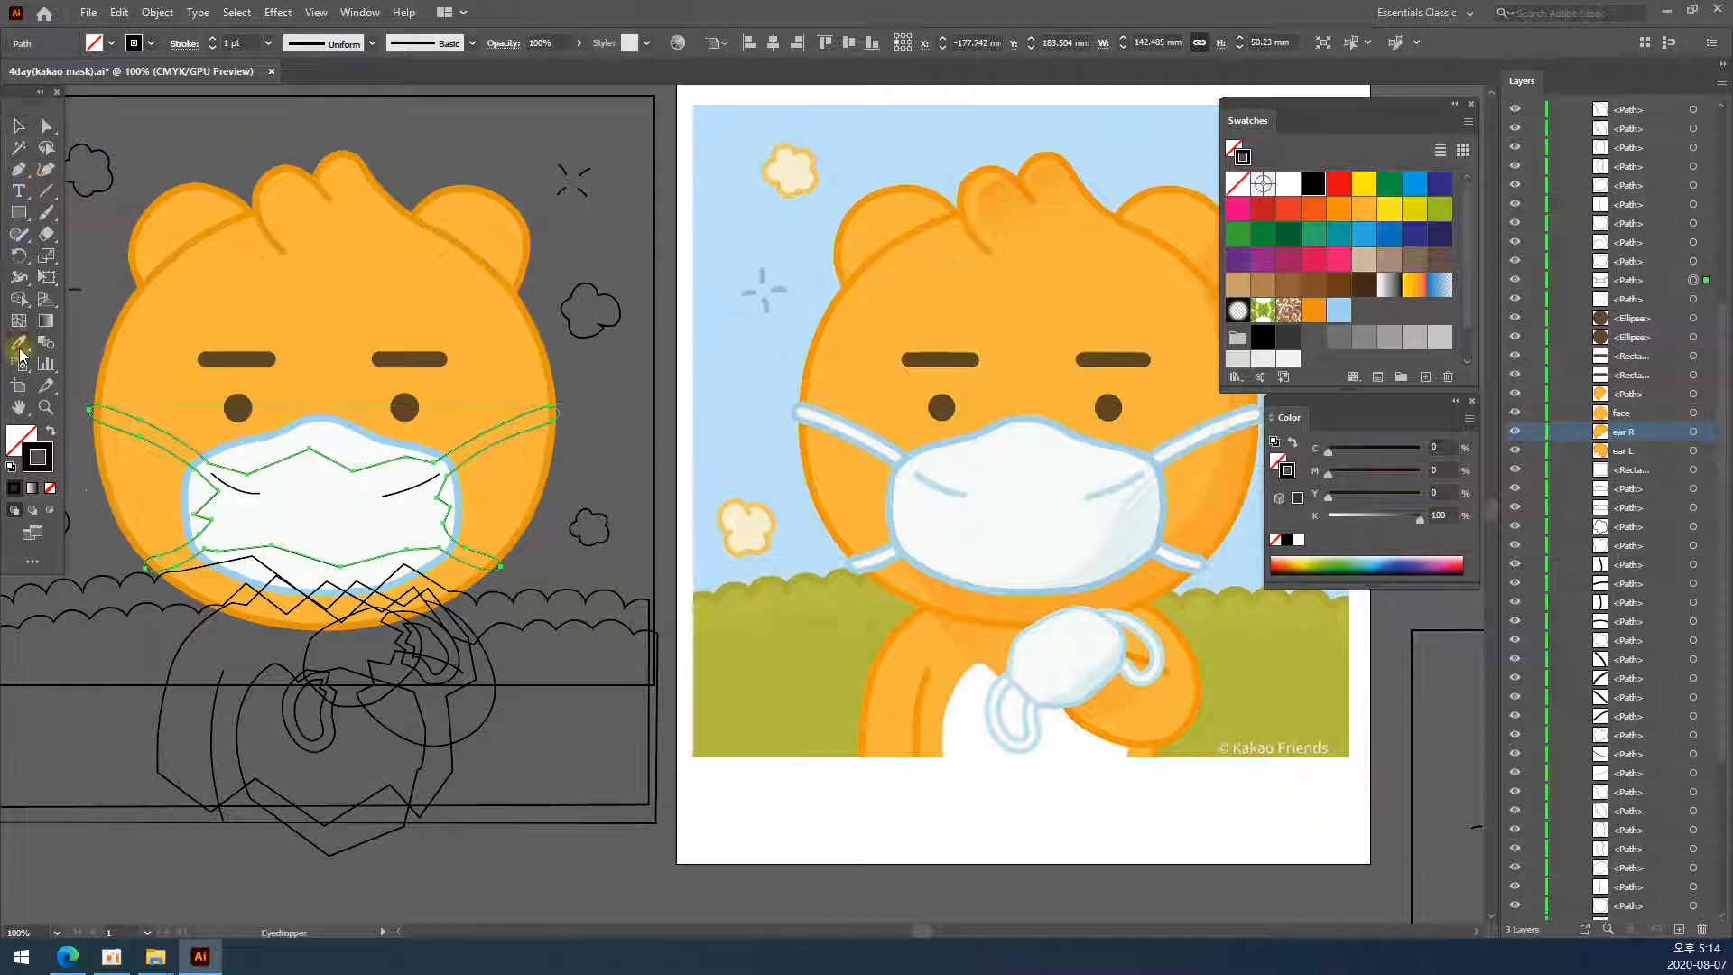
left_click(873, 441)
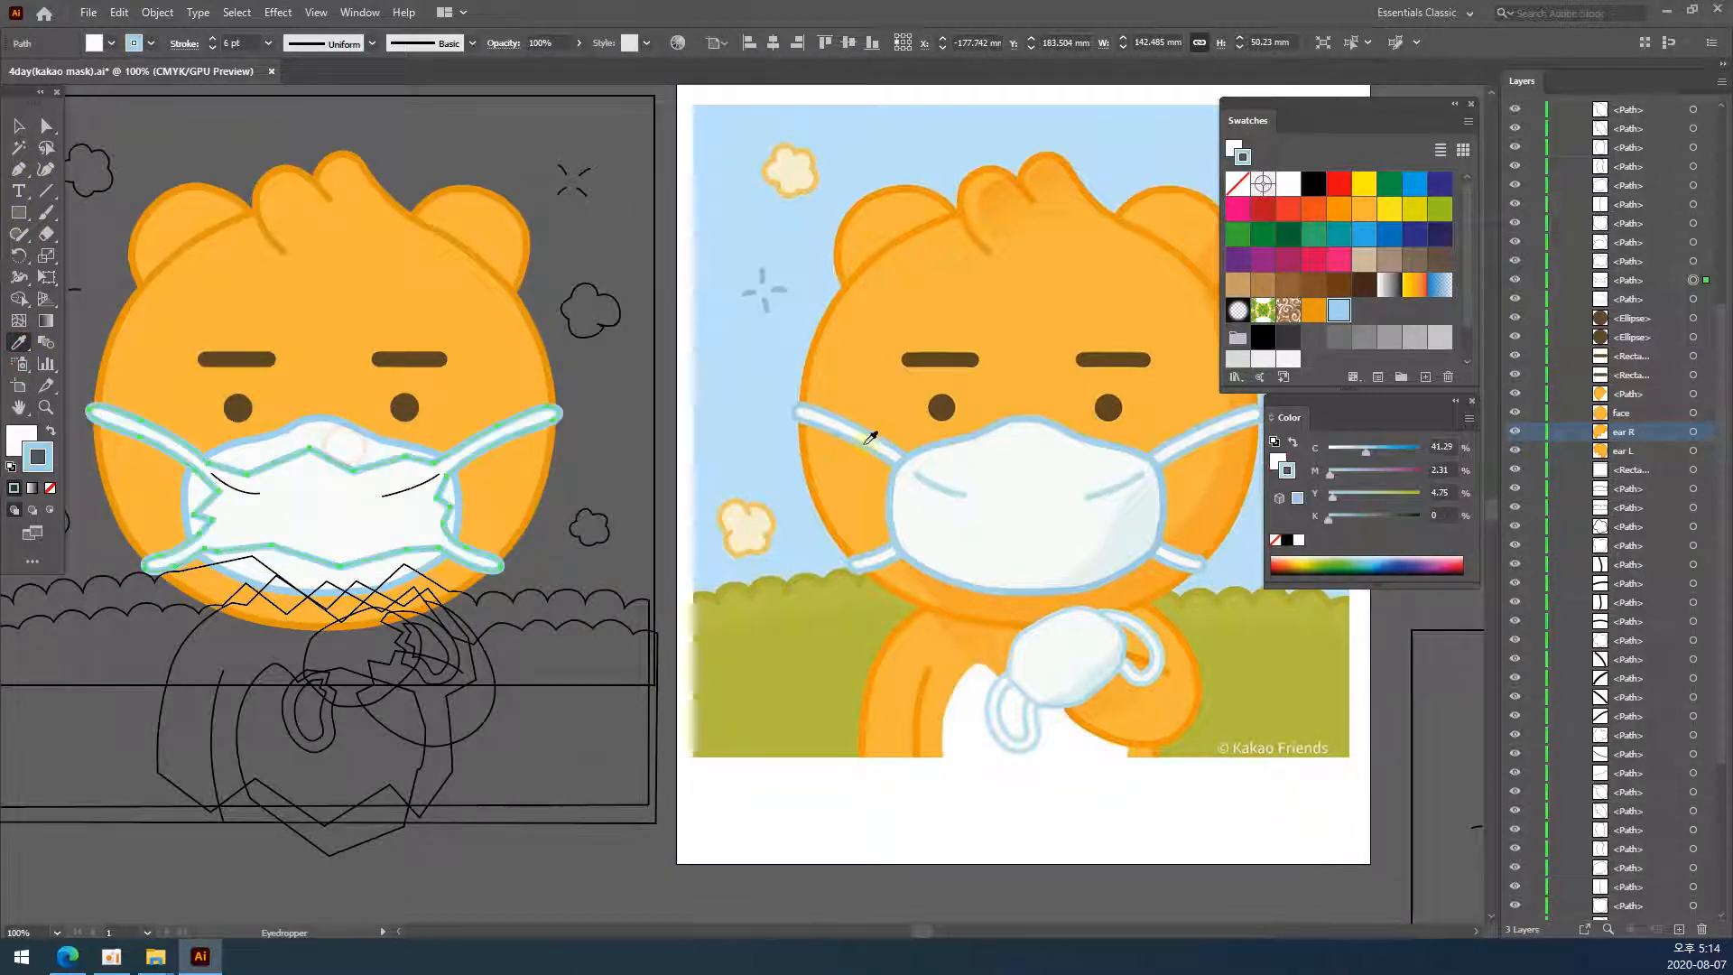
left_click(18, 125)
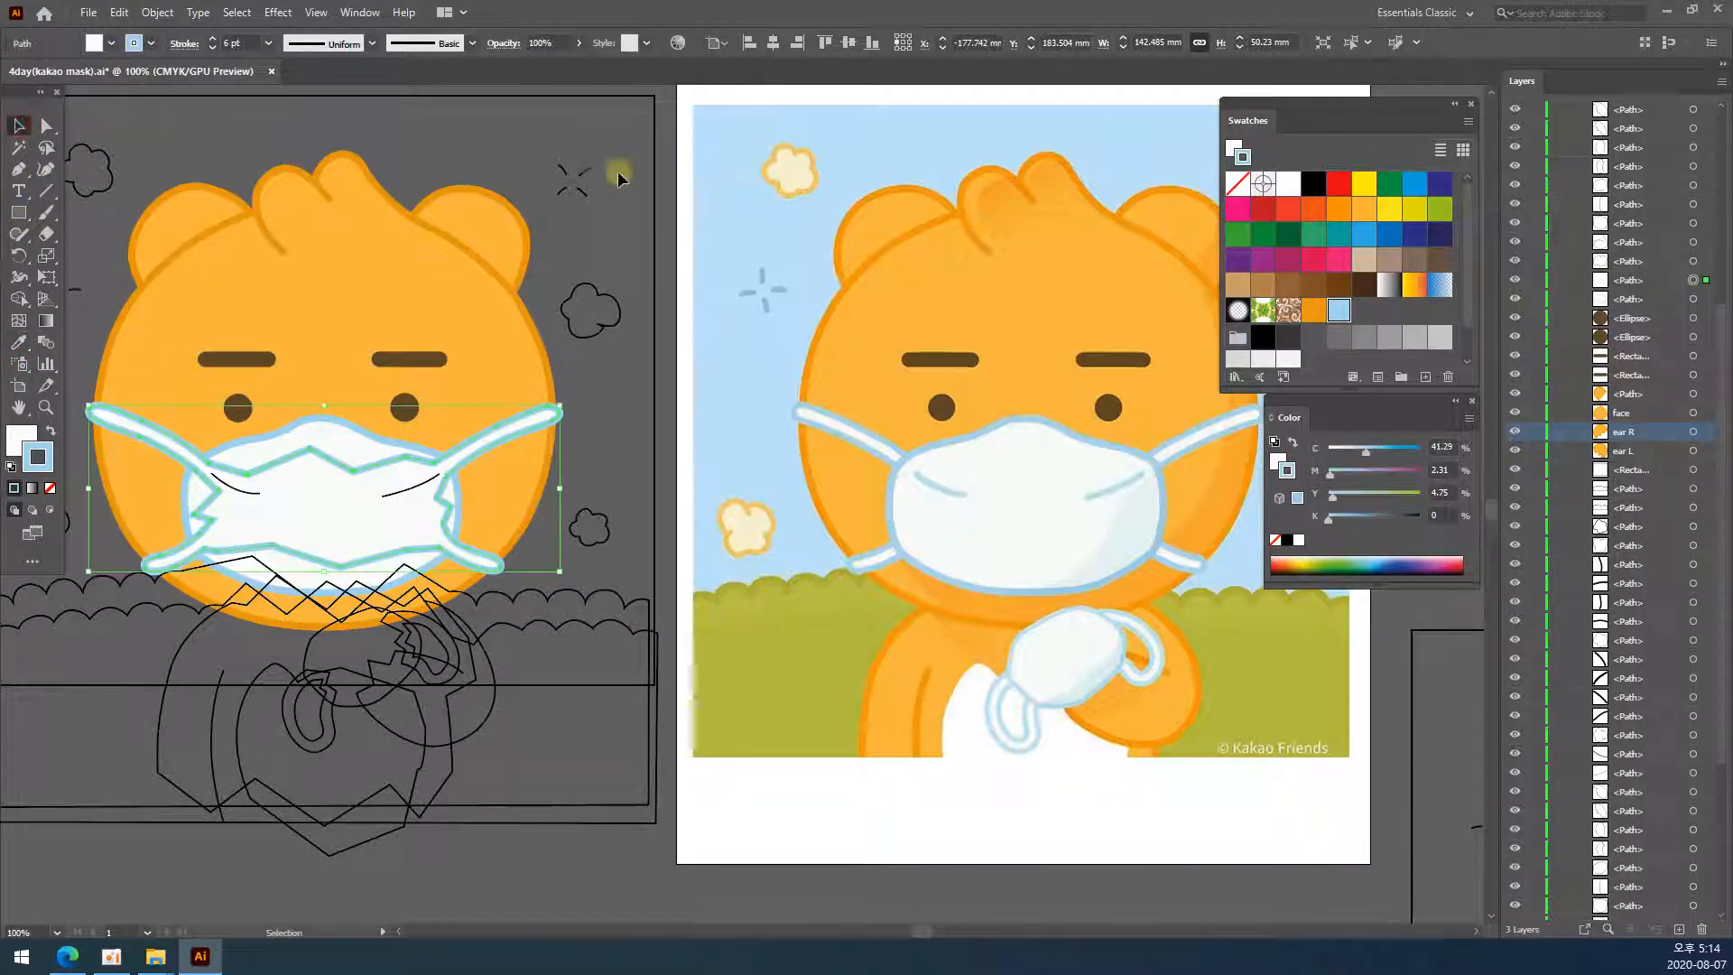
left_click(669, 185)
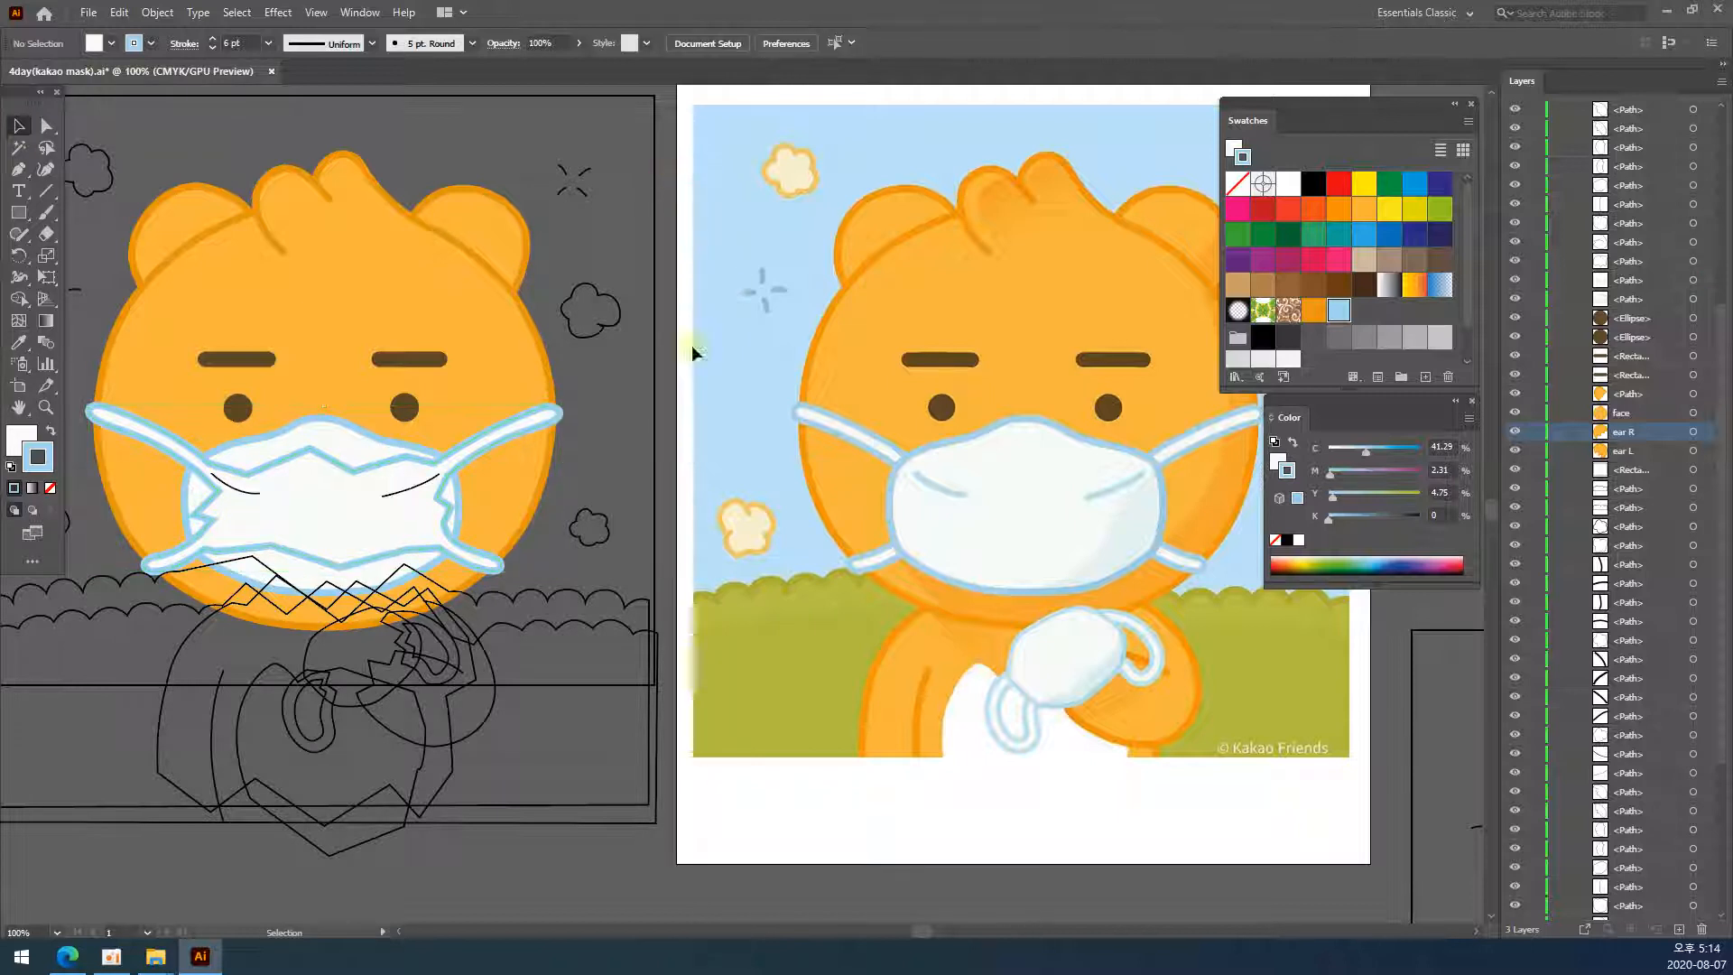
- Find the main mask shape in the layer list and rename it mask1
left_click(365, 441)
left_click(363, 509)
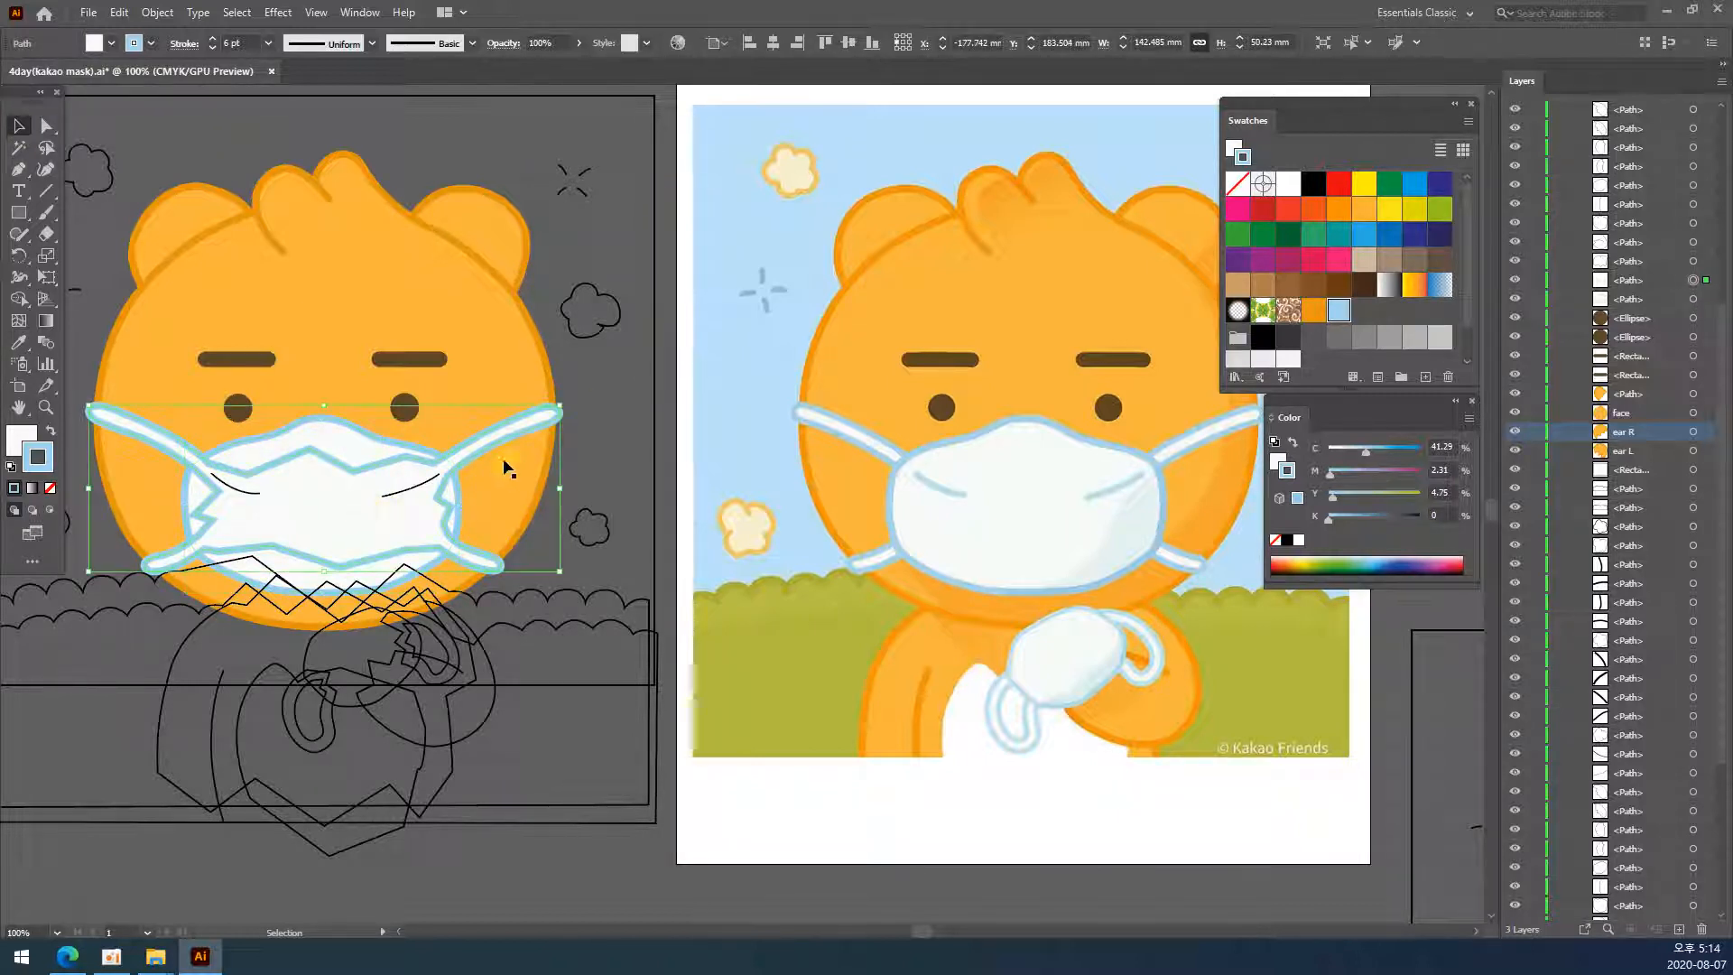
left_click(659, 379)
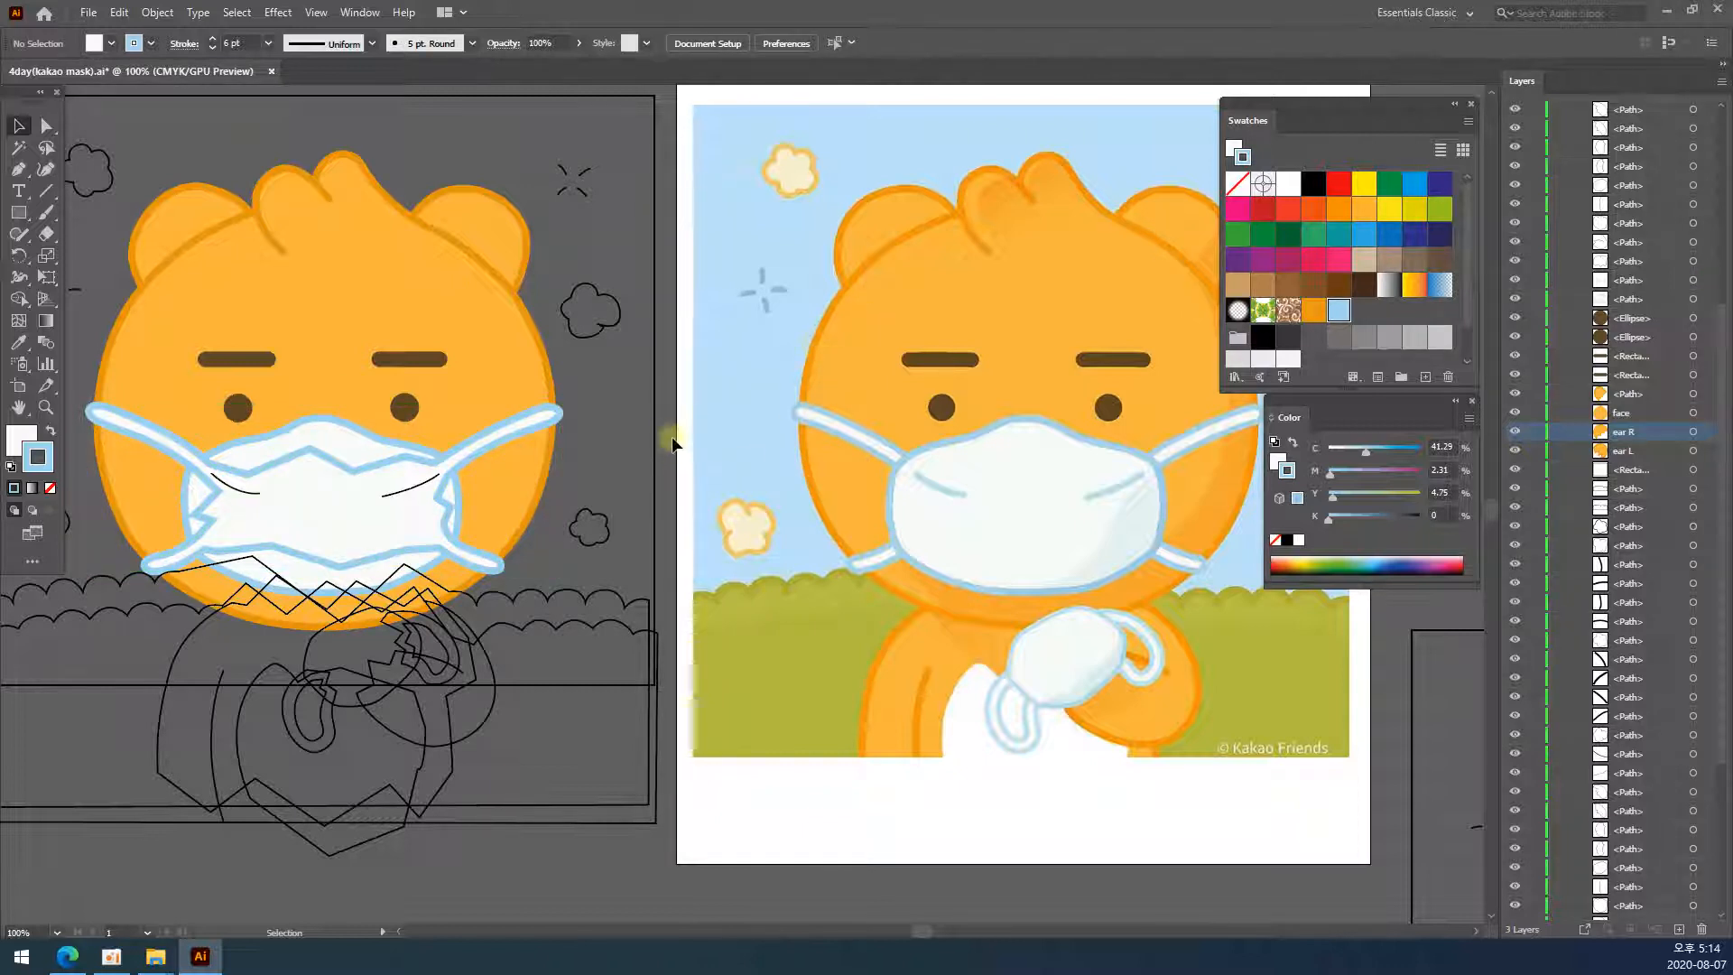
left_click(538, 422)
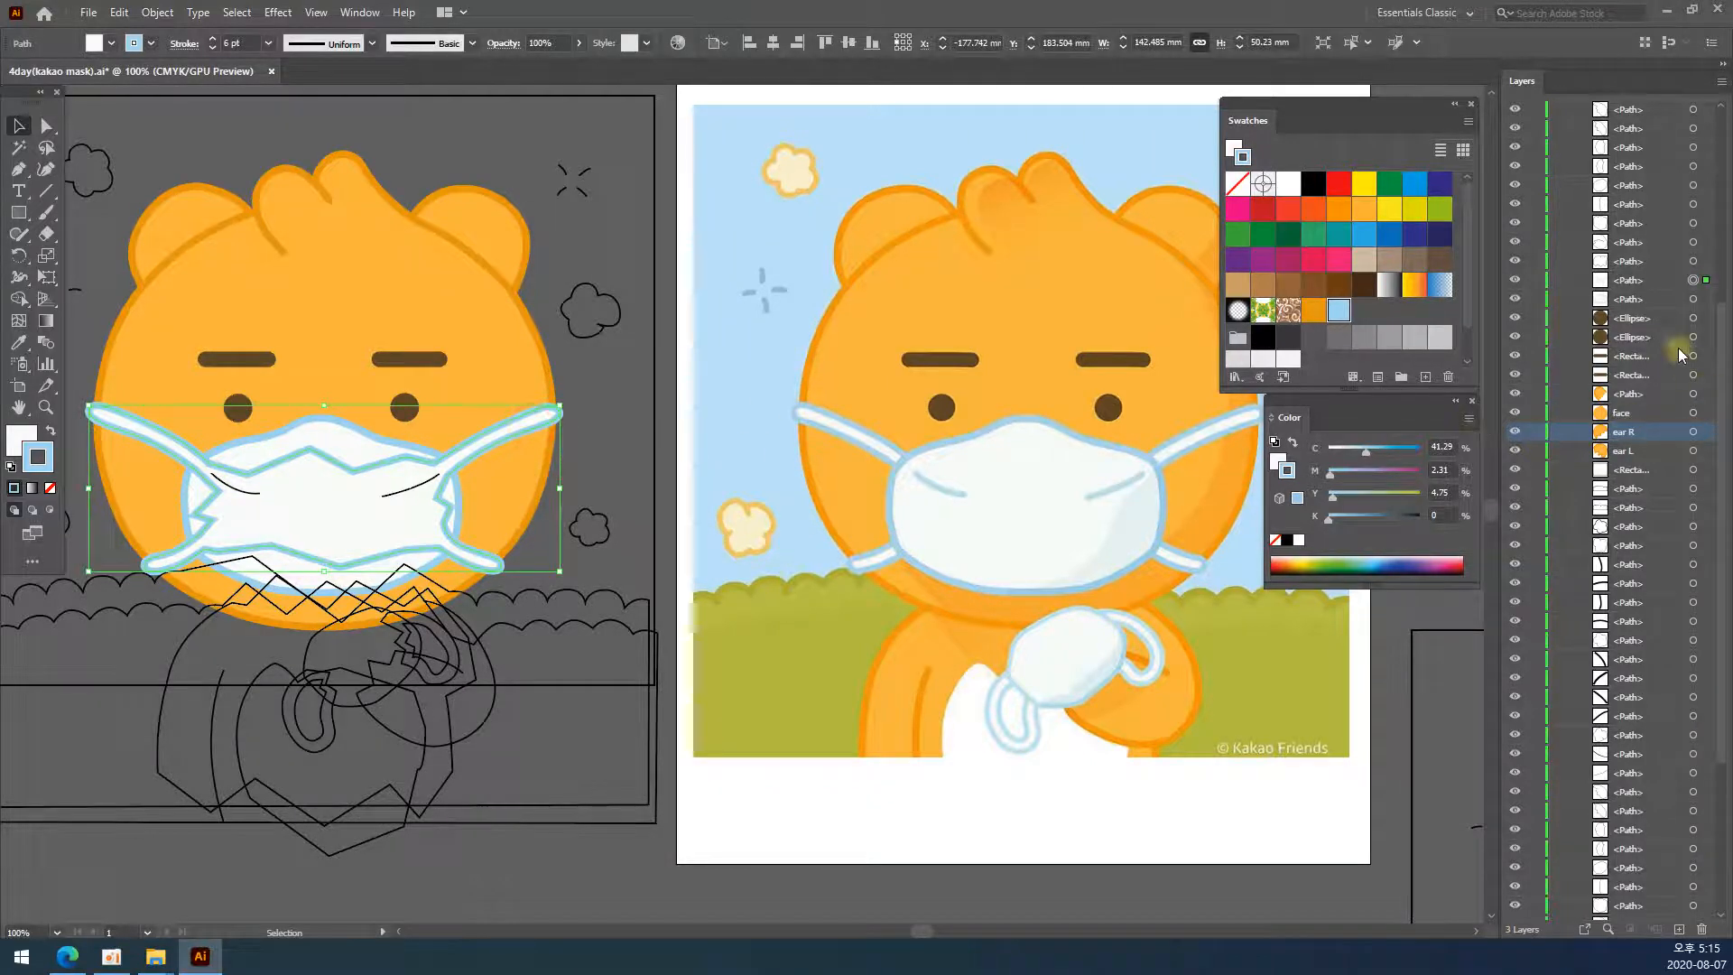
scroll(1677, 349, "up", 1)
left_click_drag(1637, 338, 1639, 360)
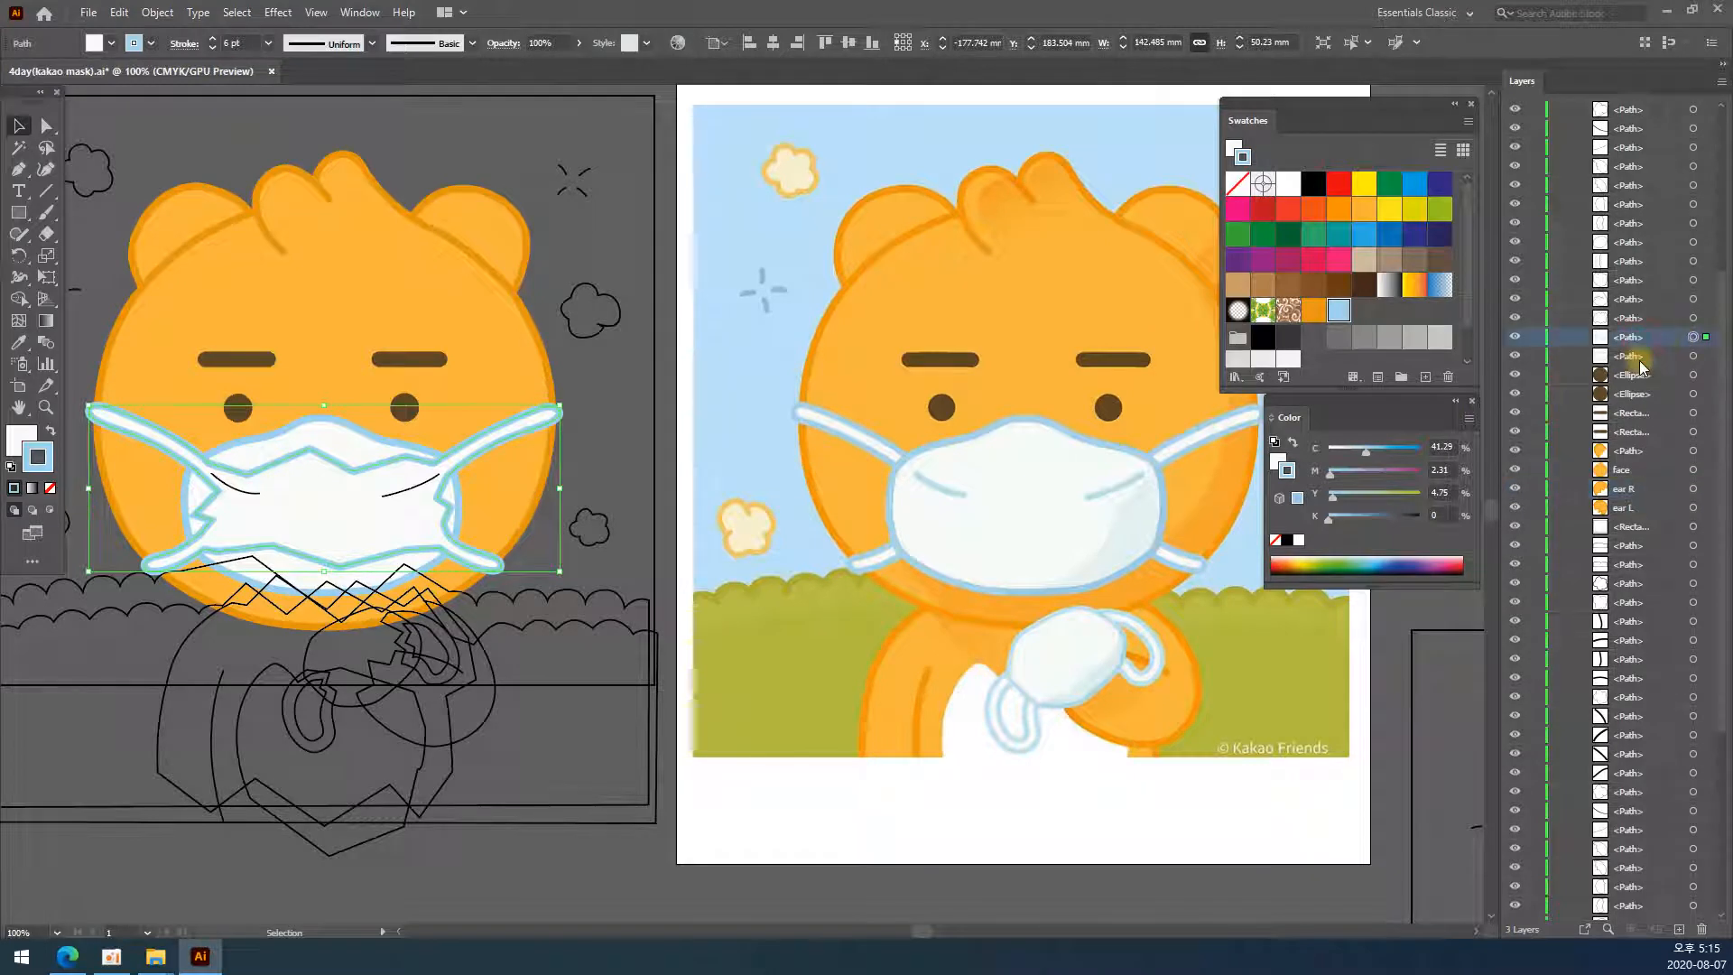
left_click(1639, 360)
left_click(1638, 338)
left_click(1636, 356)
left_click(1628, 336)
left_click(1631, 356)
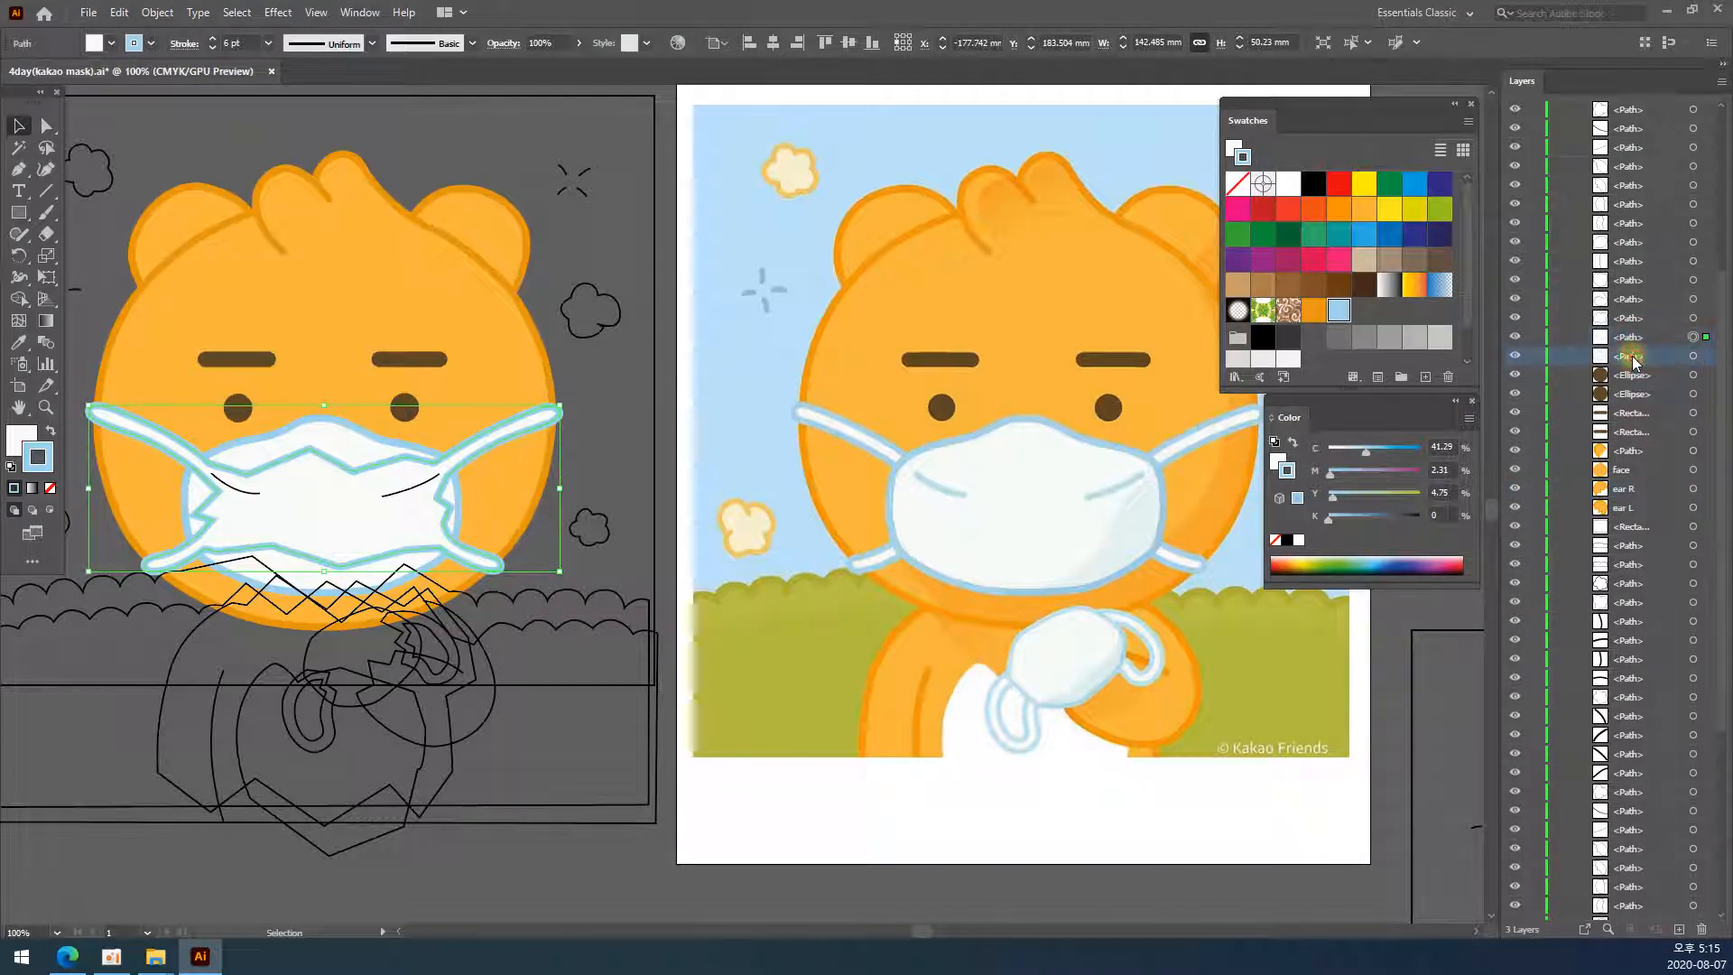
type("mas")
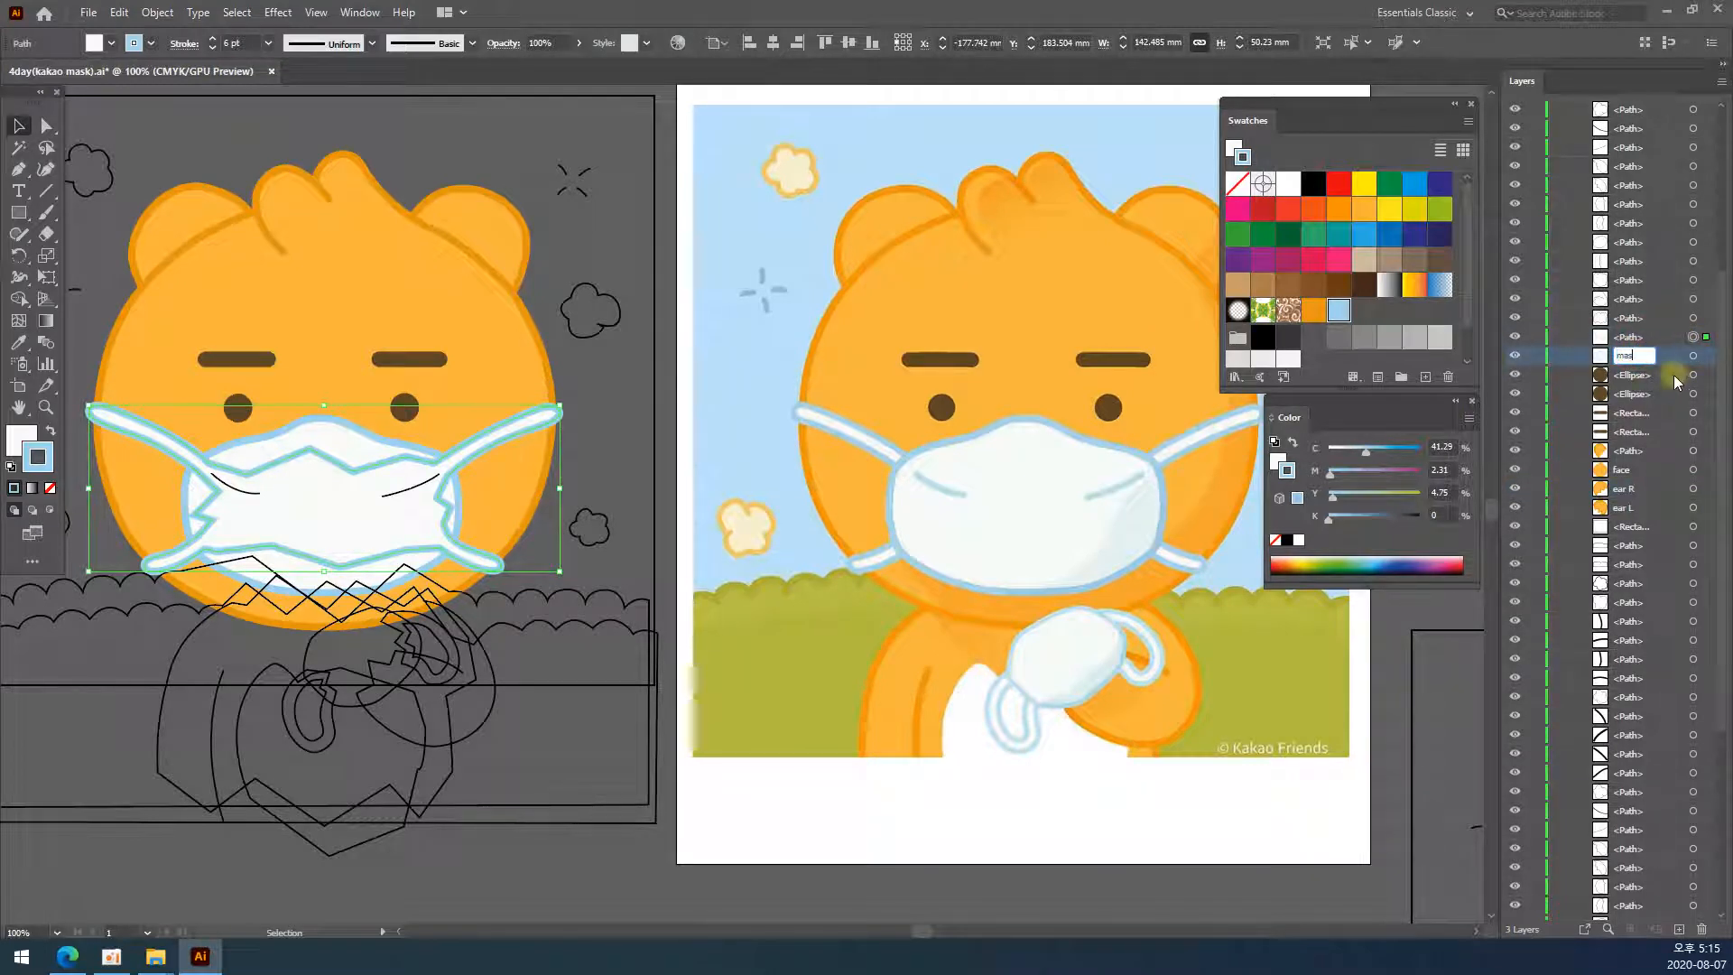
type("k1")
- Rename the mask's strap shape as mask2
left_click(1631, 339)
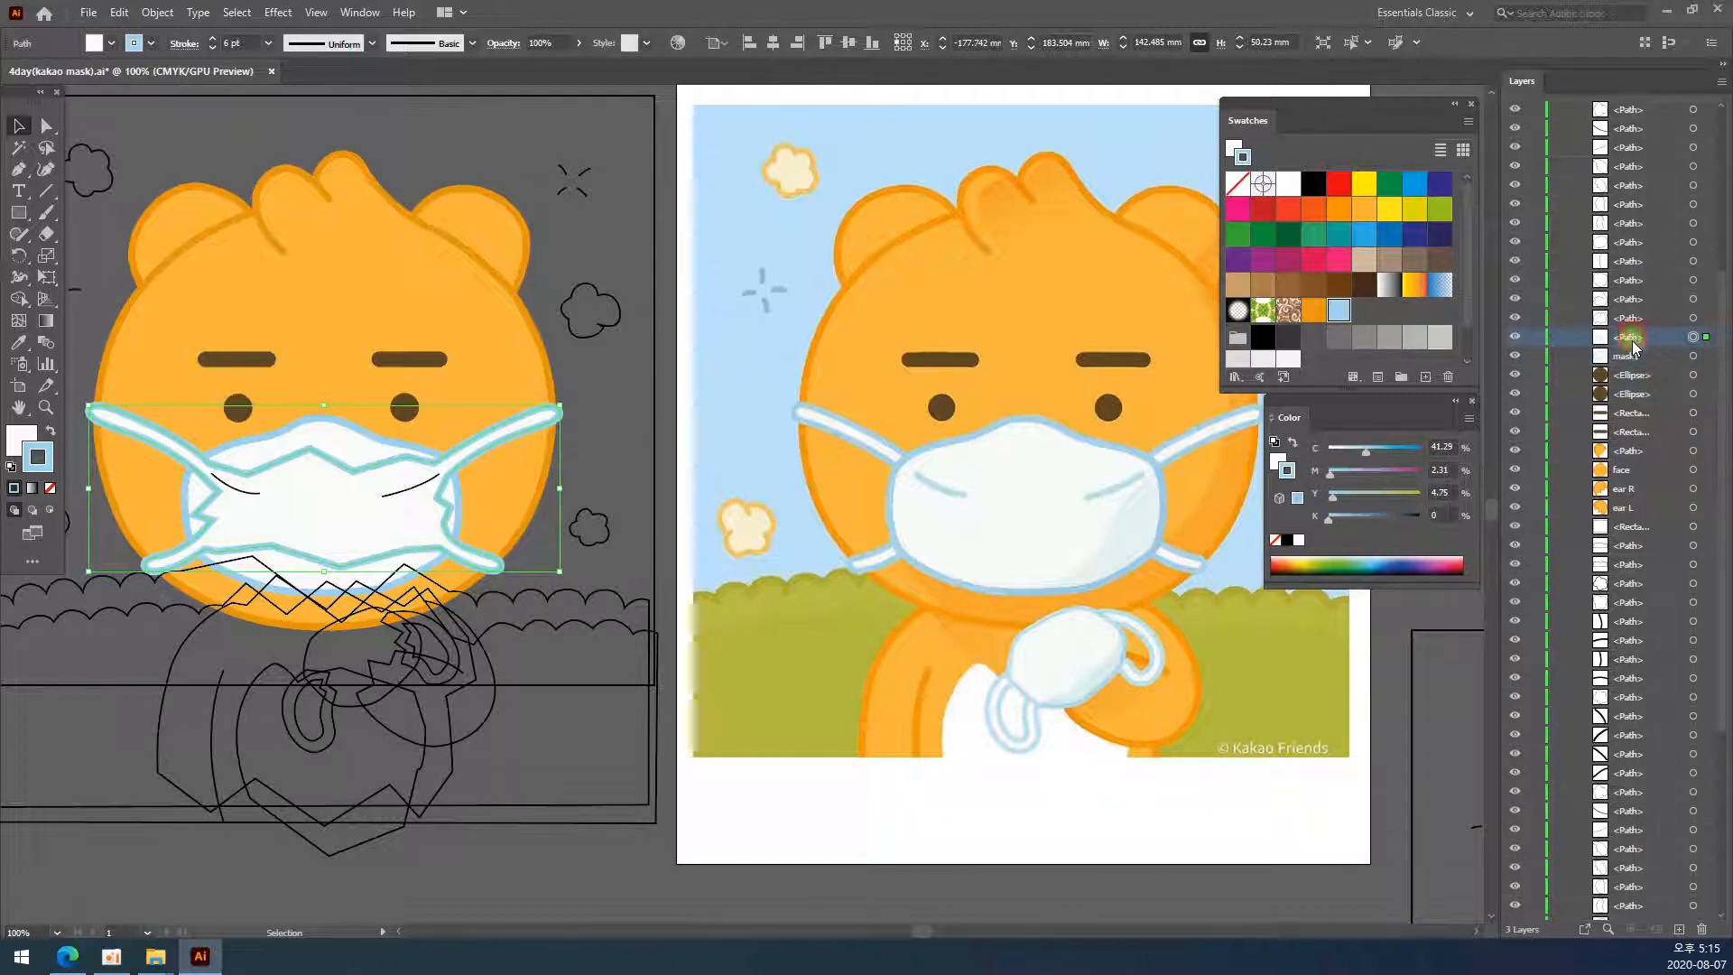
double_click(1631, 337)
type("mas")
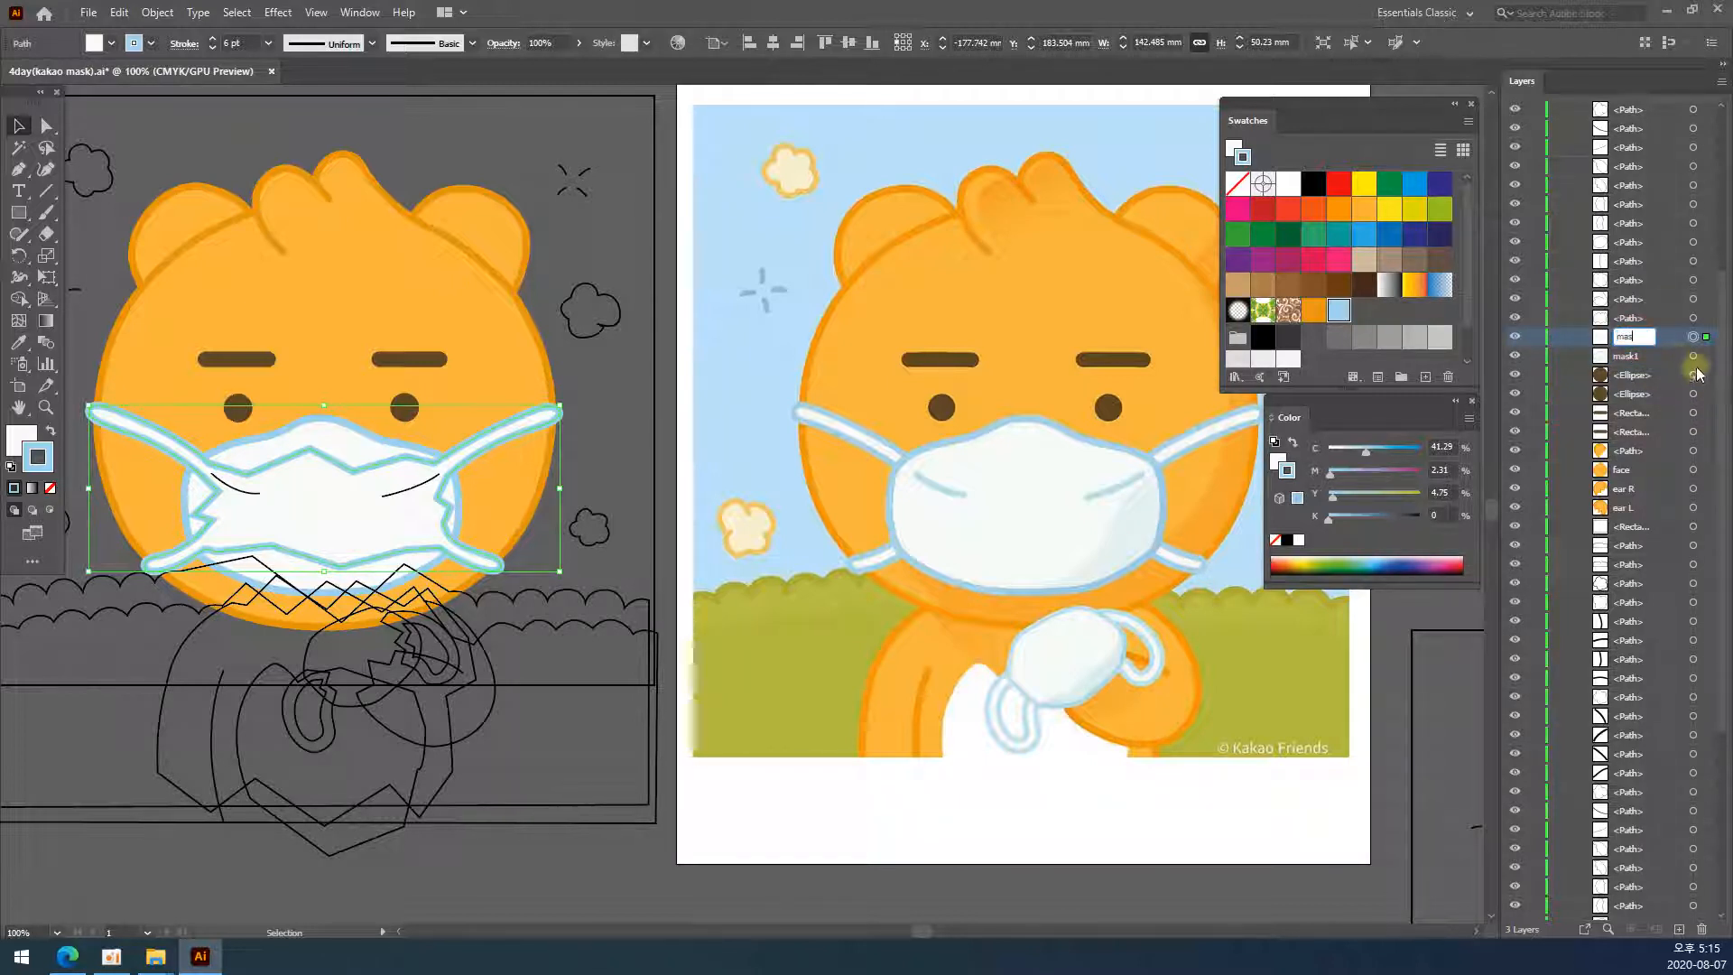
type("k")
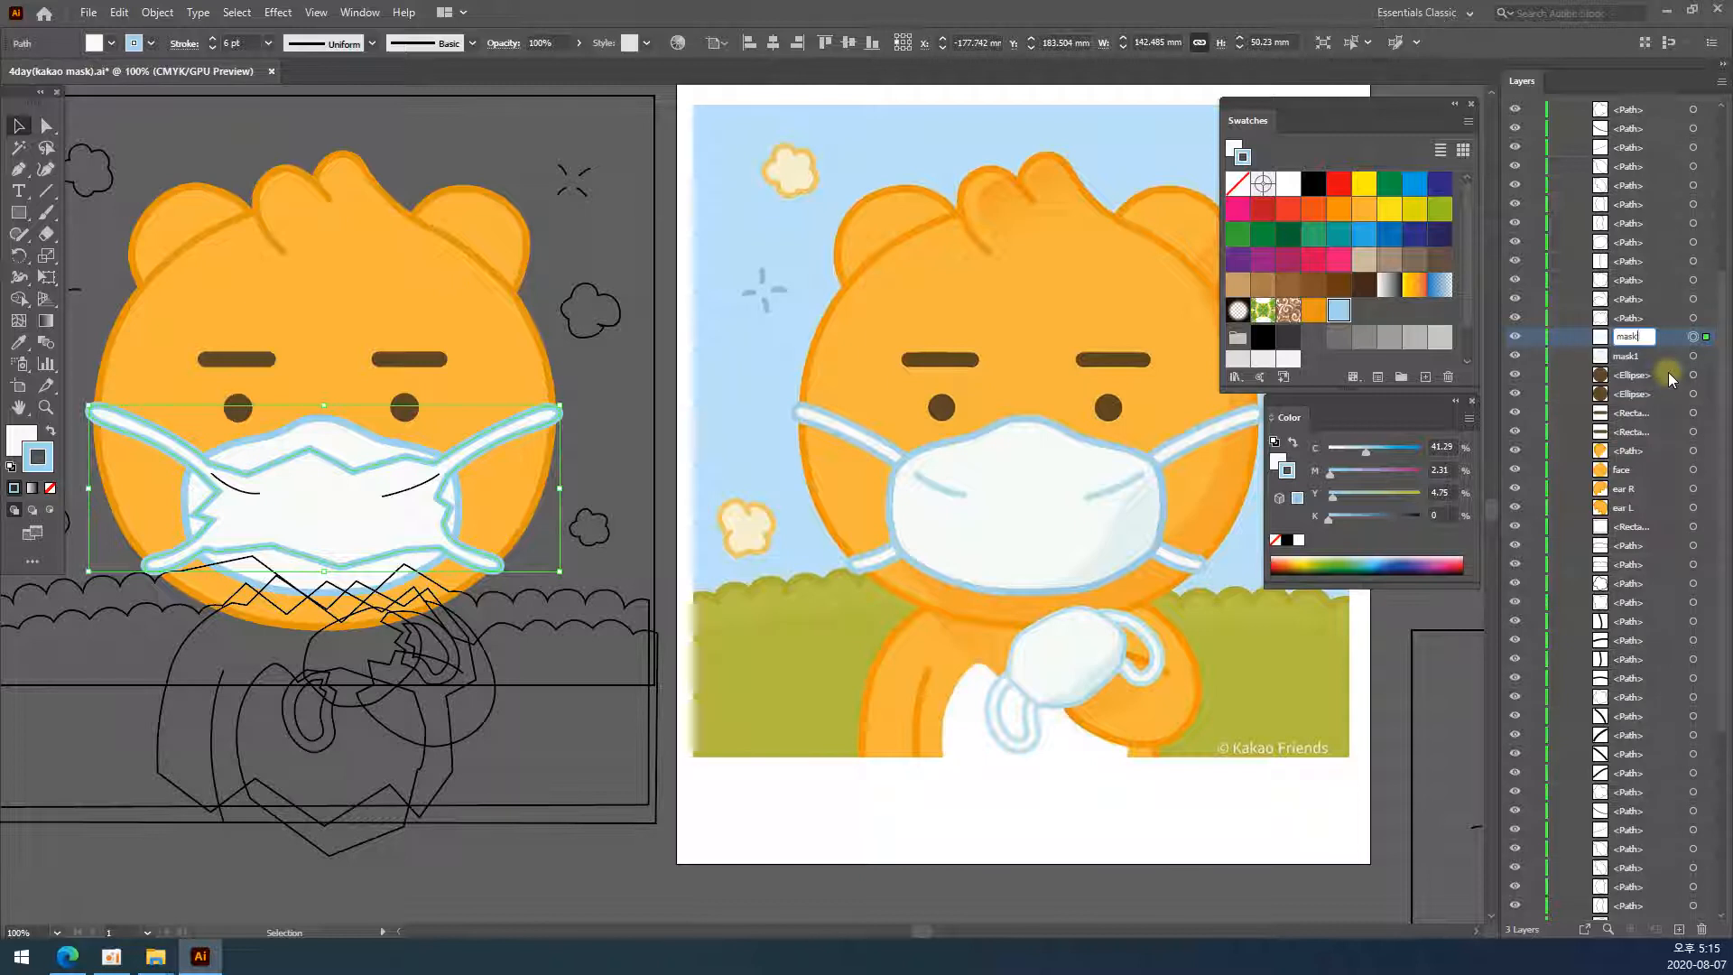
type("j2")
key("Return")
- Move mask2 below mask1 in the stacking order so the straps sit behind the main mask
left_click(345, 448)
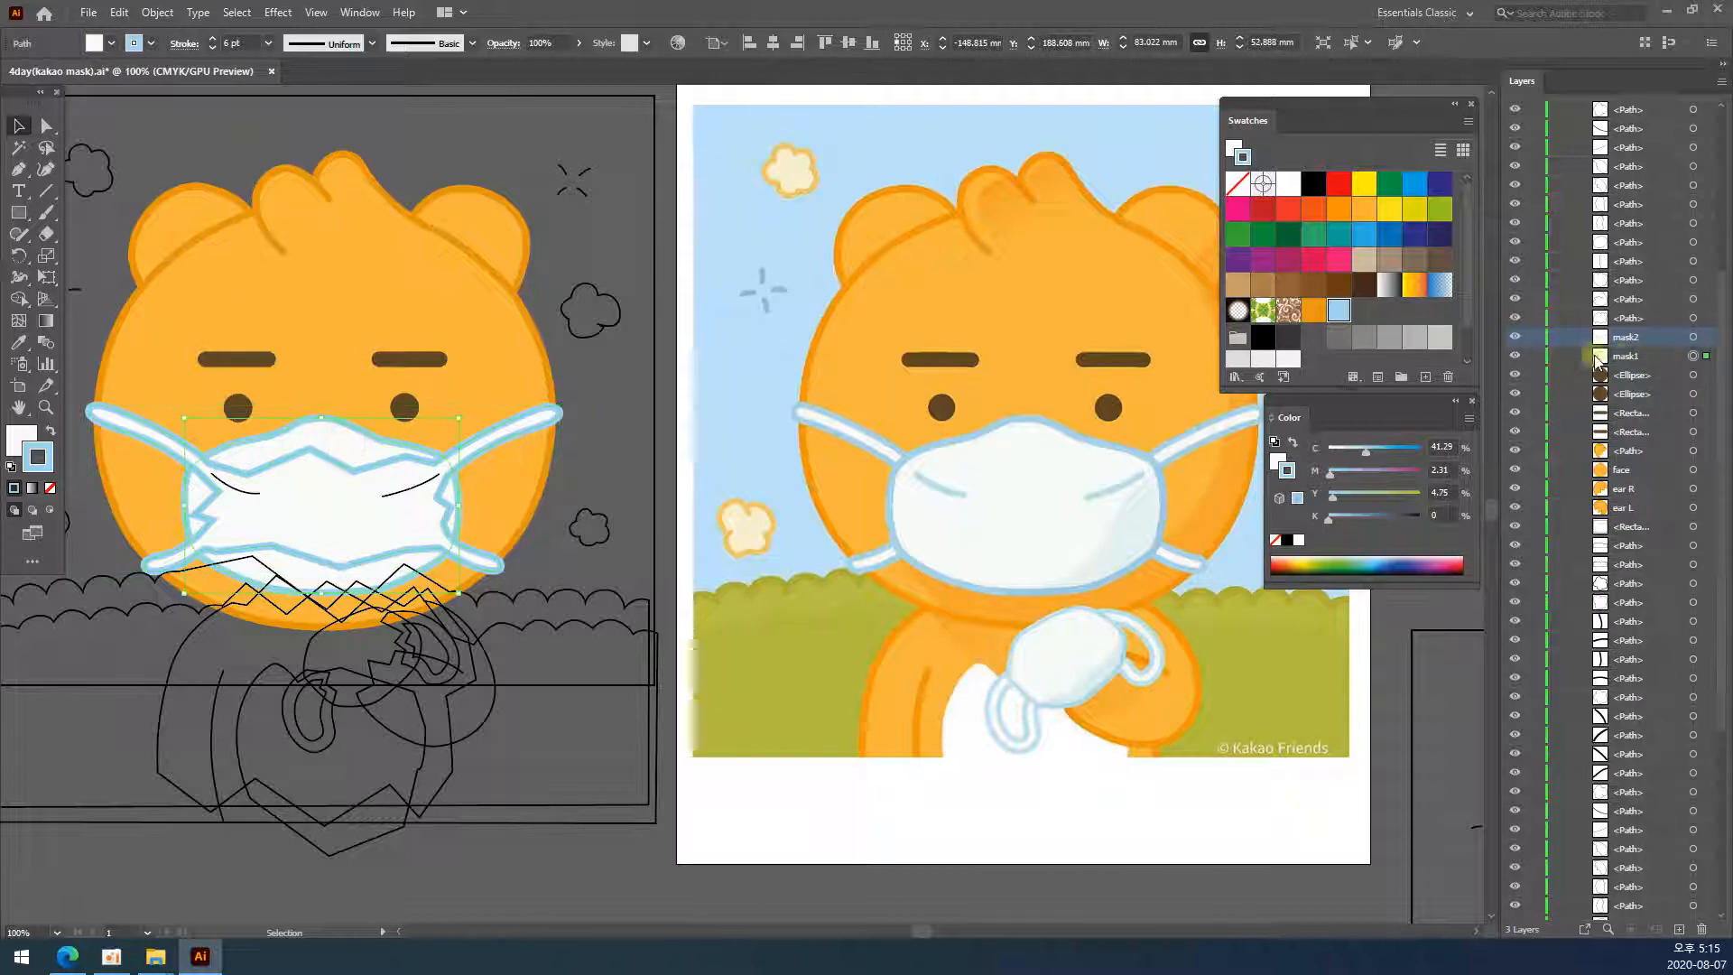
left_click_drag(1629, 333, 1630, 369)
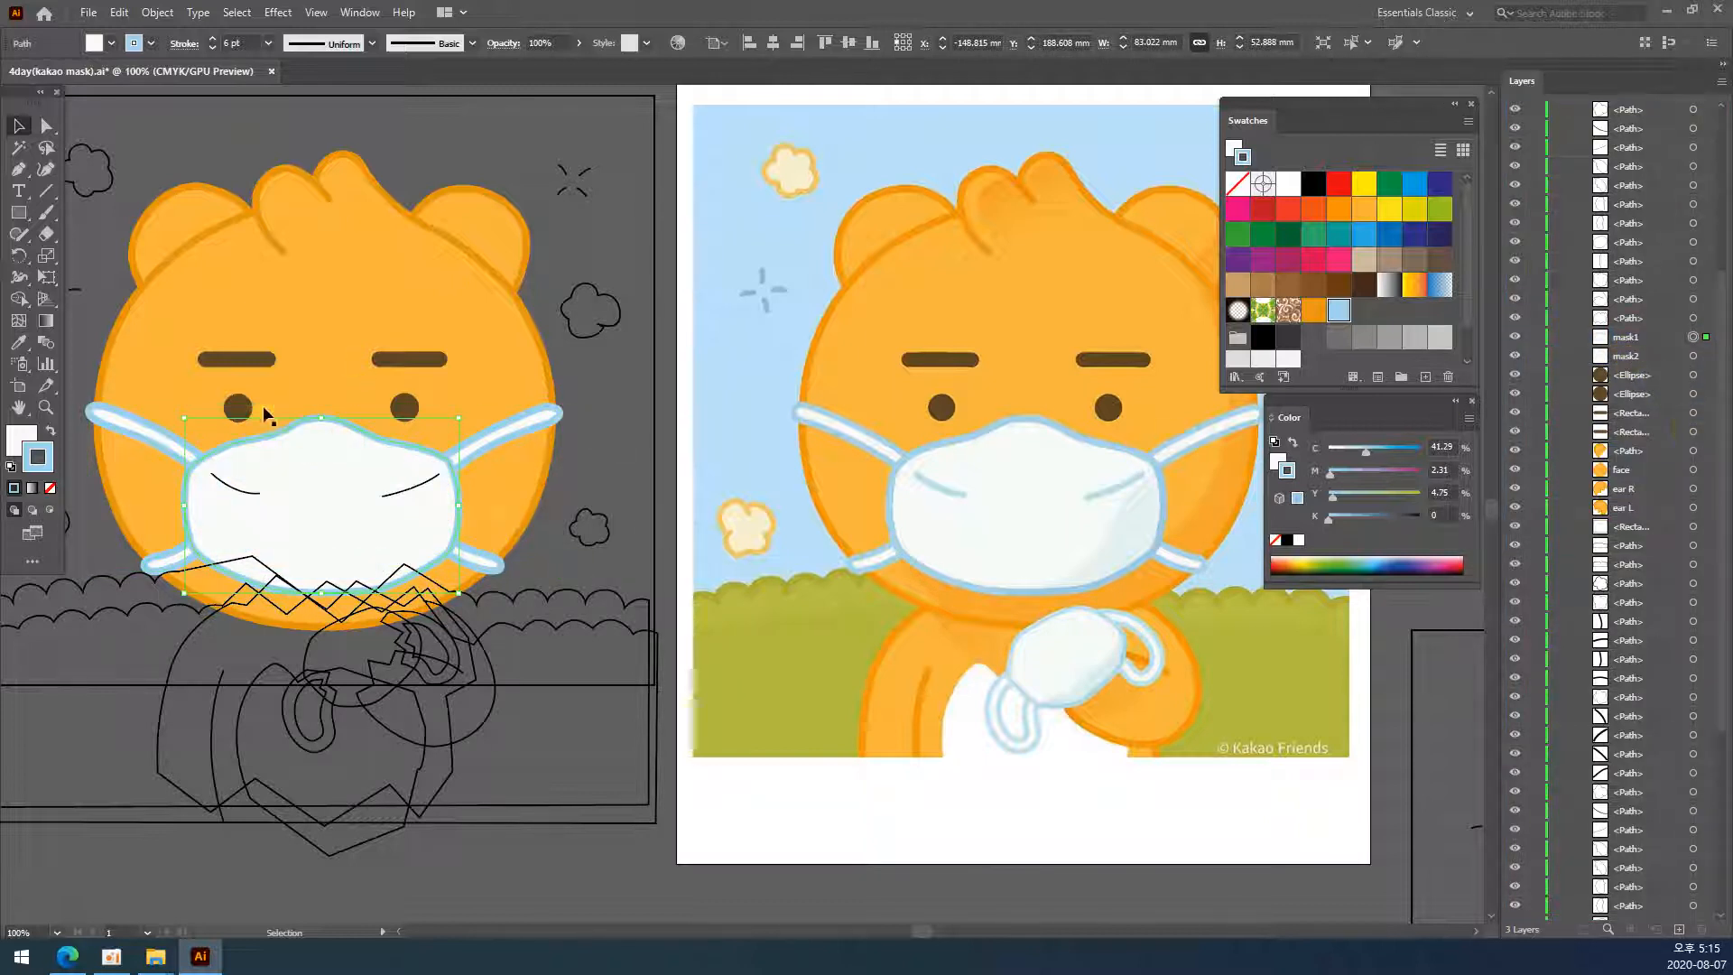
left_click(672, 467)
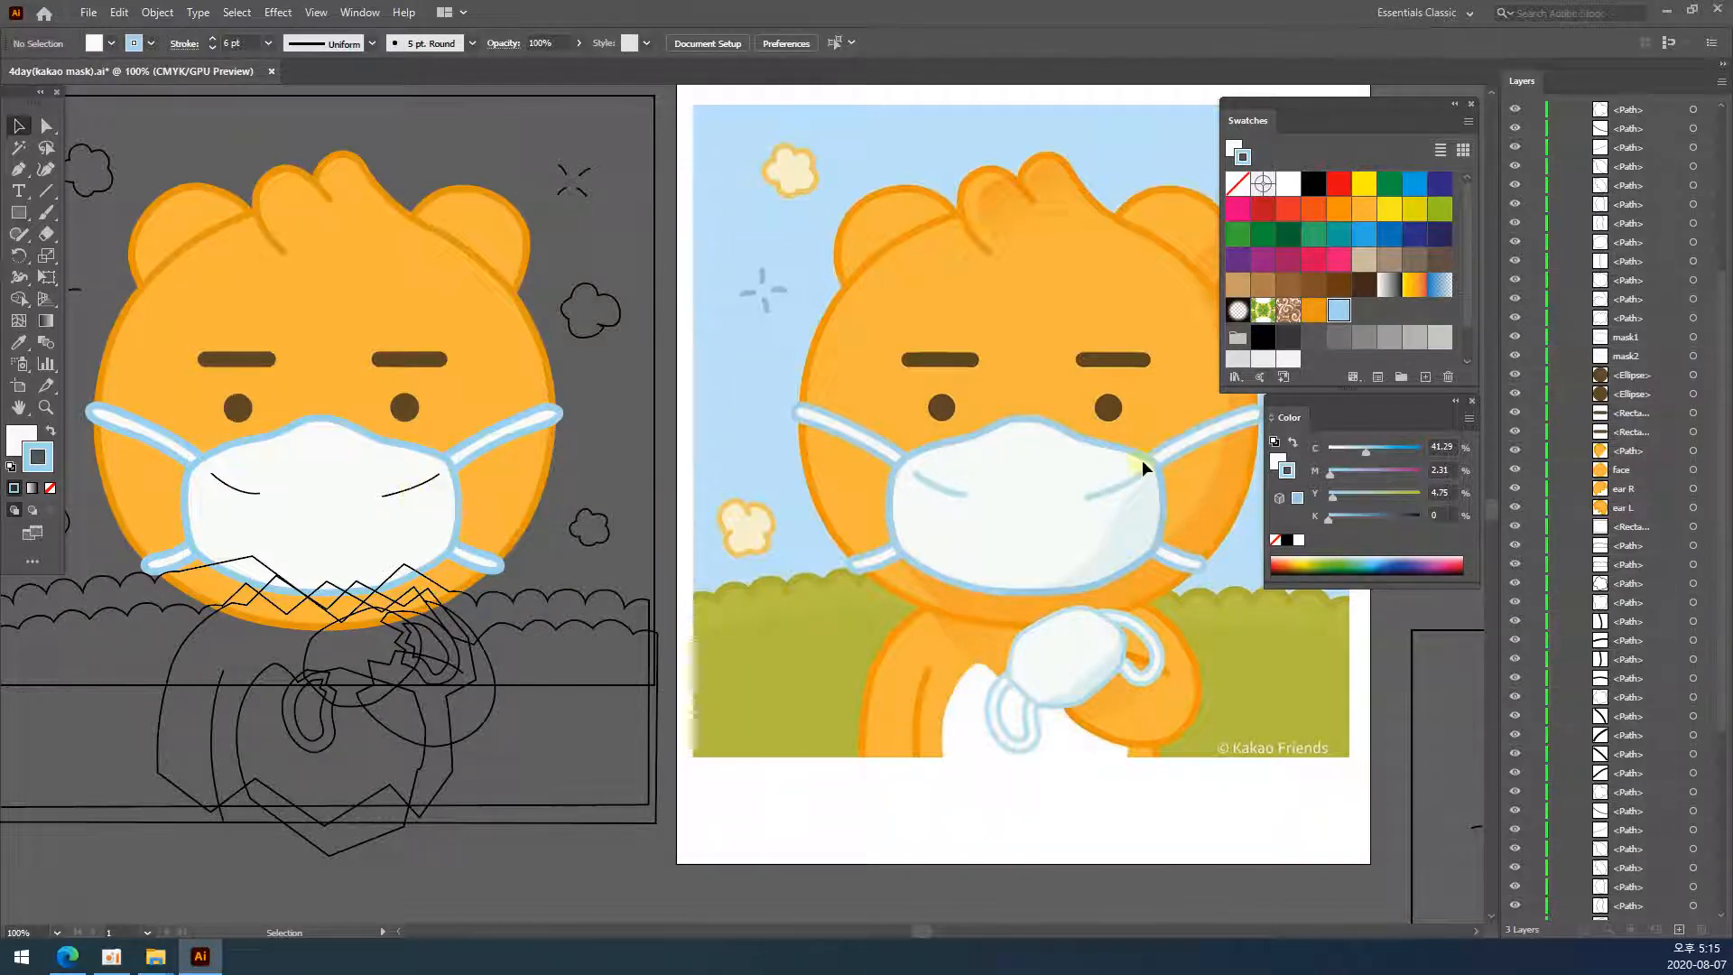
- Give both crease lines on the mask a 6 pt stroke in the saved light blue swatch
left_click(417, 484)
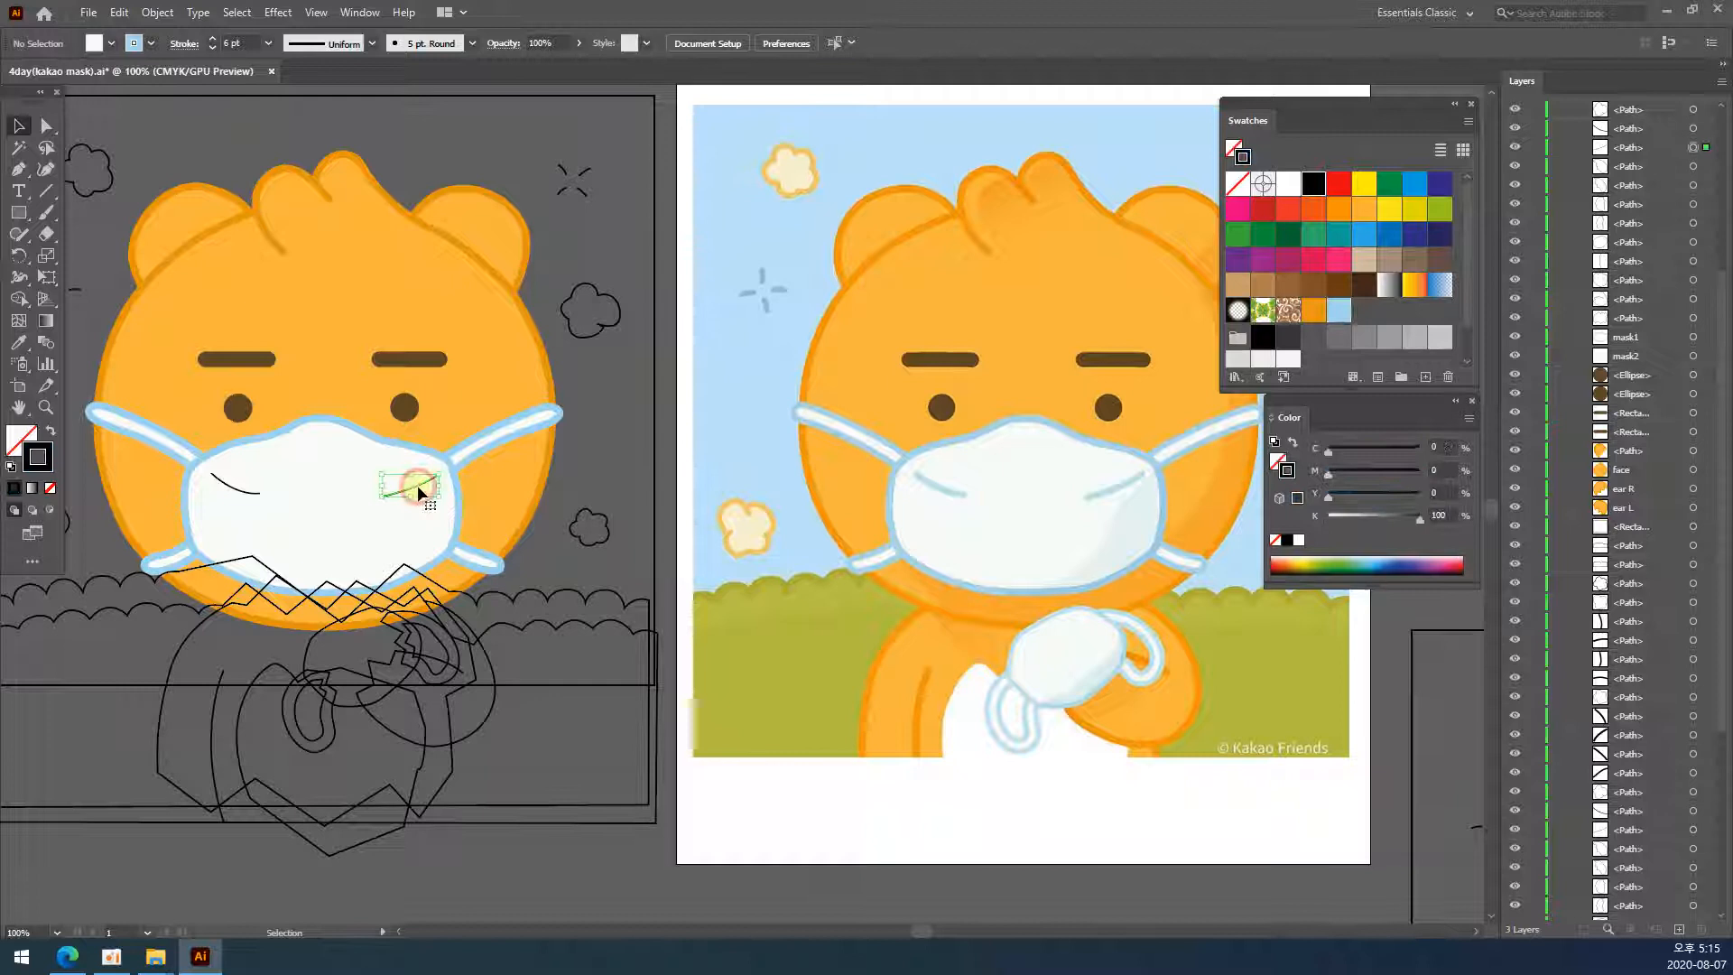
left_click(242, 494, "shift")
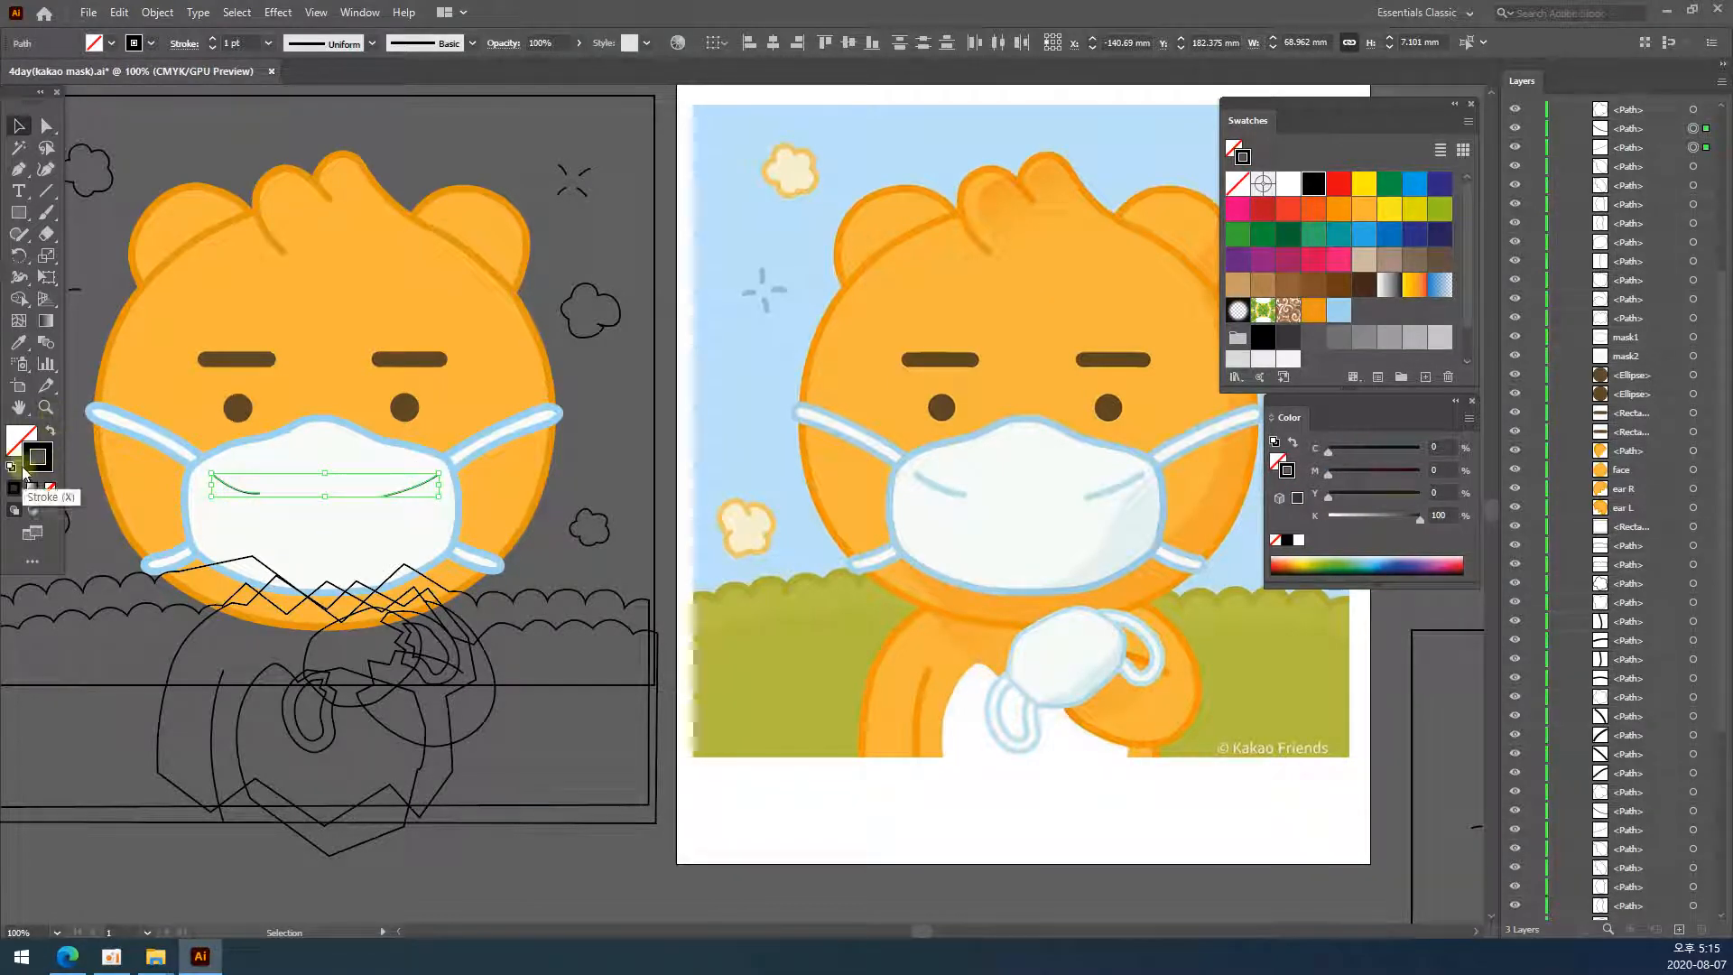
left_click(1341, 311)
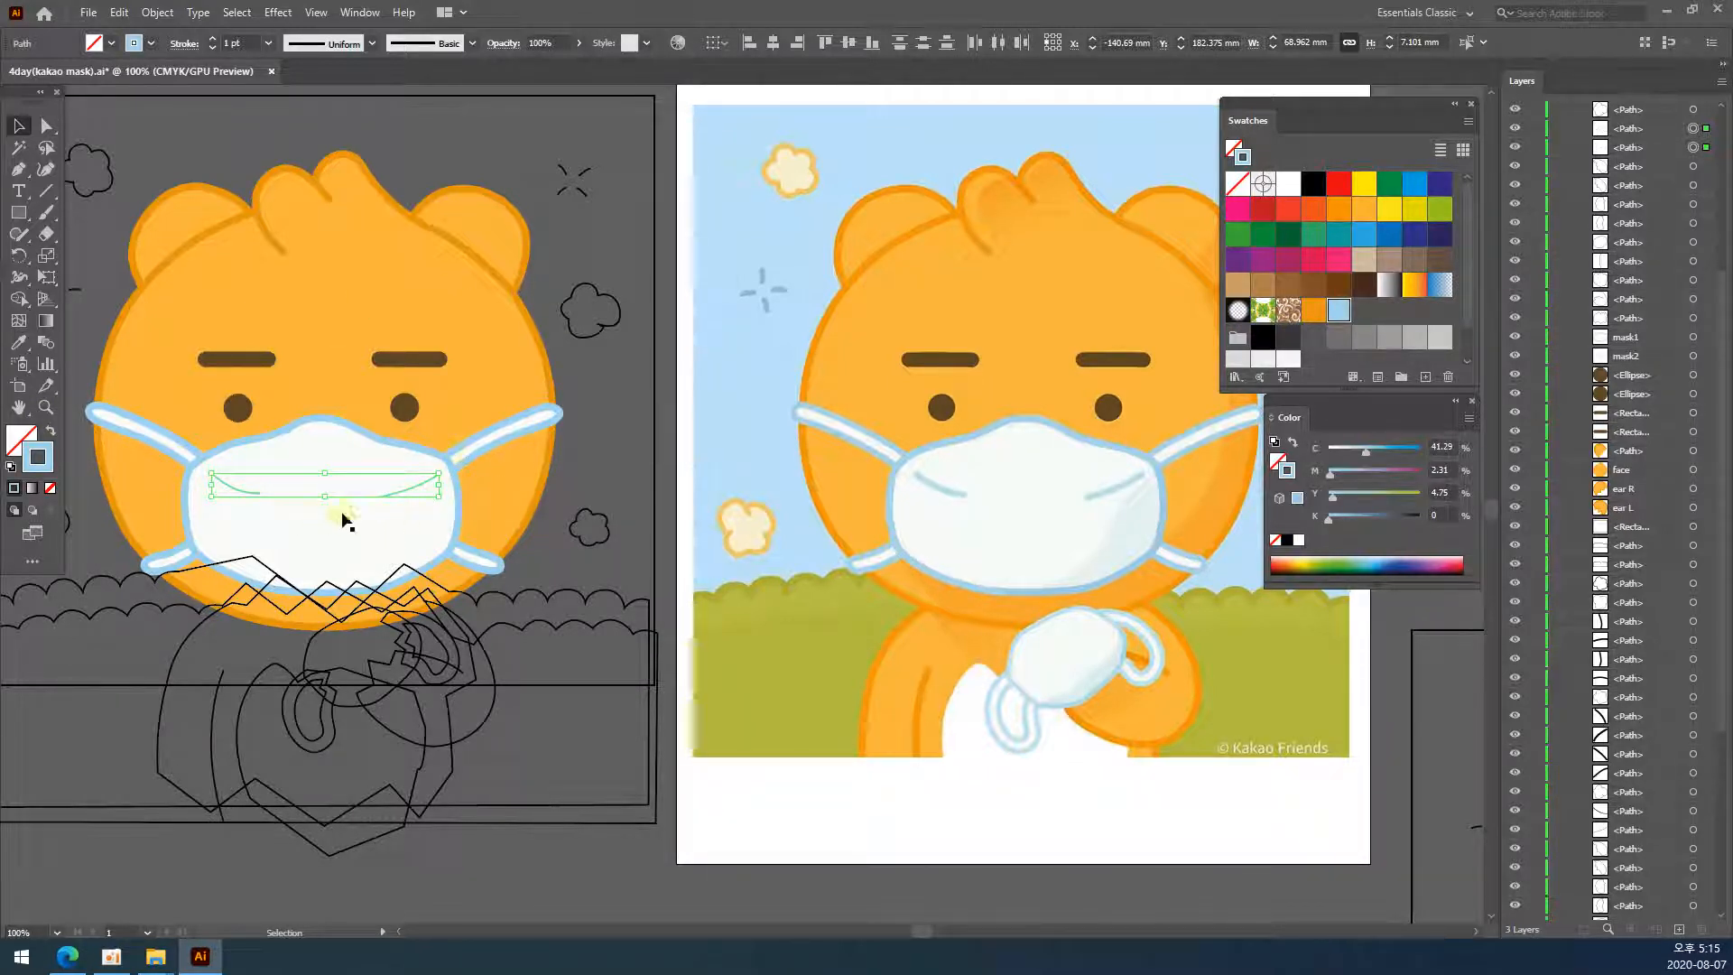
left_click(210, 37)
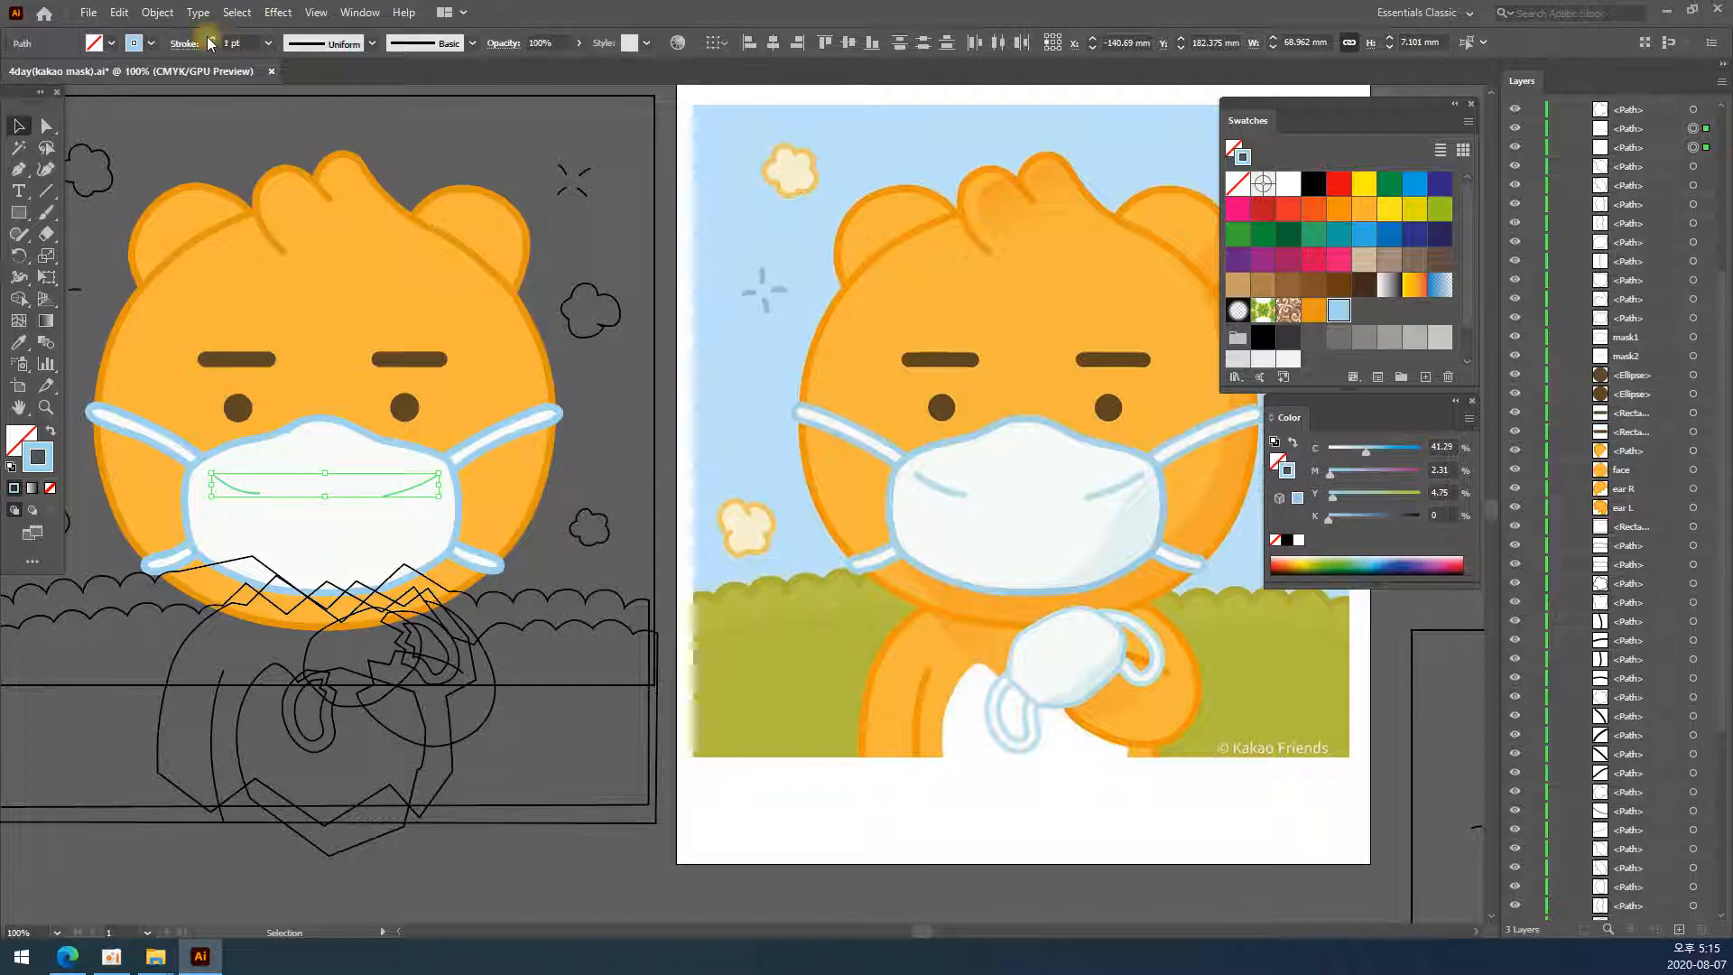
left_click(211, 38)
left_click(211, 38)
left_click(210, 38)
left_click(210, 38)
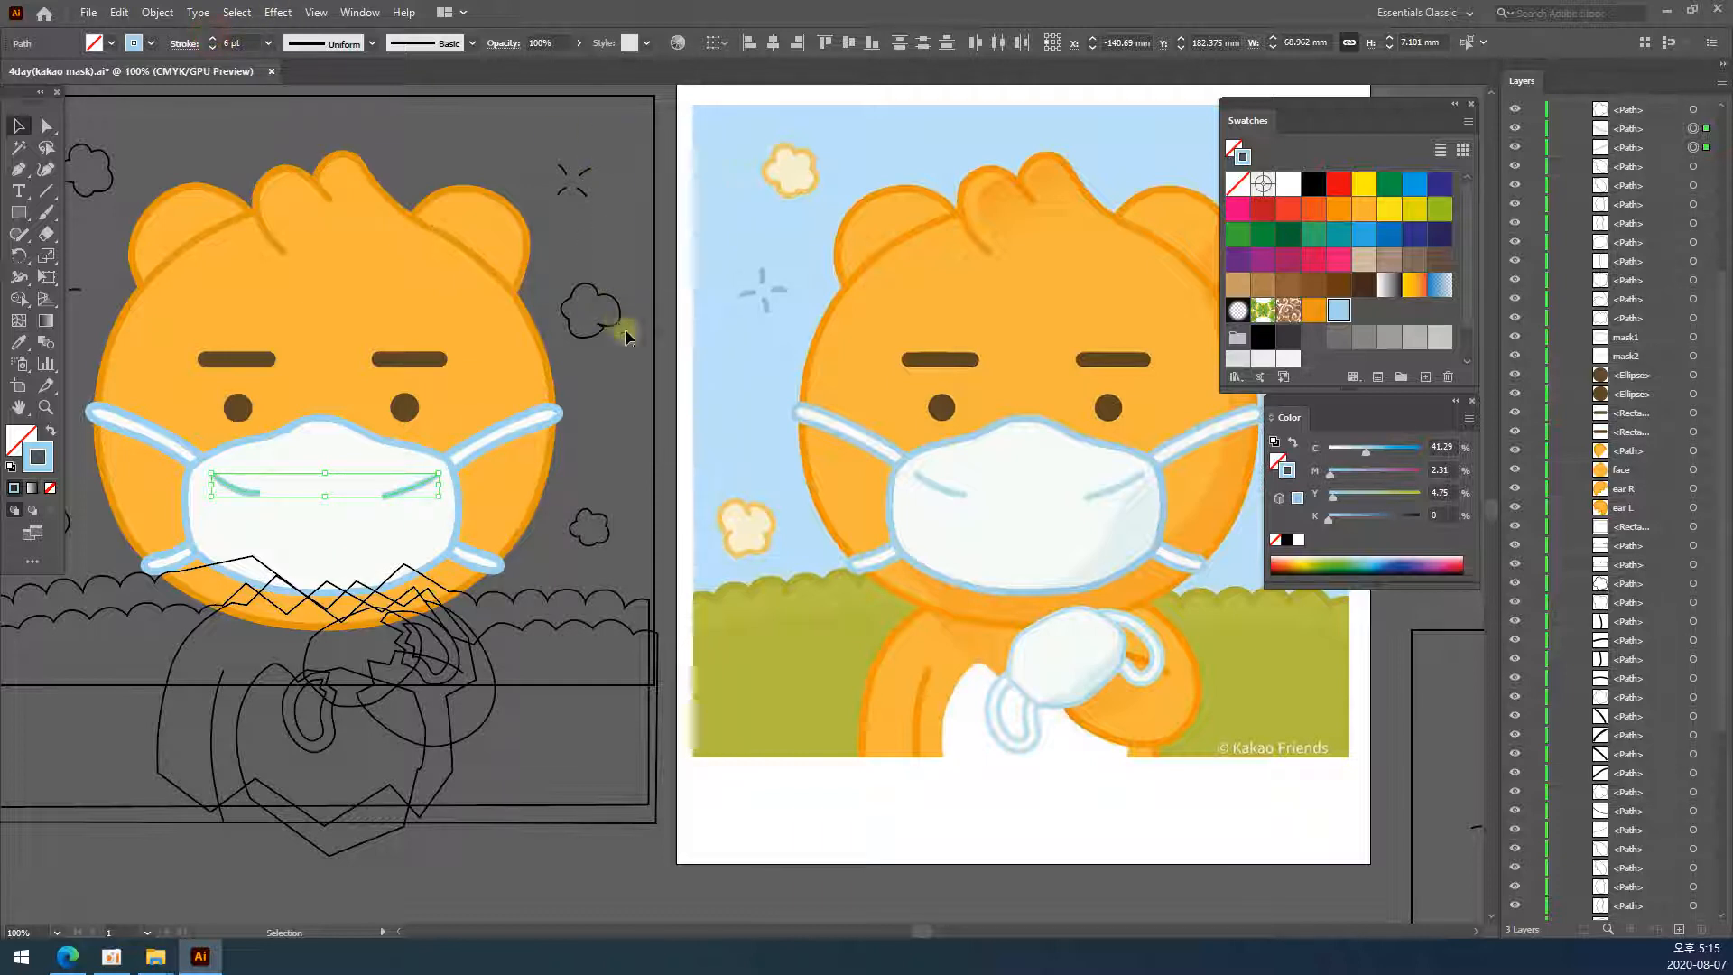
left_click(663, 348)
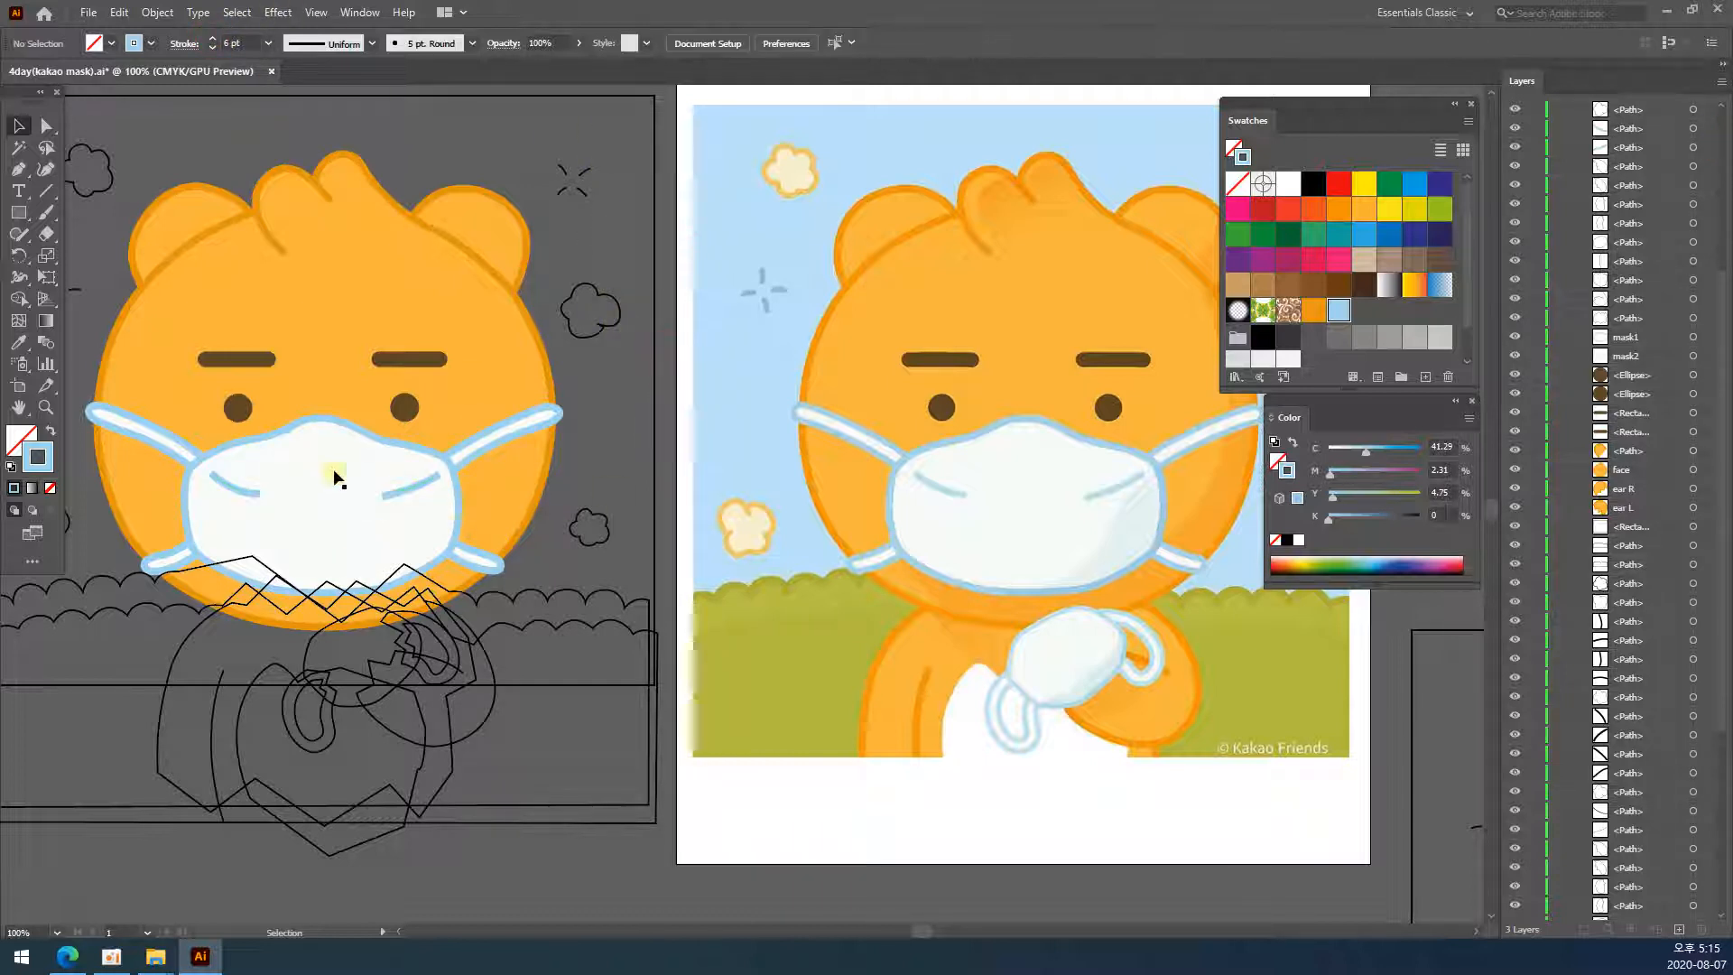
- Give both crease lines on the mask round stroke caps
key("z")
left_click(422, 494)
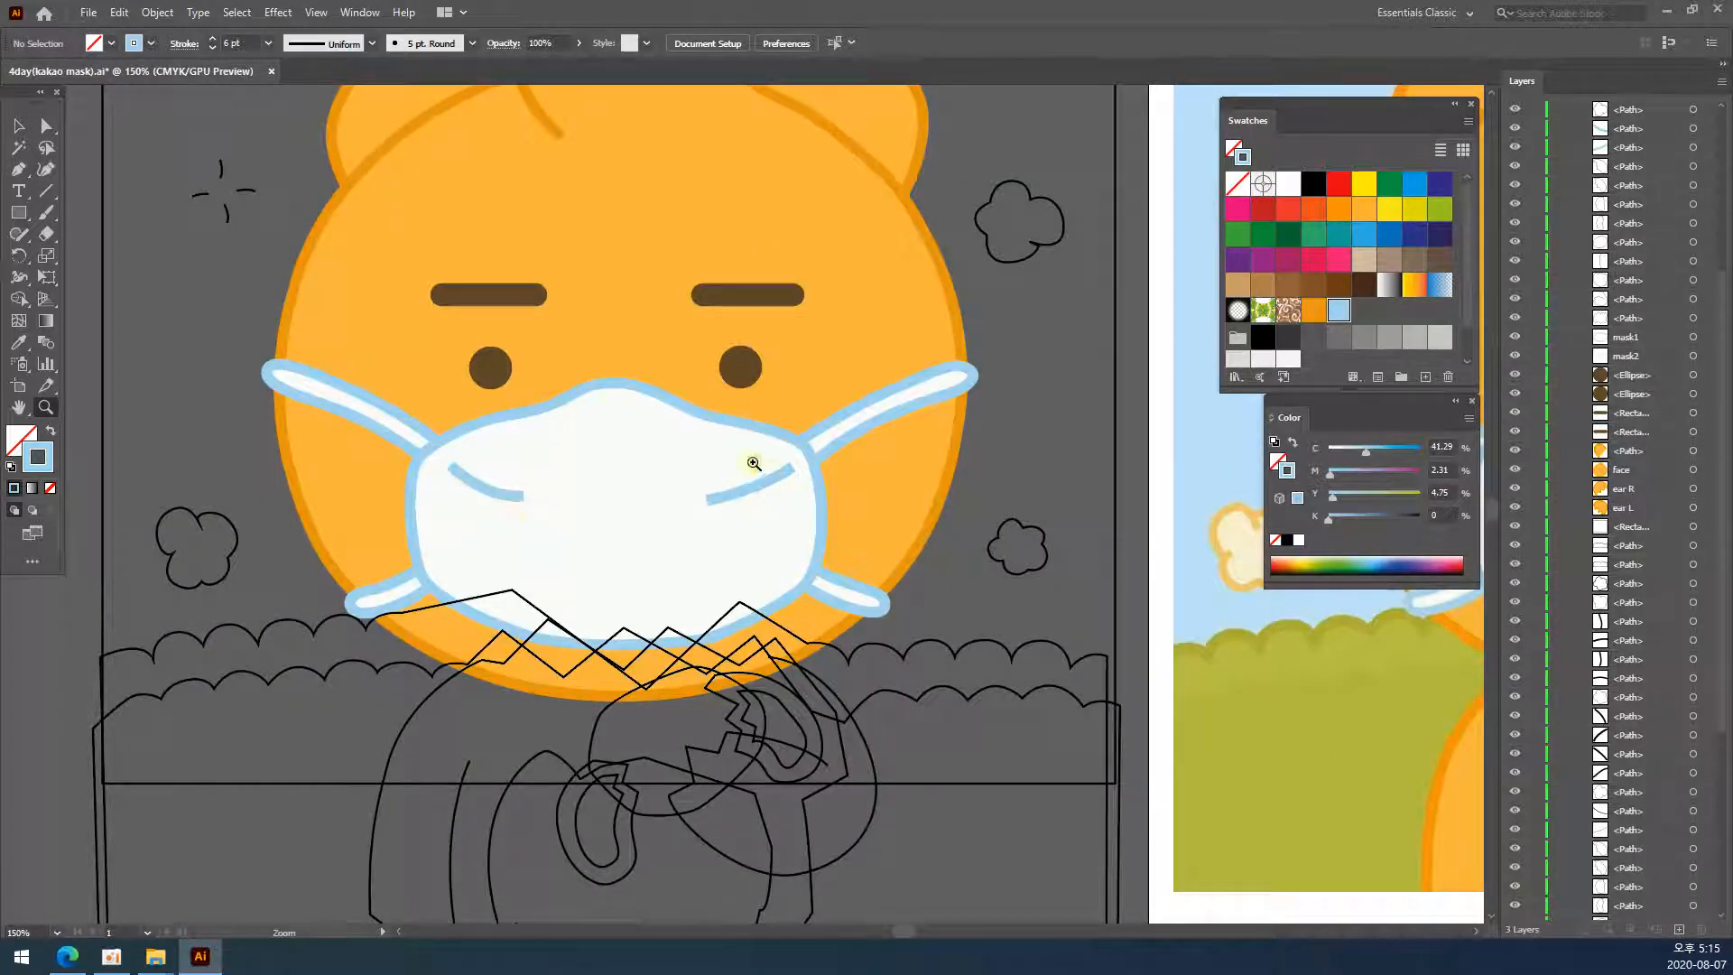
left_click(19, 126)
left_click(485, 493)
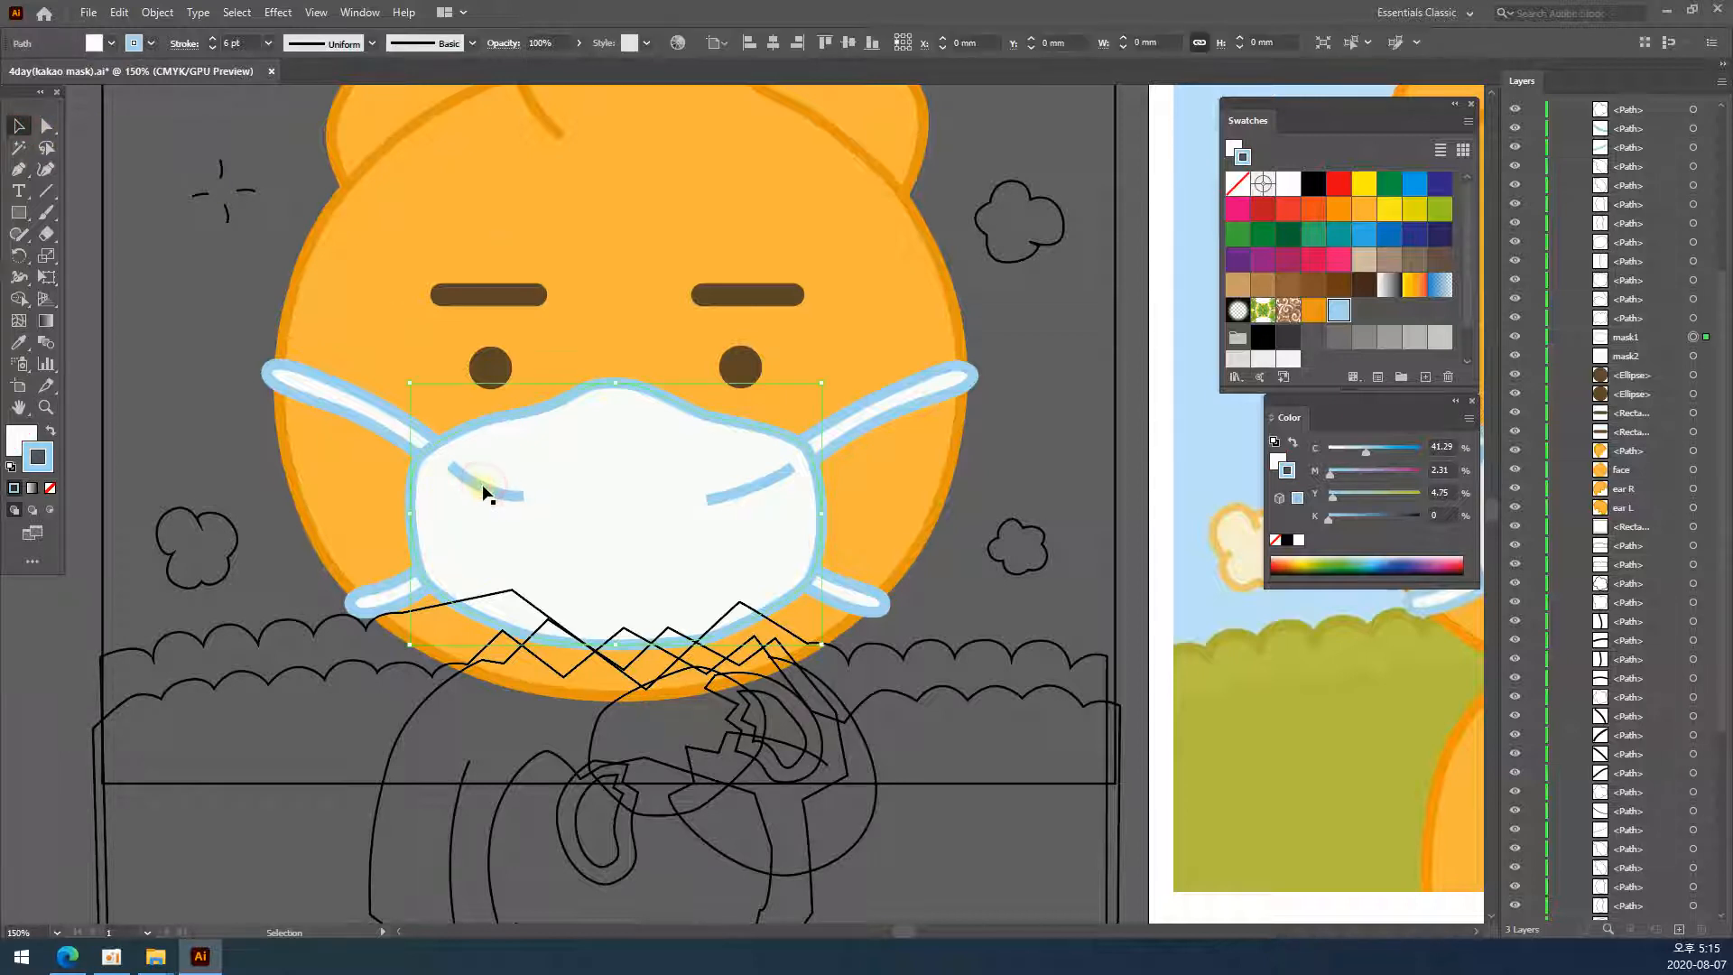
left_click(768, 480, "shift")
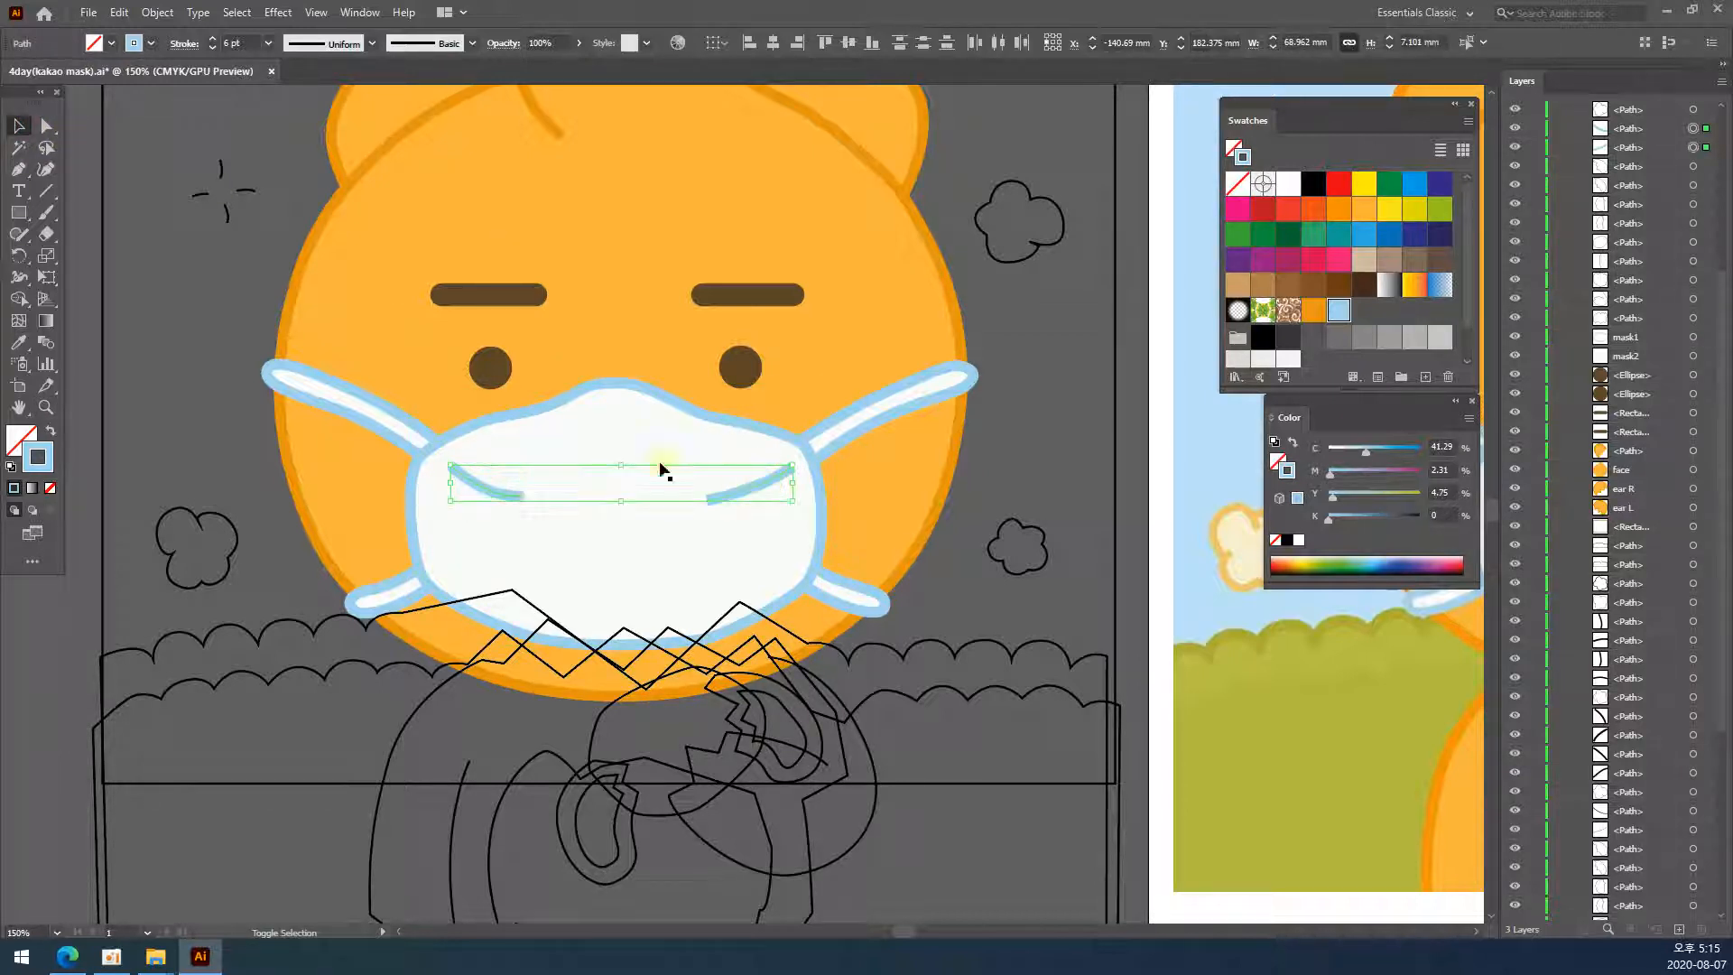
left_click(185, 43)
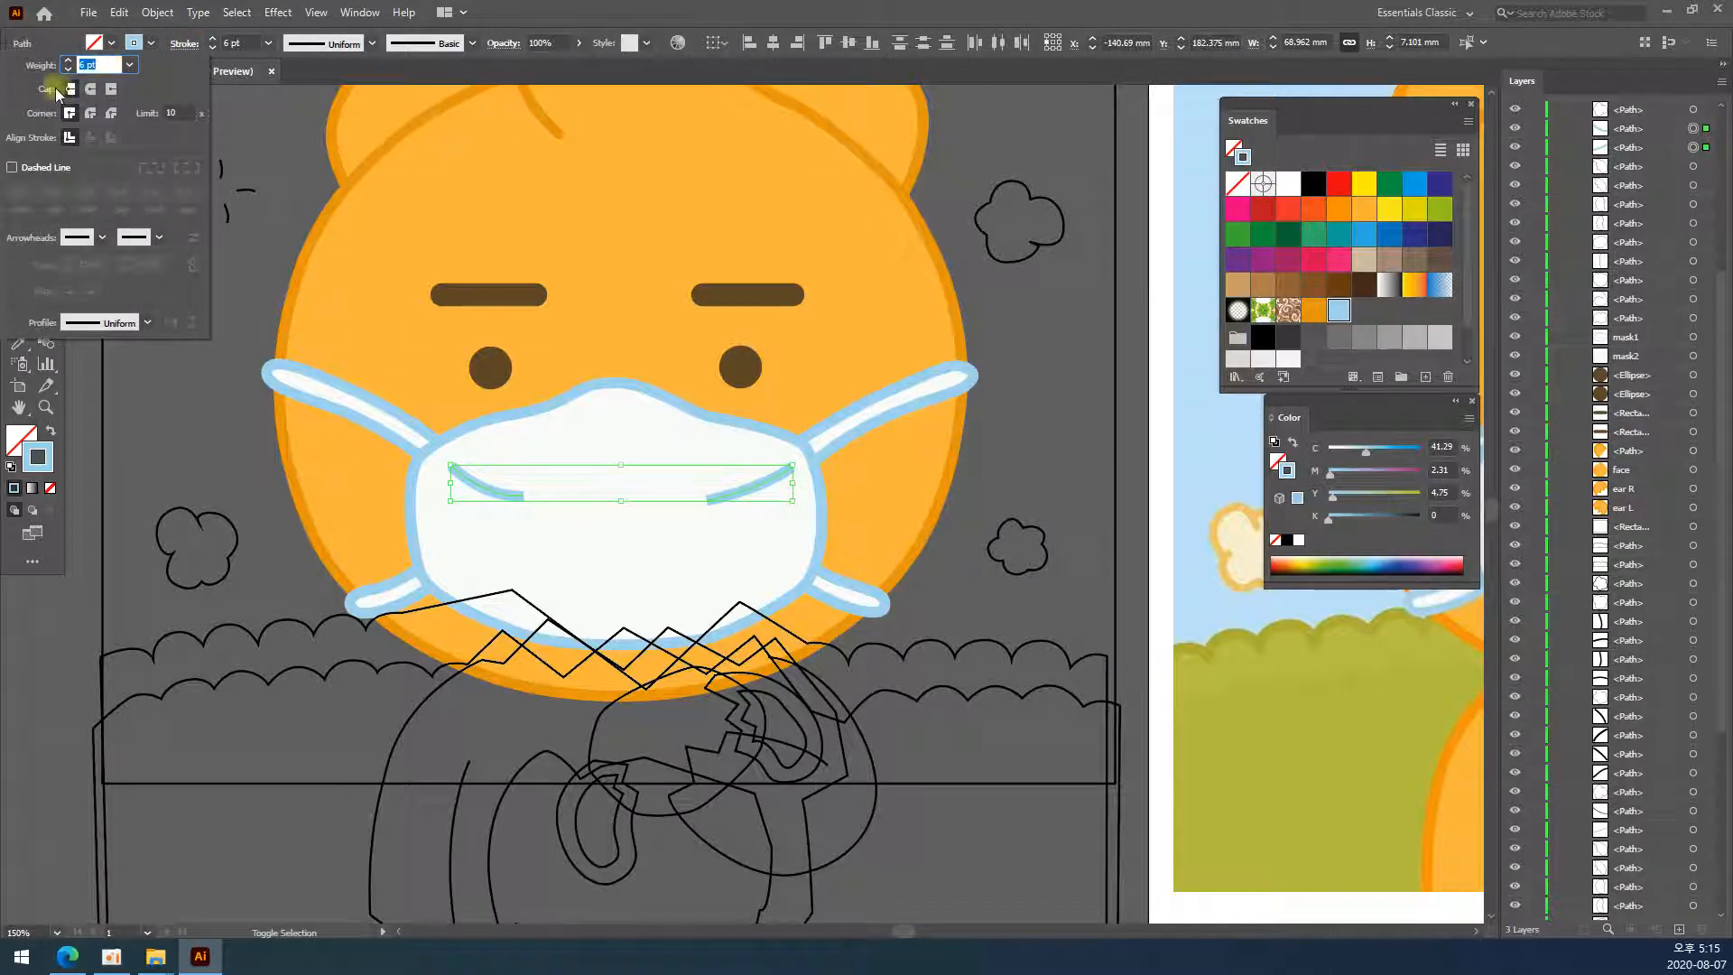
left_click(91, 89)
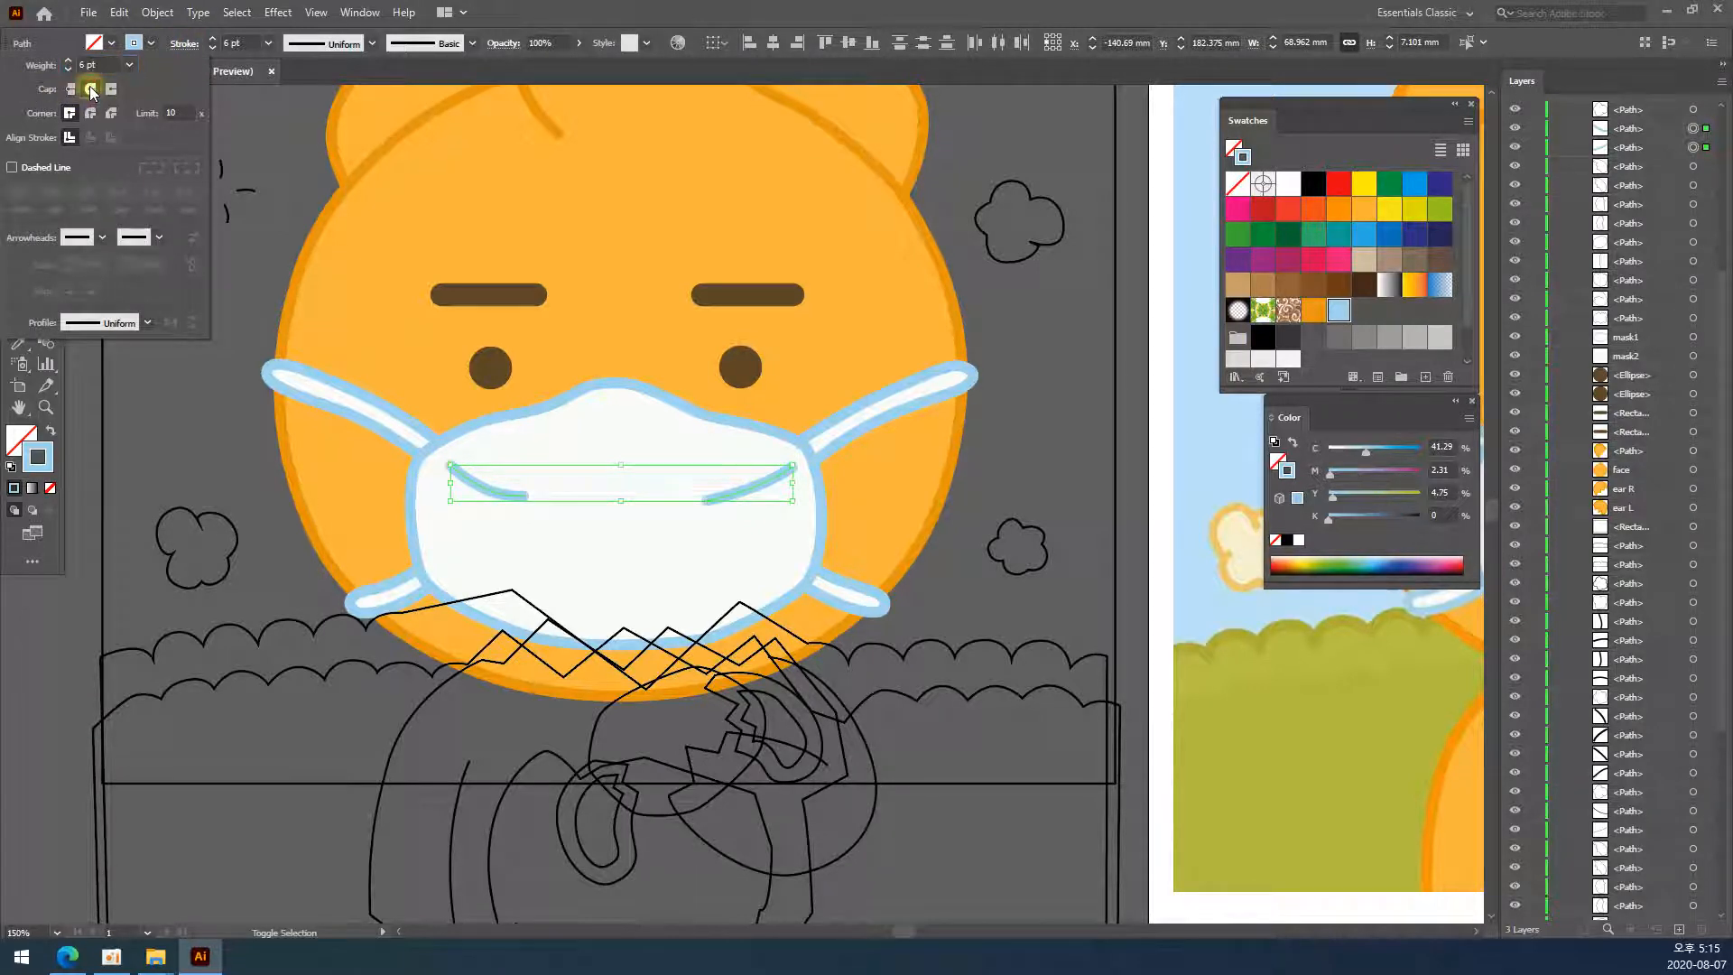
left_click(1123, 485)
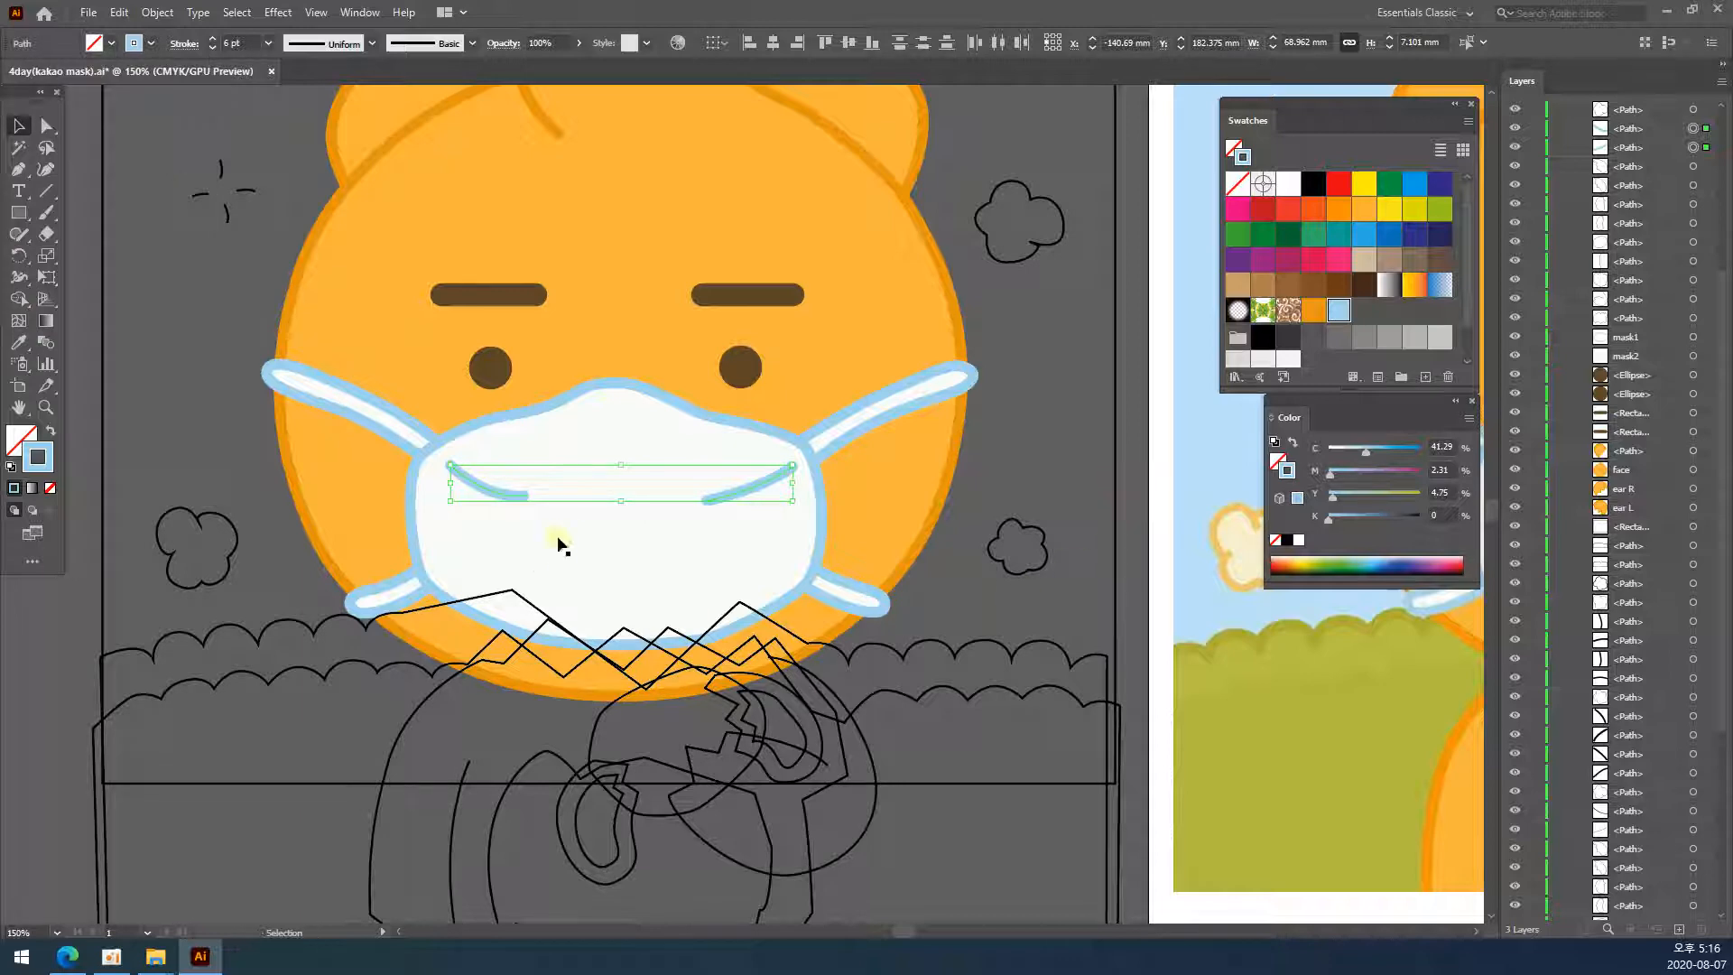
left_click(1143, 488)
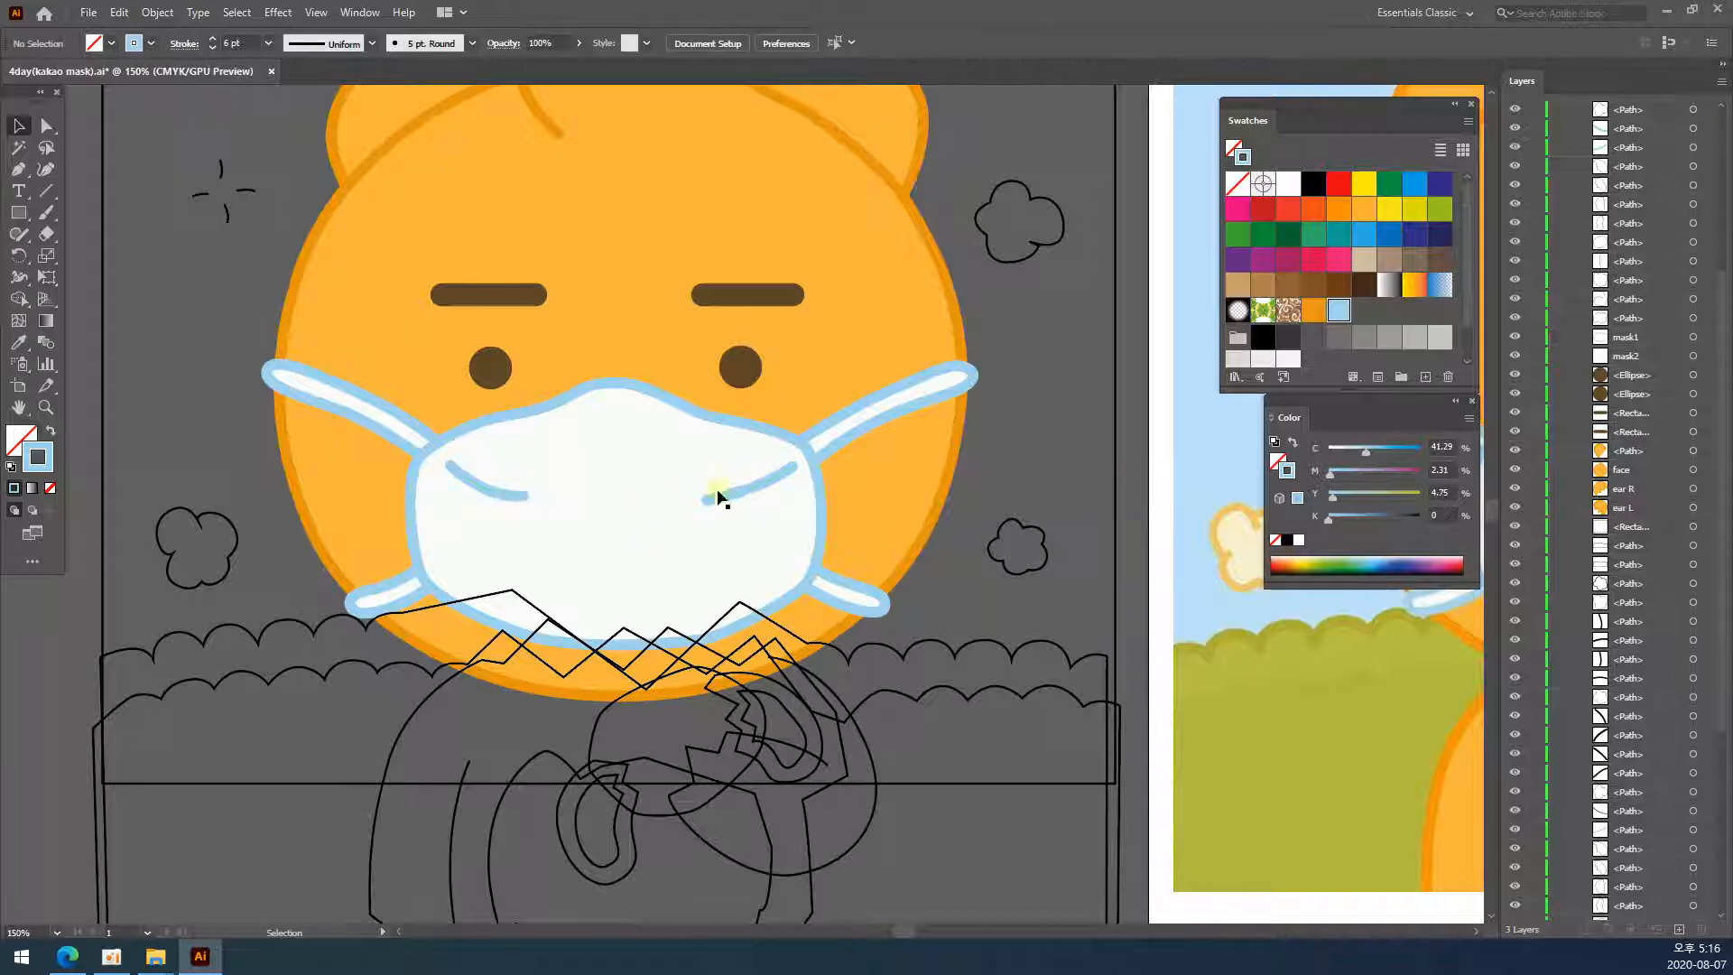
- Copy the face's orange fill and 6 pt darker orange stroke onto the body outline with the Eyedropper
key("z")
left_click(653, 601, "alt")
left_click_drag(994, 470, 505, 507)
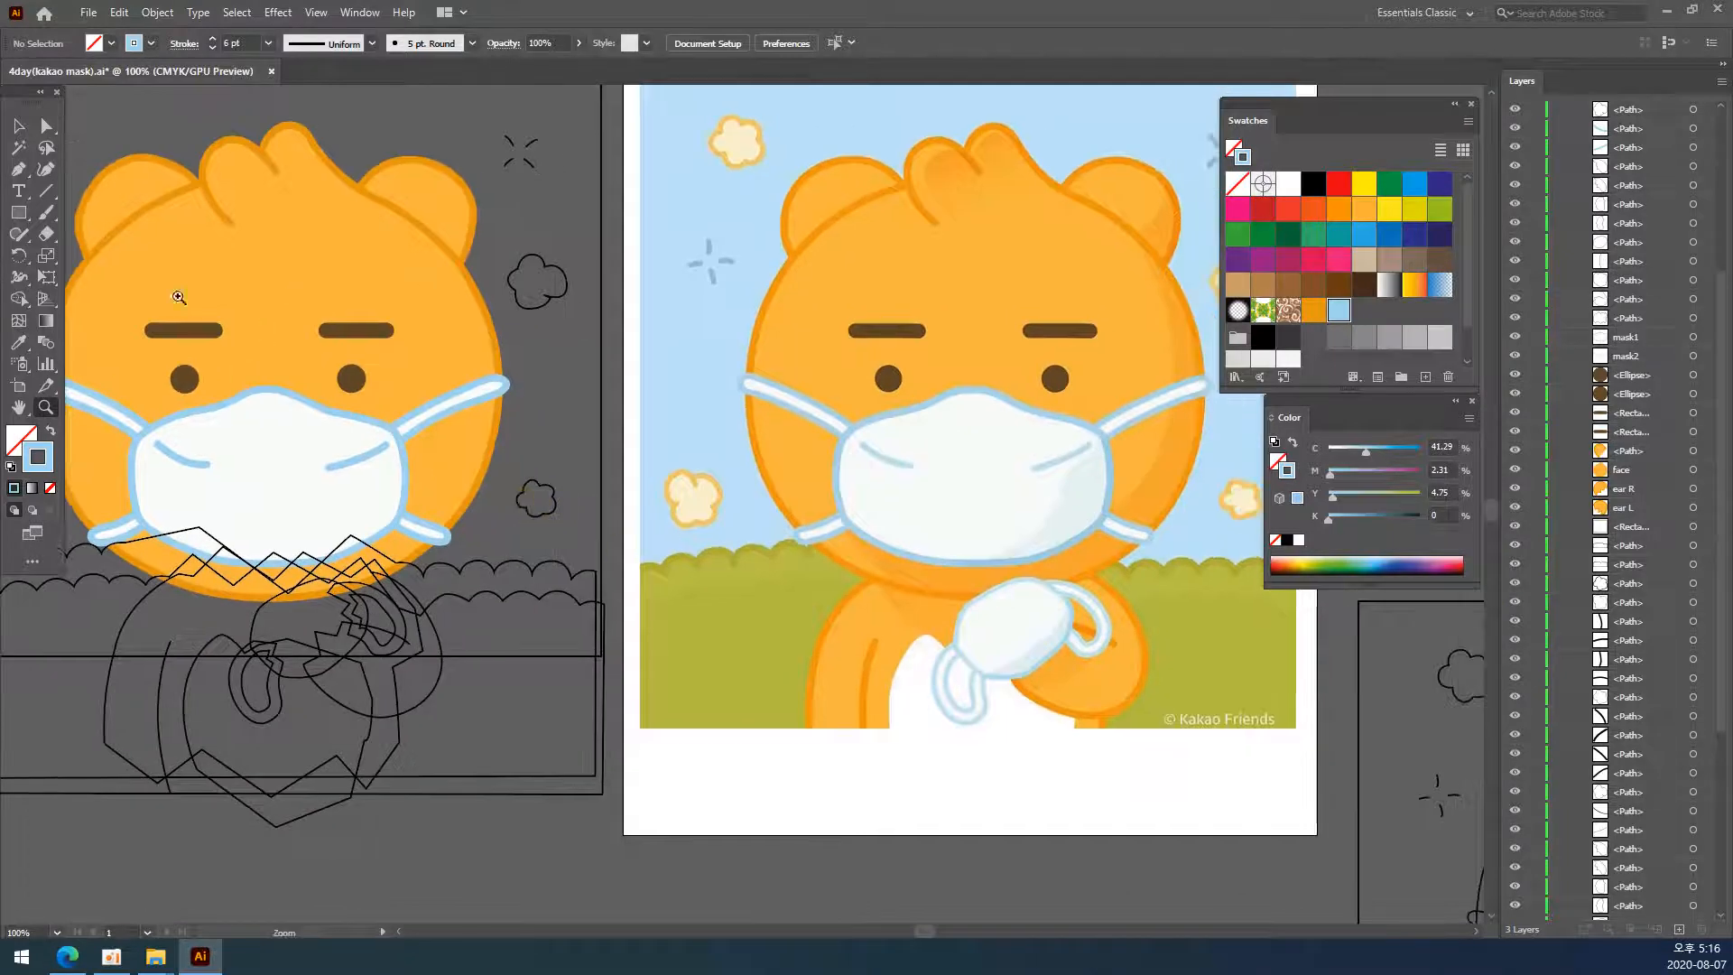
left_click_drag(604, 604, 547, 549)
key("v")
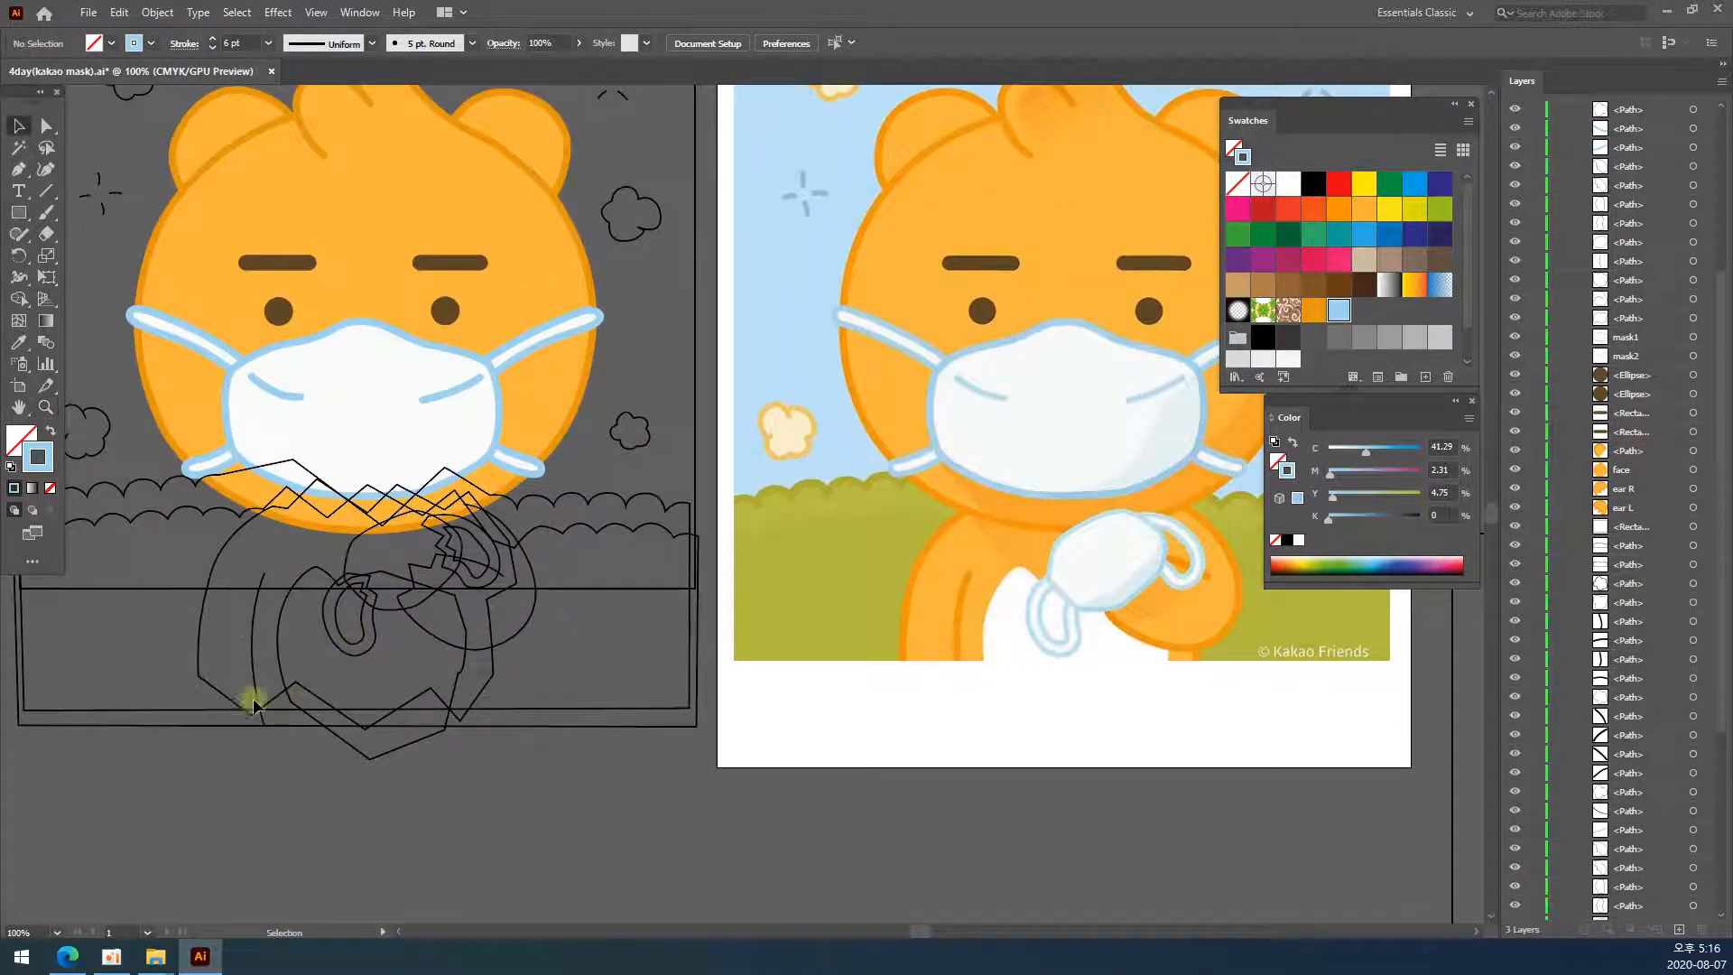
left_click(200, 607)
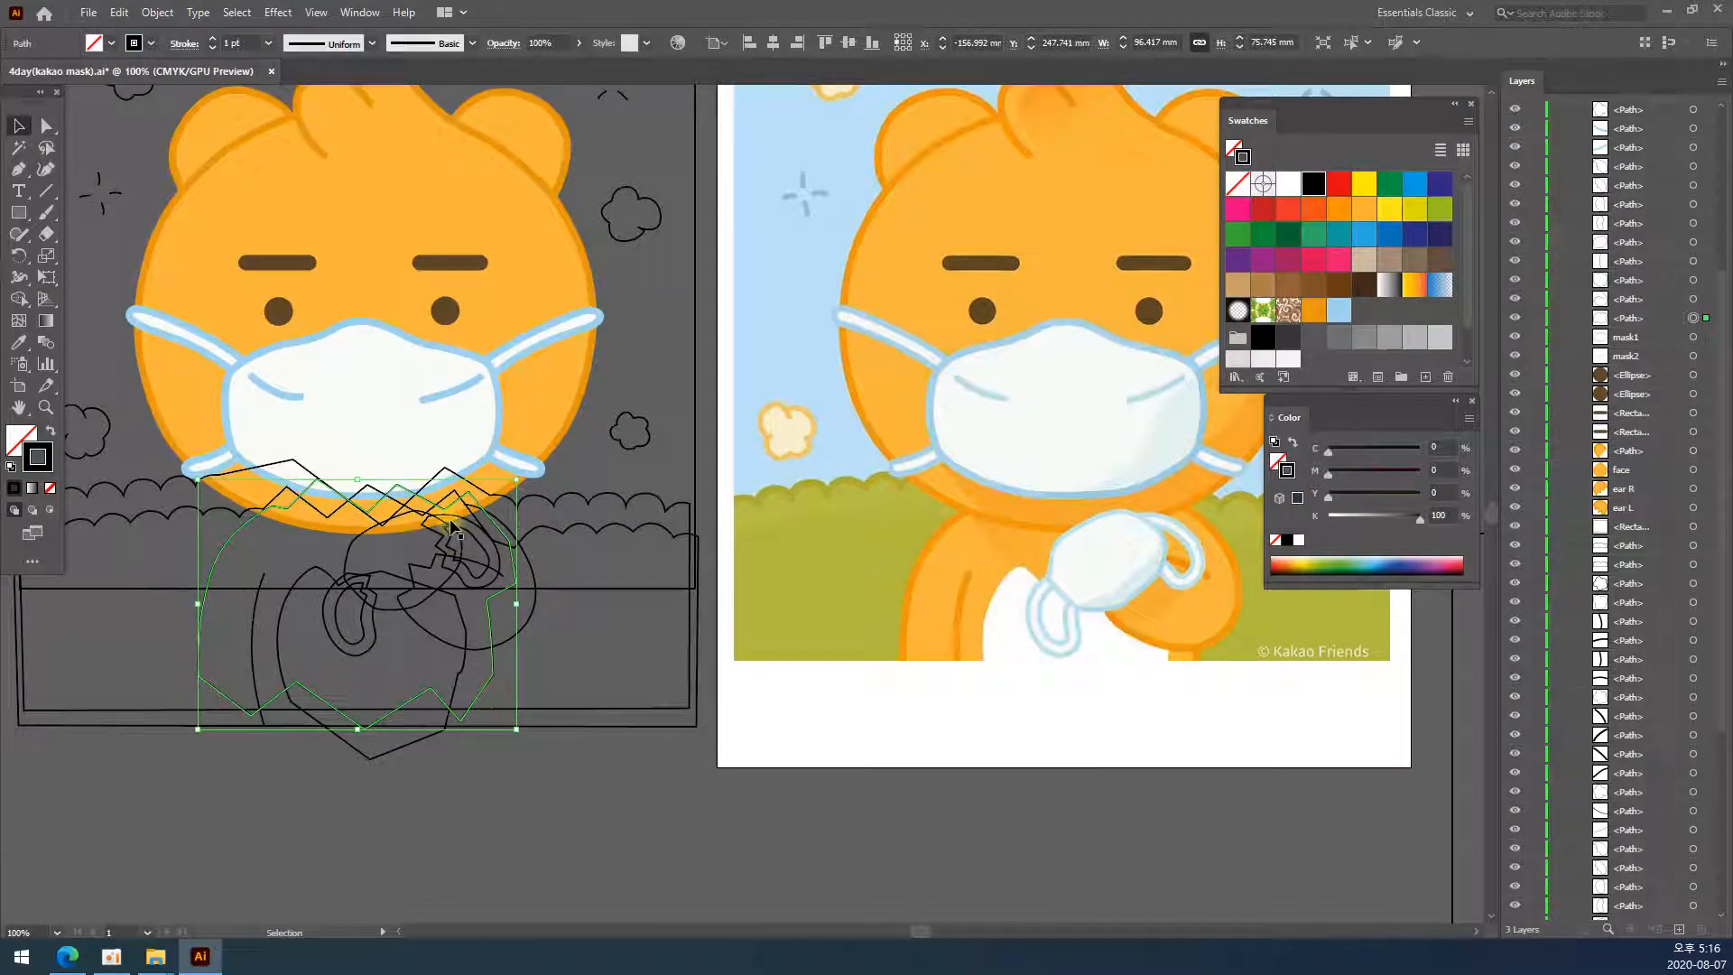
left_click(18, 342)
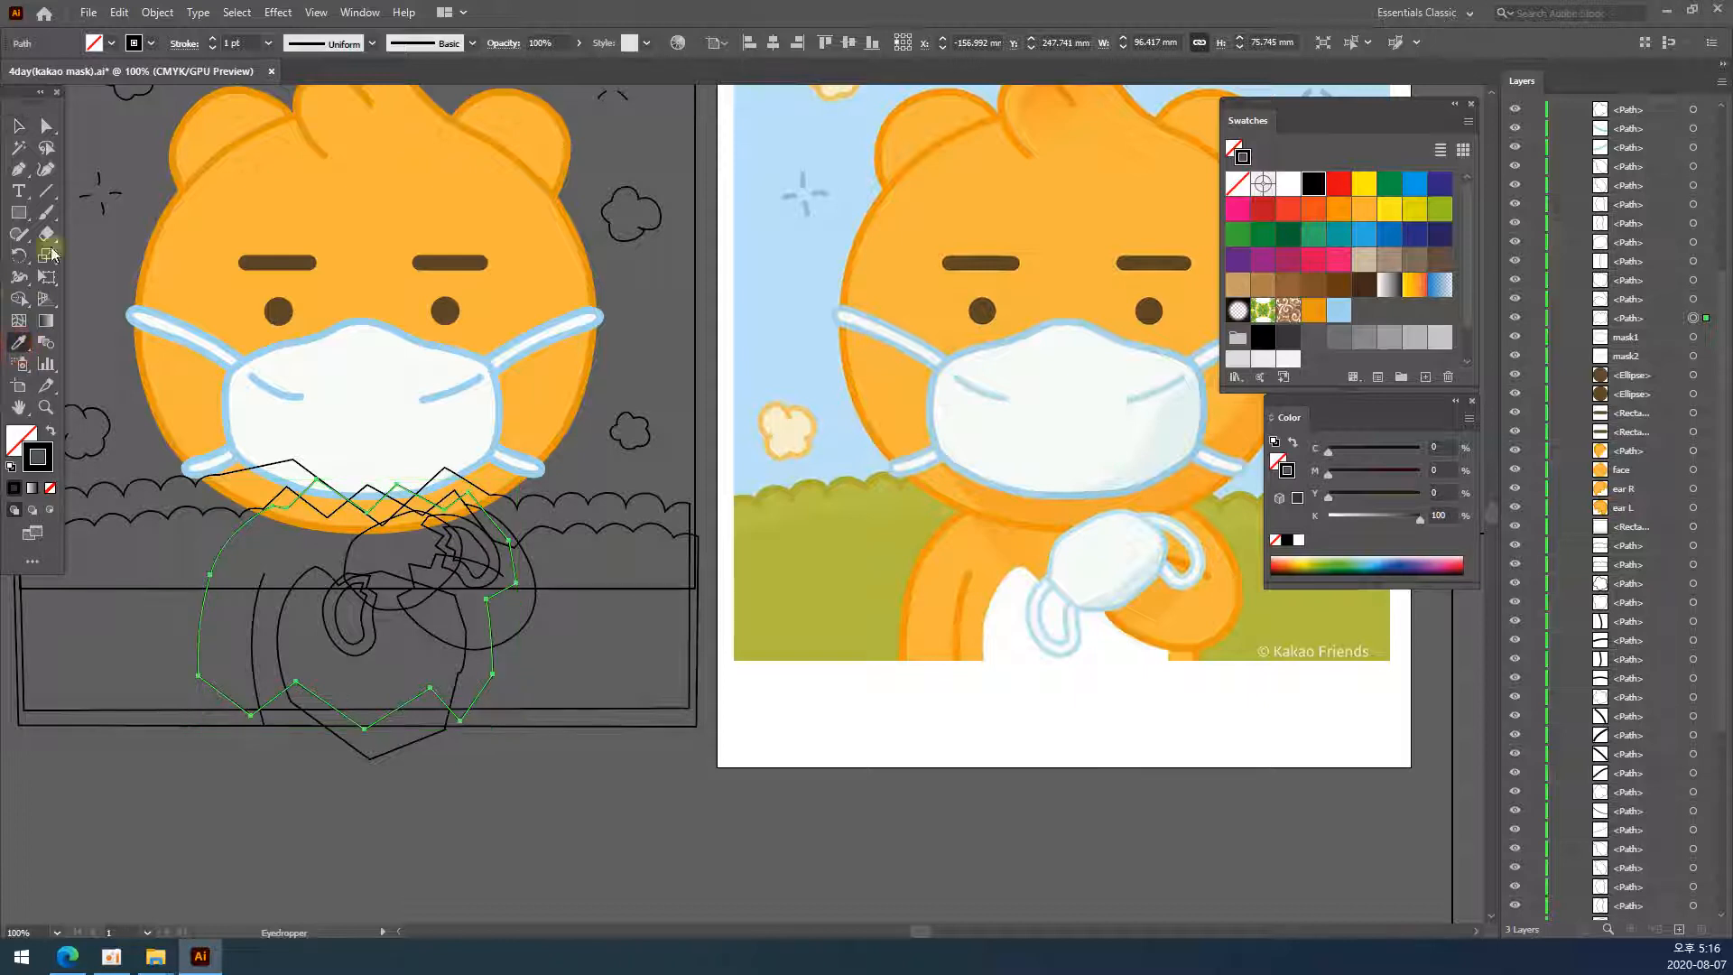
left_click(367, 214)
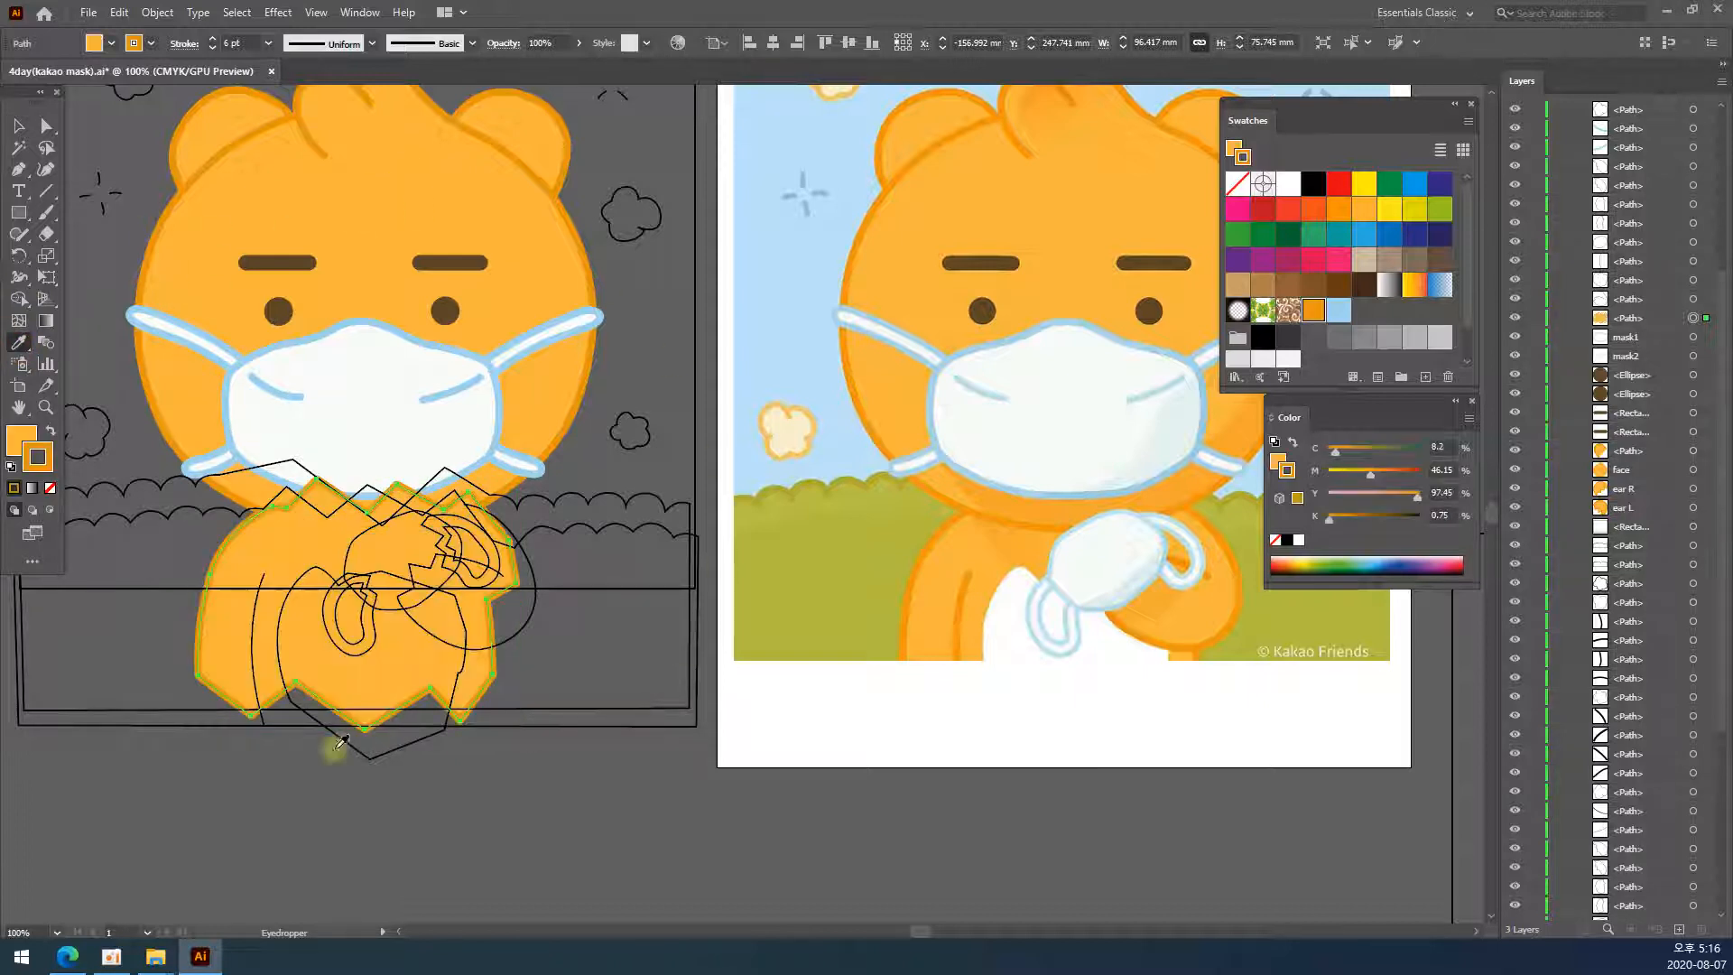
left_click(17, 127)
left_click(550, 848)
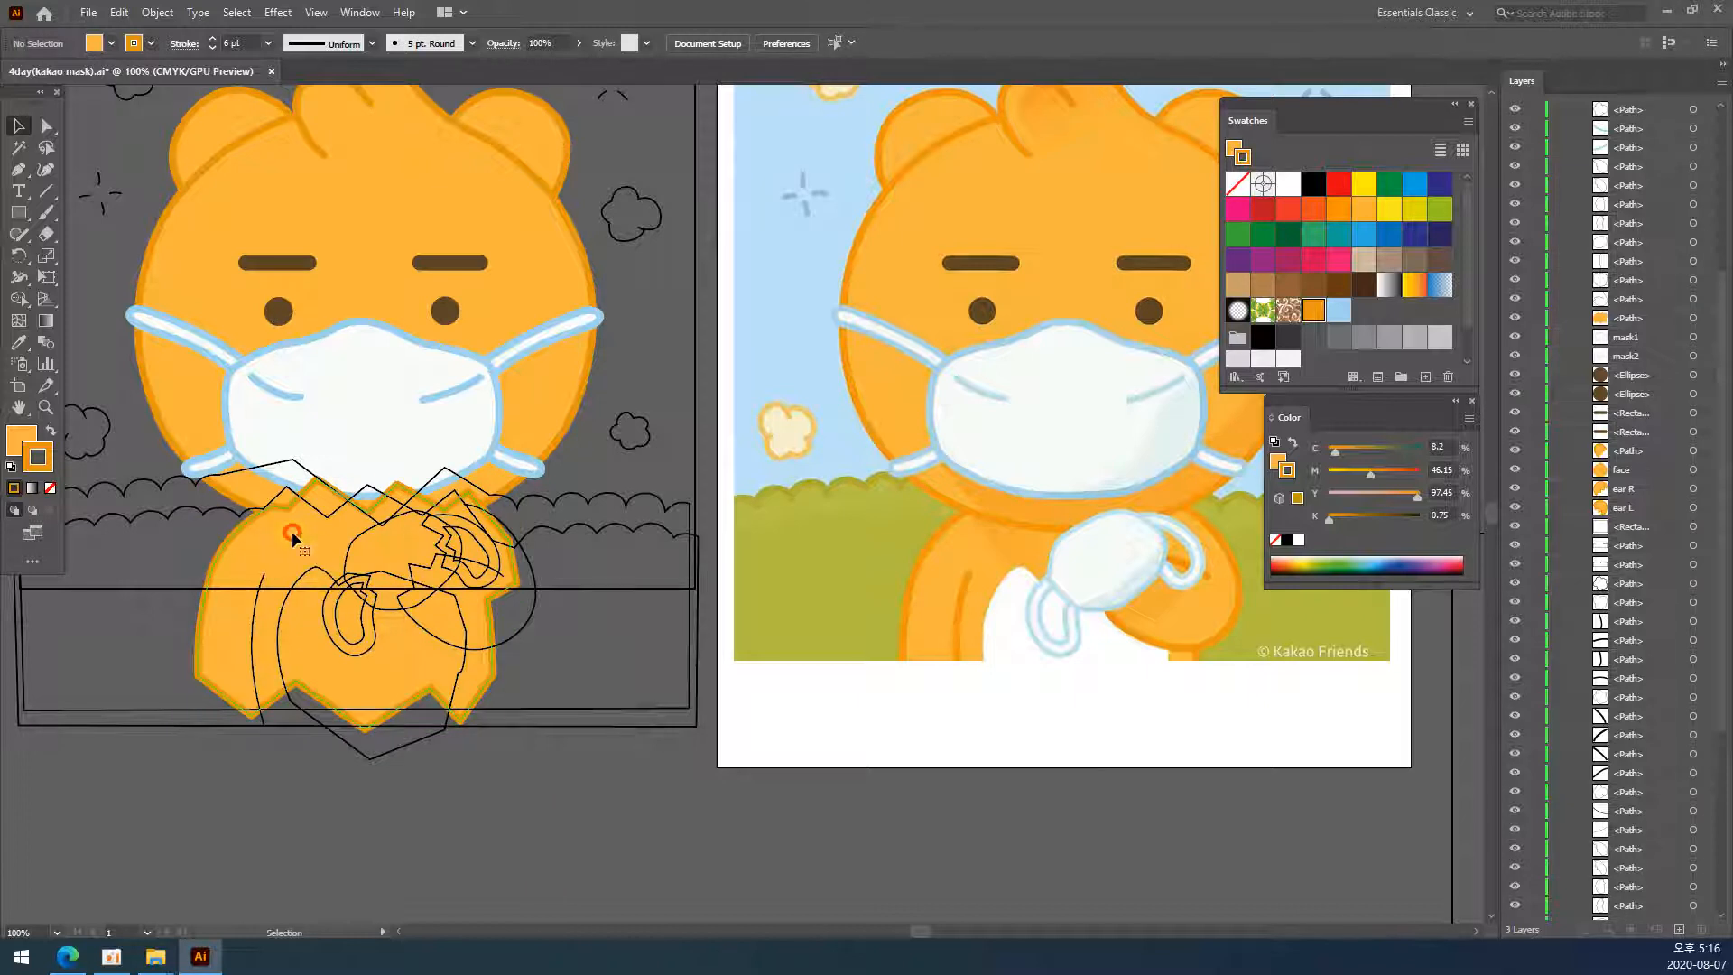
- Rename the orange body shape as body and move it below ear L in the stacking order
left_click(409, 512)
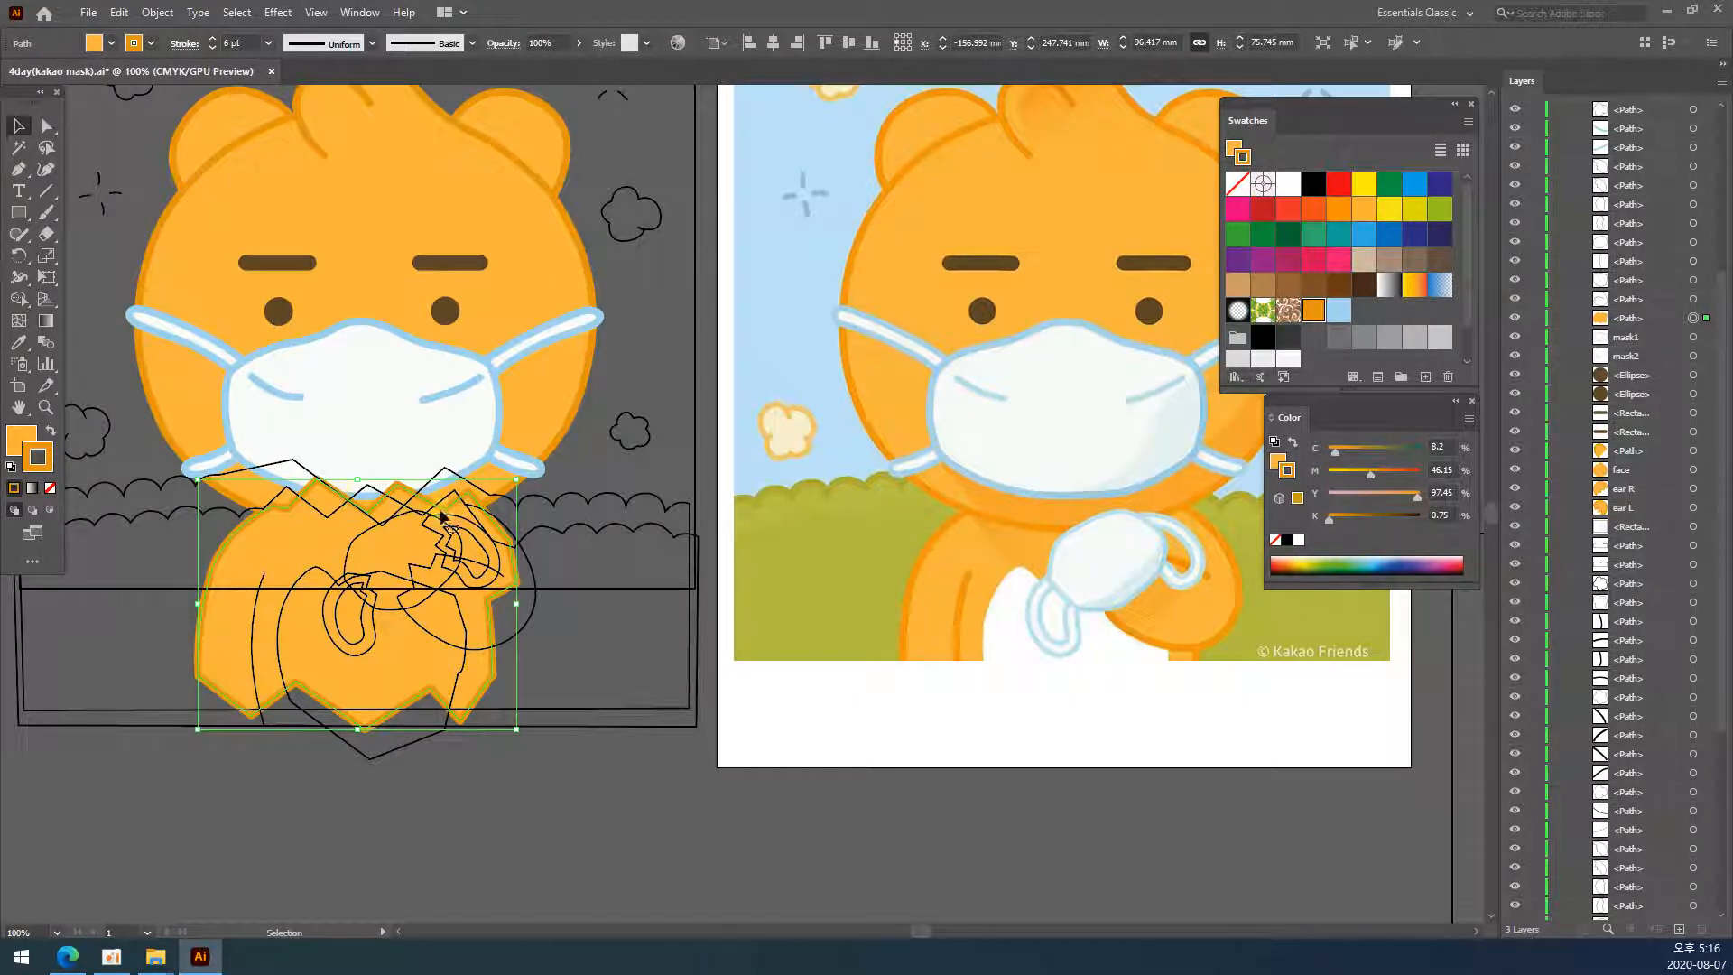
double_click(1629, 318)
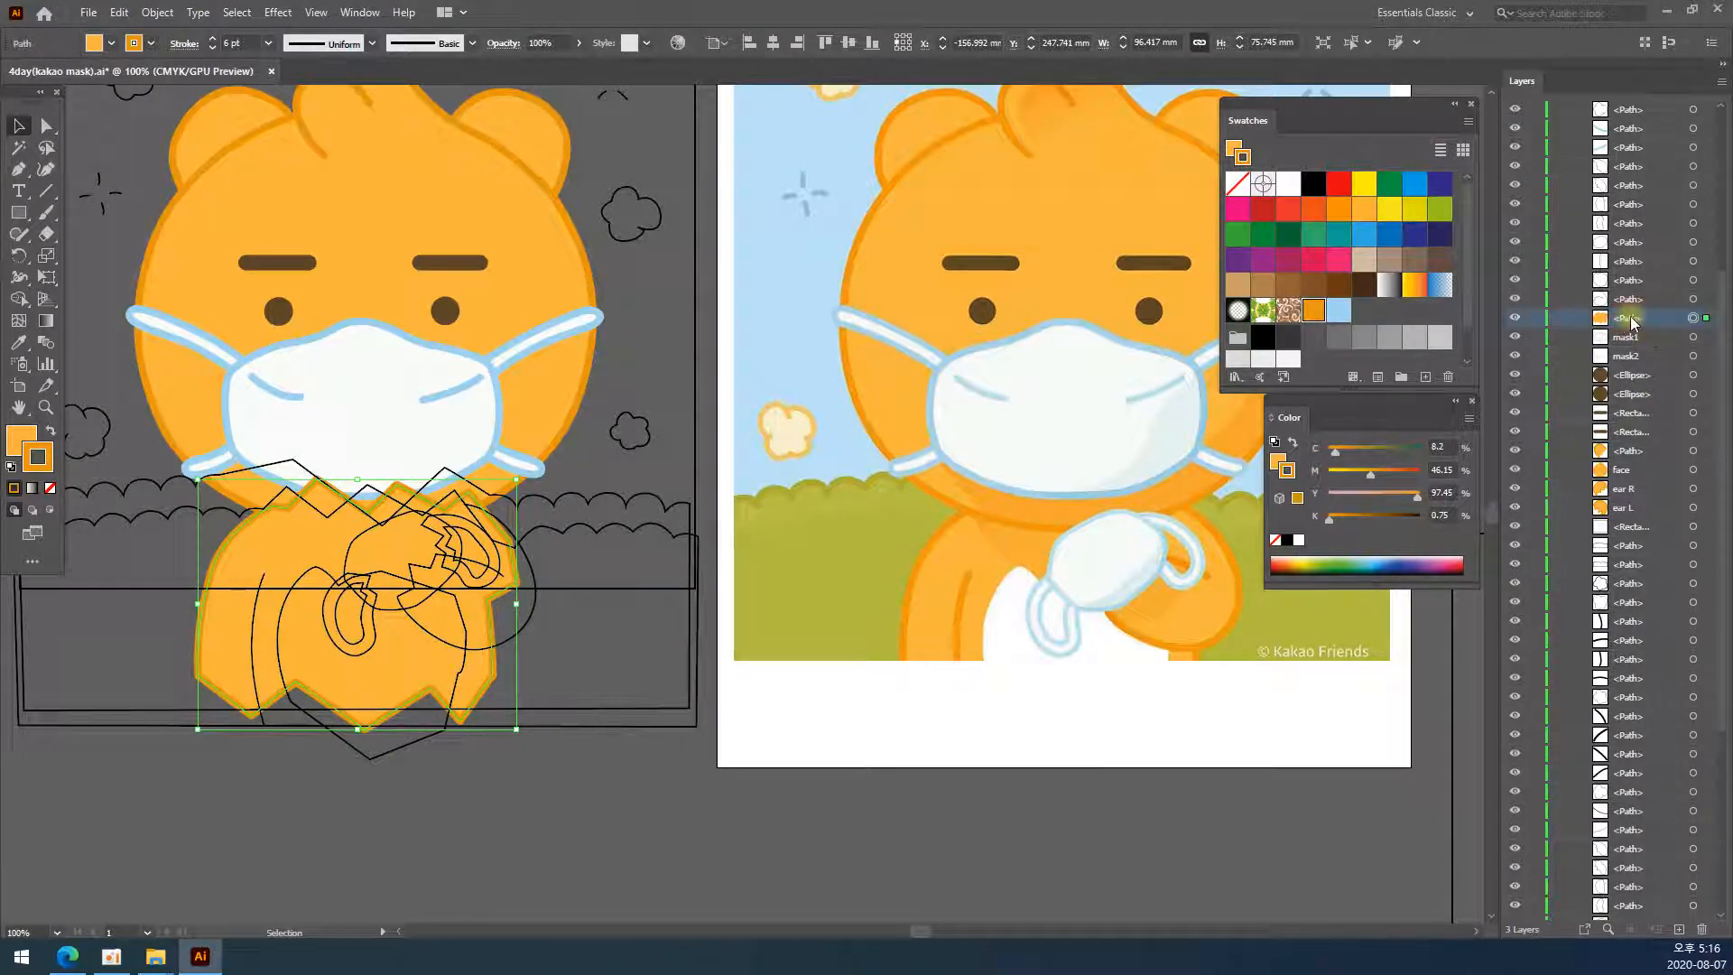
type("body")
key("Return")
left_click_drag(1622, 323, 1642, 516)
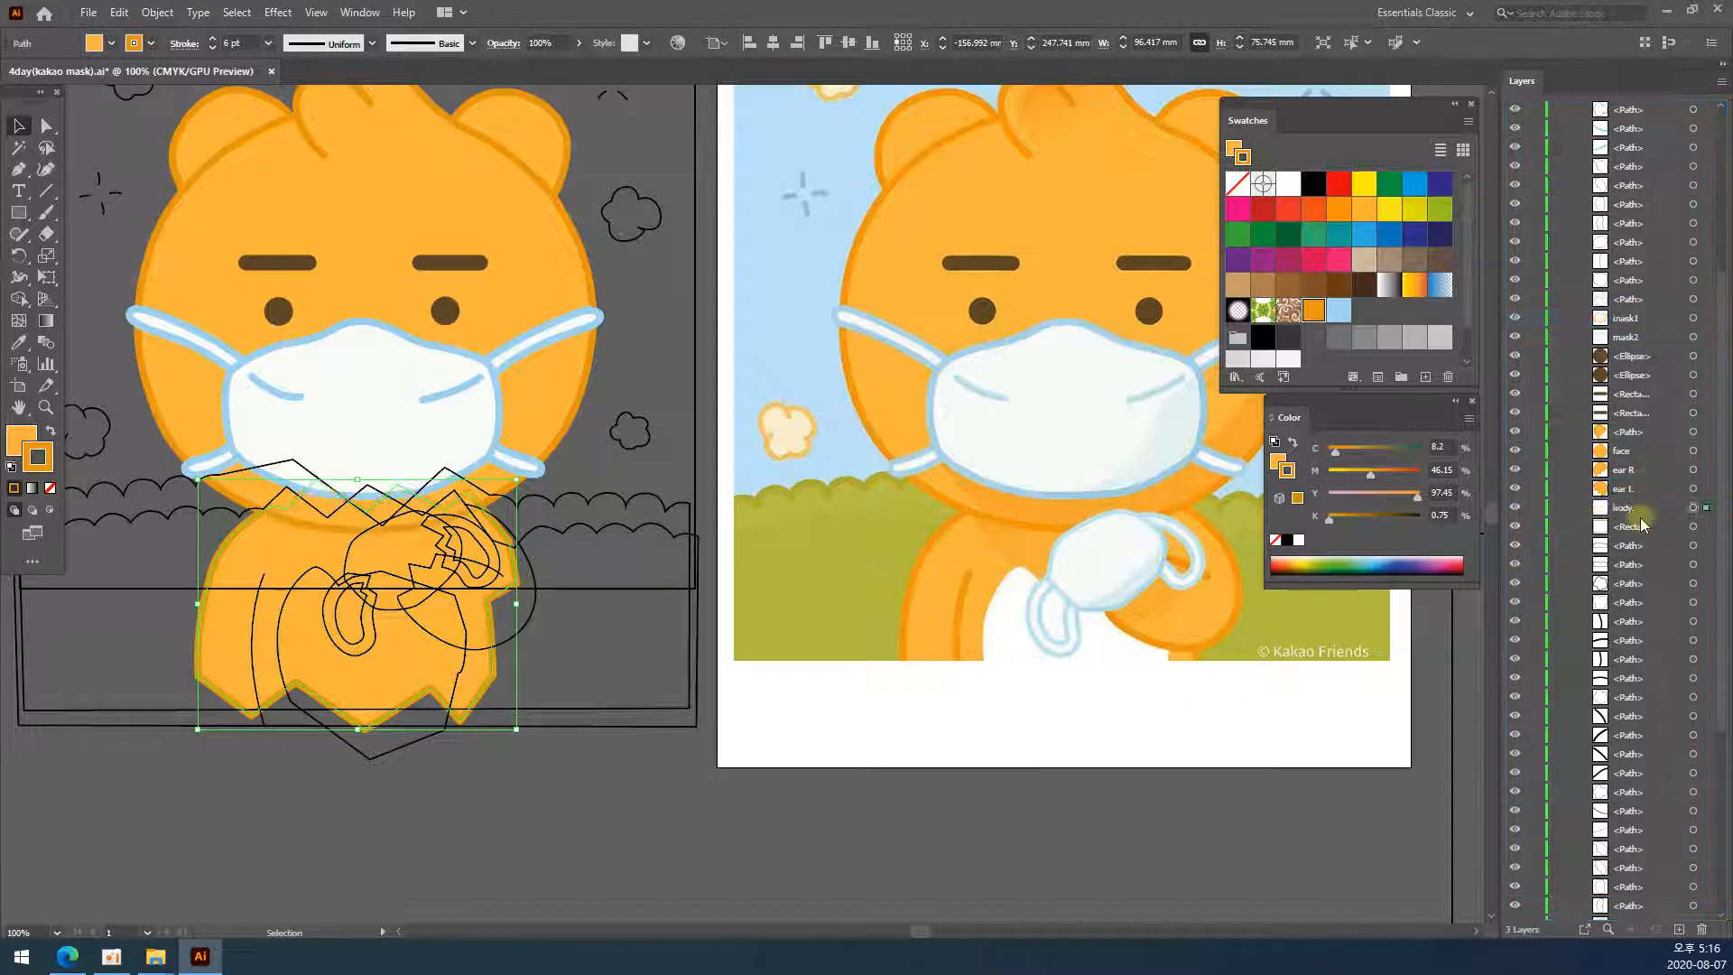
left_click(522, 801)
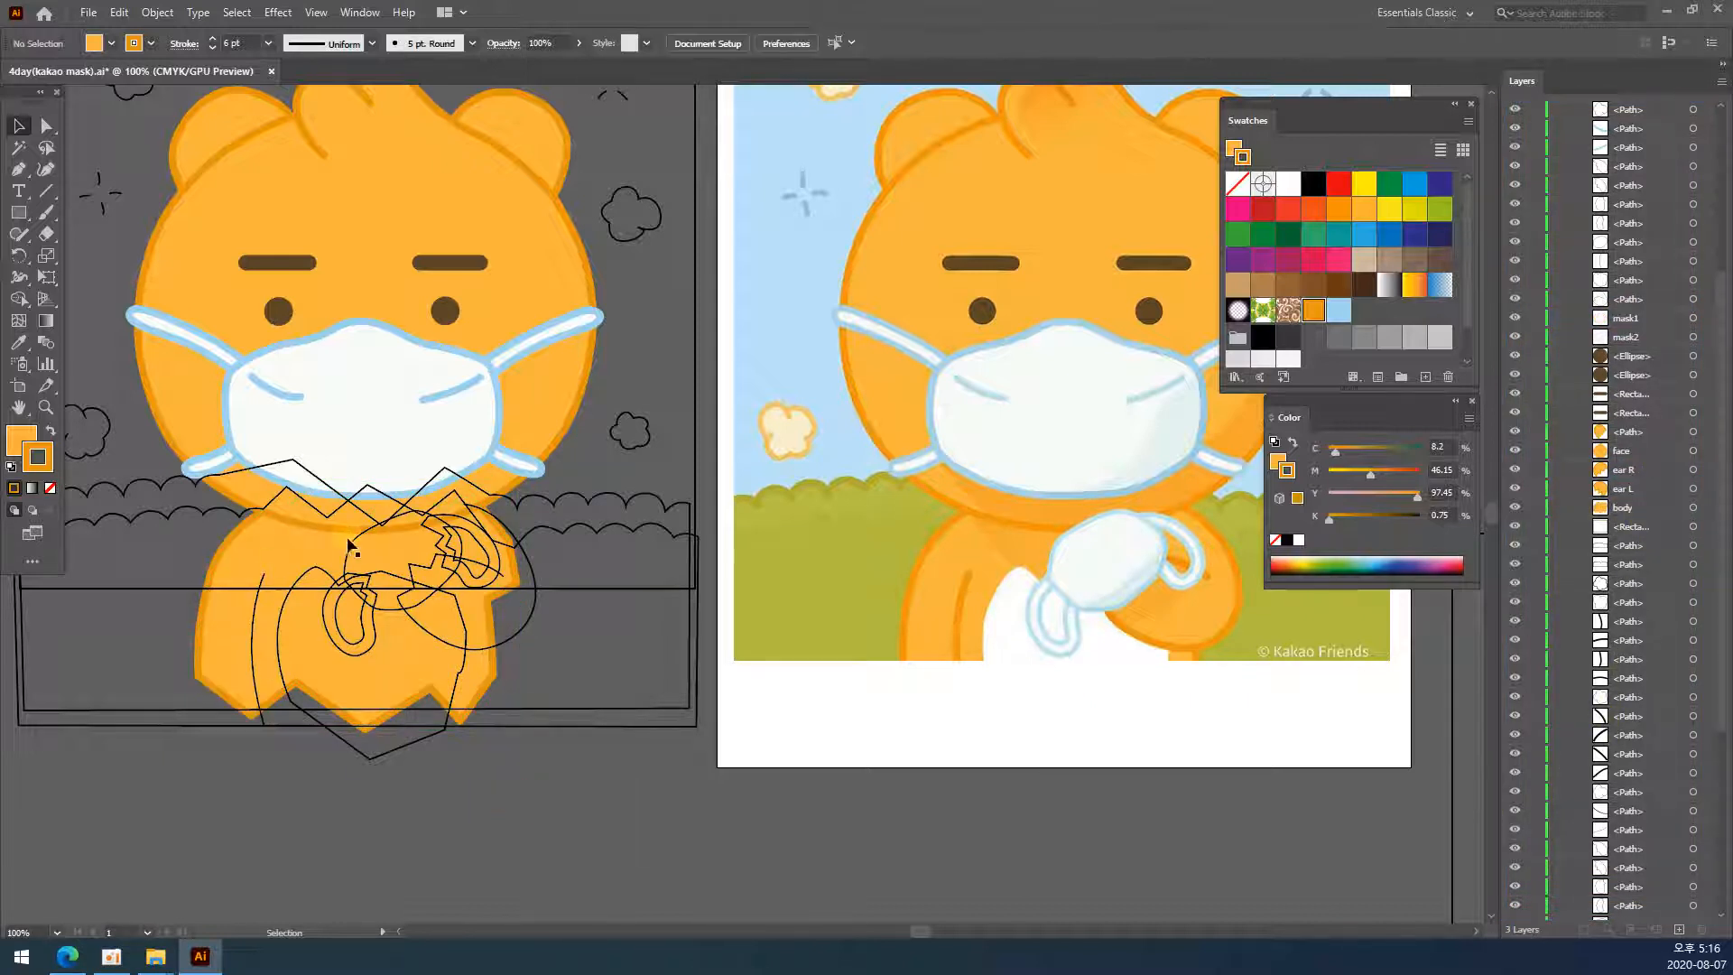
- Undo and restore the body's move behind the head to compare the two stacking orders
key("ctrl+z")
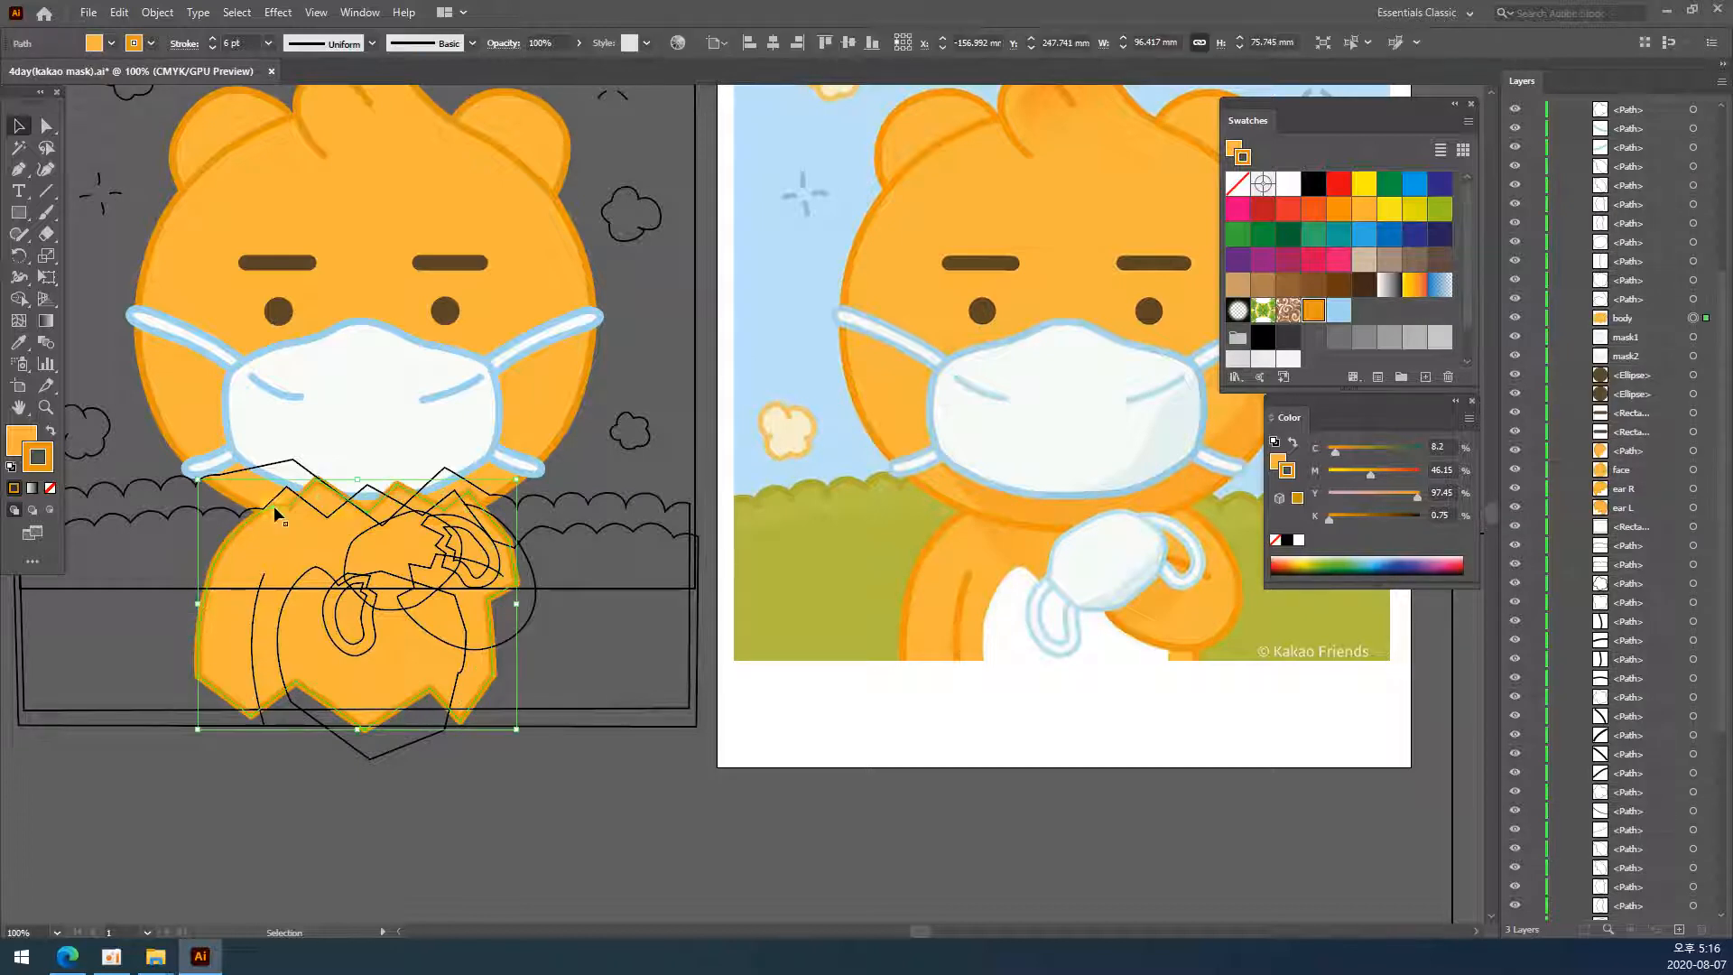
left_click(231, 863)
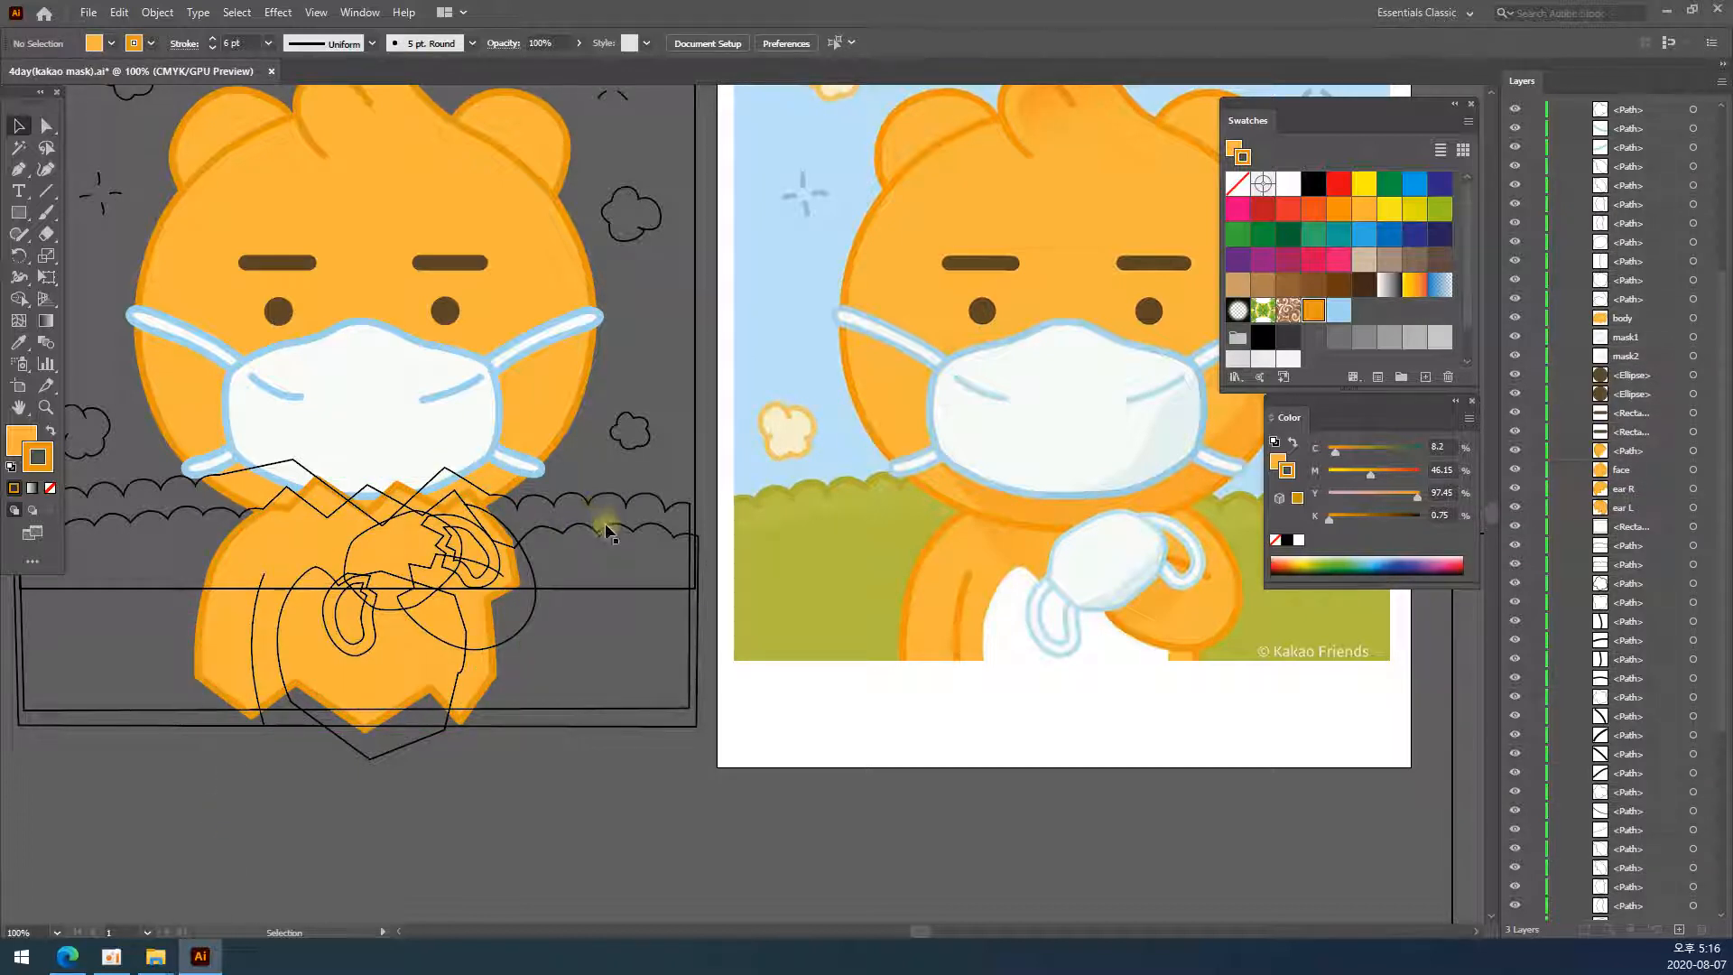
key("ctrl+shift+z")
left_click(330, 772)
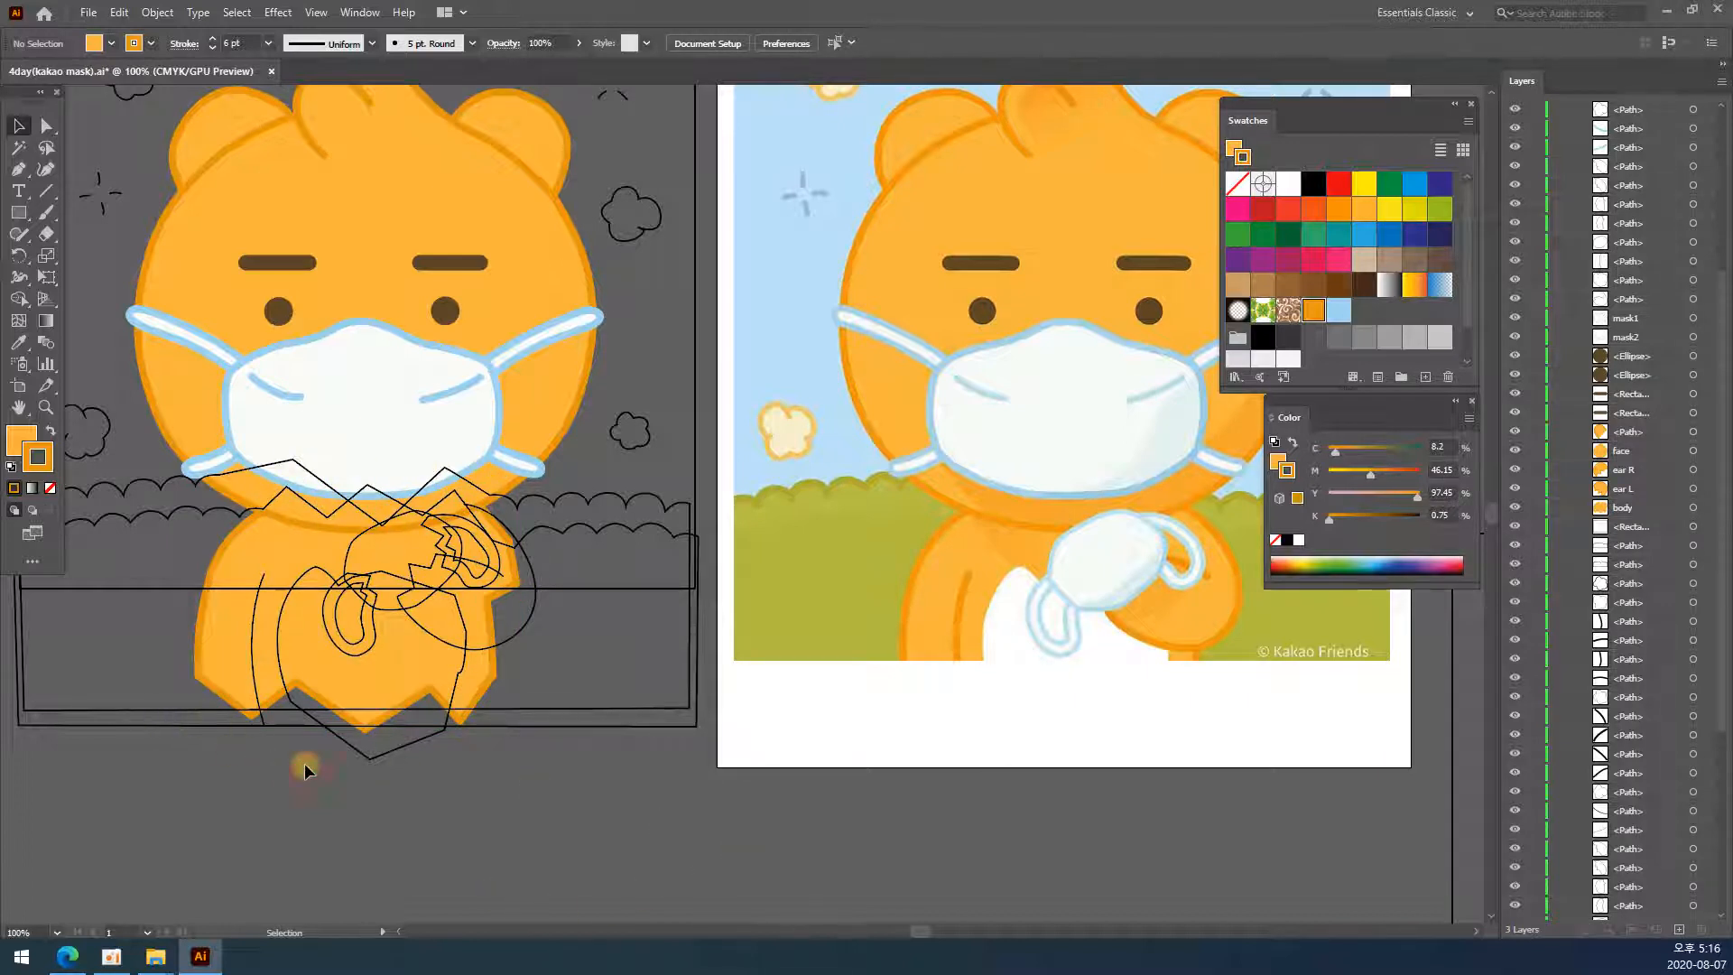
- Fill the belly shape with the white sampled from the reference bear's belly, leaving it without a stroke
left_click(515, 627)
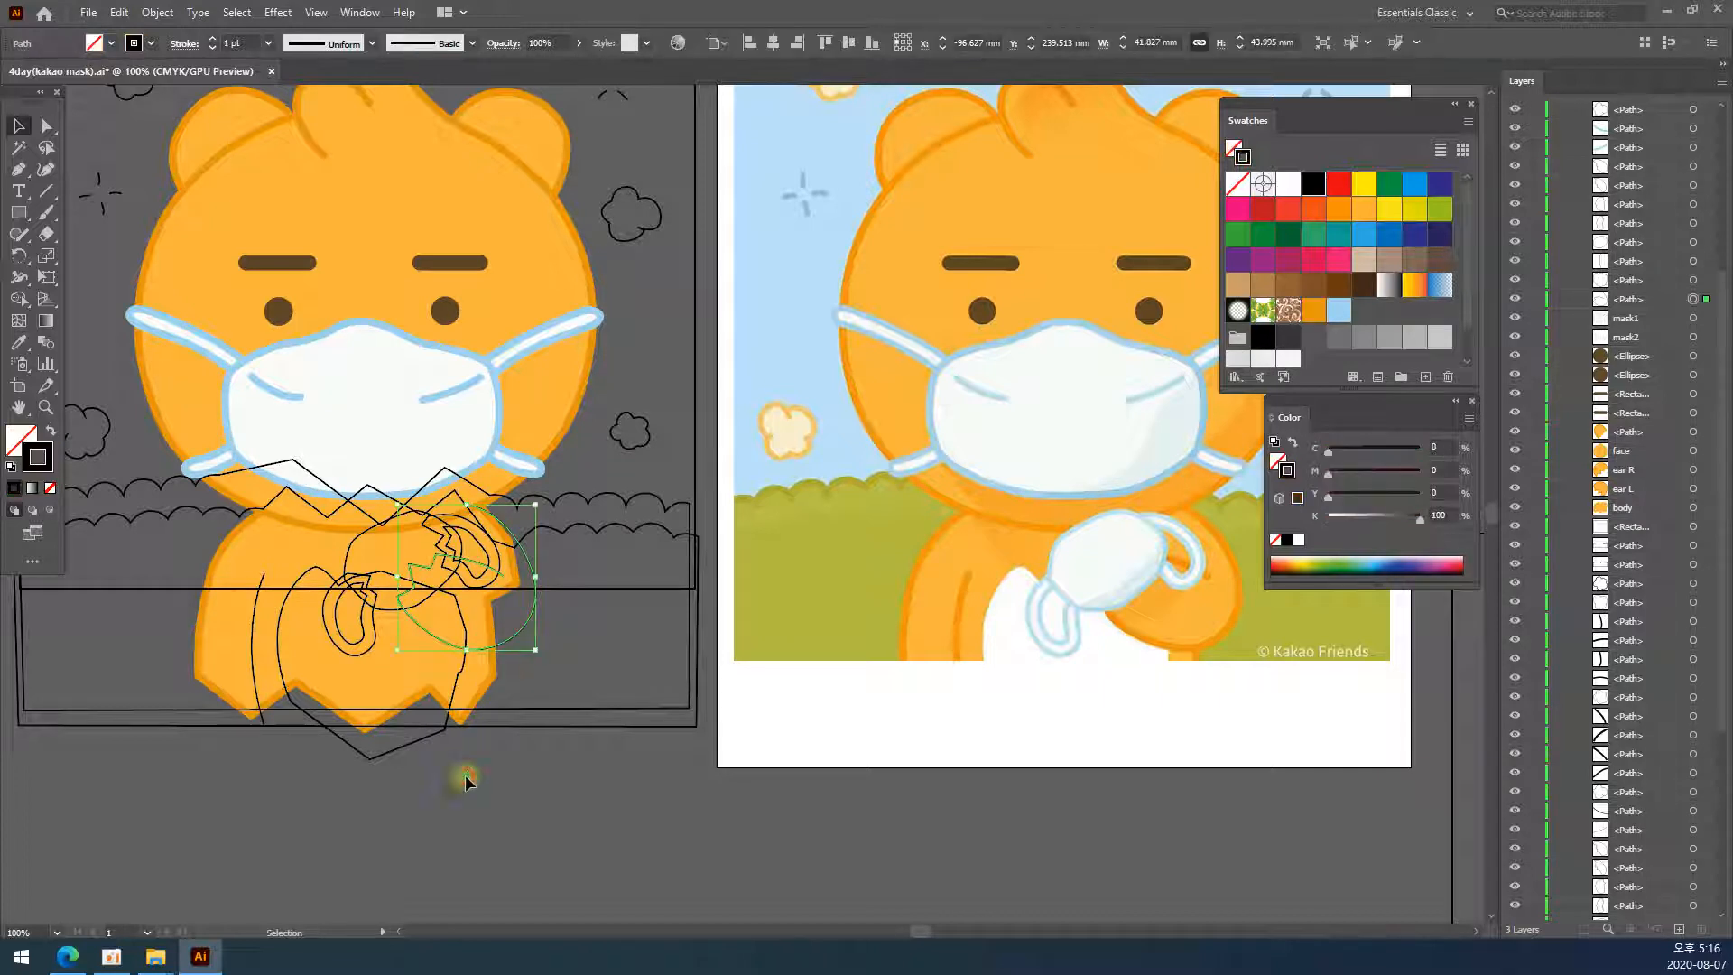
left_click(426, 749)
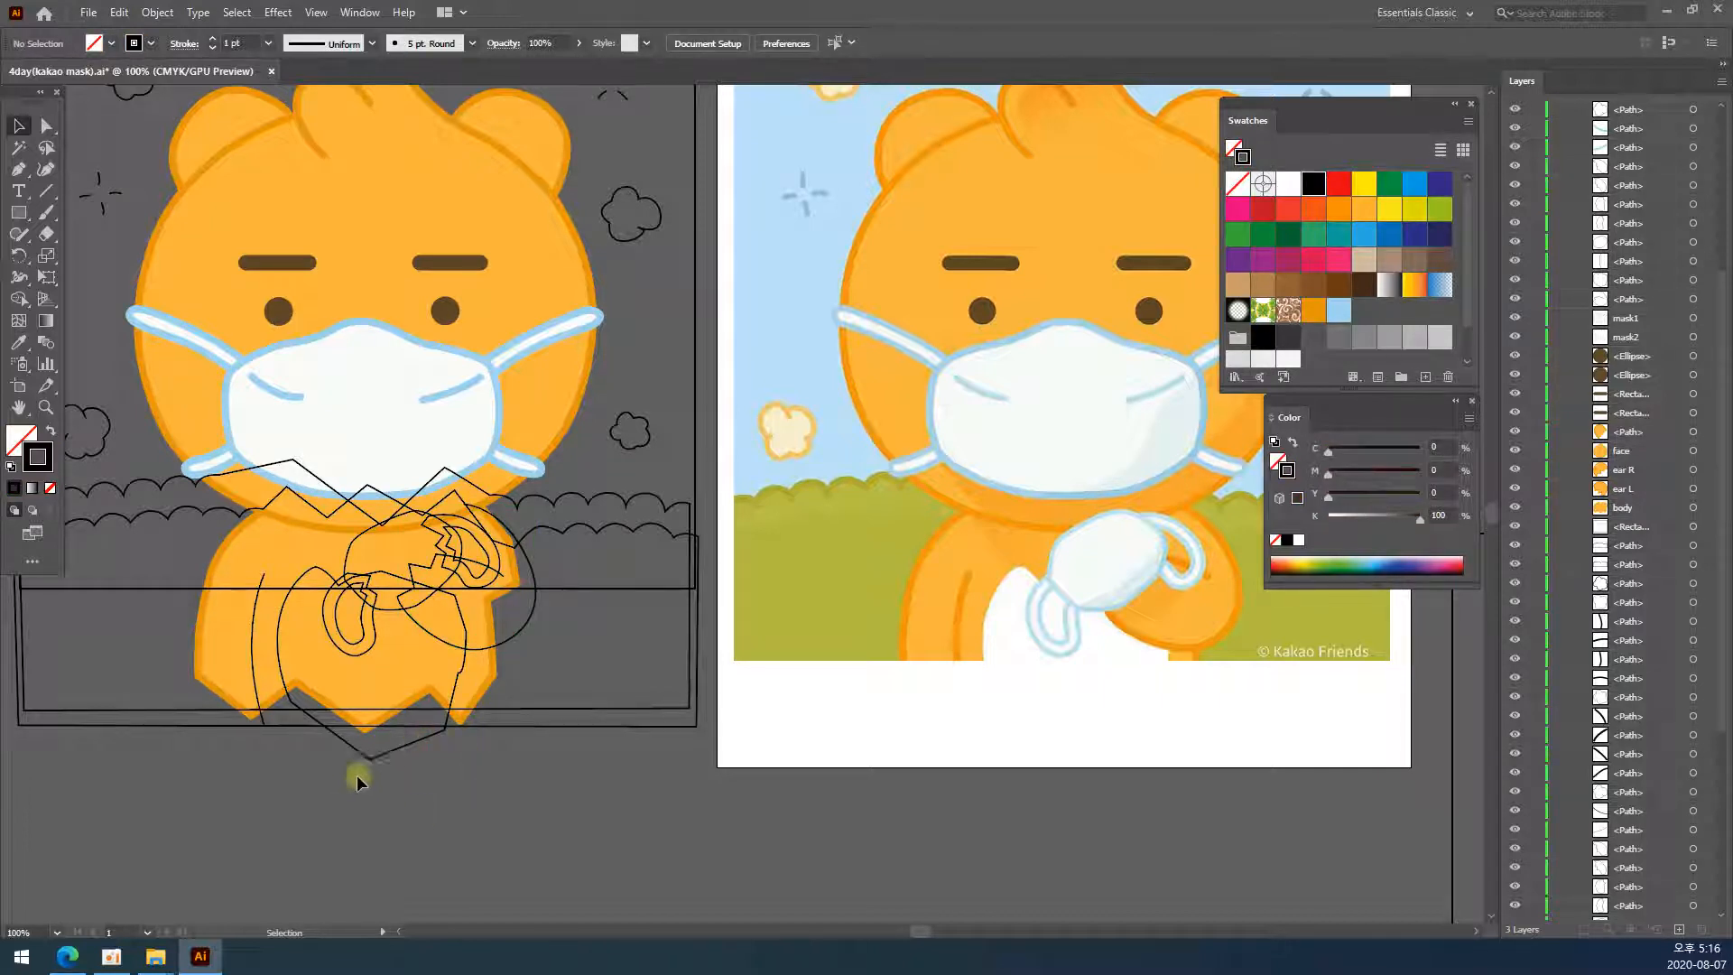
left_click(382, 762)
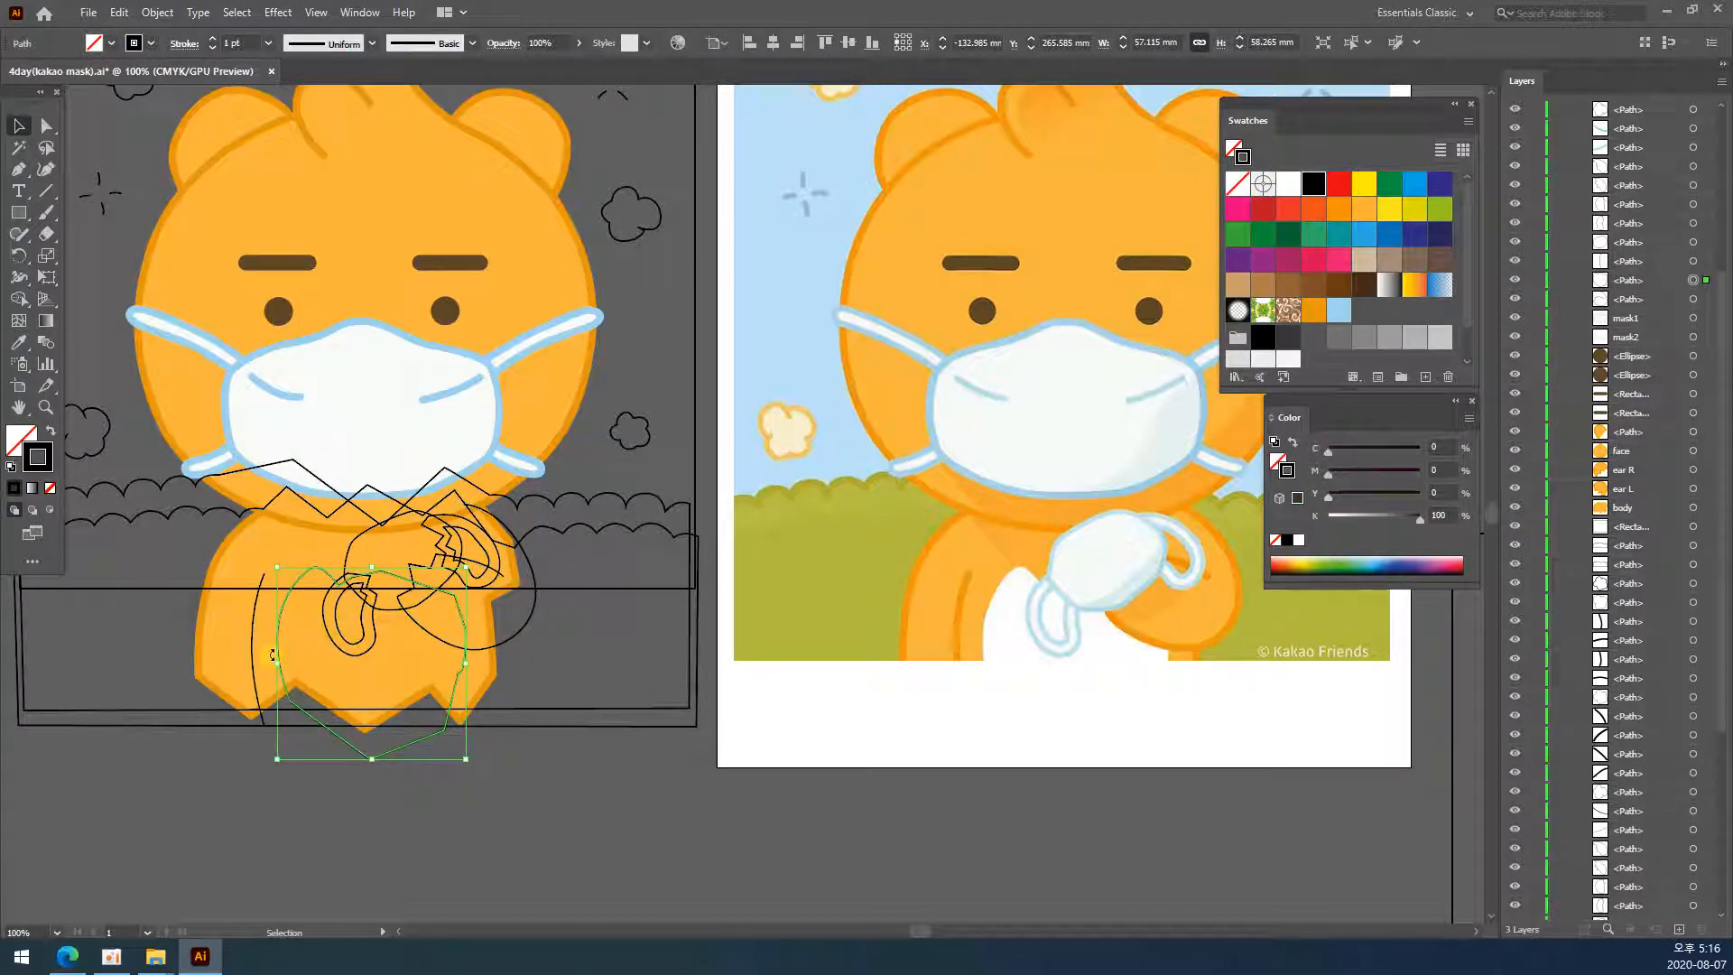
left_click(18, 342)
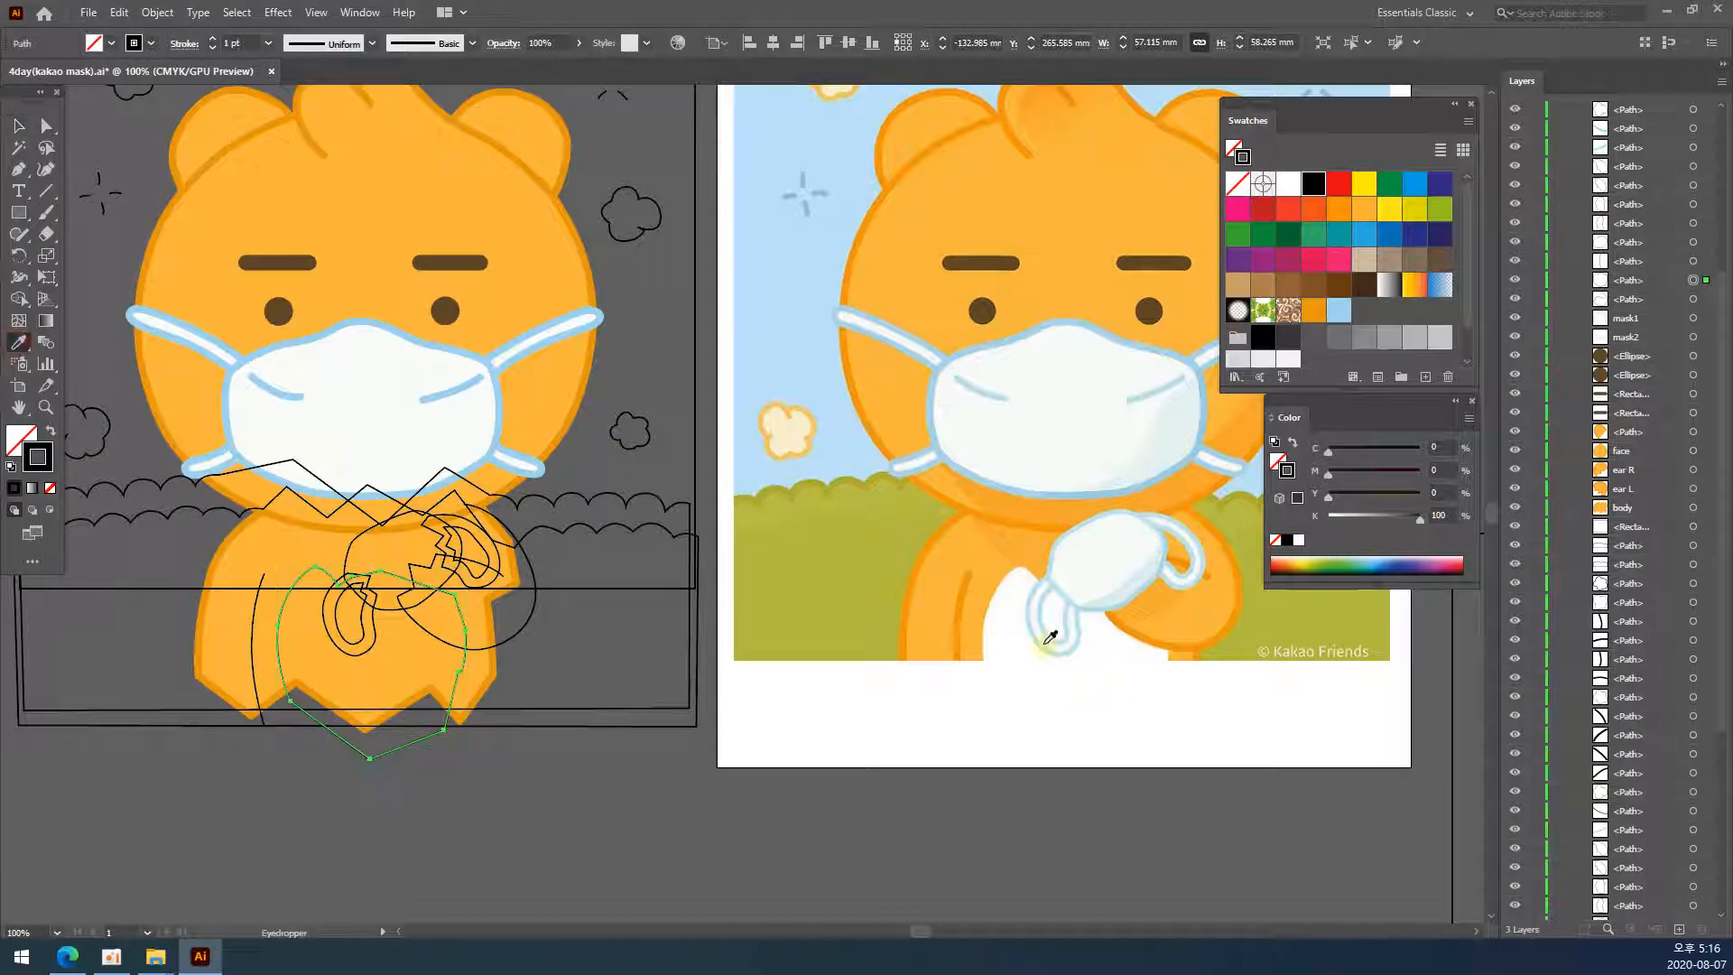
left_click(1015, 635)
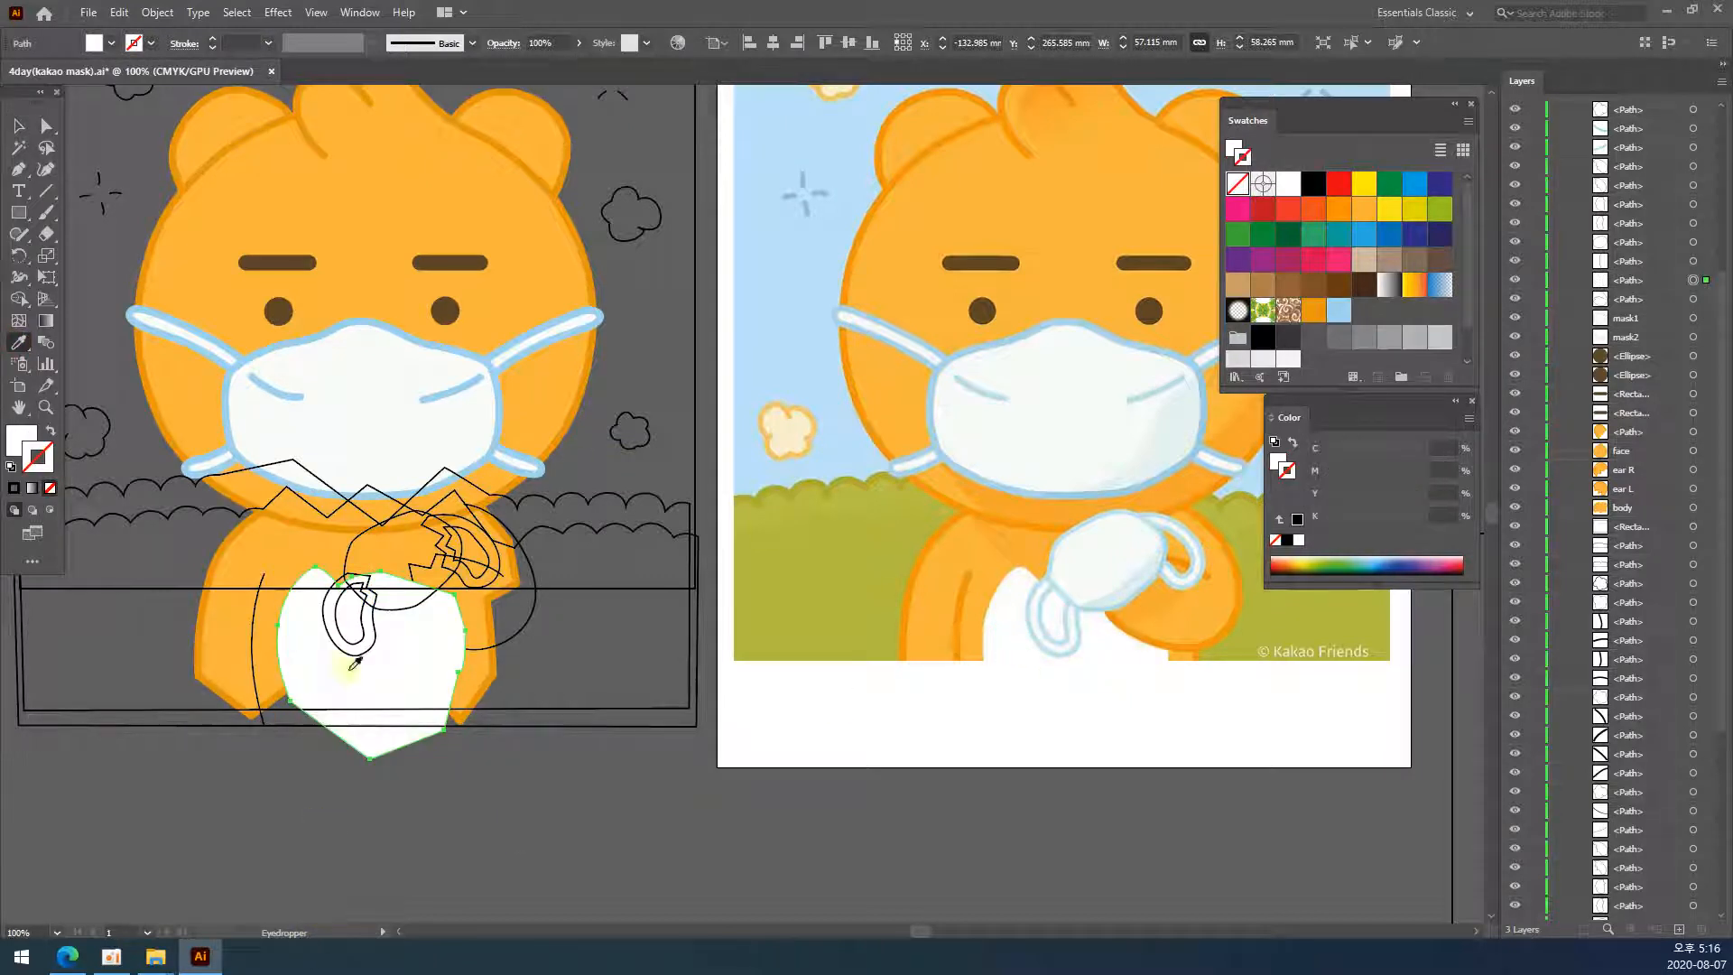
left_click(18, 125)
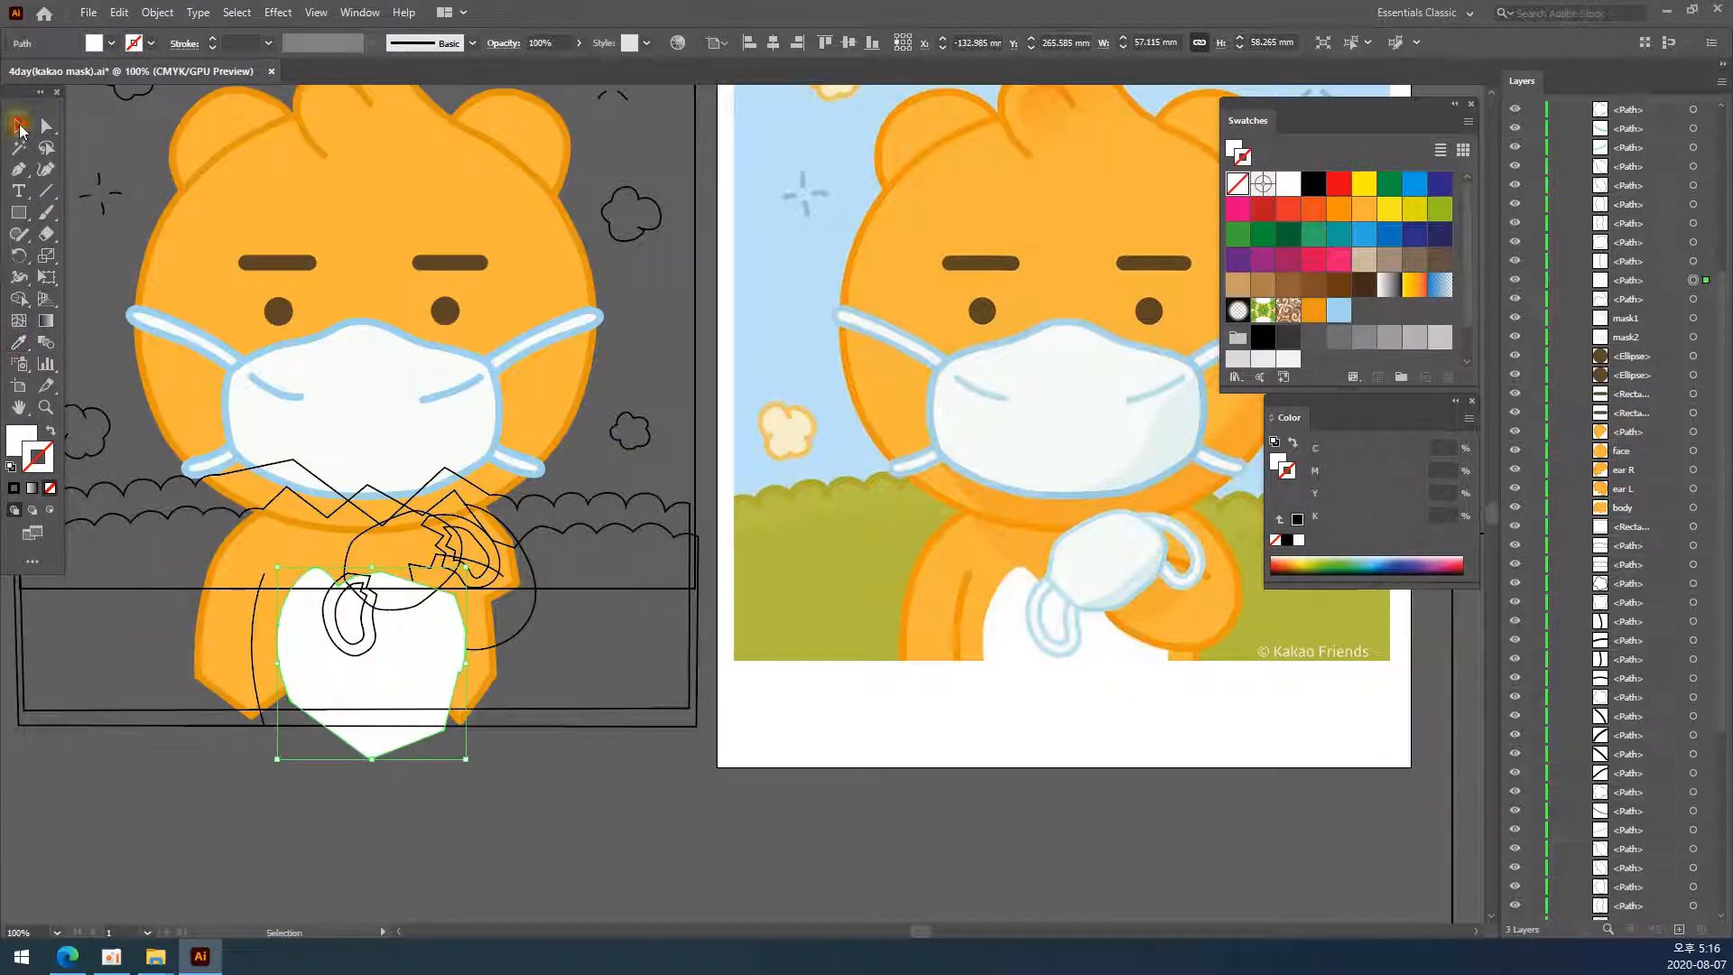
left_click(274, 821)
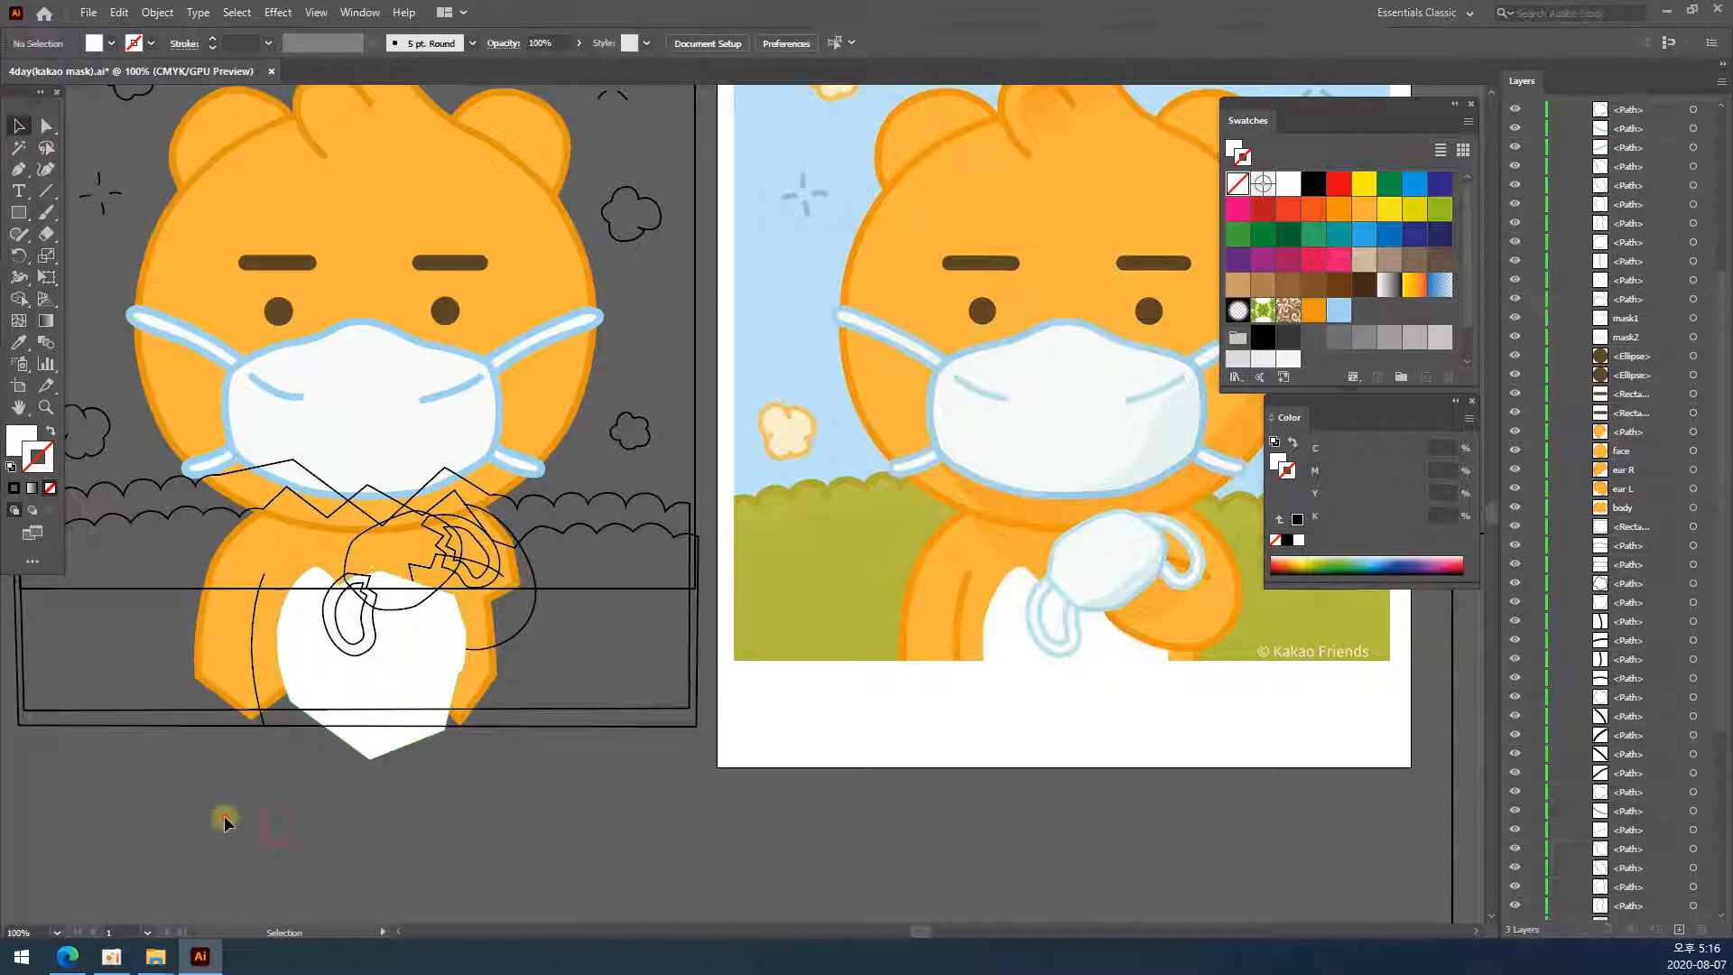
- Copy the face's orange fill and 6 pt stroke onto the curved arm line beside the belly with the Eyedropper
left_click(261, 649)
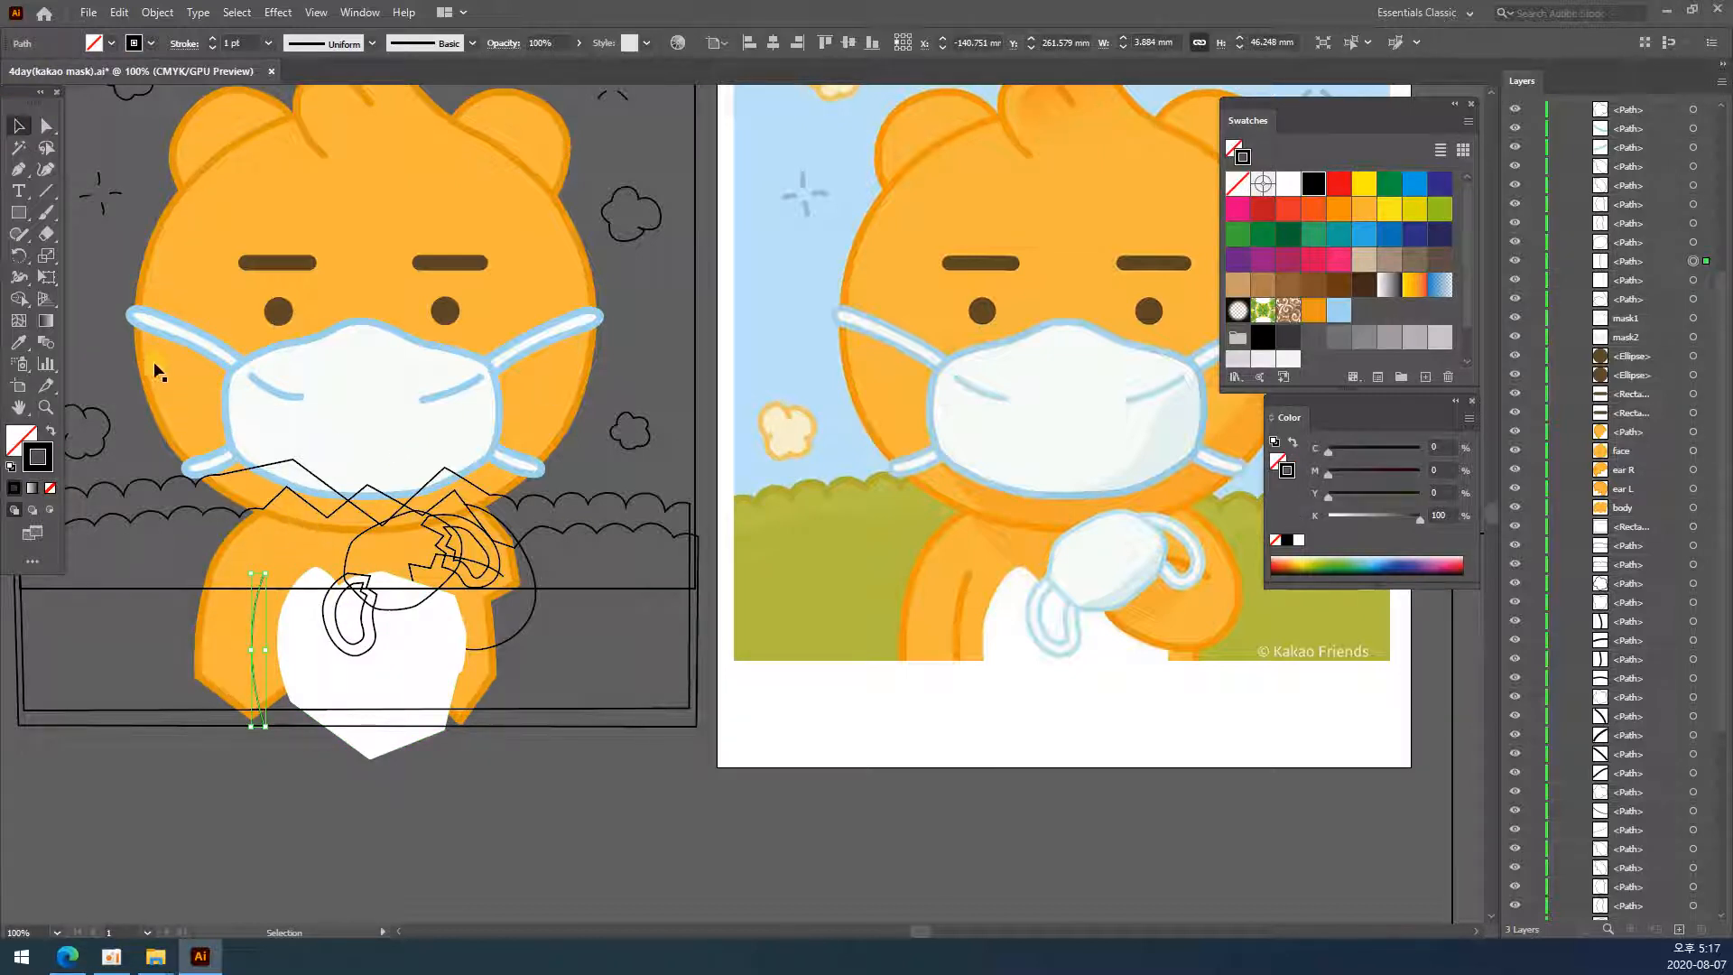
left_click(18, 342)
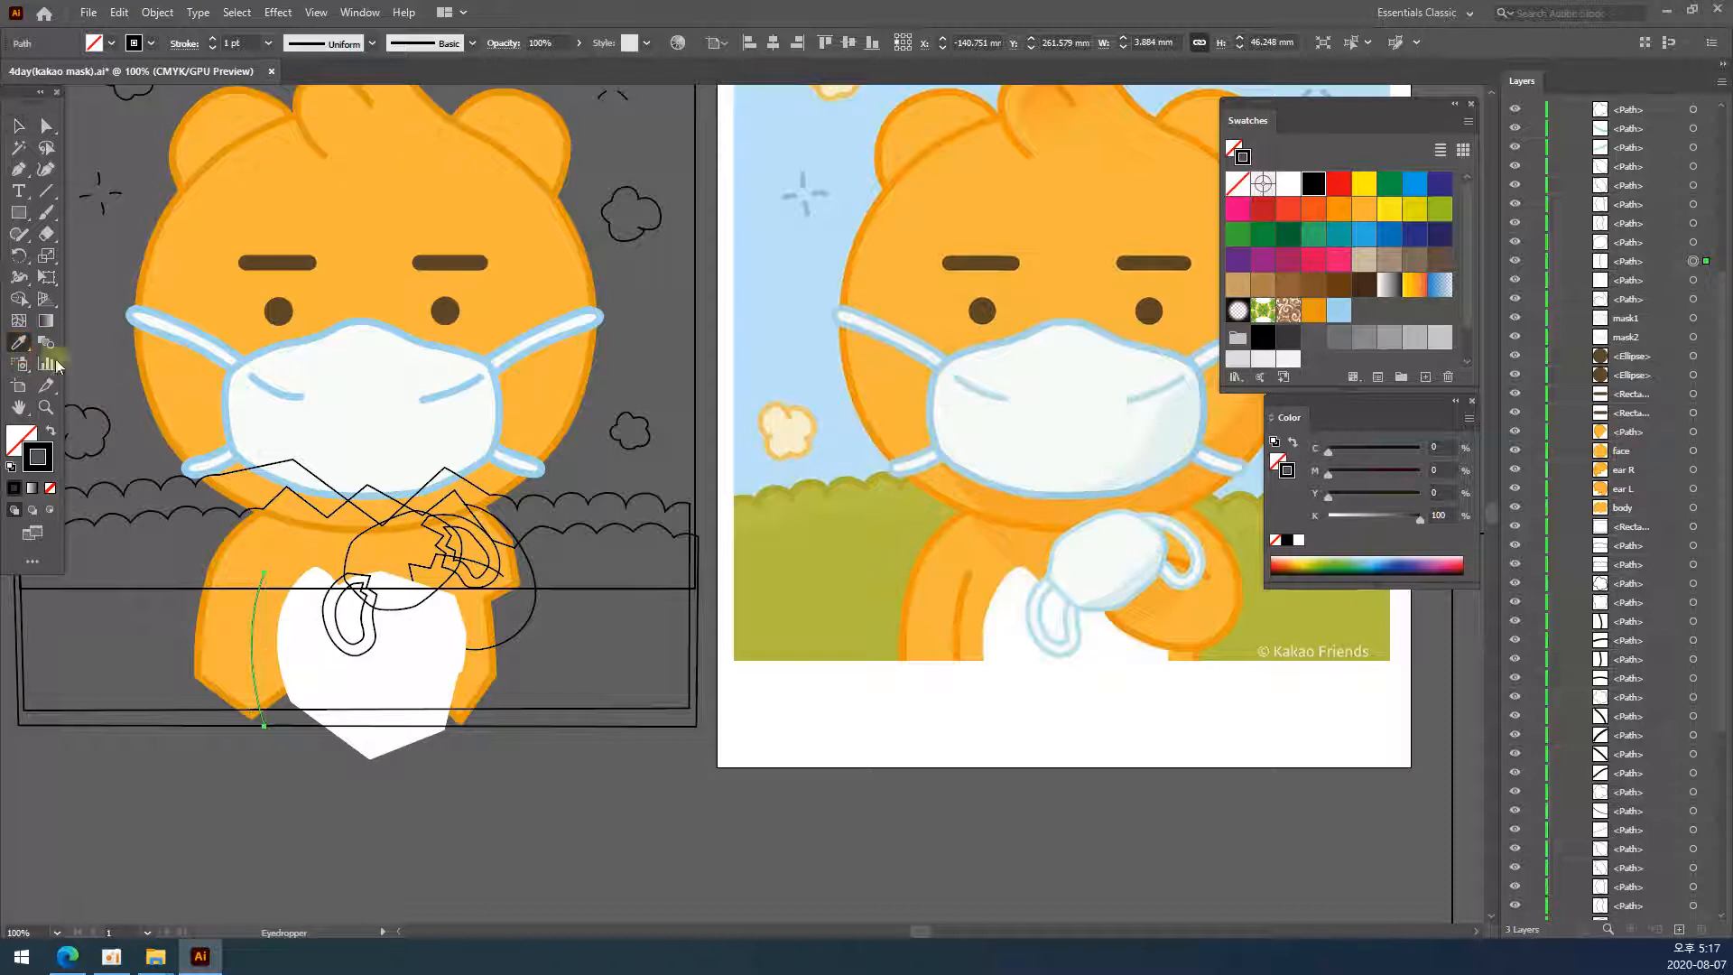
left_click(361, 247)
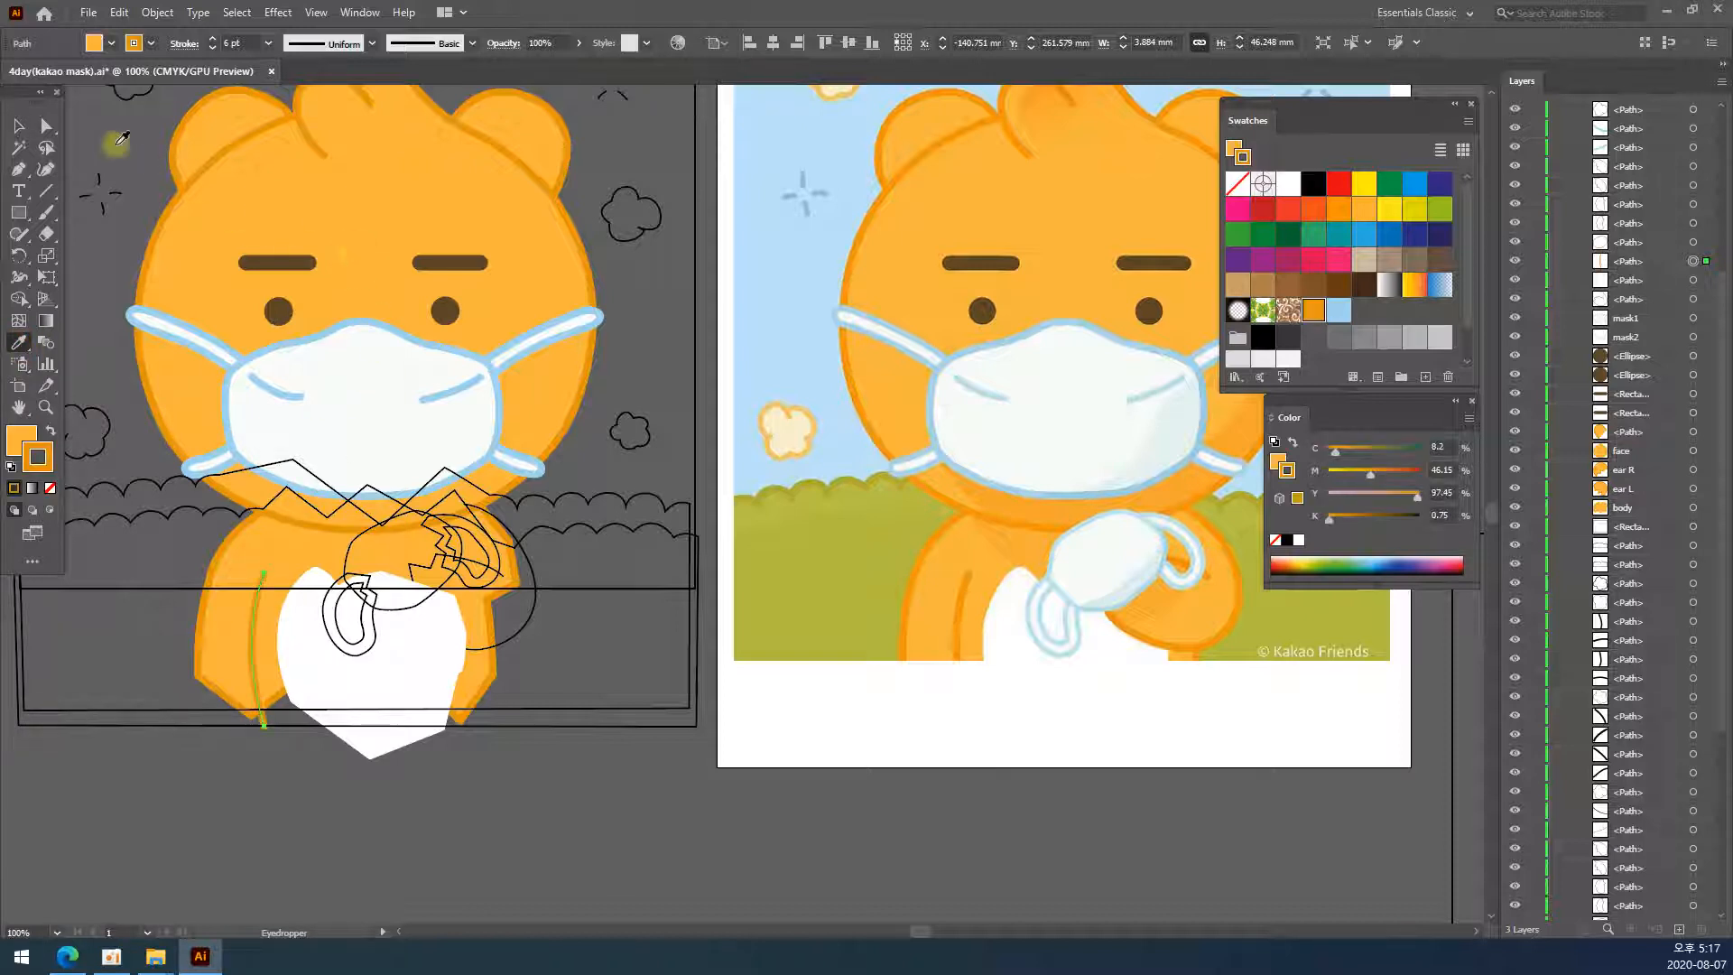
left_click(18, 125)
left_click(267, 836)
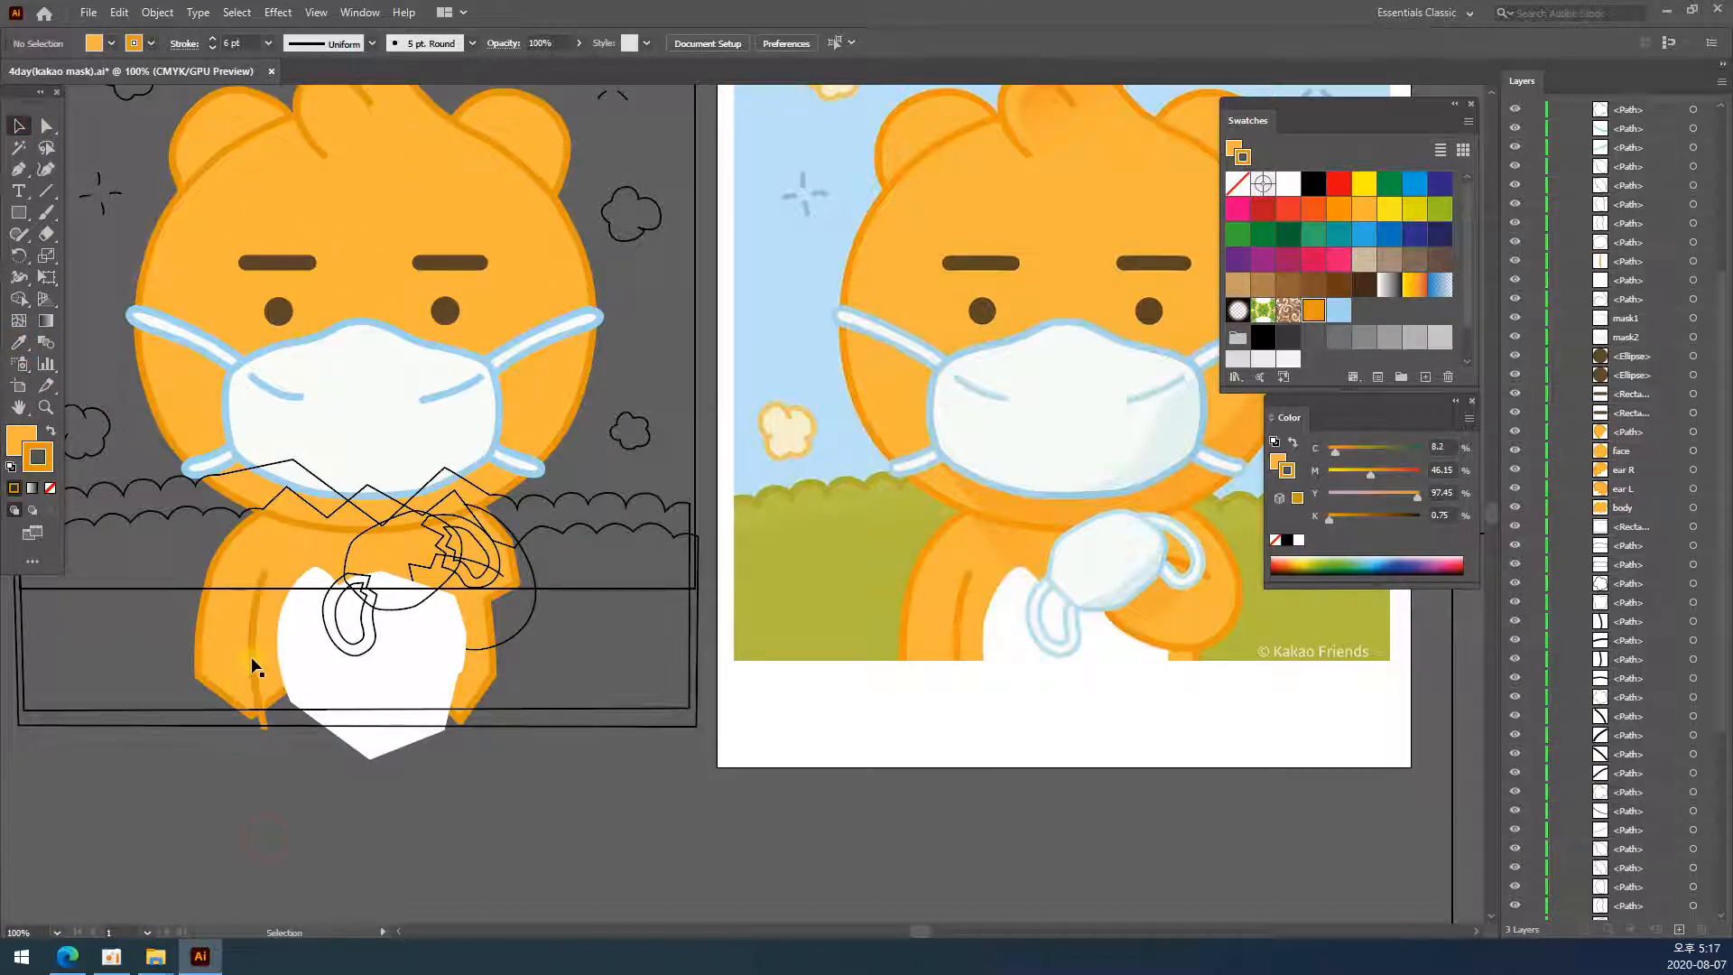
- Move the arm line clear of the body to inspect its fill, and undo the move
left_click_drag(90, 651, 89, 652)
left_click(173, 840)
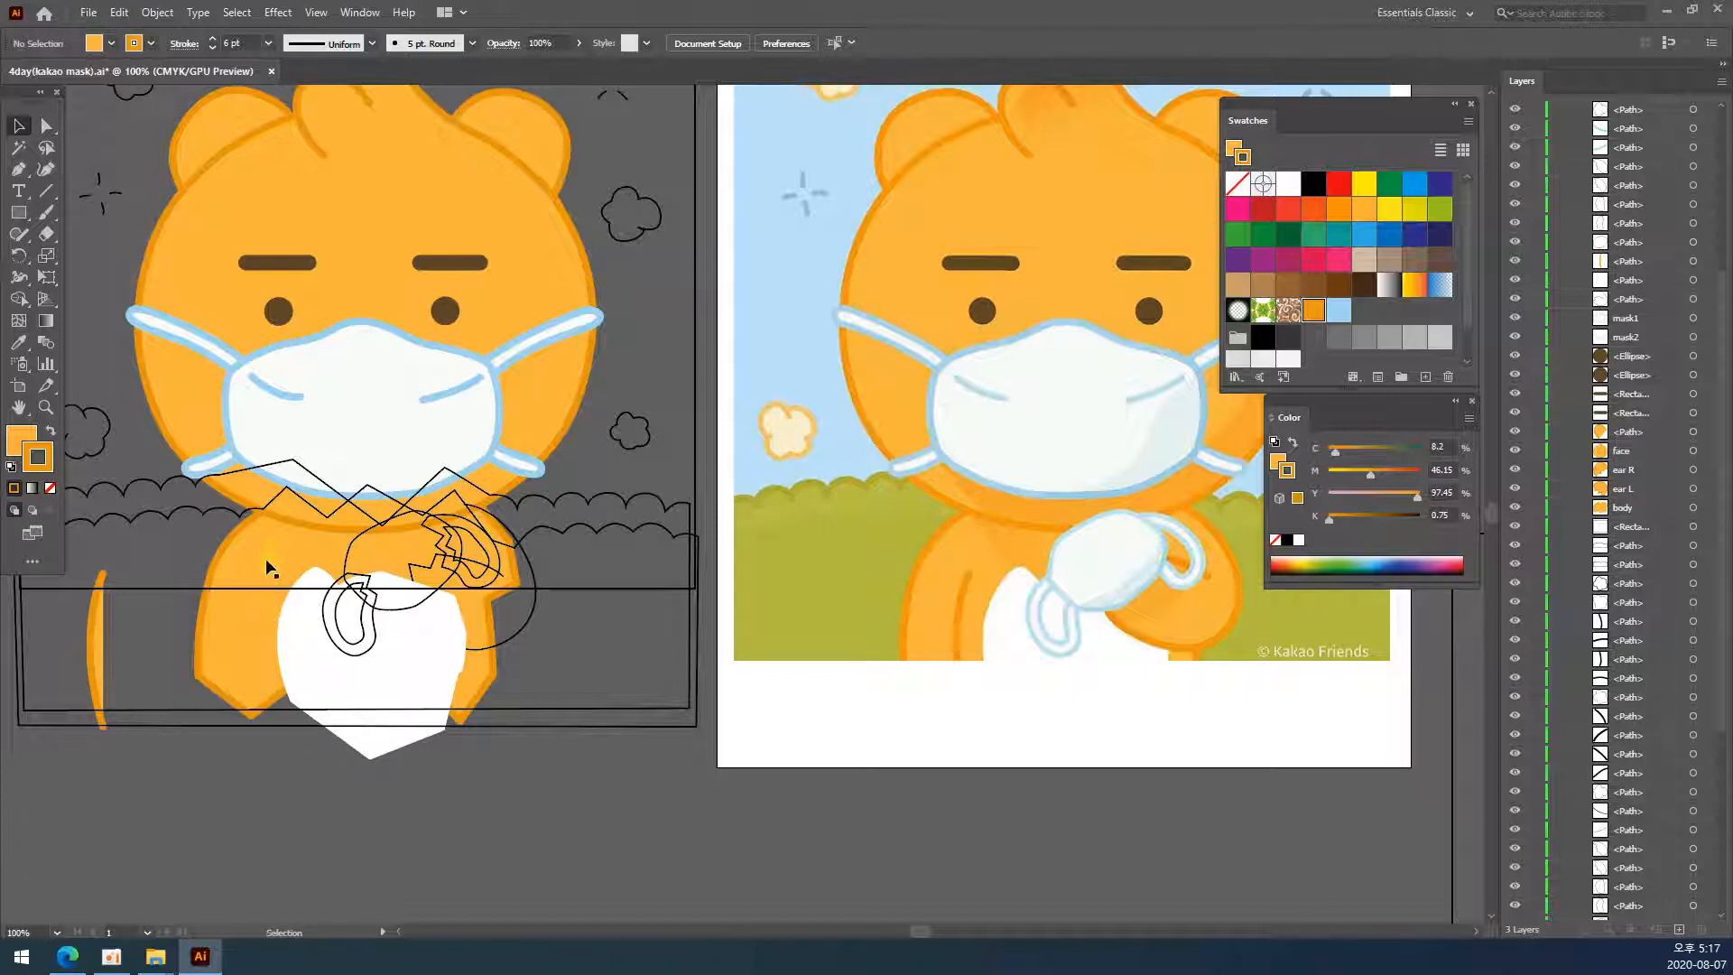
key("ctrl+z")
left_click(358, 825)
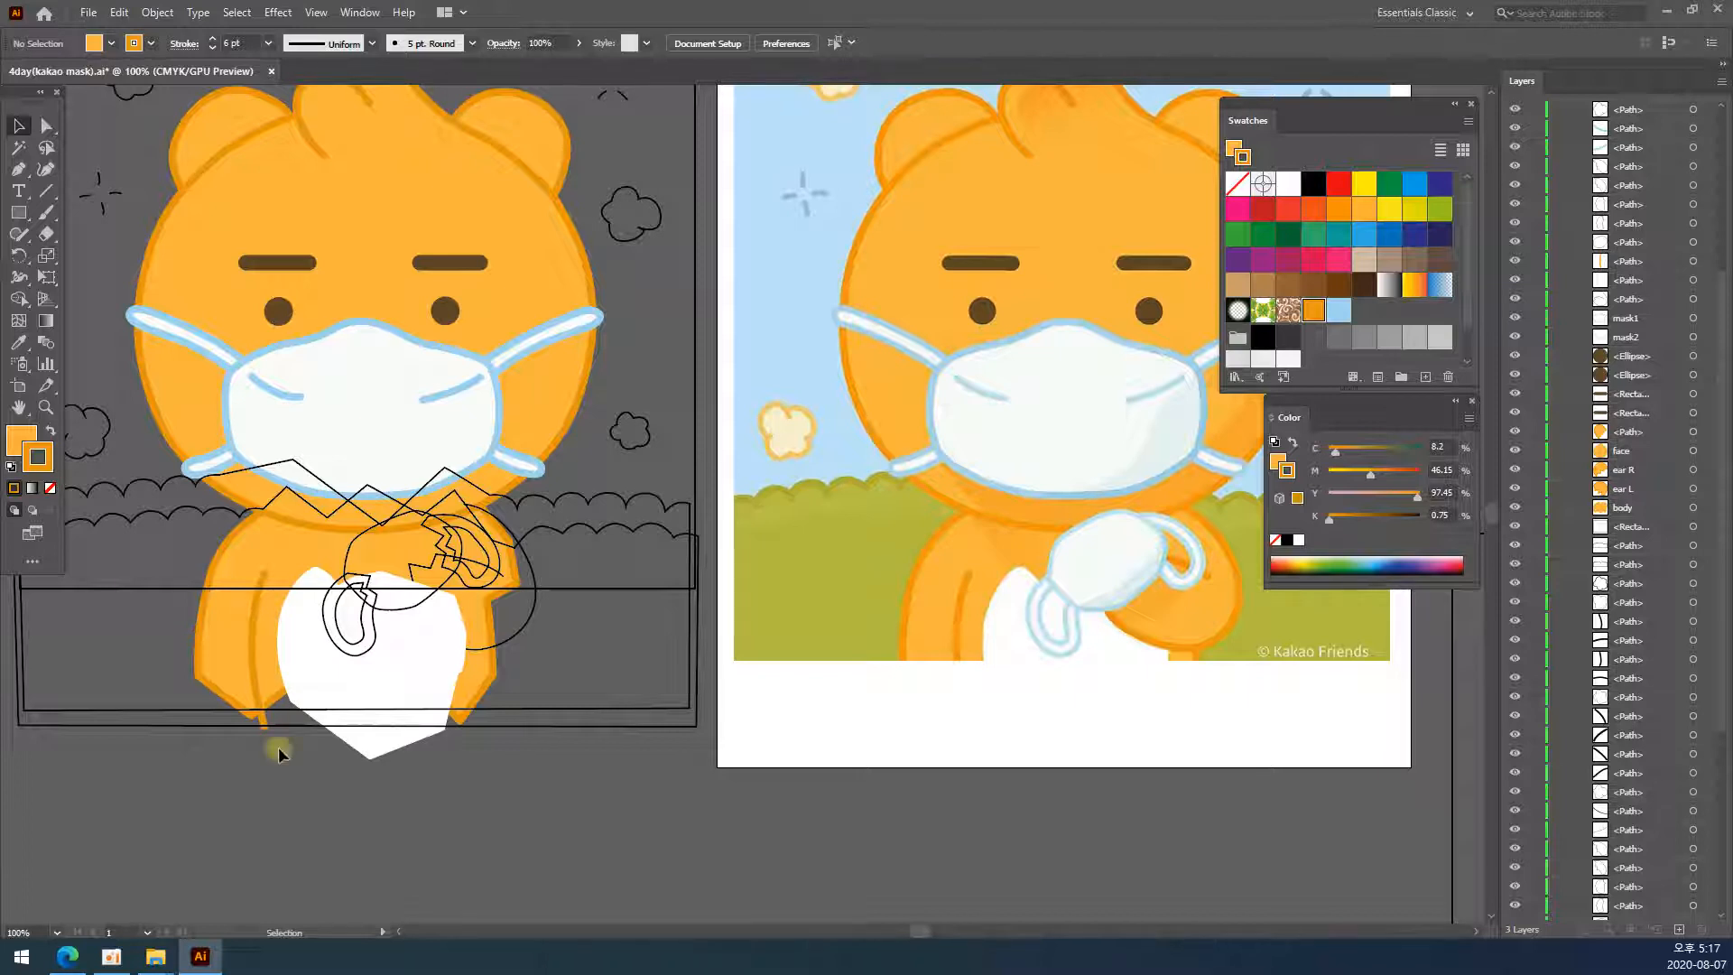
- Remove the fill from the curved arm line beside the belly, keeping its orange stroke
left_click(251, 624)
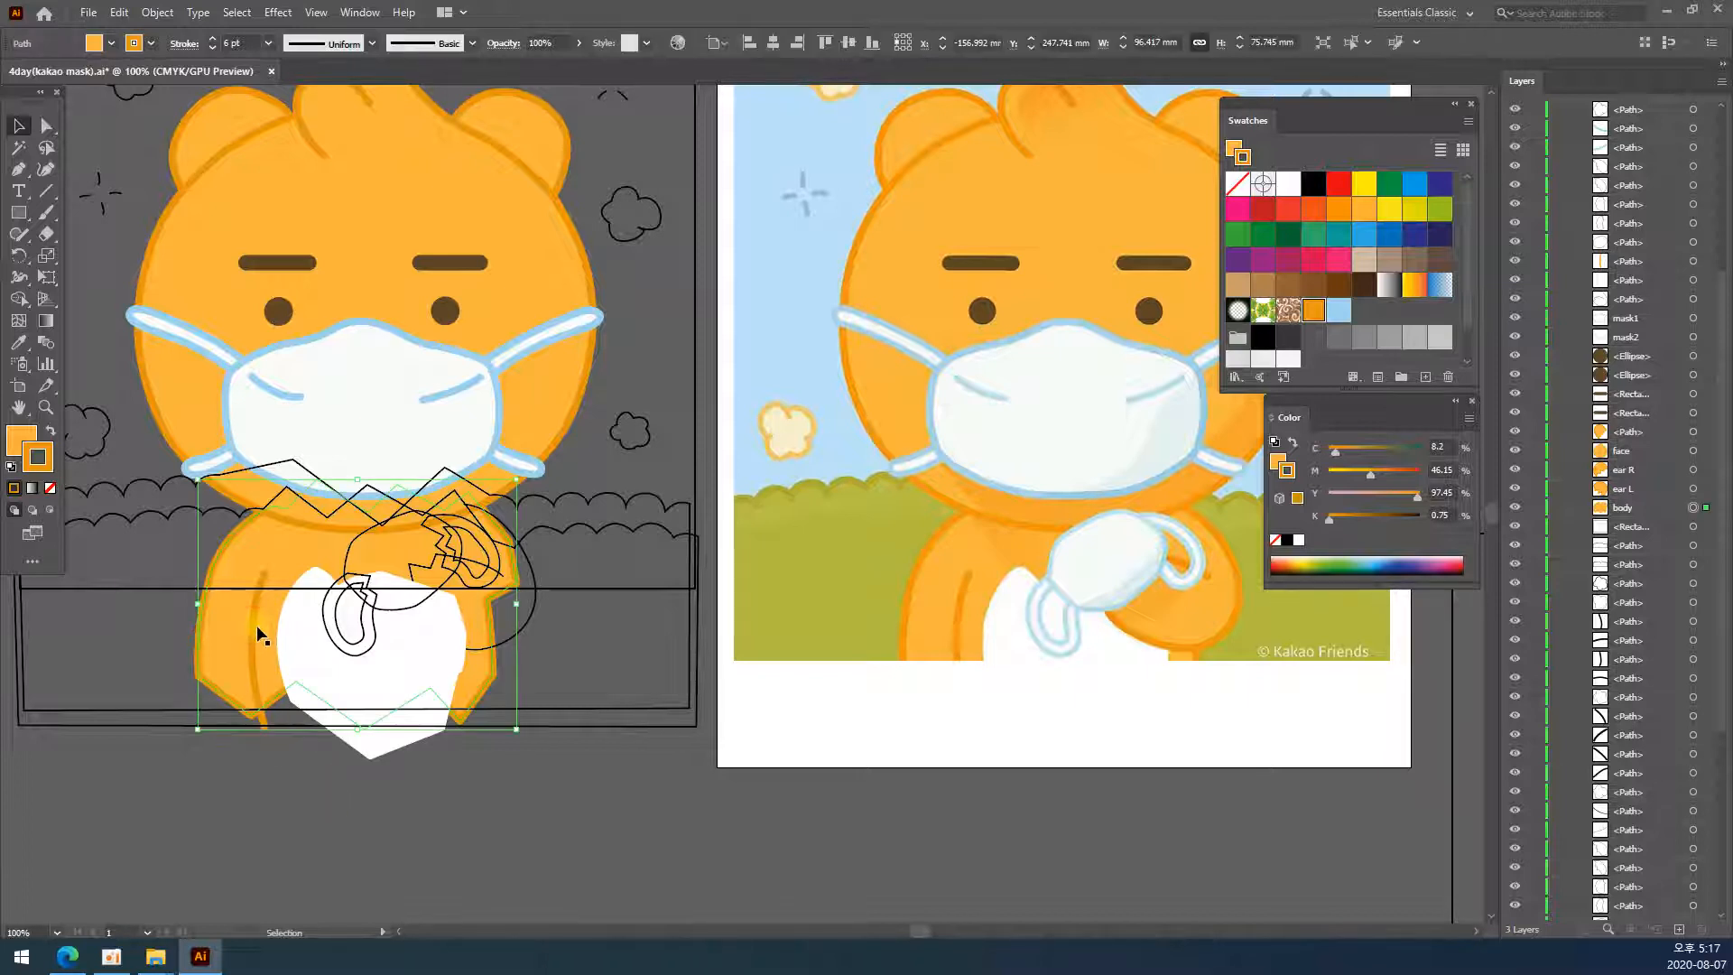
left_click(253, 632)
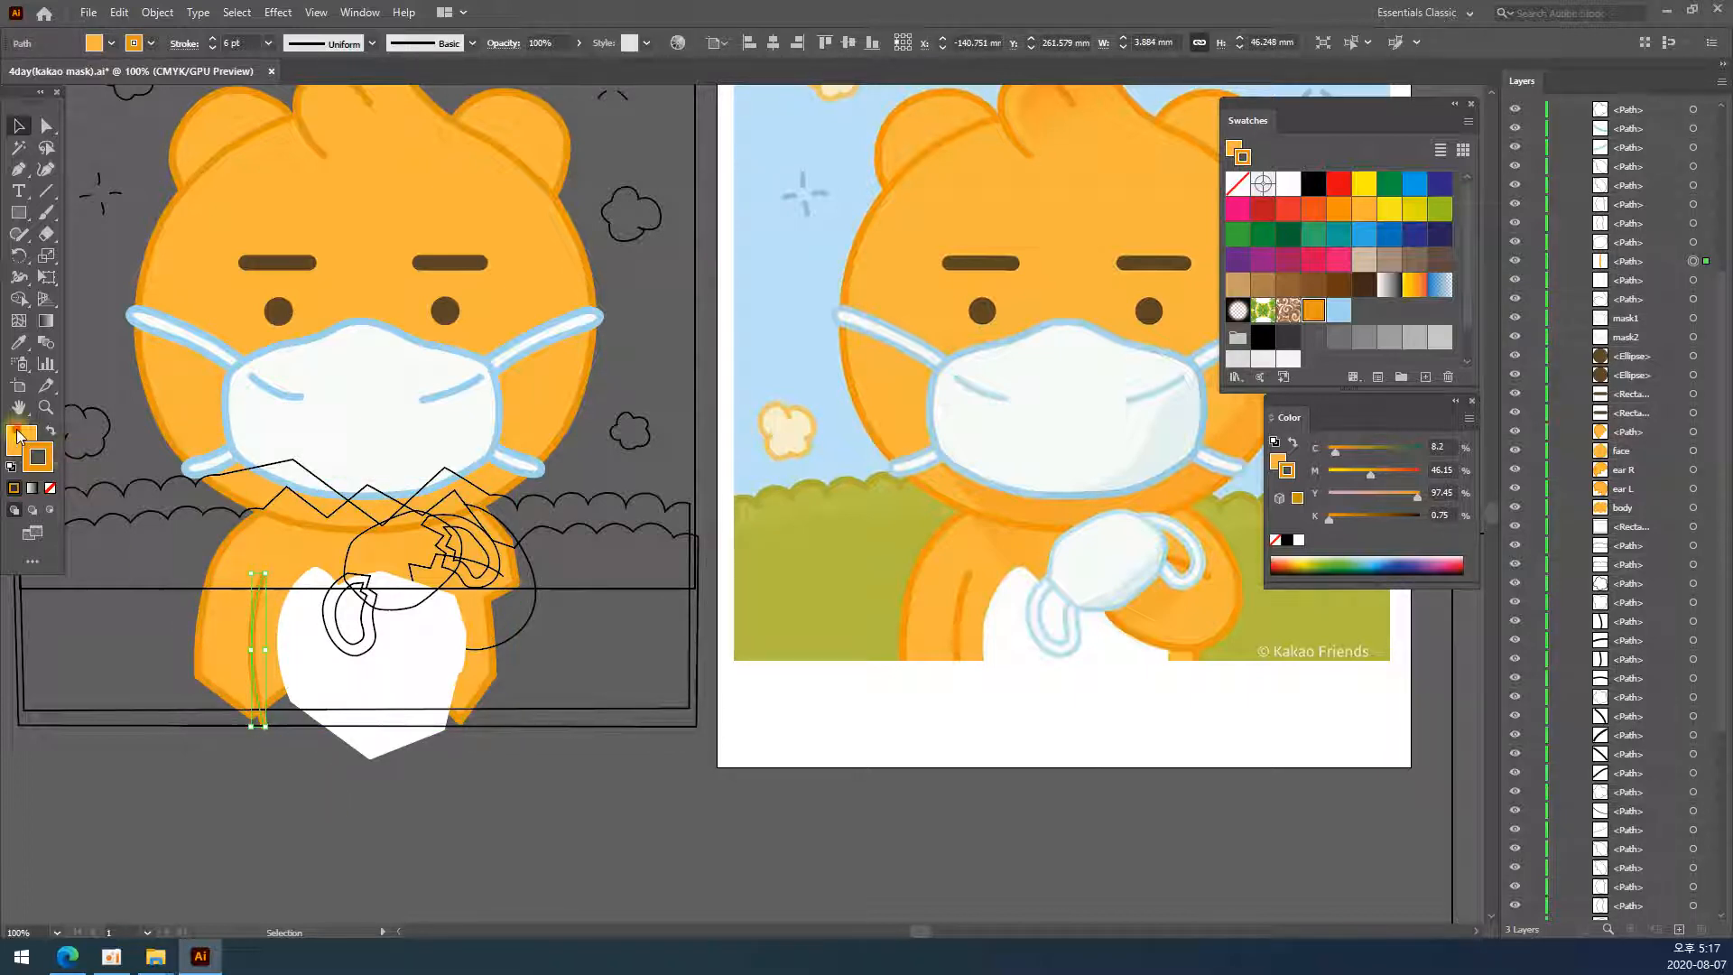
left_click(17, 436)
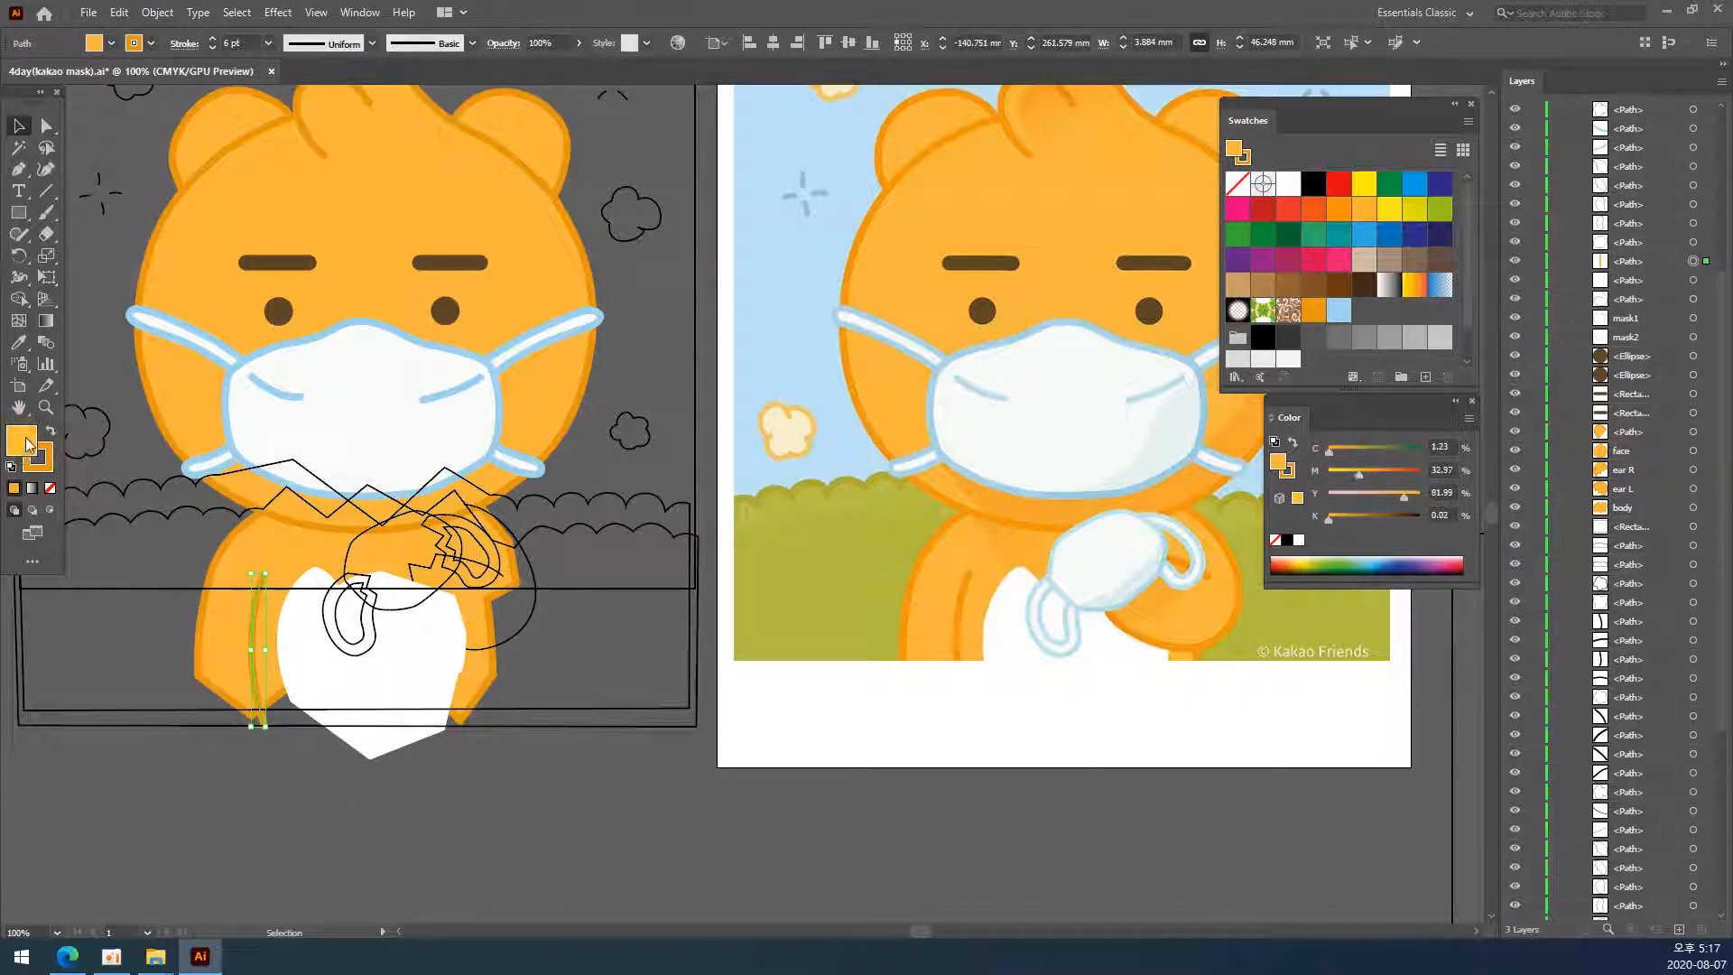
left_click(49, 488)
left_click(317, 830)
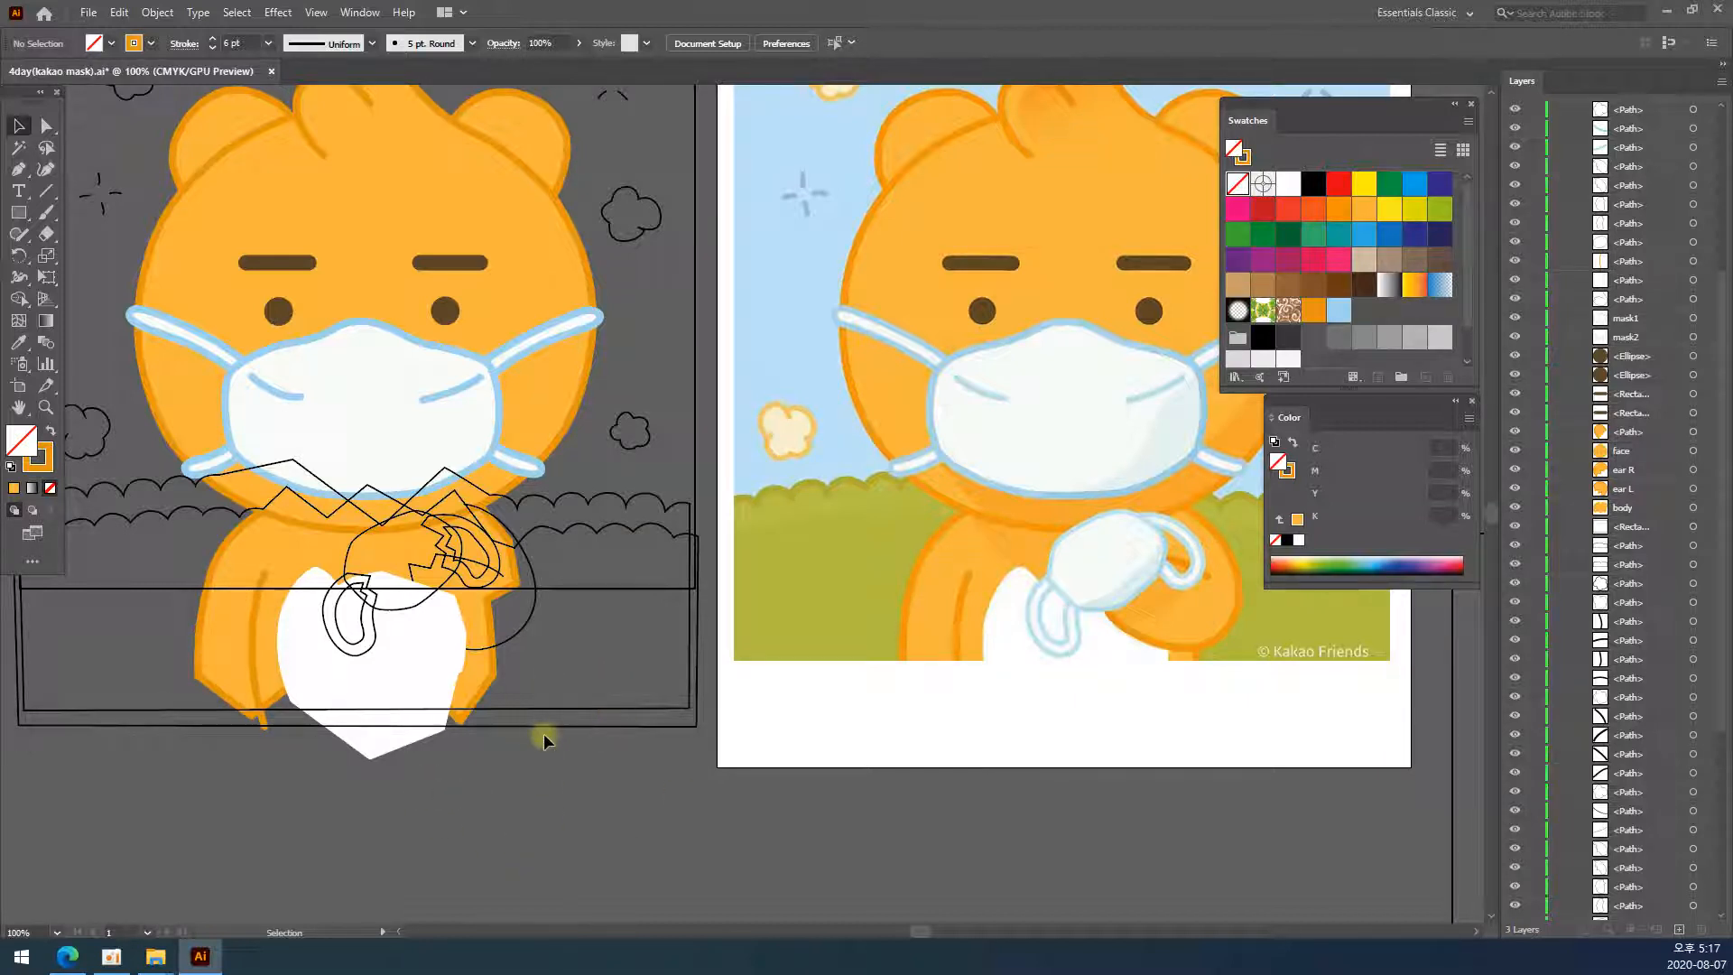
- Copy the face's orange fill and 6 pt stroke onto the bent arm shape with the Eyedropper
left_click(533, 621)
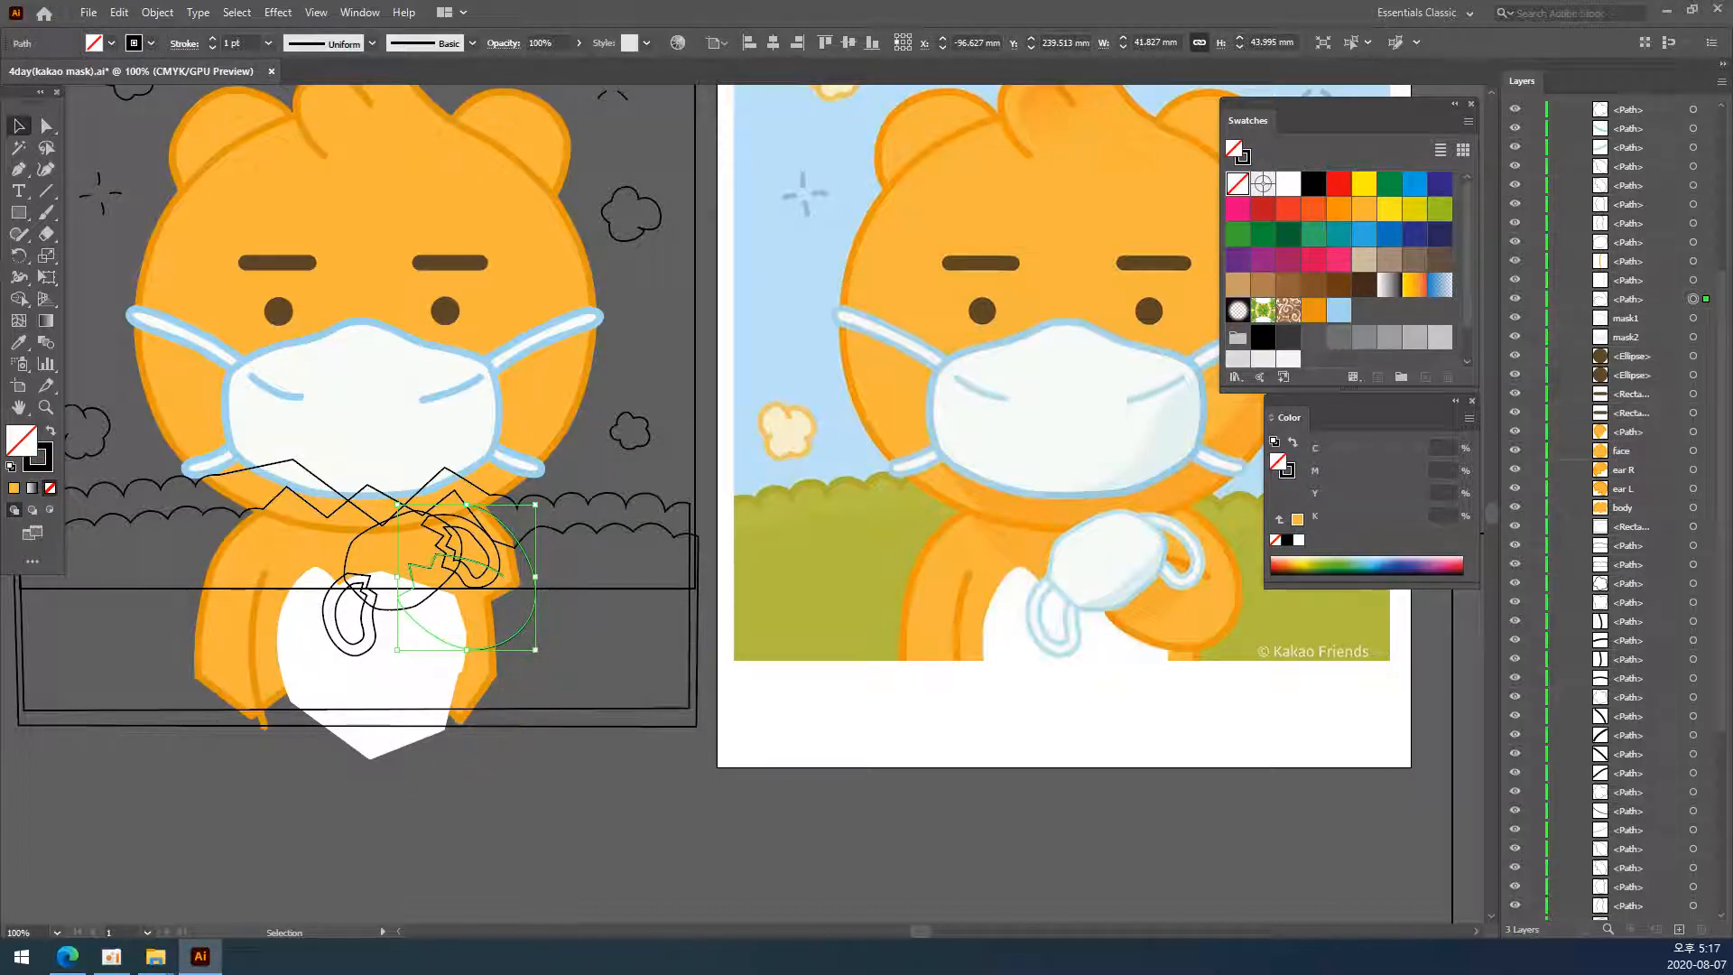
left_click(18, 342)
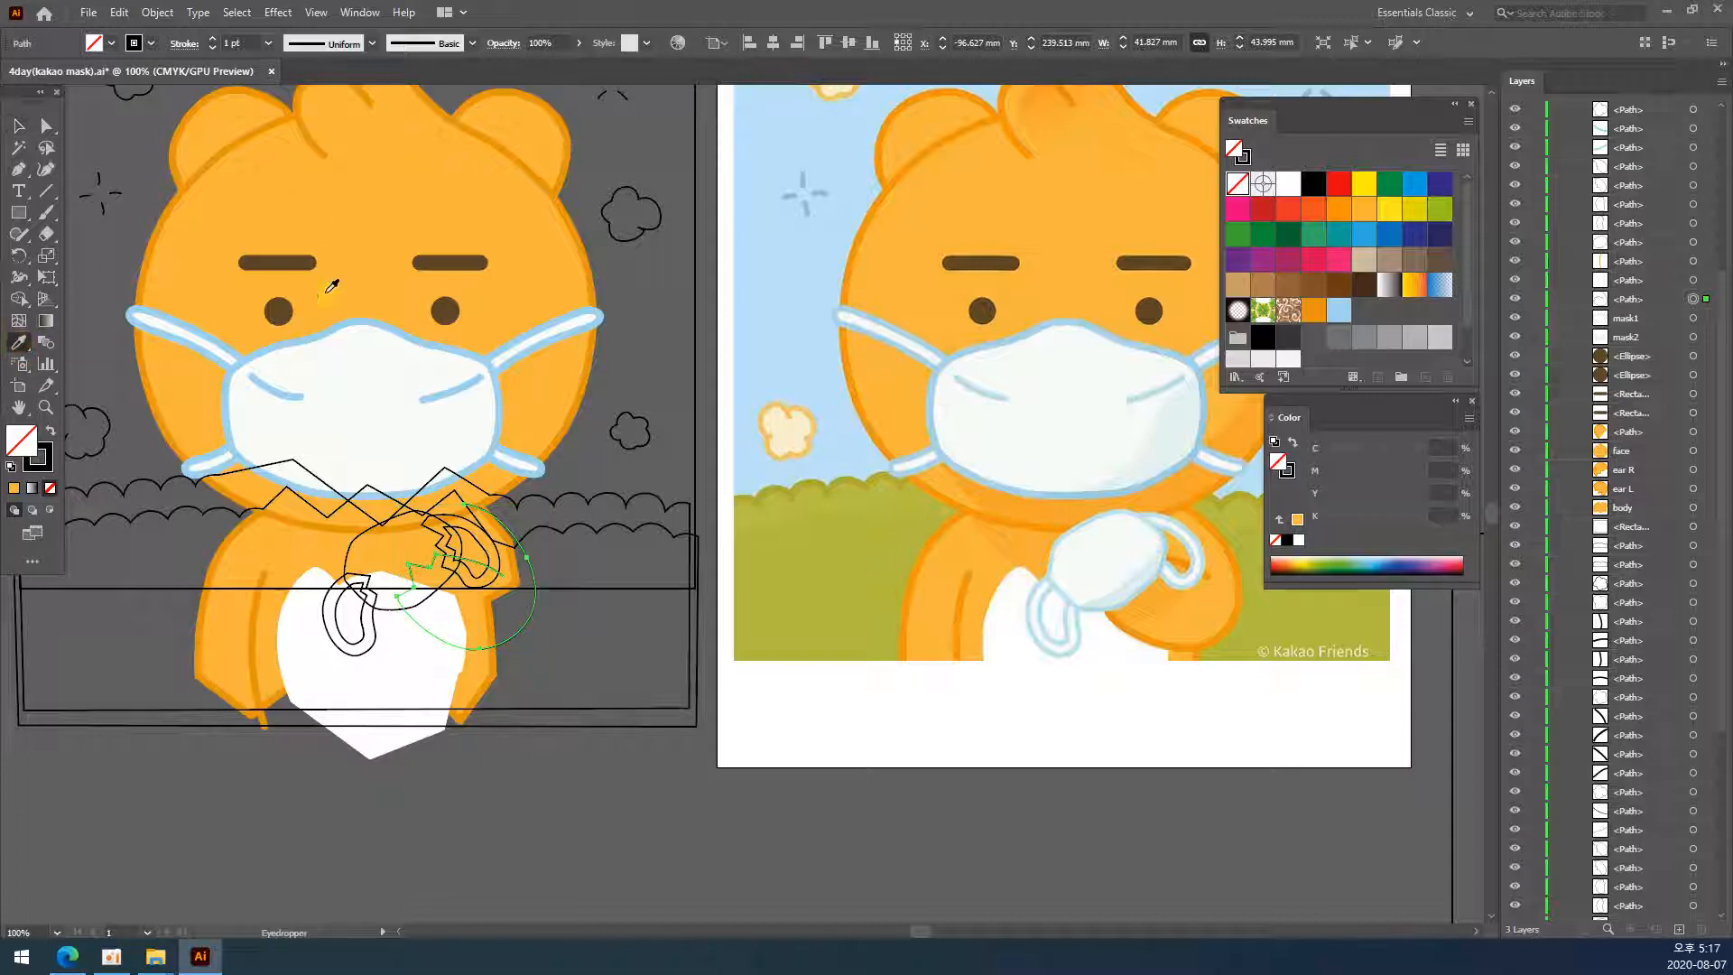
left_click(376, 249)
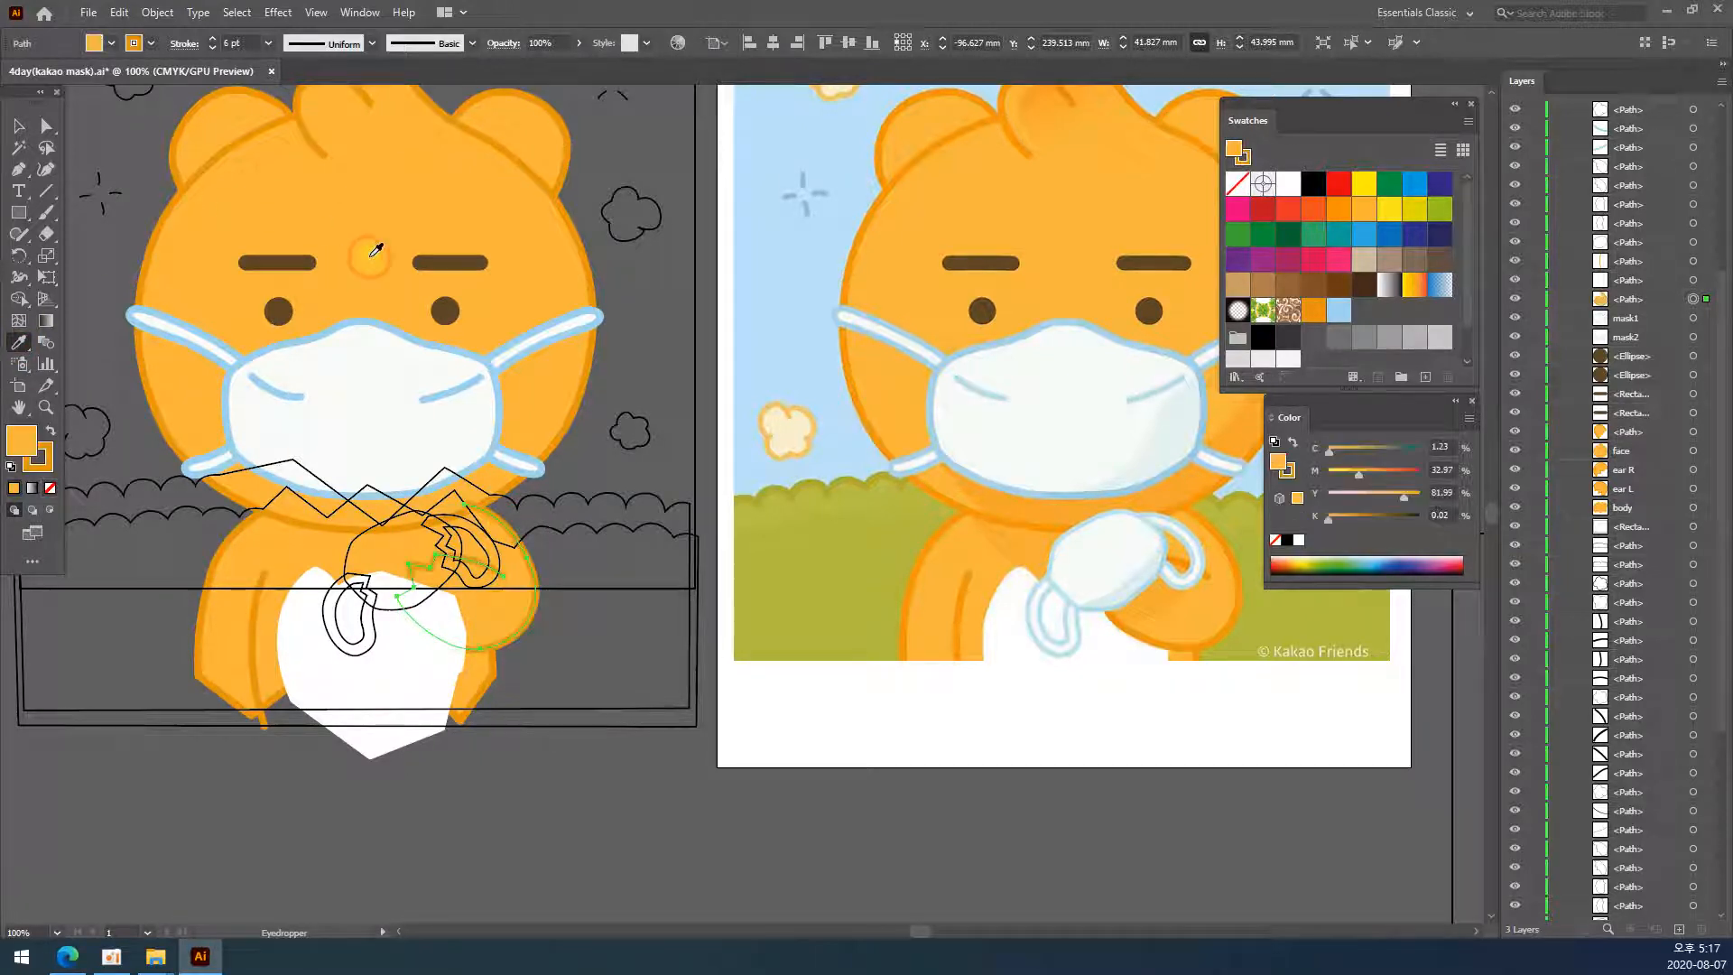
left_click(18, 125)
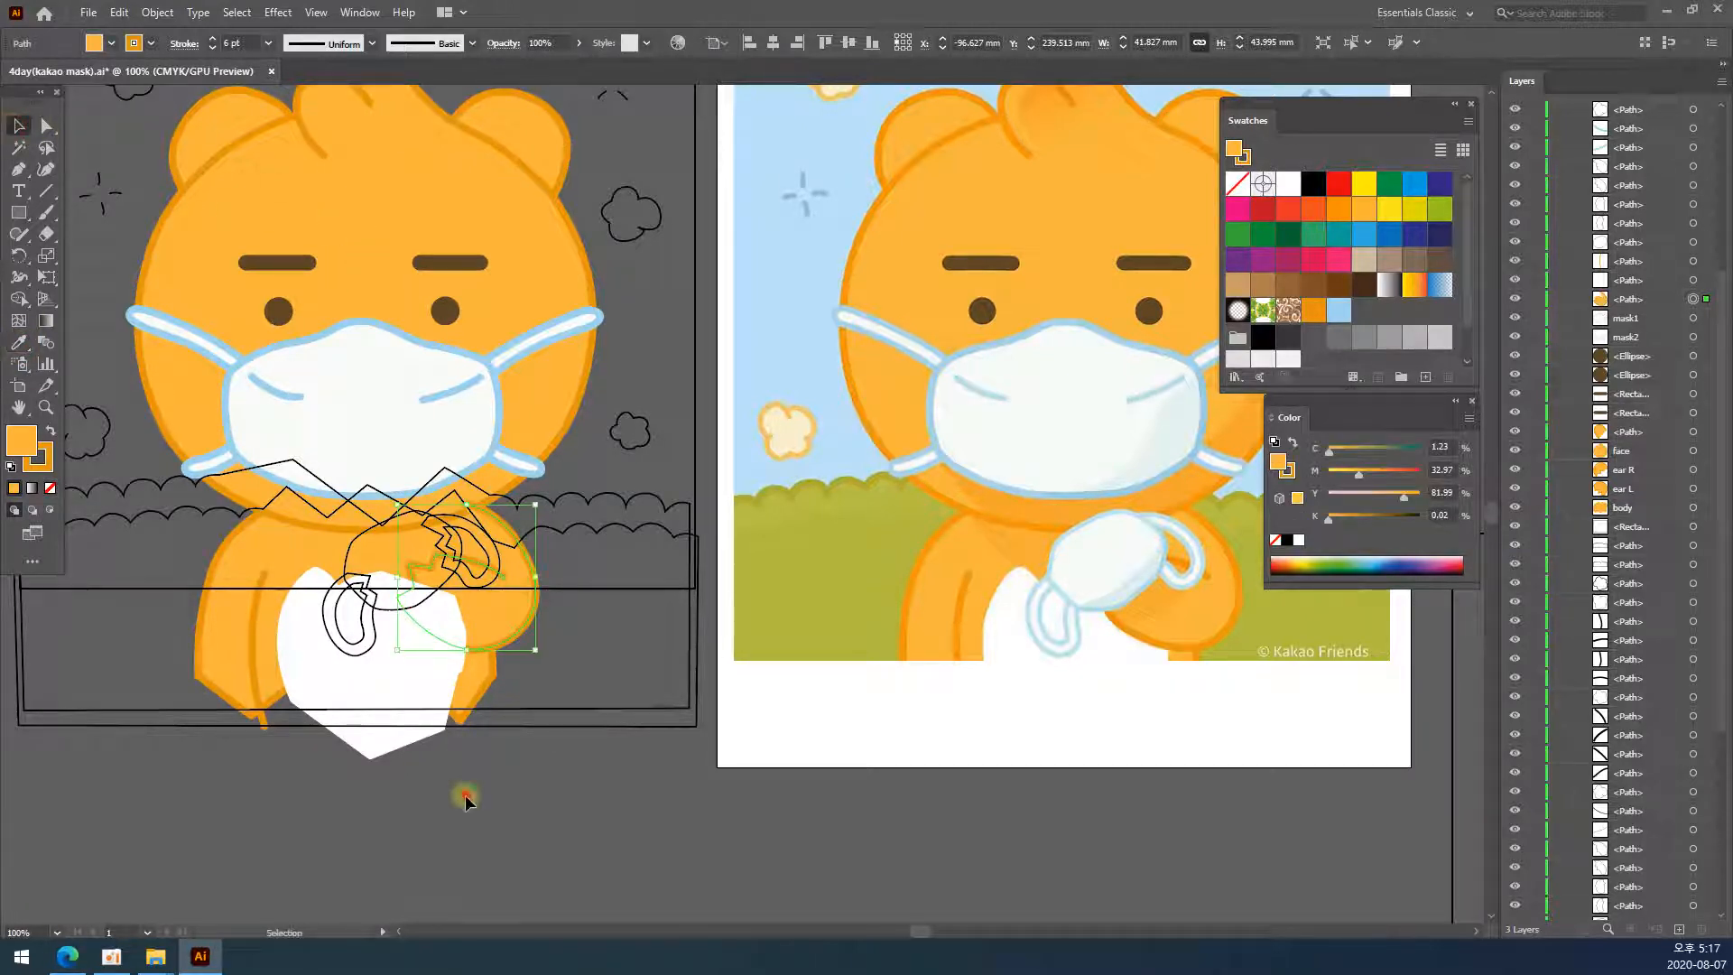
left_click(529, 767)
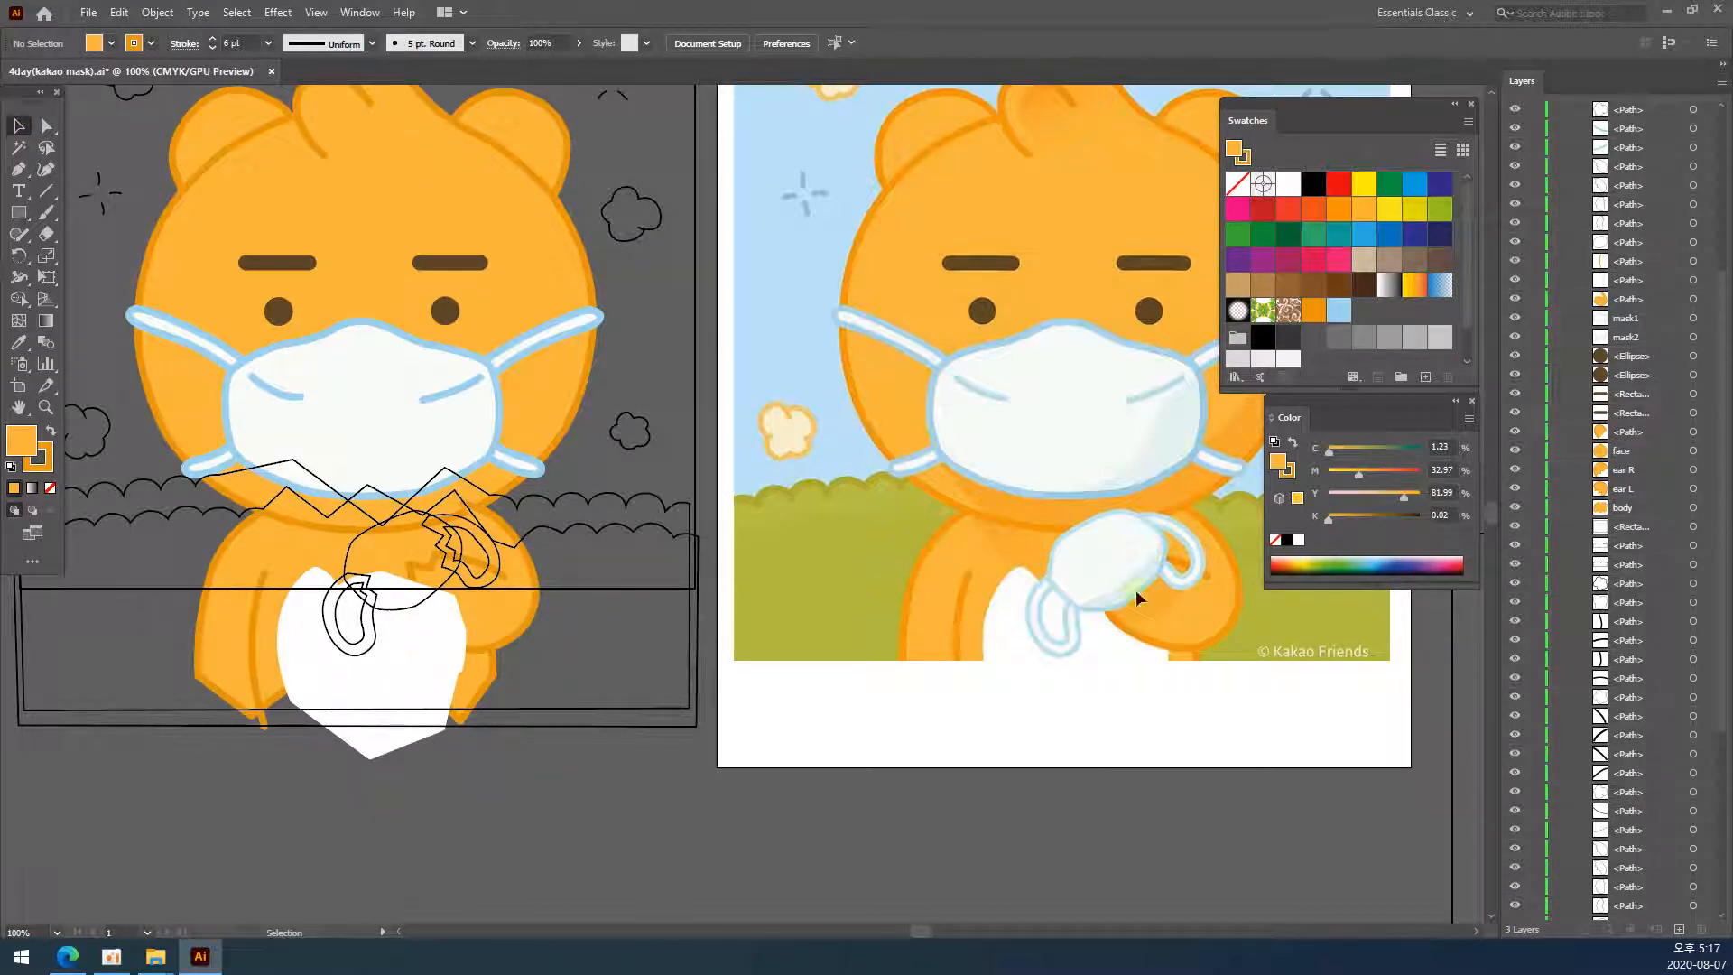
- Move the bent arm path to just above the body in the stacking order and name it arm
left_click(497, 625)
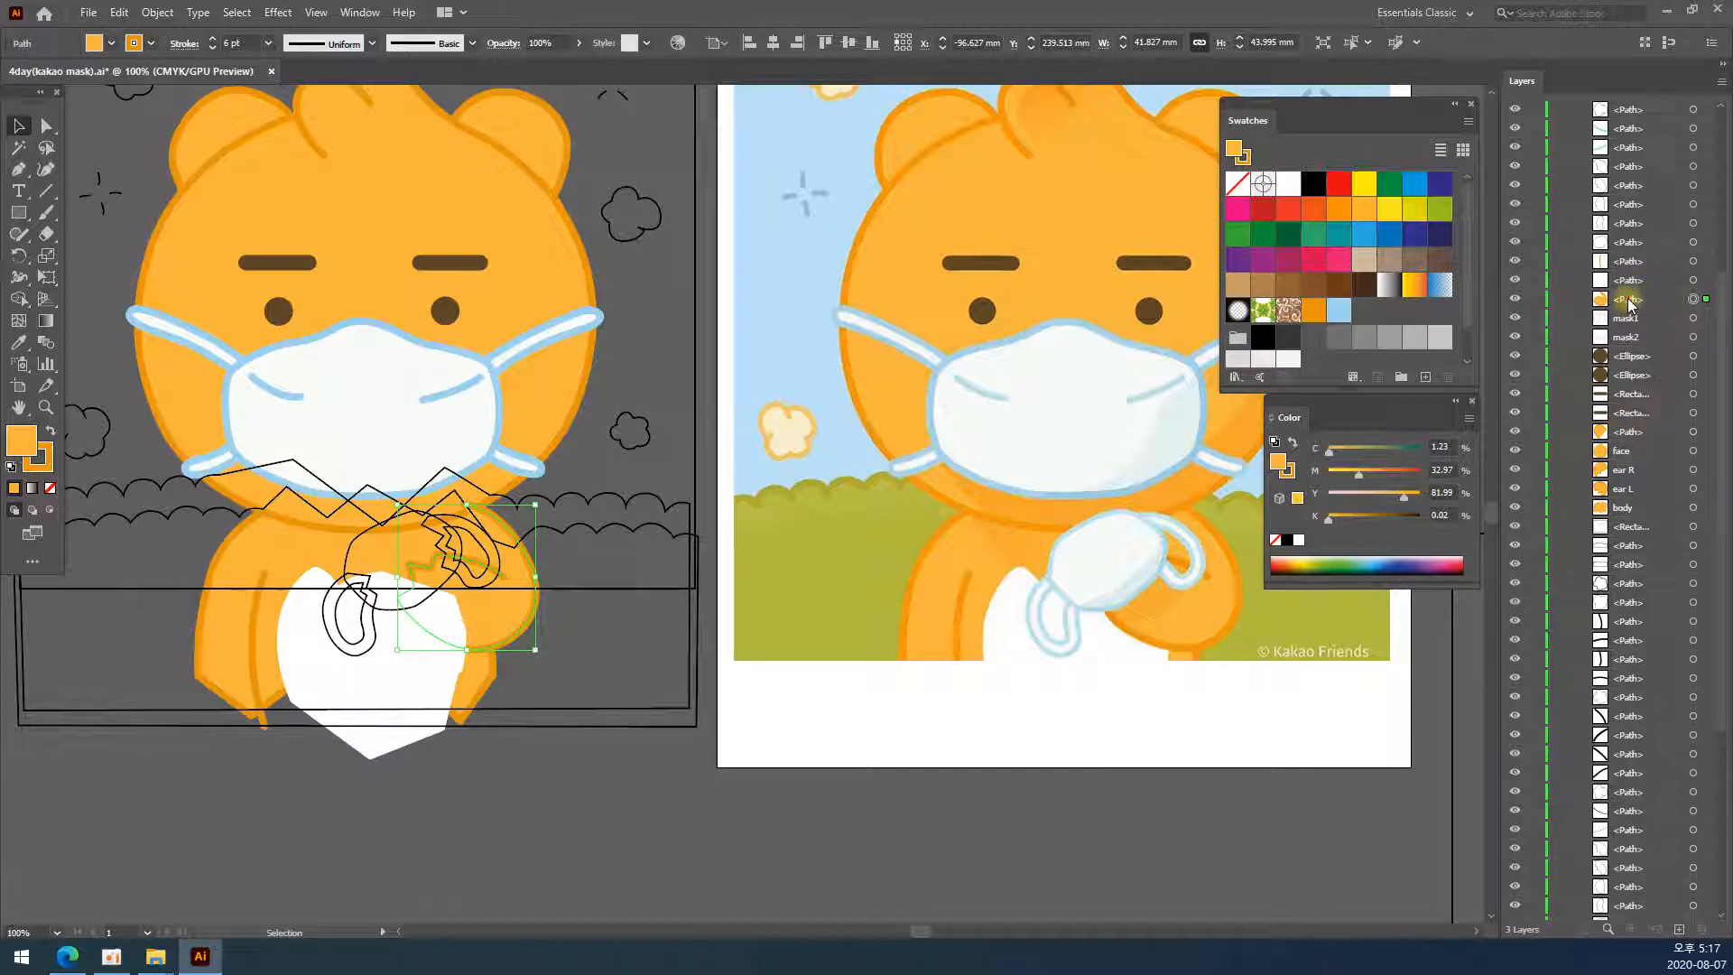
left_click_drag(1630, 305, 1648, 502)
double_click(1630, 489)
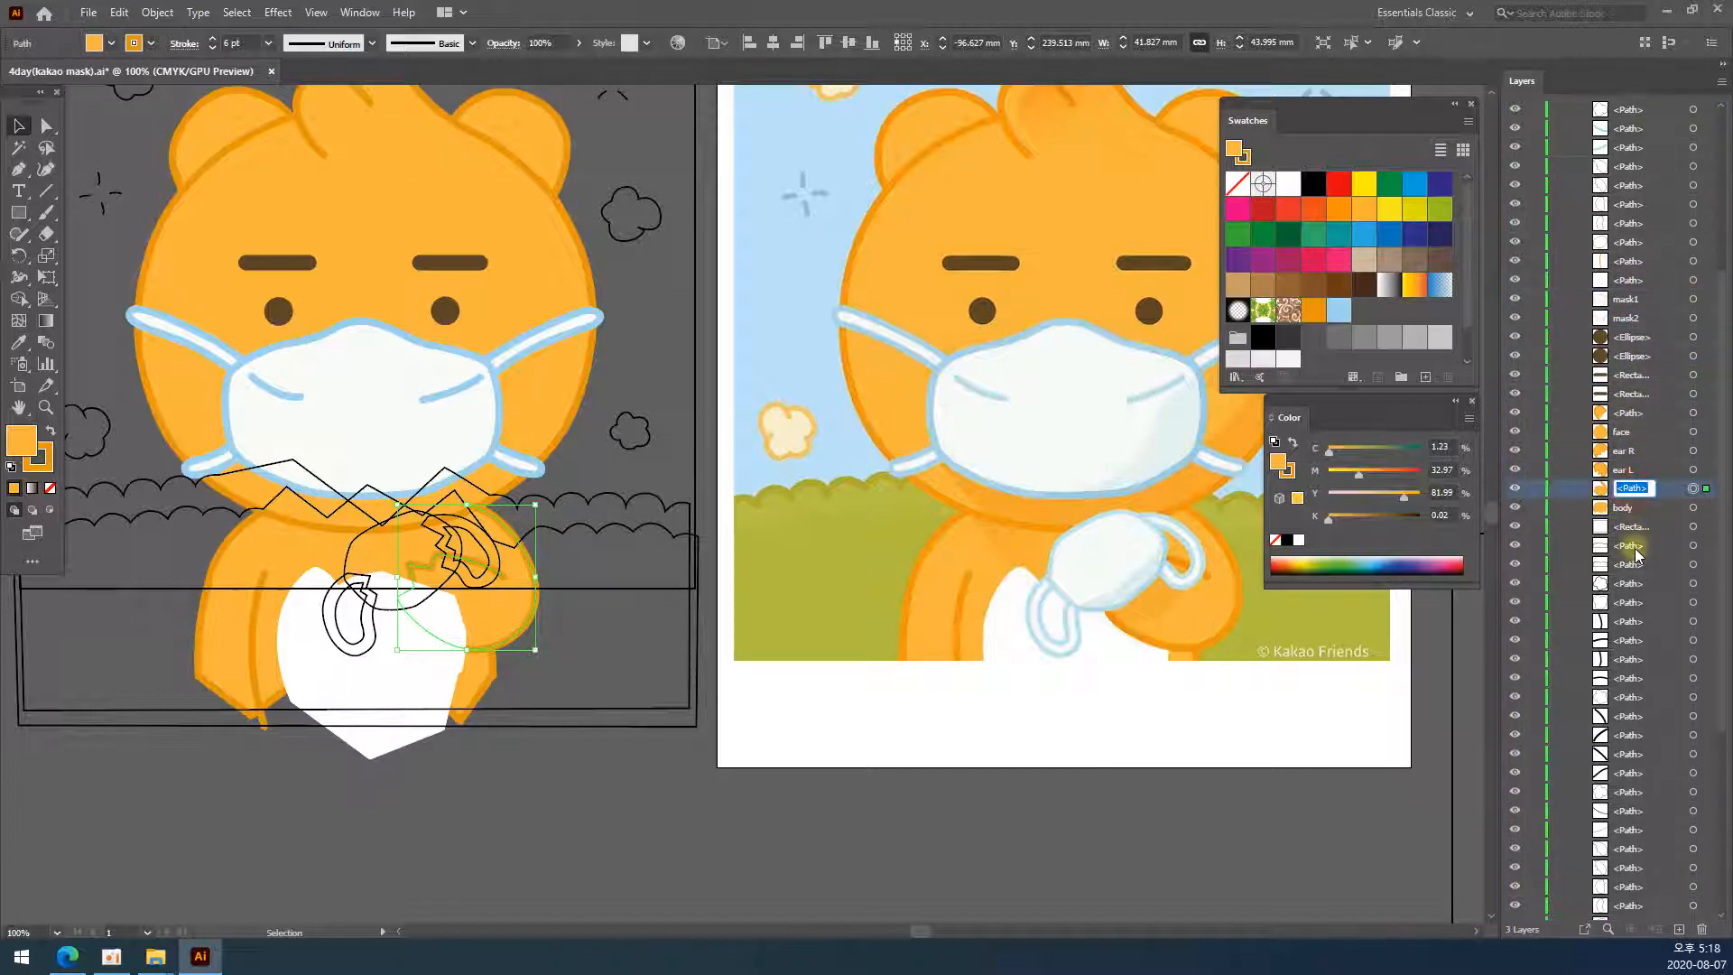
type("arm")
key("Return")
left_click(1629, 493)
left_click(475, 828)
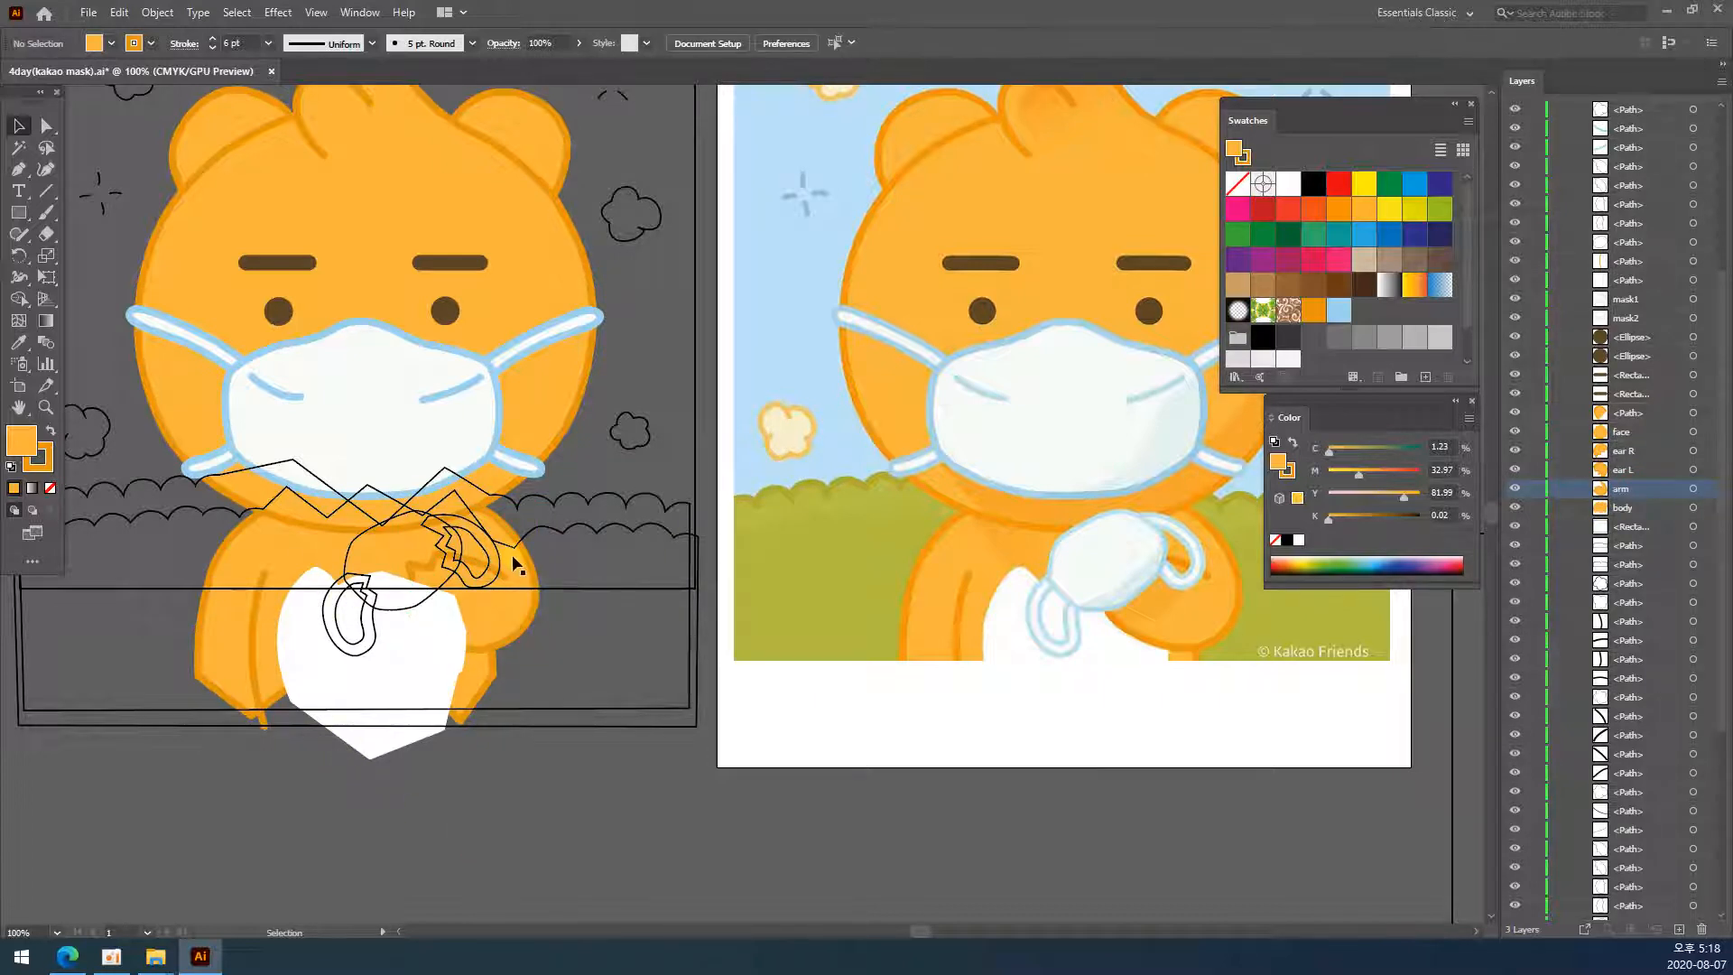
- Name the white belly shape body2 and place it between arm and body in the stacking order
left_click(391, 695)
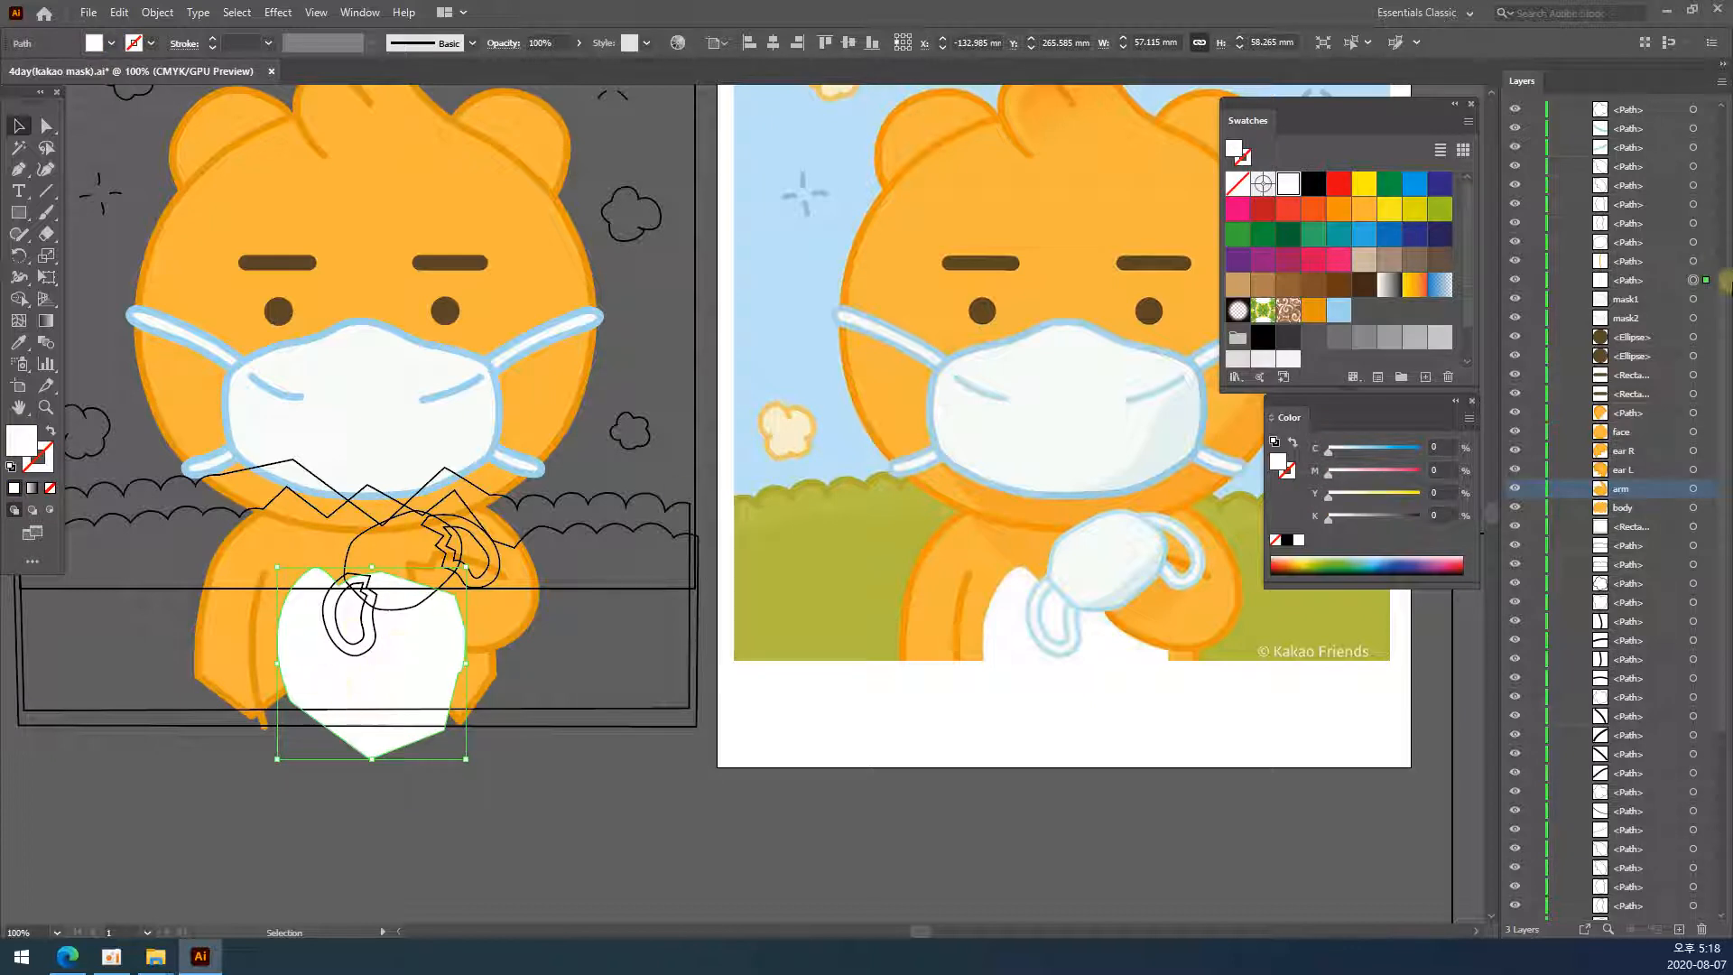
double_click(1629, 280)
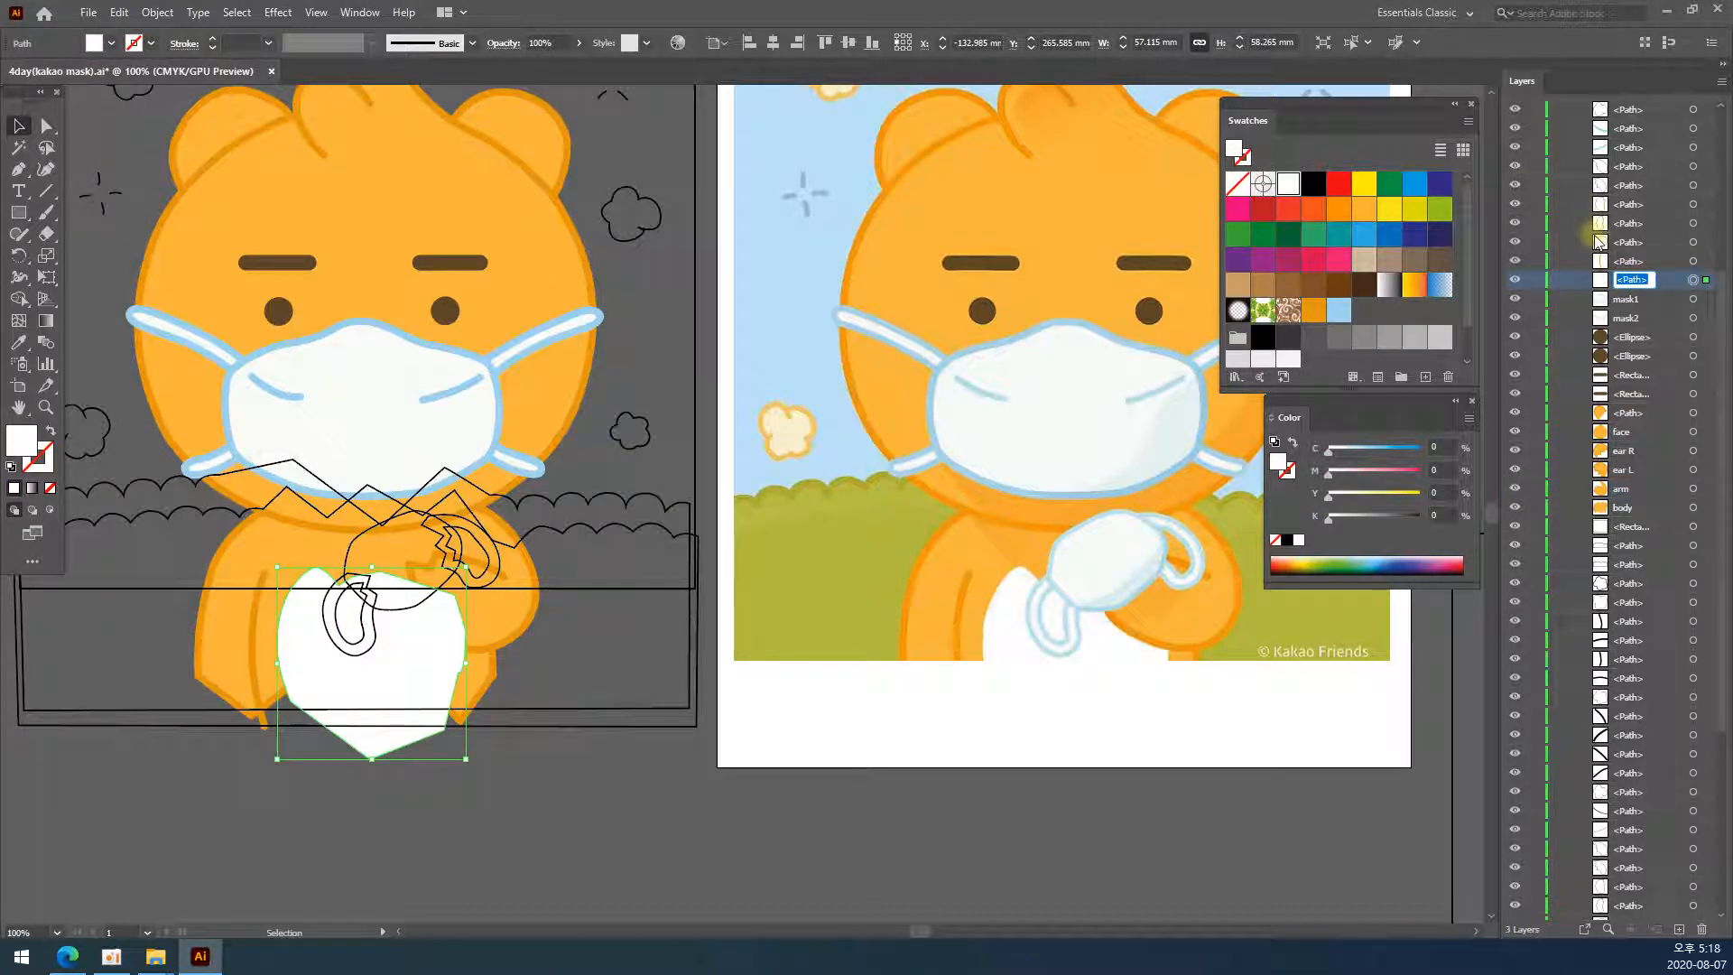
type("ba")
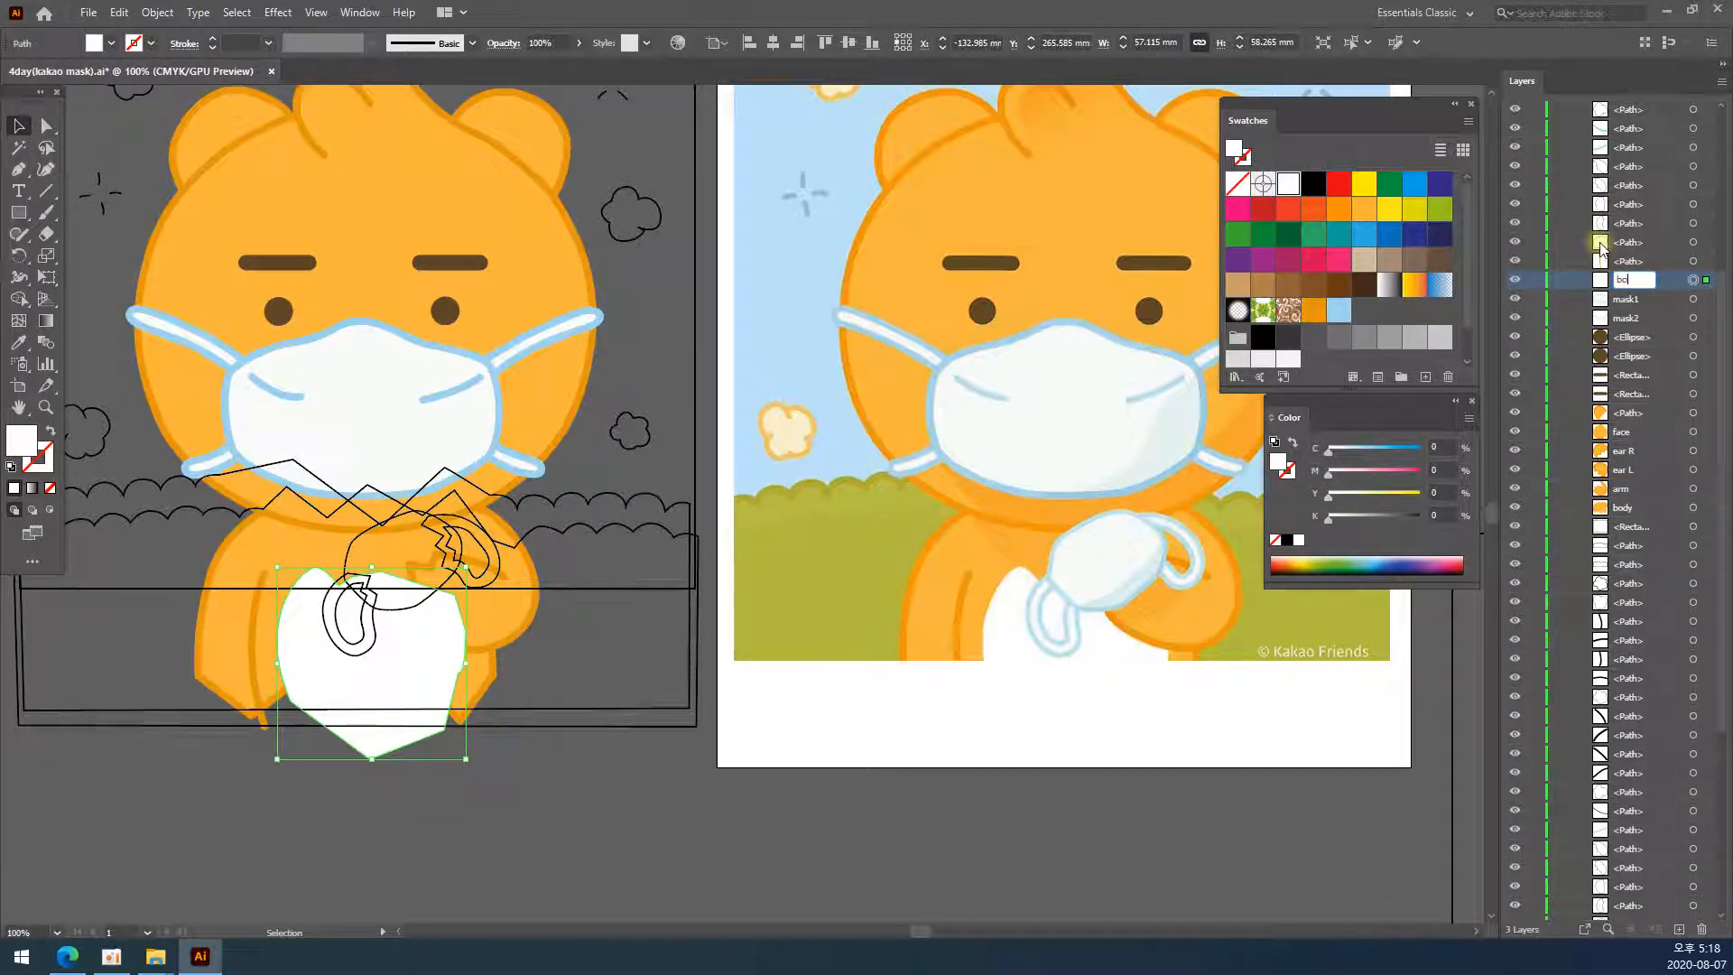
type("dy2")
left_click(1624, 507)
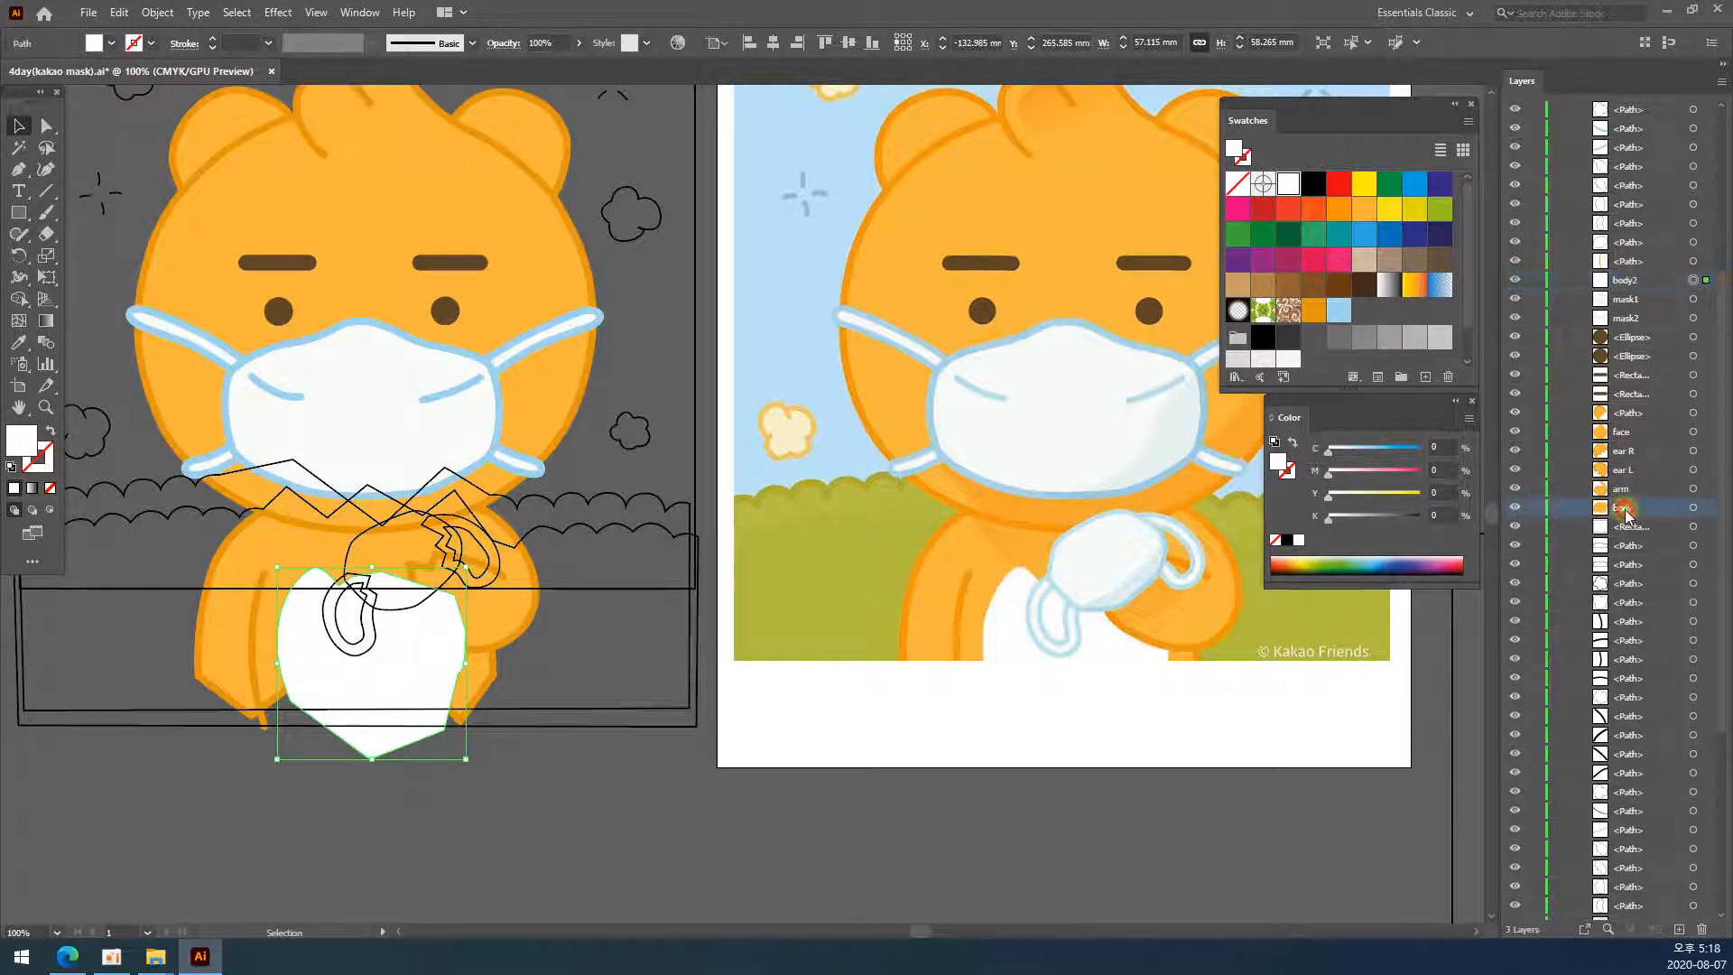
left_click_drag(1625, 281, 1638, 498)
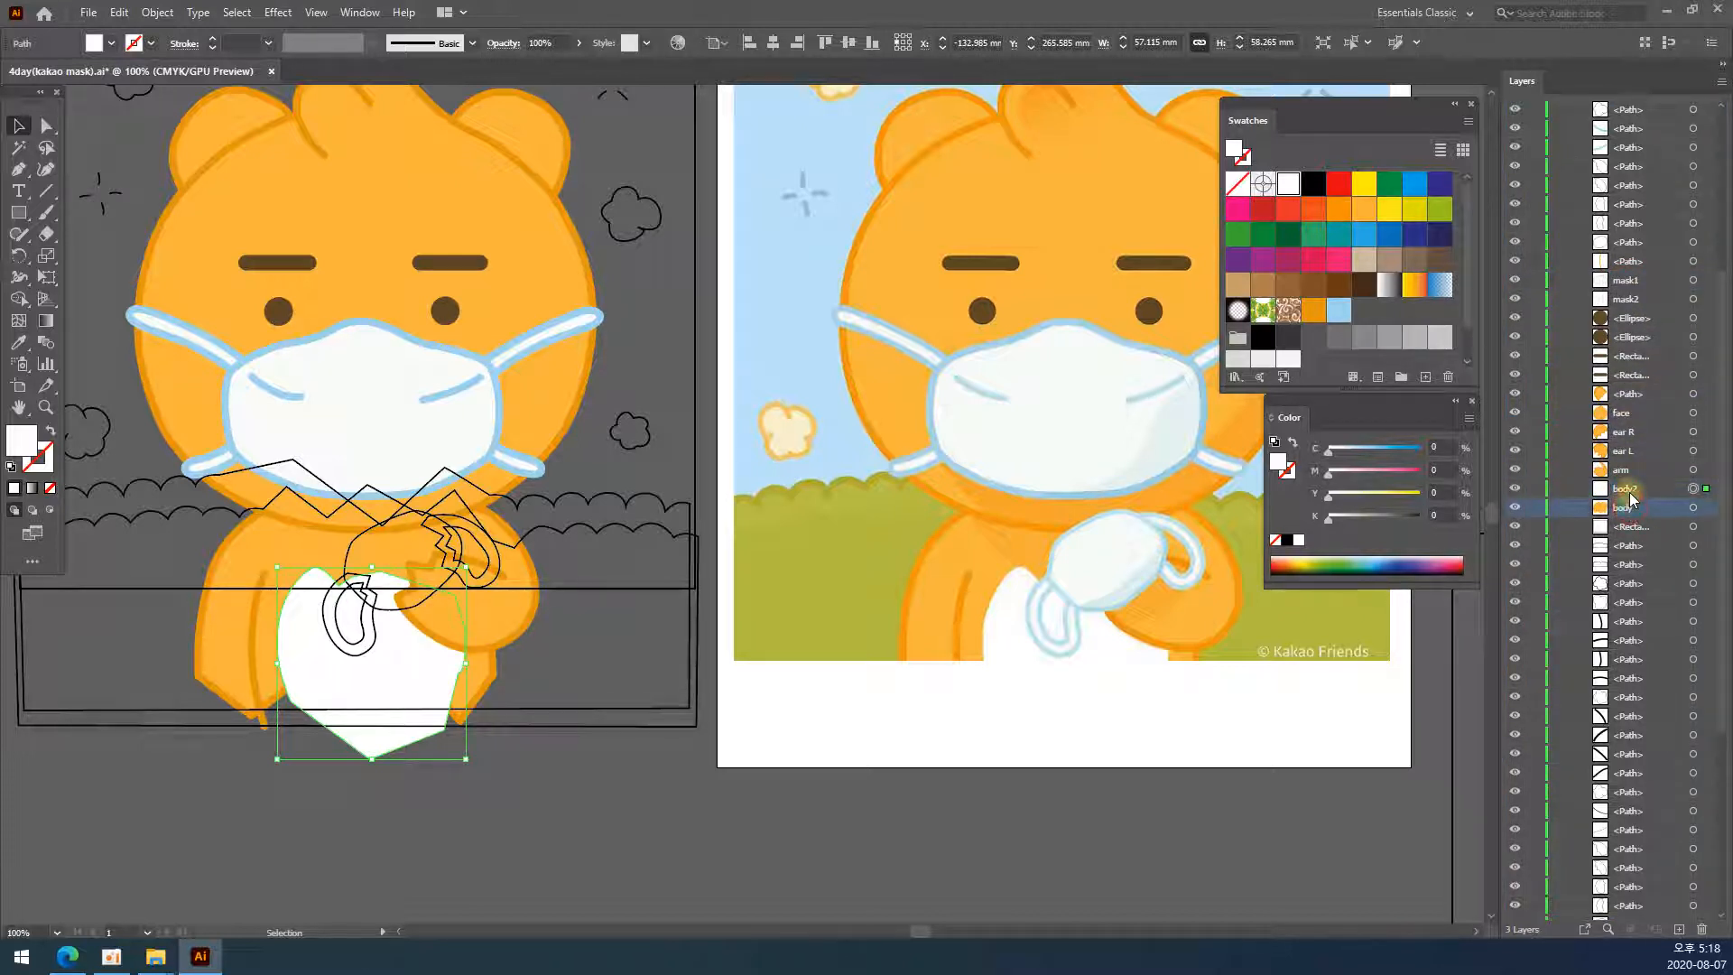
left_click(445, 846)
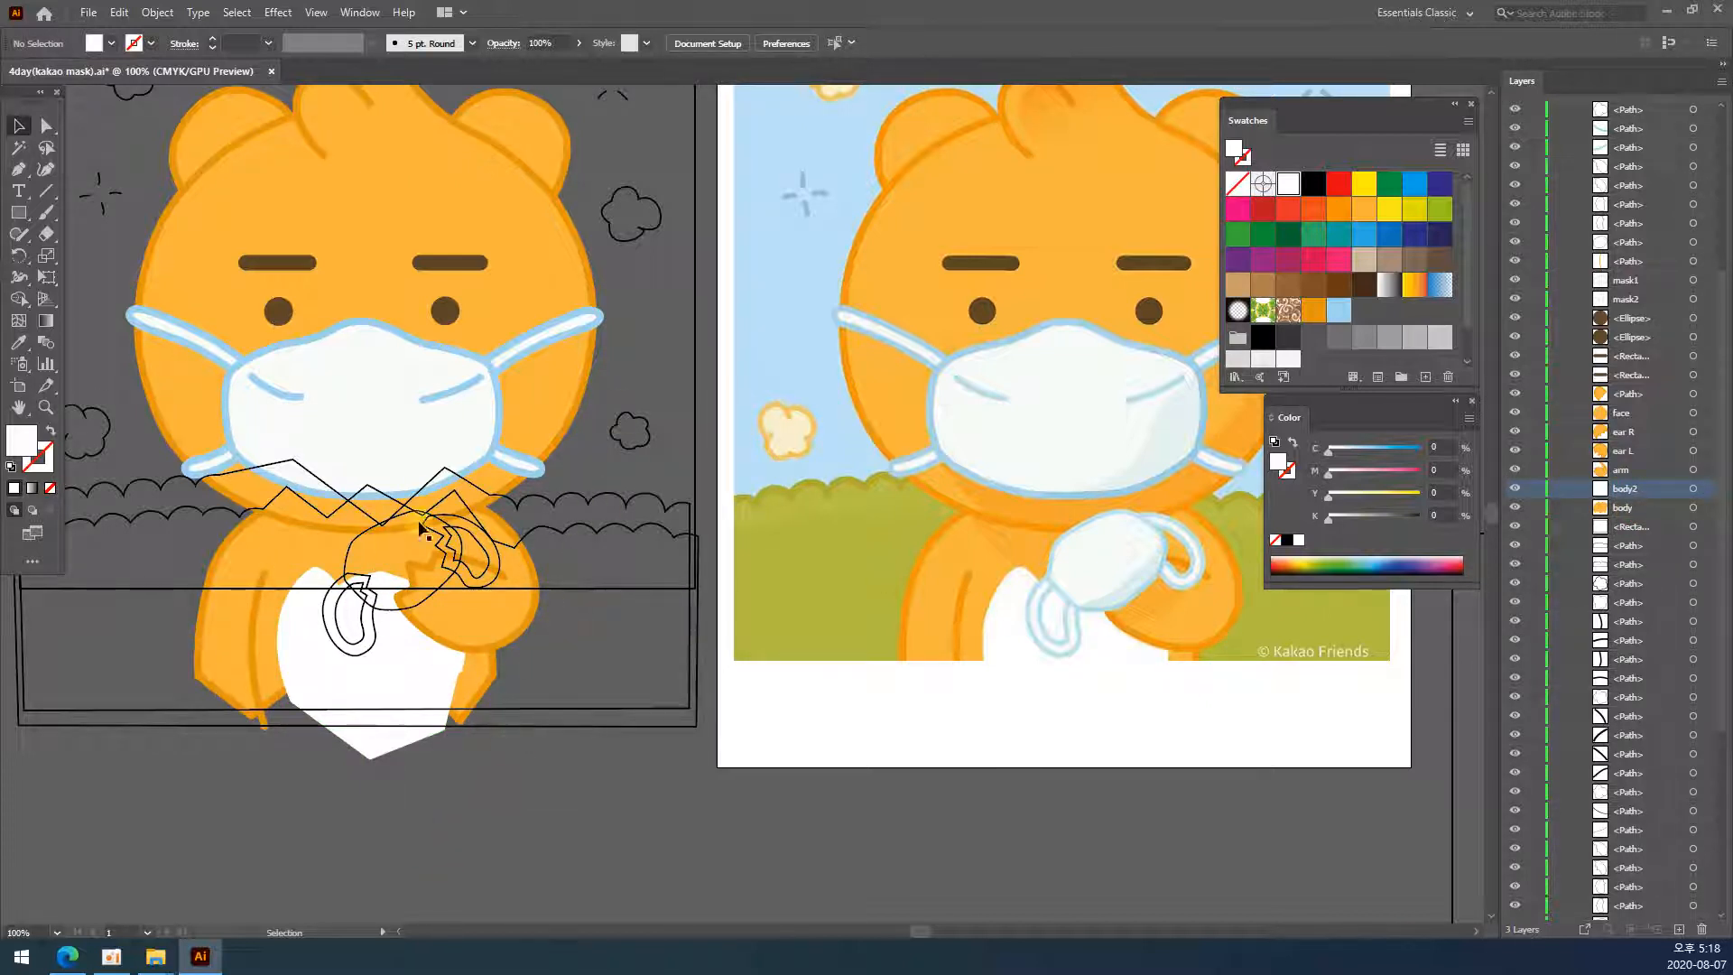
- Copy the face mask's white fill and 6 pt light blue stroke onto the main shape of the hand-held mask
left_click(394, 616)
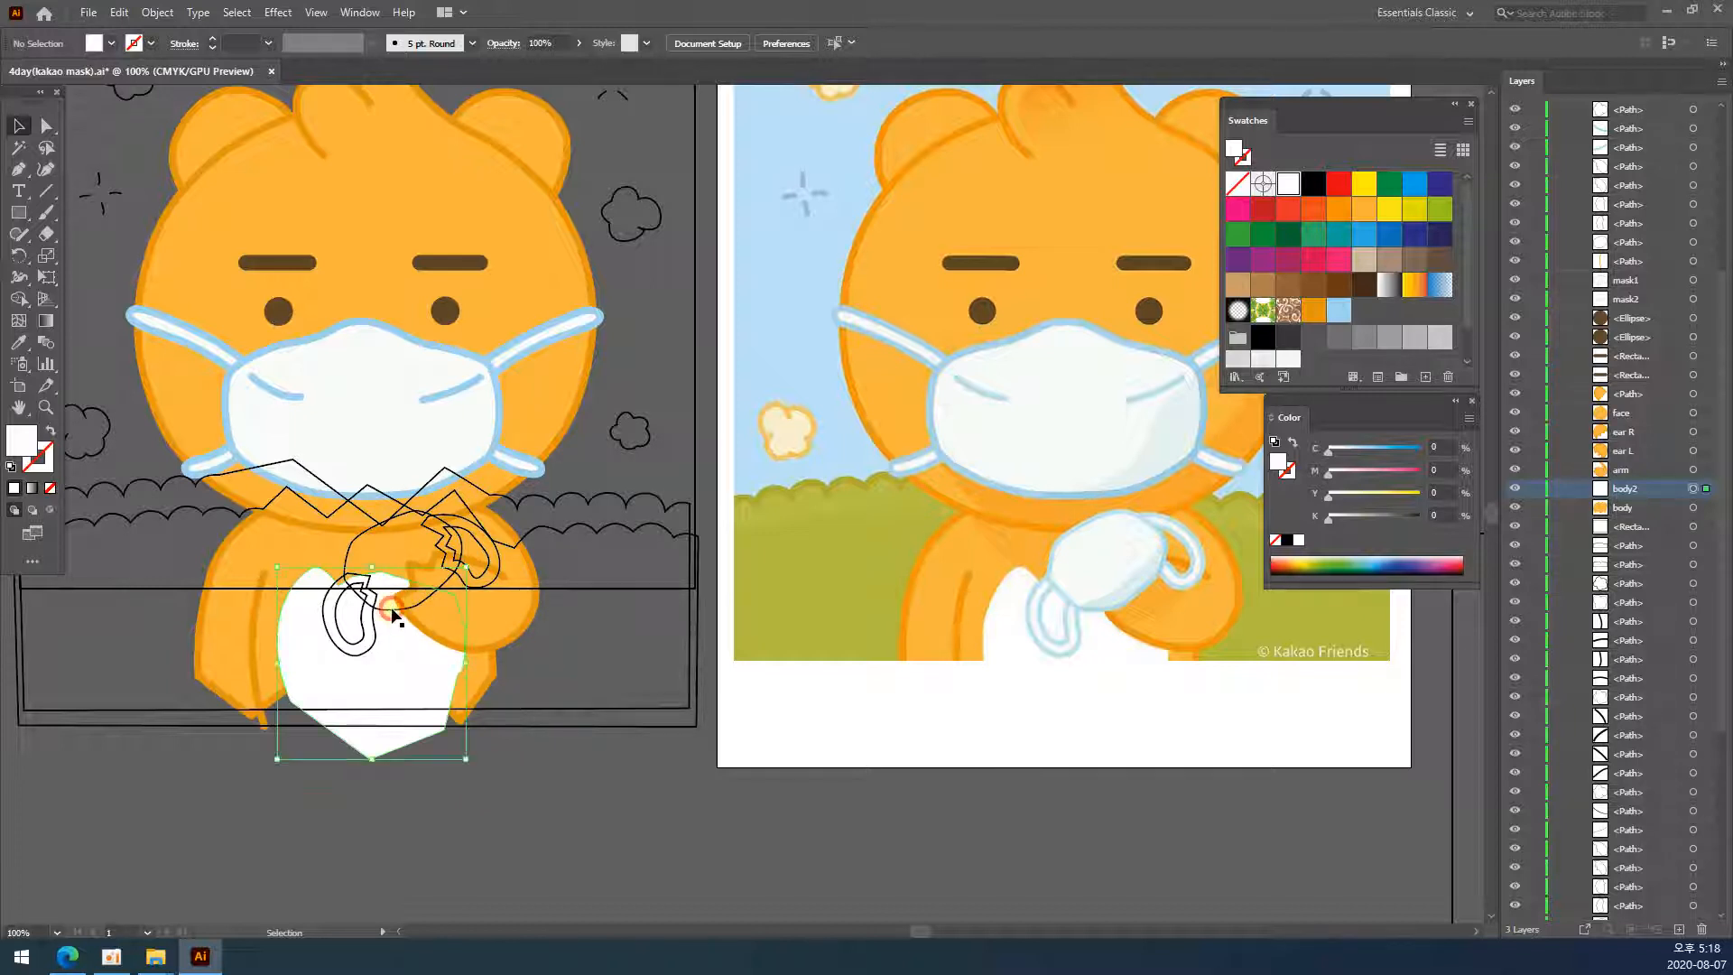
left_click(372, 535)
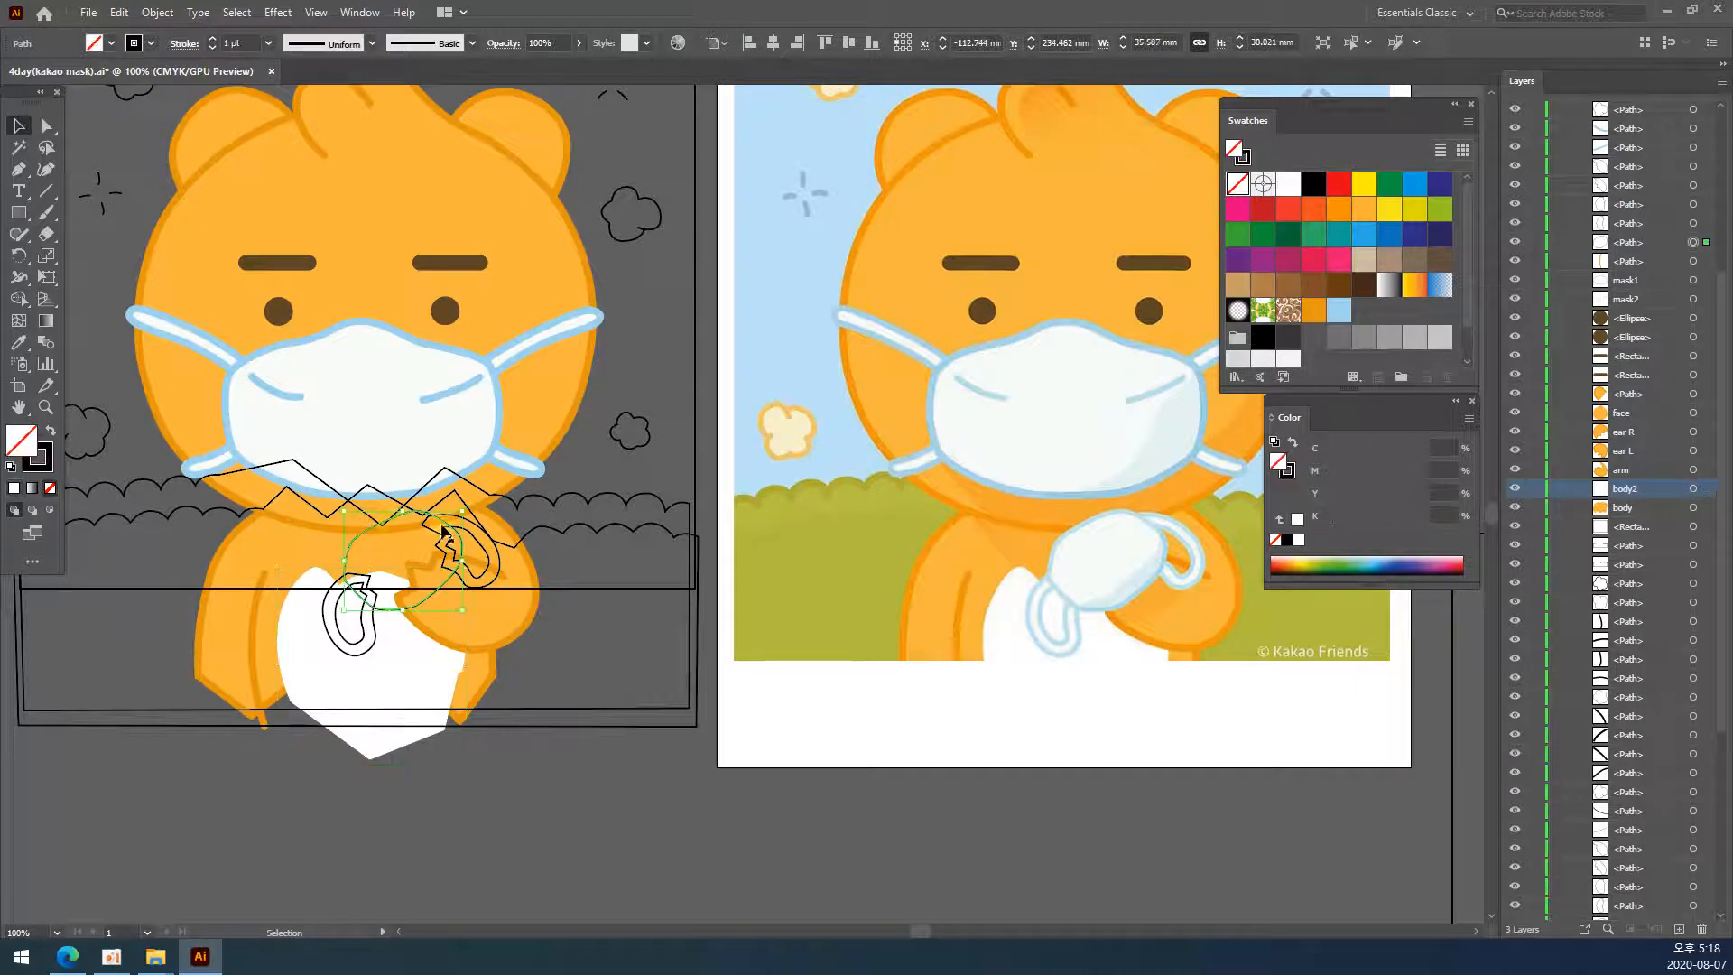
left_click(22, 346)
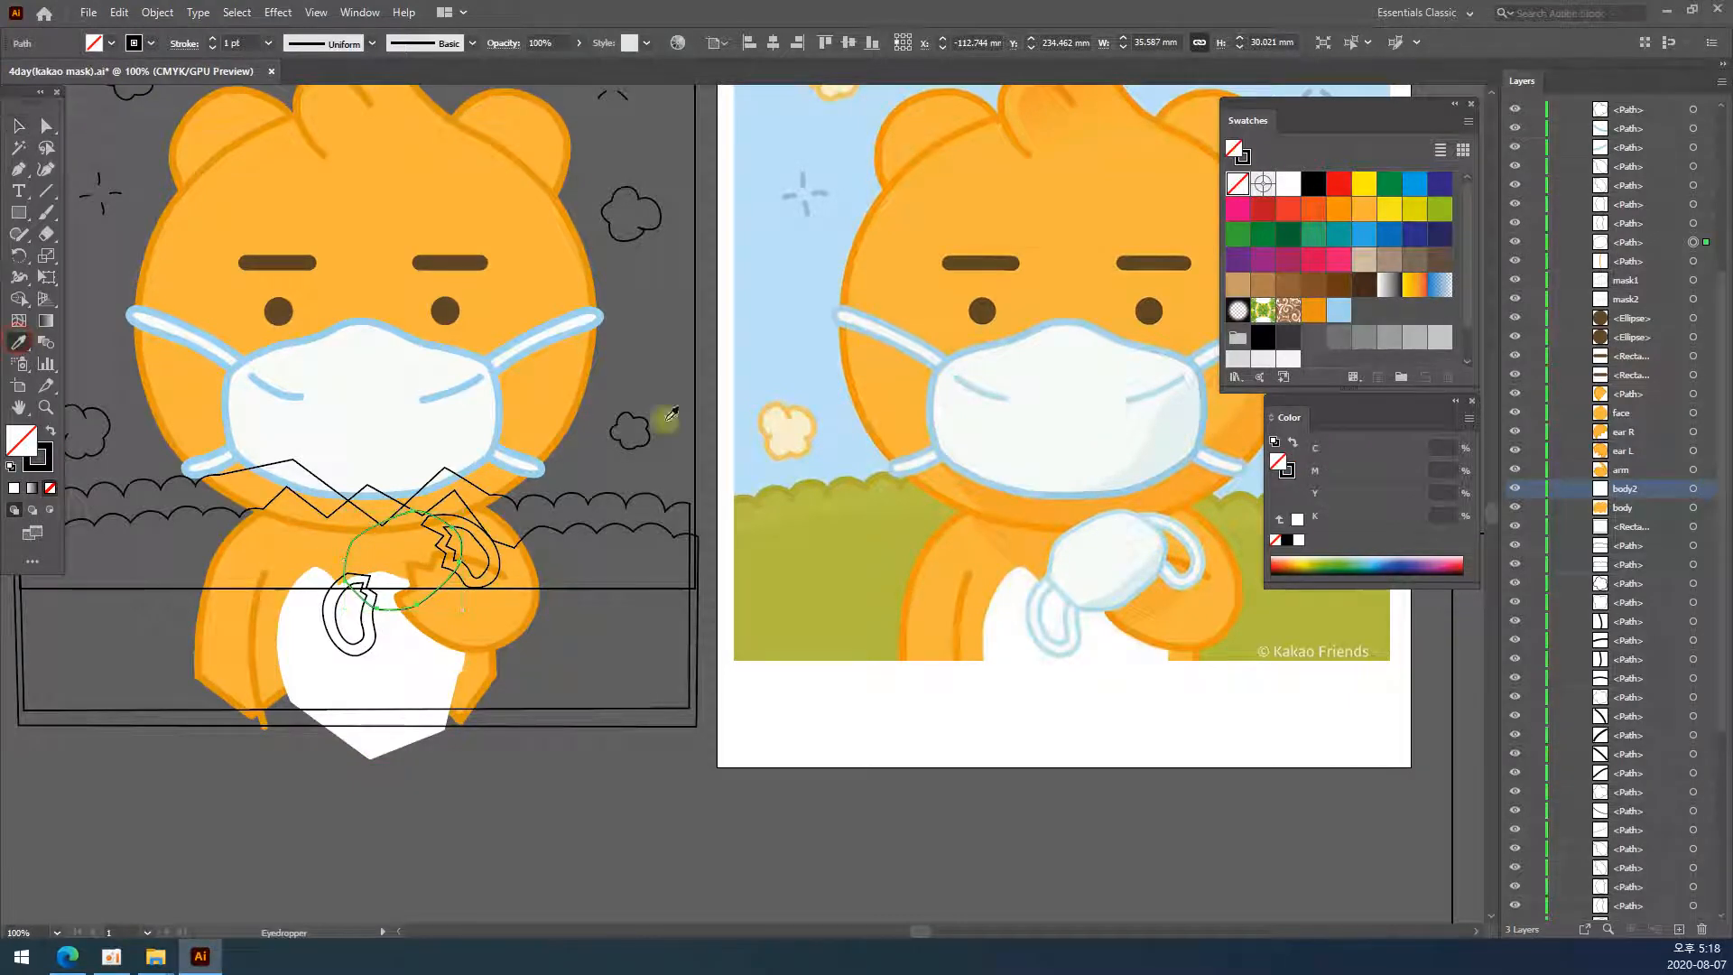
left_click(360, 416)
key("v")
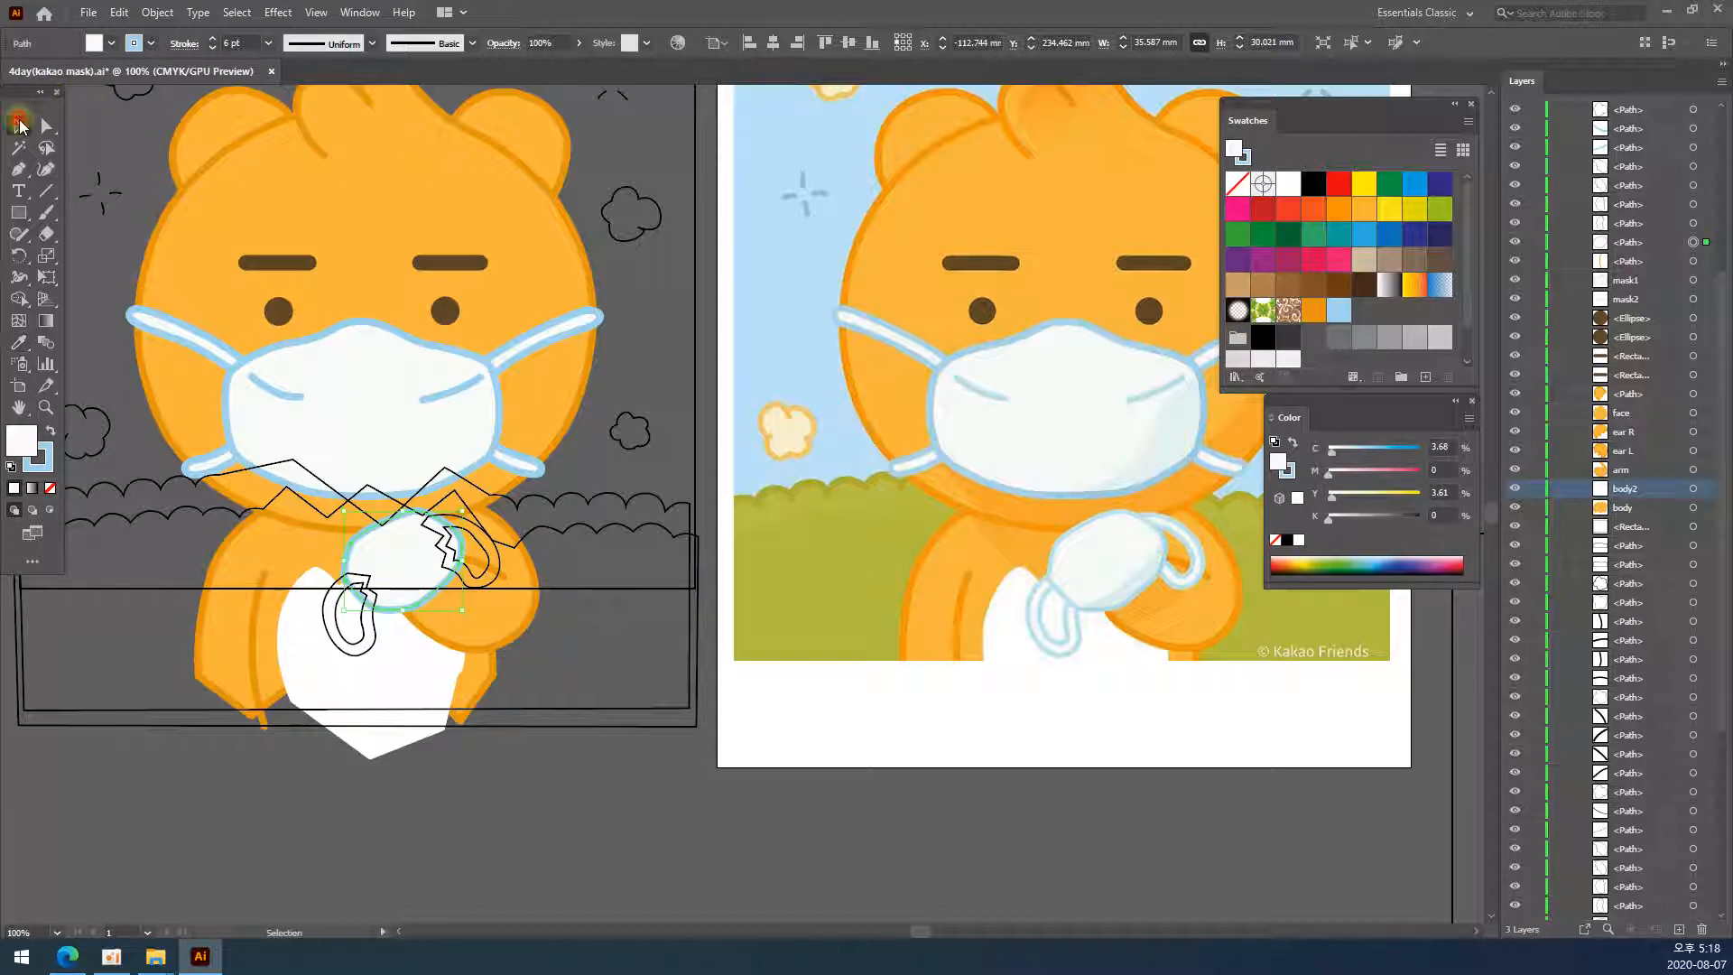
left_click(581, 763)
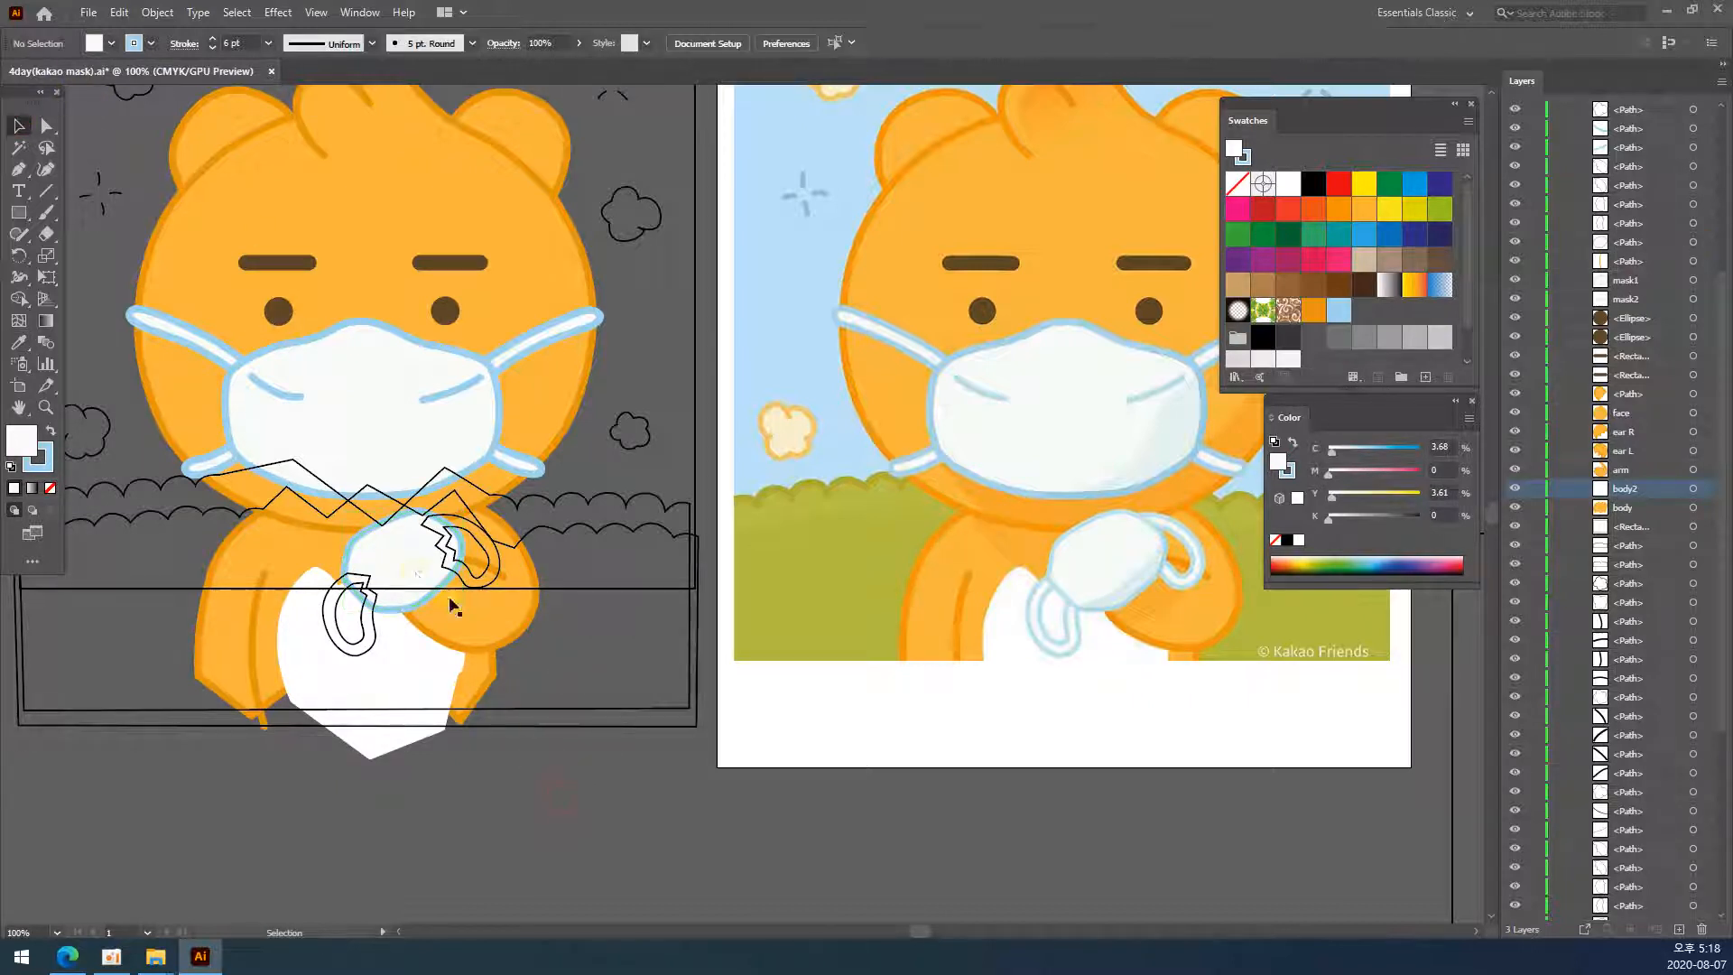
- Apply the face mask's white fill and light blue stroke to the outer outline of the held mask's lower ear loop over the belly
left_click(366, 643)
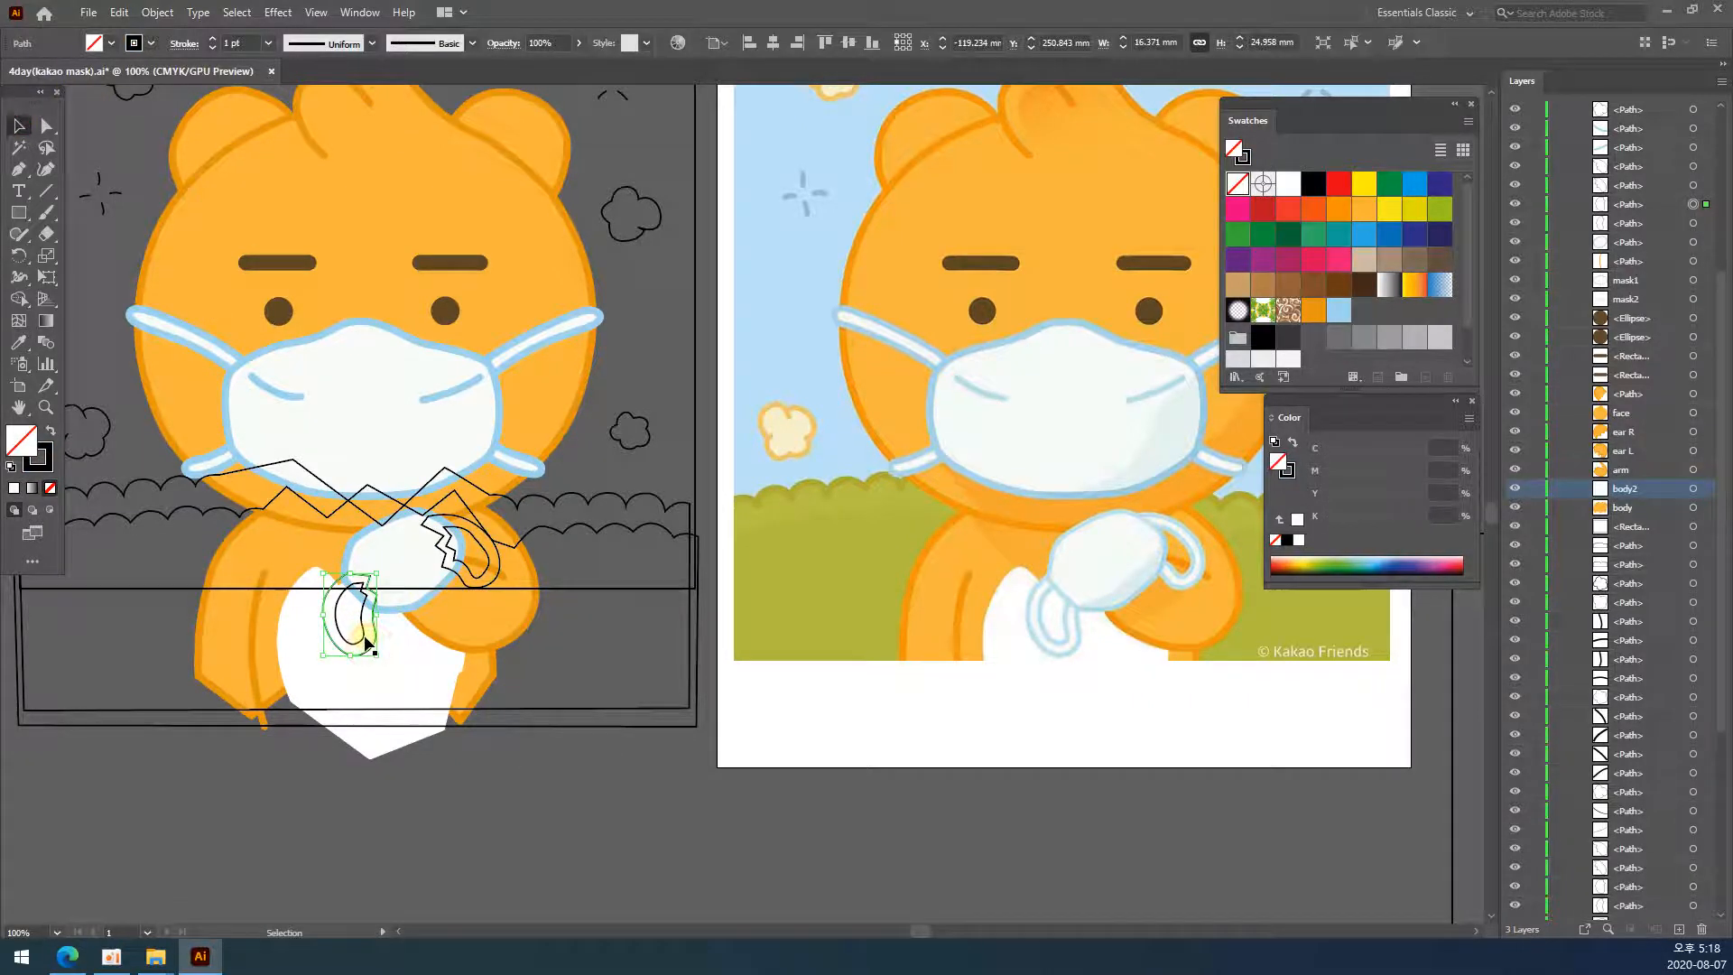
left_click(345, 805)
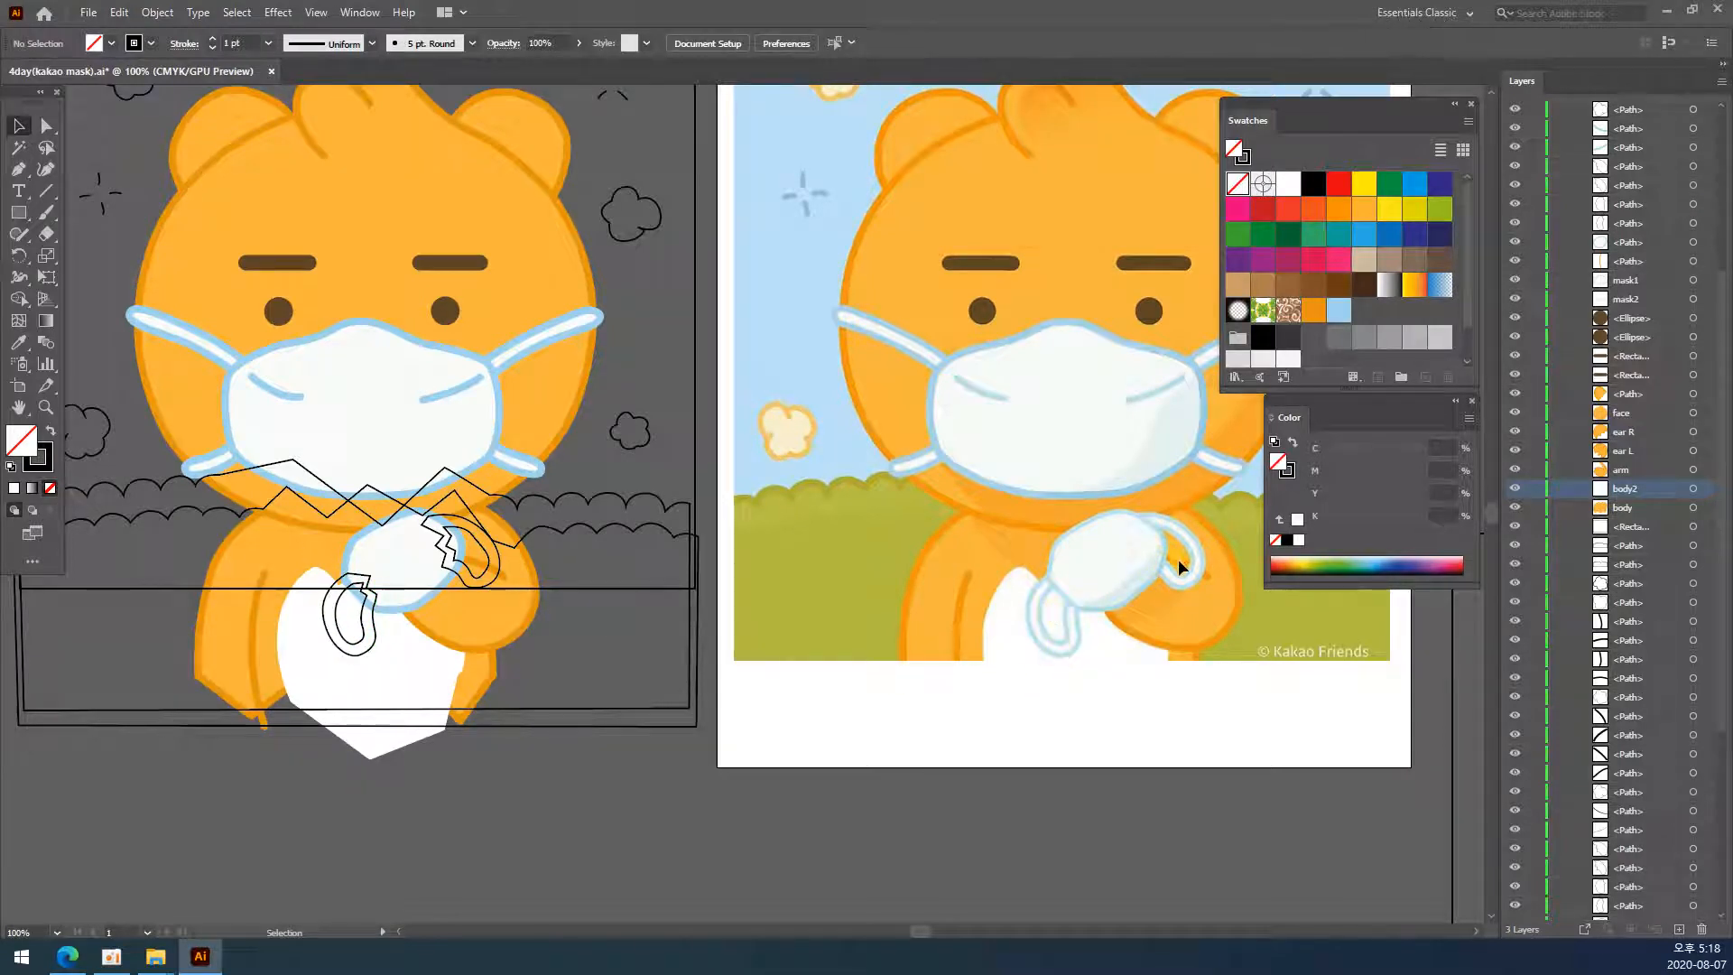
left_click(371, 639)
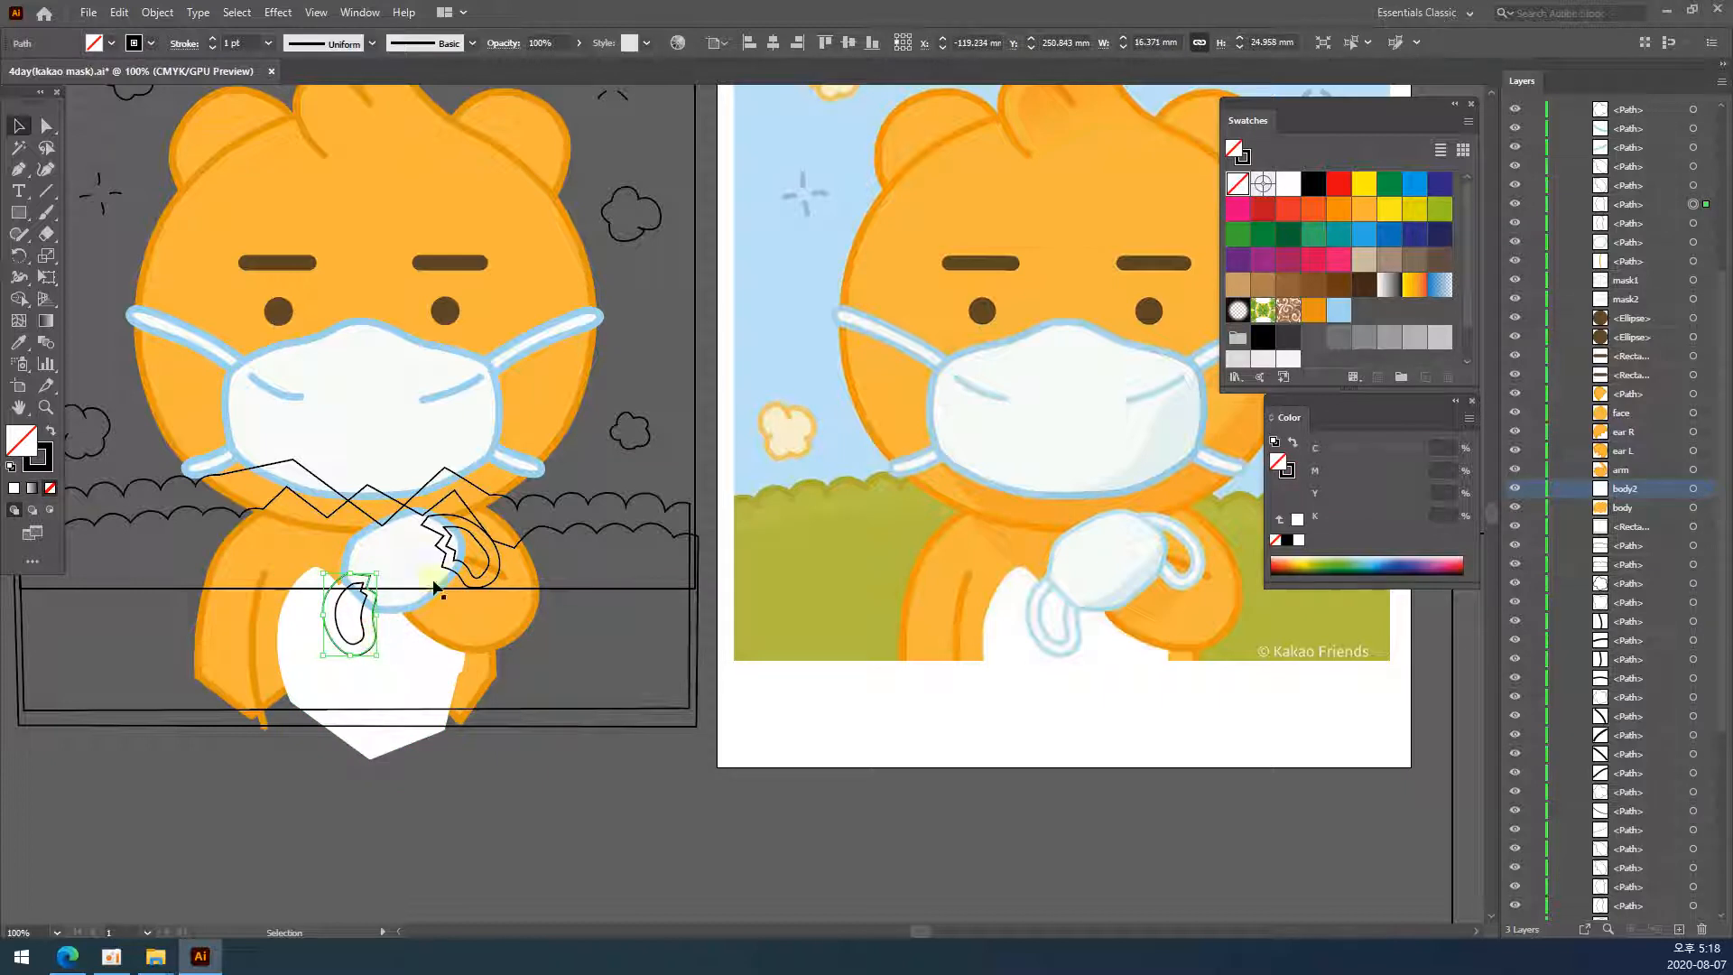
left_click(18, 342)
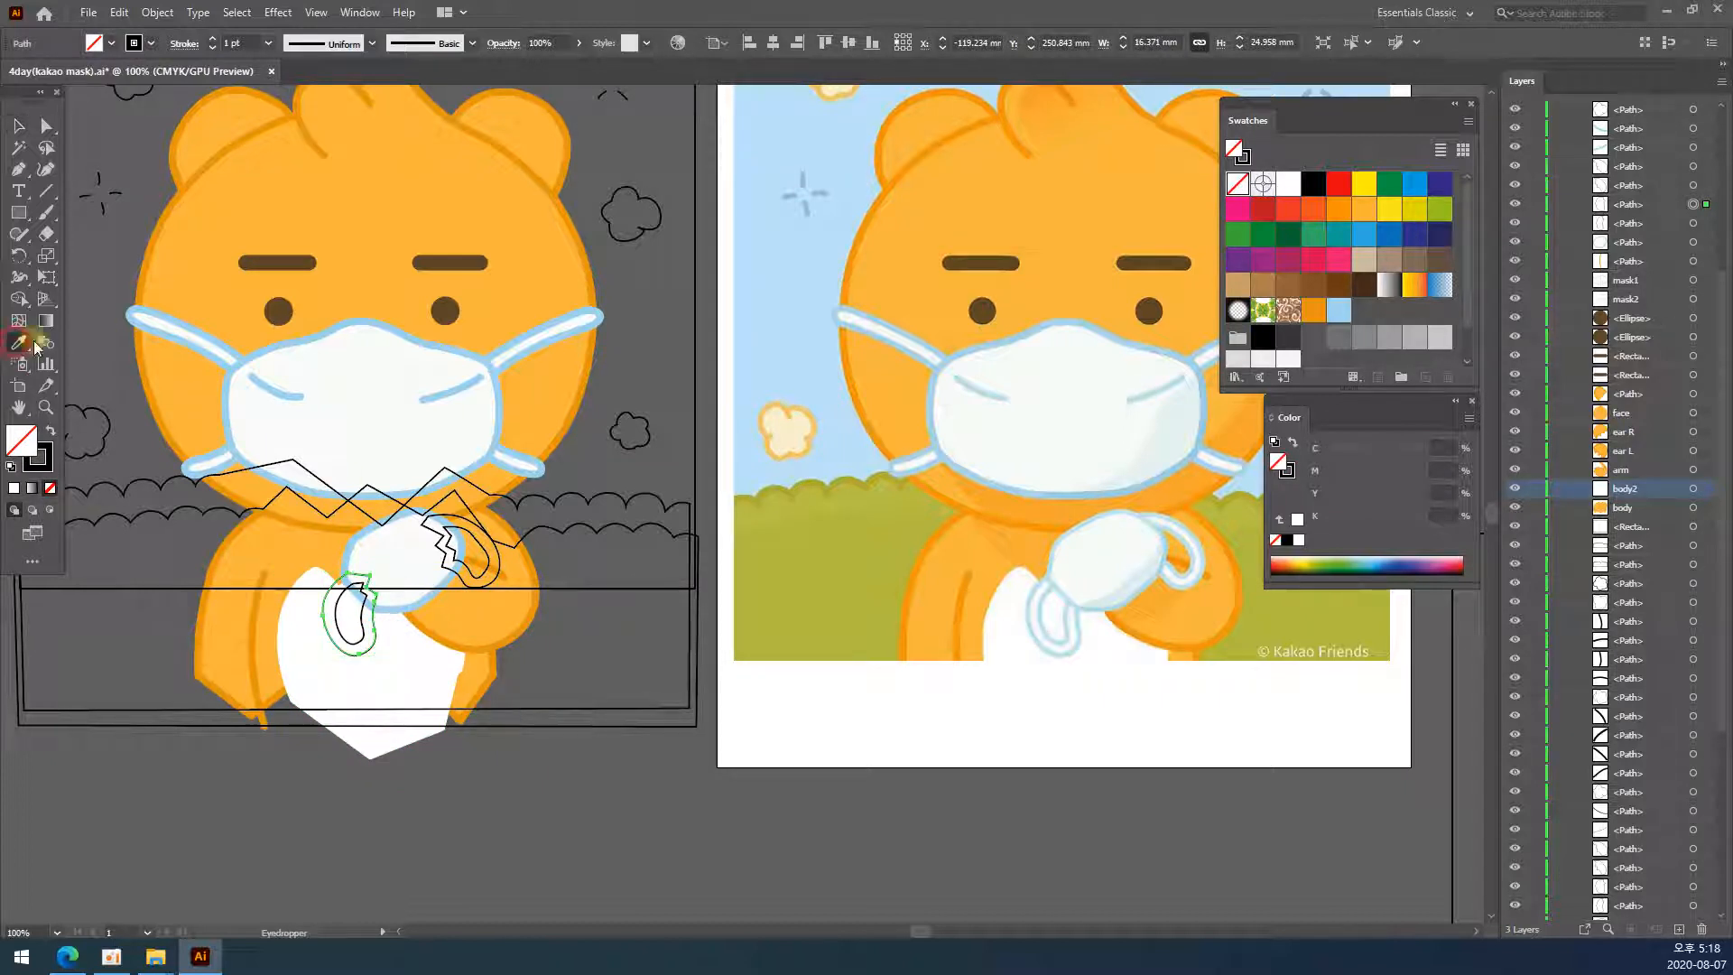
left_click(364, 435)
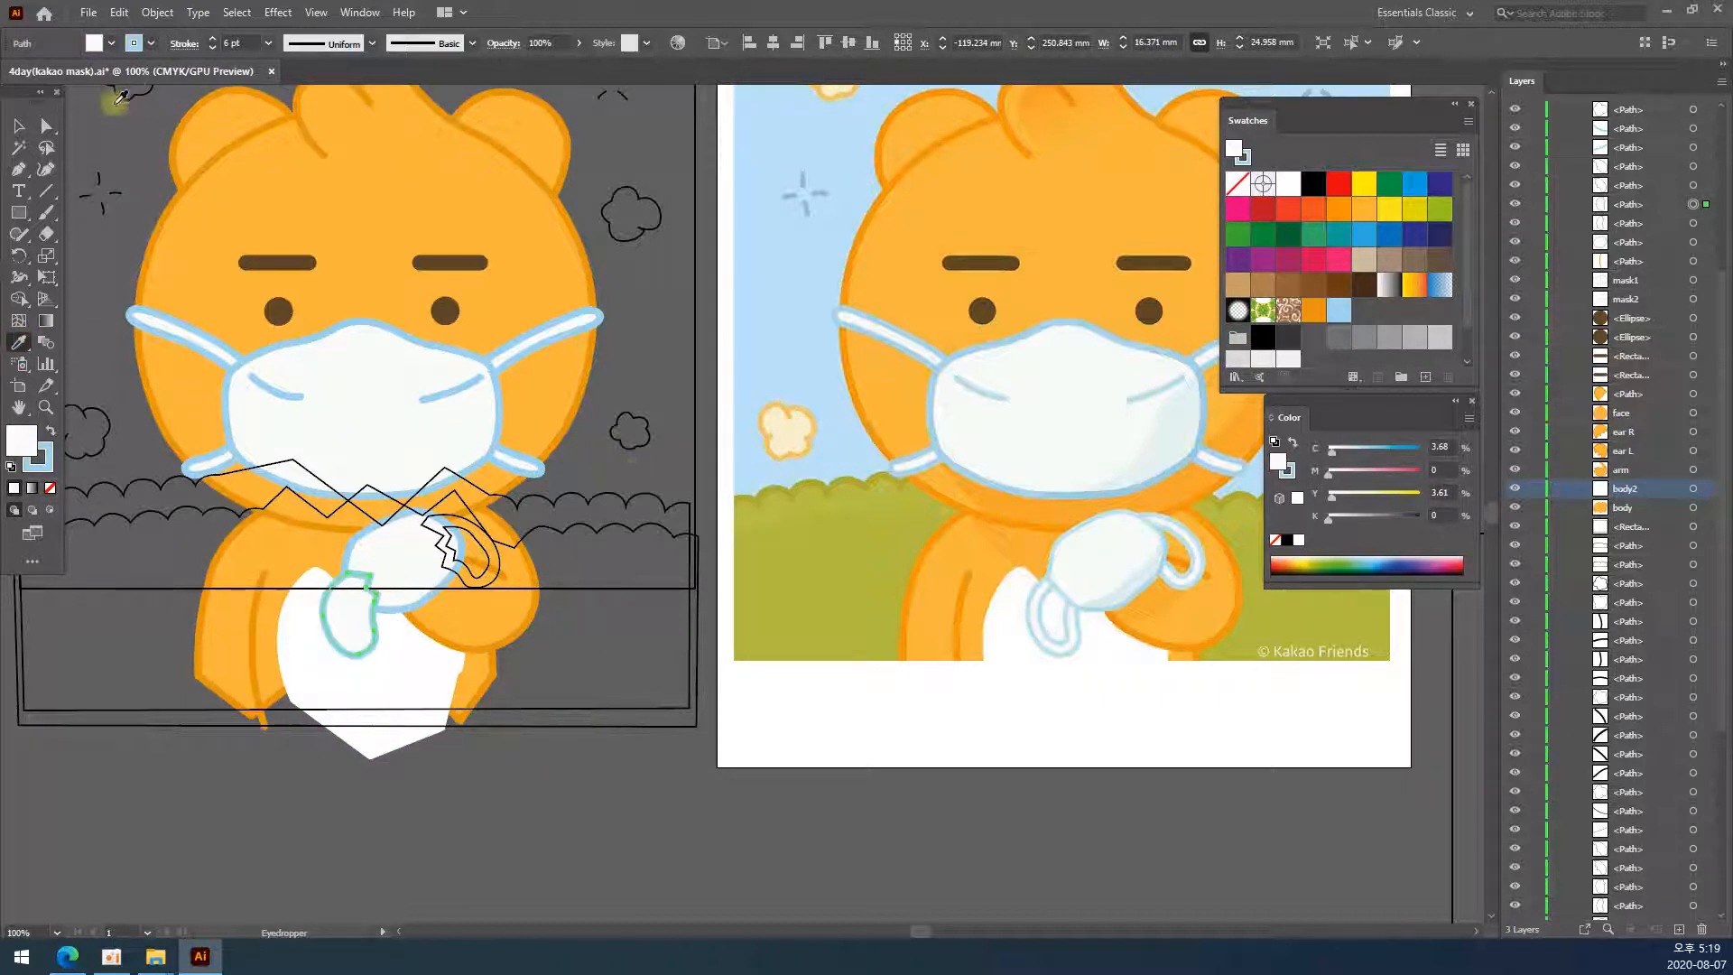
left_click(18, 127)
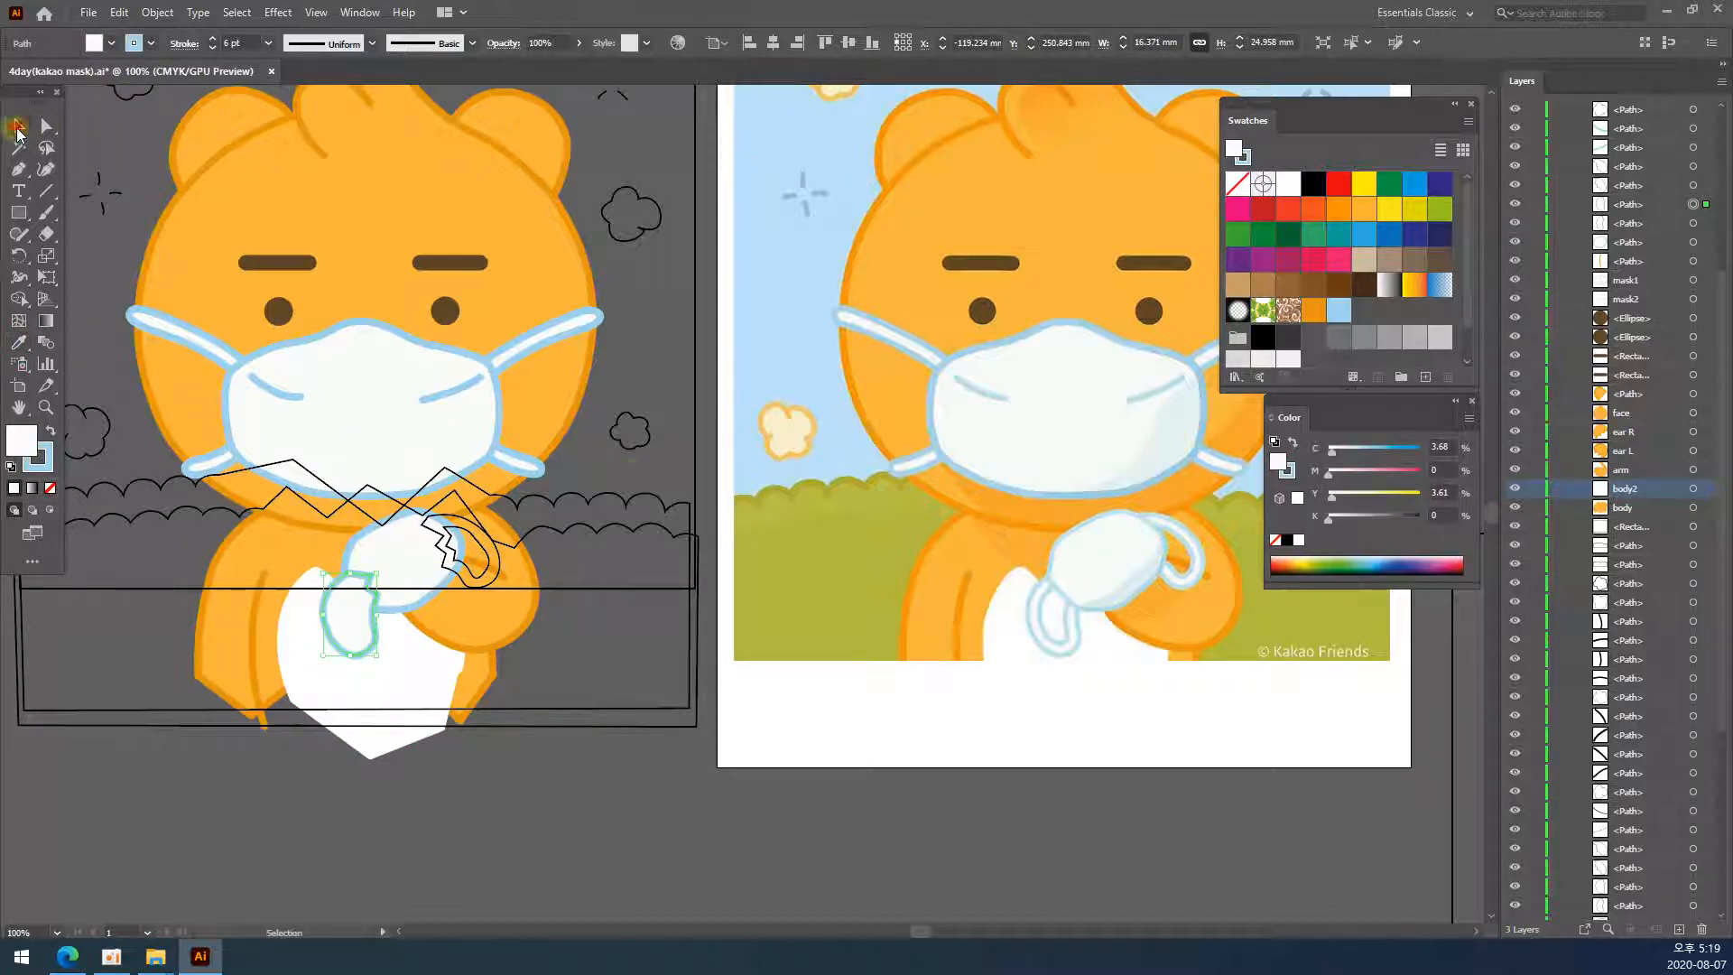
- Give the outer outline of the held mask's other ear loop, over the bent arm, the same white fill and light blue stroke
left_click(485, 580)
left_click(18, 342)
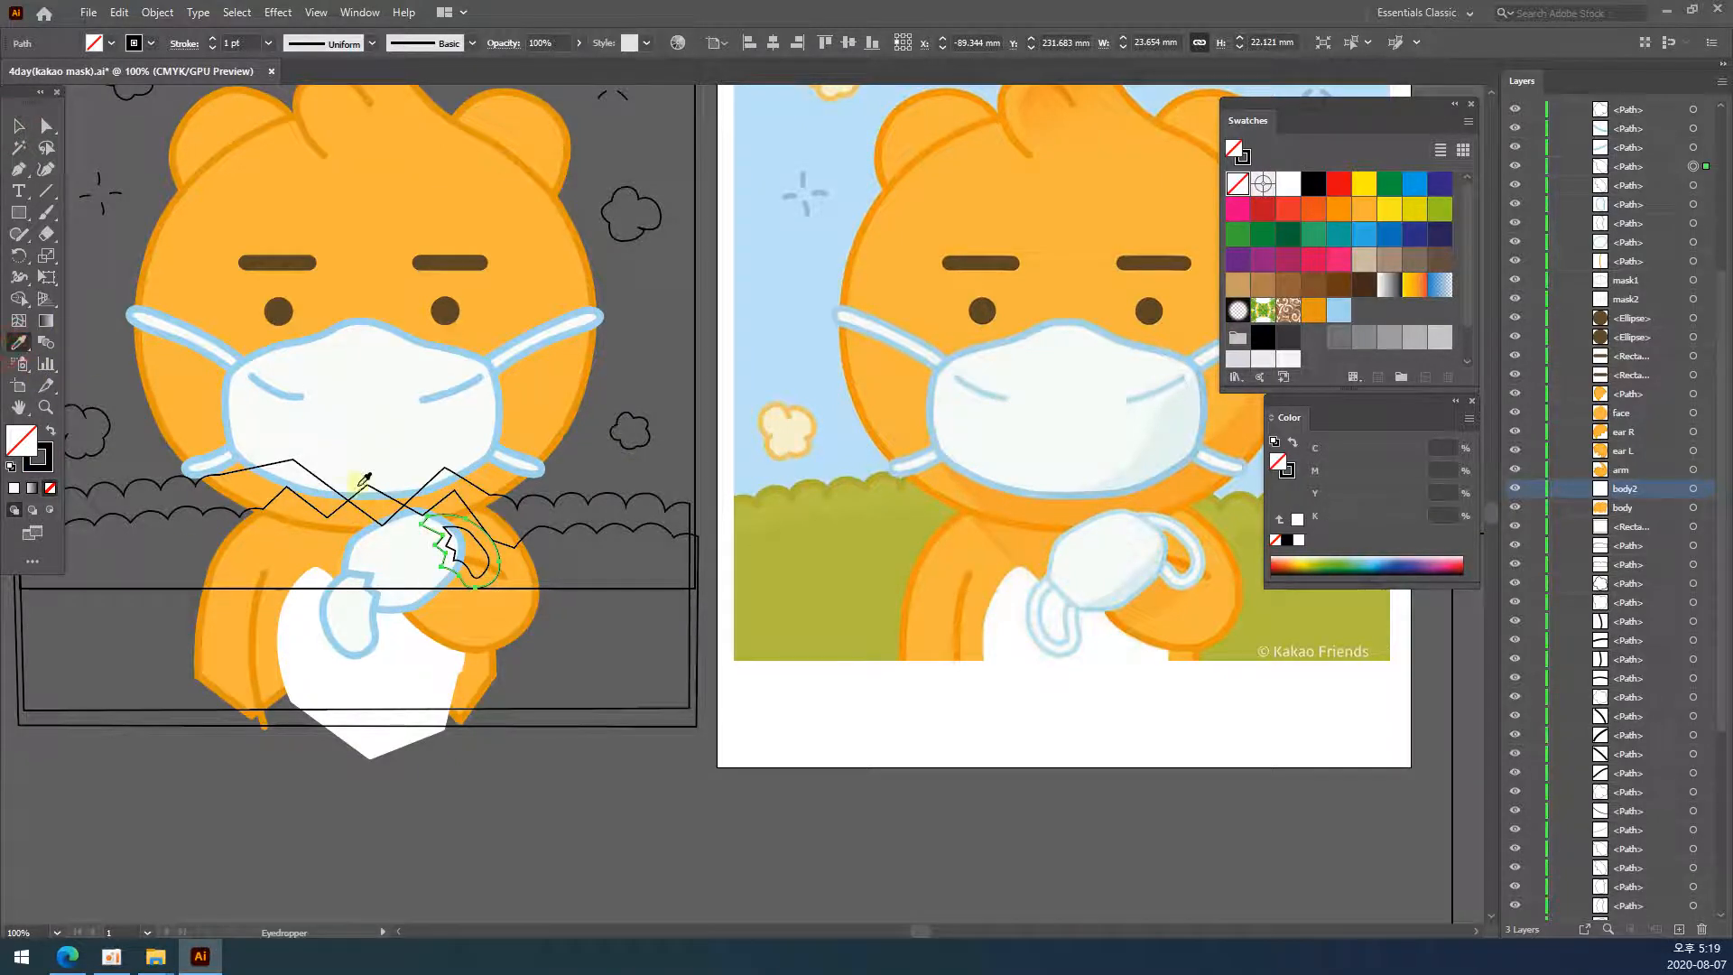
left_click(385, 439)
left_click(18, 125)
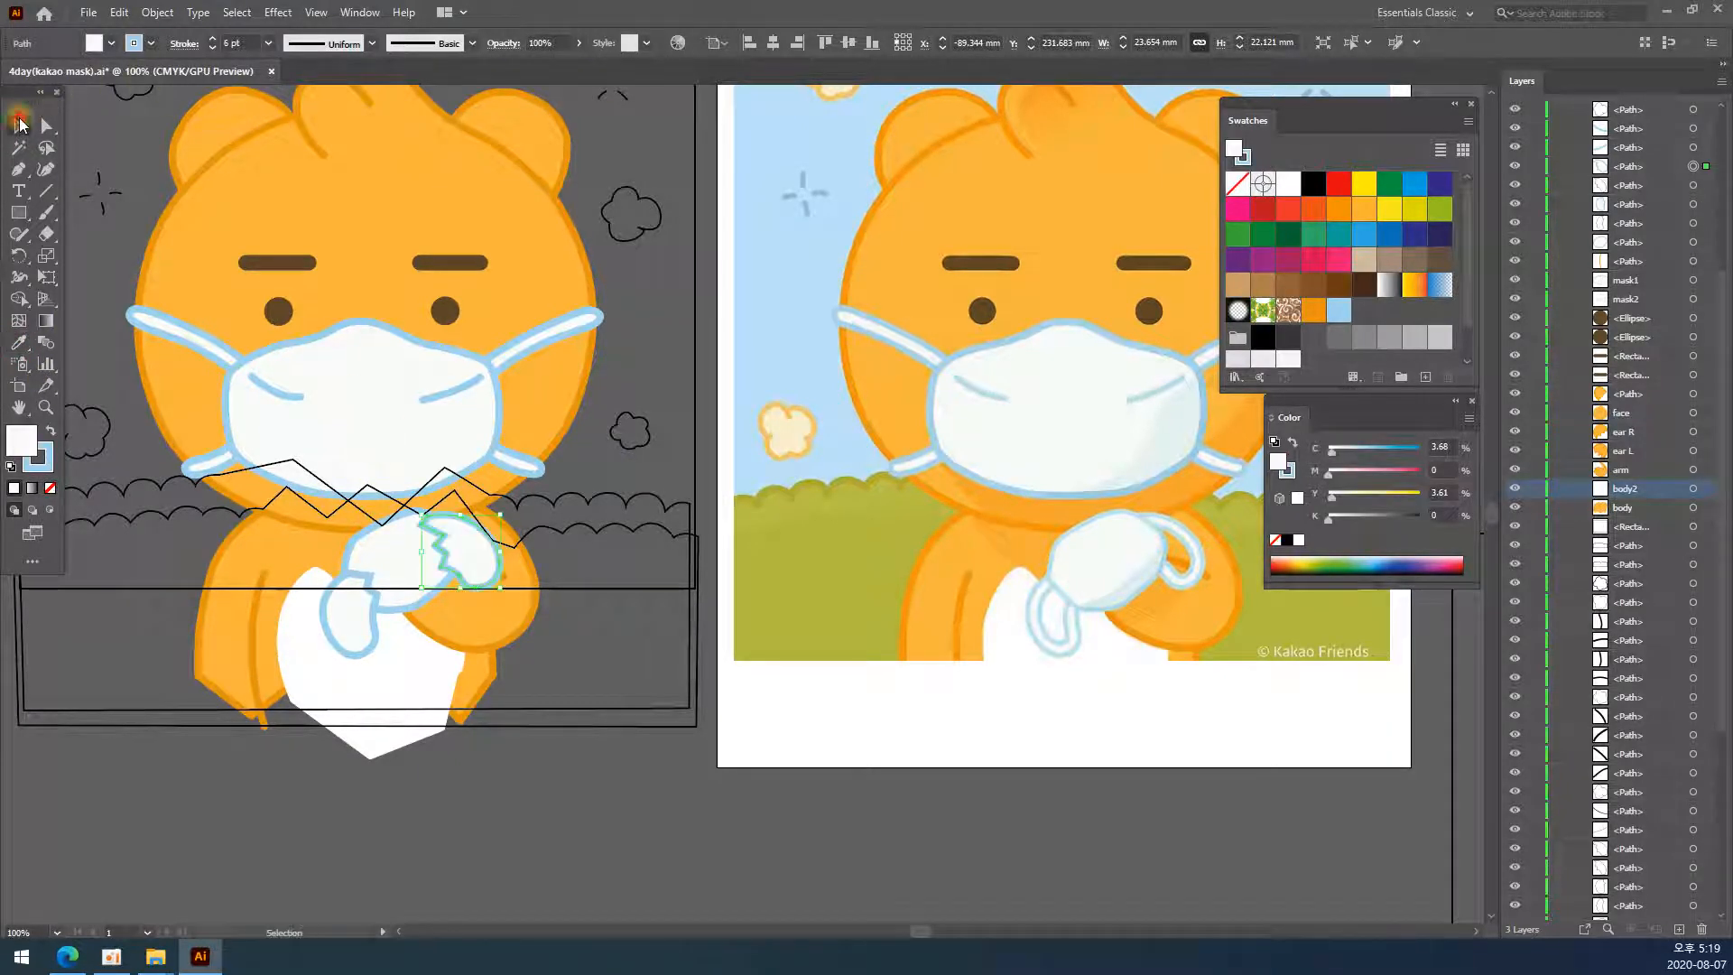
left_click(540, 838)
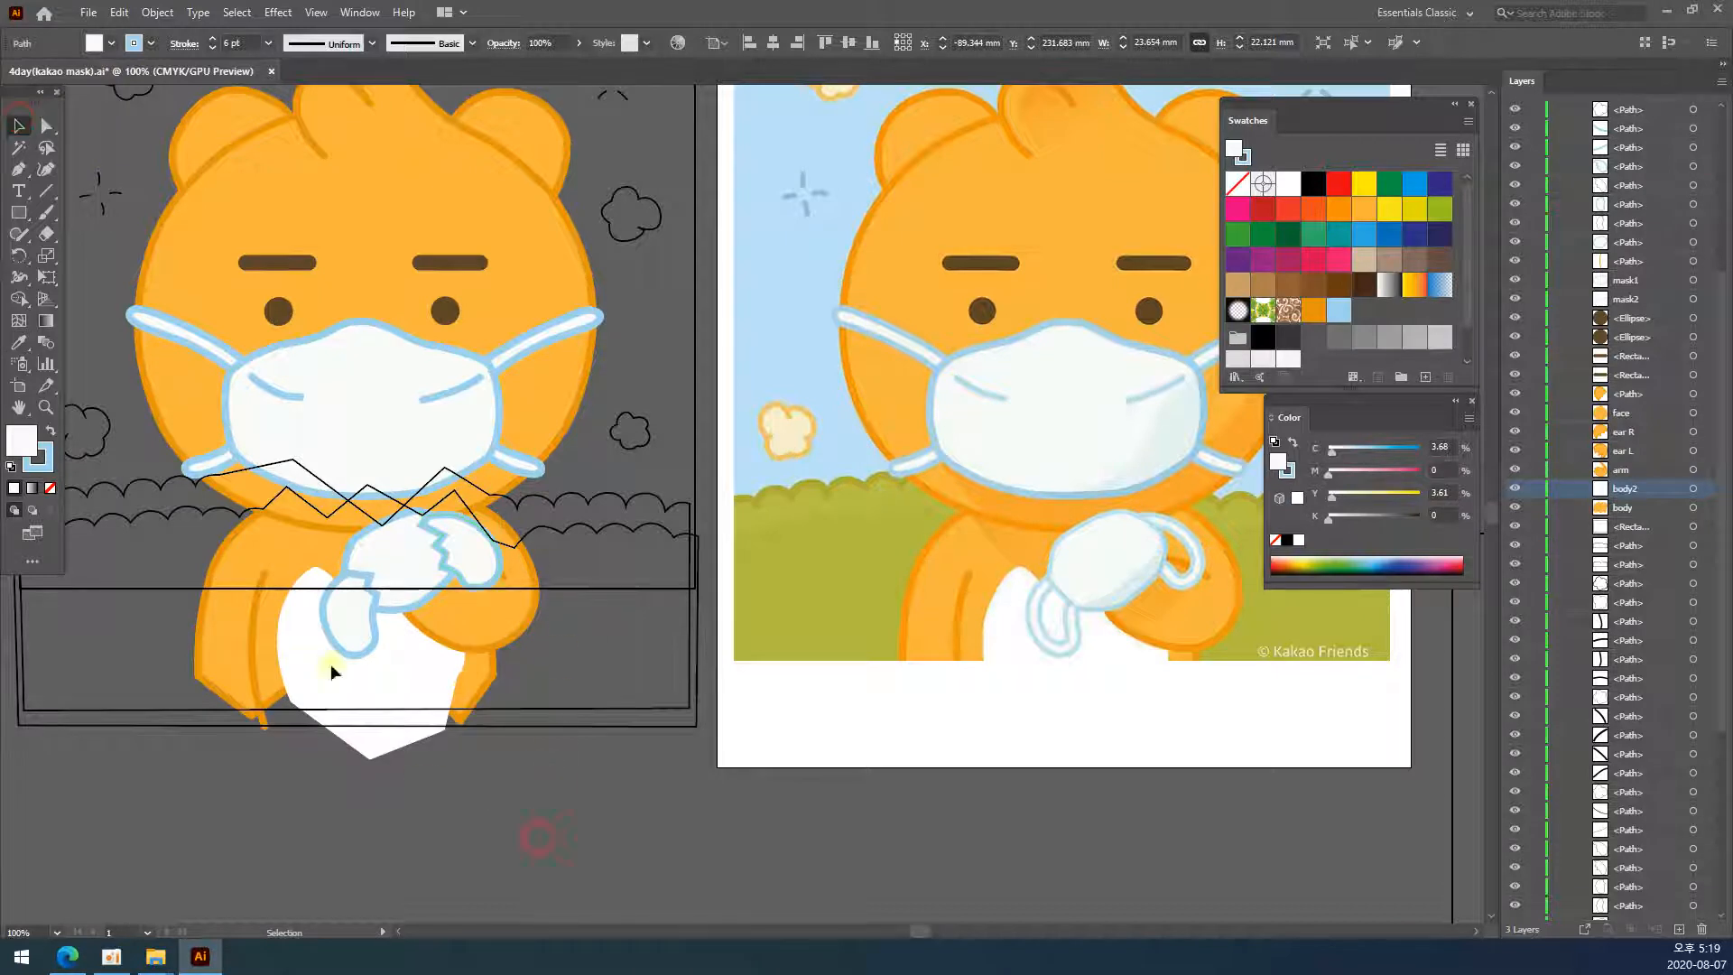
- Display the artwork in outline mode to reach the hidden inner outlines of the held mask's ear loops
left_click(471, 554)
left_click(354, 615)
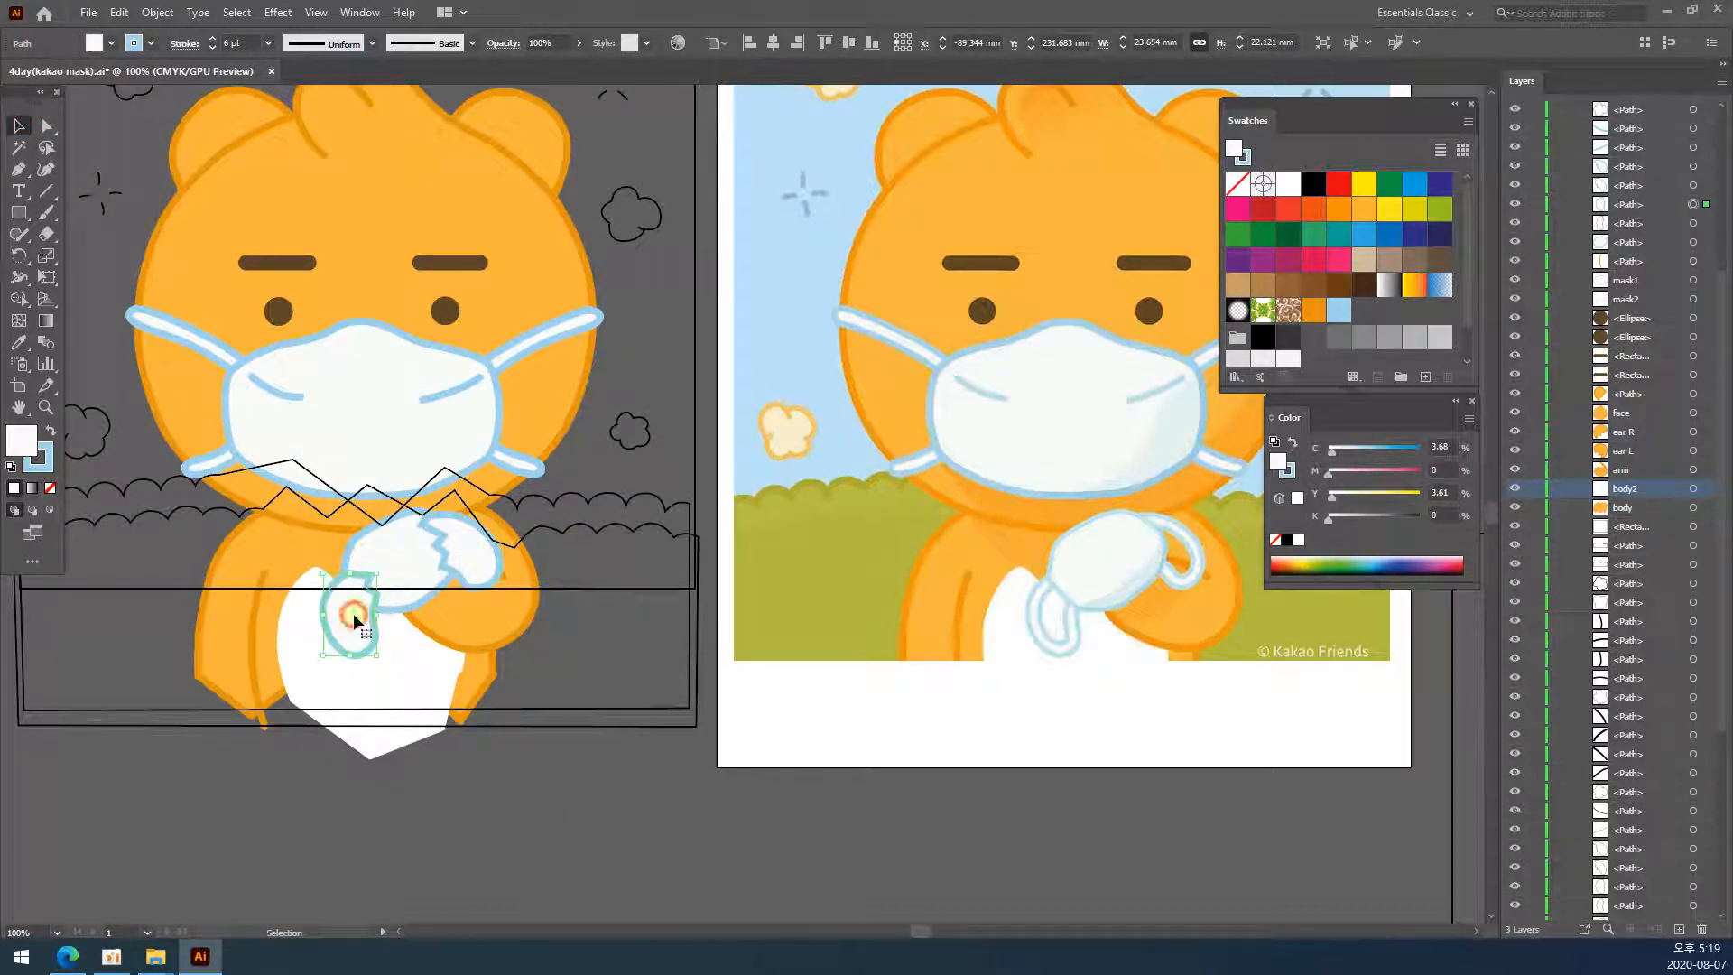
left_click(403, 560)
left_click(620, 782)
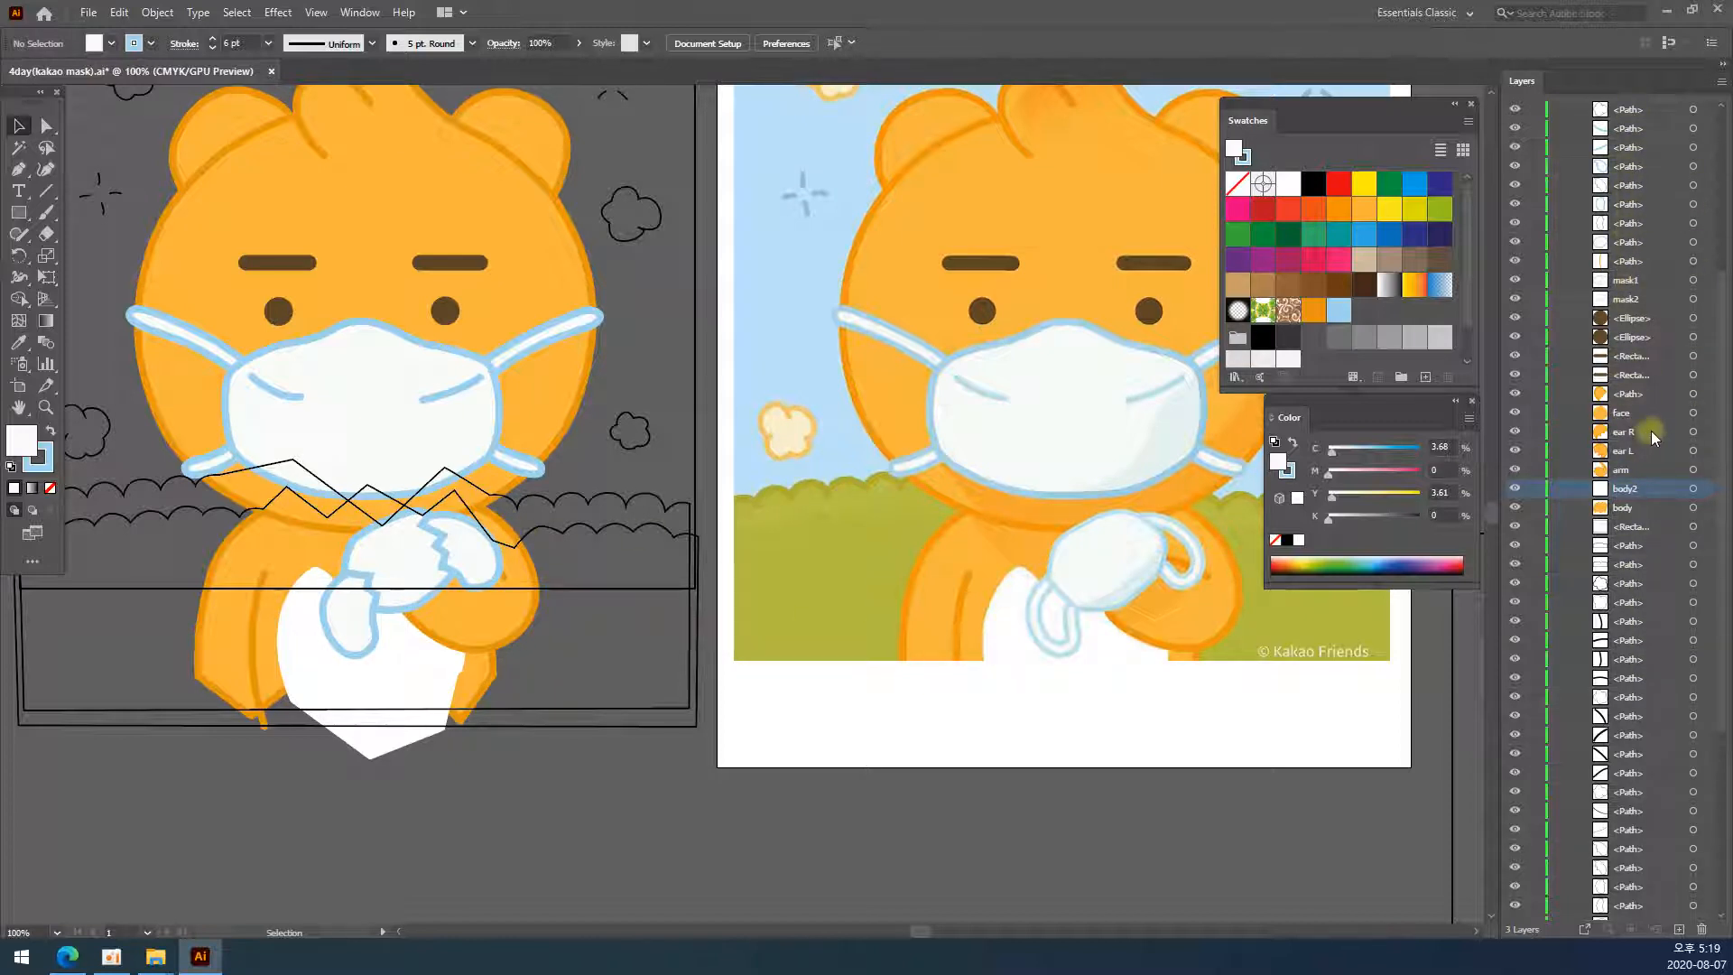
left_click(311, 12)
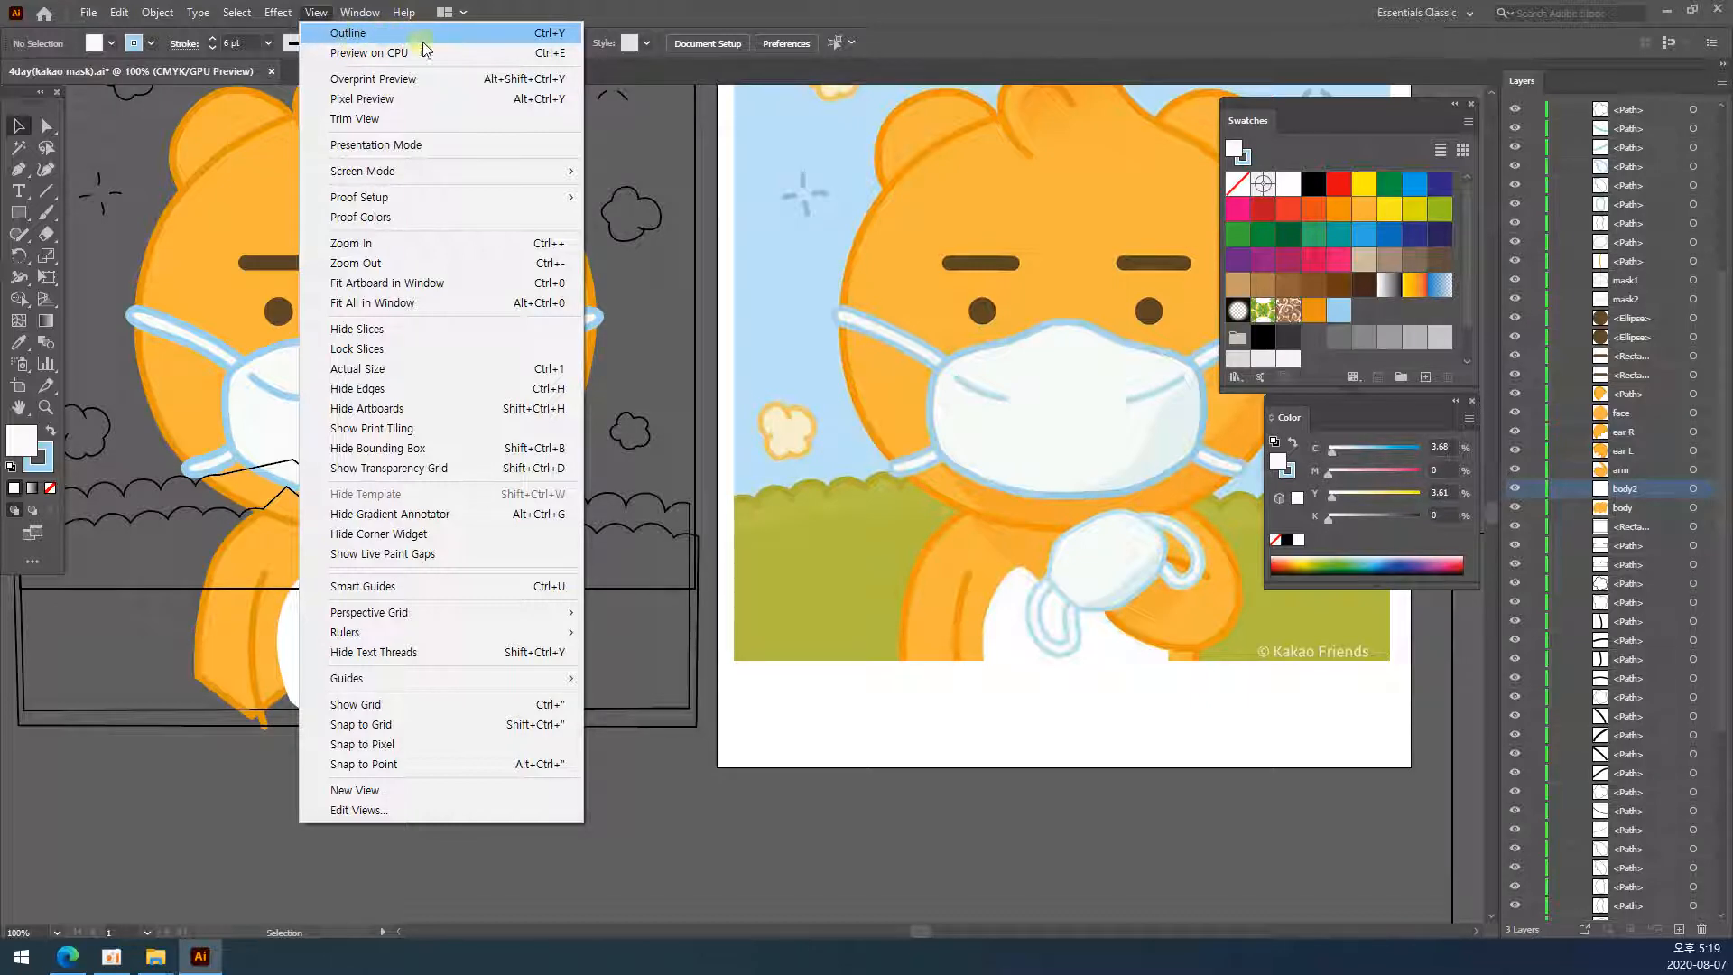
left_click(402, 42)
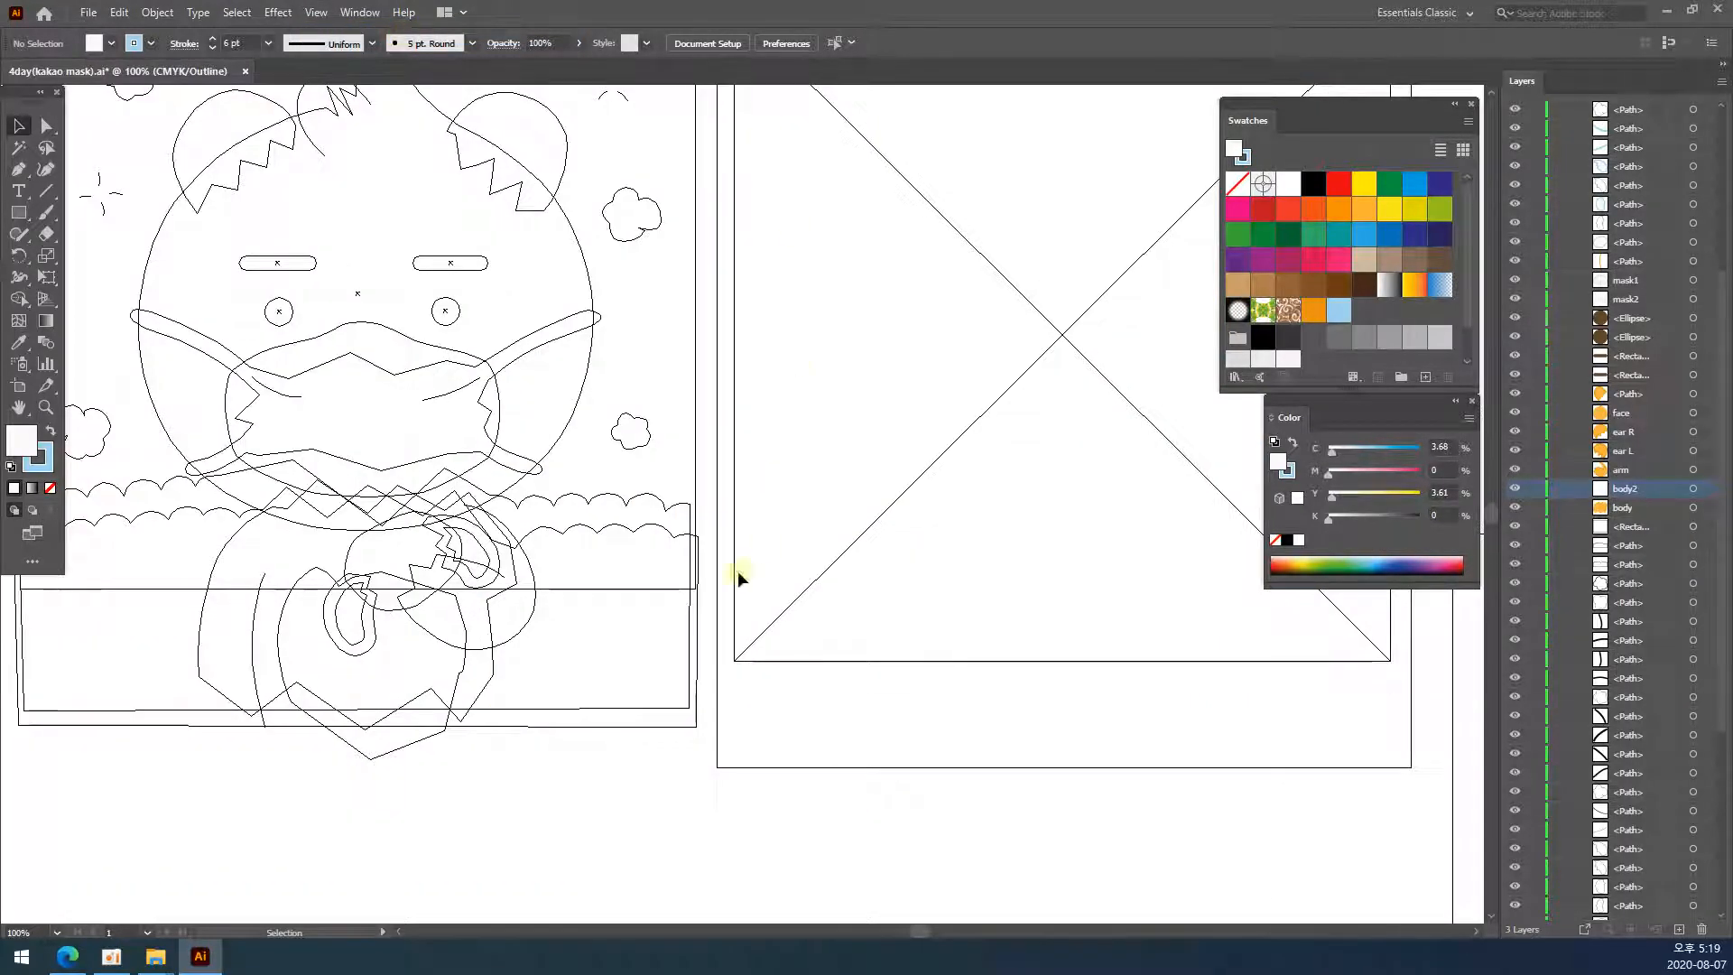
left_click_drag(552, 297, 752, 313)
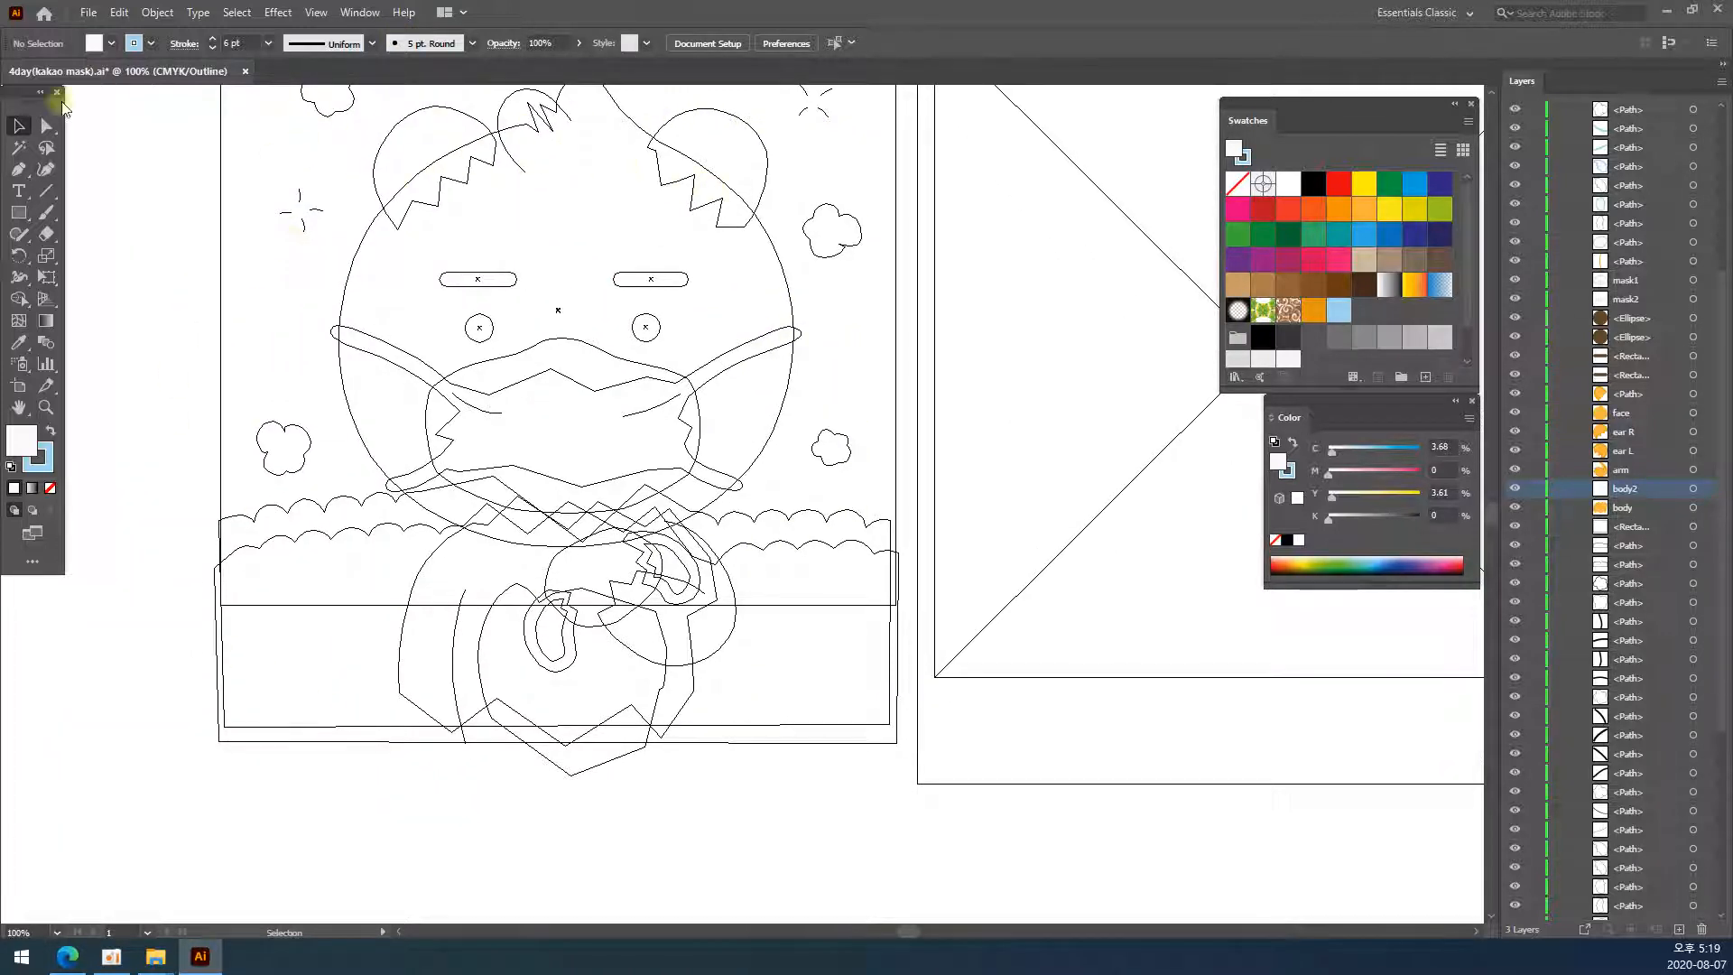
- Locate the inner and outer outlines of both held-mask ear loops in the stacking order
left_click(563, 651)
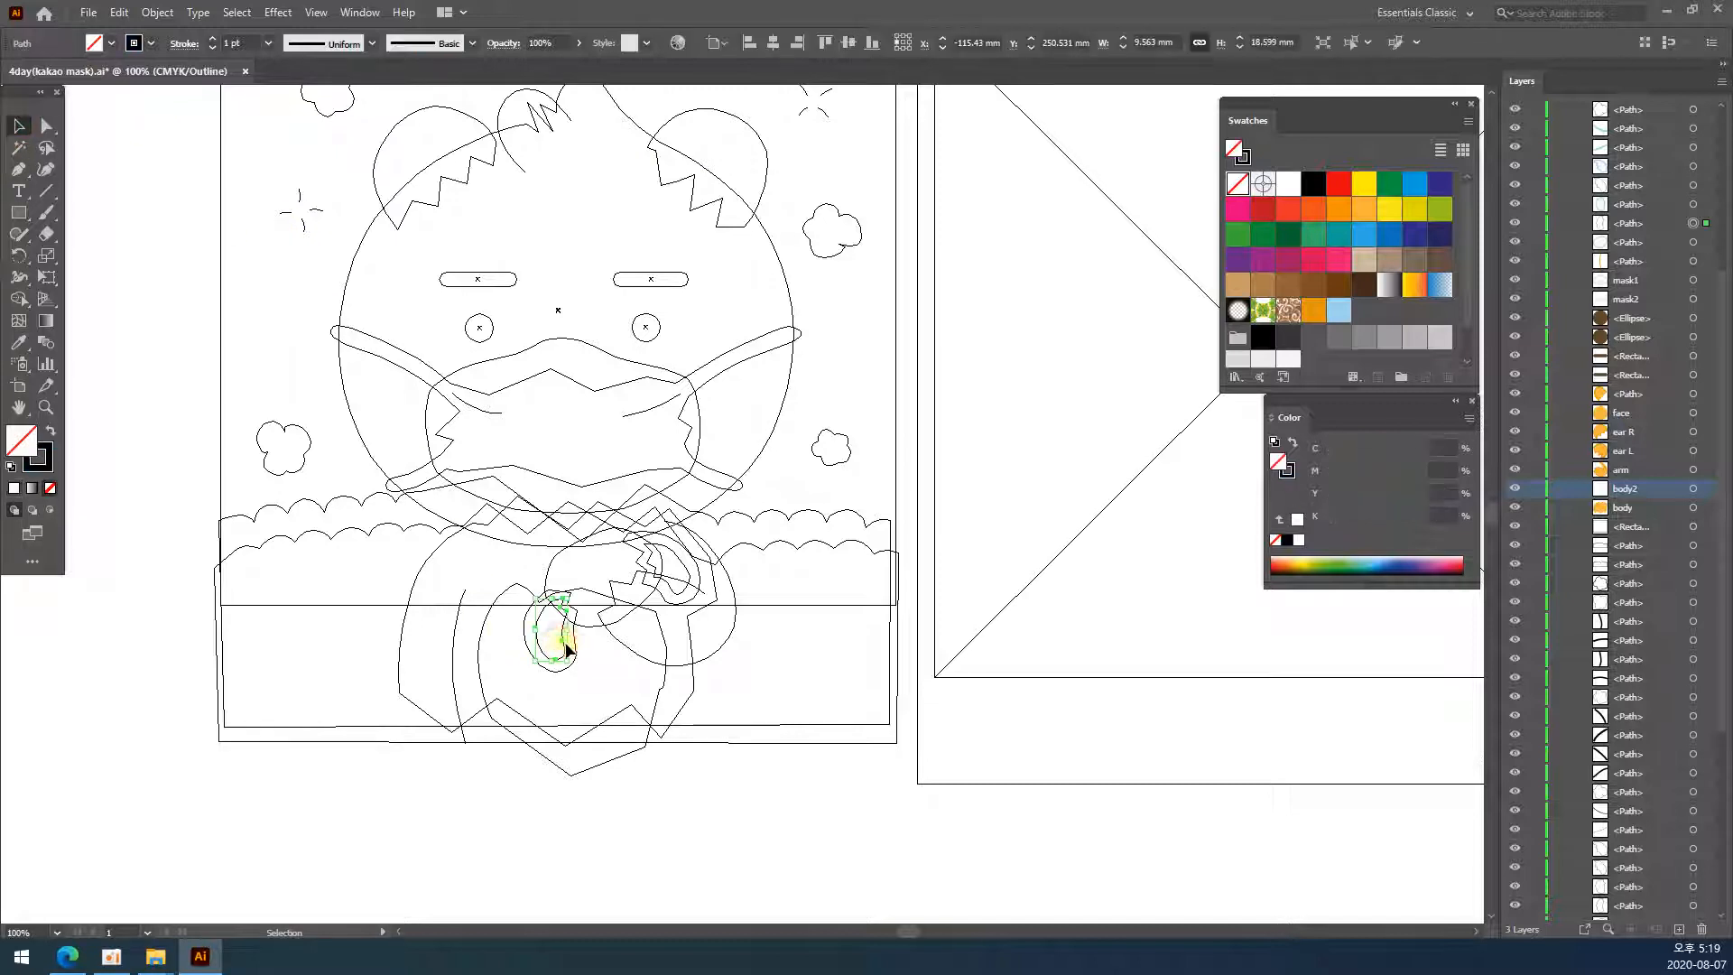
left_click(682, 566, "shift")
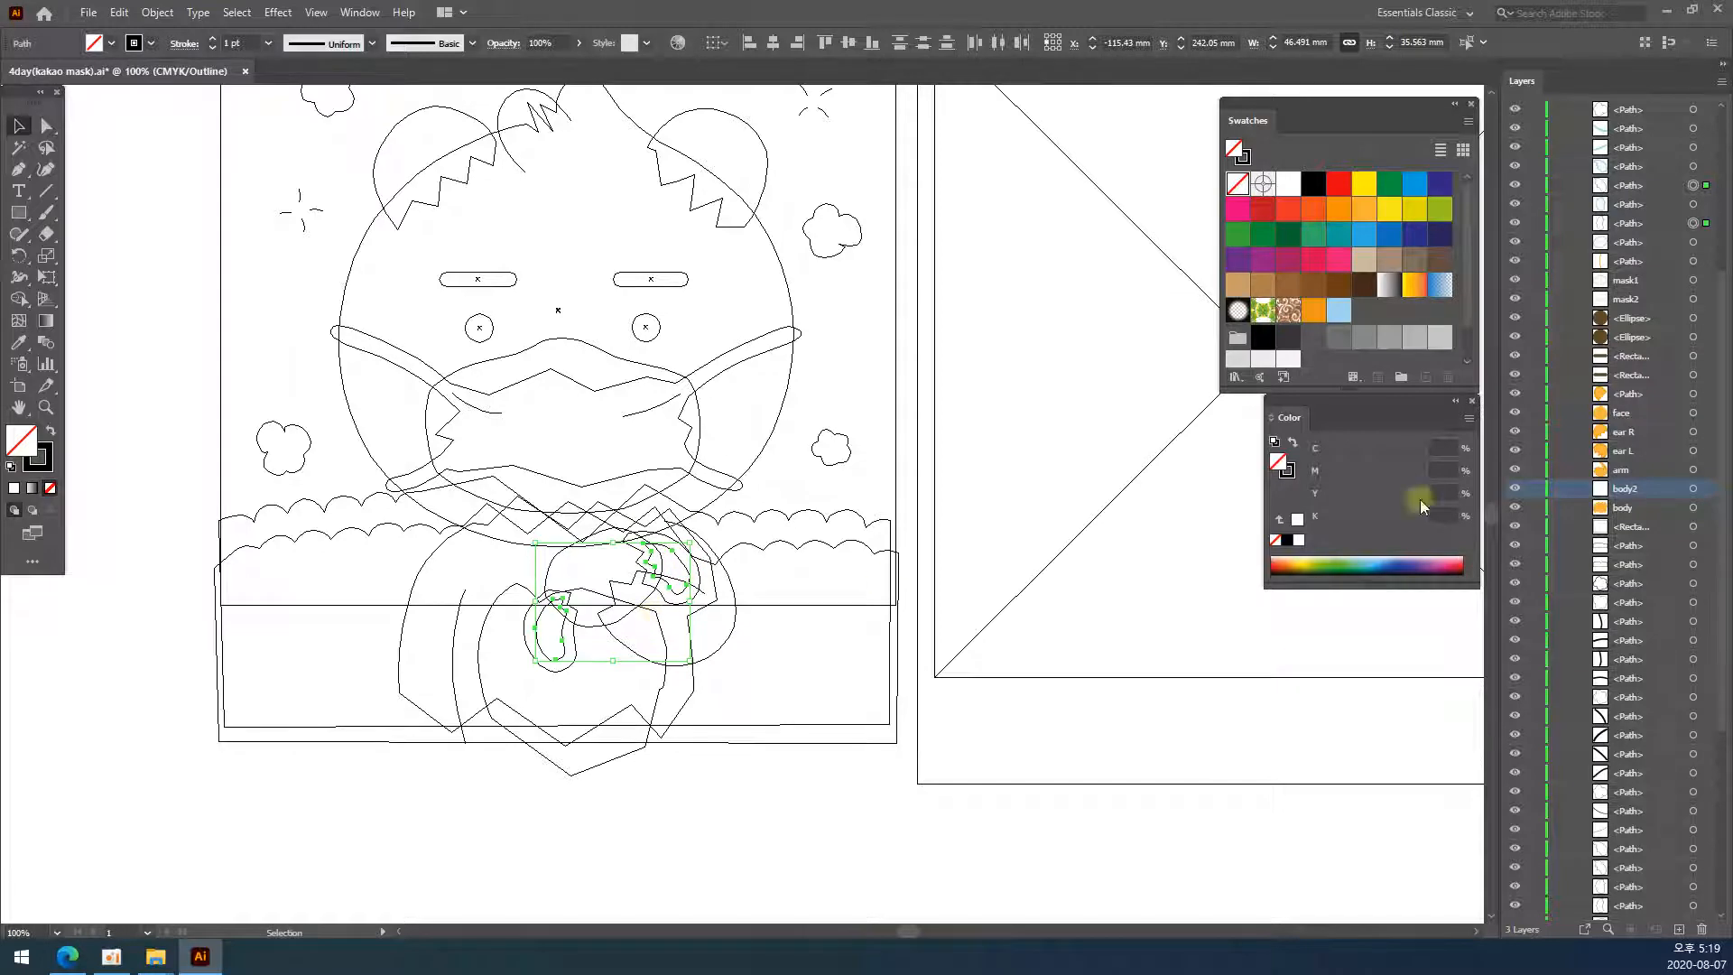
scroll(1638, 348, "up", 1)
scroll(1636, 300, "up", 1)
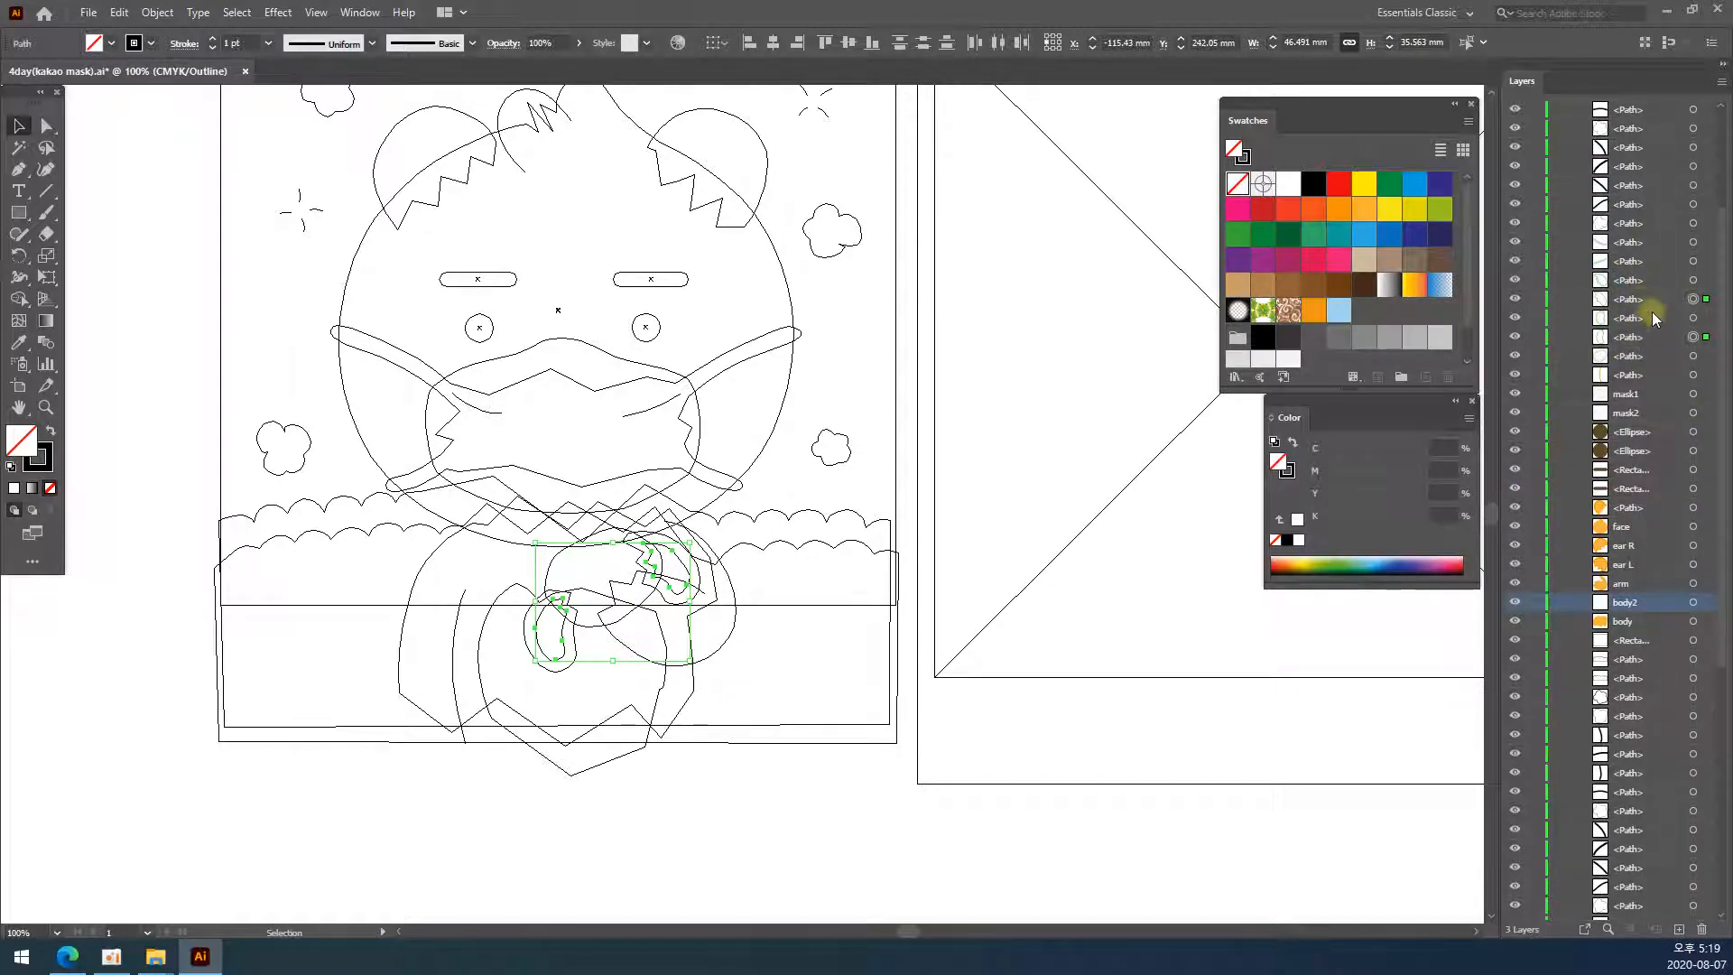
left_click(781, 810)
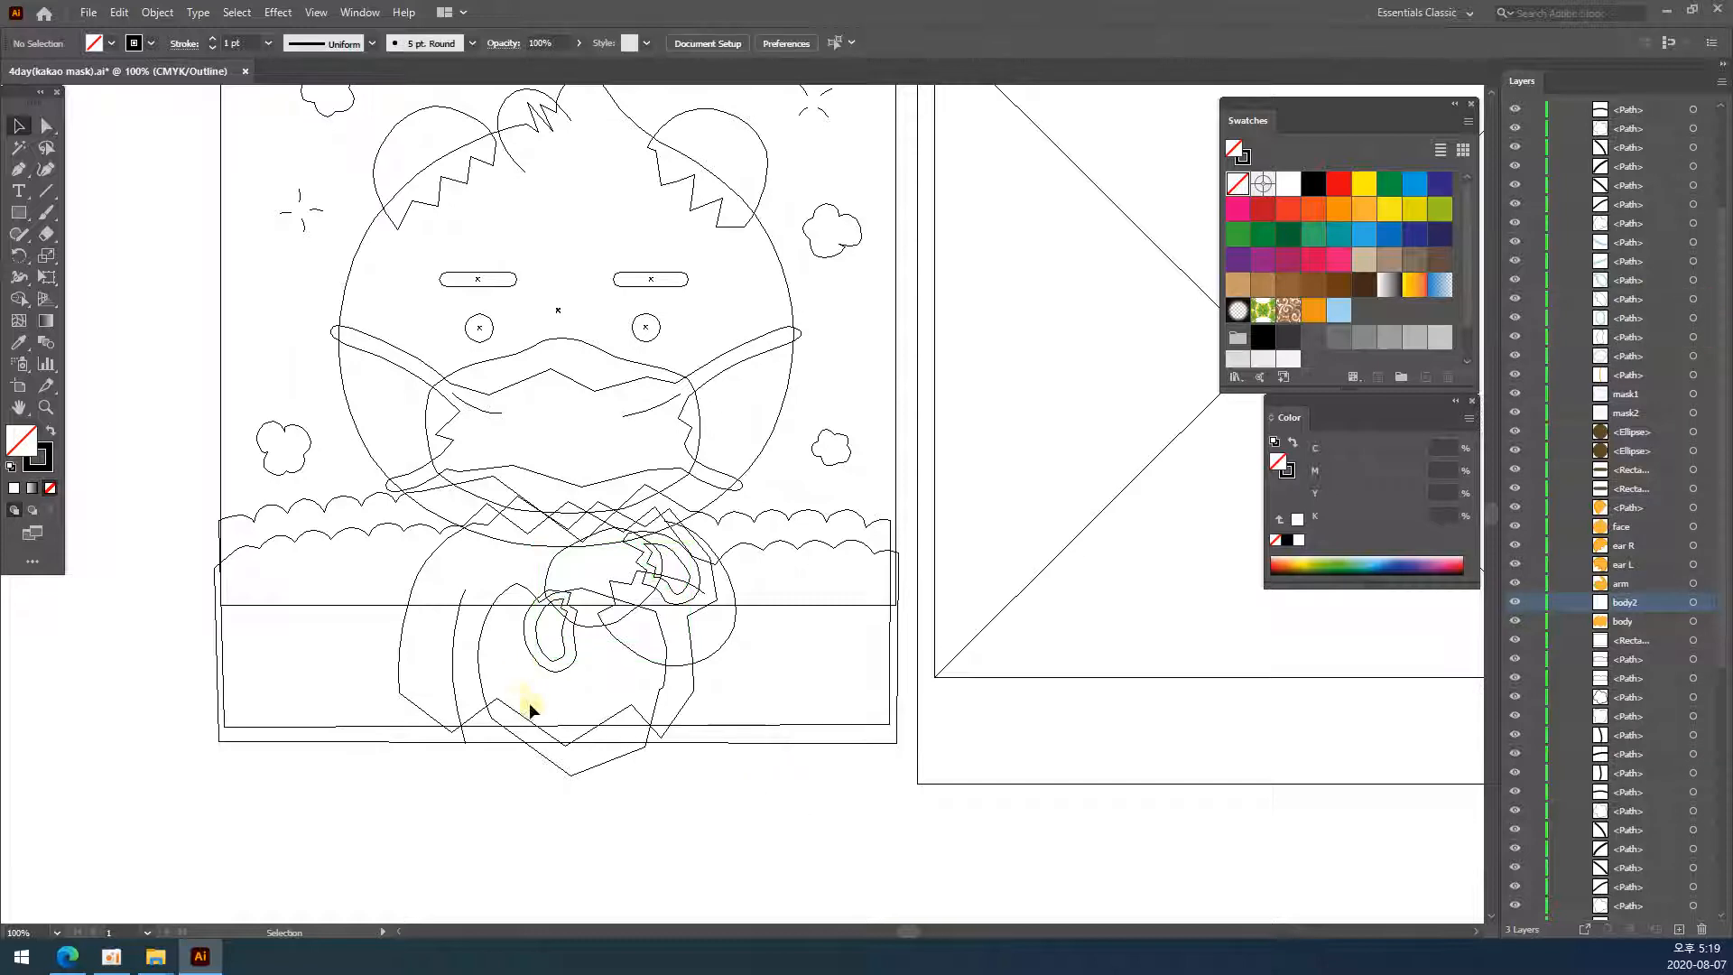
left_click(573, 664)
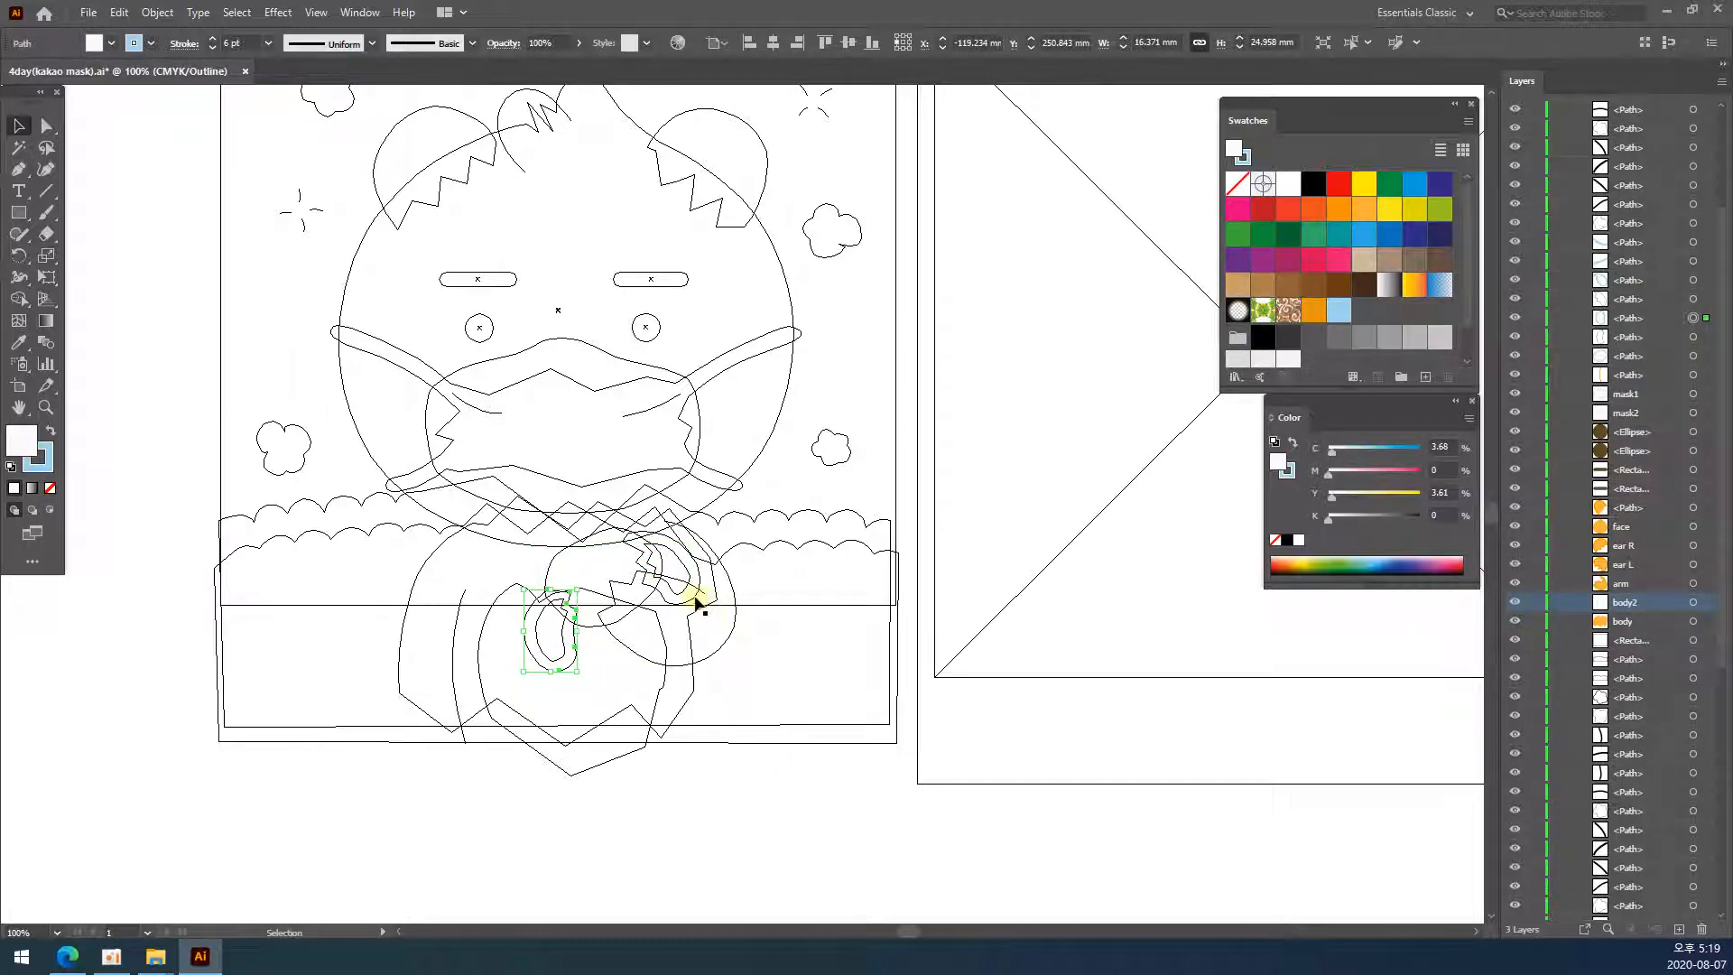
left_click(697, 603)
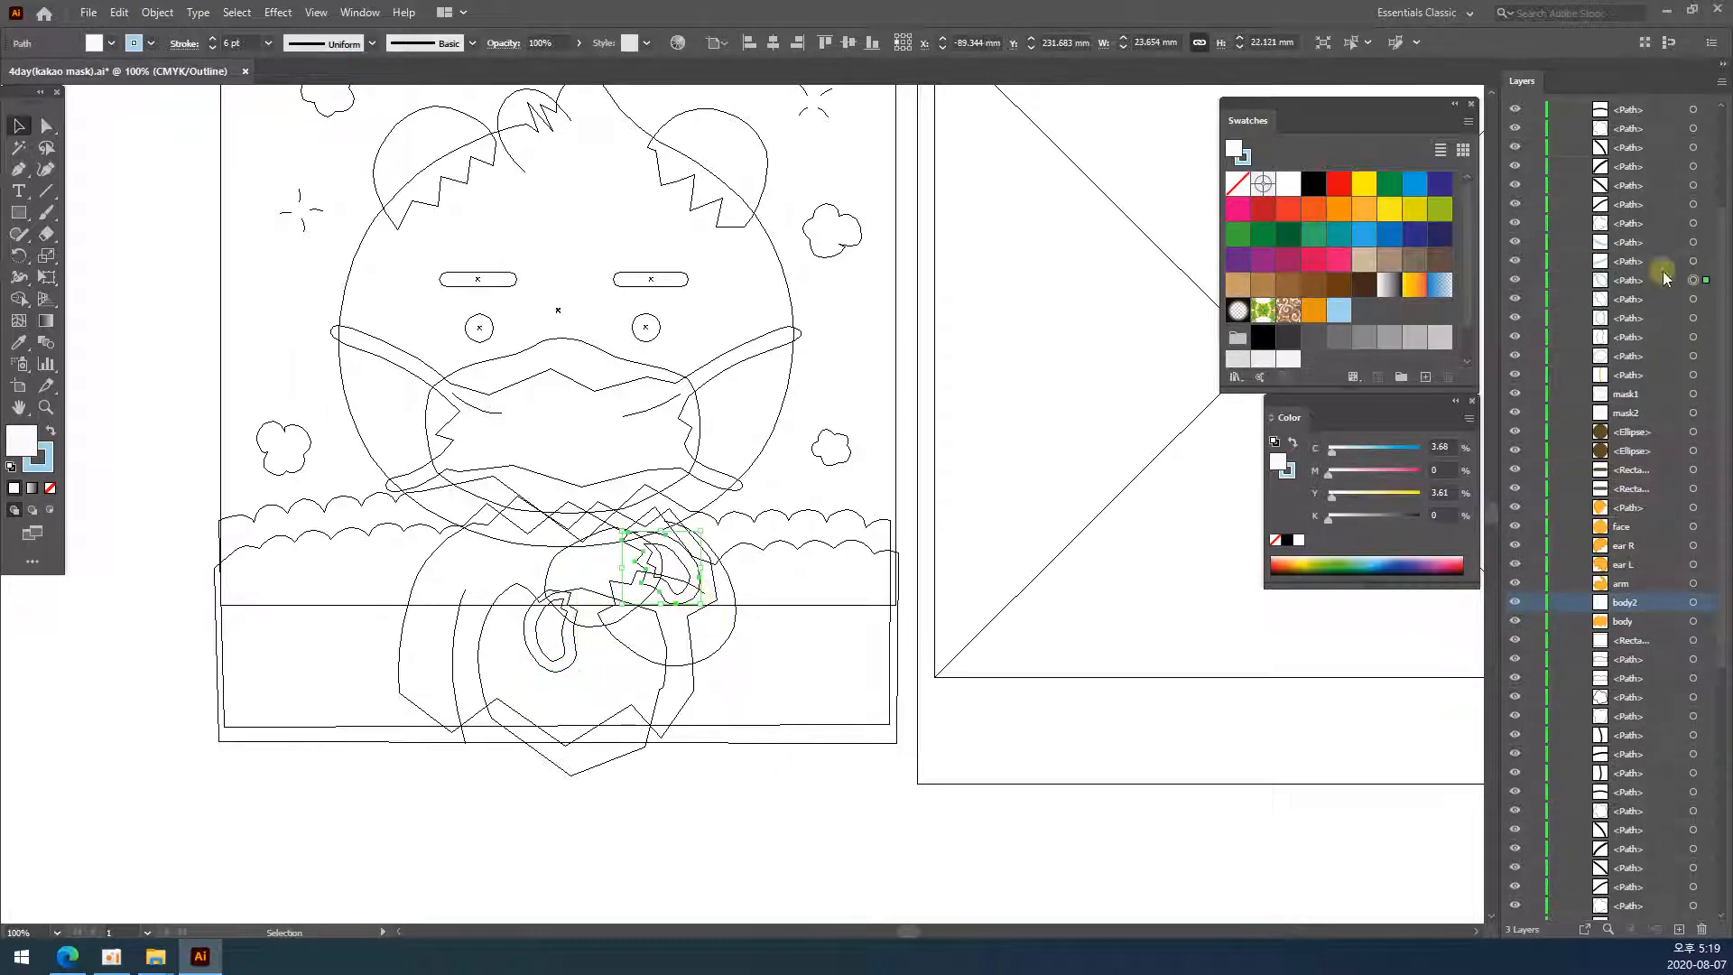
- Move both inner ear-loop outlines above the other held-mask paths in the stacking order and return to the GPU preview
left_click(1631, 301)
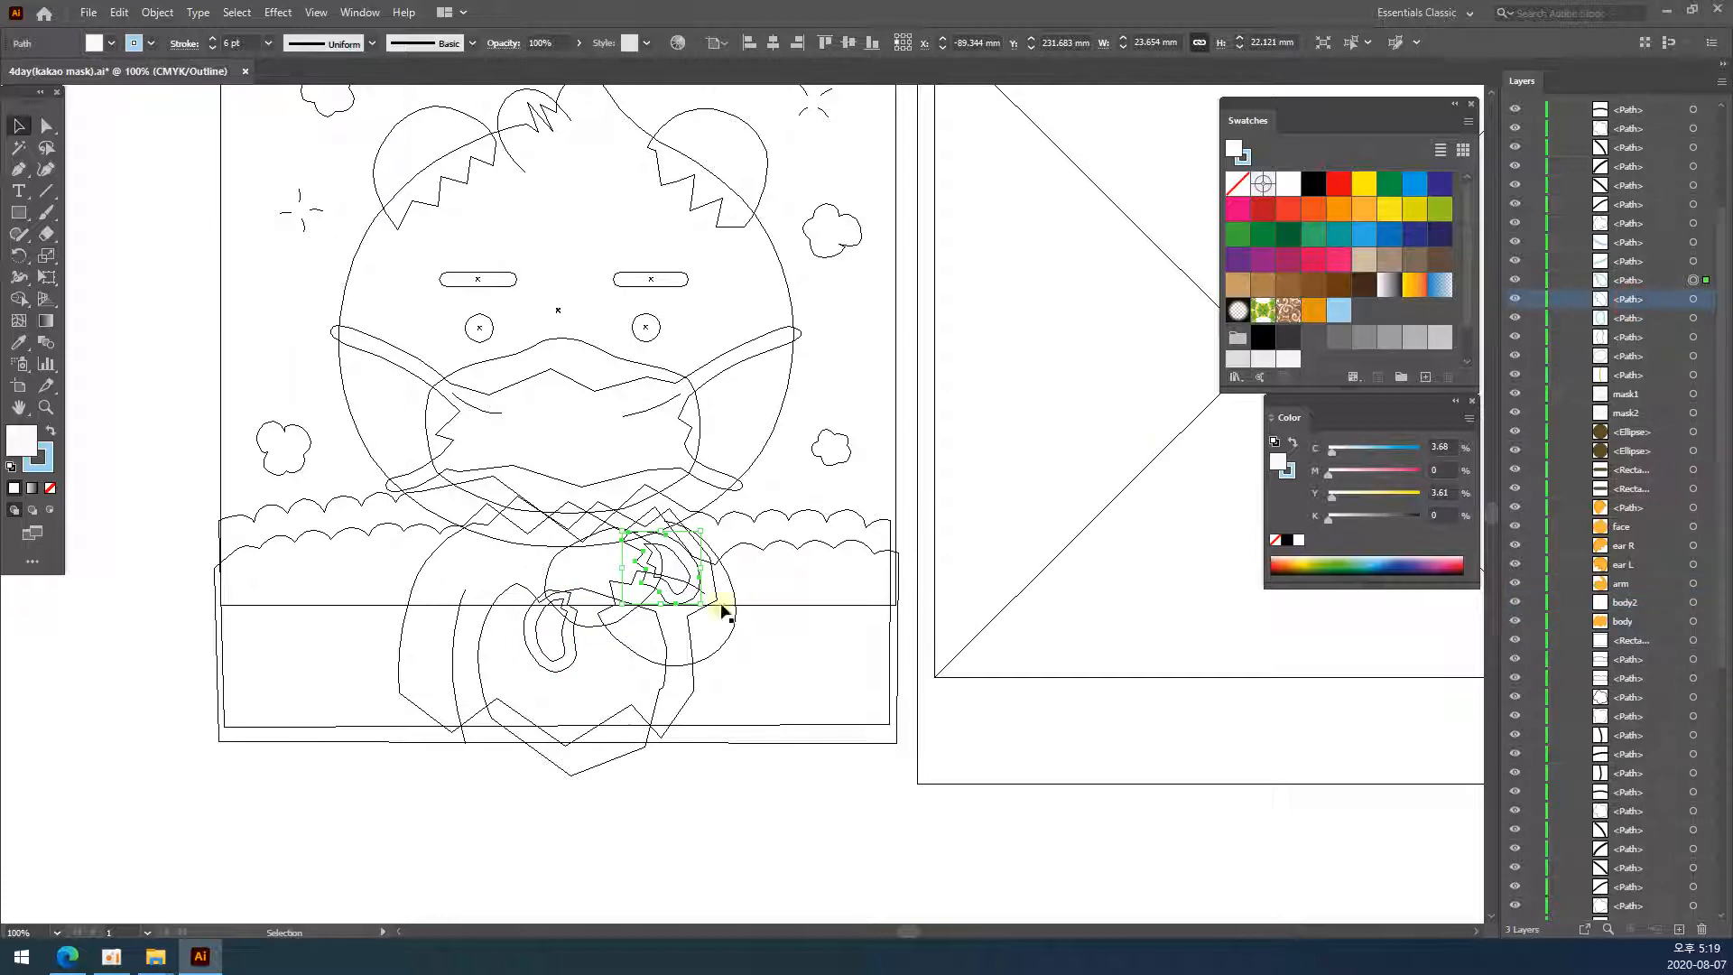
left_click(693, 799)
left_click(688, 574)
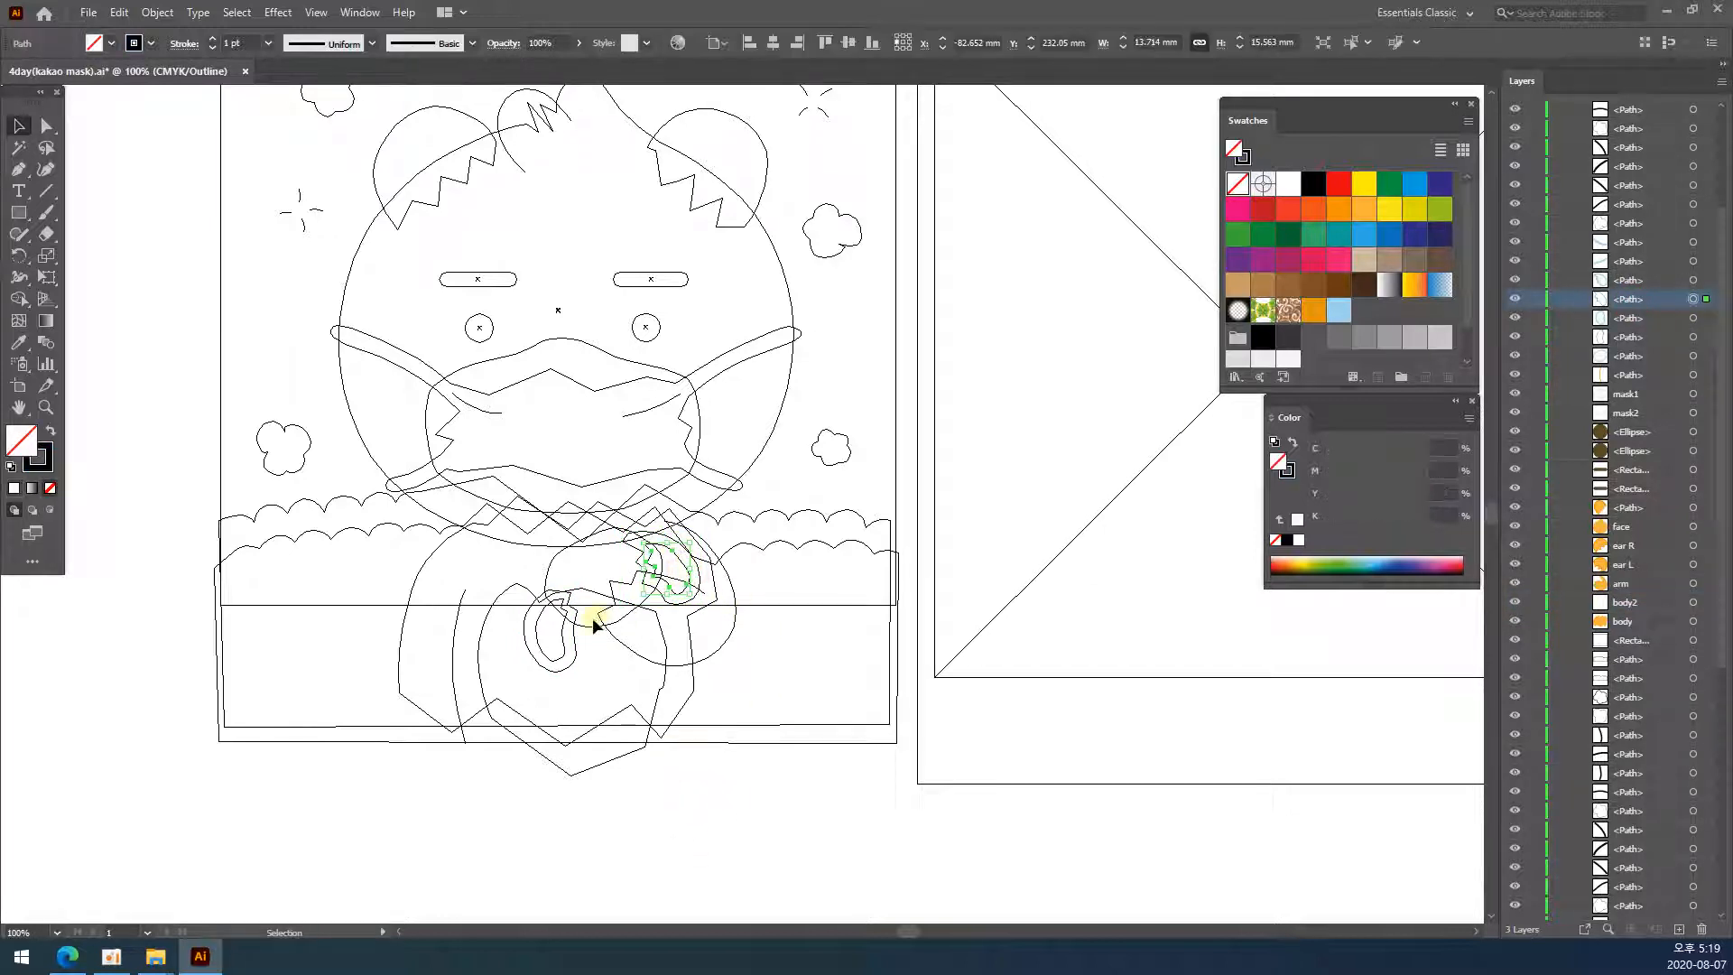
left_click(562, 634, "shift")
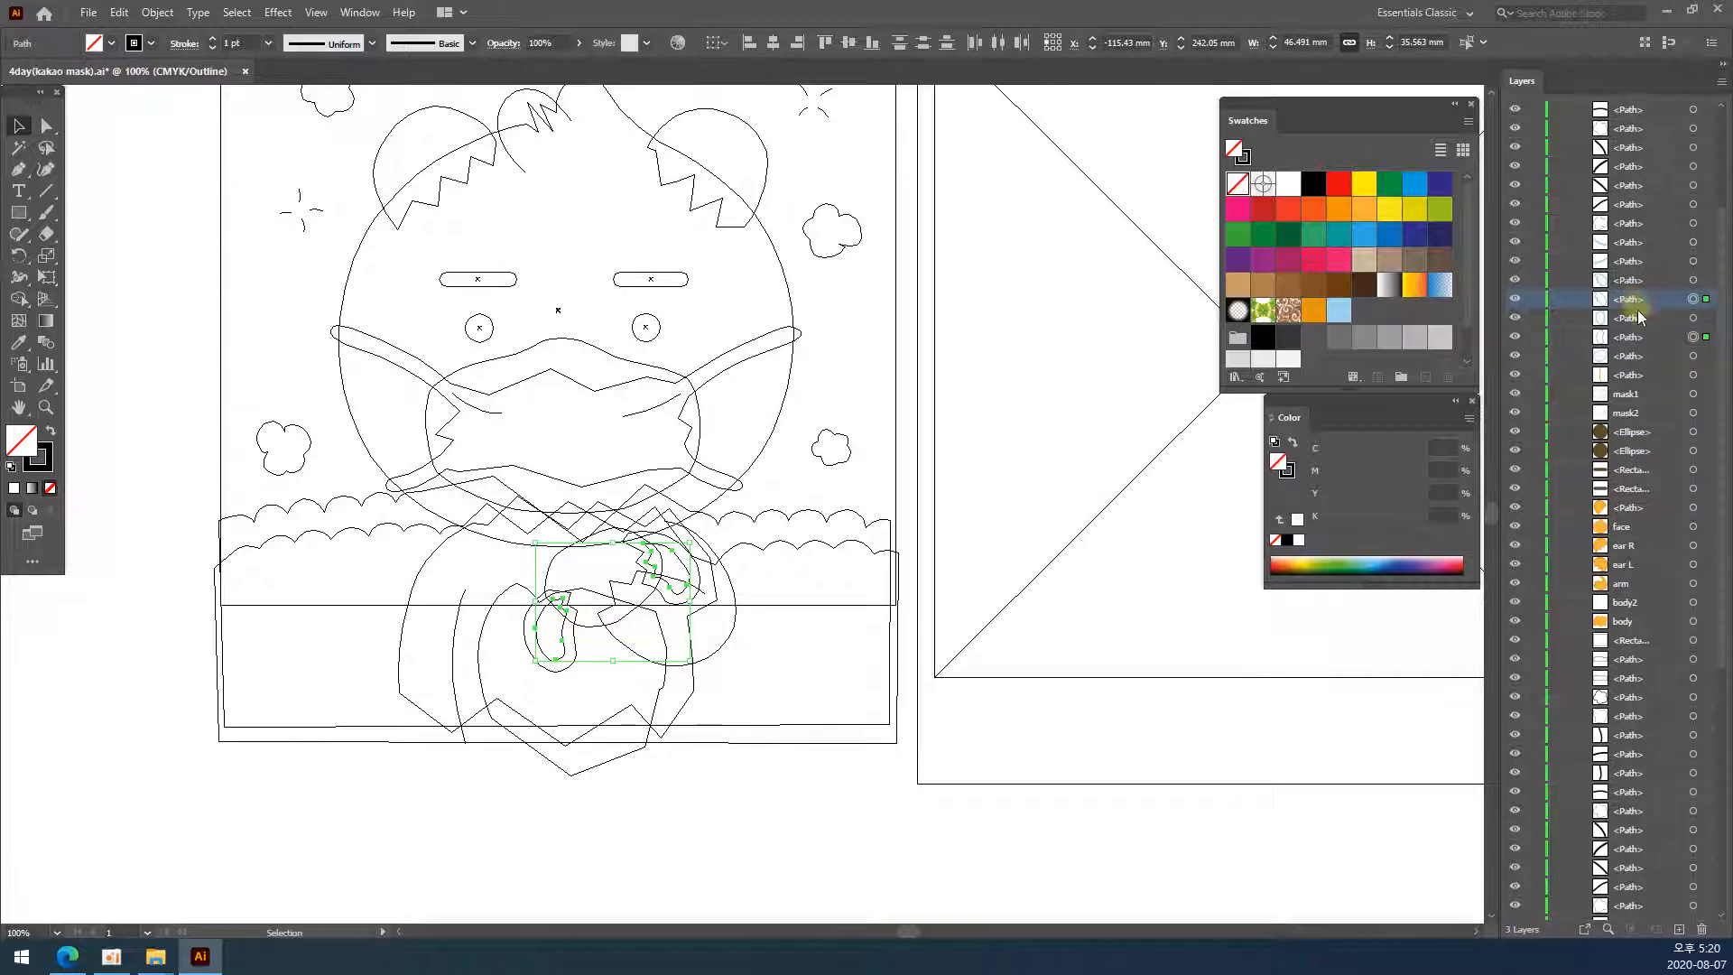
left_click(1635, 337, "ctrl")
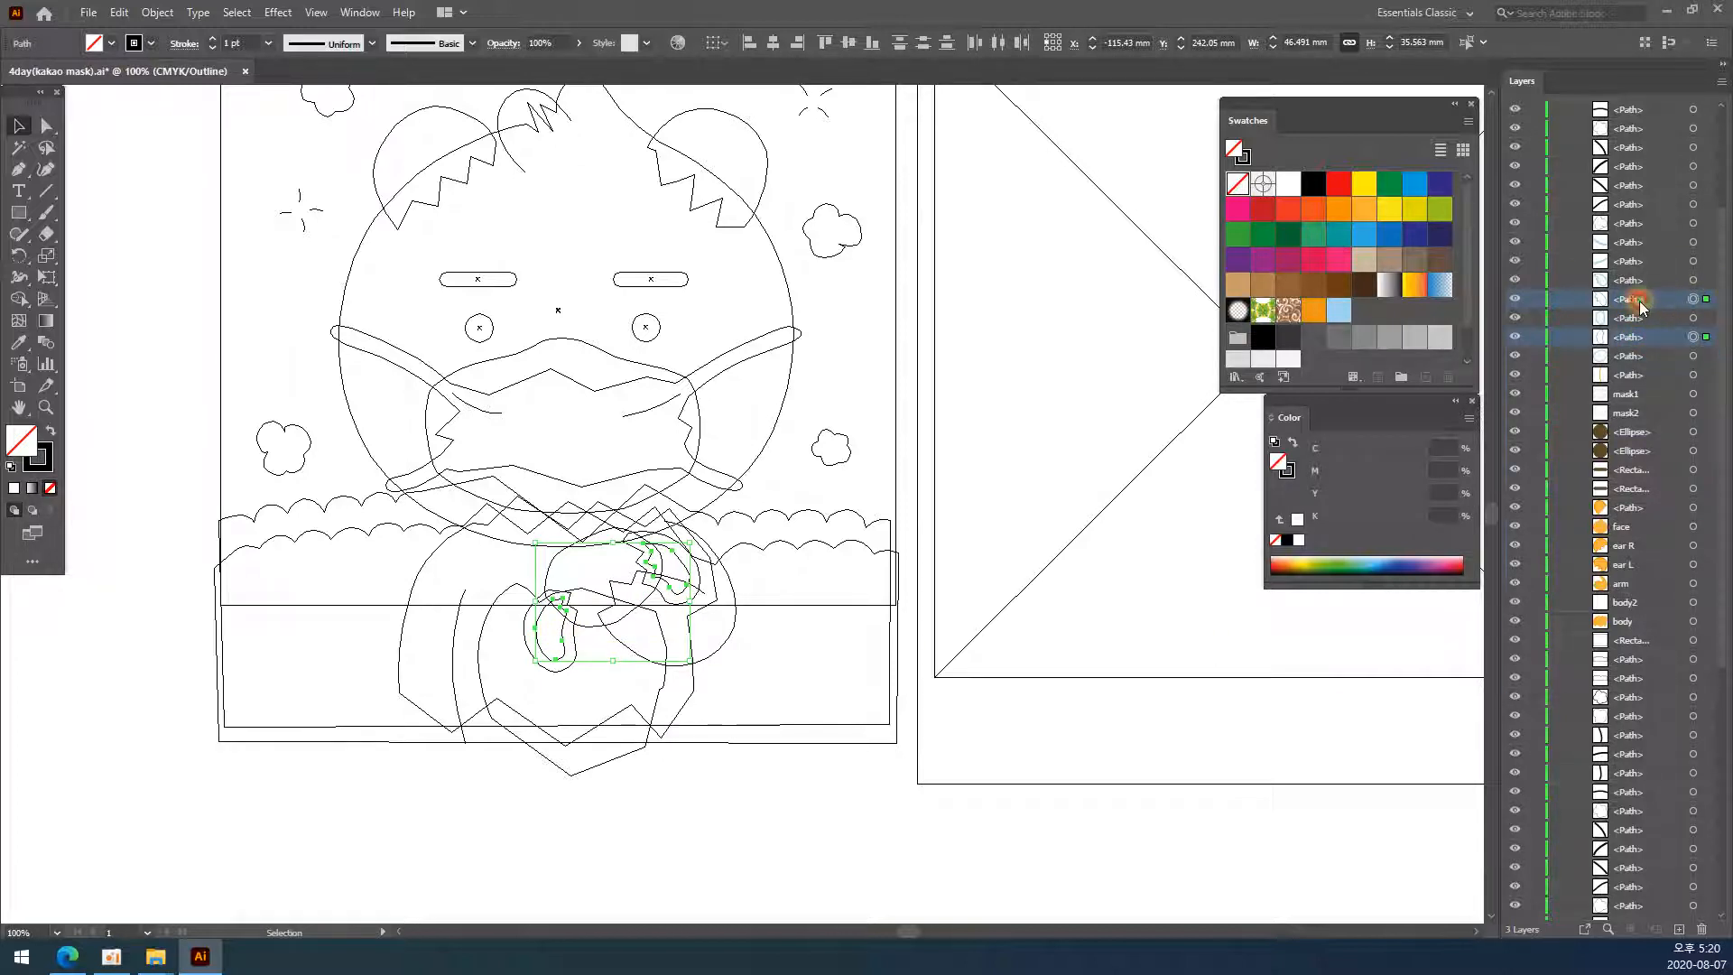
left_click_drag(1640, 307, 1638, 142)
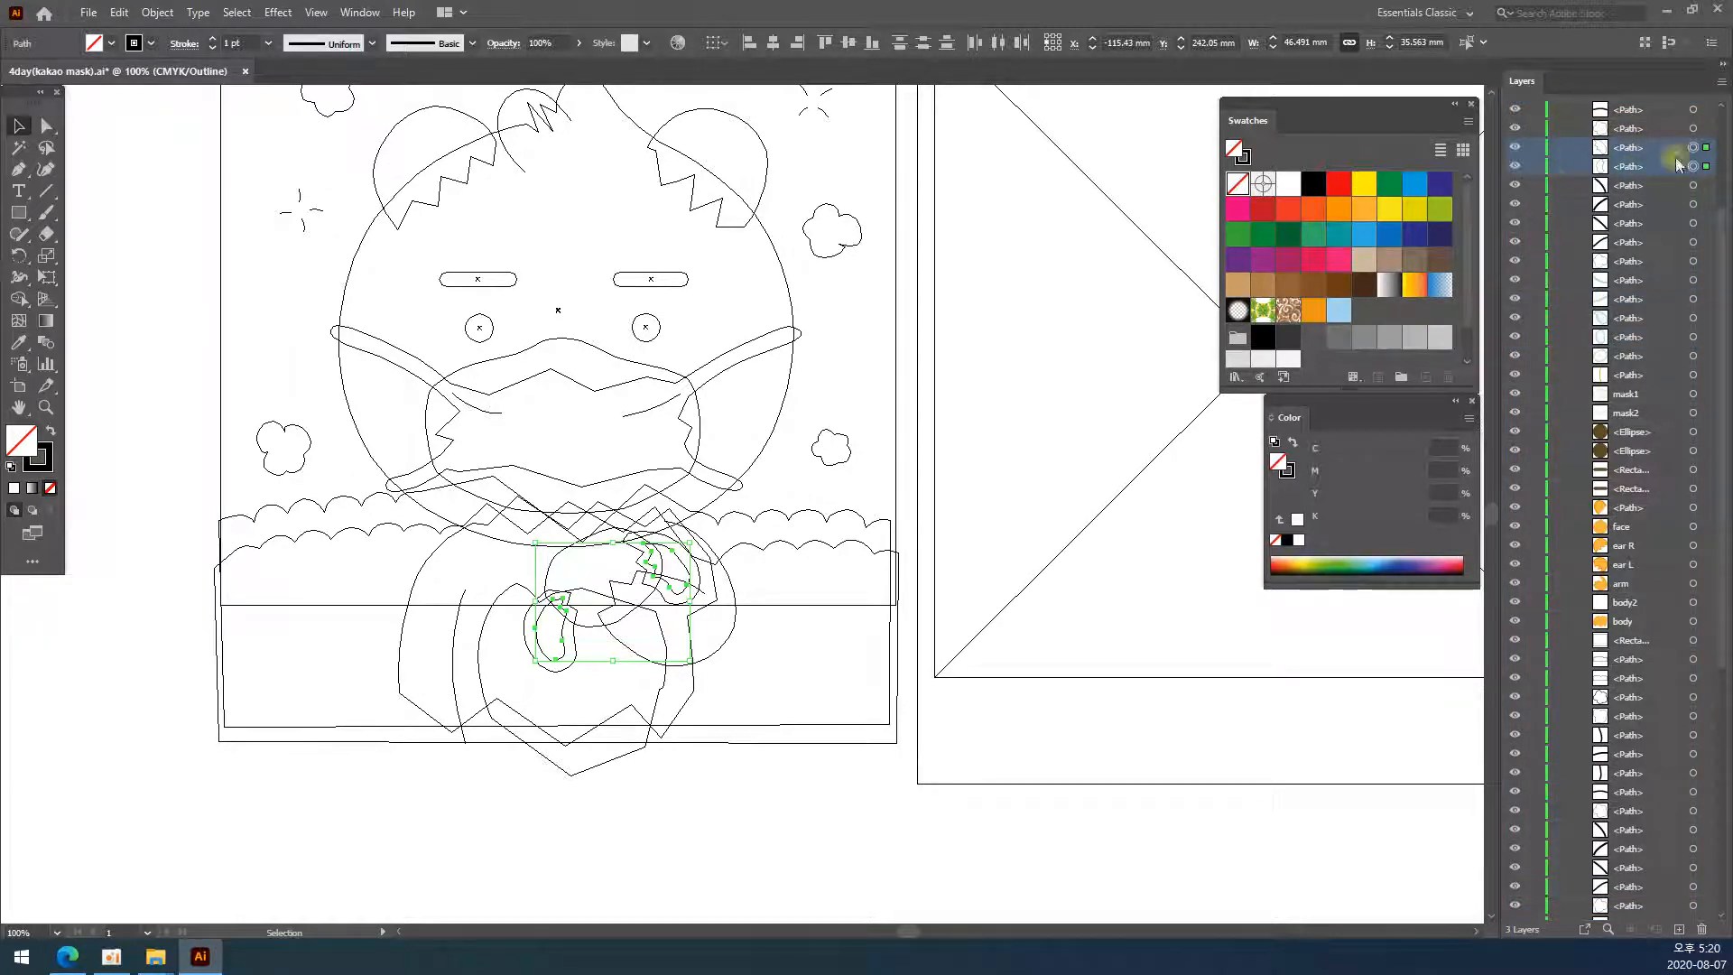
left_click(717, 803)
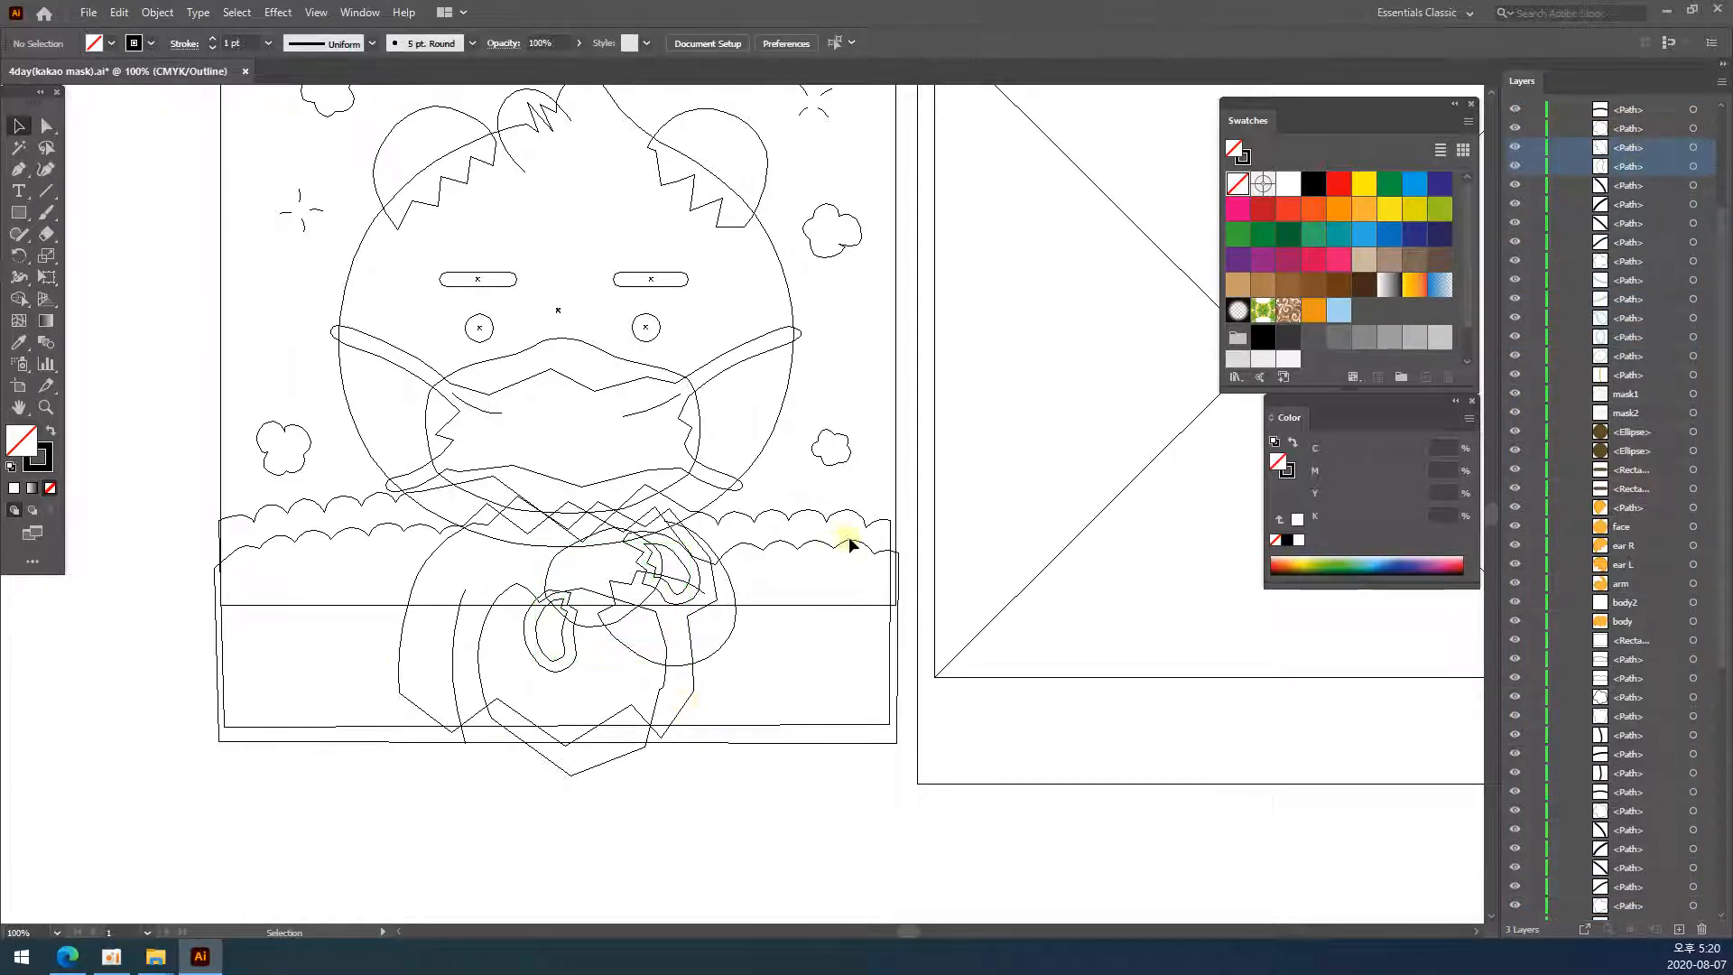
left_click(316, 13)
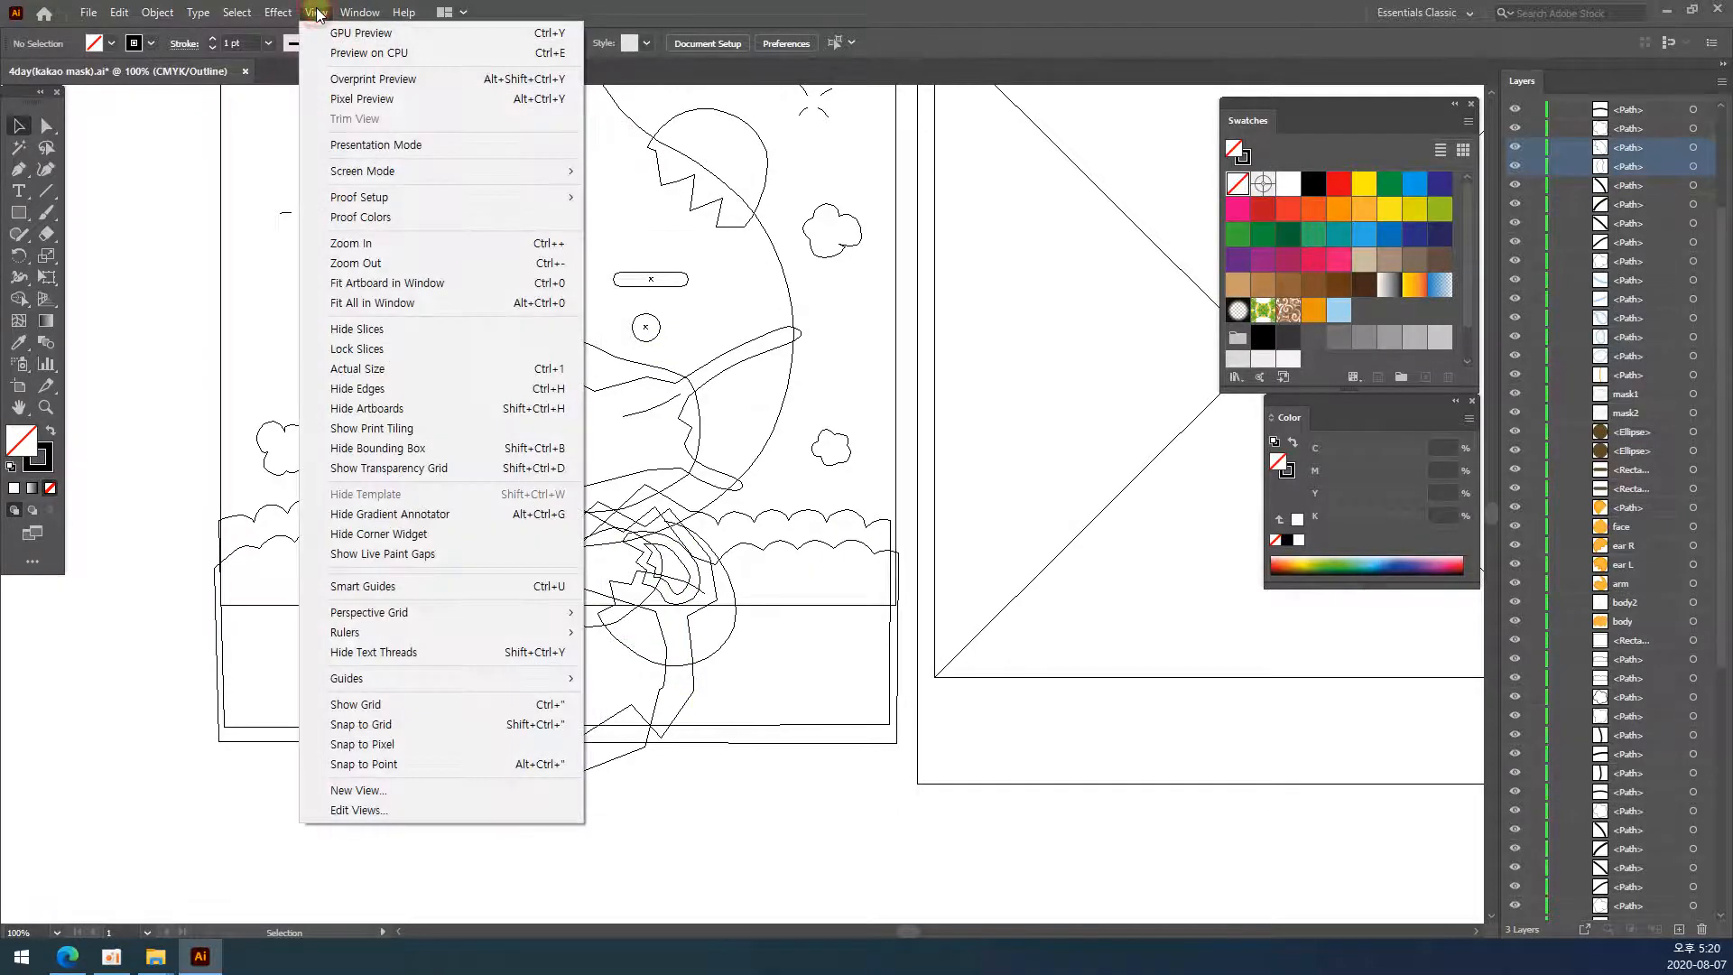
left_click(424, 35)
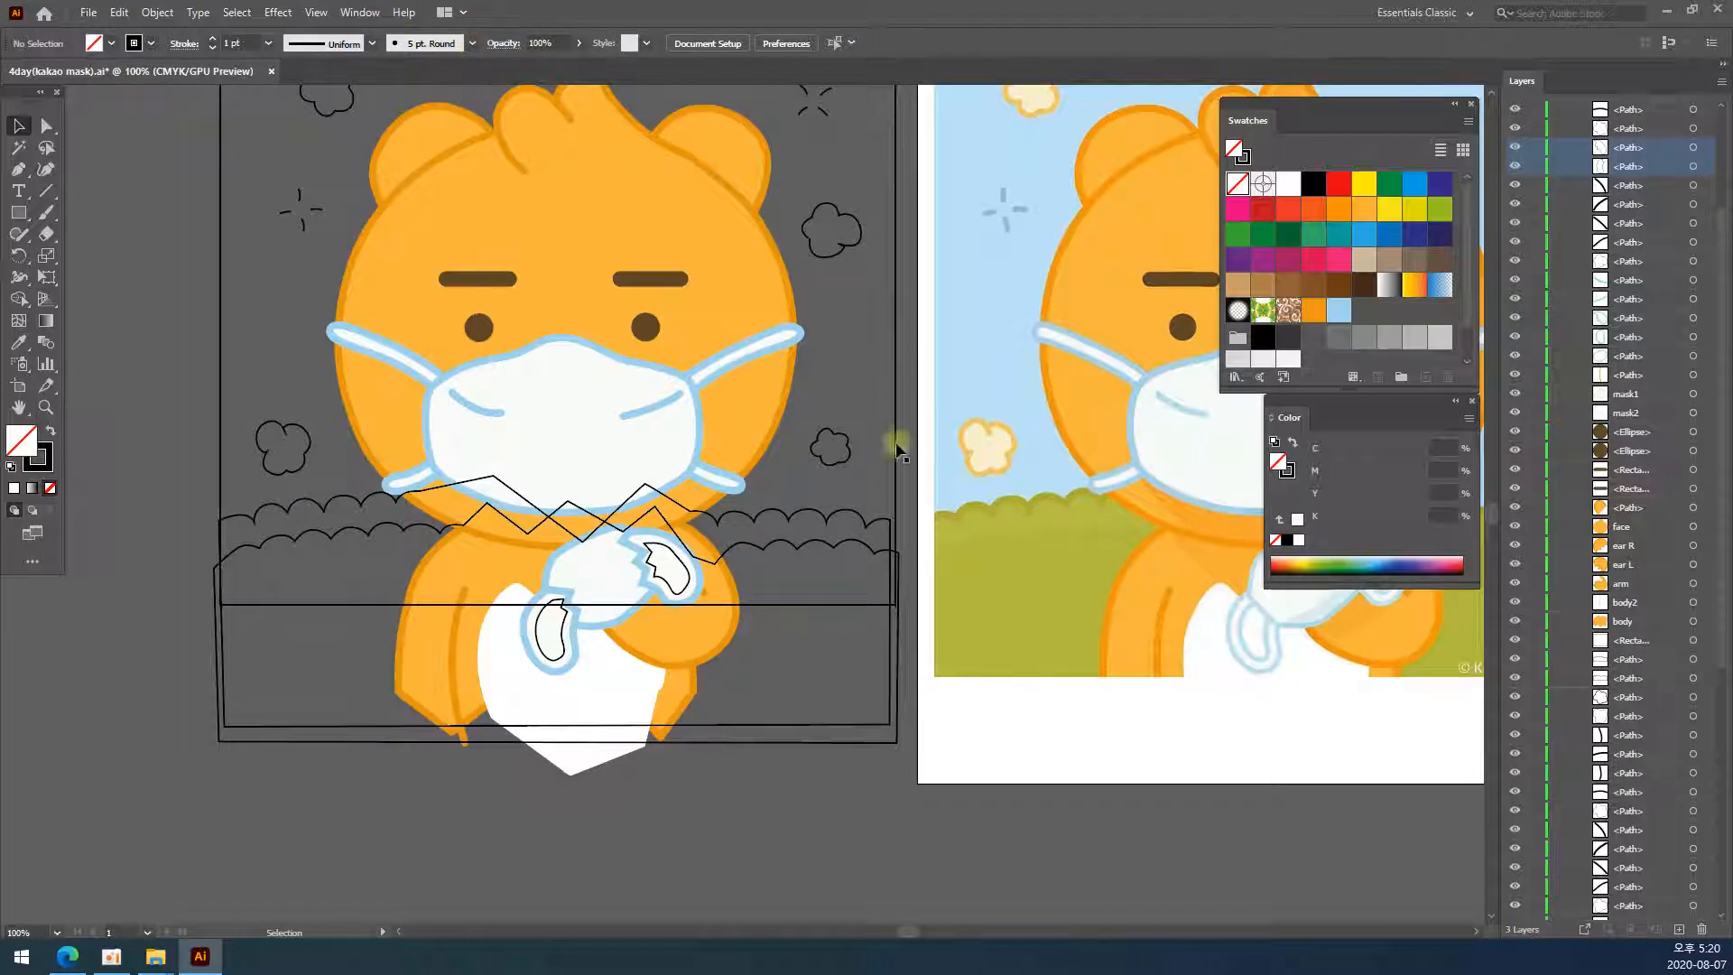
left_click(686, 588)
left_click(756, 782)
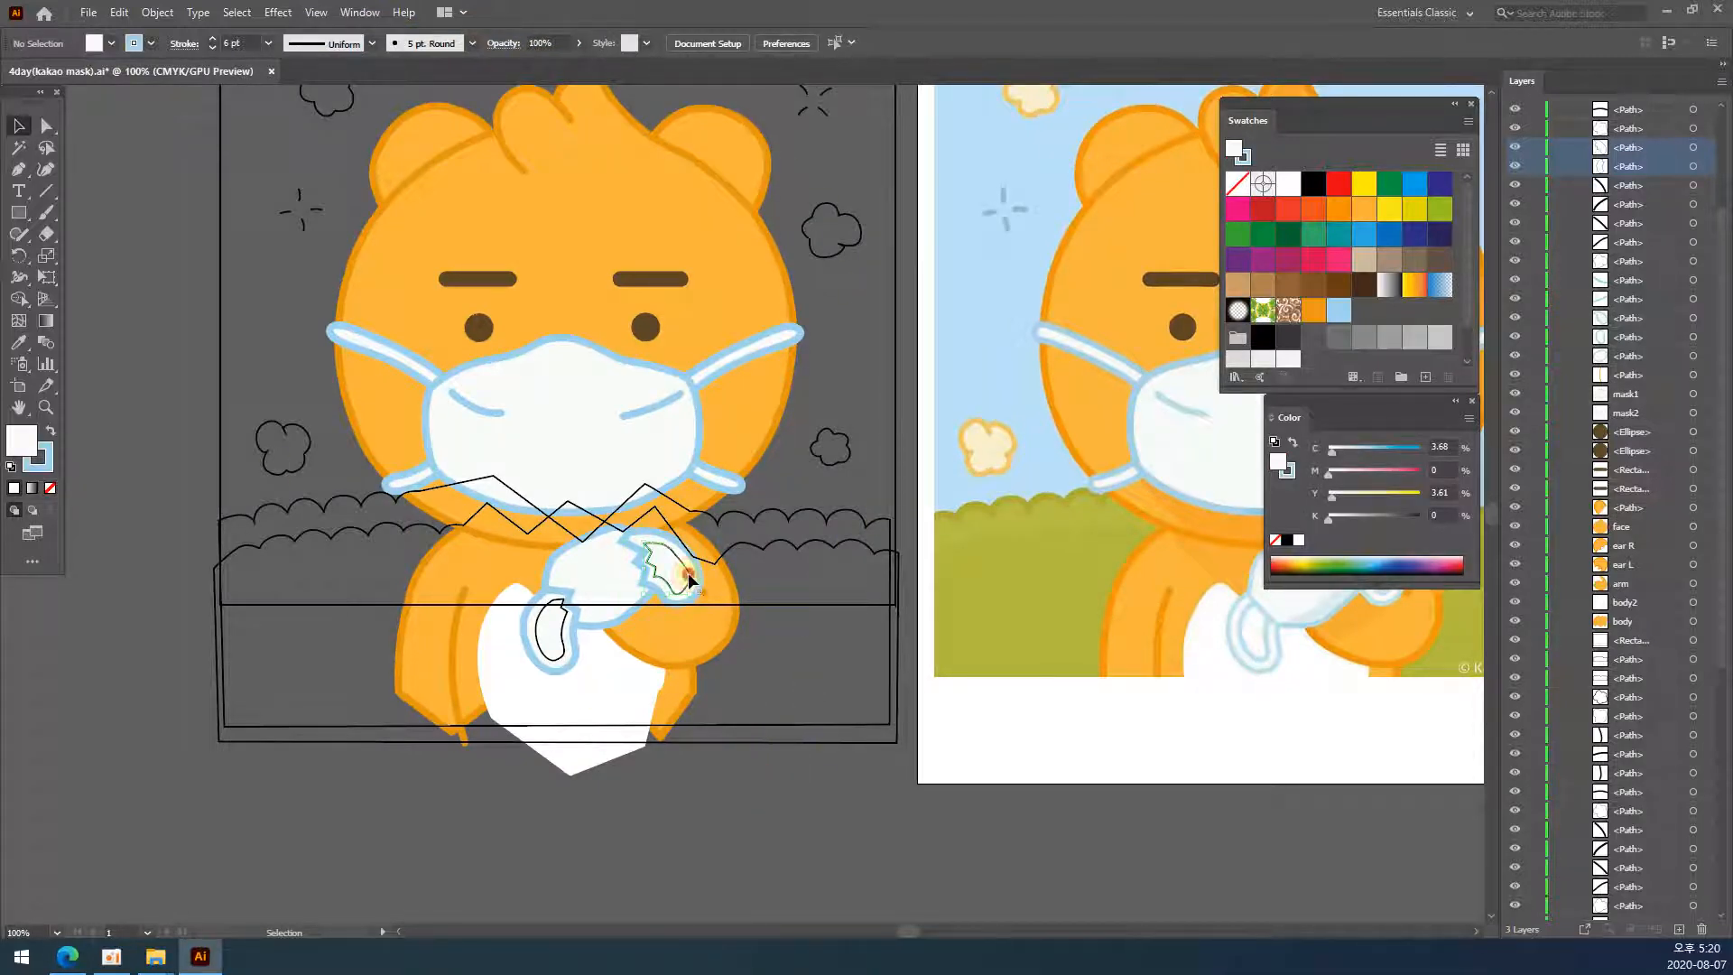
left_click(666, 568)
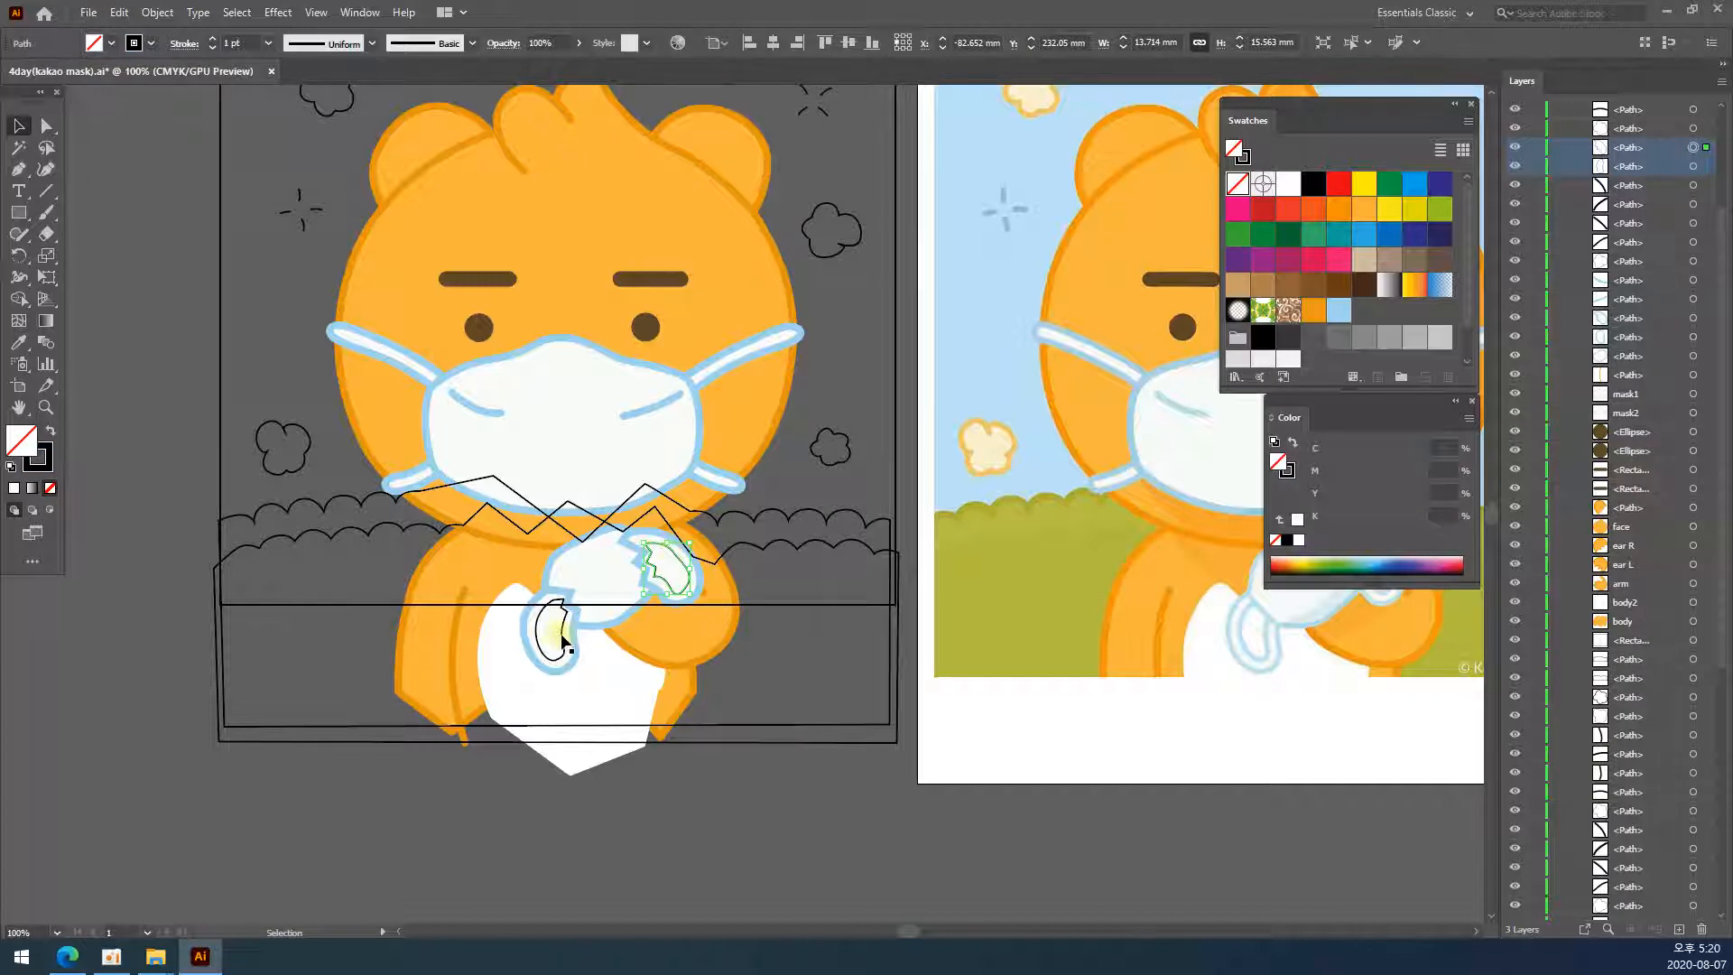
left_click(878, 815)
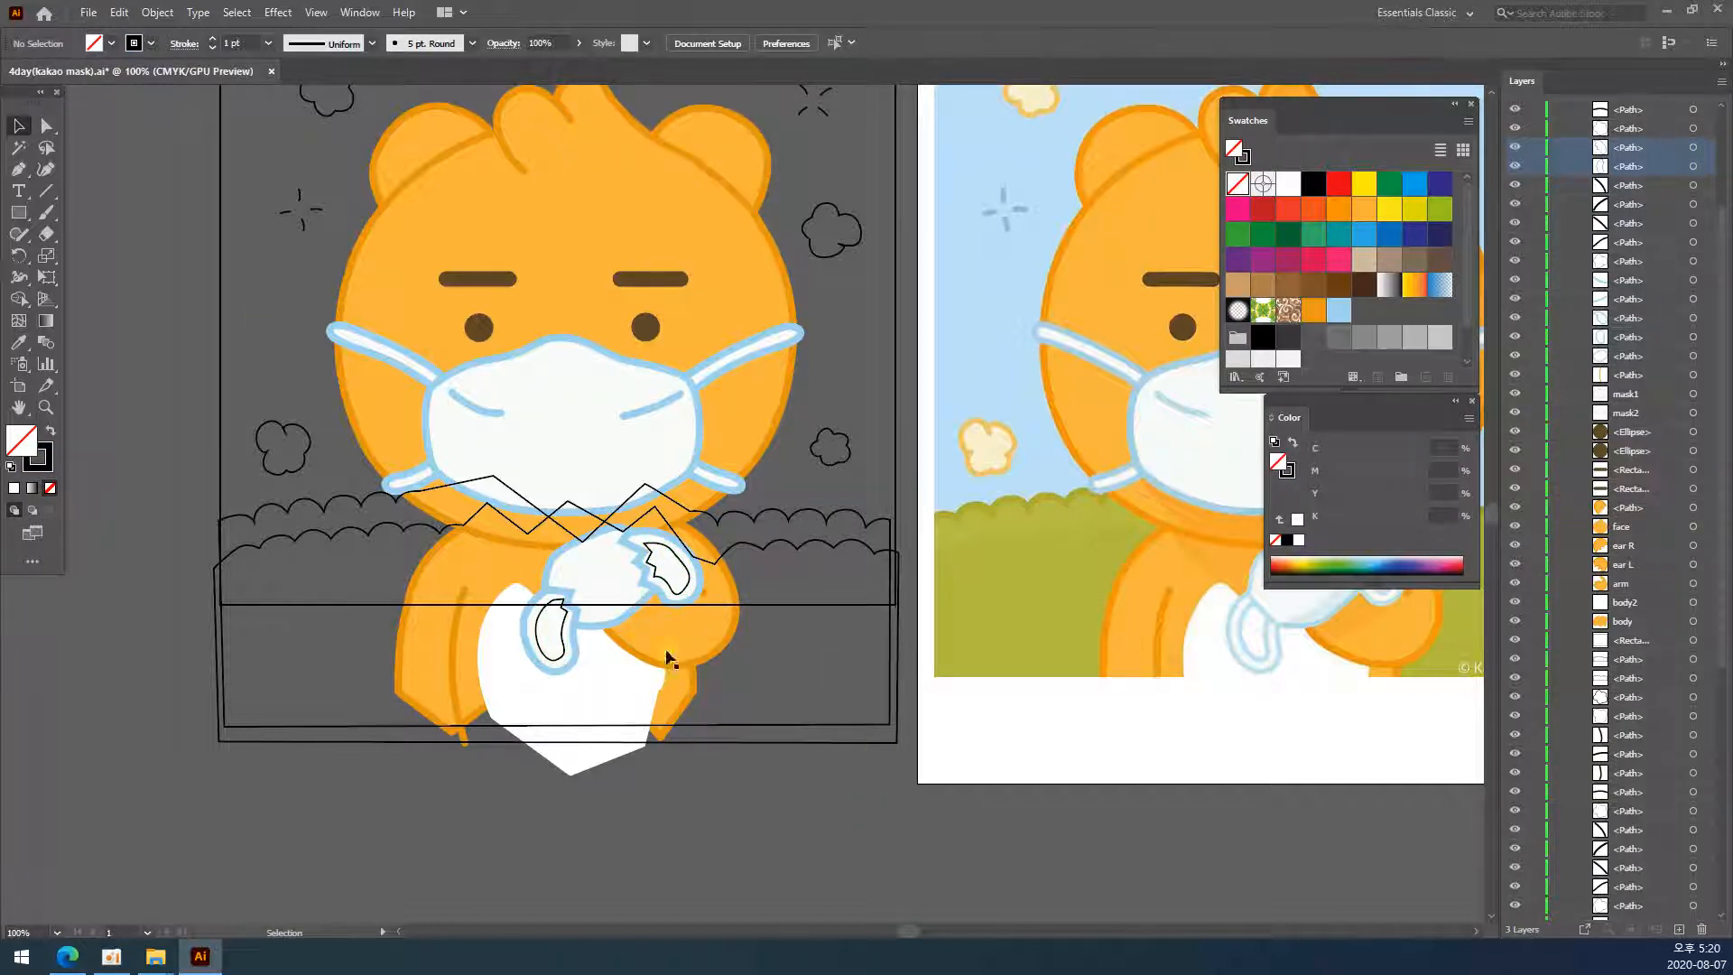
left_click(559, 632)
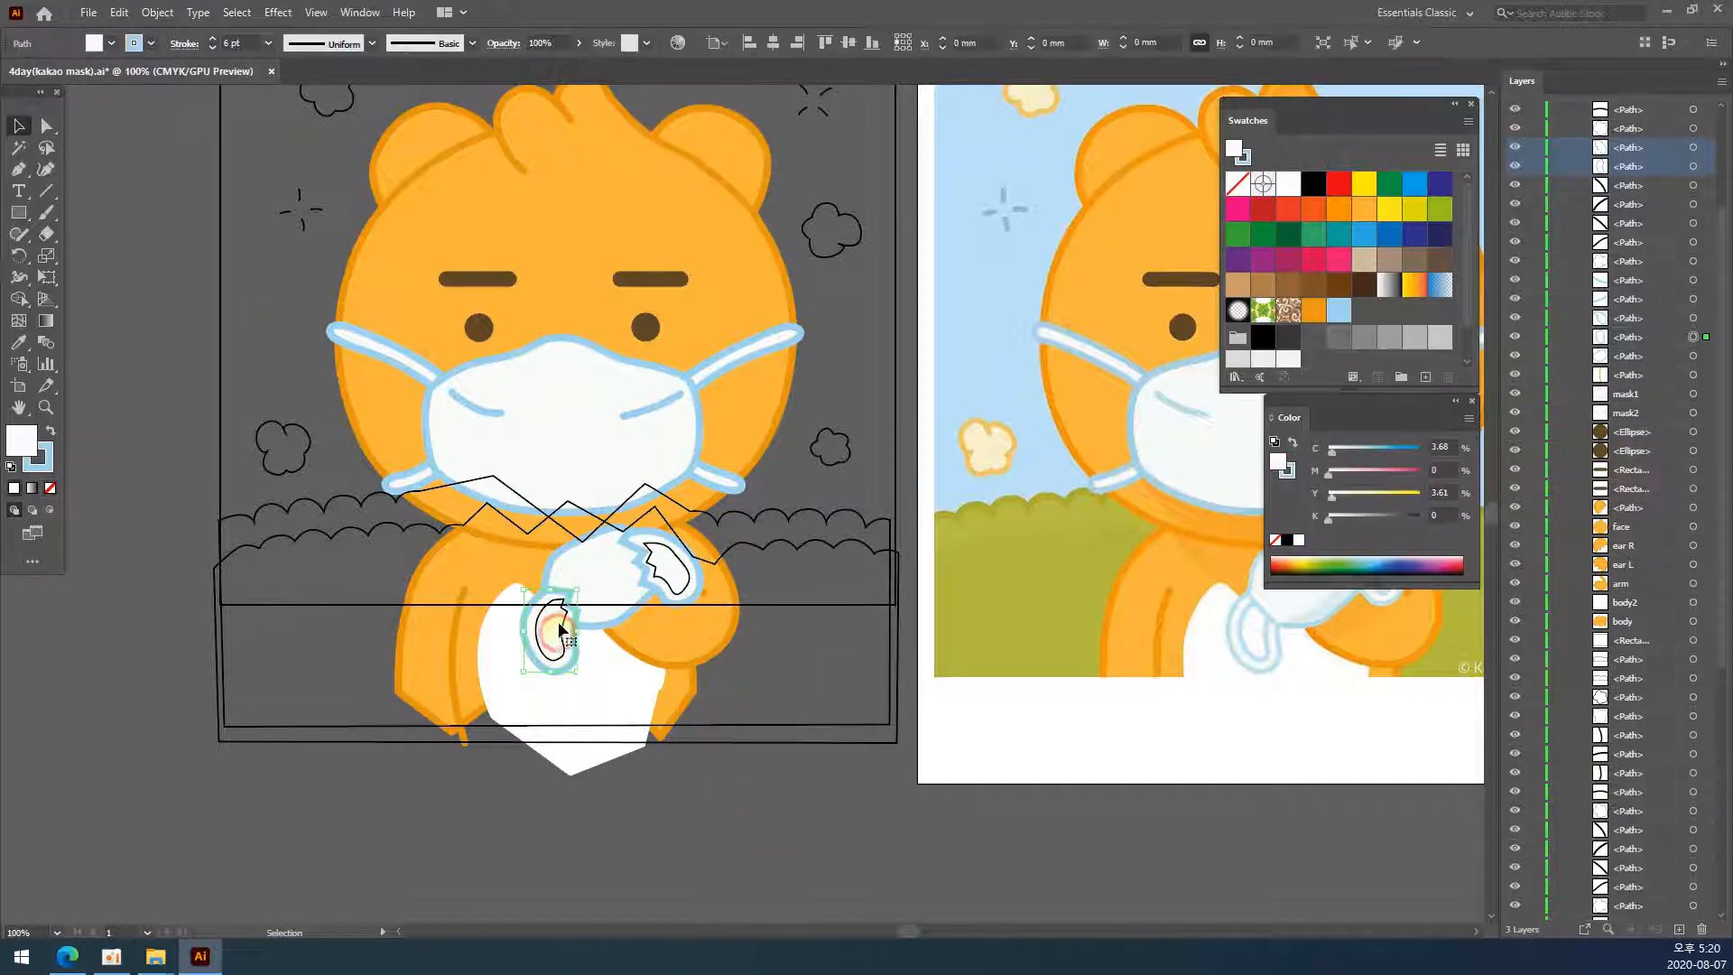
left_click(768, 781)
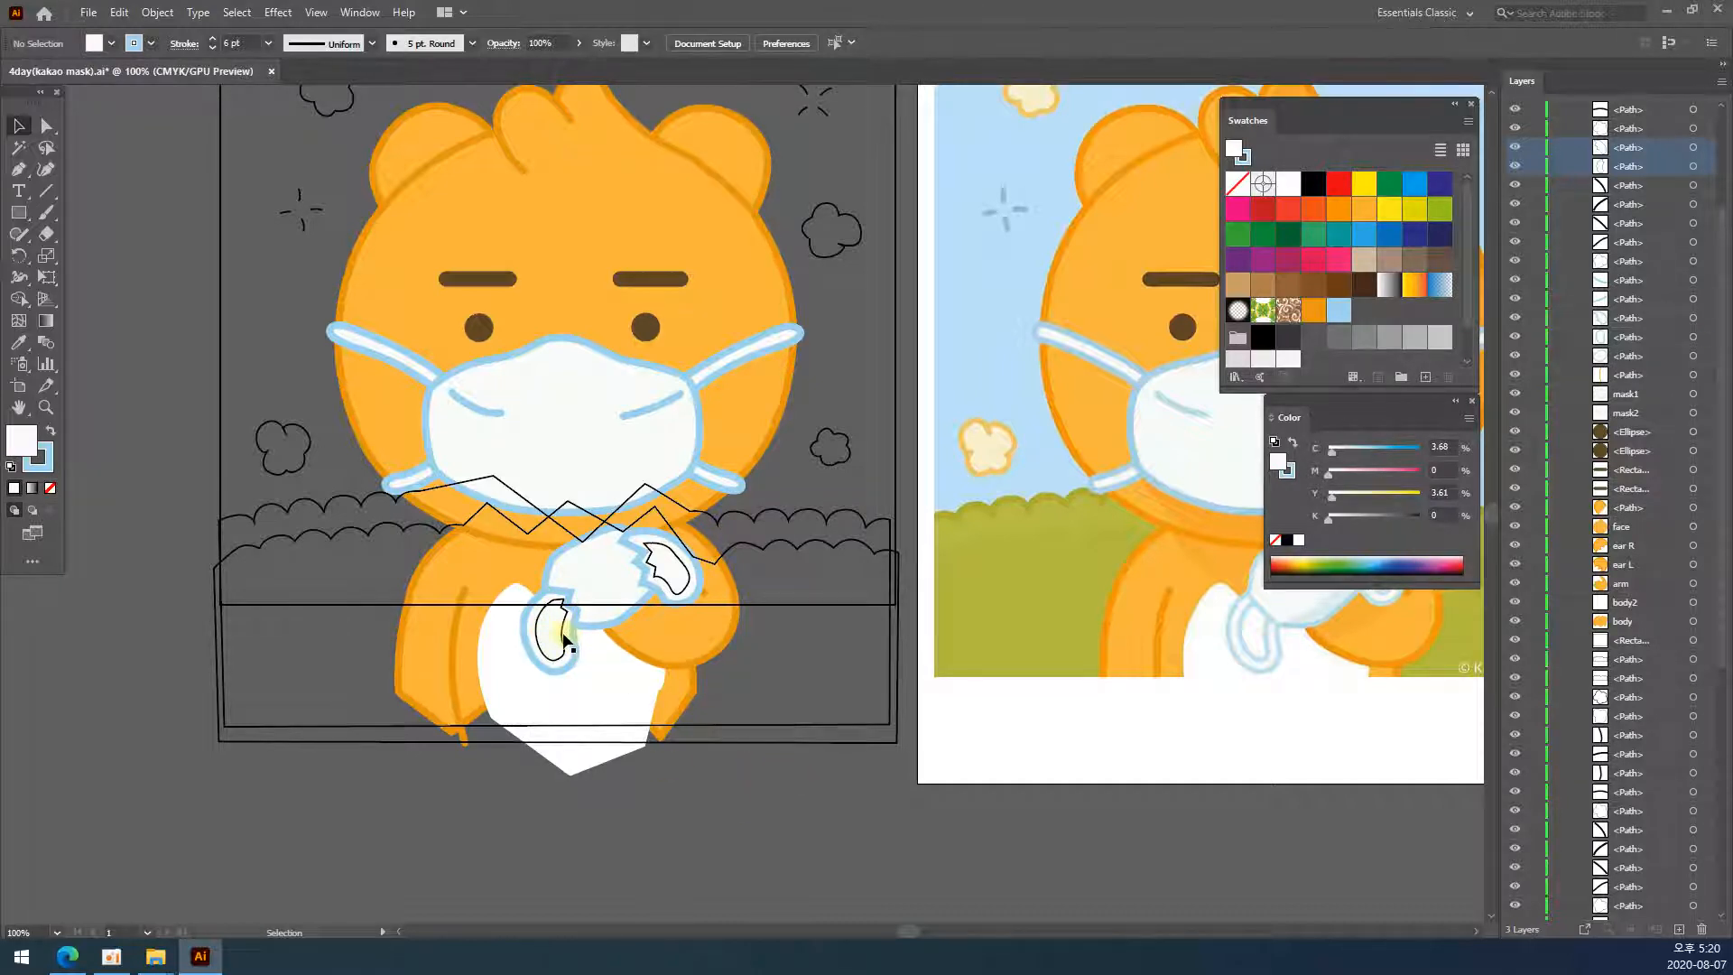
- Split the held mask's lower ear loop along its inner outline with the Pathfinder Divide operation
left_click(570, 645)
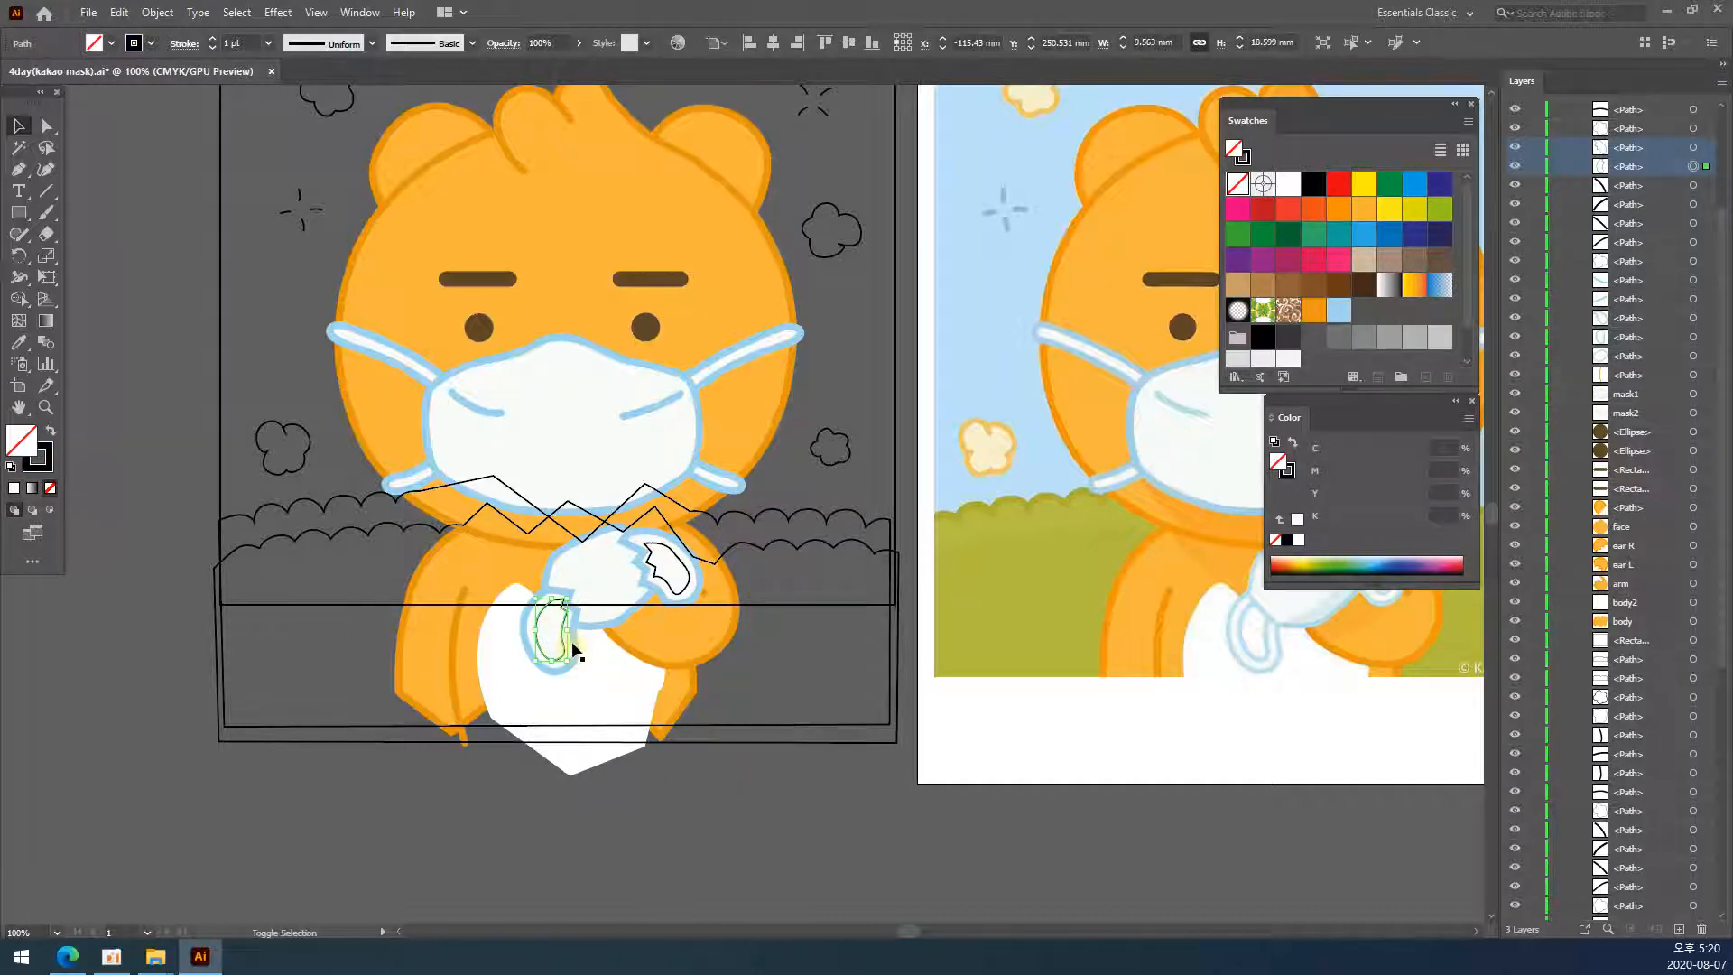
key("z")
left_click(601, 610)
left_click(708, 693)
left_click(774, 524)
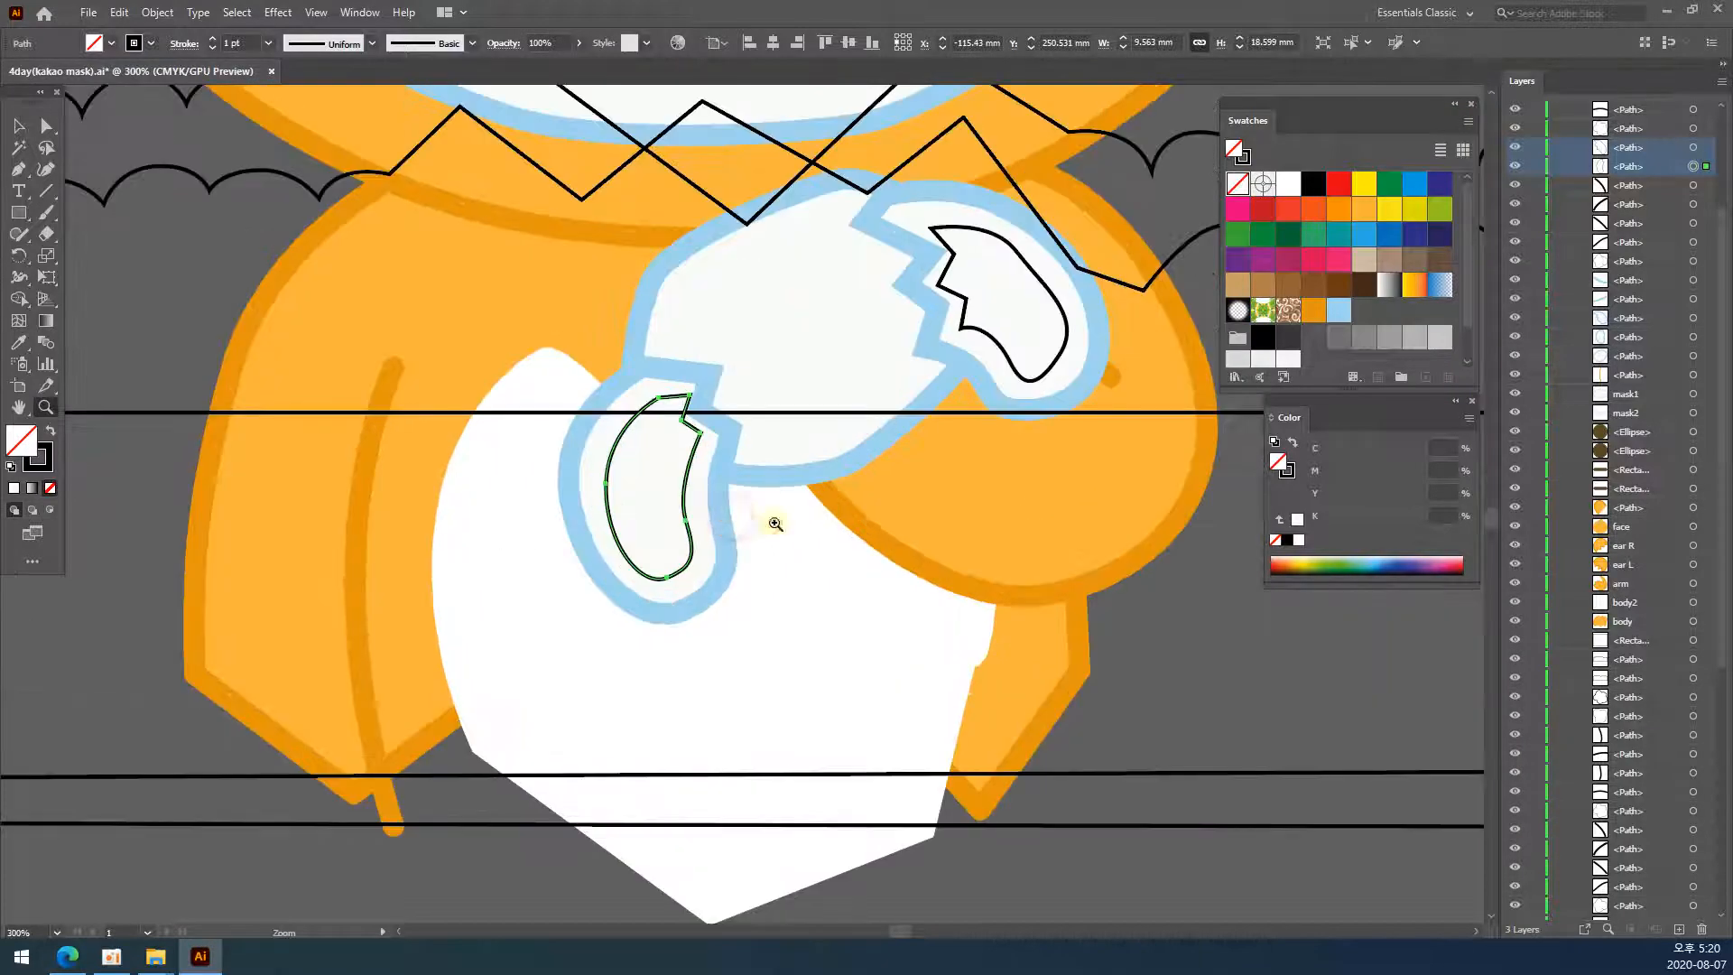
left_click_drag(1008, 419, 883, 462)
key("v")
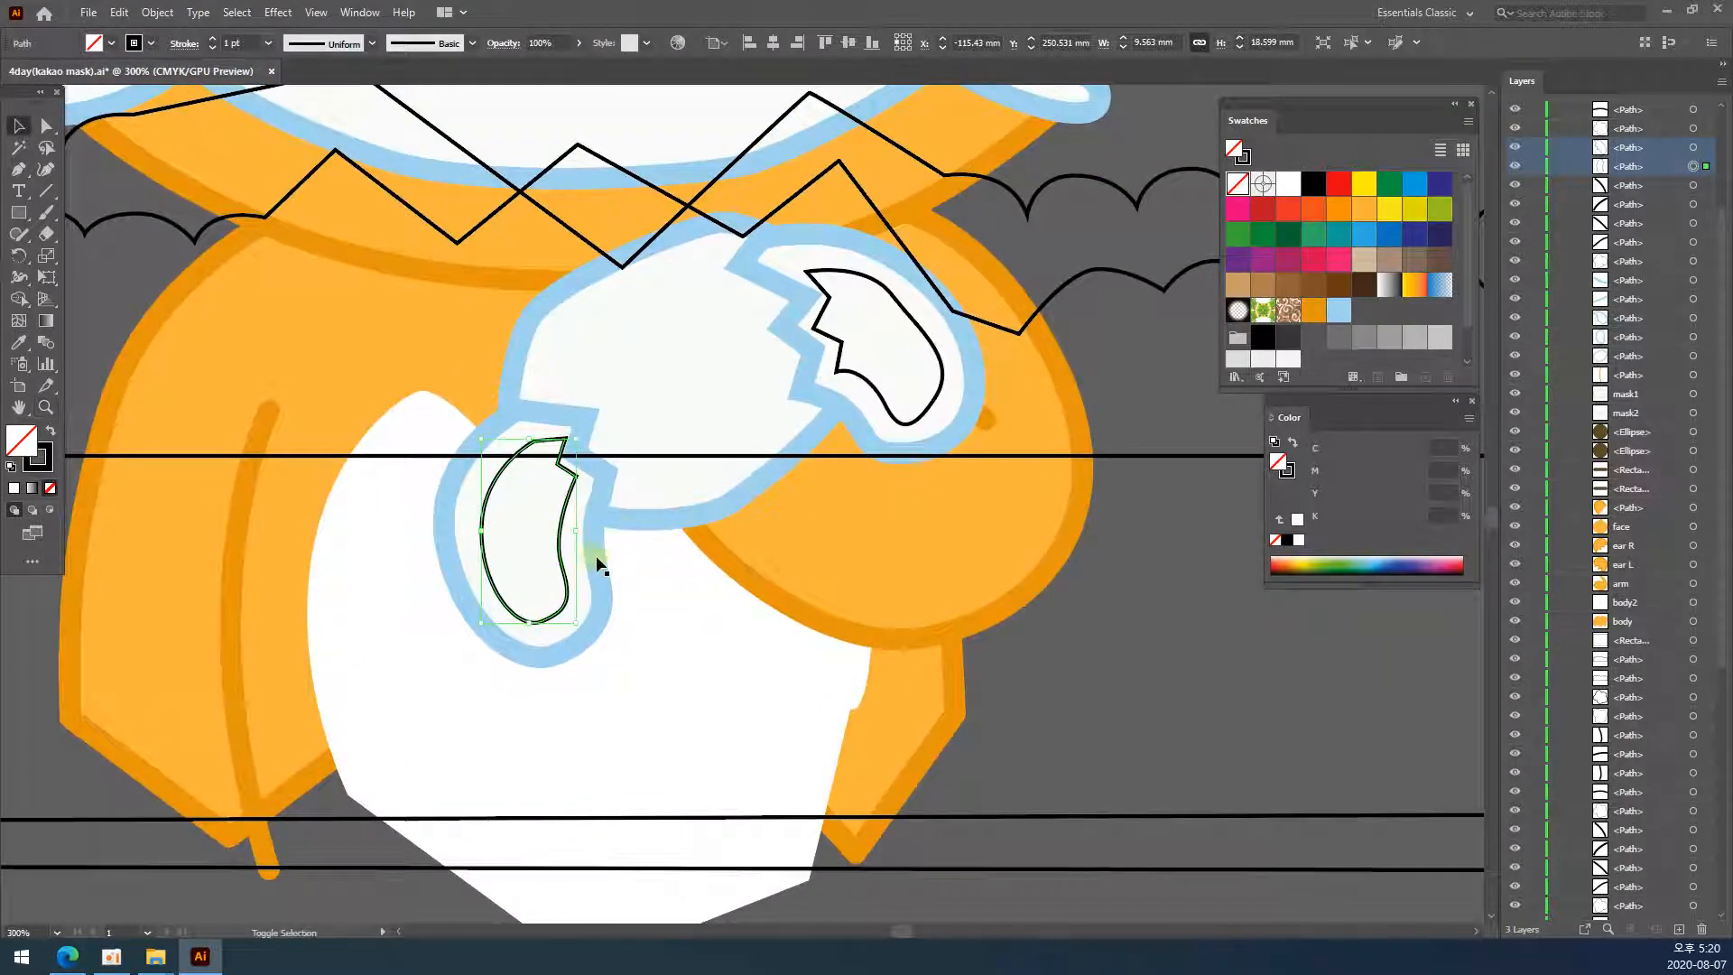
left_click(596, 555, "shift")
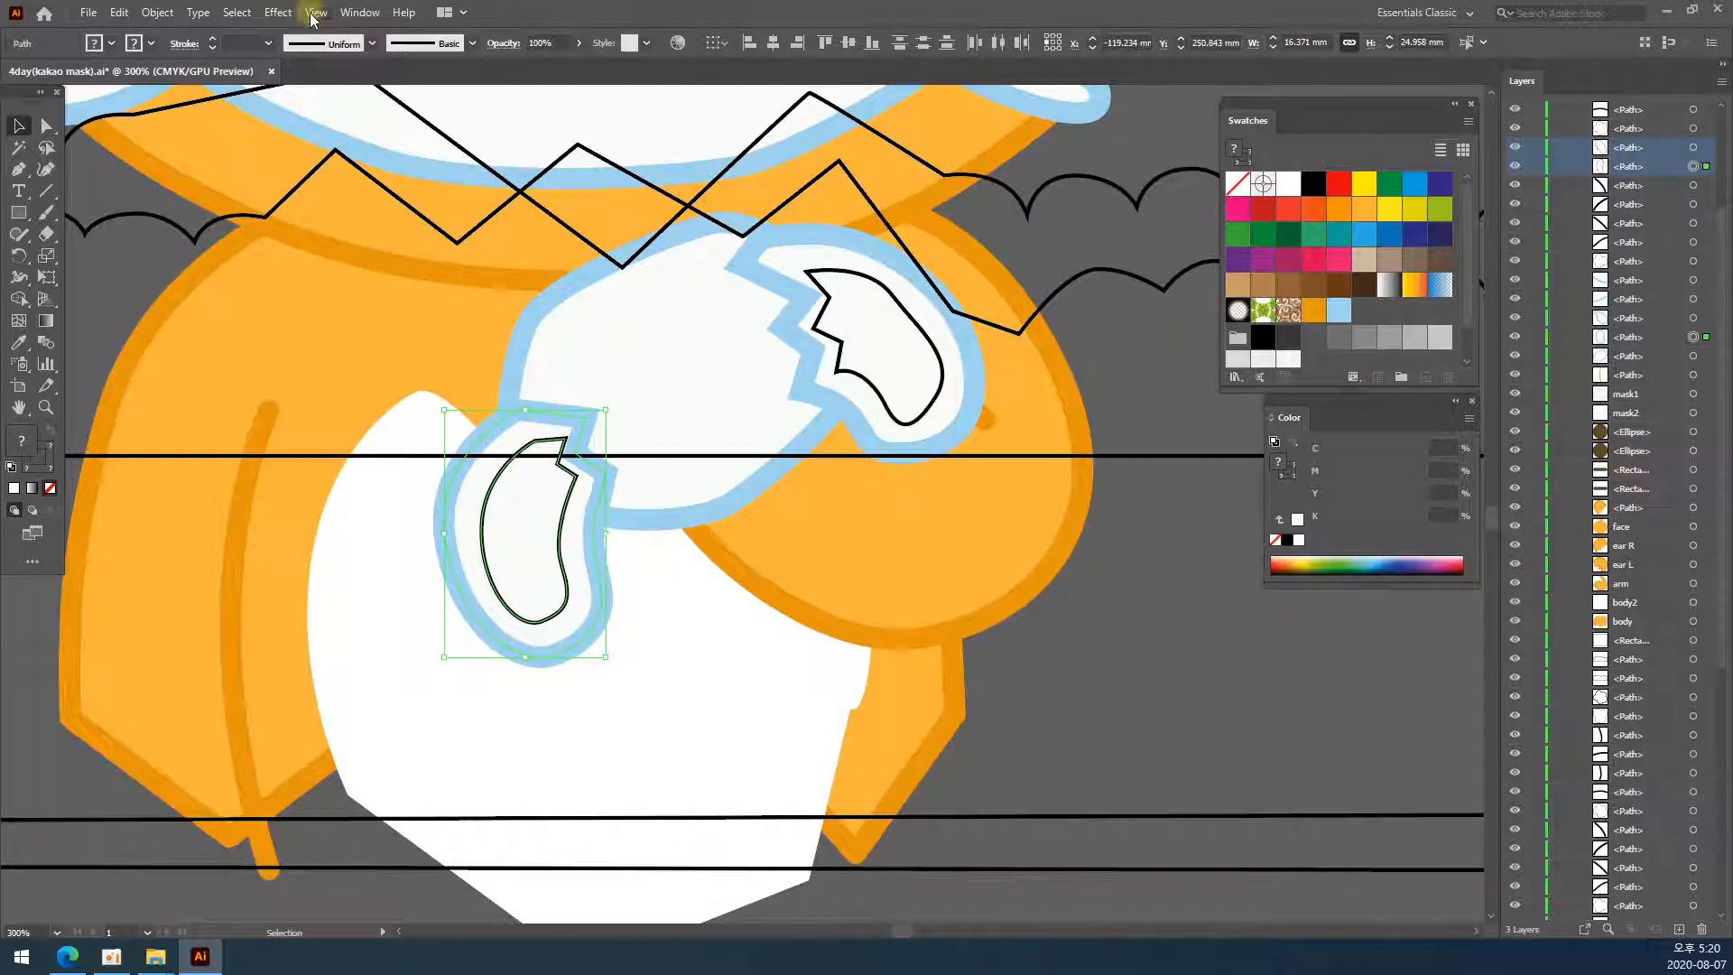
left_click(359, 12)
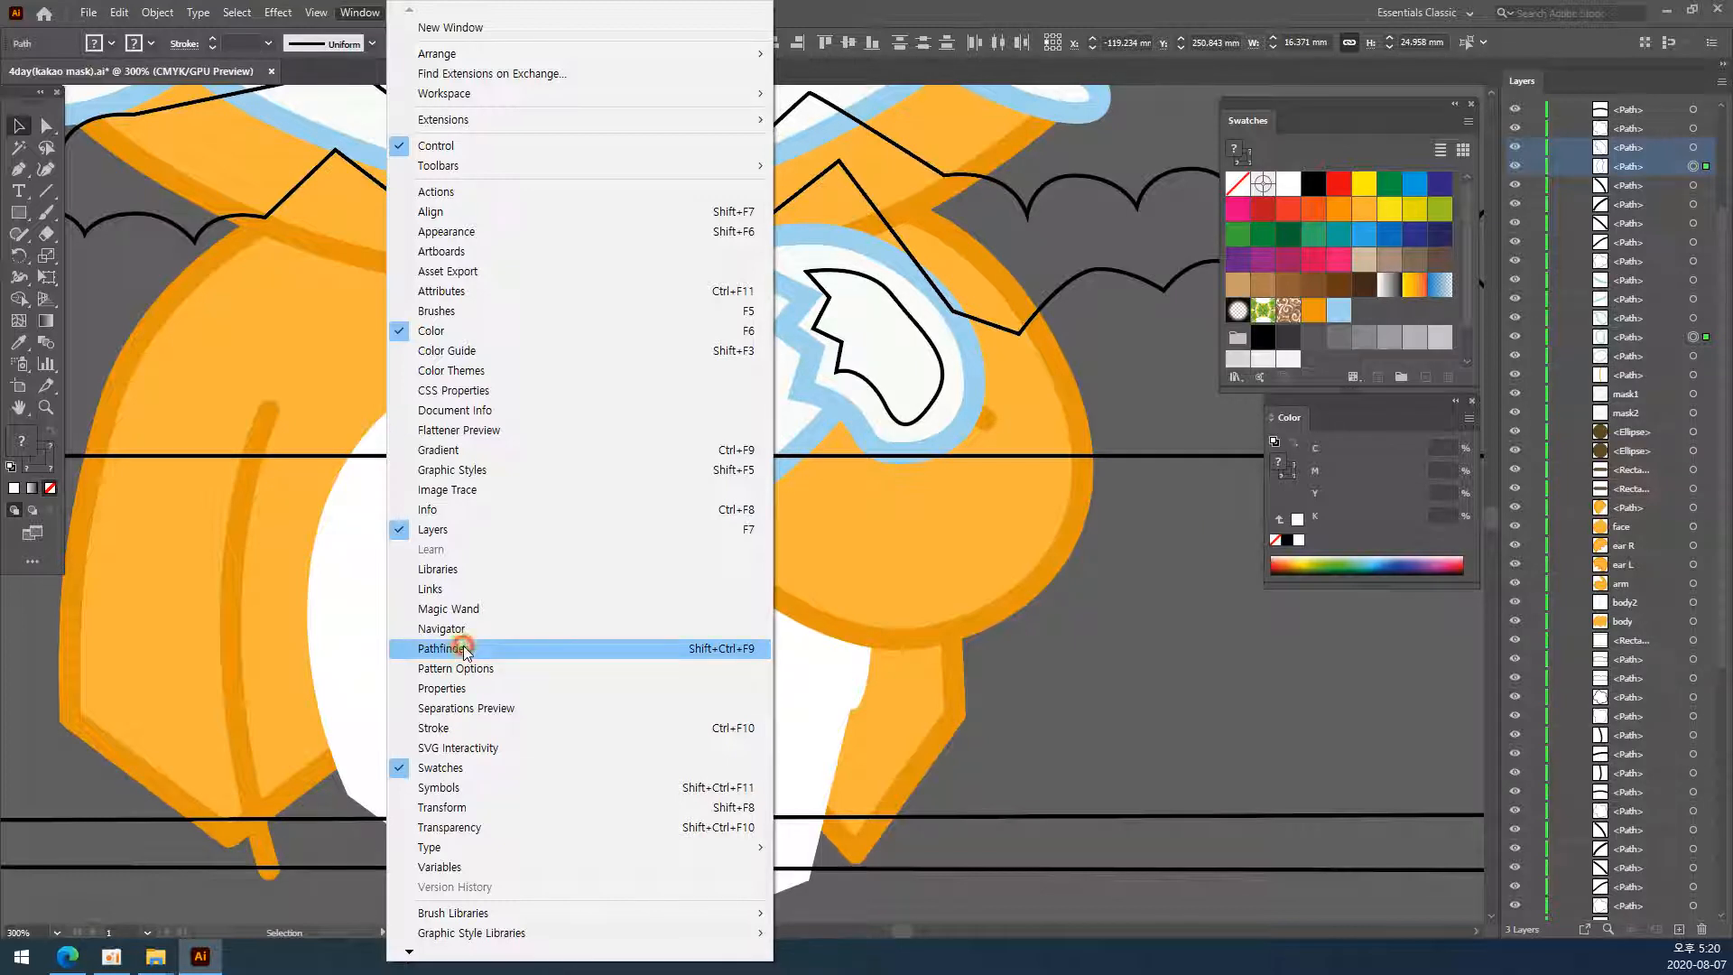
left_click(465, 650)
left_click_drag(1133, 109, 1069, 353)
left_click(1004, 460)
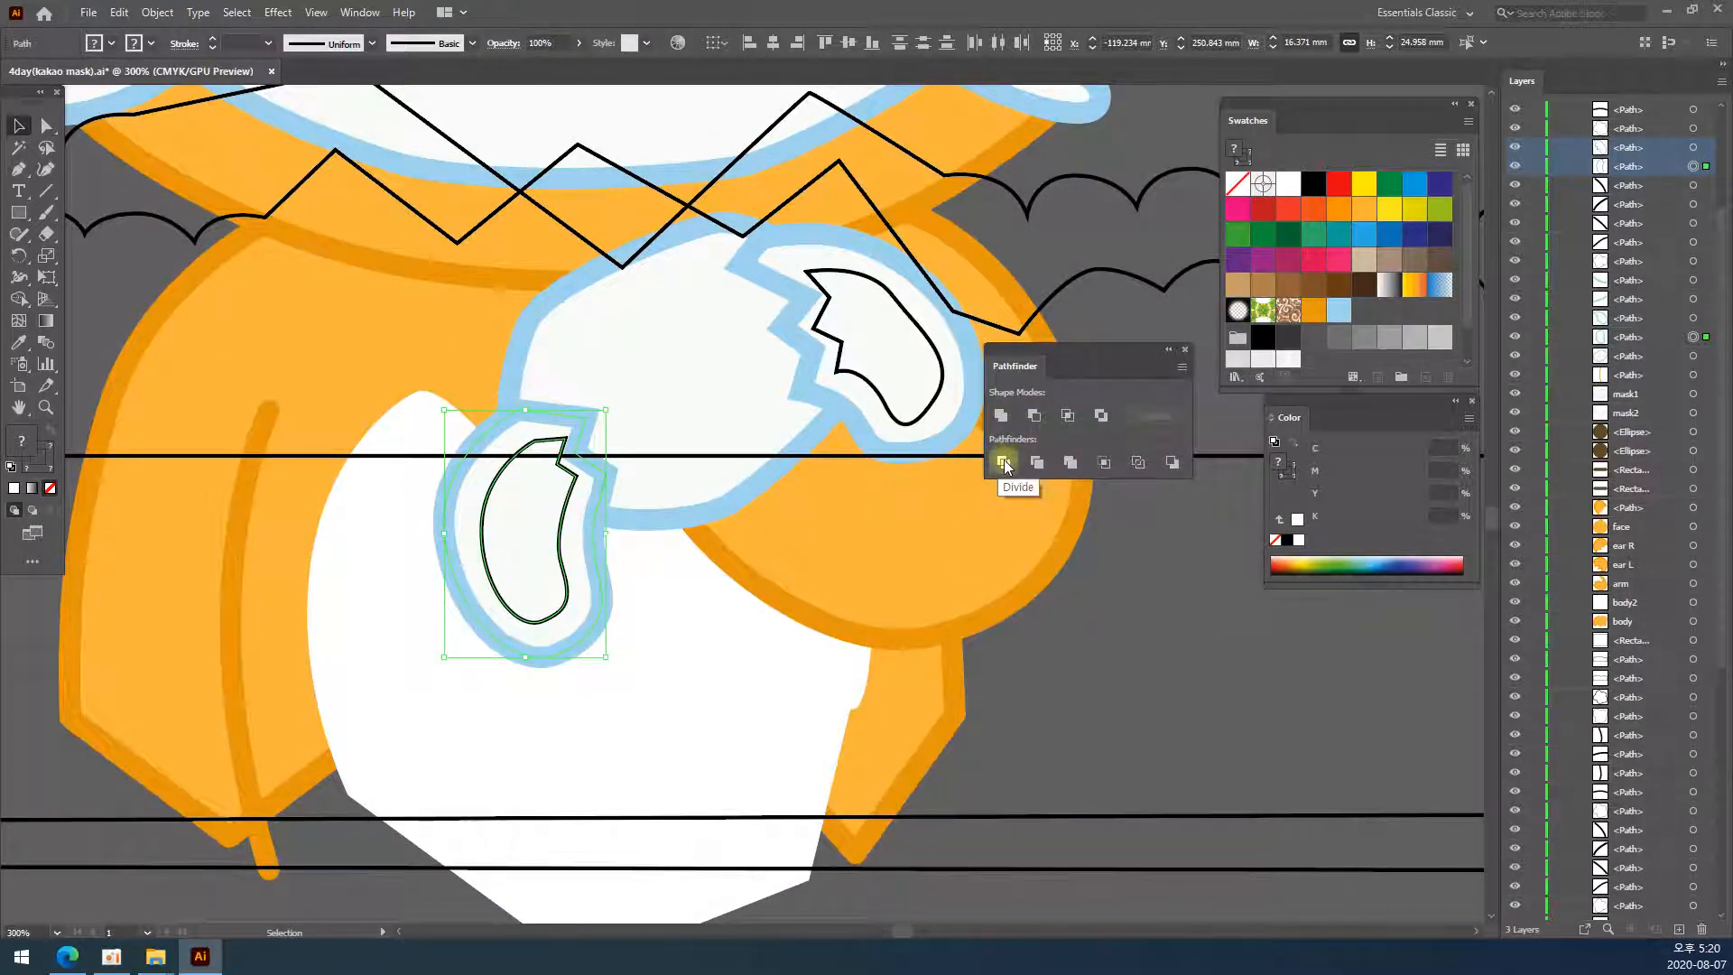
left_click(1004, 462)
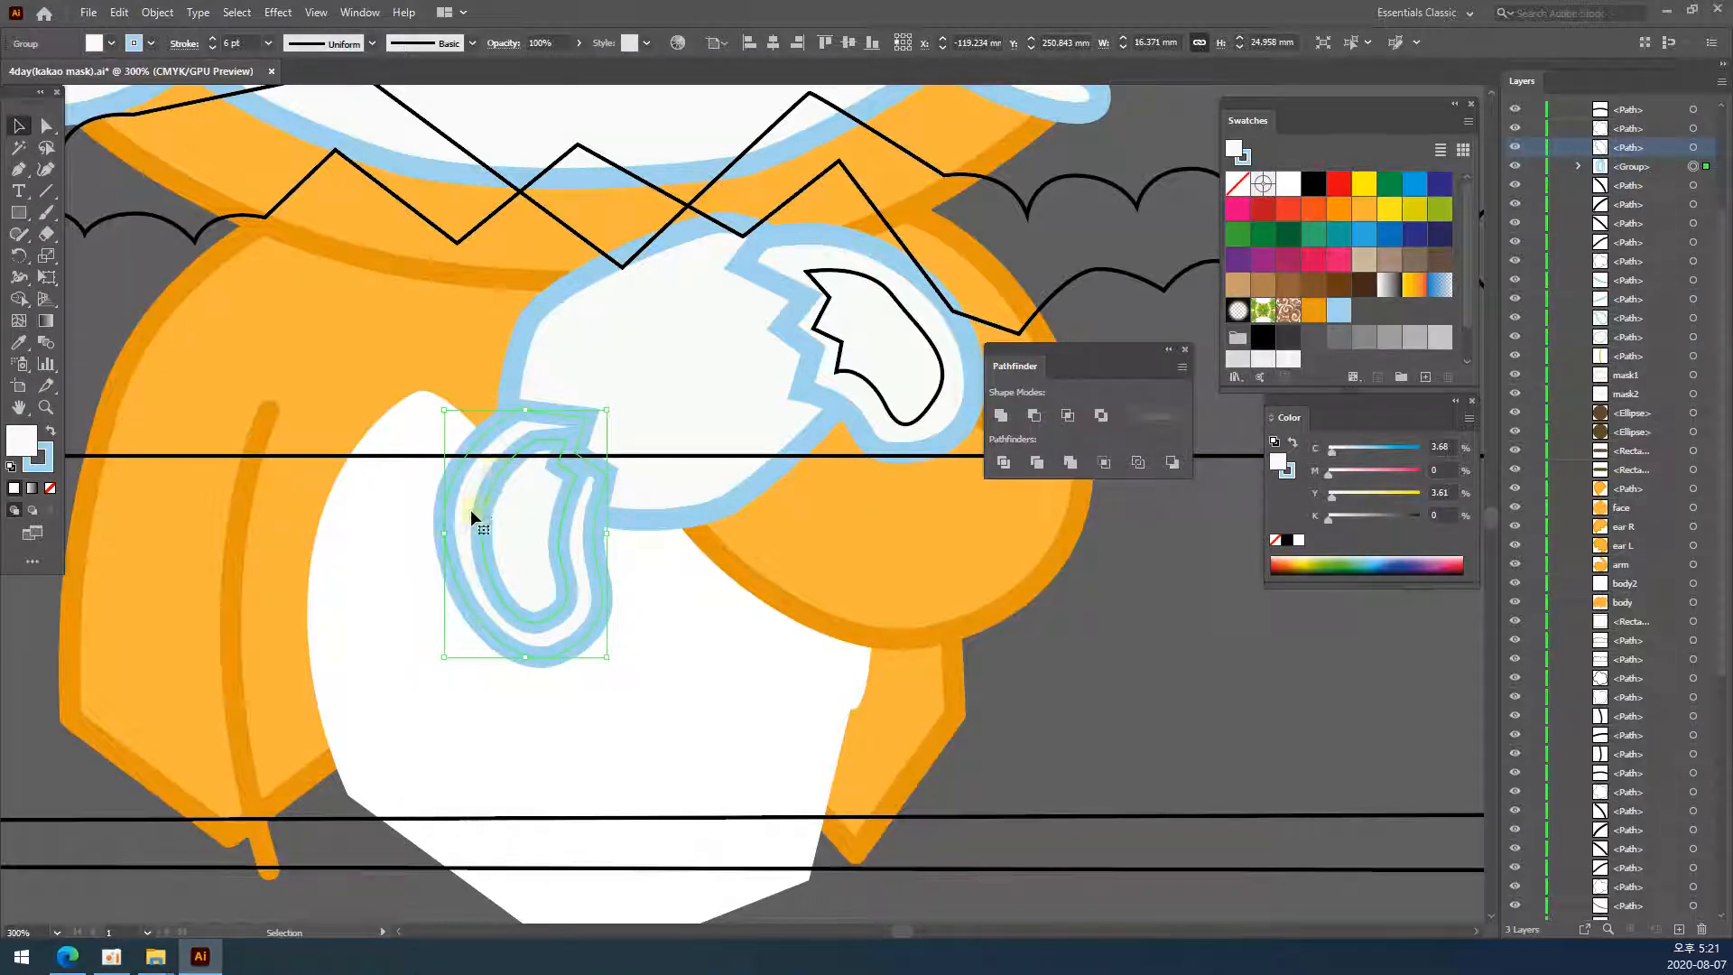
- Delete the divided inner piece of the lower ear loop to open a hole through it
left_click(46, 126)
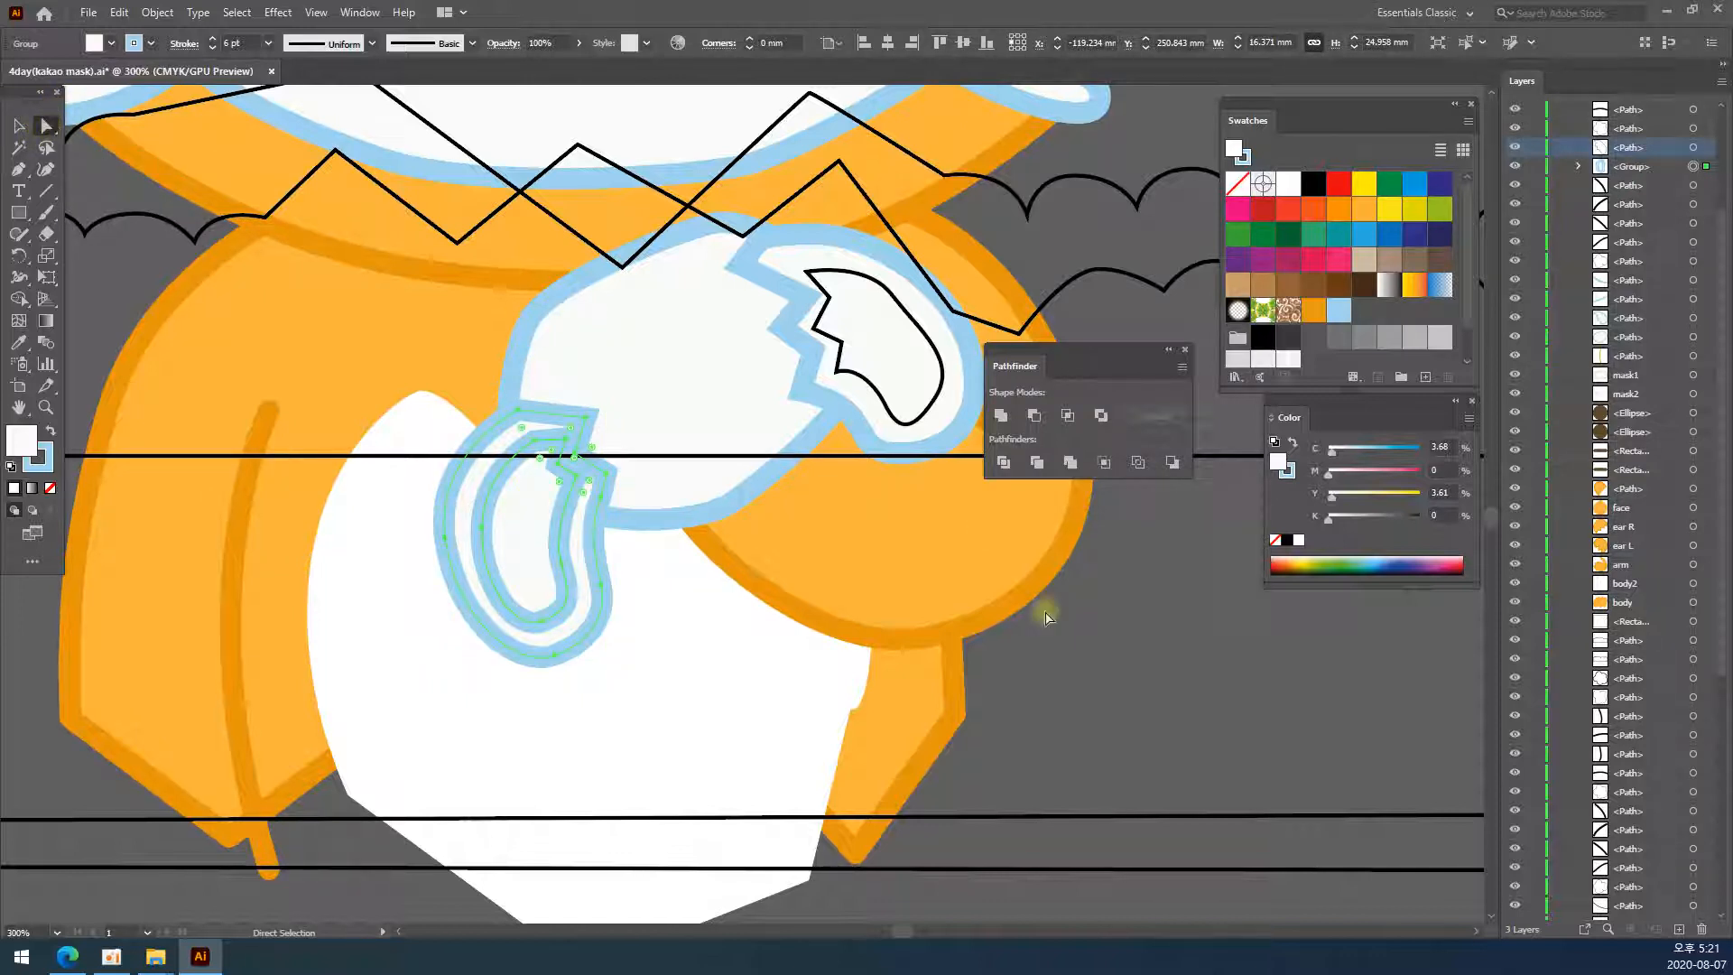
left_click(1116, 712)
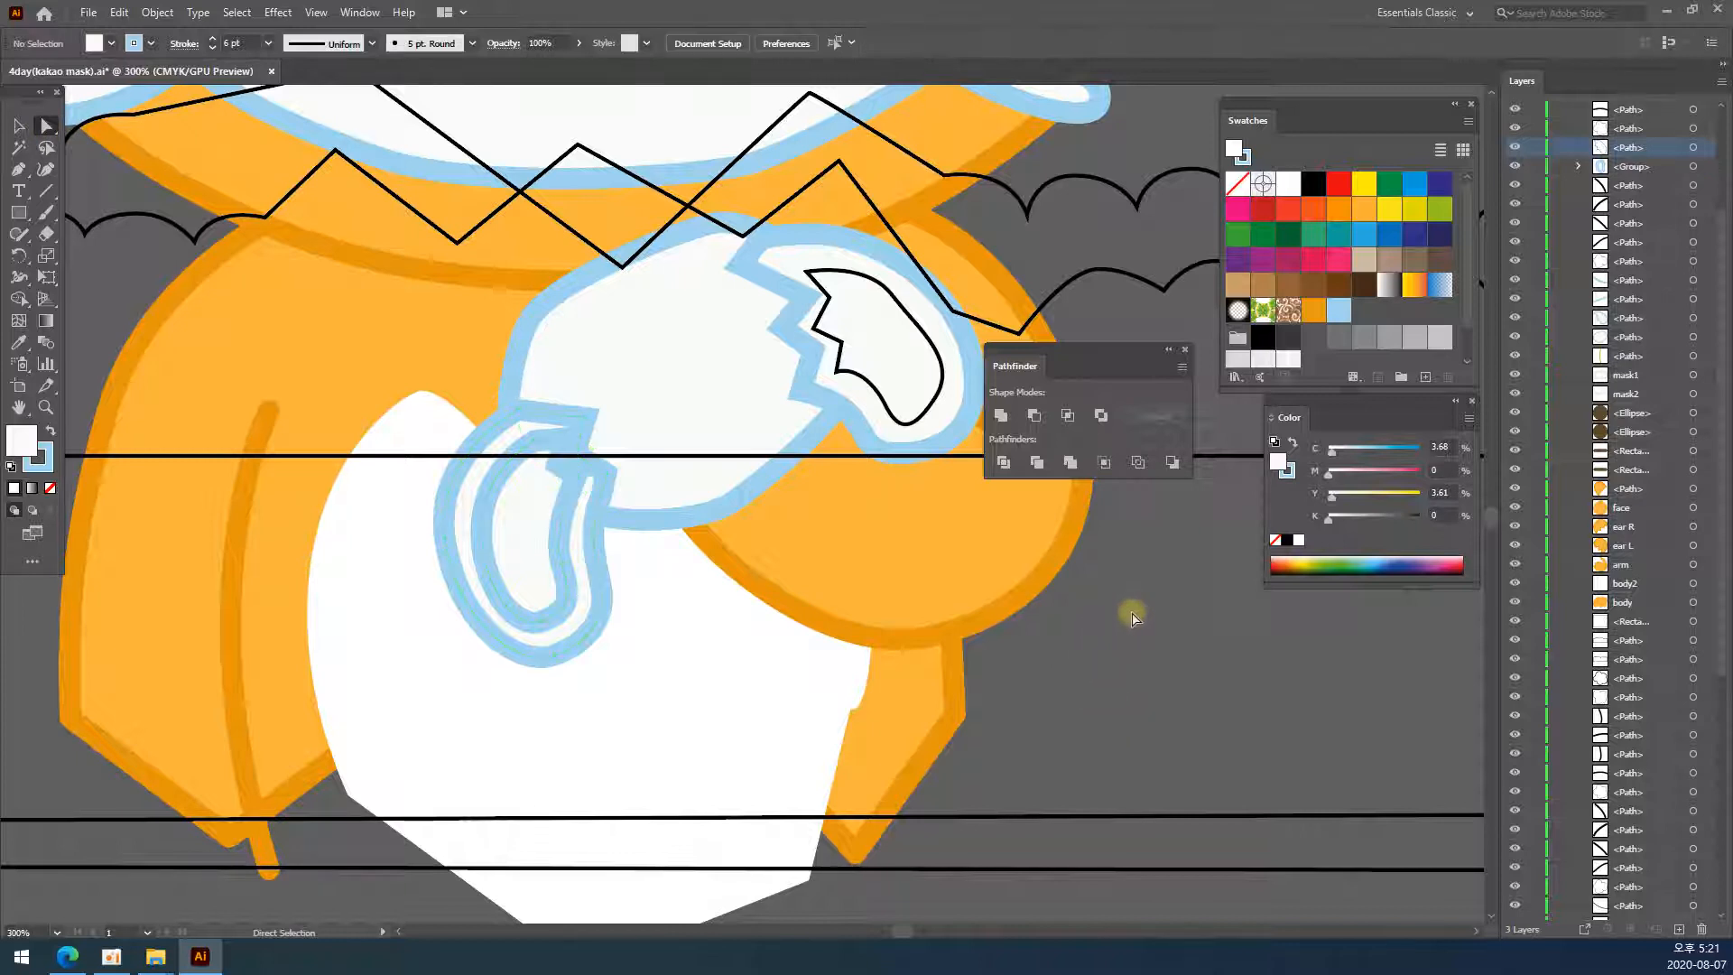
left_click(524, 519)
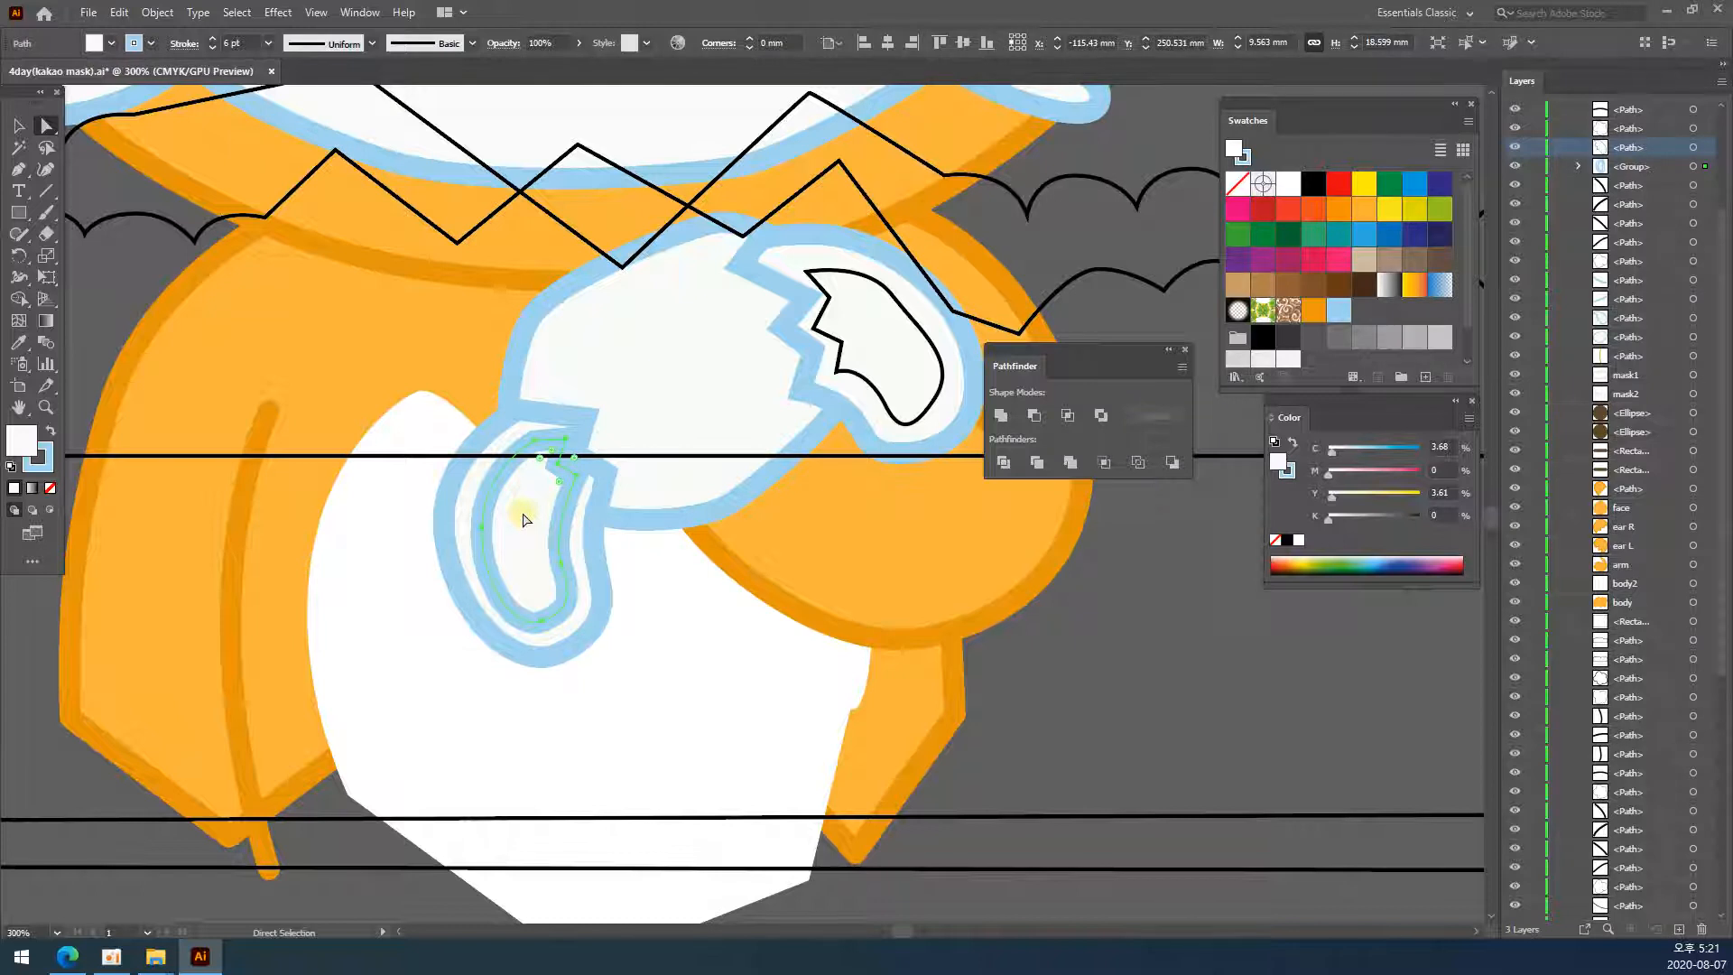
key("Delete")
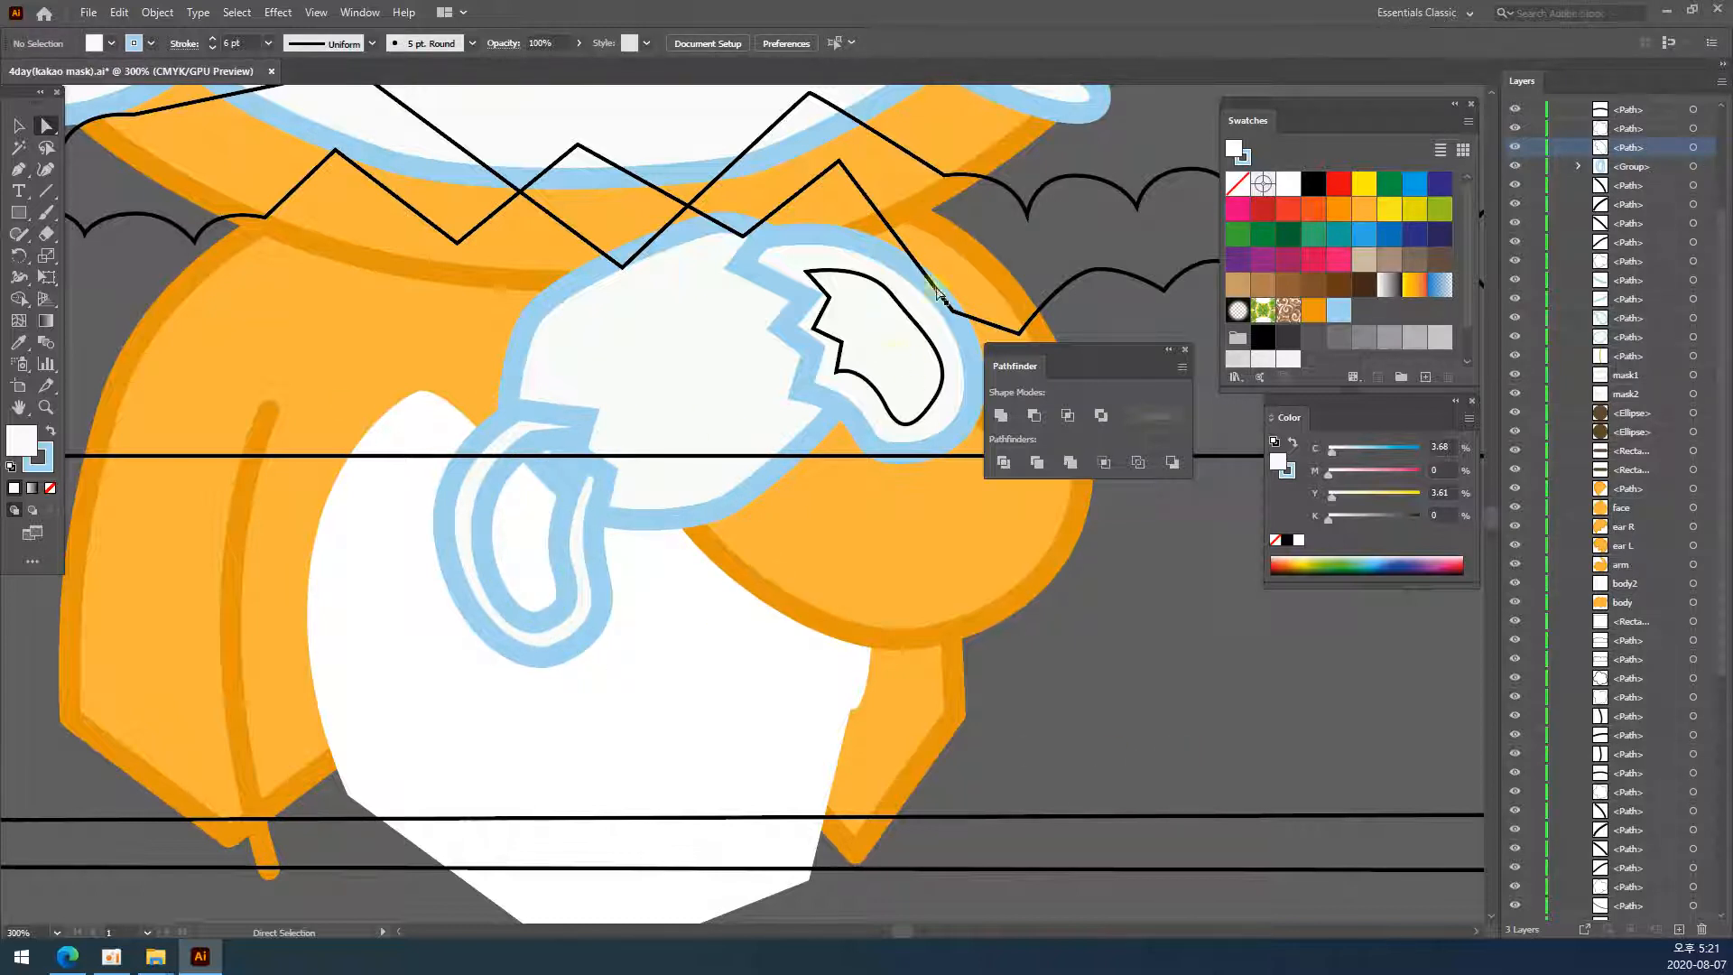
- Split the held mask's upper ear loop along its inner outline with the Pathfinder Divide operation
left_click(19, 126)
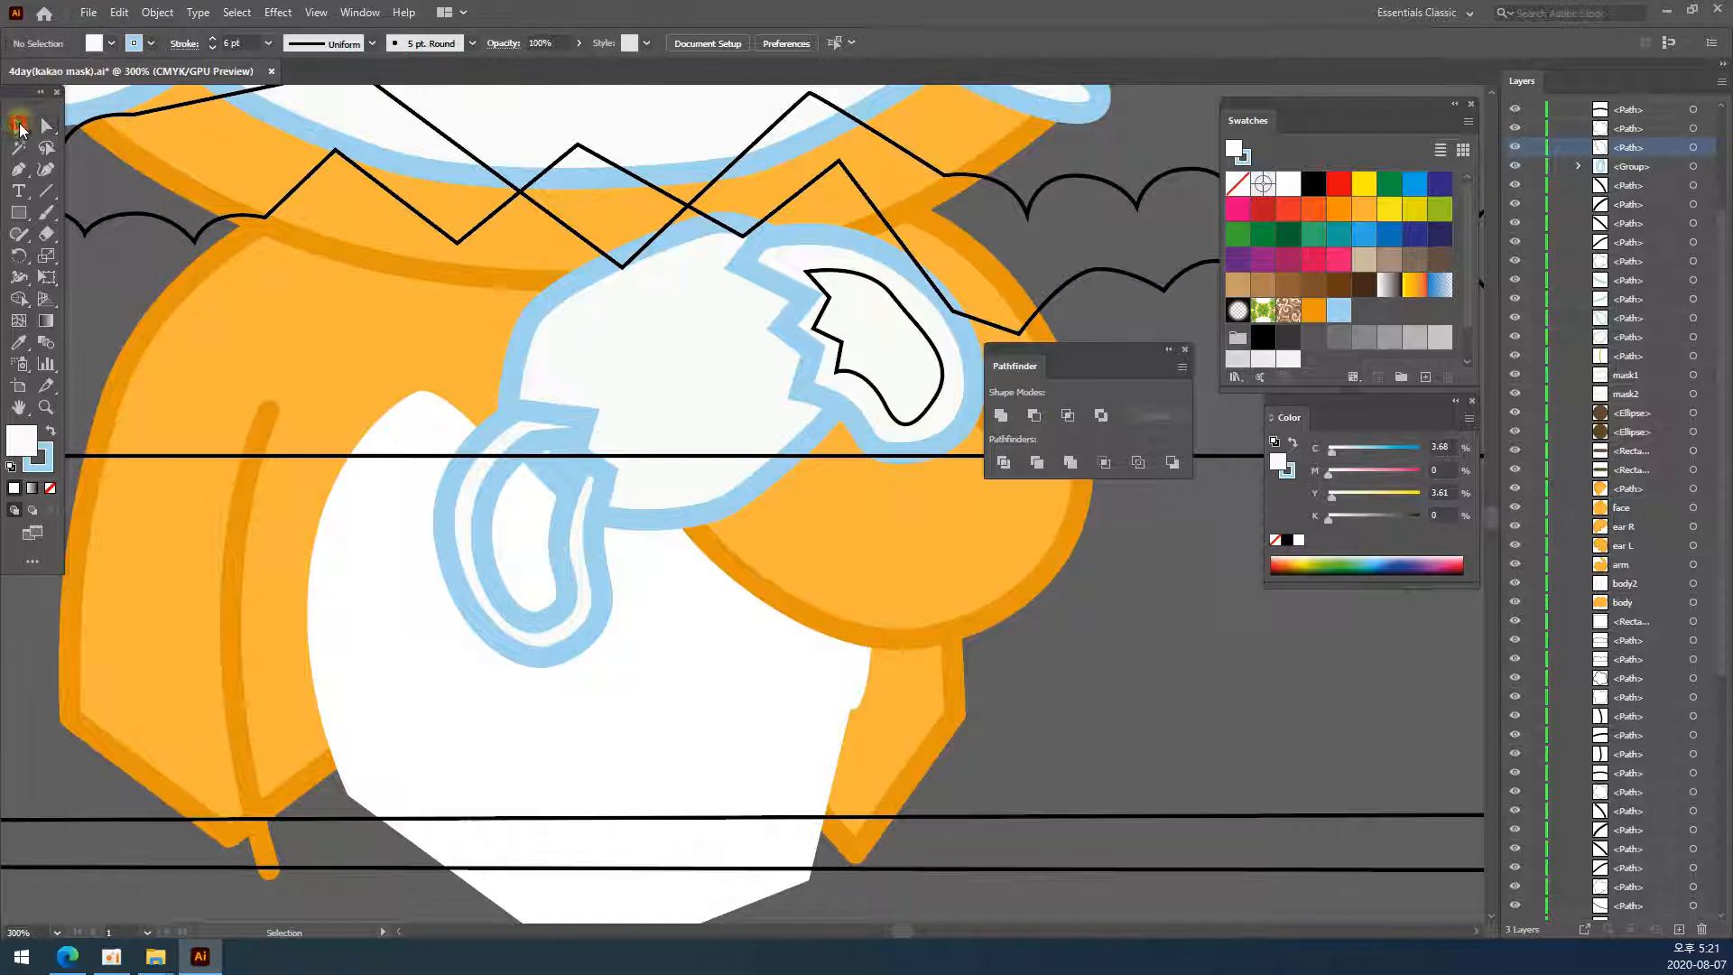
left_click(844, 244)
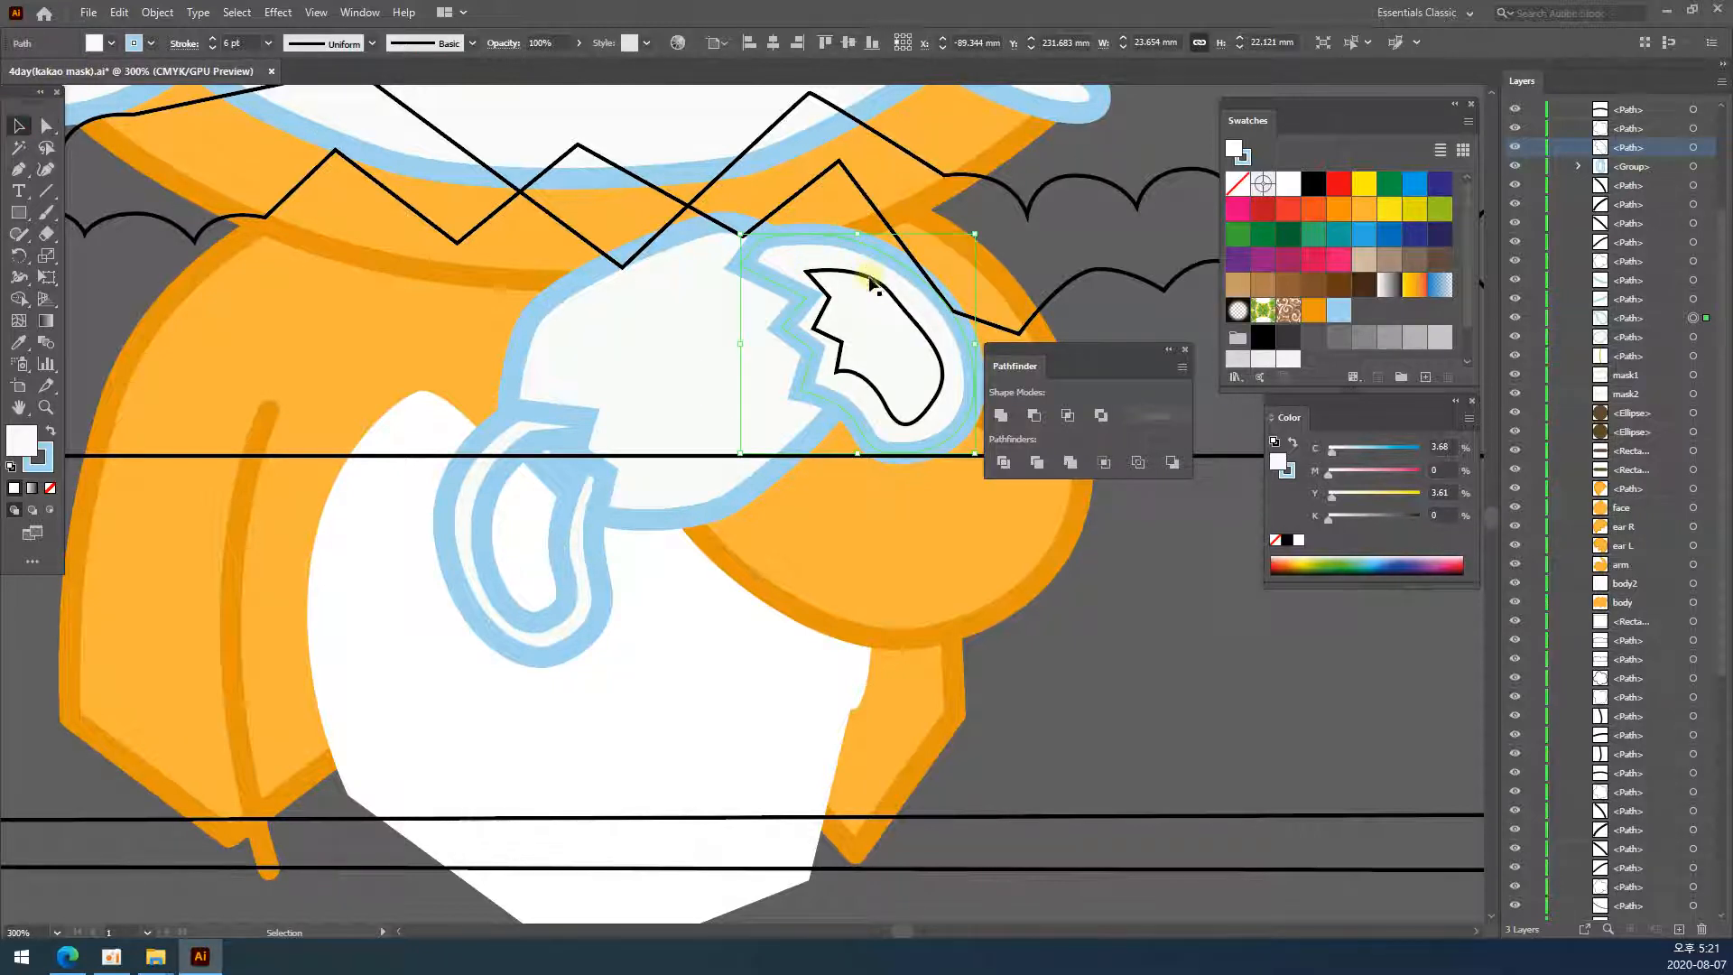
left_click(871, 284, "shift")
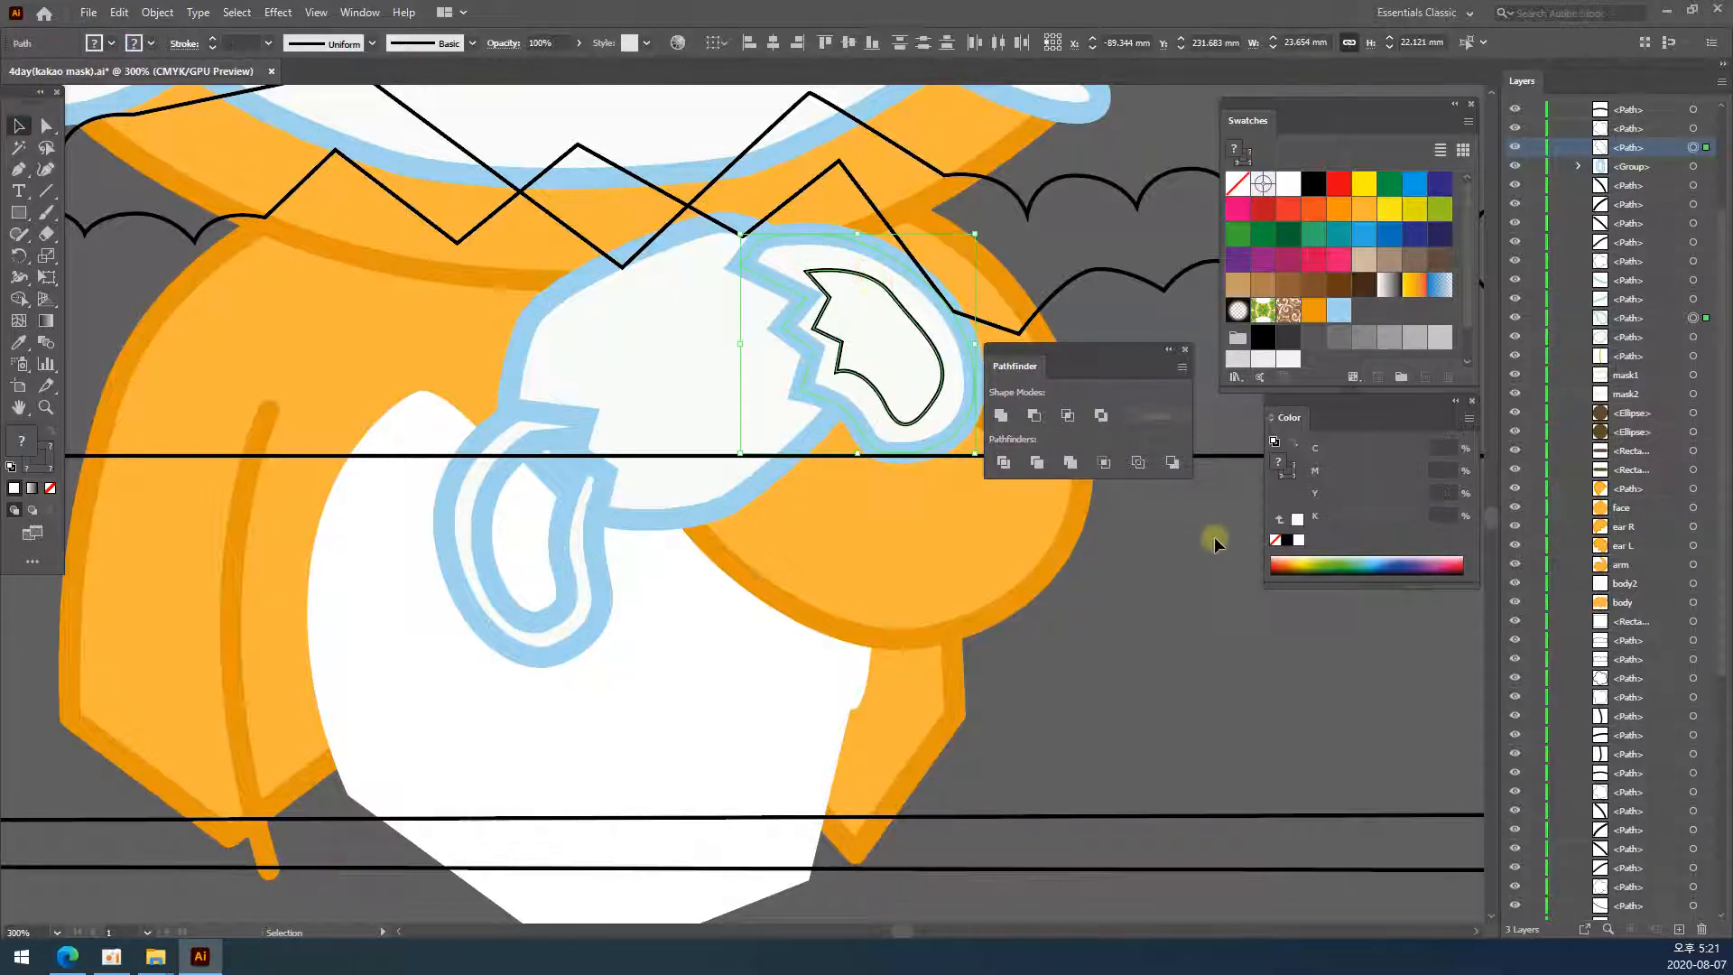
left_click(1007, 463)
left_click(1152, 663)
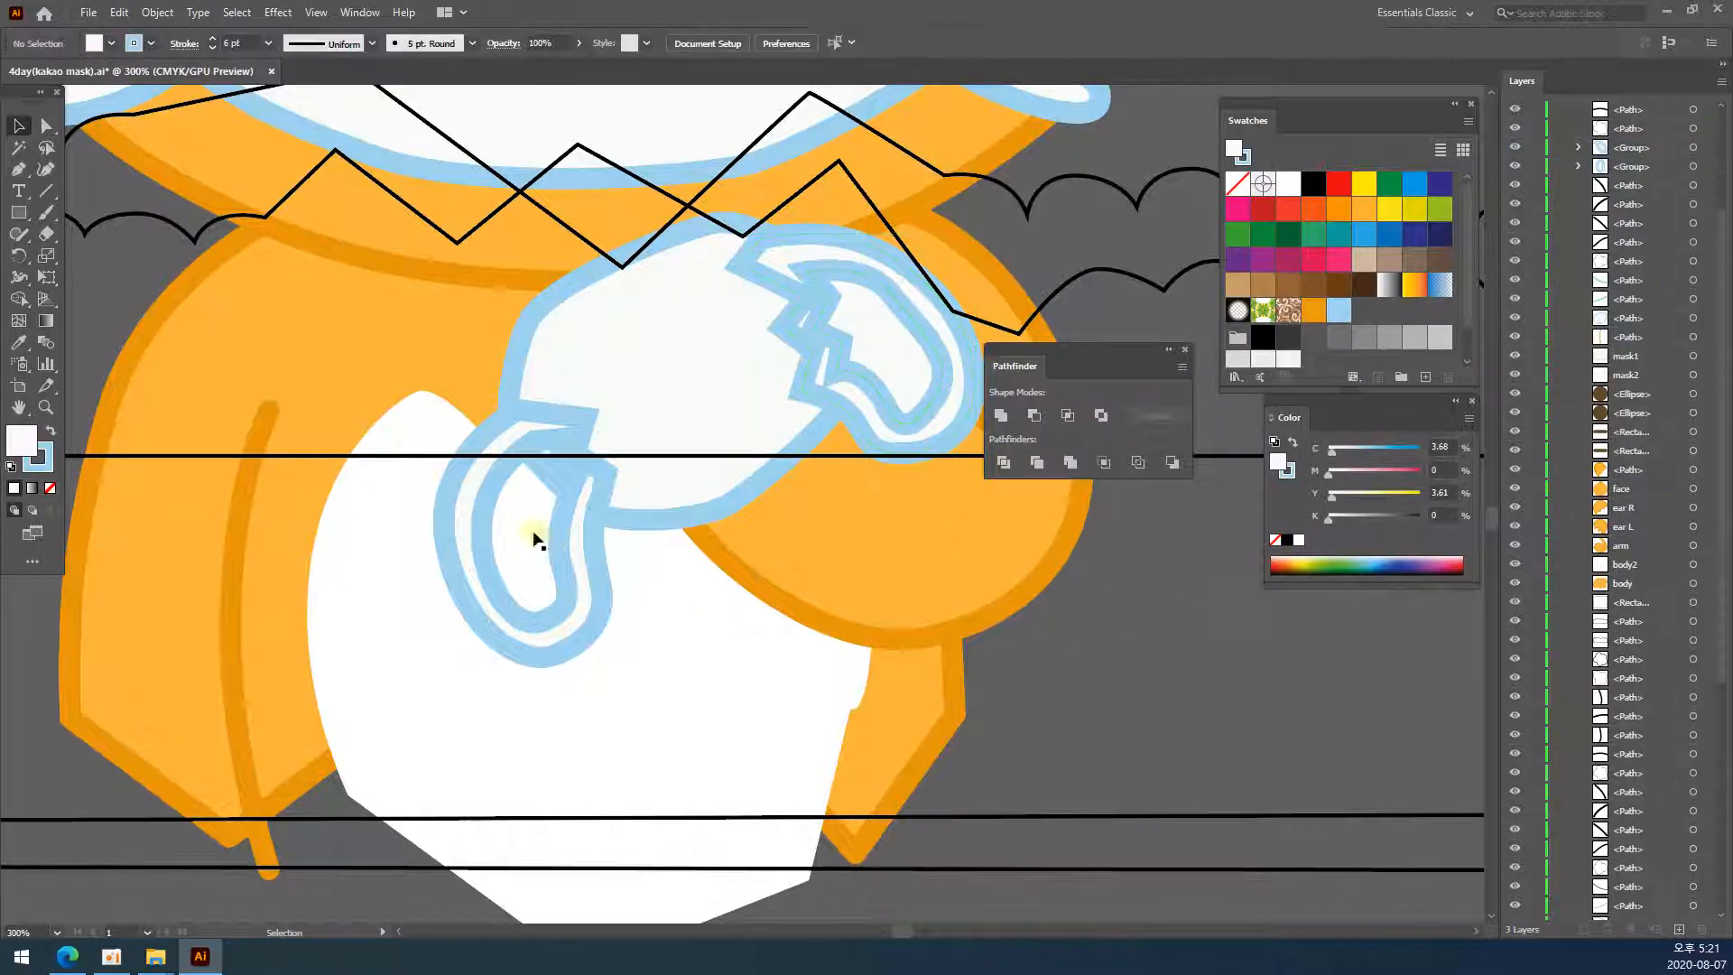
- Delete the divided inner piece of the upper ear loop to open a hole through it, and move the Pathfinder controls off the artwork
left_click(48, 128)
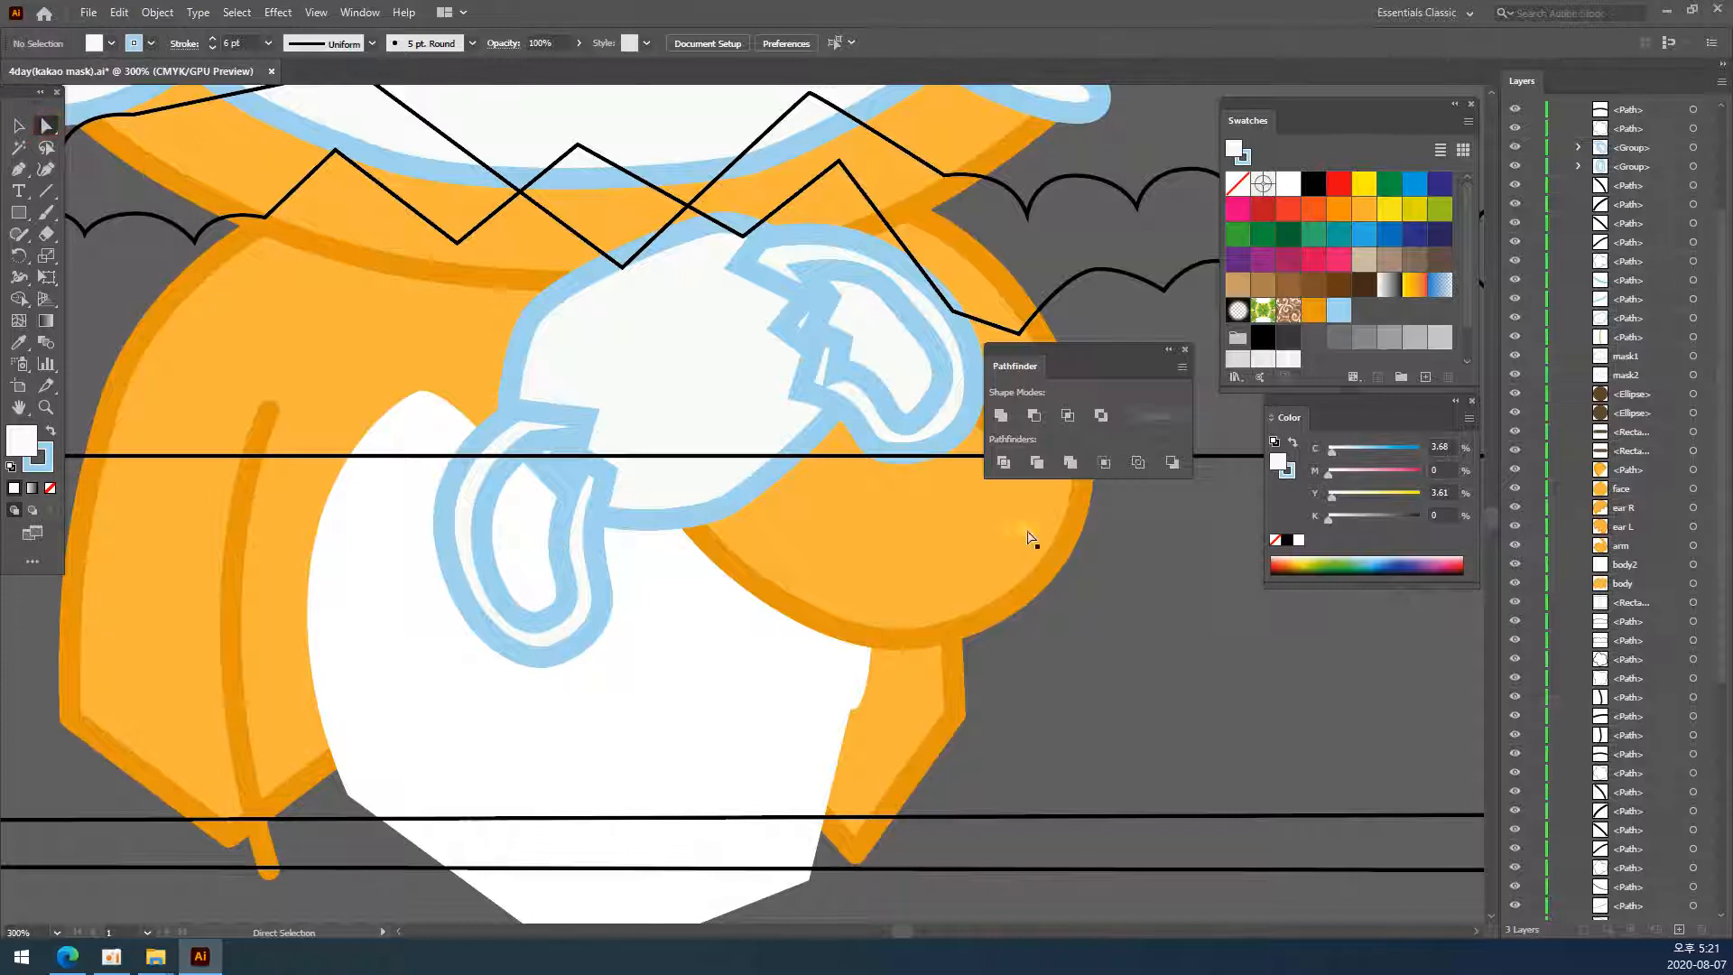
left_click(896, 361)
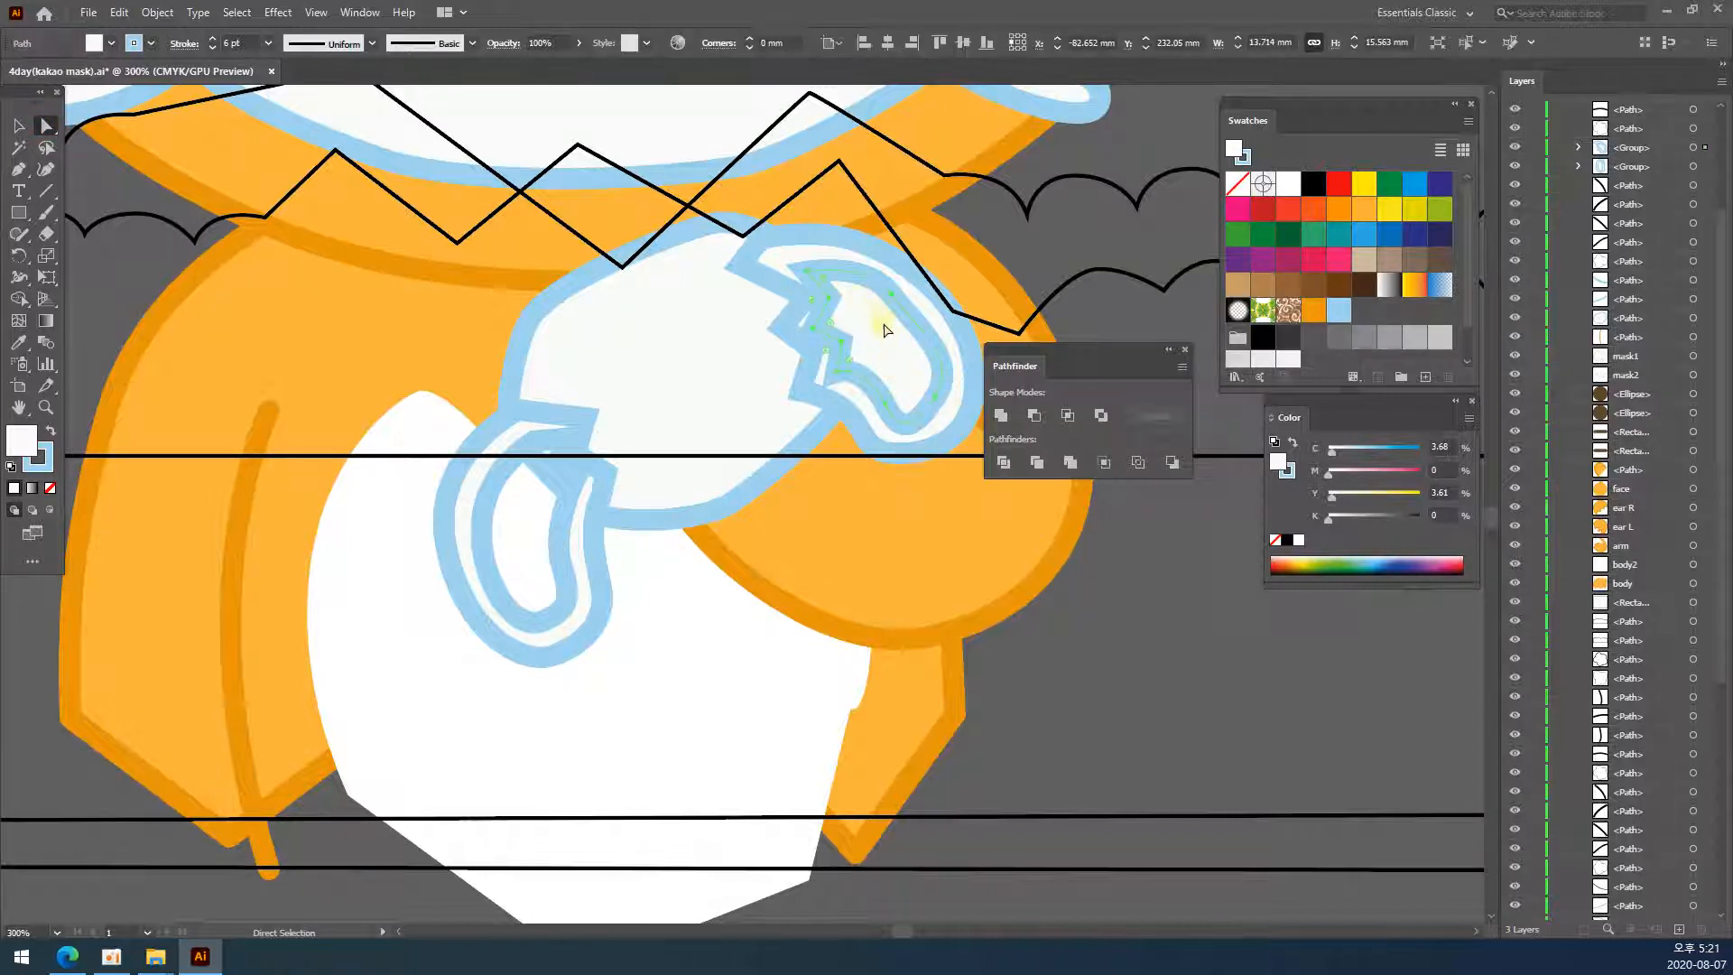
key("Delete")
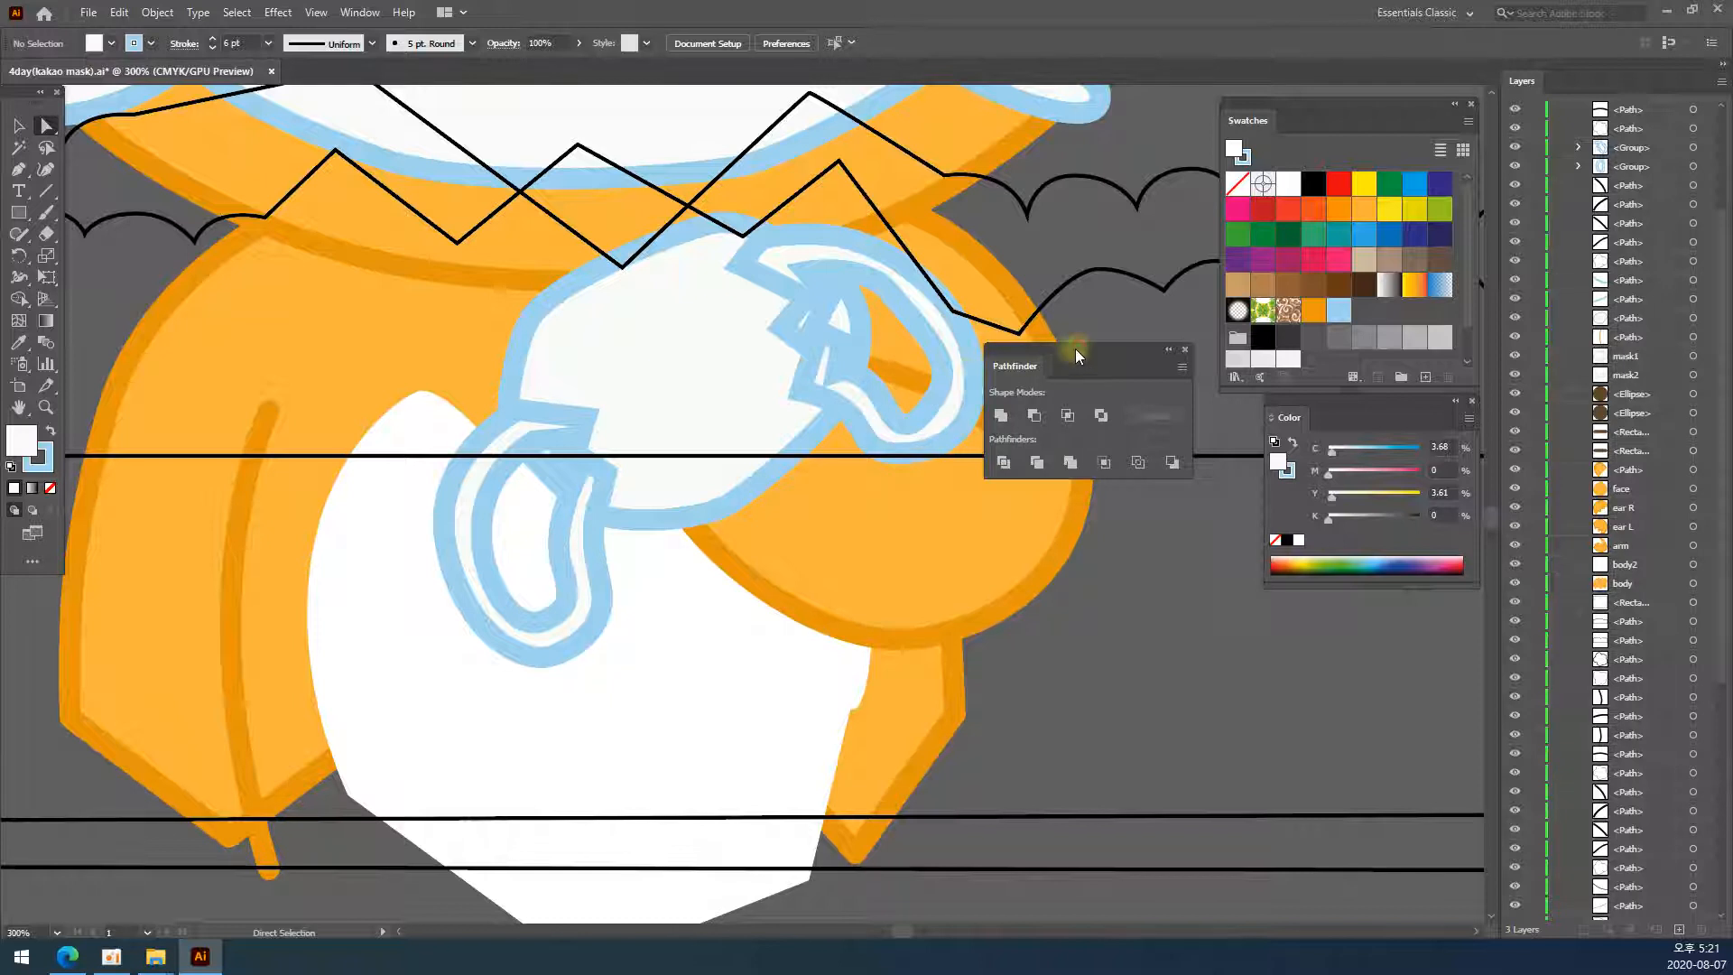
left_click_drag(1076, 350, 1205, 617)
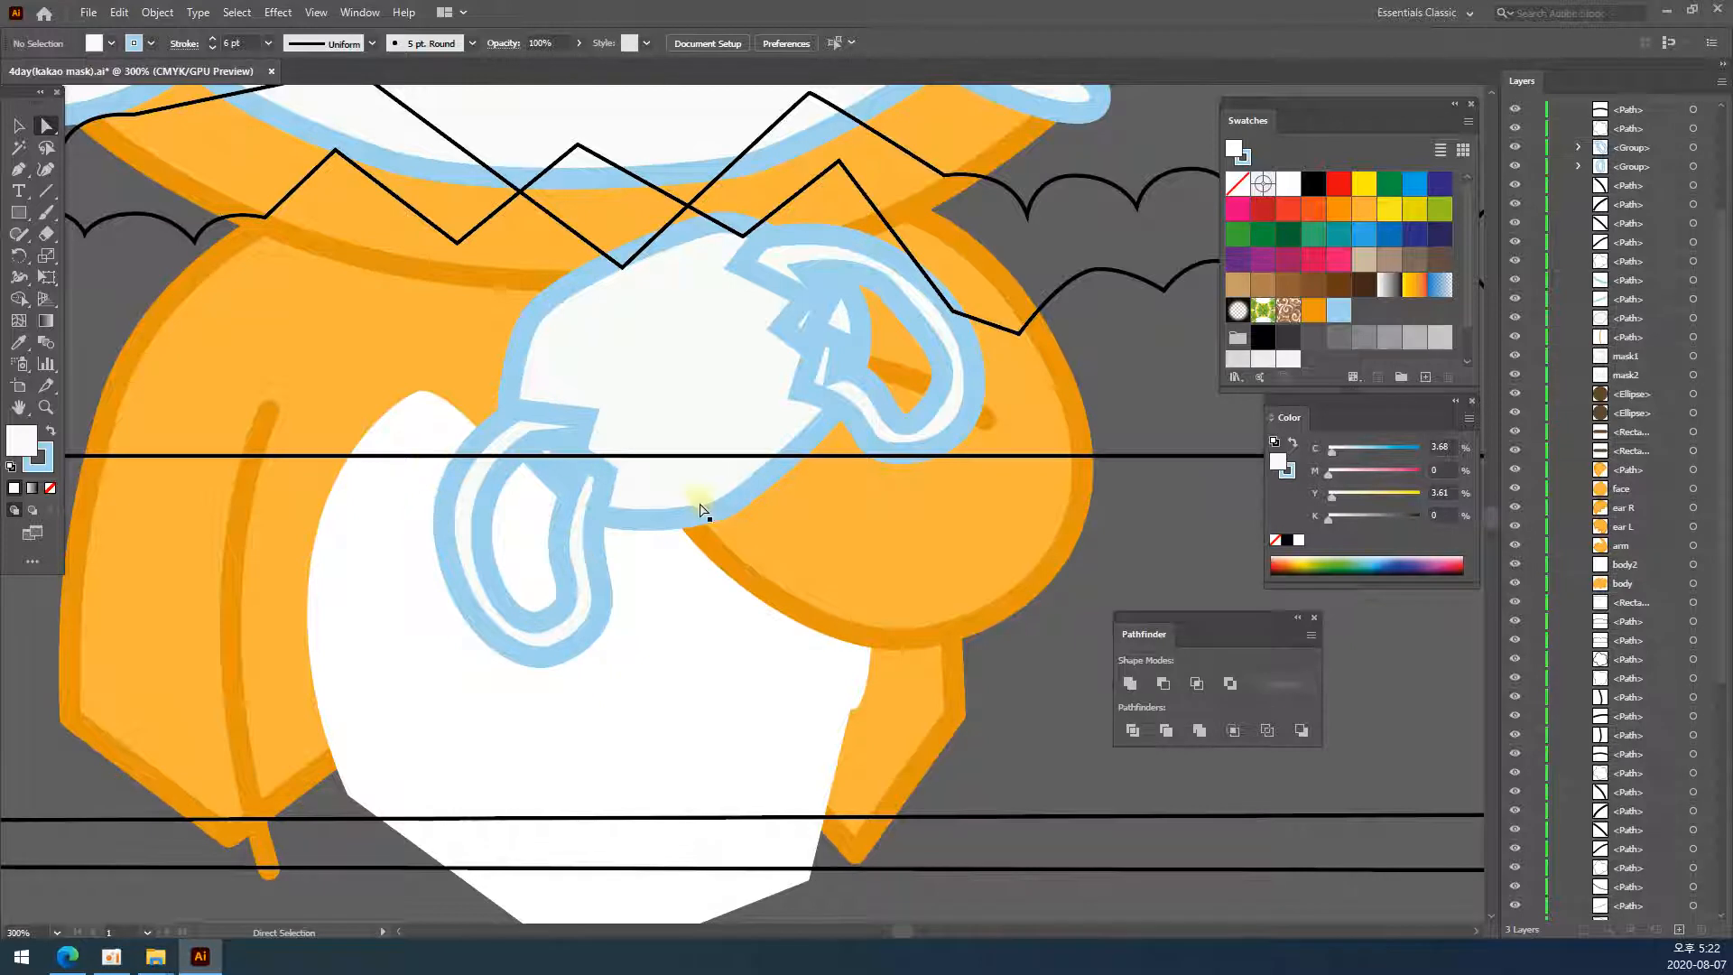
- Move both ear-loop groups directly below the held mask's body path in the stacking order
left_click(18, 126)
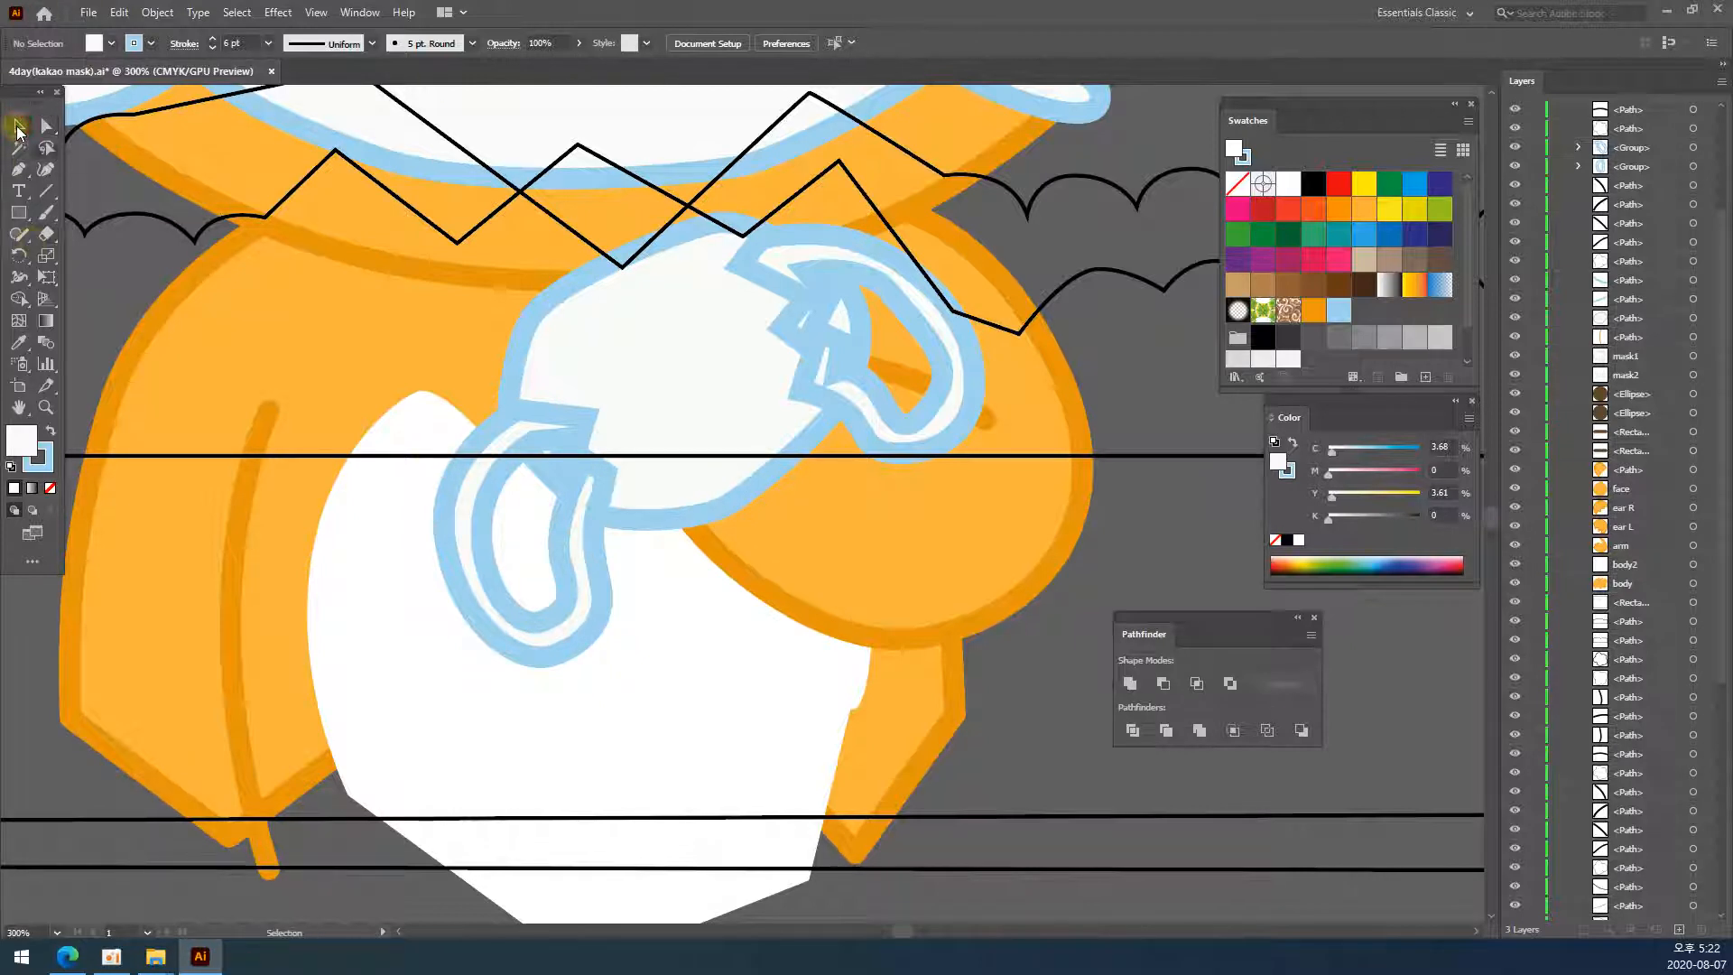
left_click(574, 614)
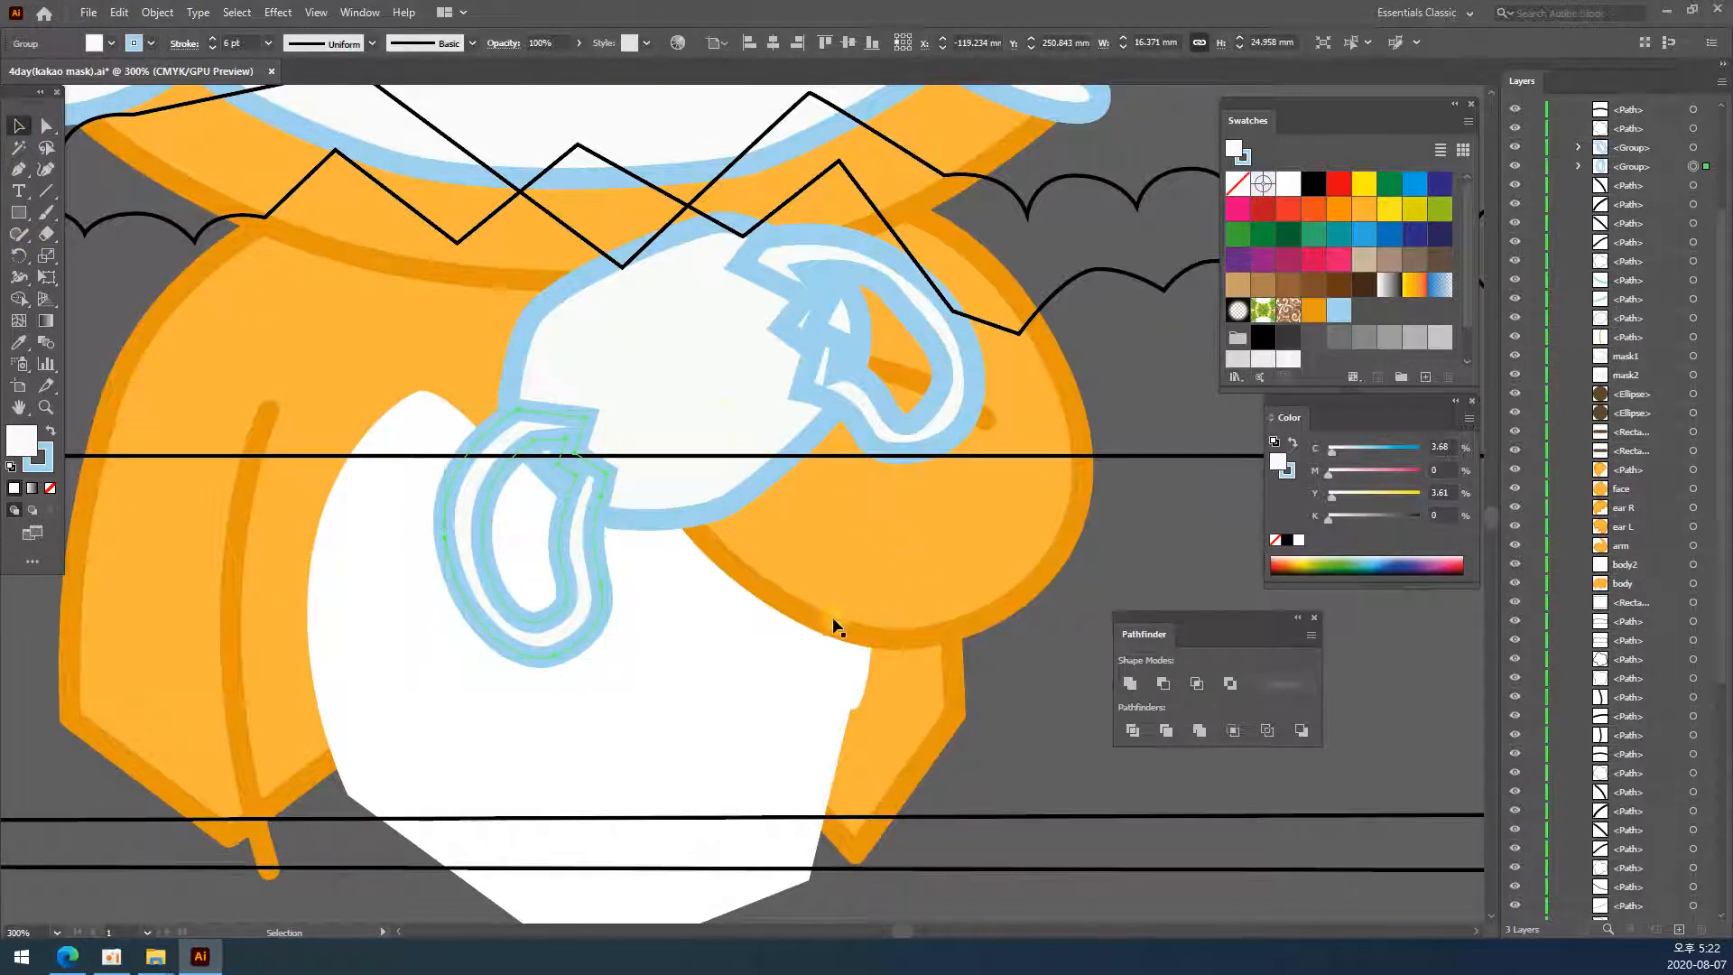
key("space")
left_click_drag(836, 614, 764, 616)
left_click(1628, 148)
left_click(1630, 163)
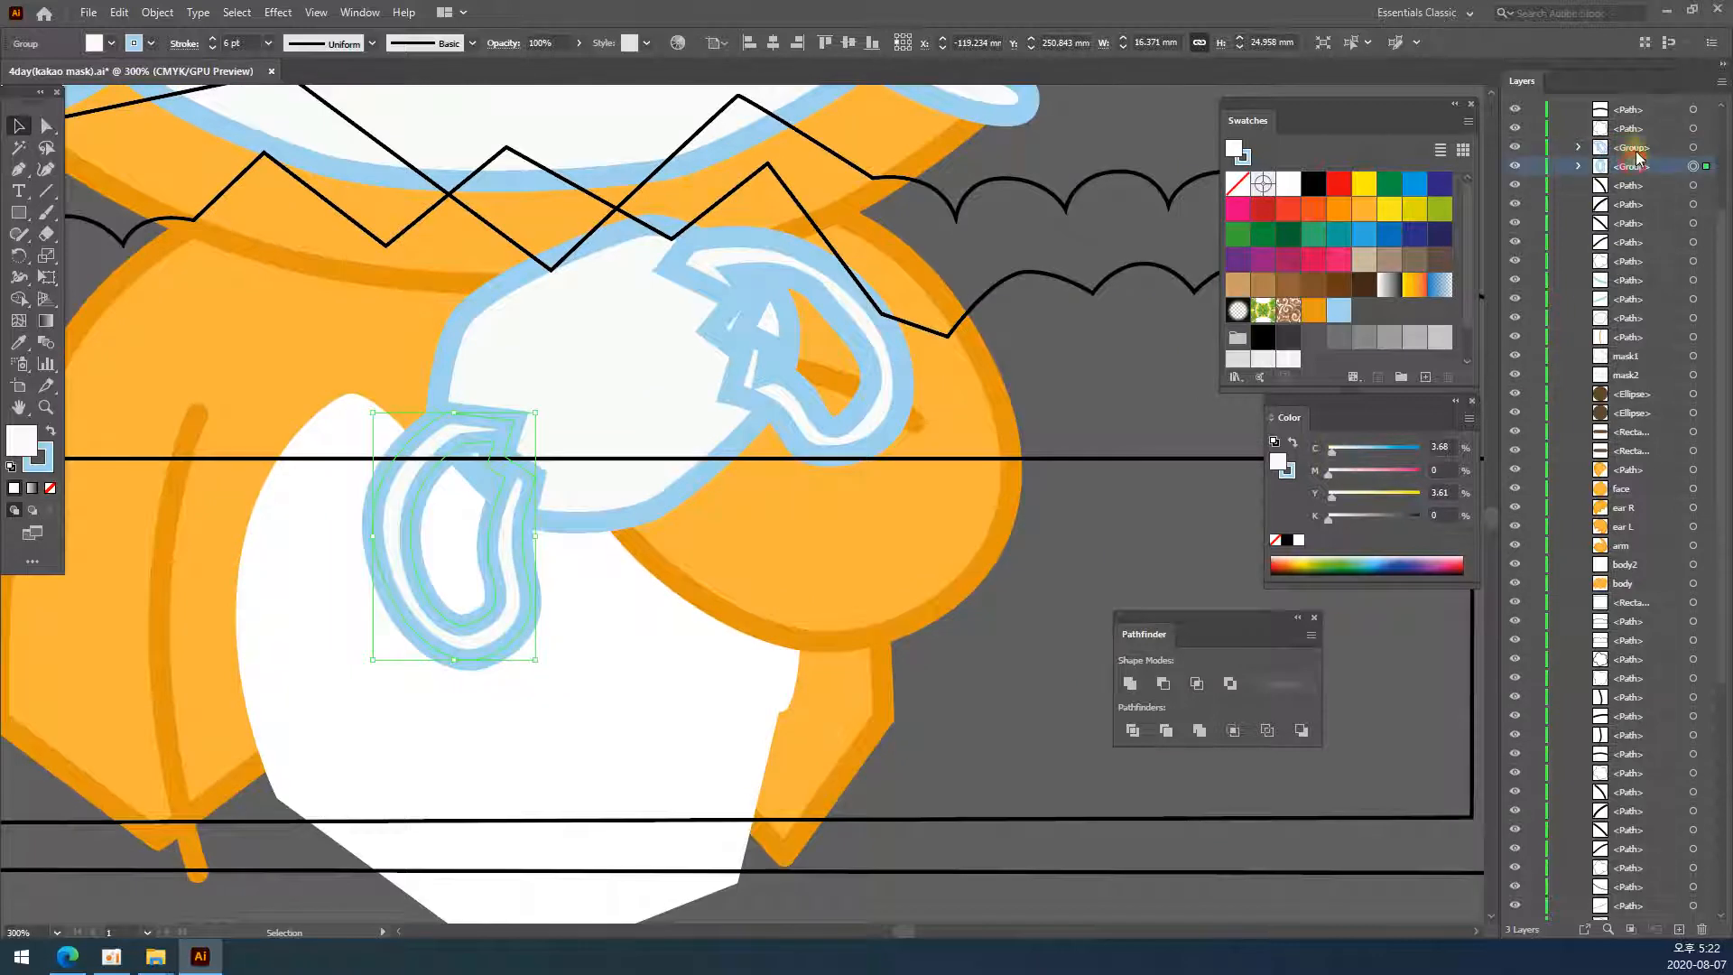
left_click(1633, 148)
left_click(1636, 164)
left_click(1636, 148)
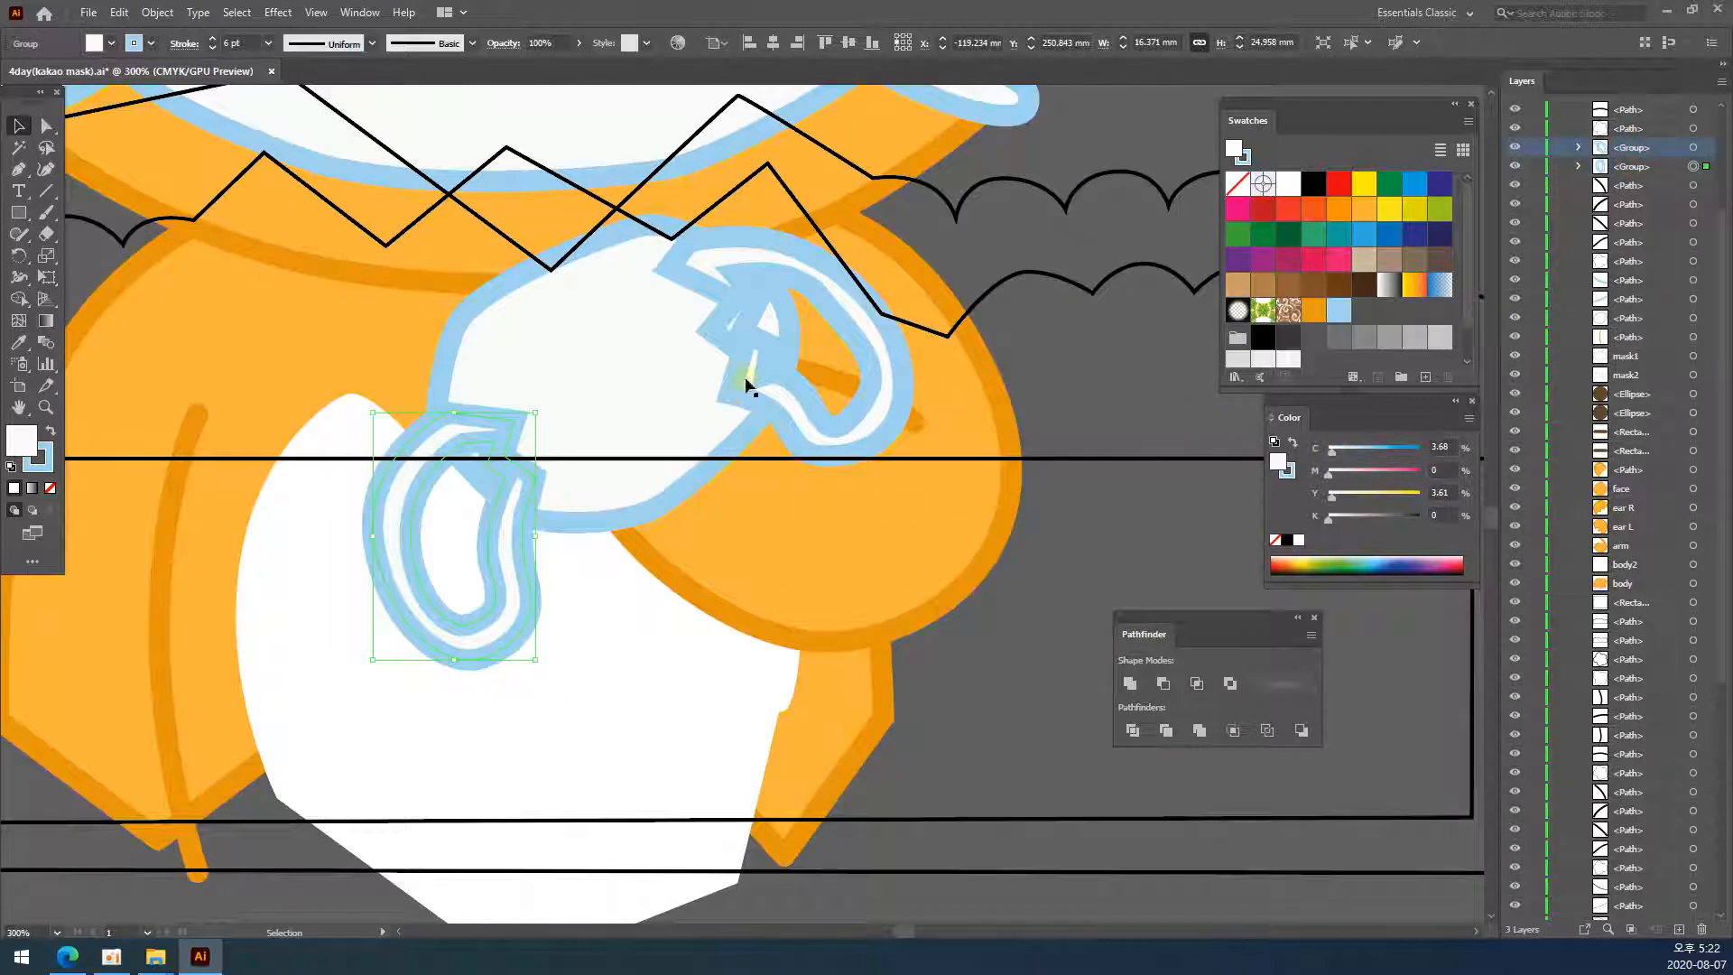
left_click(653, 379)
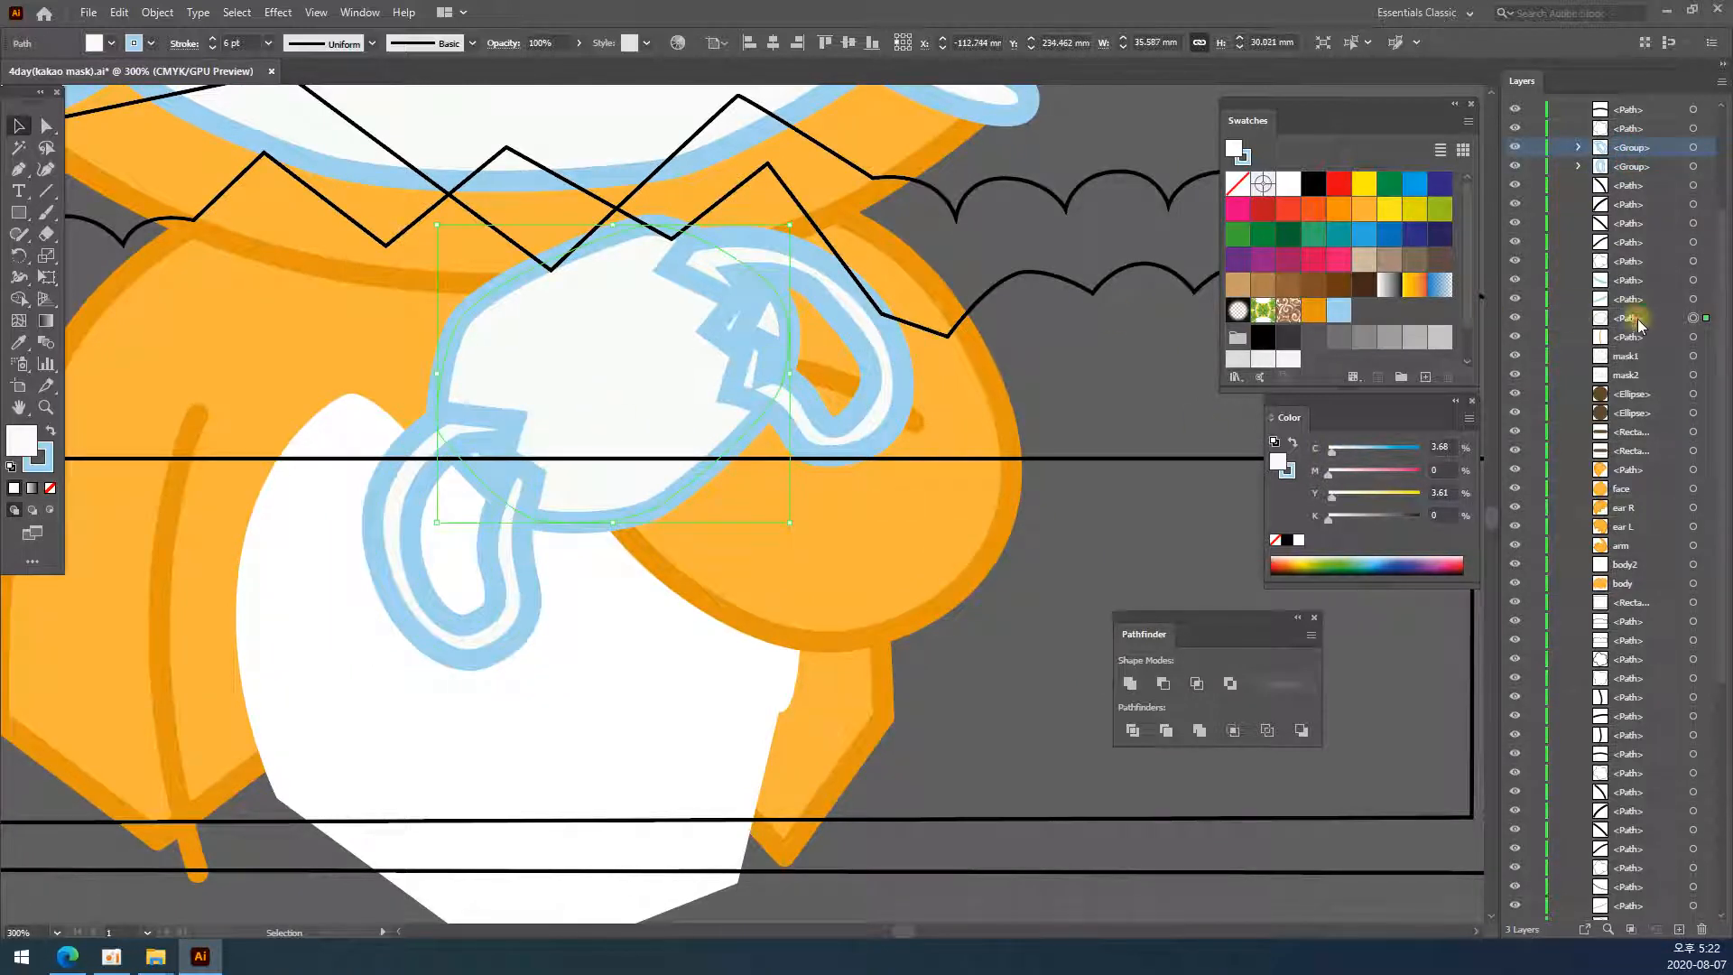
left_click(1693, 318)
left_click(1657, 154)
left_click(1636, 168, "shift")
mouse_move(1636, 169)
left_mouse_down()
mouse_move(1638, 336)
mouse_move(1644, 312)
left_mouse_up()
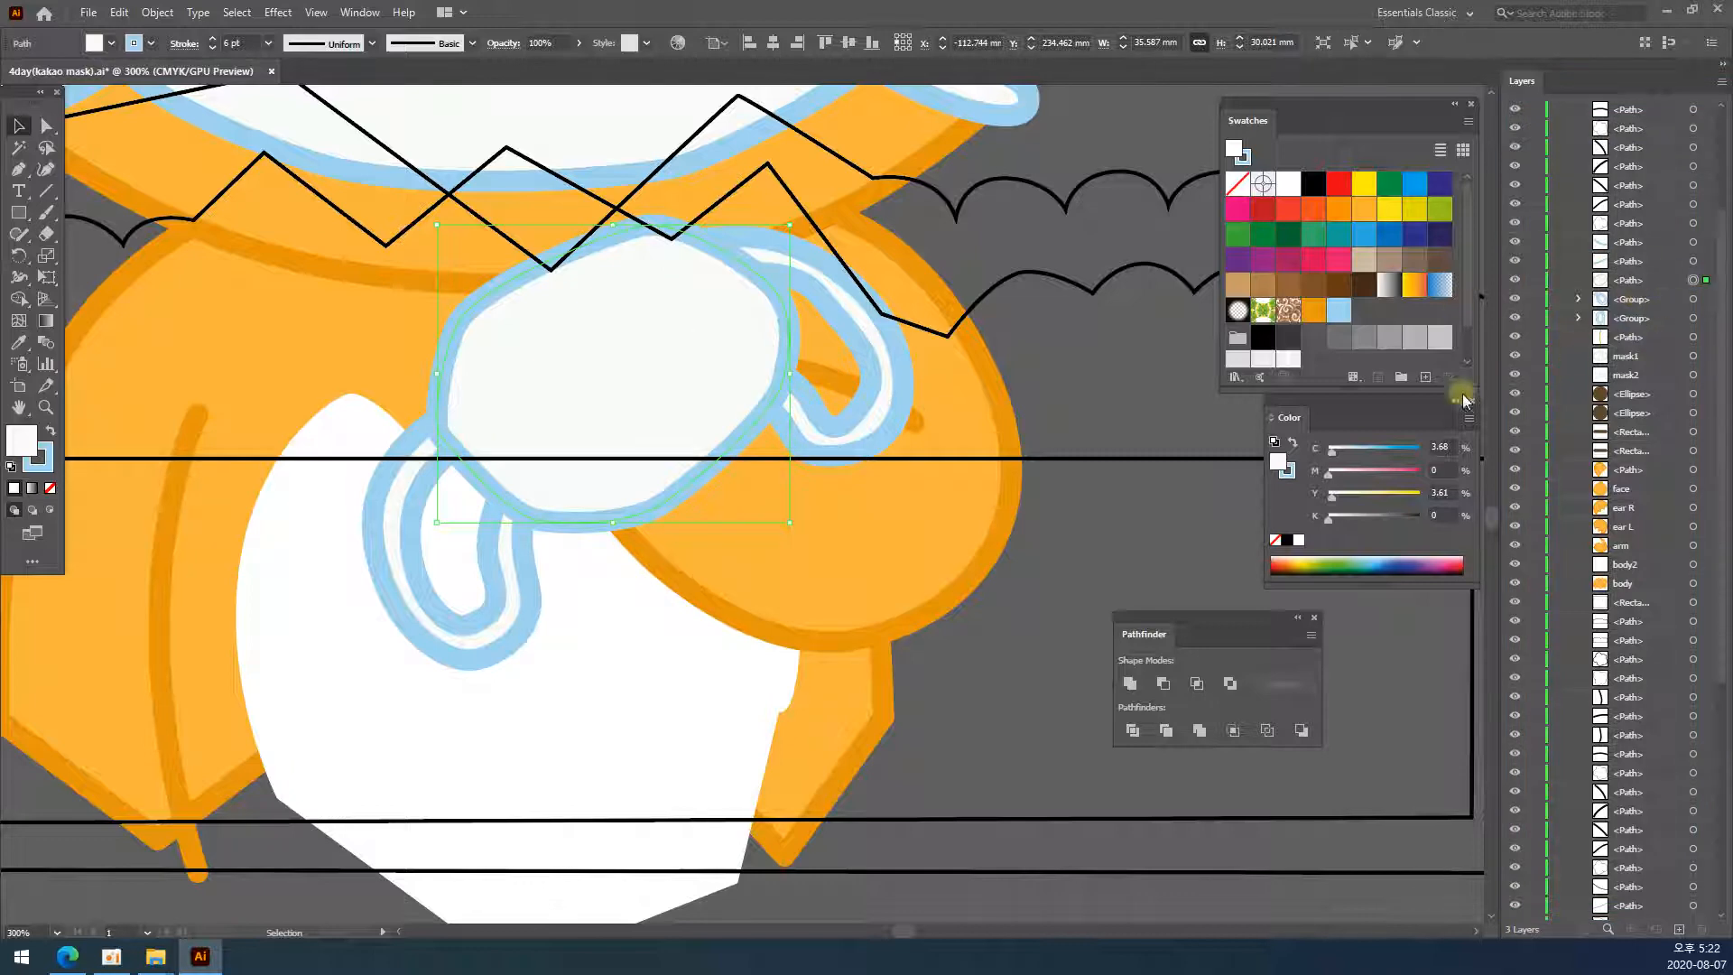
left_click(1017, 742)
- Compare the whole coloured bear with the reference picture, including its background and small cloud shapes
key("z")
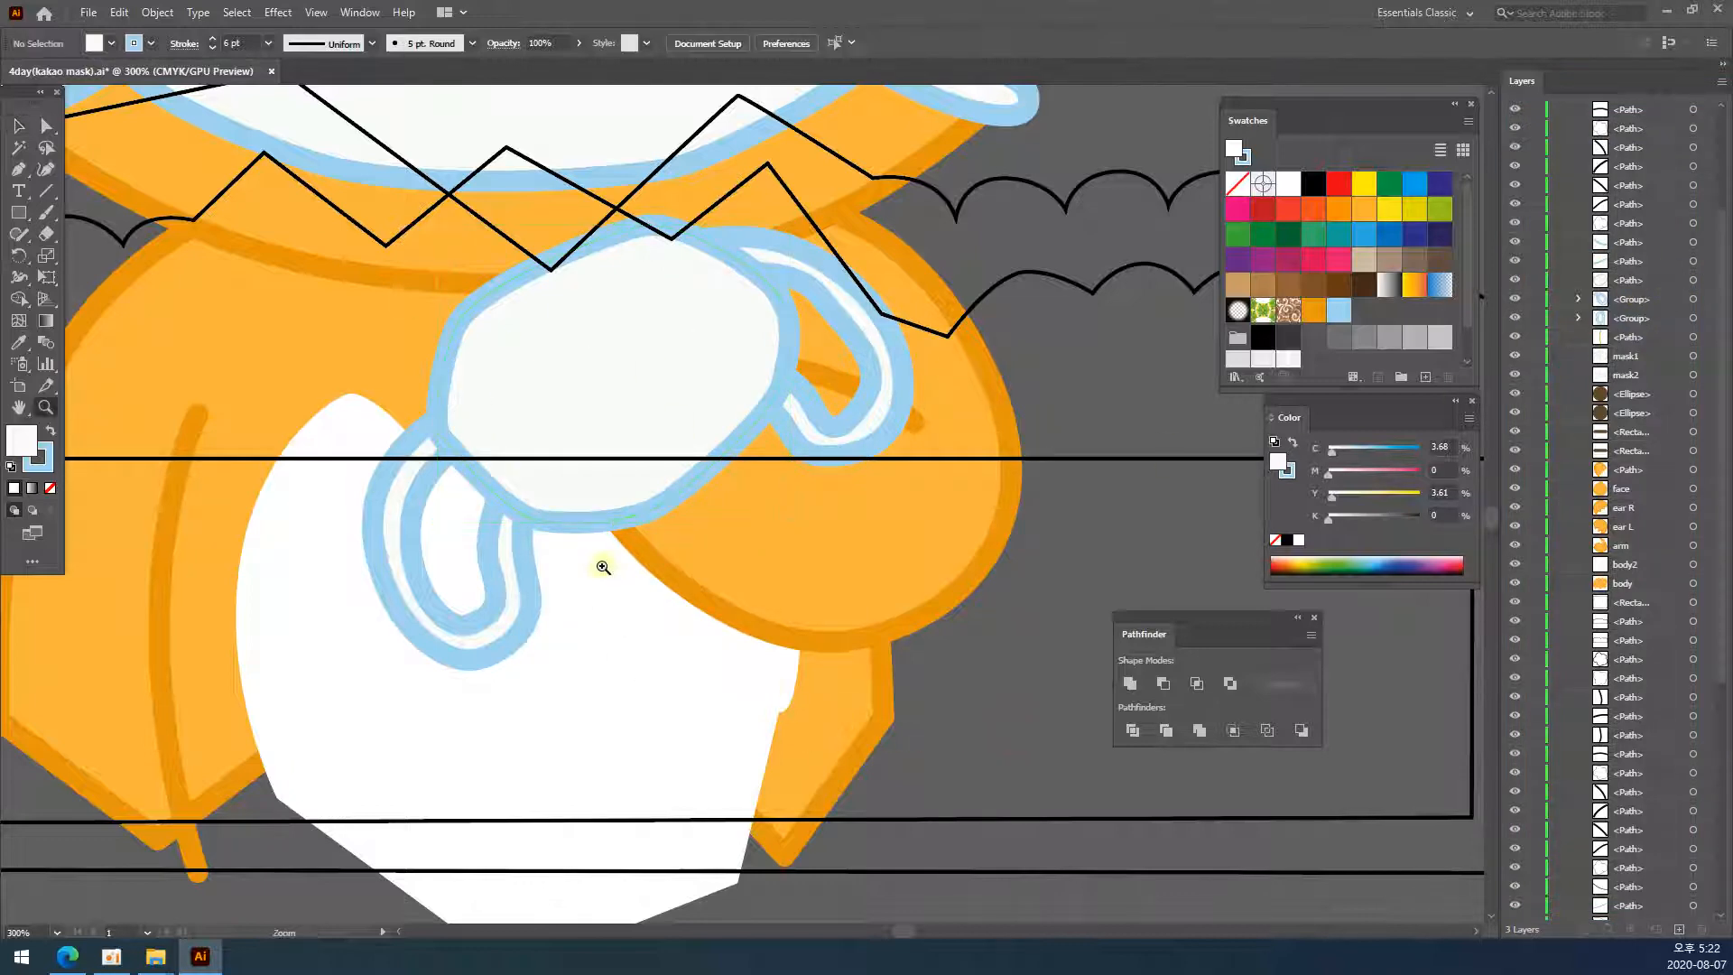
left_click(510, 512, "alt")
left_click(862, 514, "alt")
left_click(1007, 387, "alt")
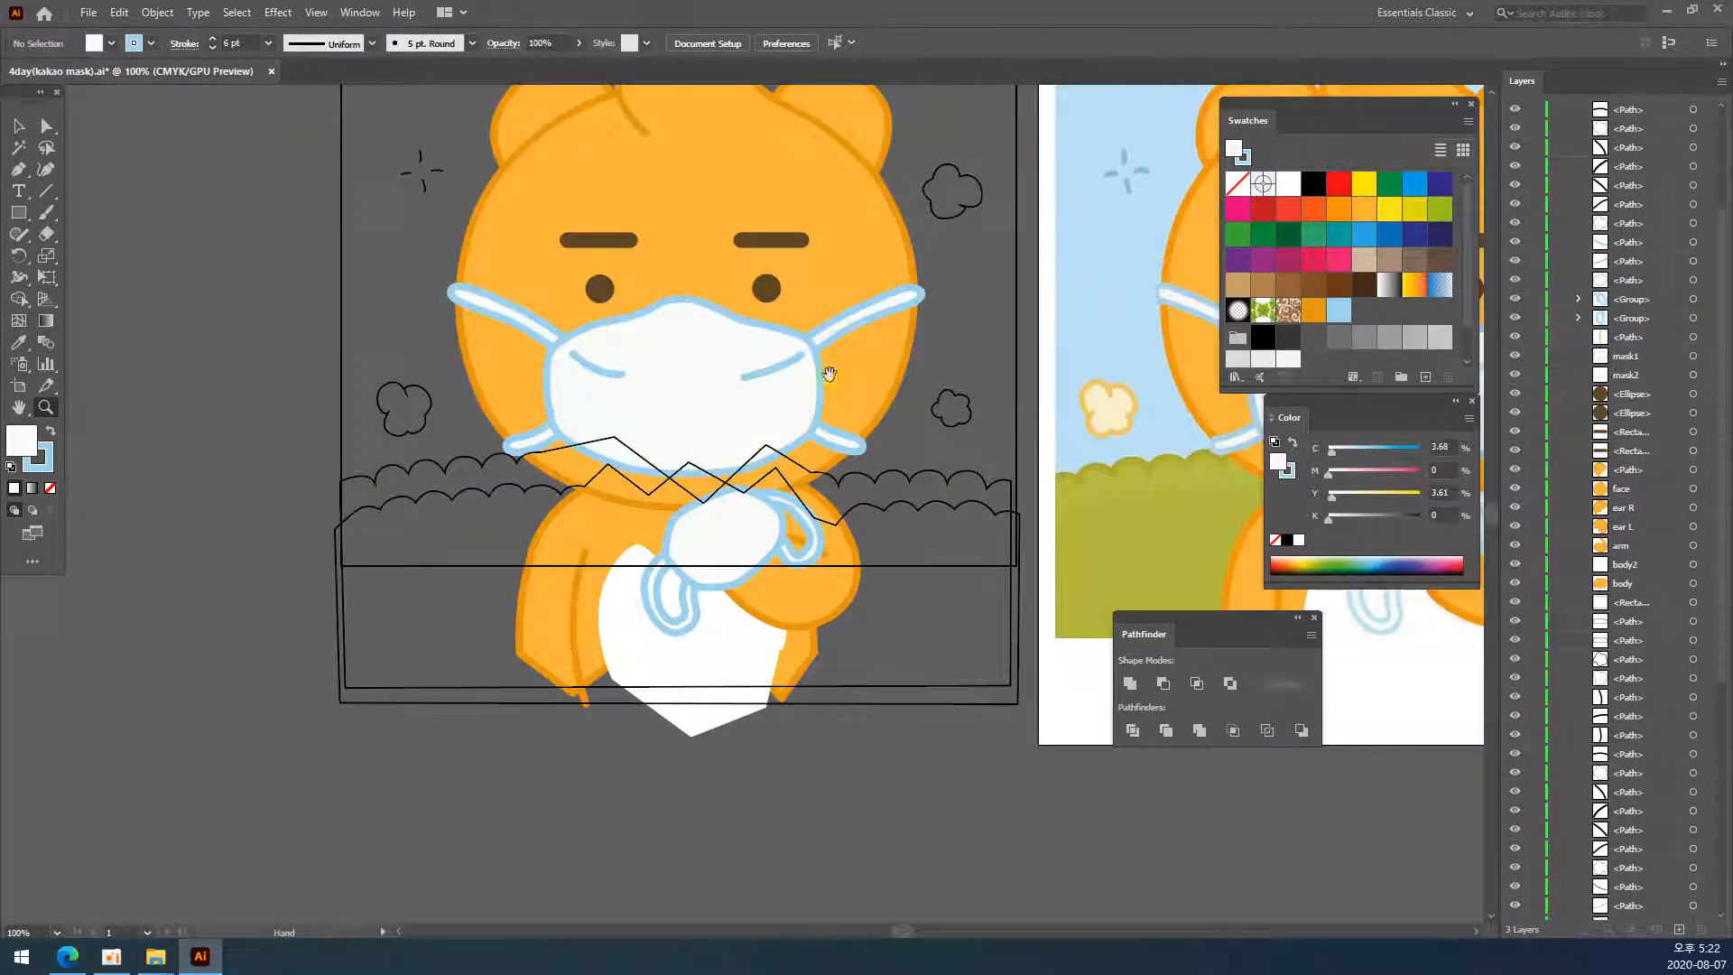
left_click_drag(778, 338, 735, 461)
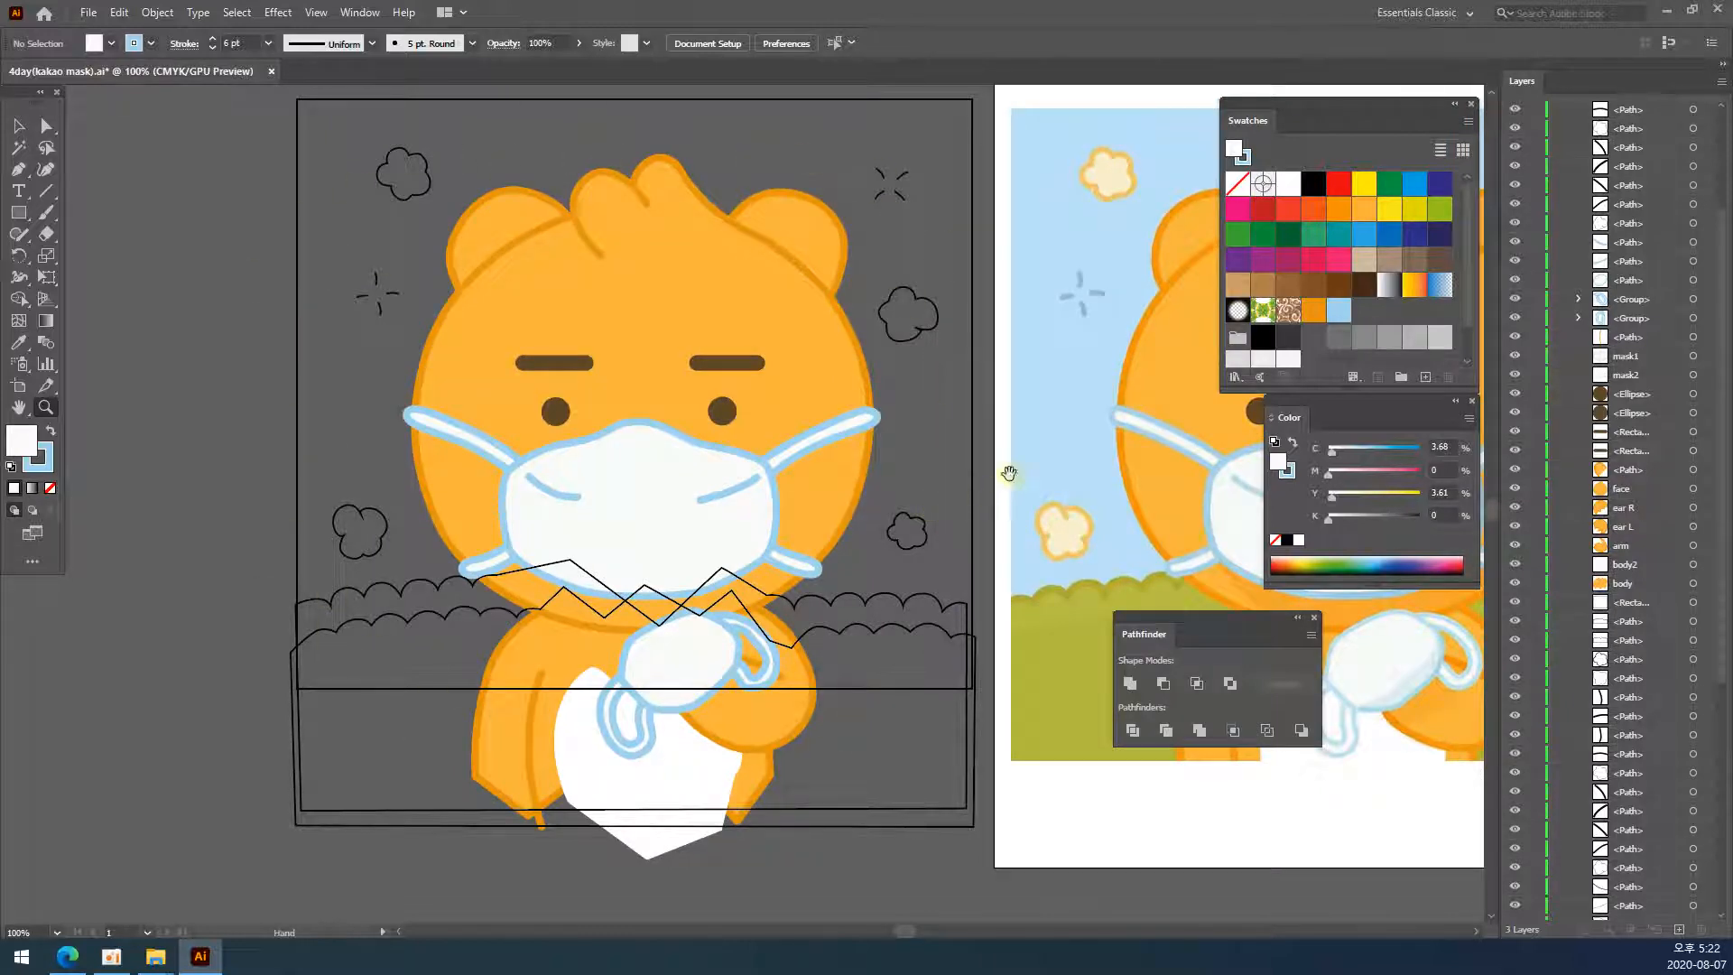
left_click_drag(1005, 472, 747, 488)
left_click_drag(840, 382, 602, 568)
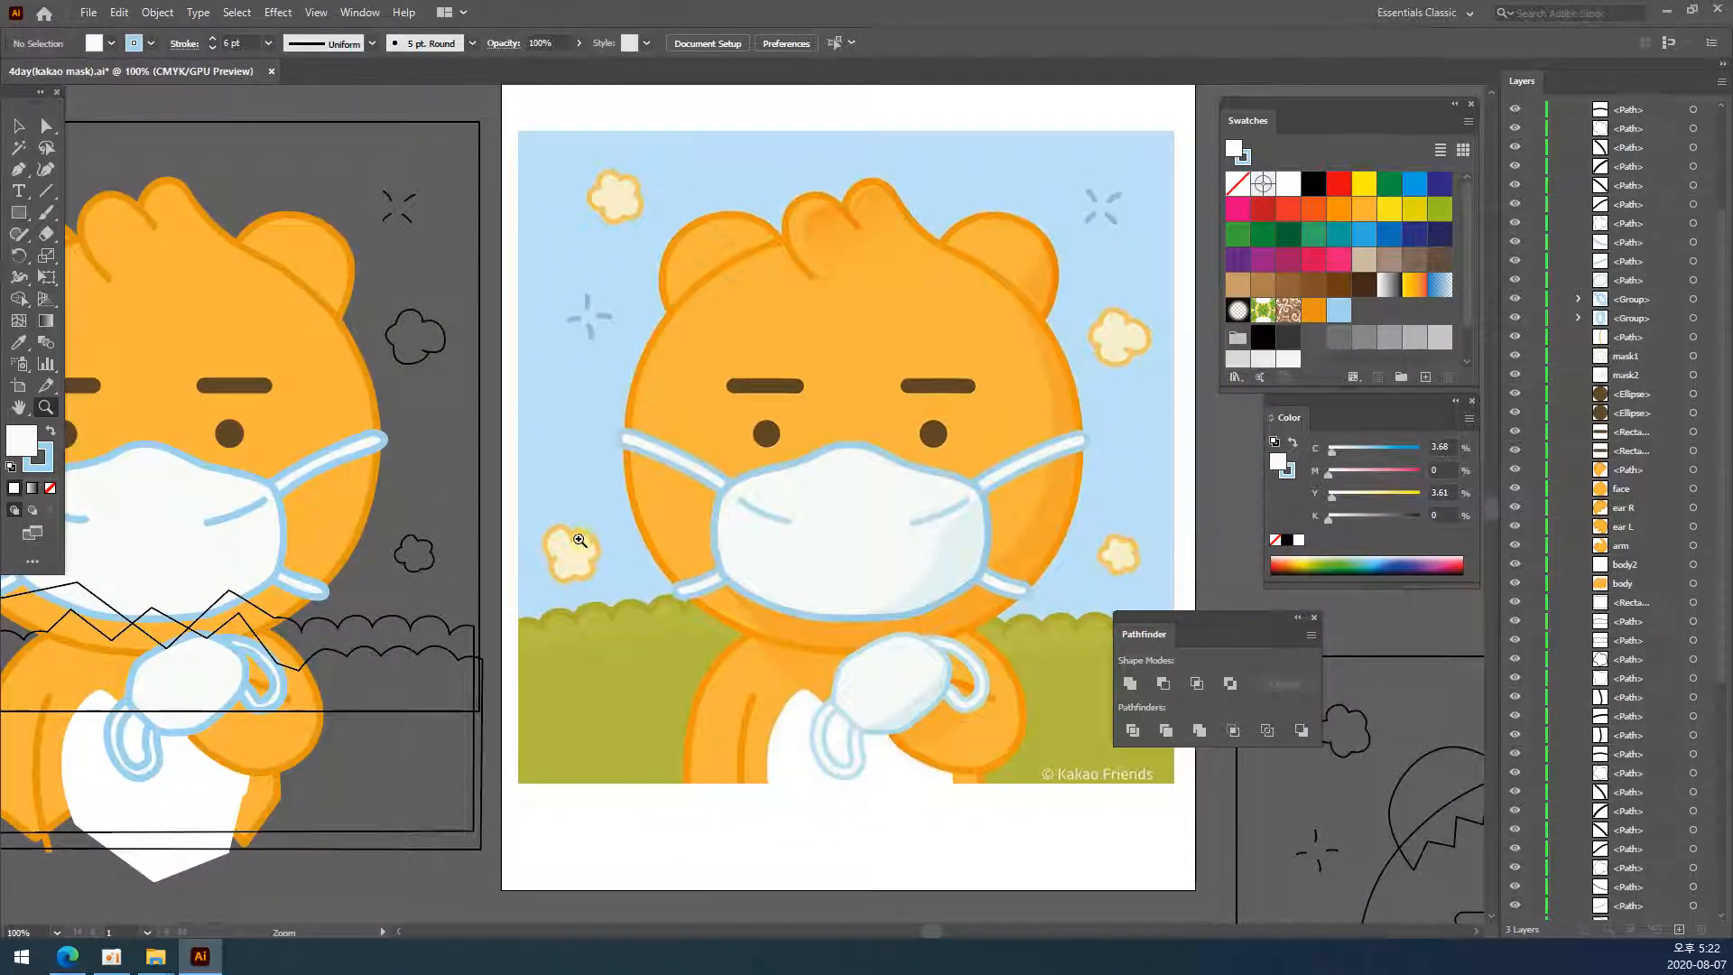
left_click_drag(671, 567, 942, 570)
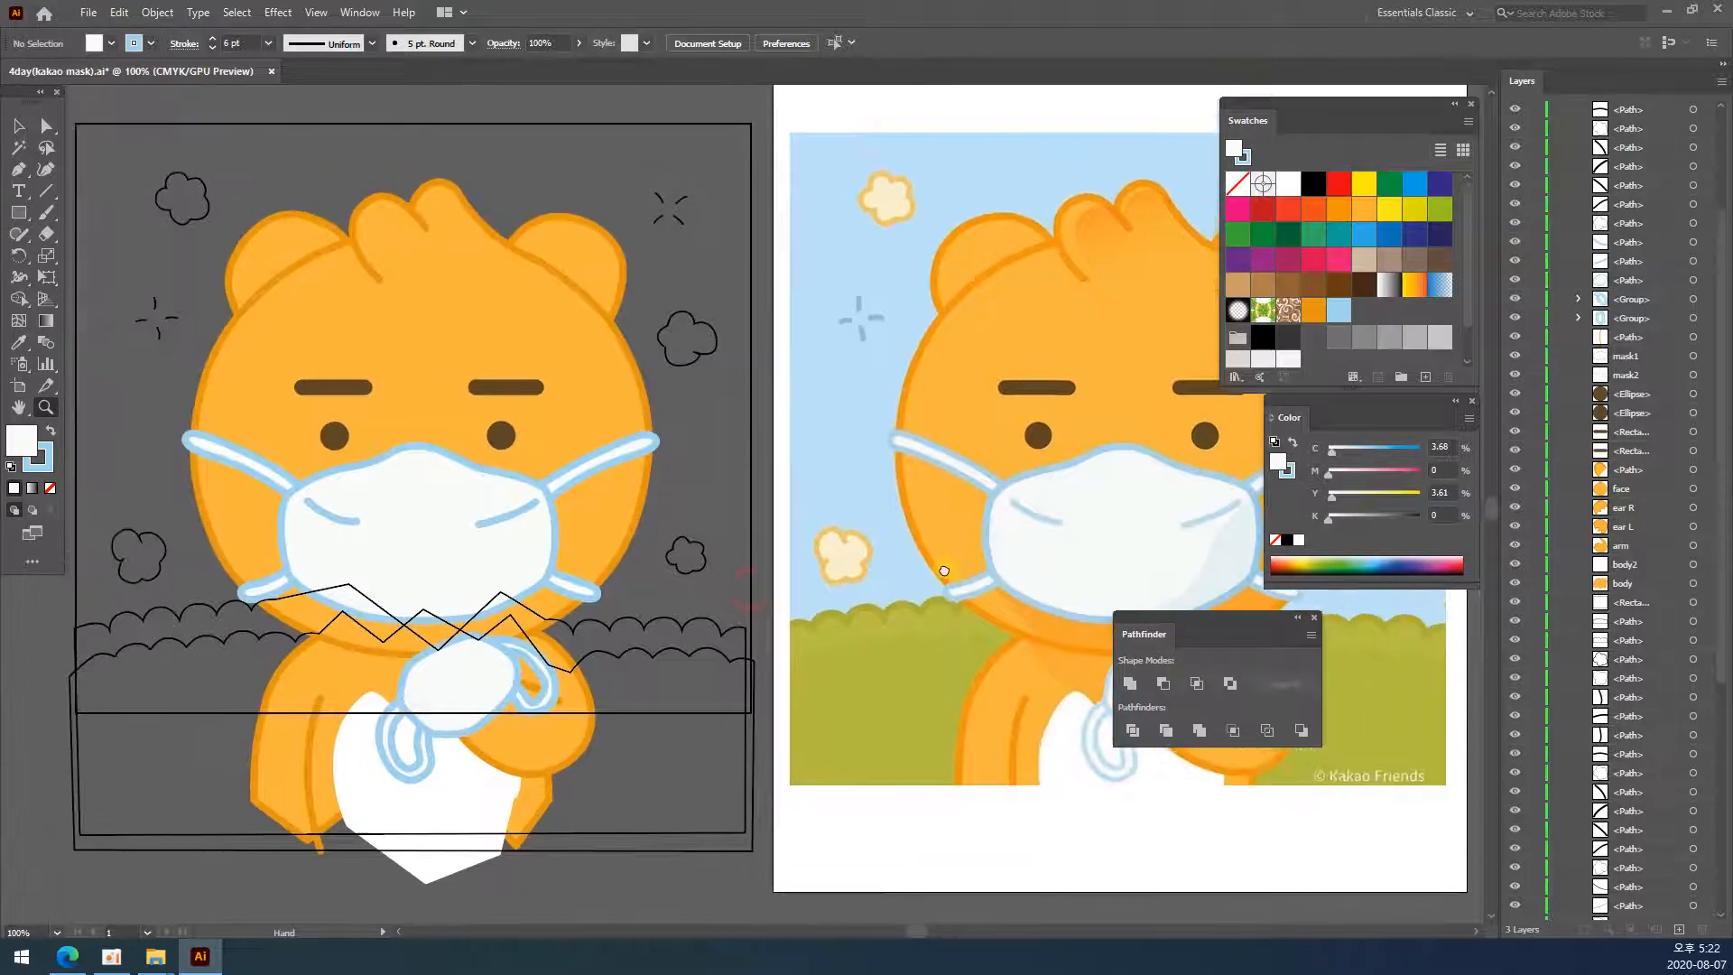
- Fill the four small cloud shapes around the bear with the cream colour sampled from the reference picture's cloud
key("v")
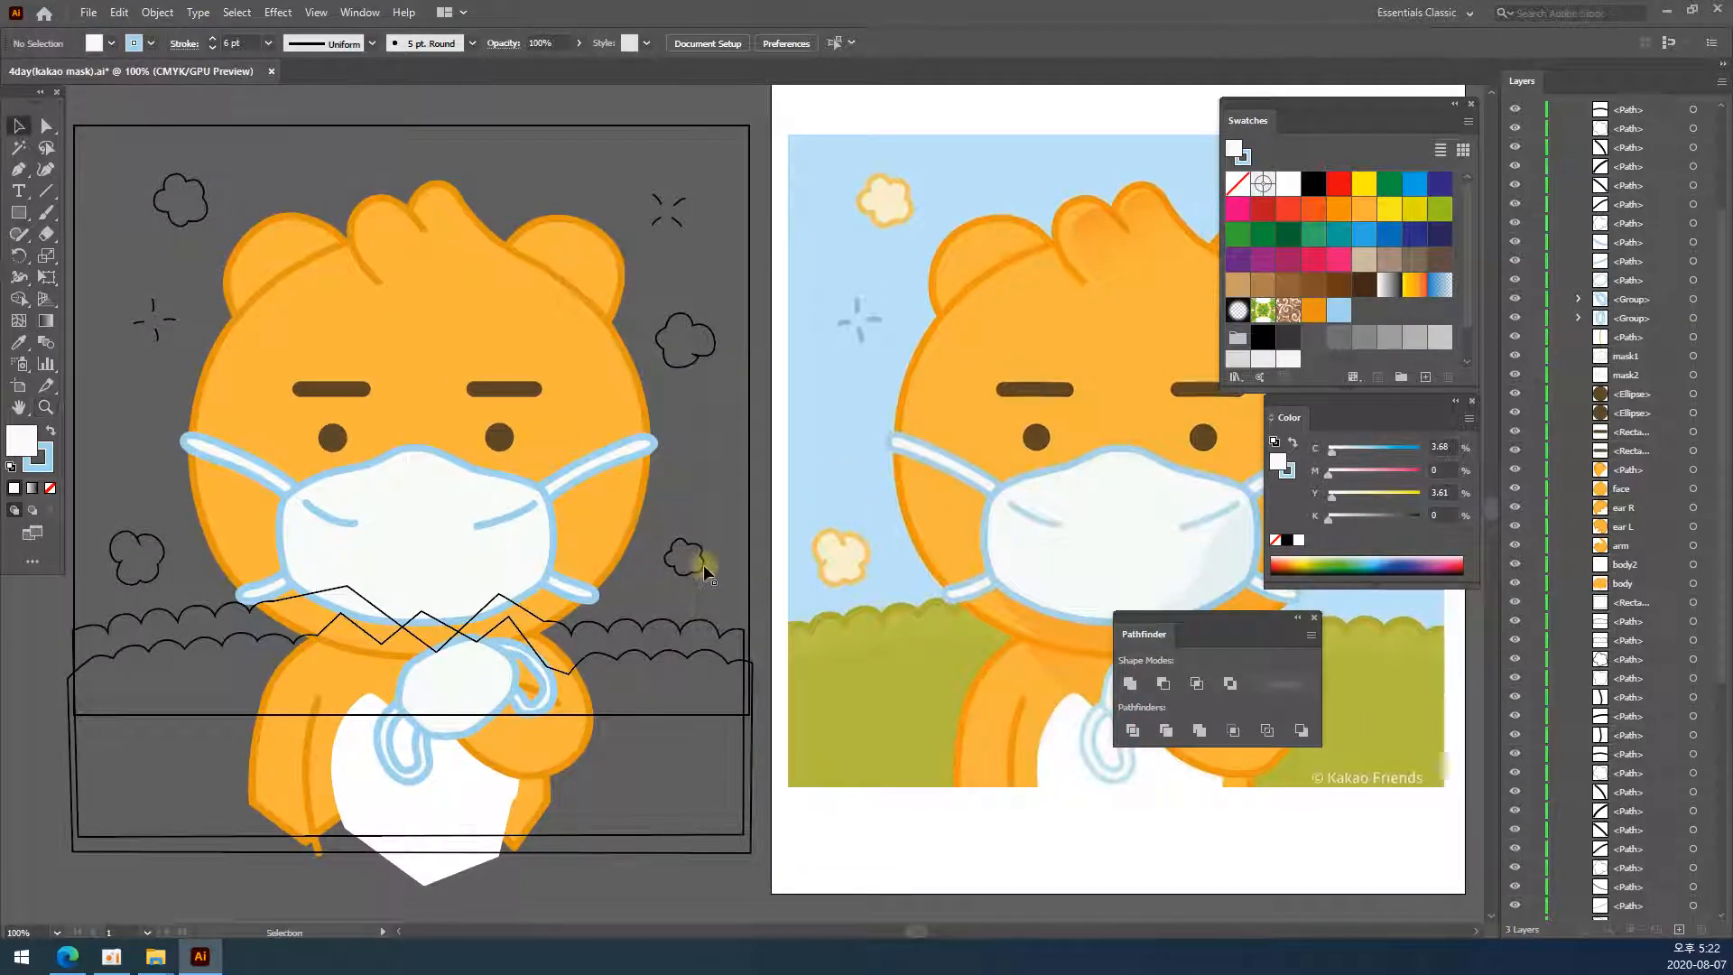
left_click(704, 560)
left_click(688, 350, "shift")
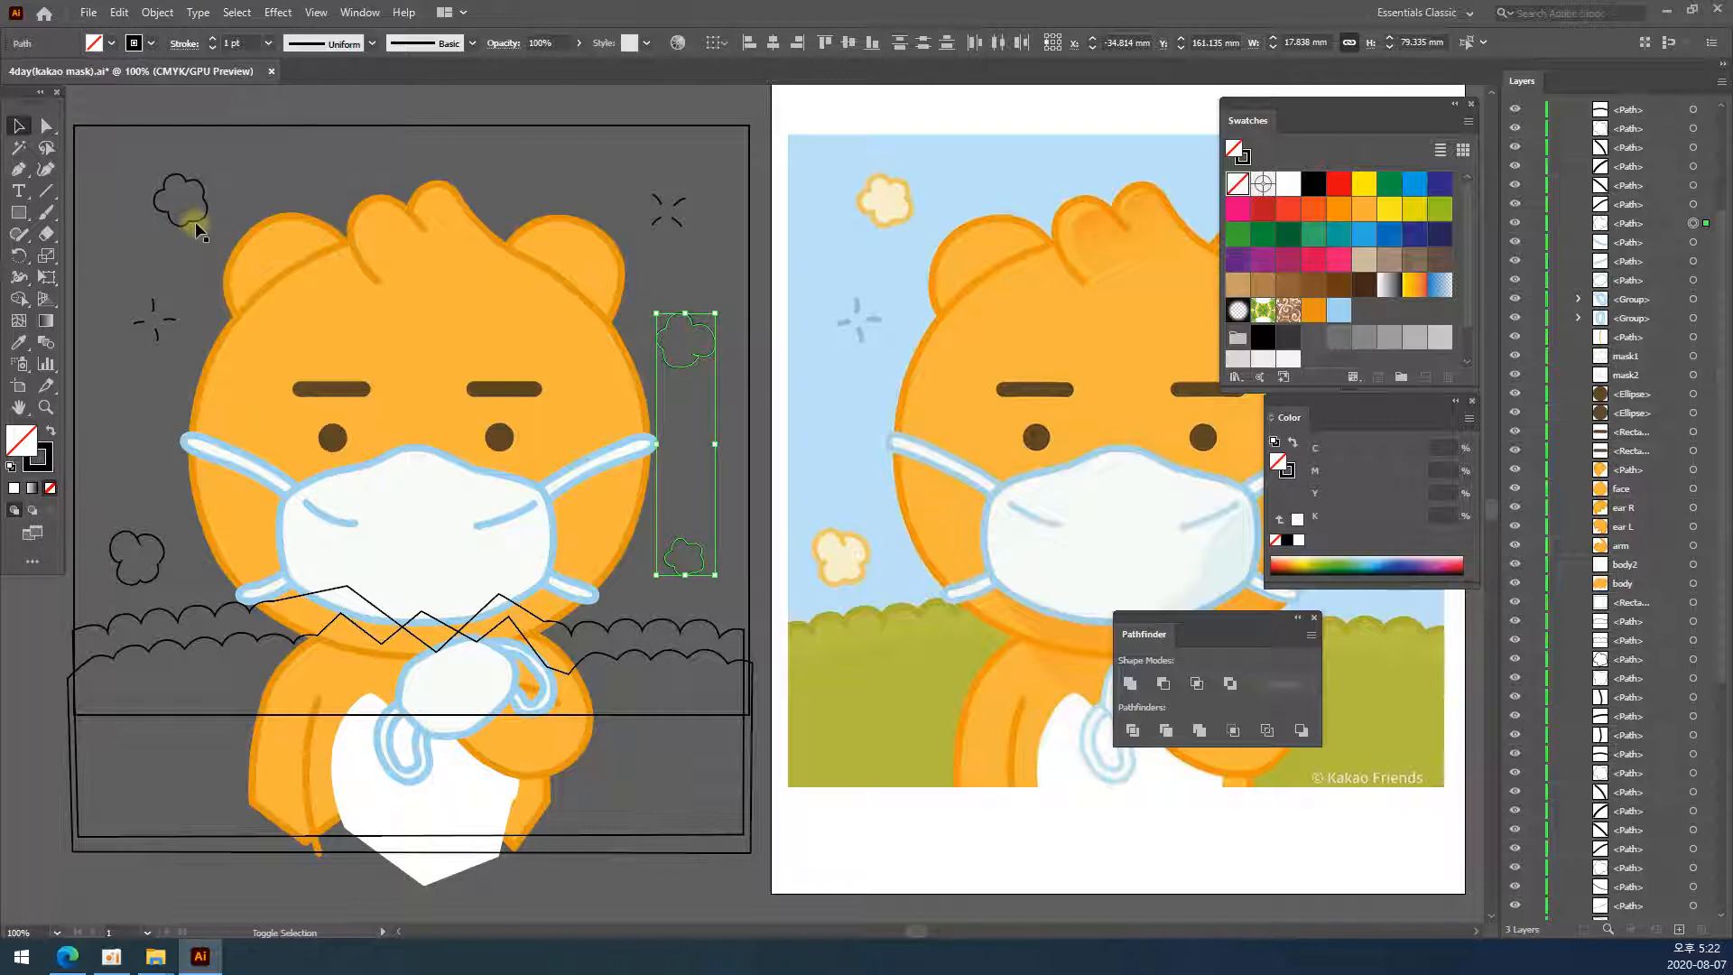
left_click(195, 223, "shift")
left_click(136, 539, "shift")
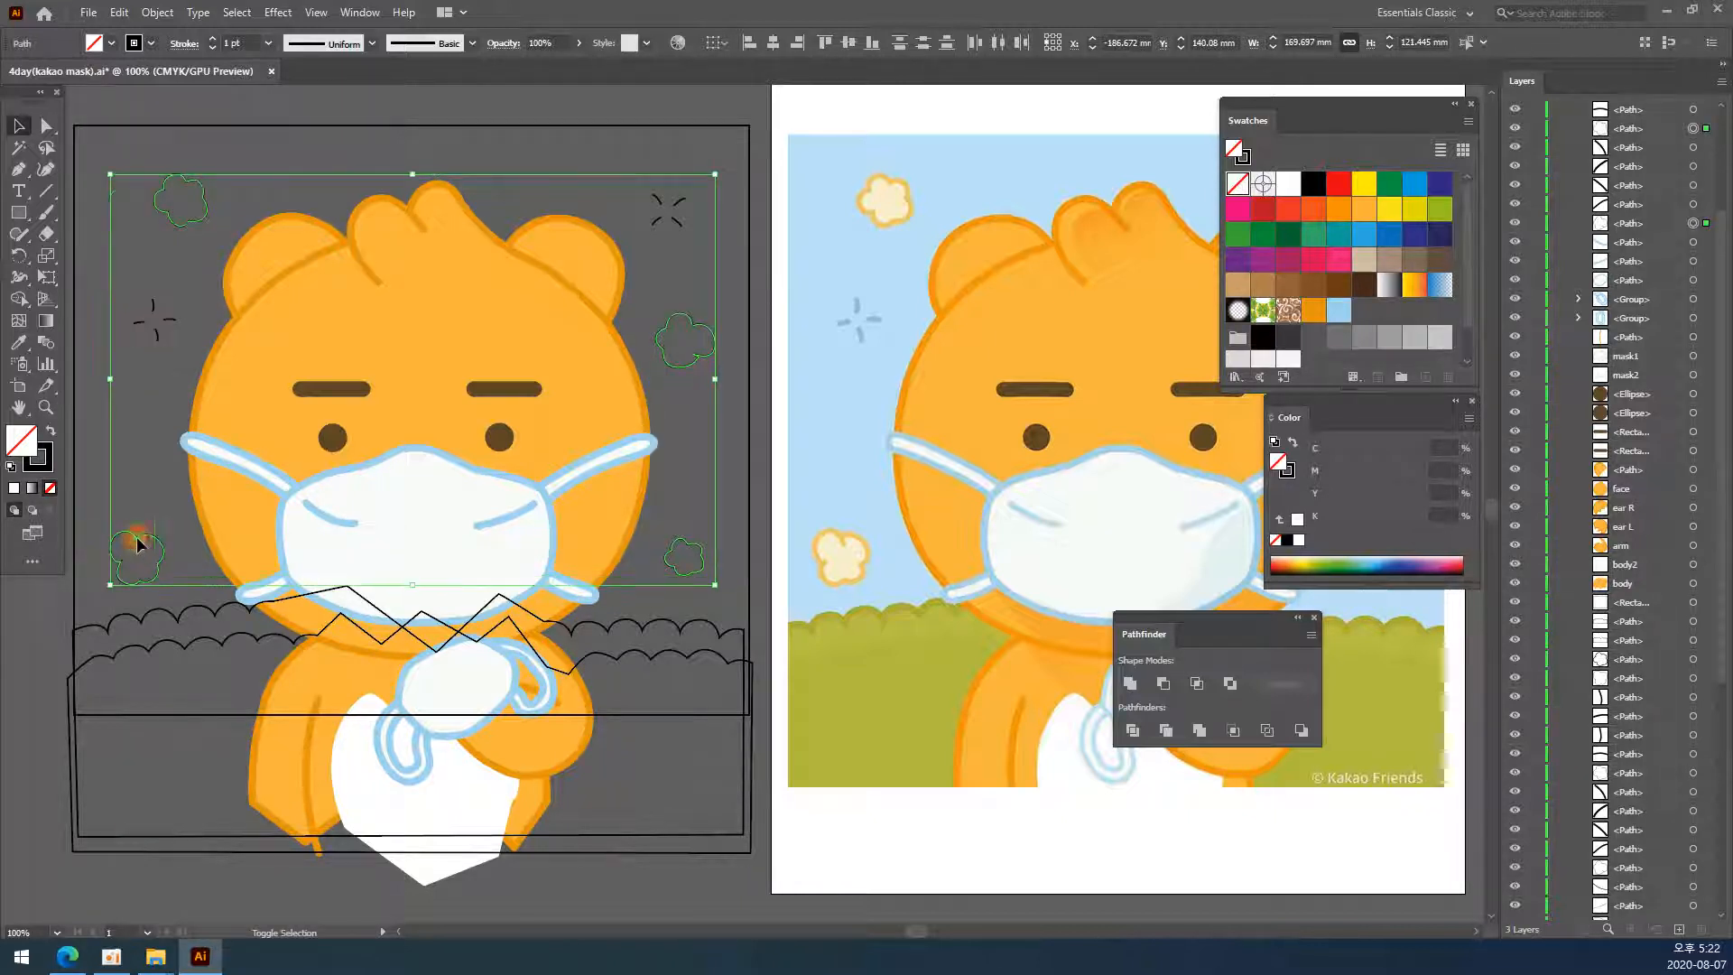
left_click(18, 342)
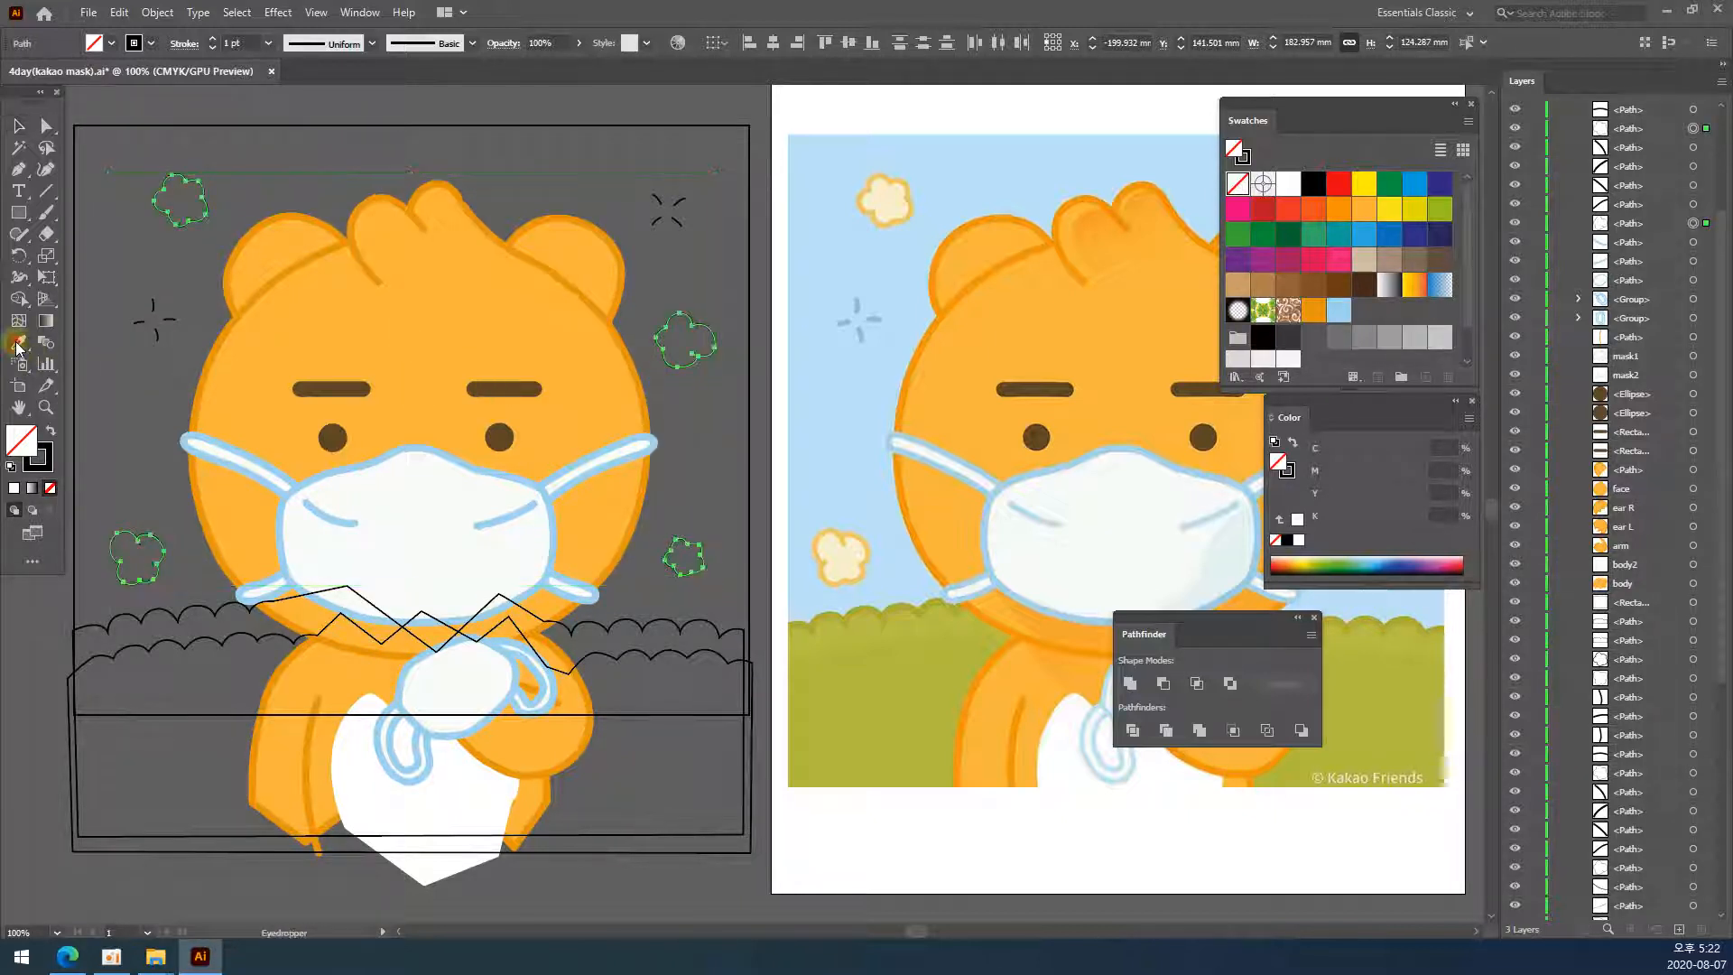
left_click(896, 187)
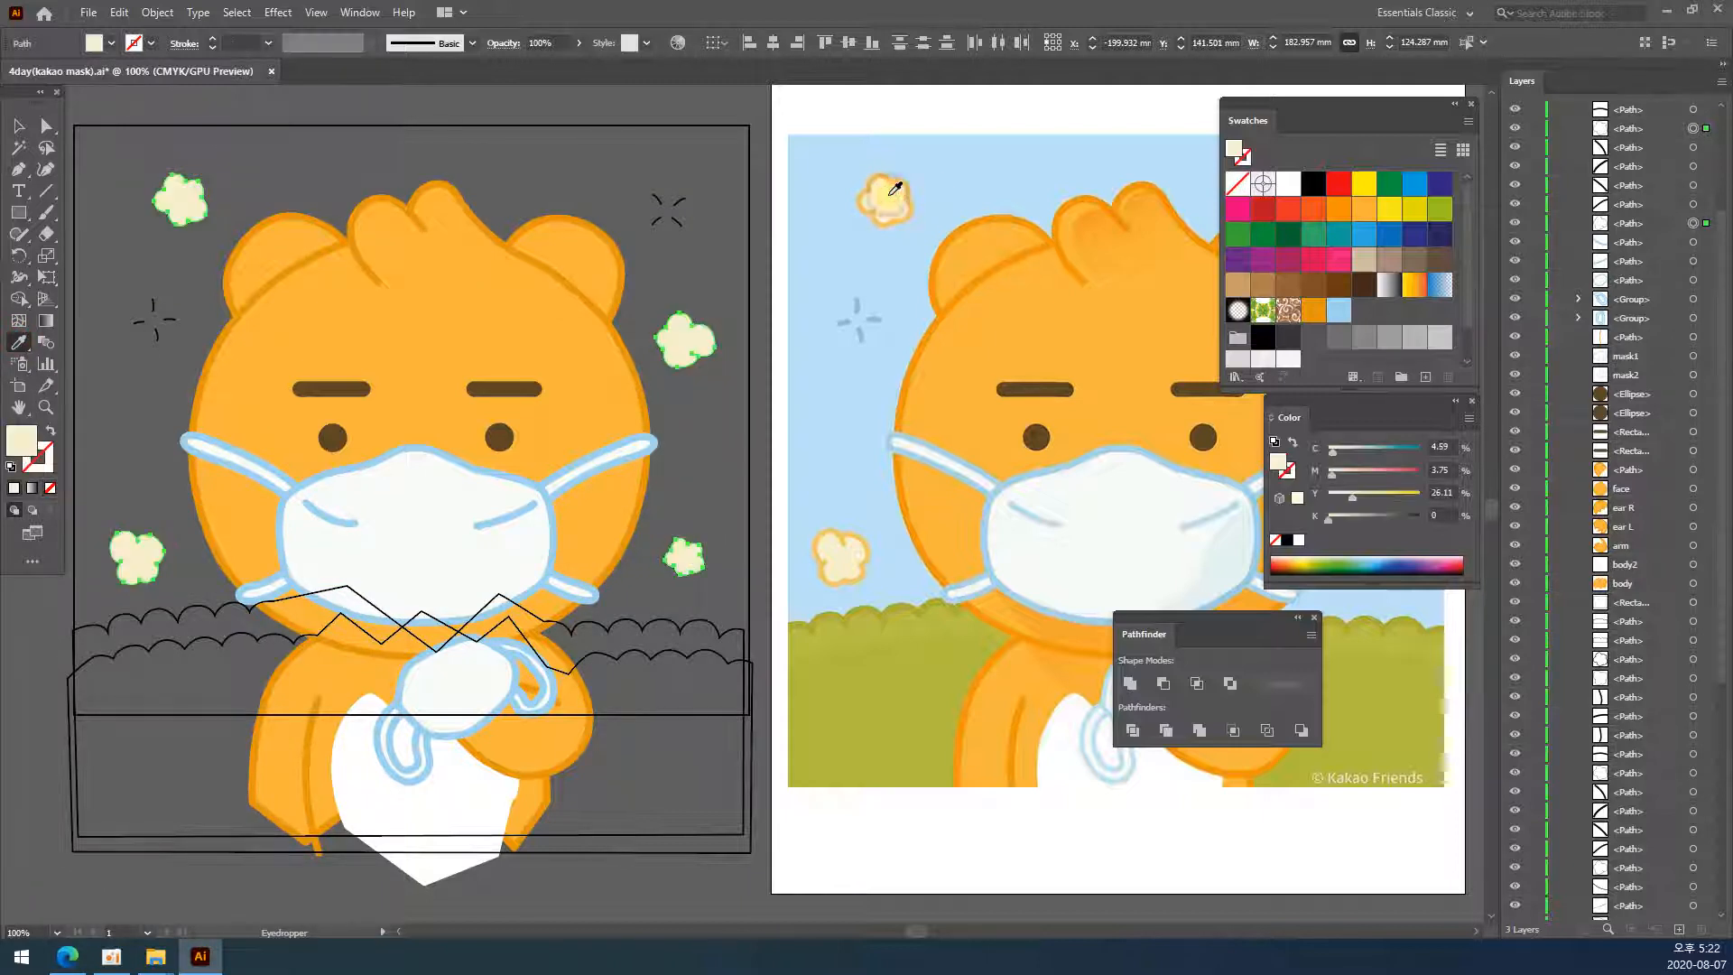
left_click(18, 126)
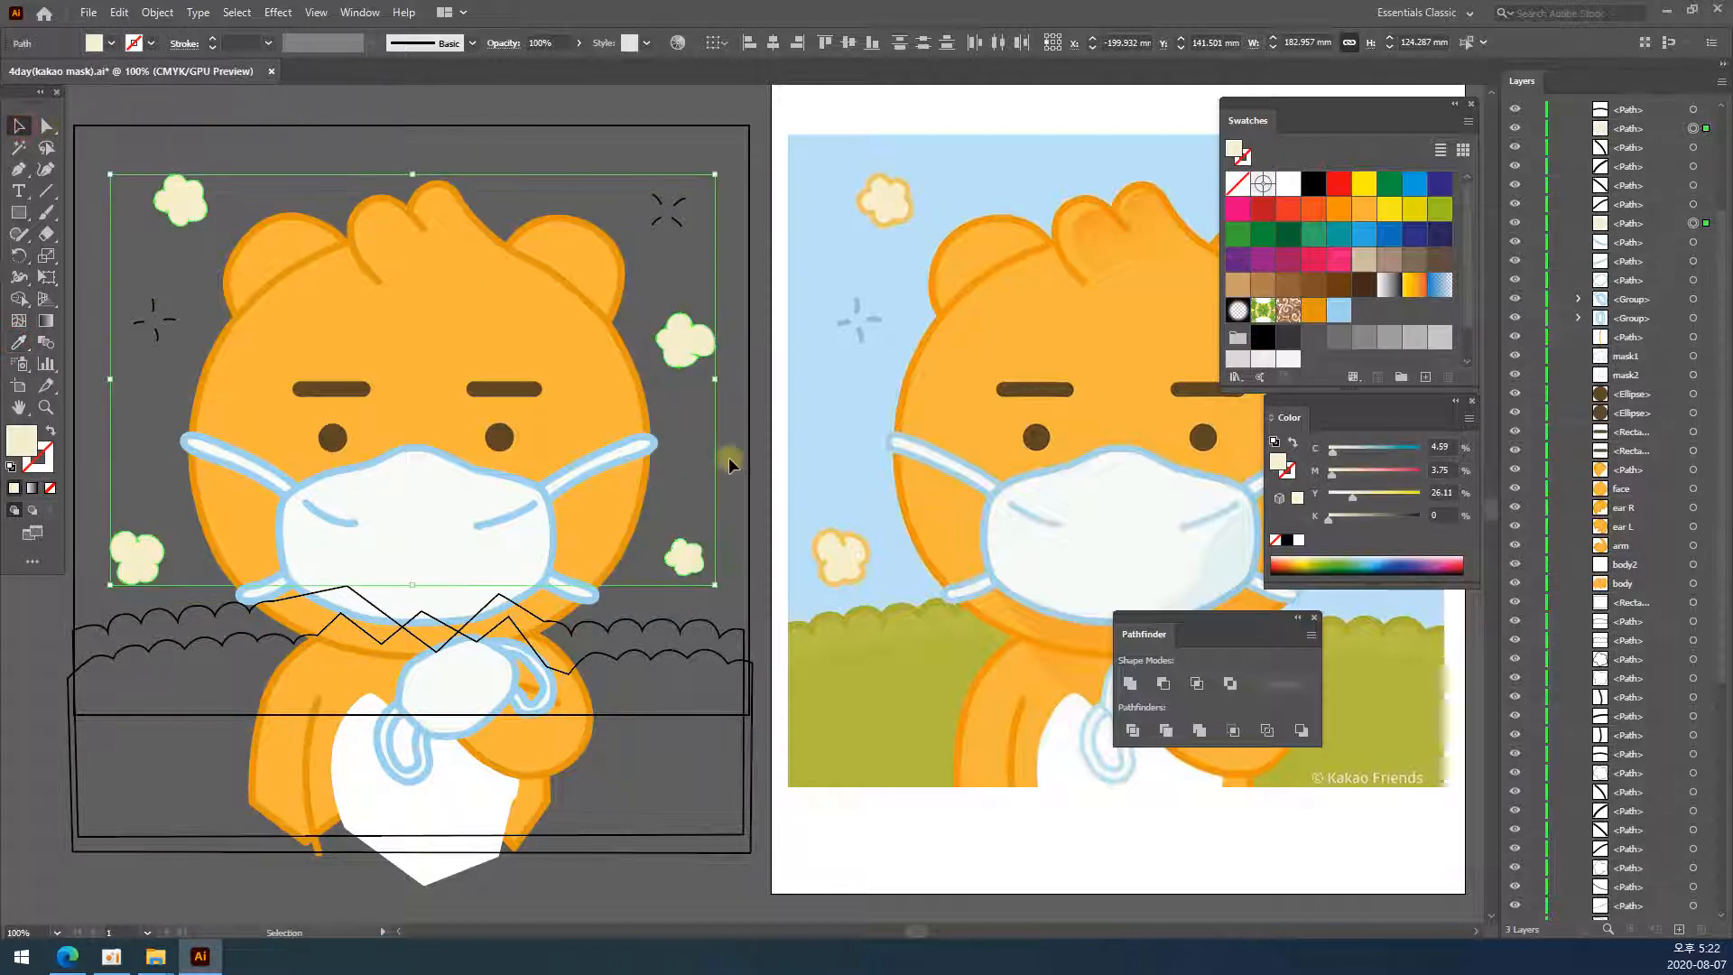
left_click(747, 106)
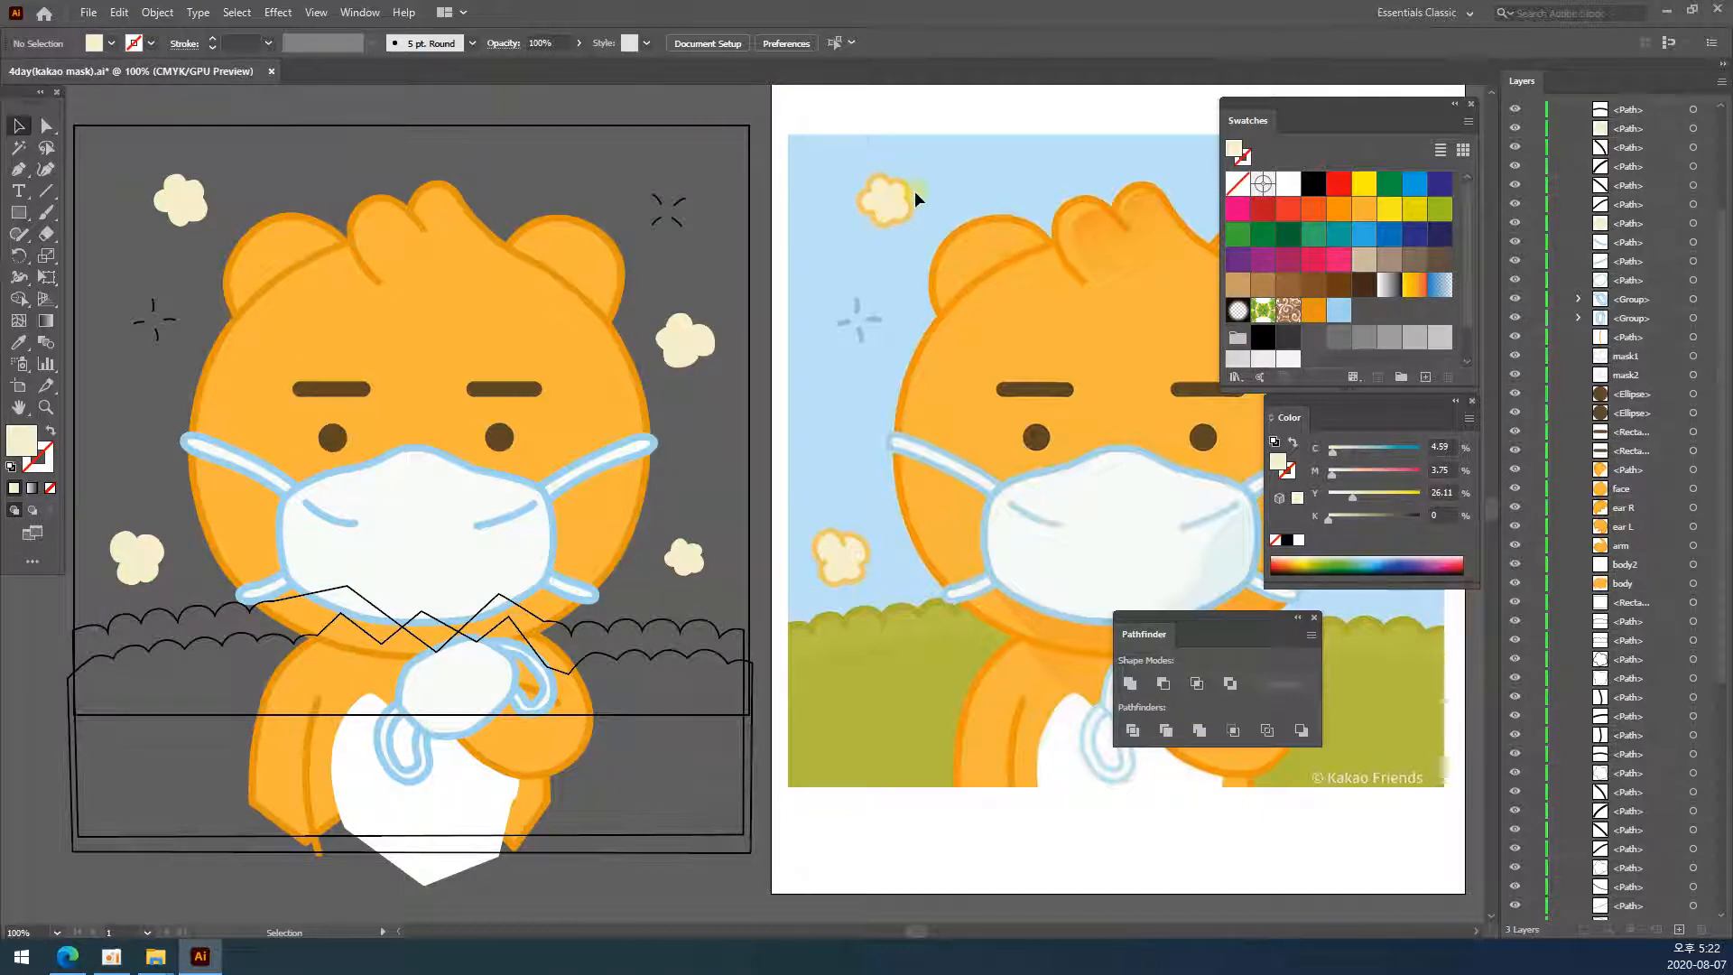
- Sample the yellow-orange outline colour of the reference picture's upper cloud and save it as a new swatch
left_click(18, 347)
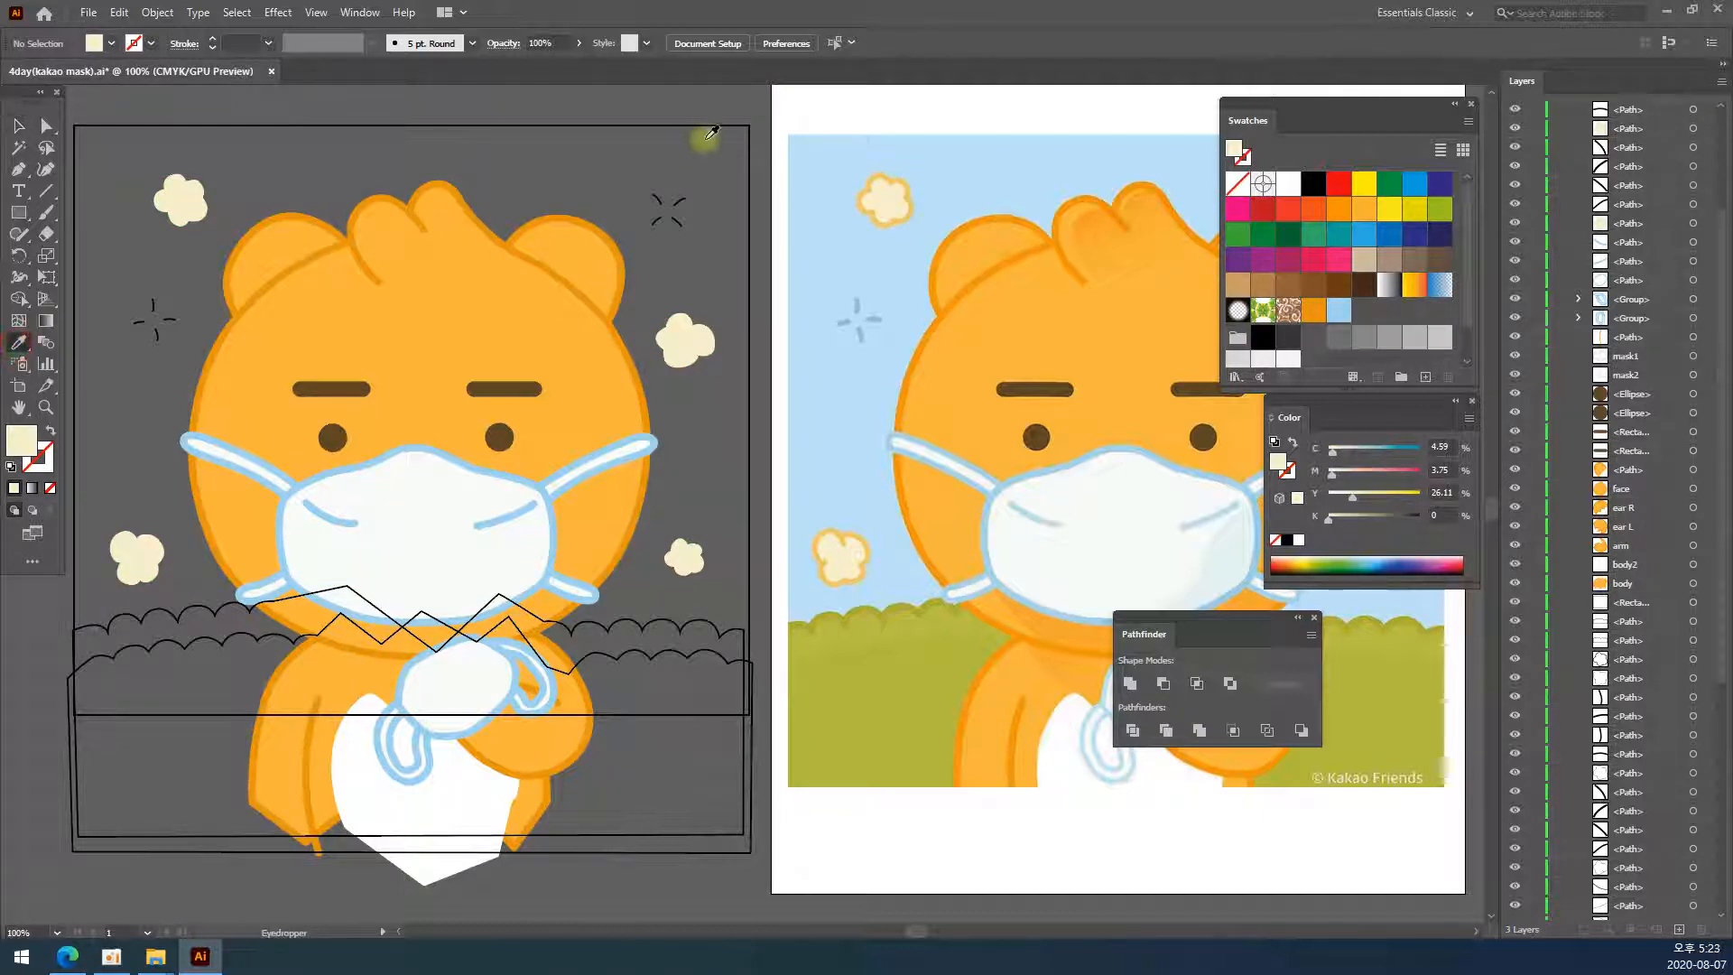
left_click(870, 186)
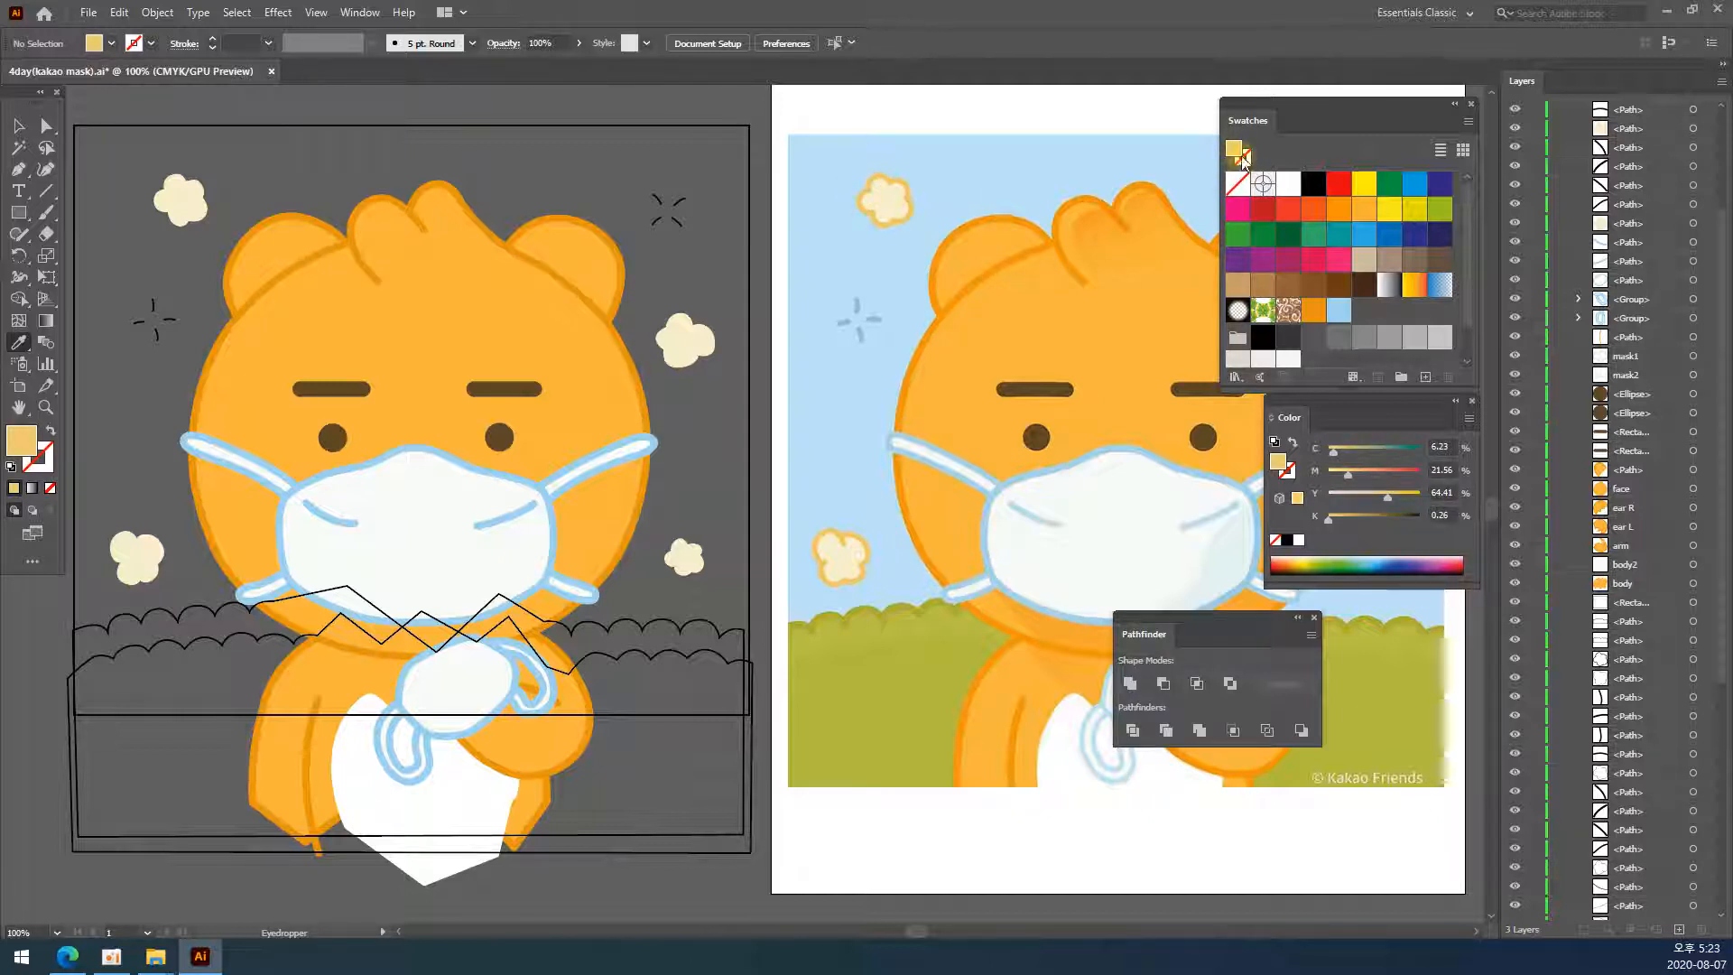
left_click_drag(1257, 146, 1362, 311)
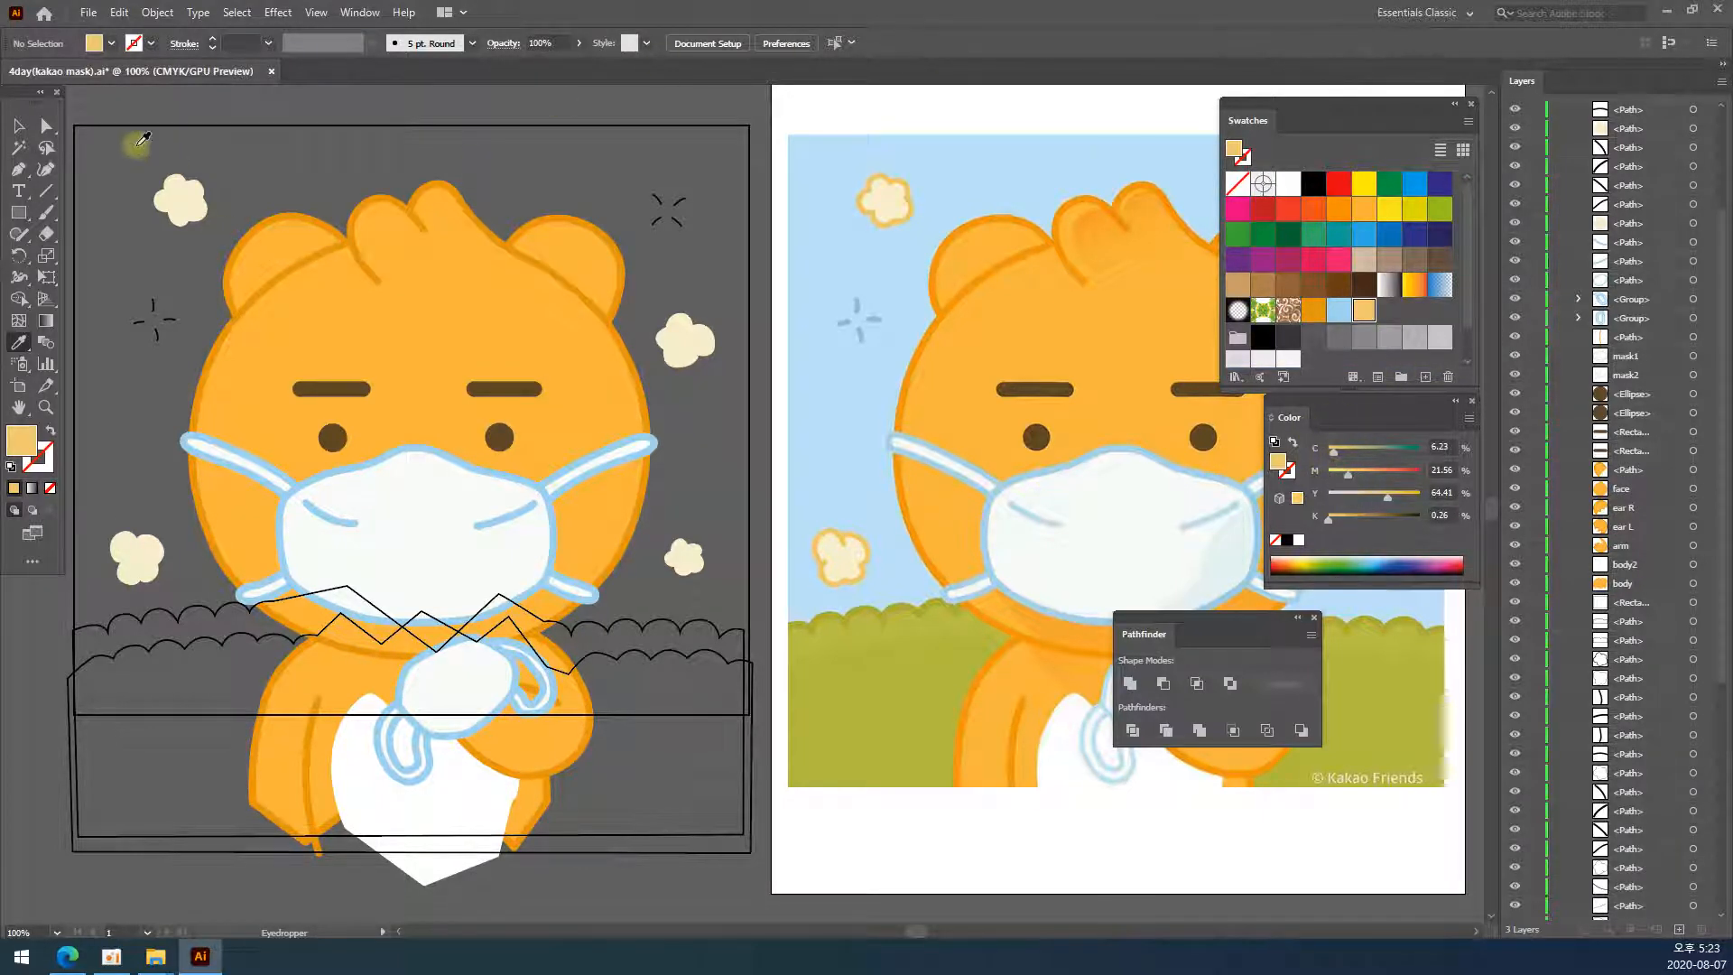
- Outline the four cloud shapes with the saved yellow-orange swatch and set their stroke weight to 4 pt
left_click(18, 125)
left_click(186, 209)
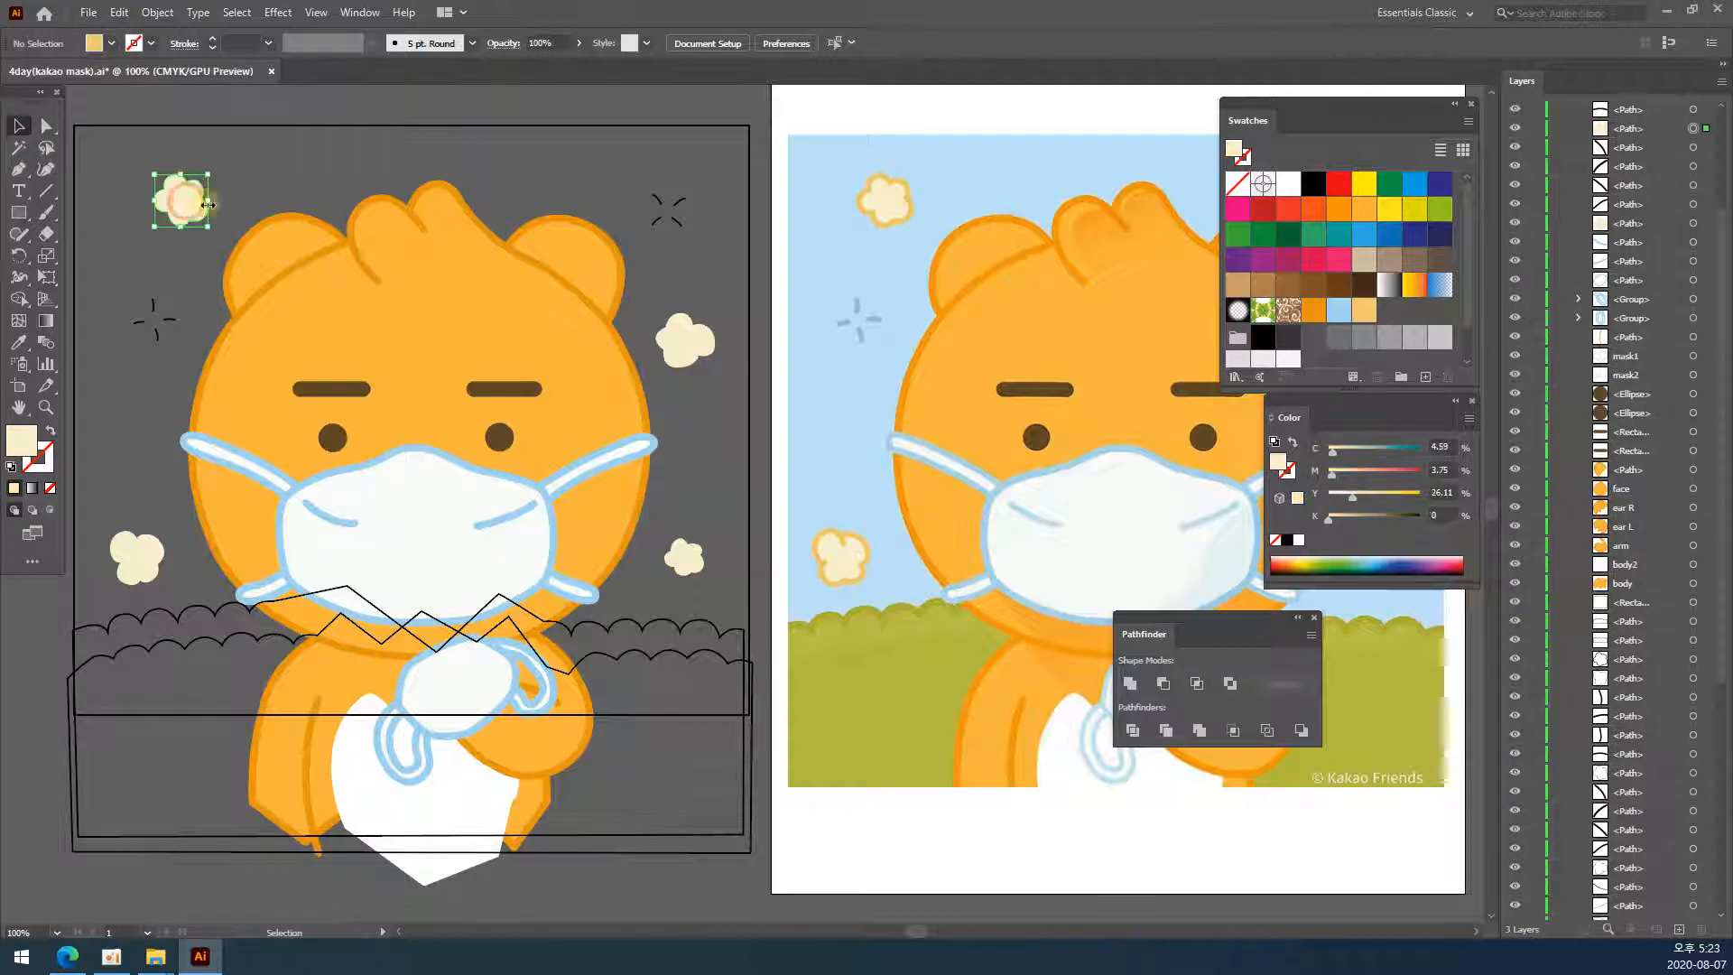
left_click(697, 350, "shift")
left_click(695, 561, "shift")
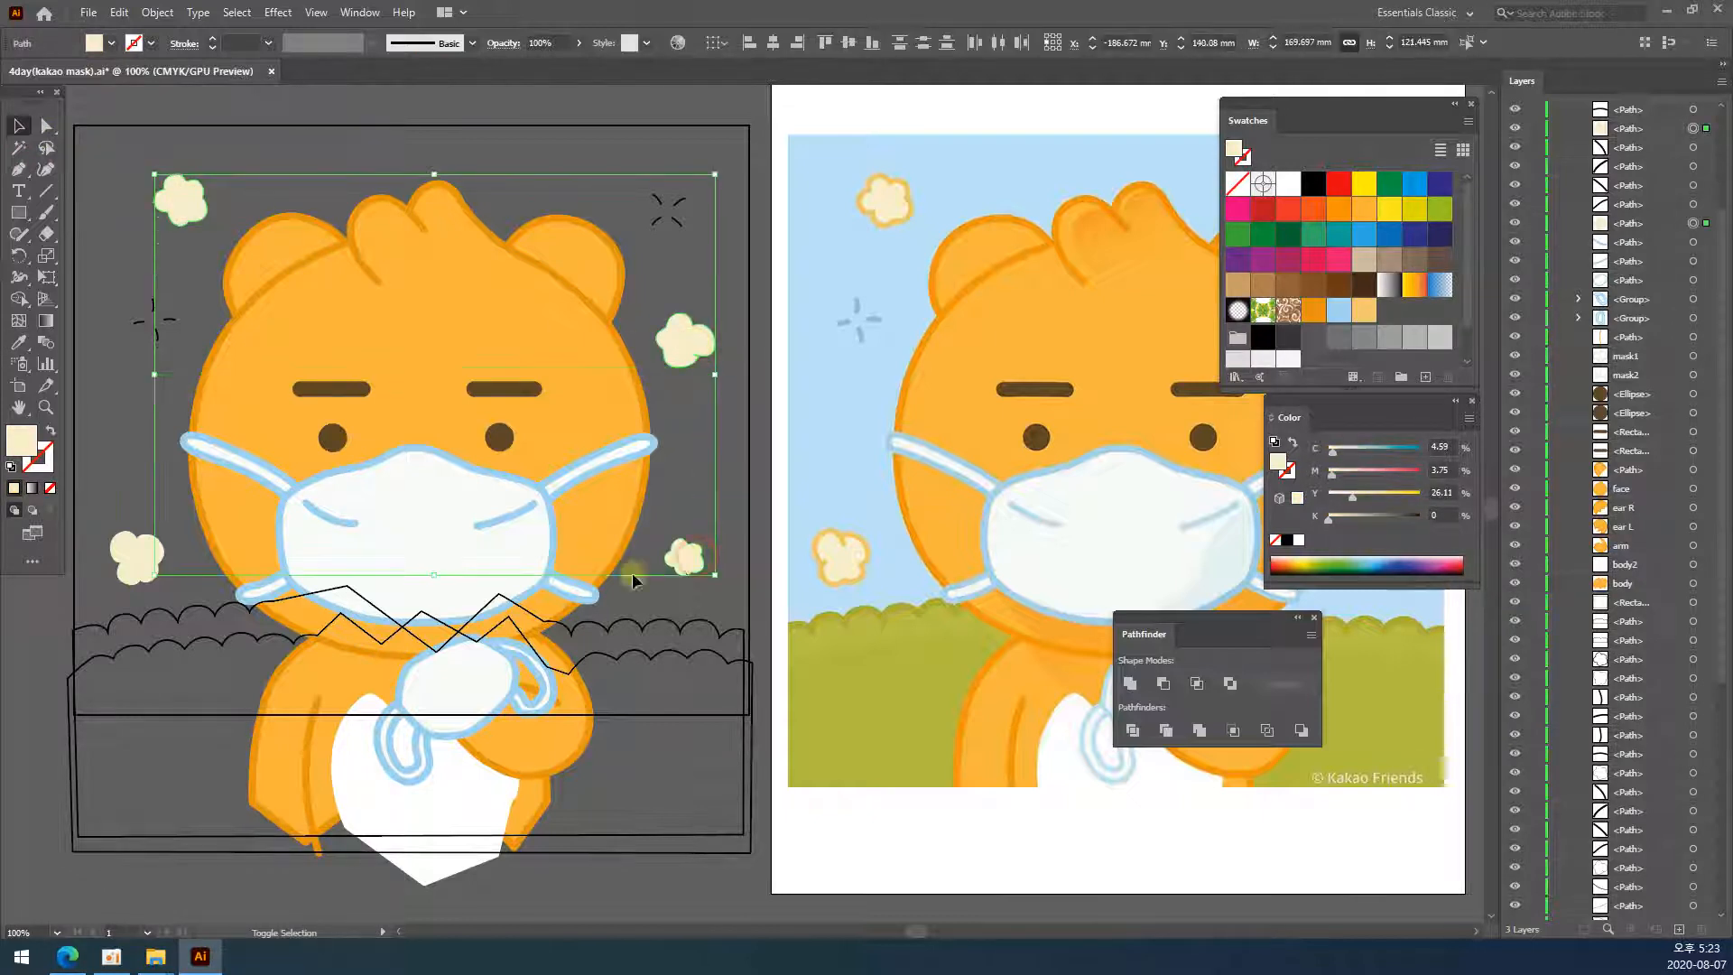
left_click(140, 564, "shift")
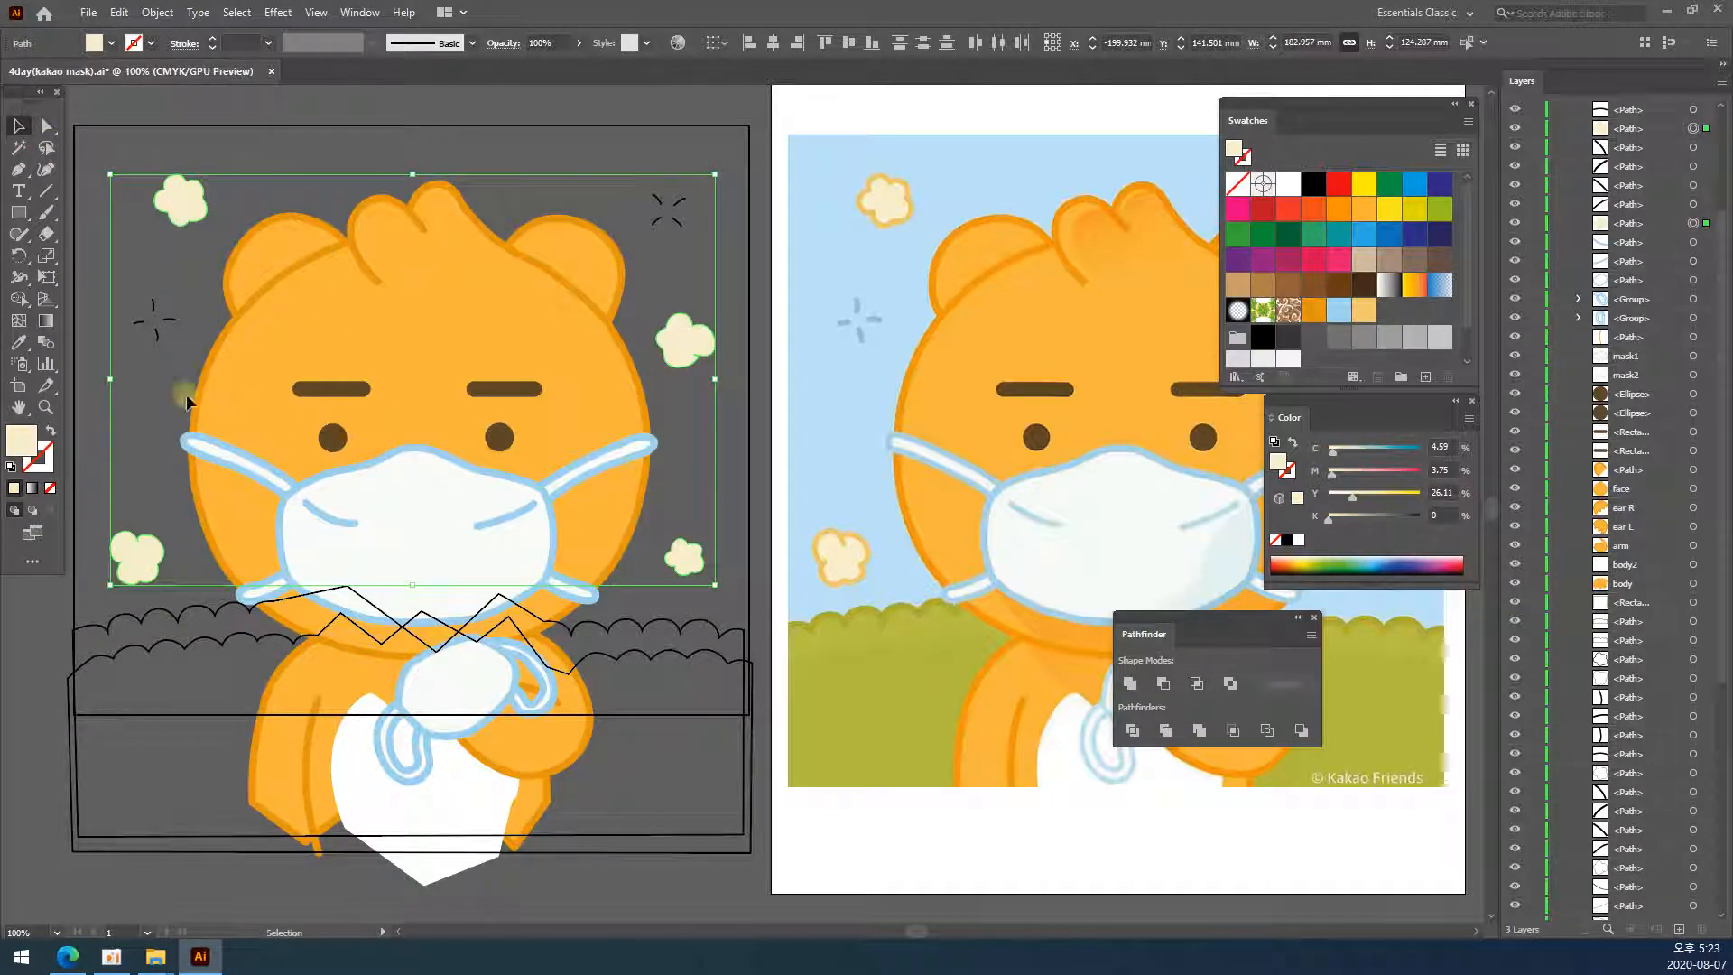
left_click(38, 457)
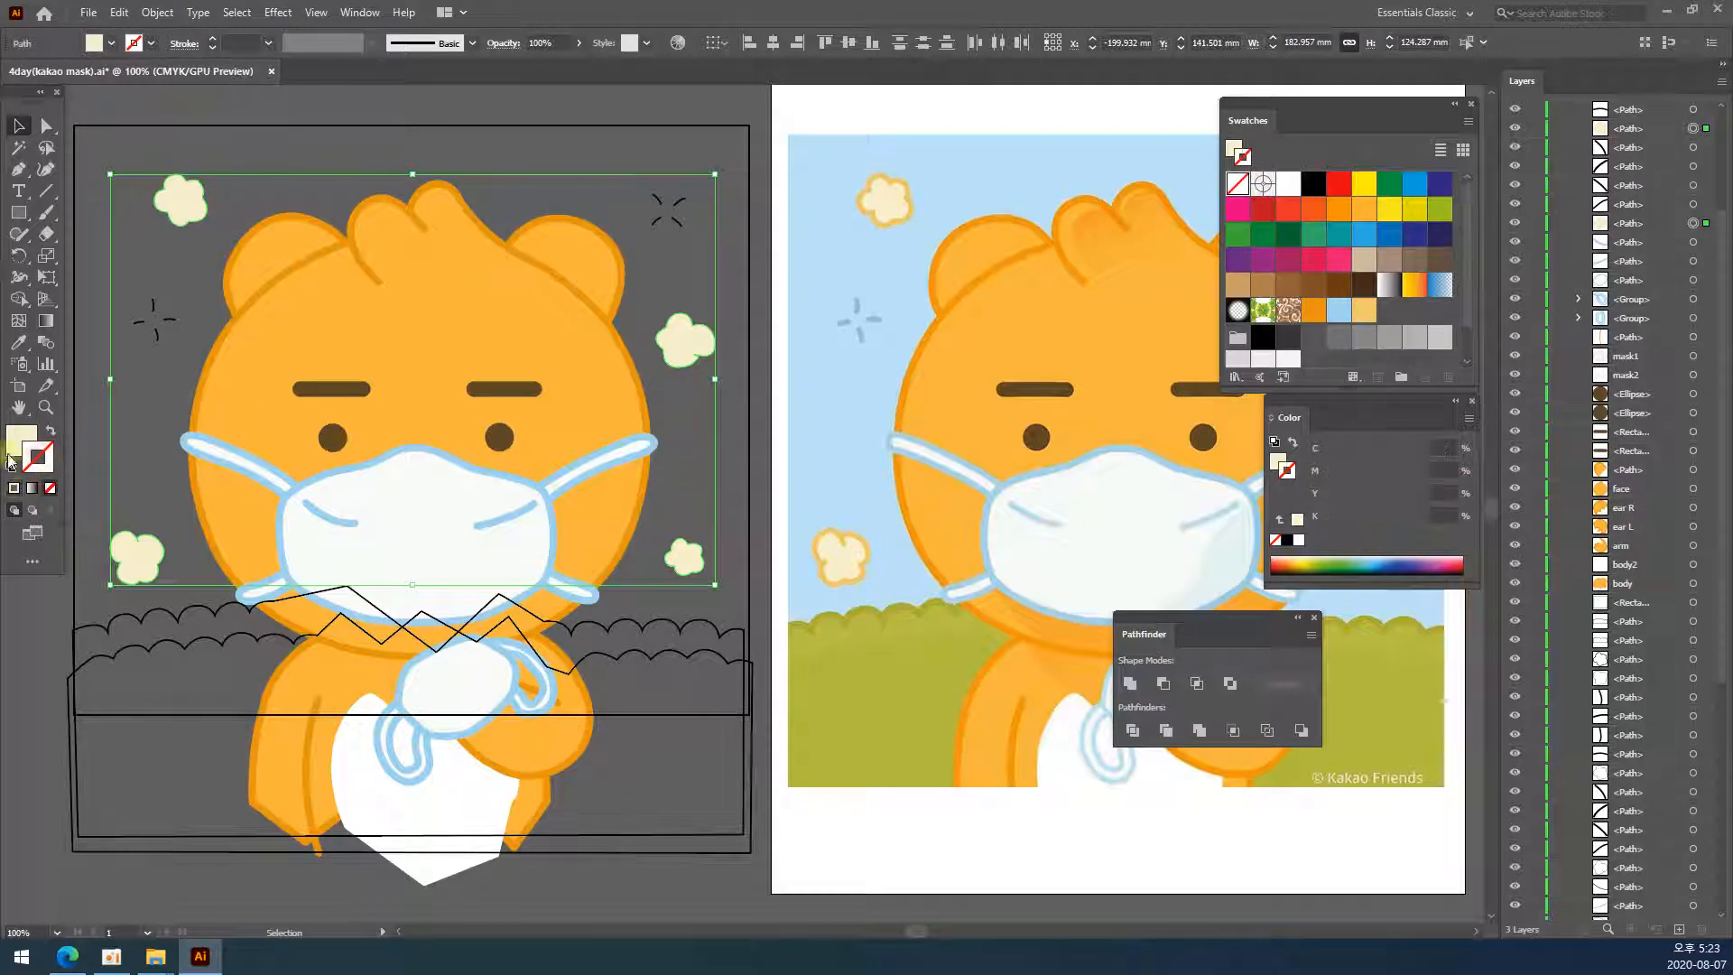
left_click(1368, 316)
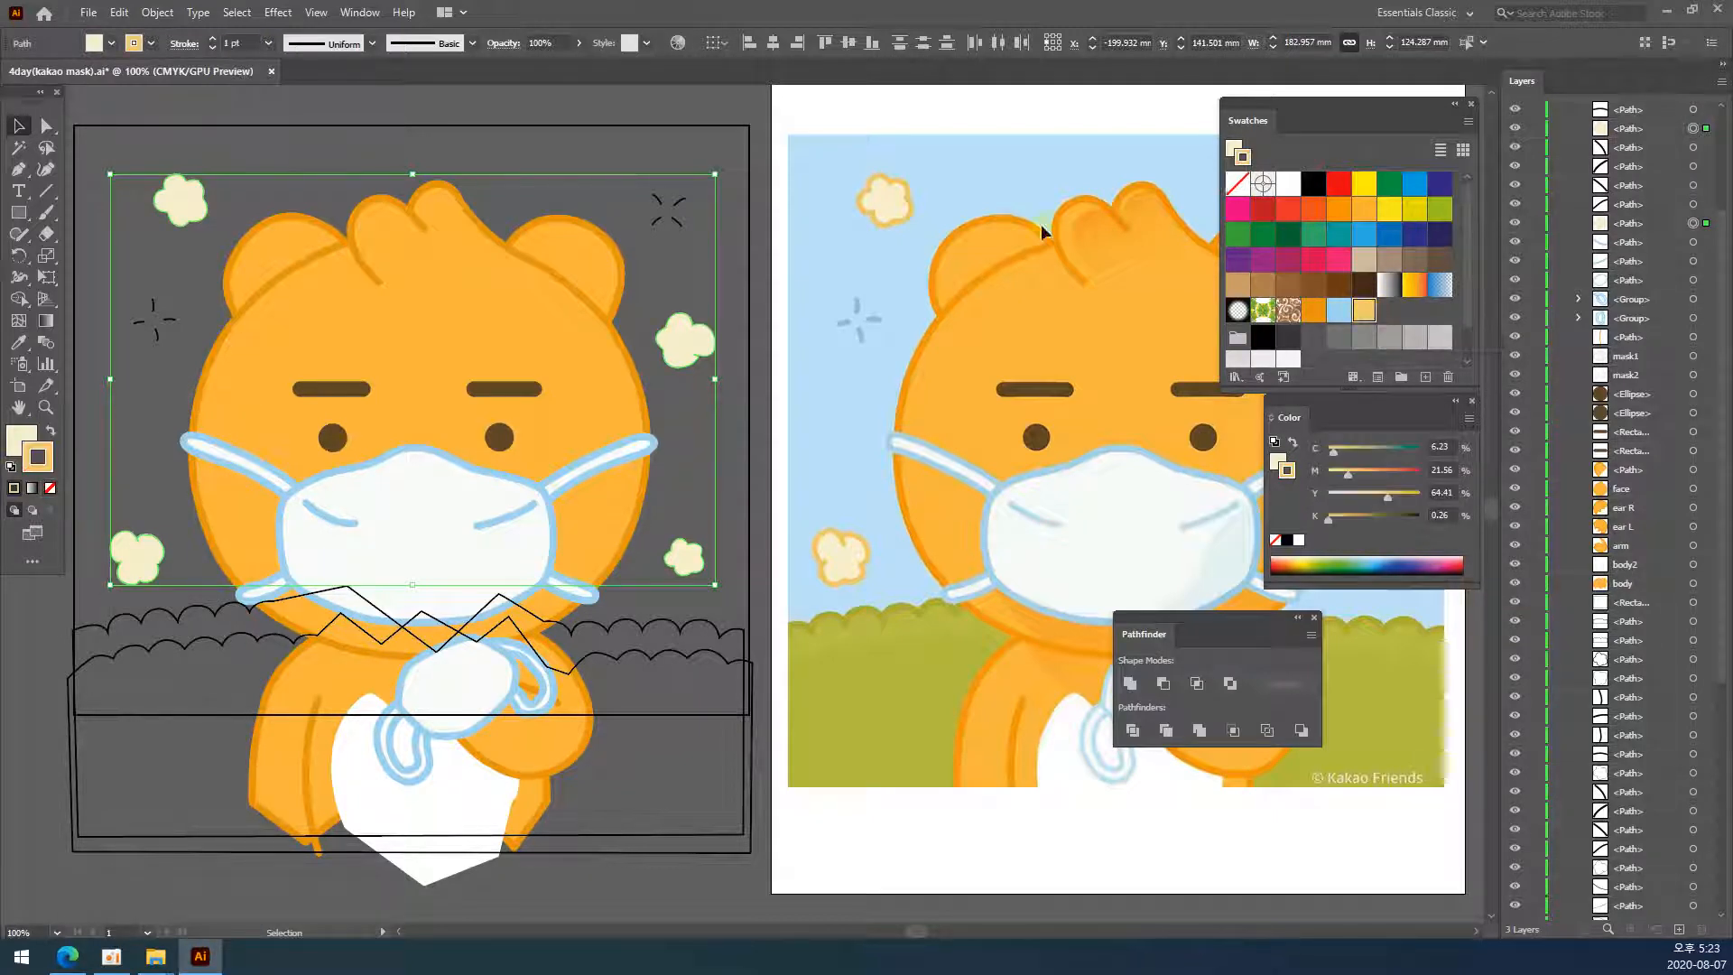
left_click(212, 40)
left_click(212, 39)
left_click(212, 40)
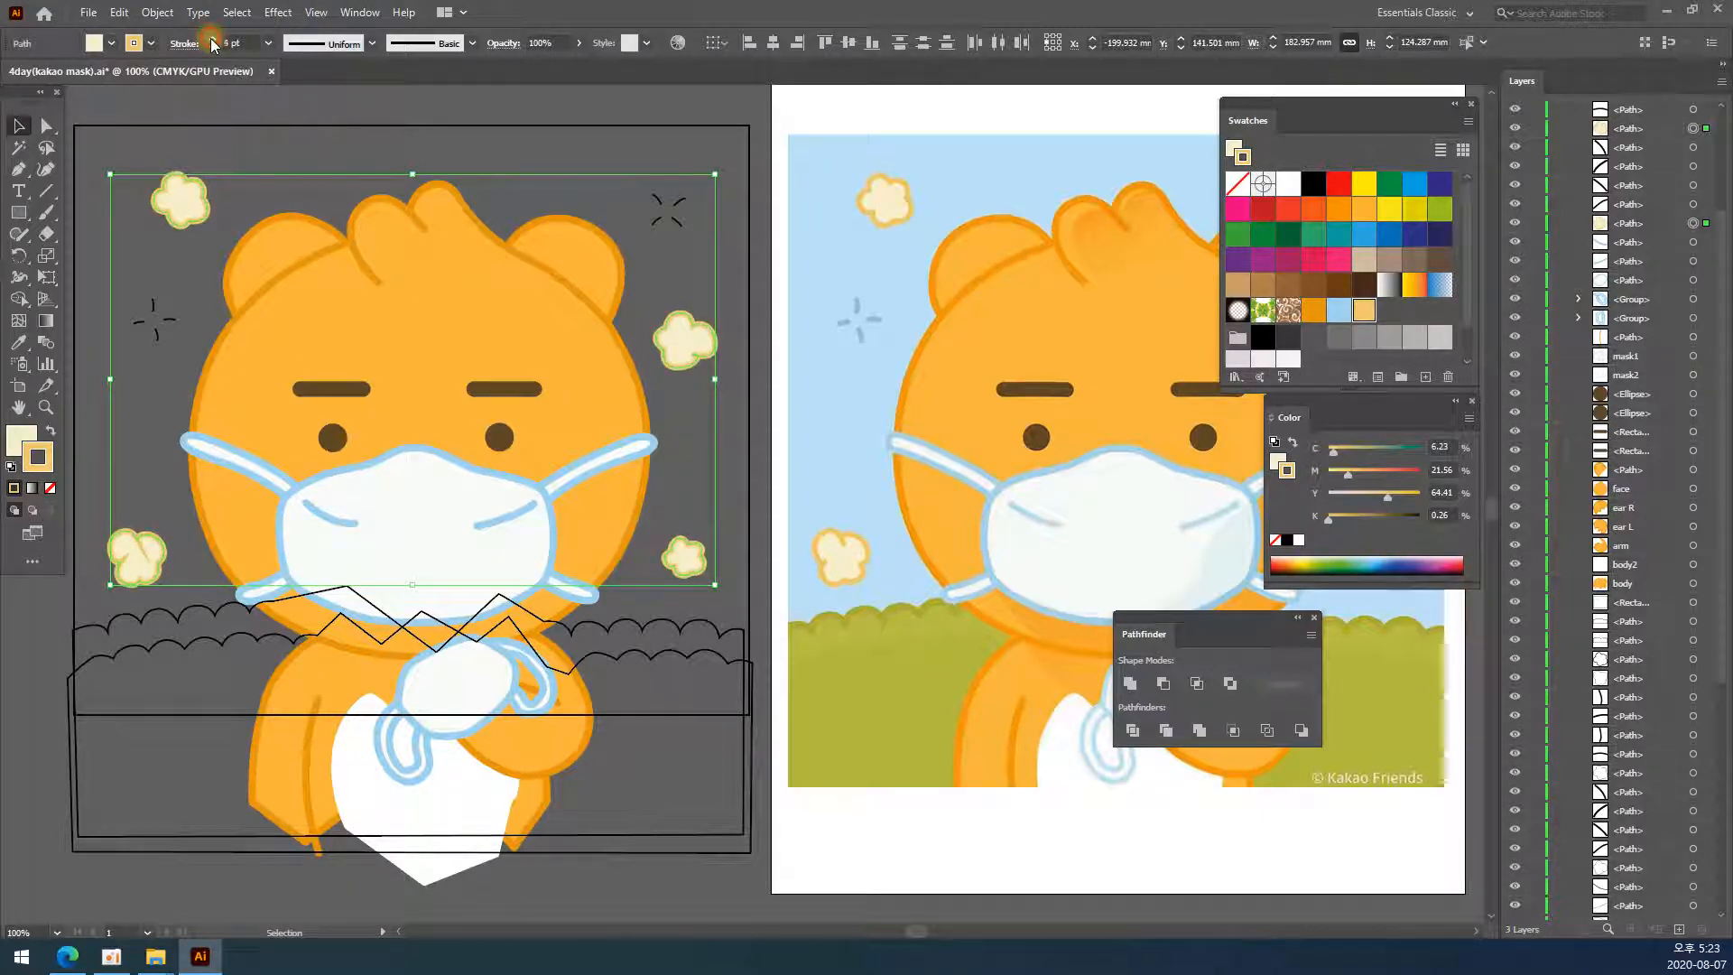
- Thicken the four cloud shapes' outlines to 6 pt and give them round caps and round corner joins
left_click(212, 40)
left_click(281, 110)
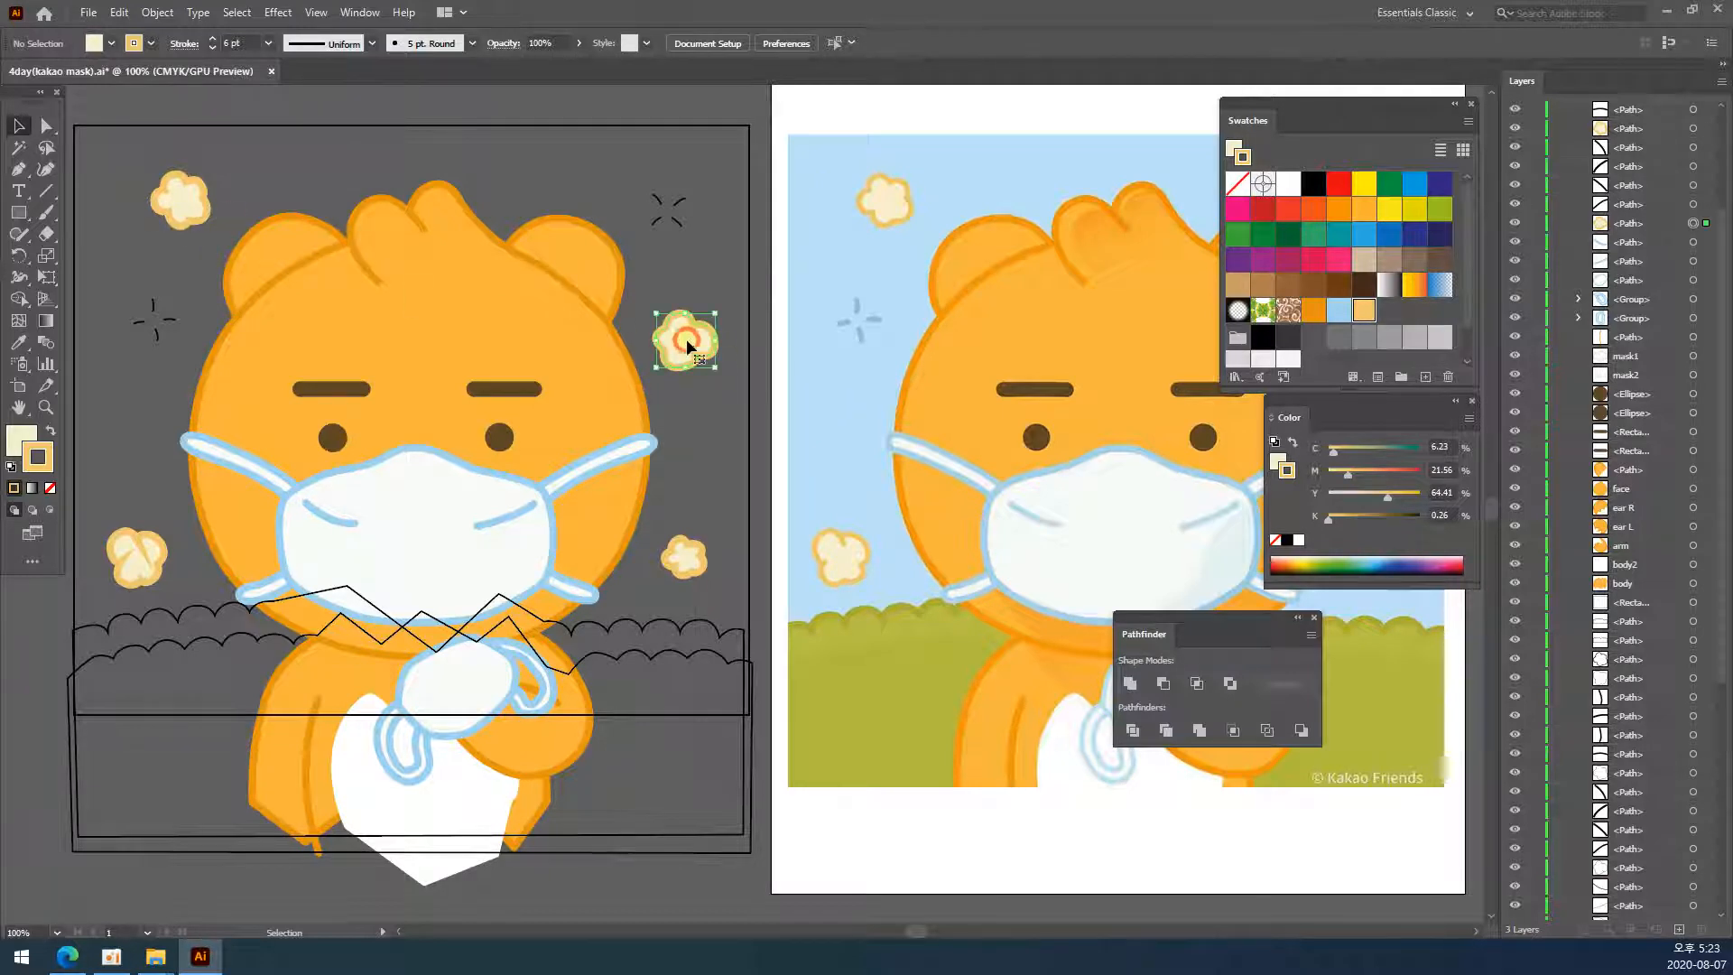
left_click(183, 203, "shift")
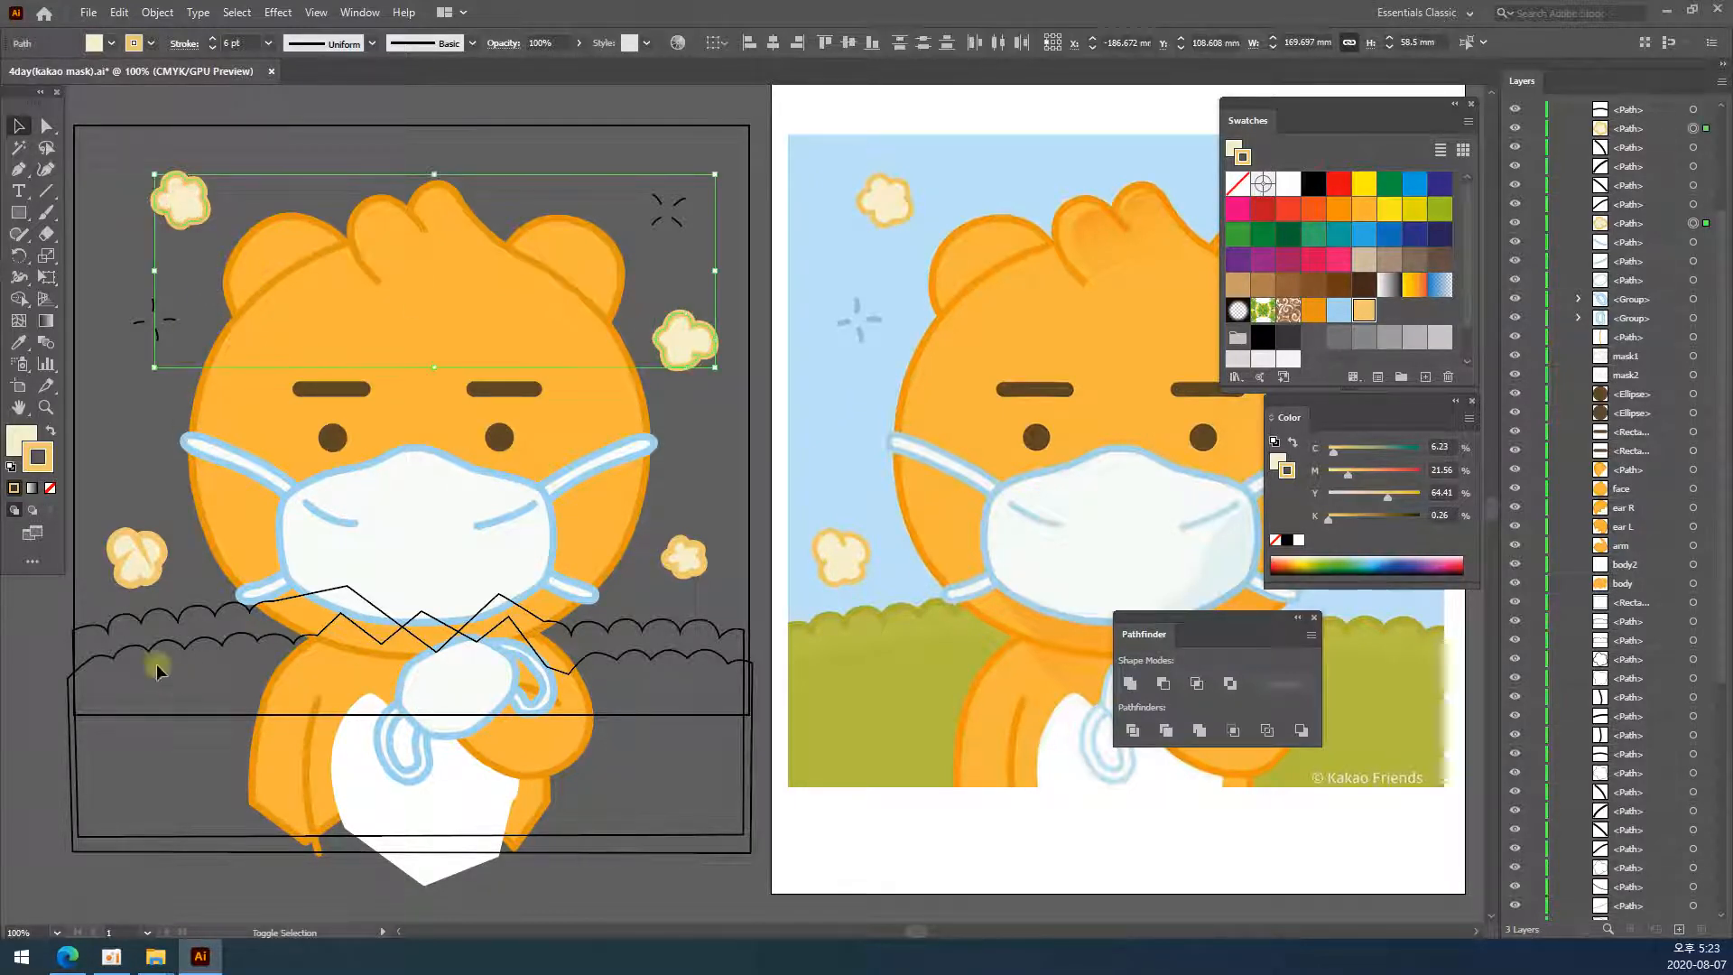
left_click(137, 561, "shift")
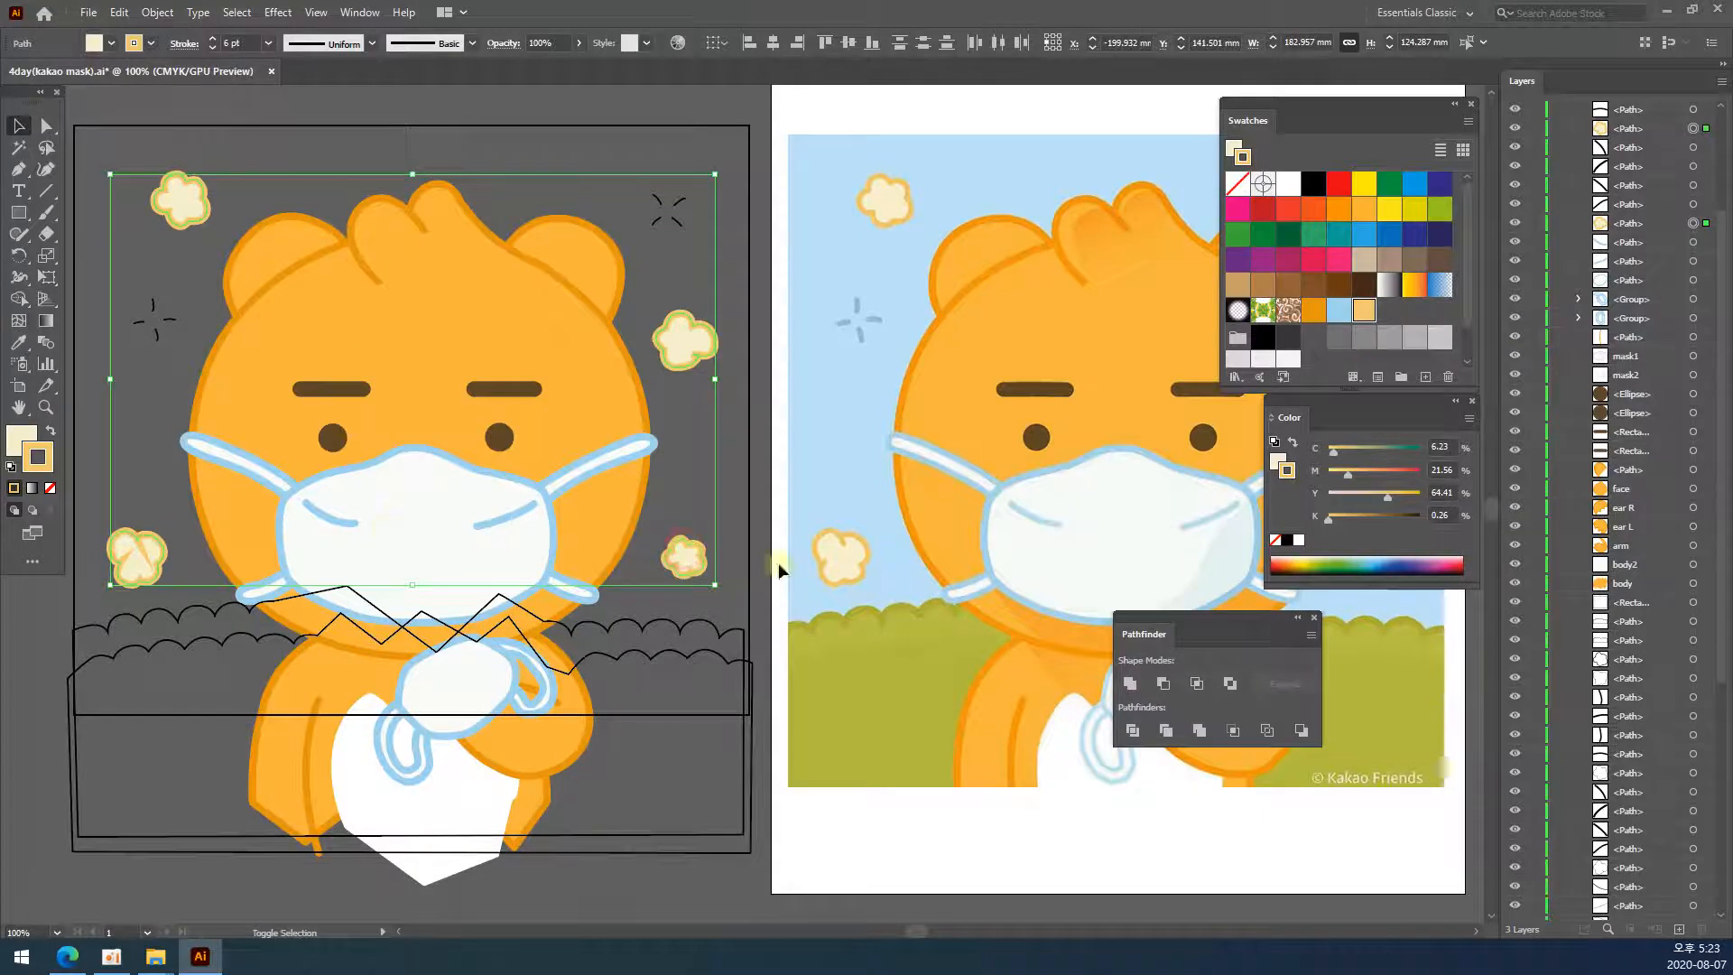
left_click(183, 44)
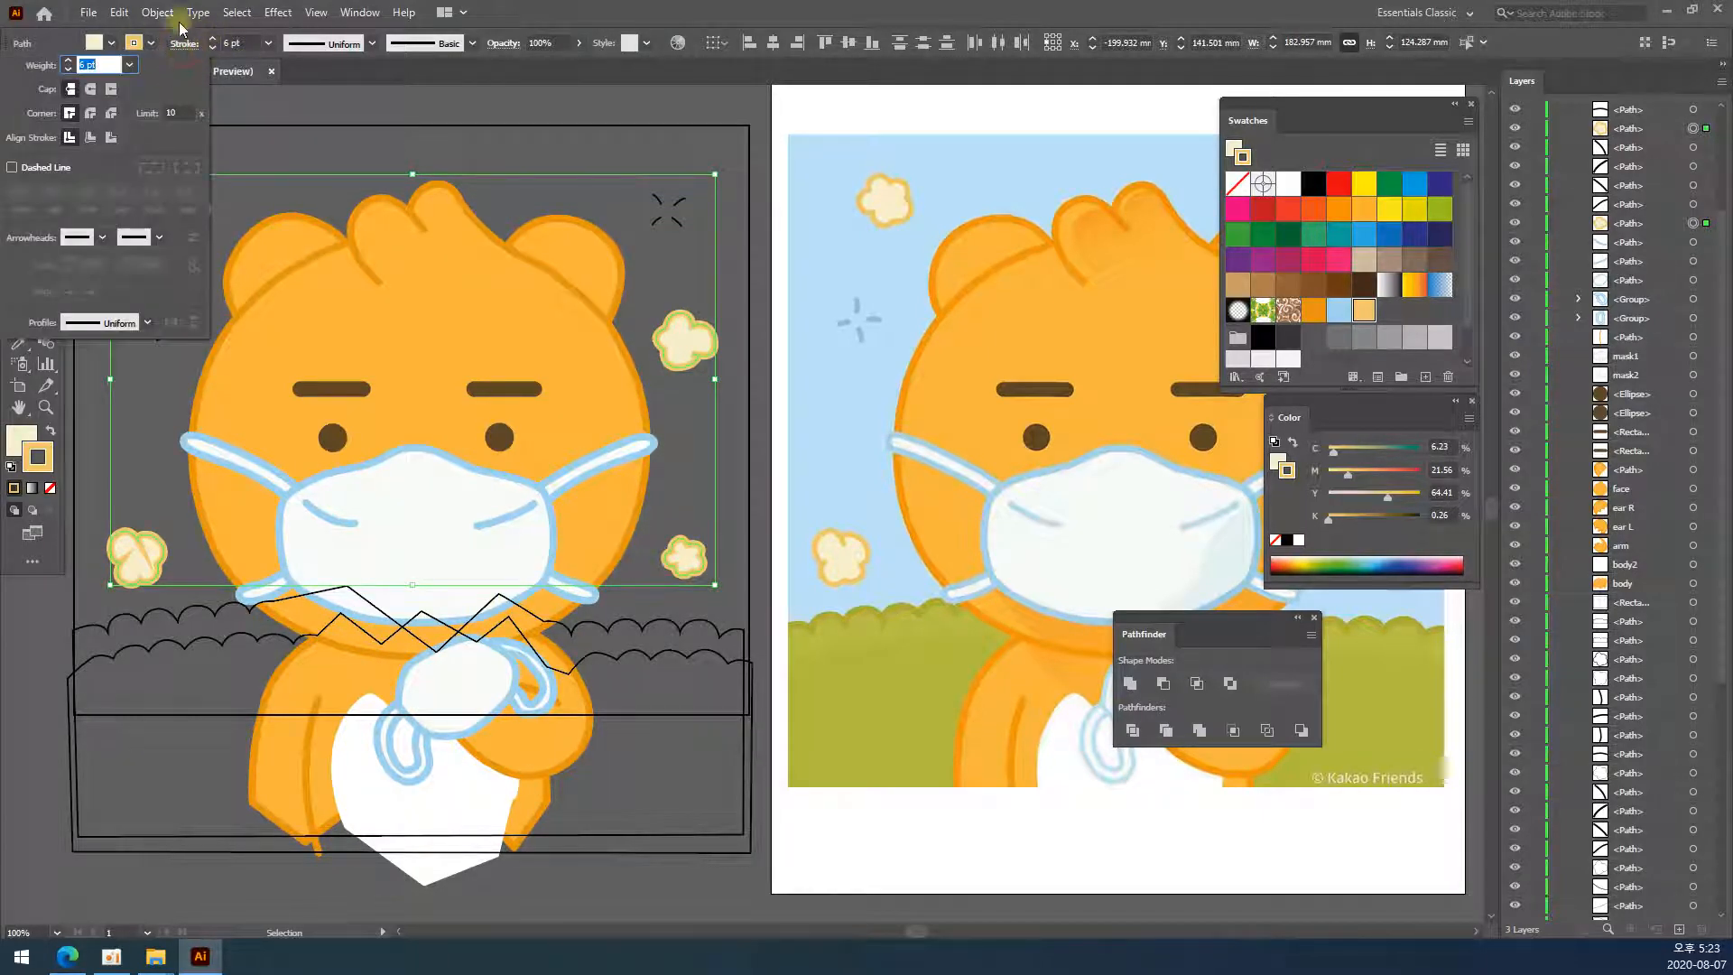
left_click(89, 90)
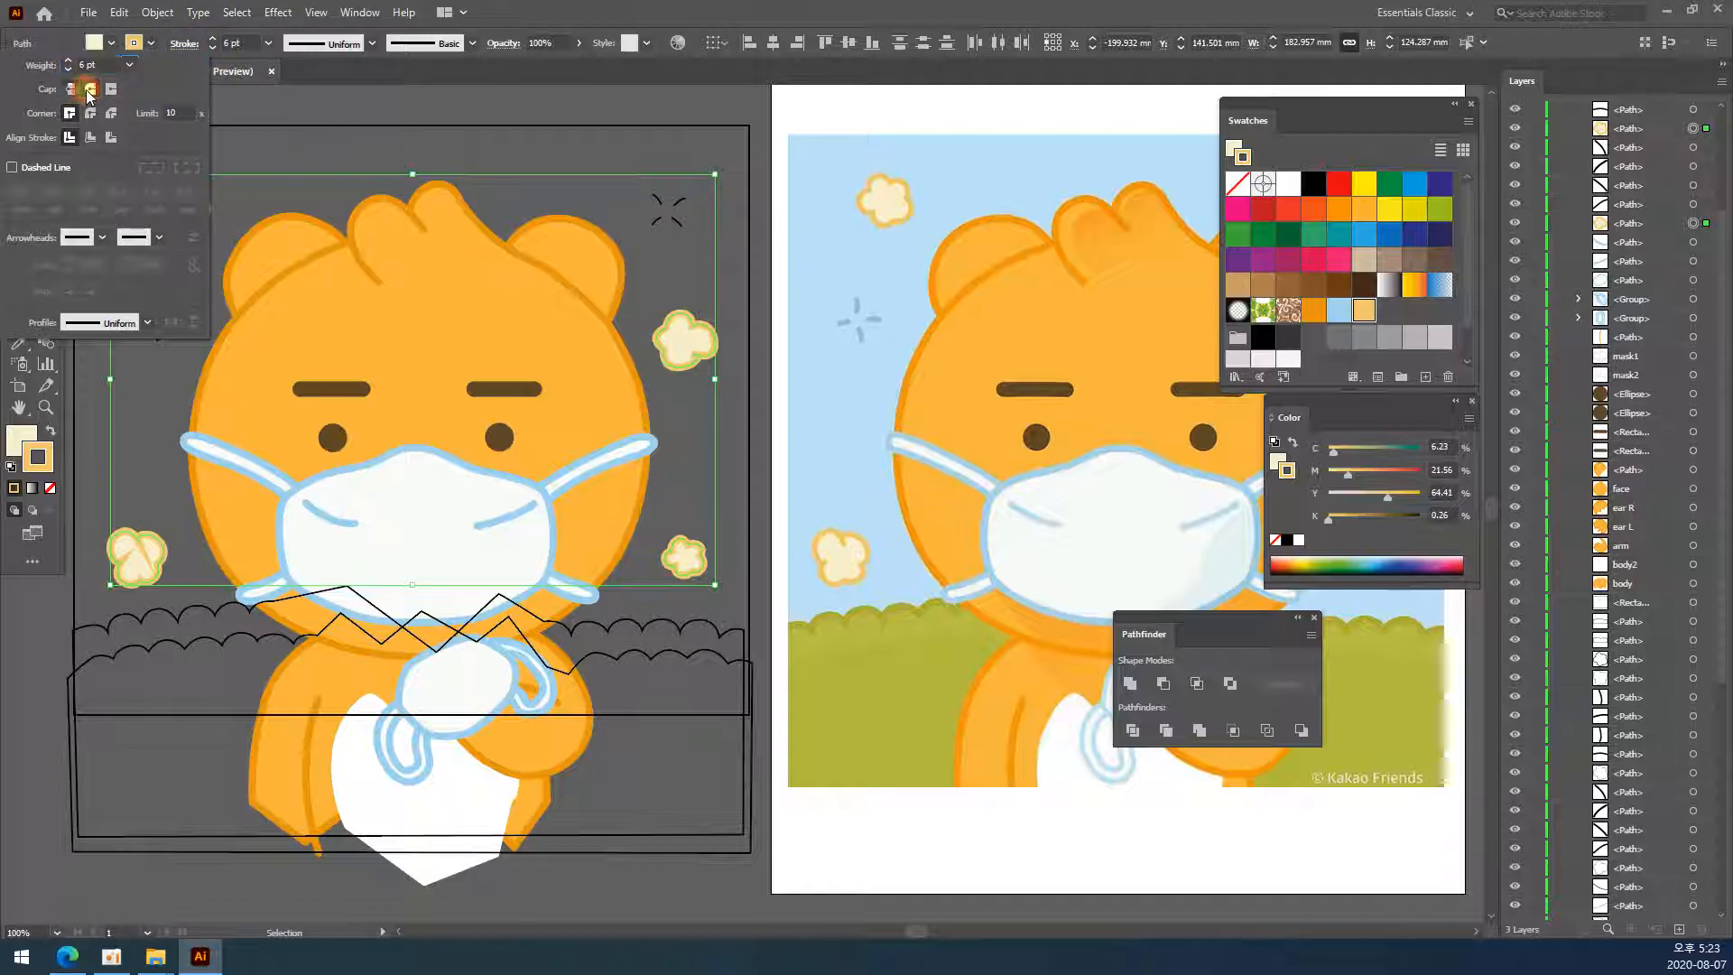
left_click(89, 114)
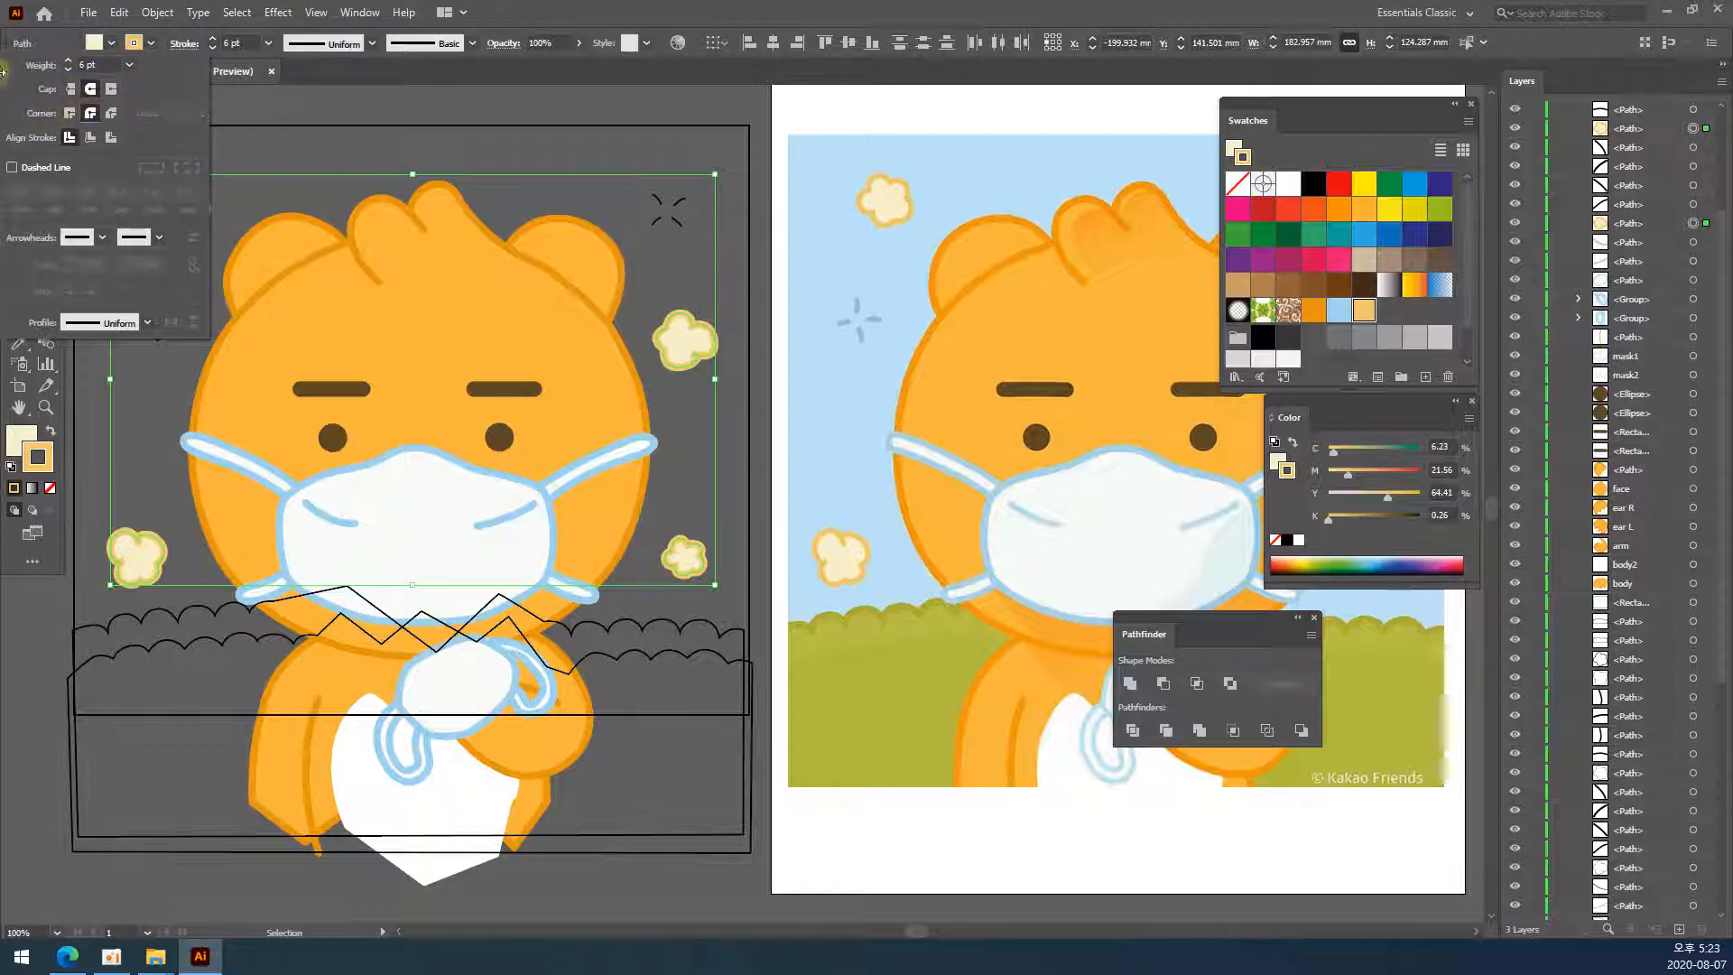
left_click(370, 99)
left_click(756, 332)
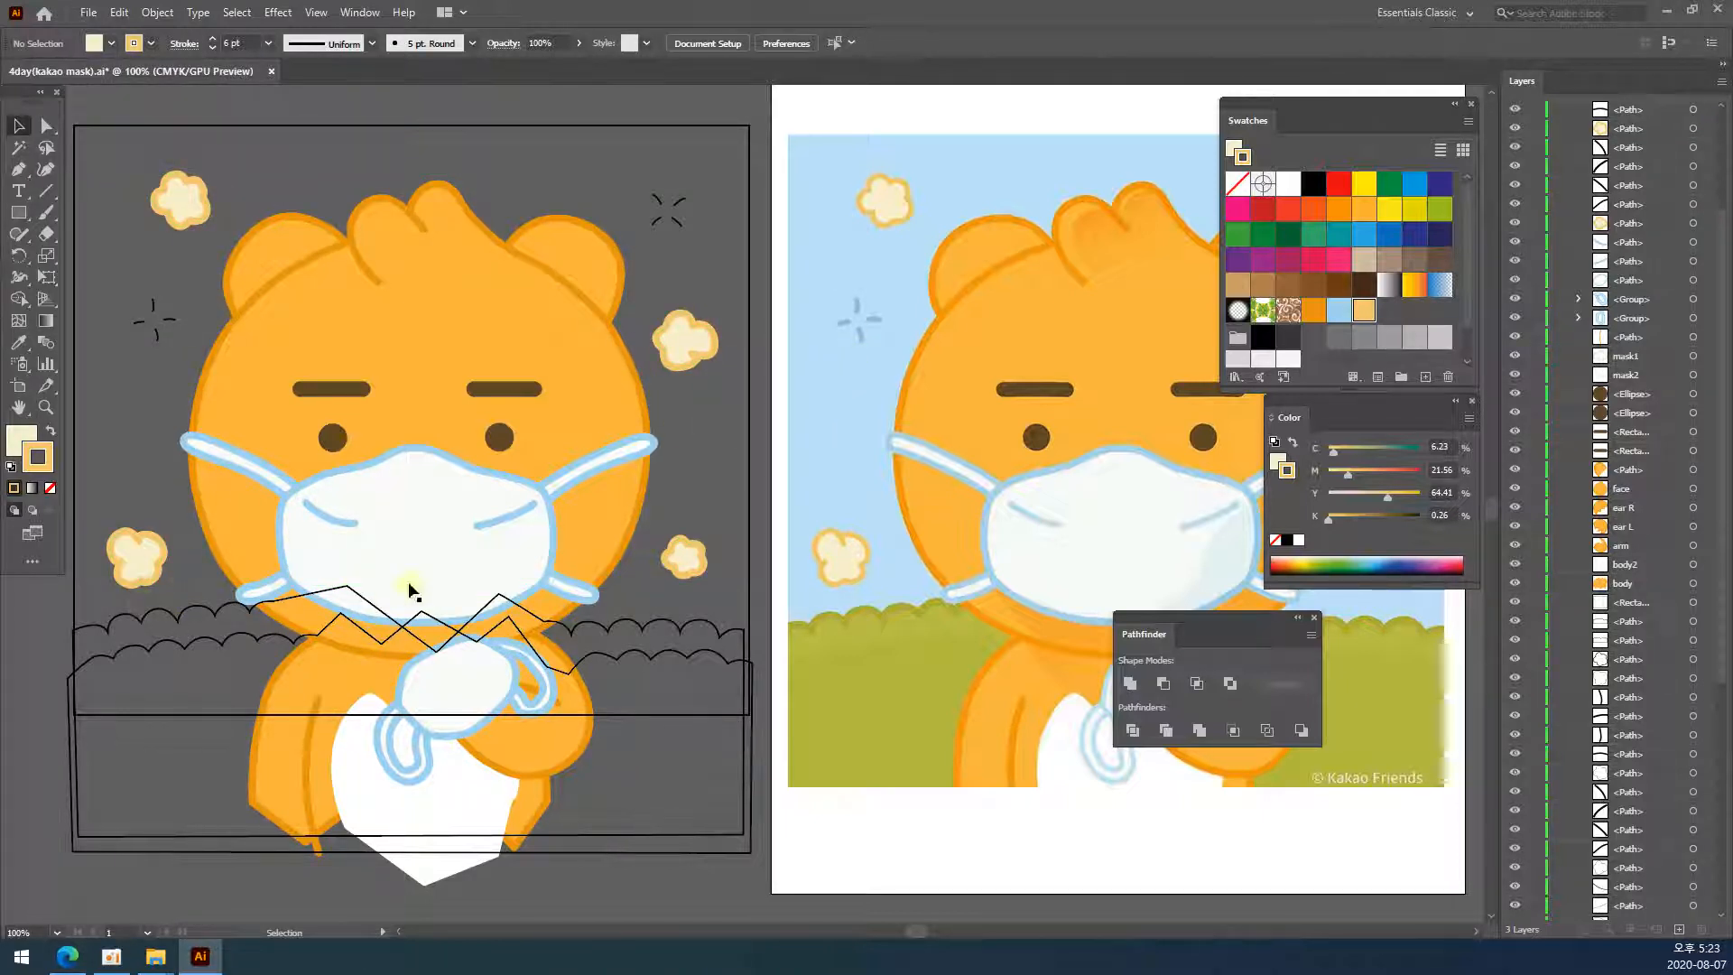
- Colour the strokes of the two sparkle marks beside the bear's head with the grey-blue sampled from the reference picture's sparkle
left_click(173, 347)
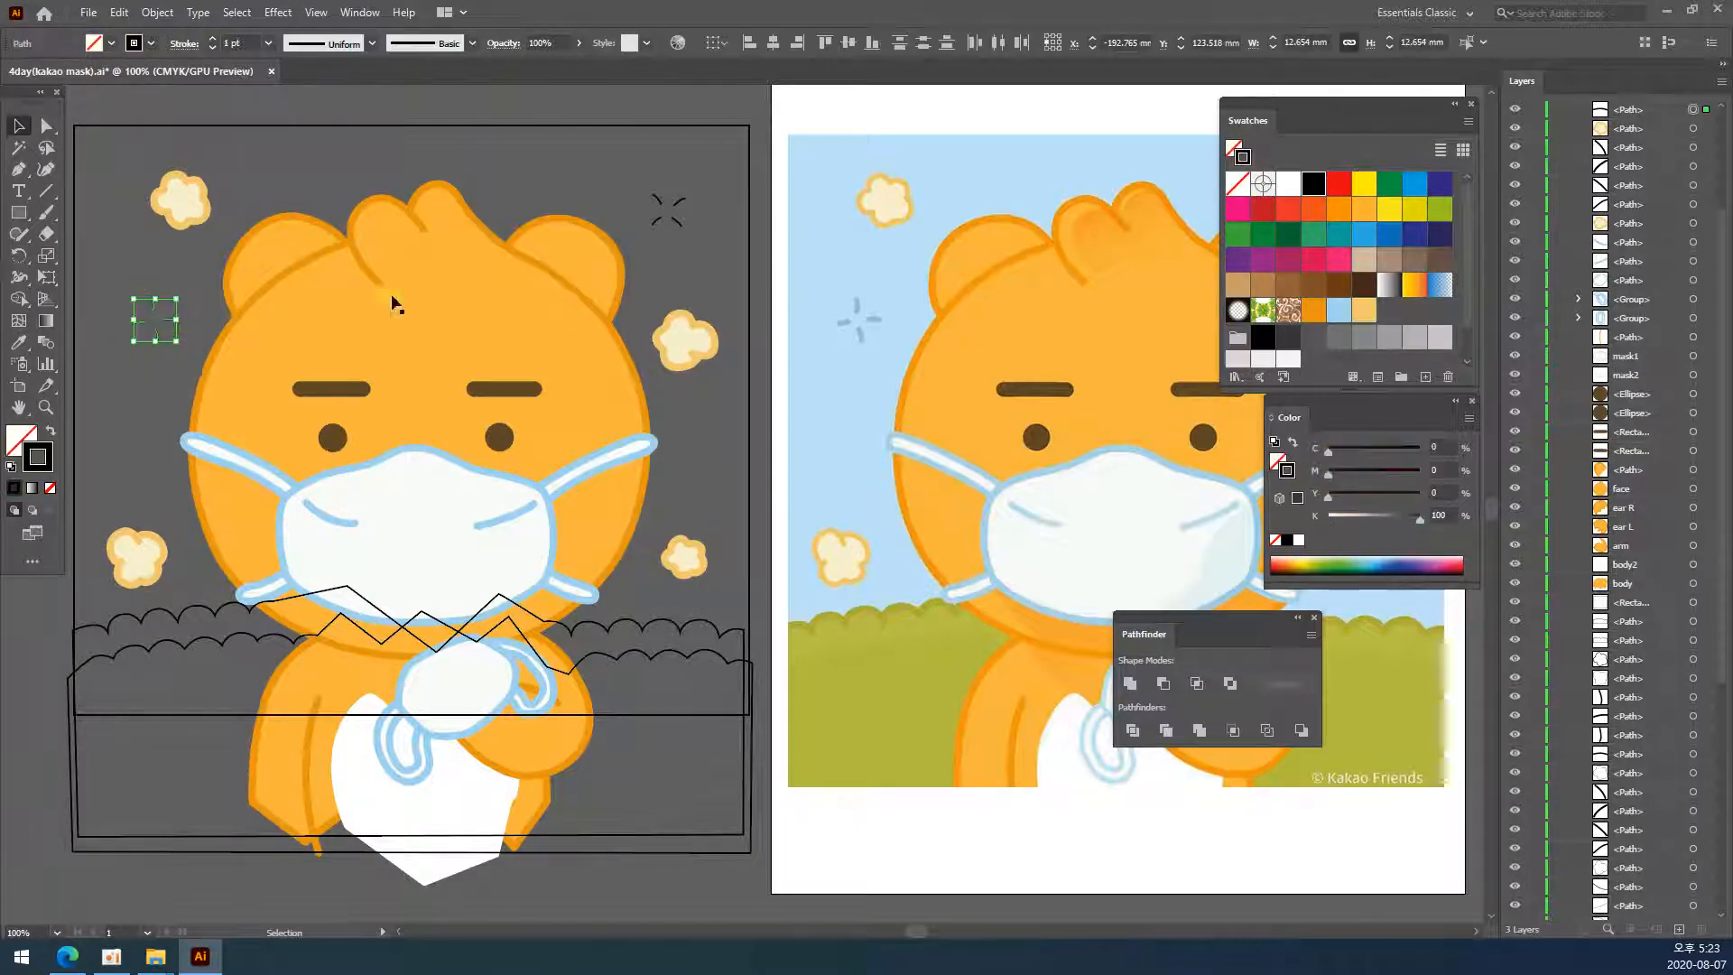
left_click_drag(648, 176, 706, 234)
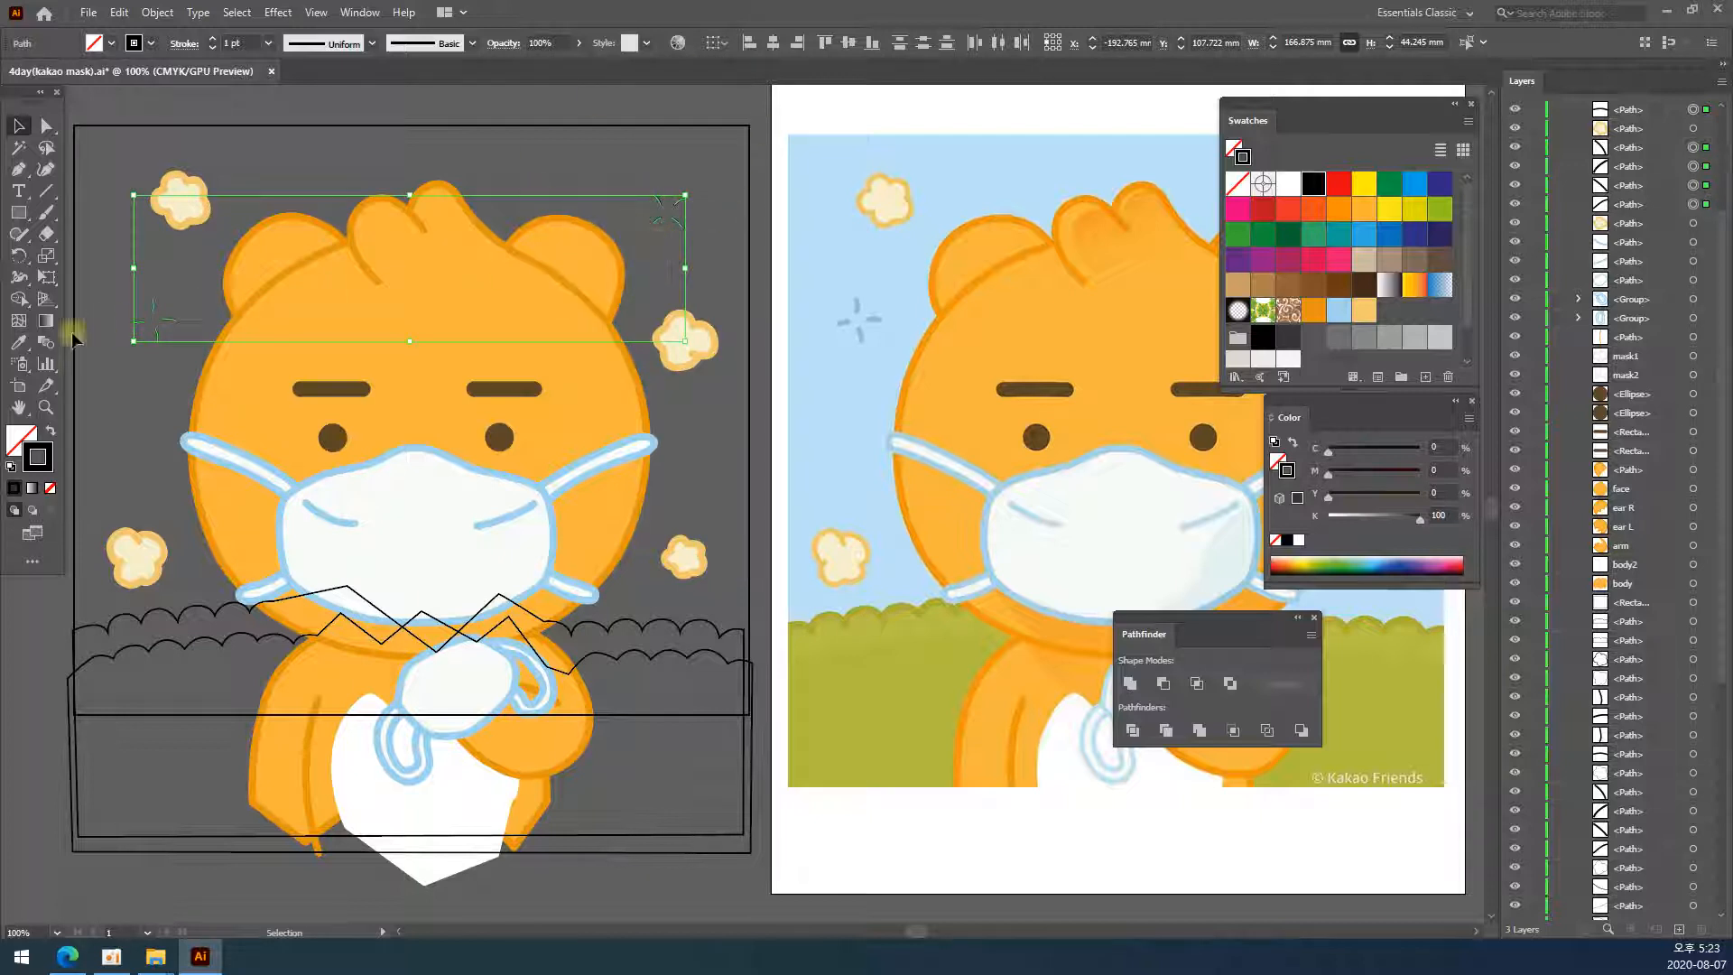
left_click(18, 341)
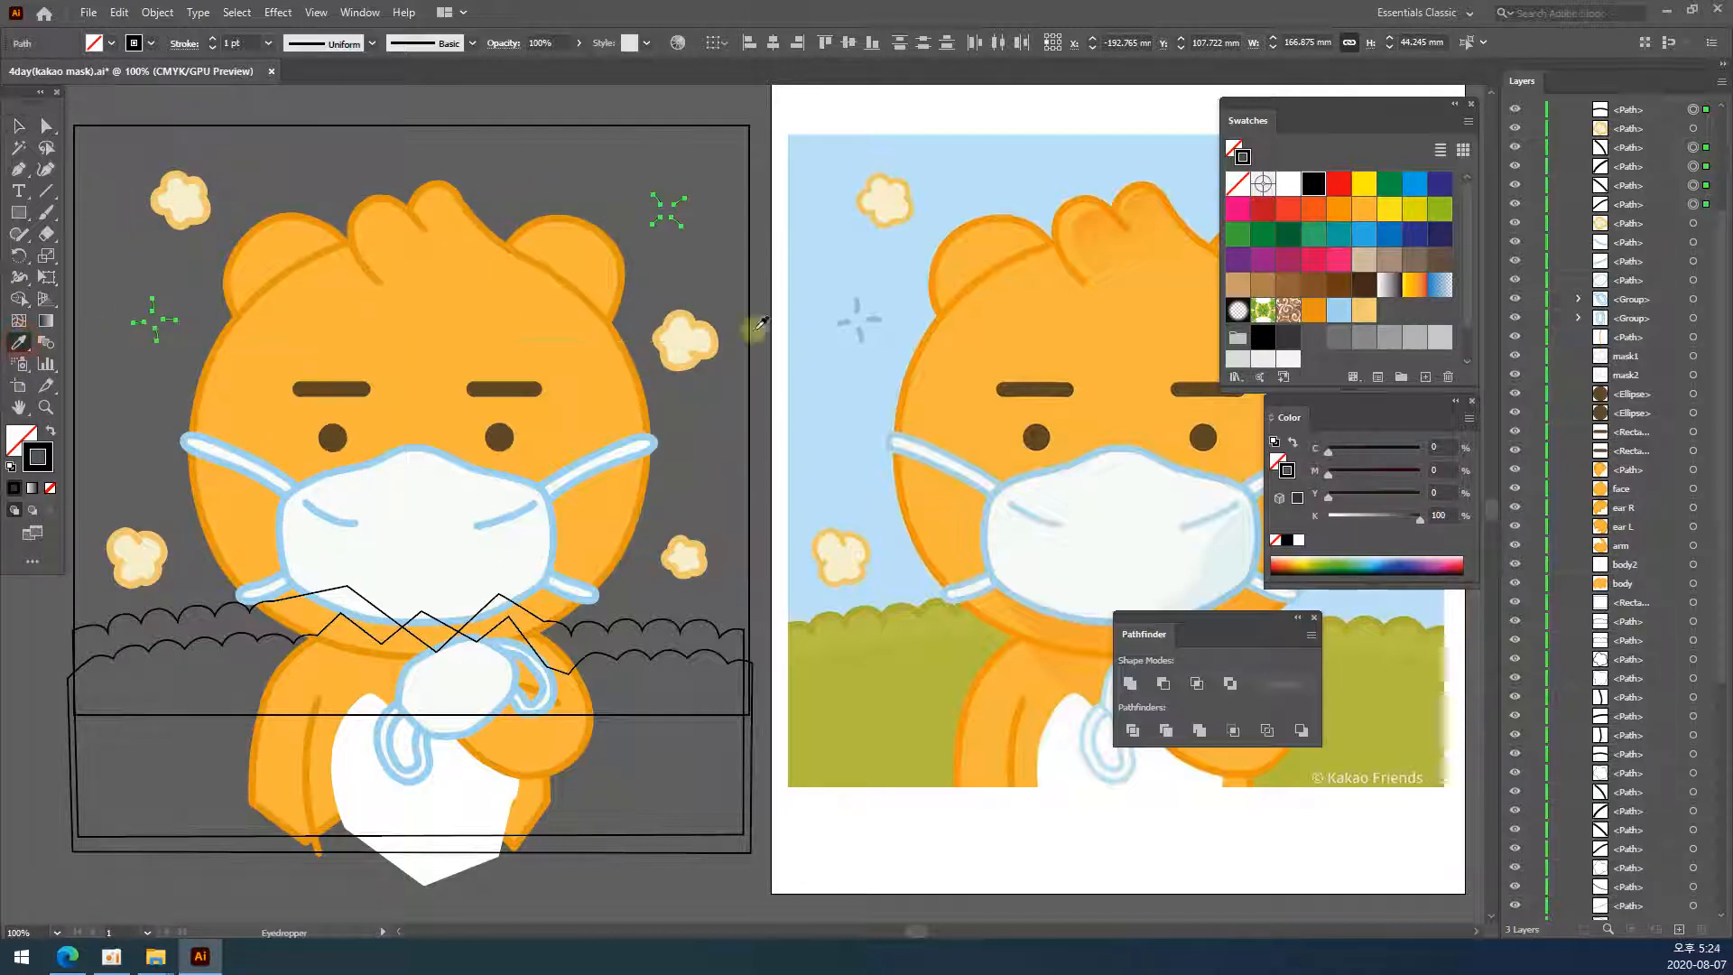
left_click(863, 299)
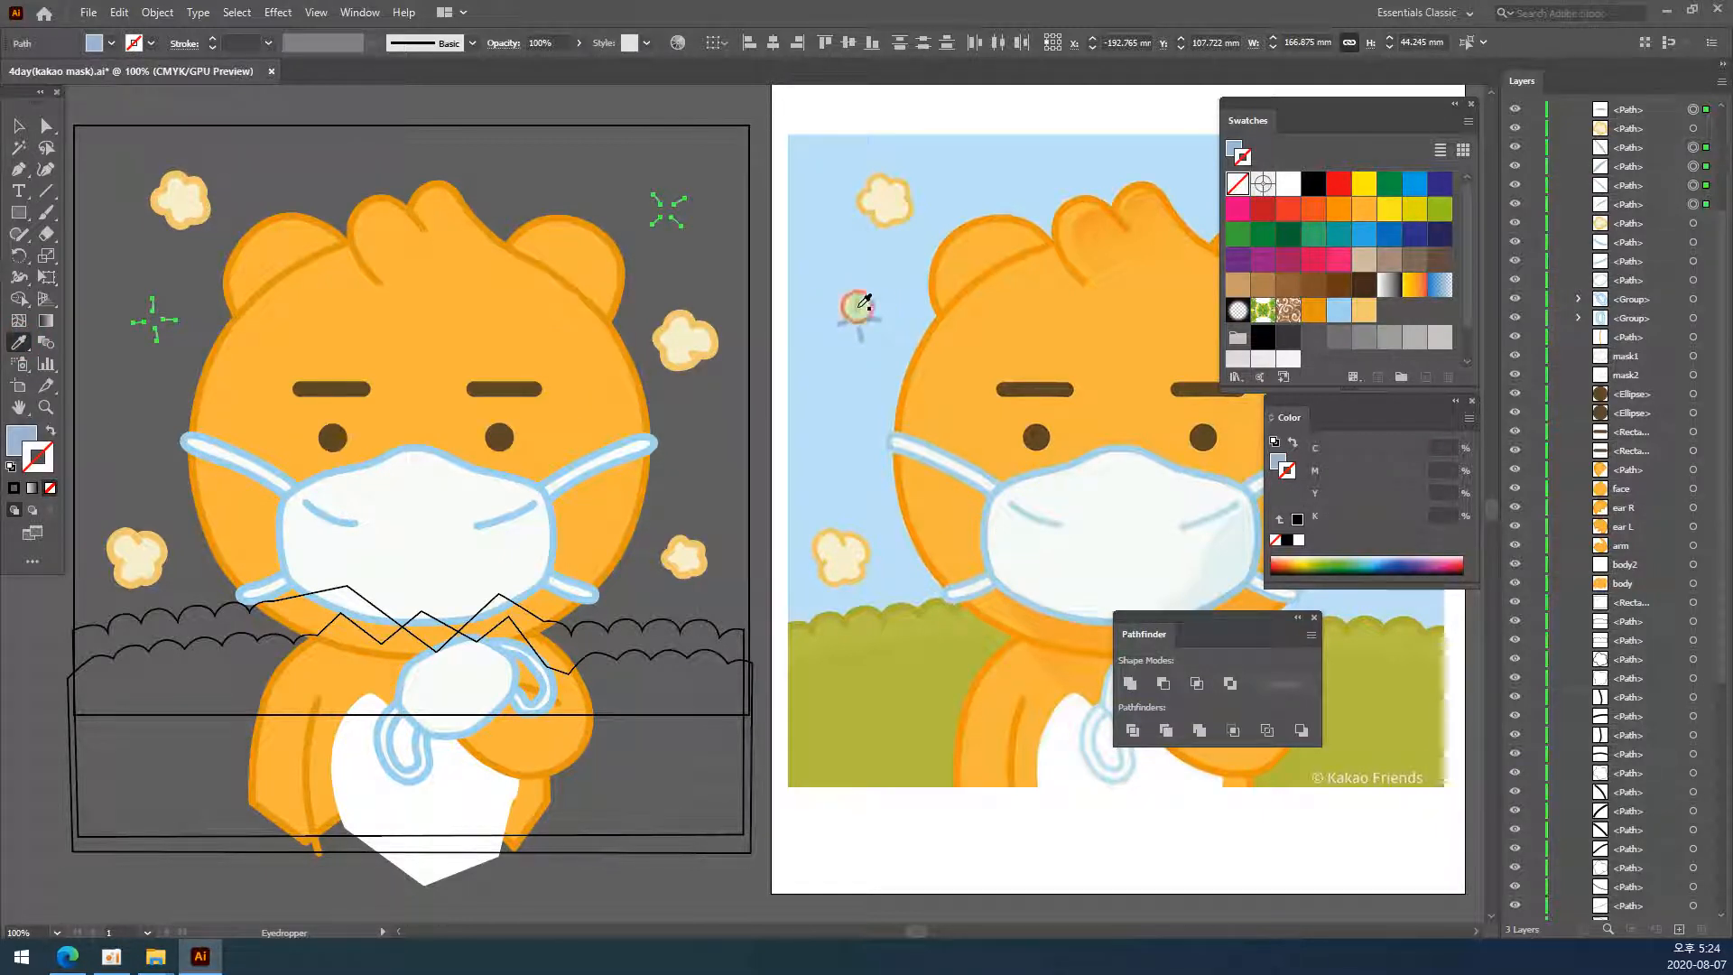
left_click(48, 432)
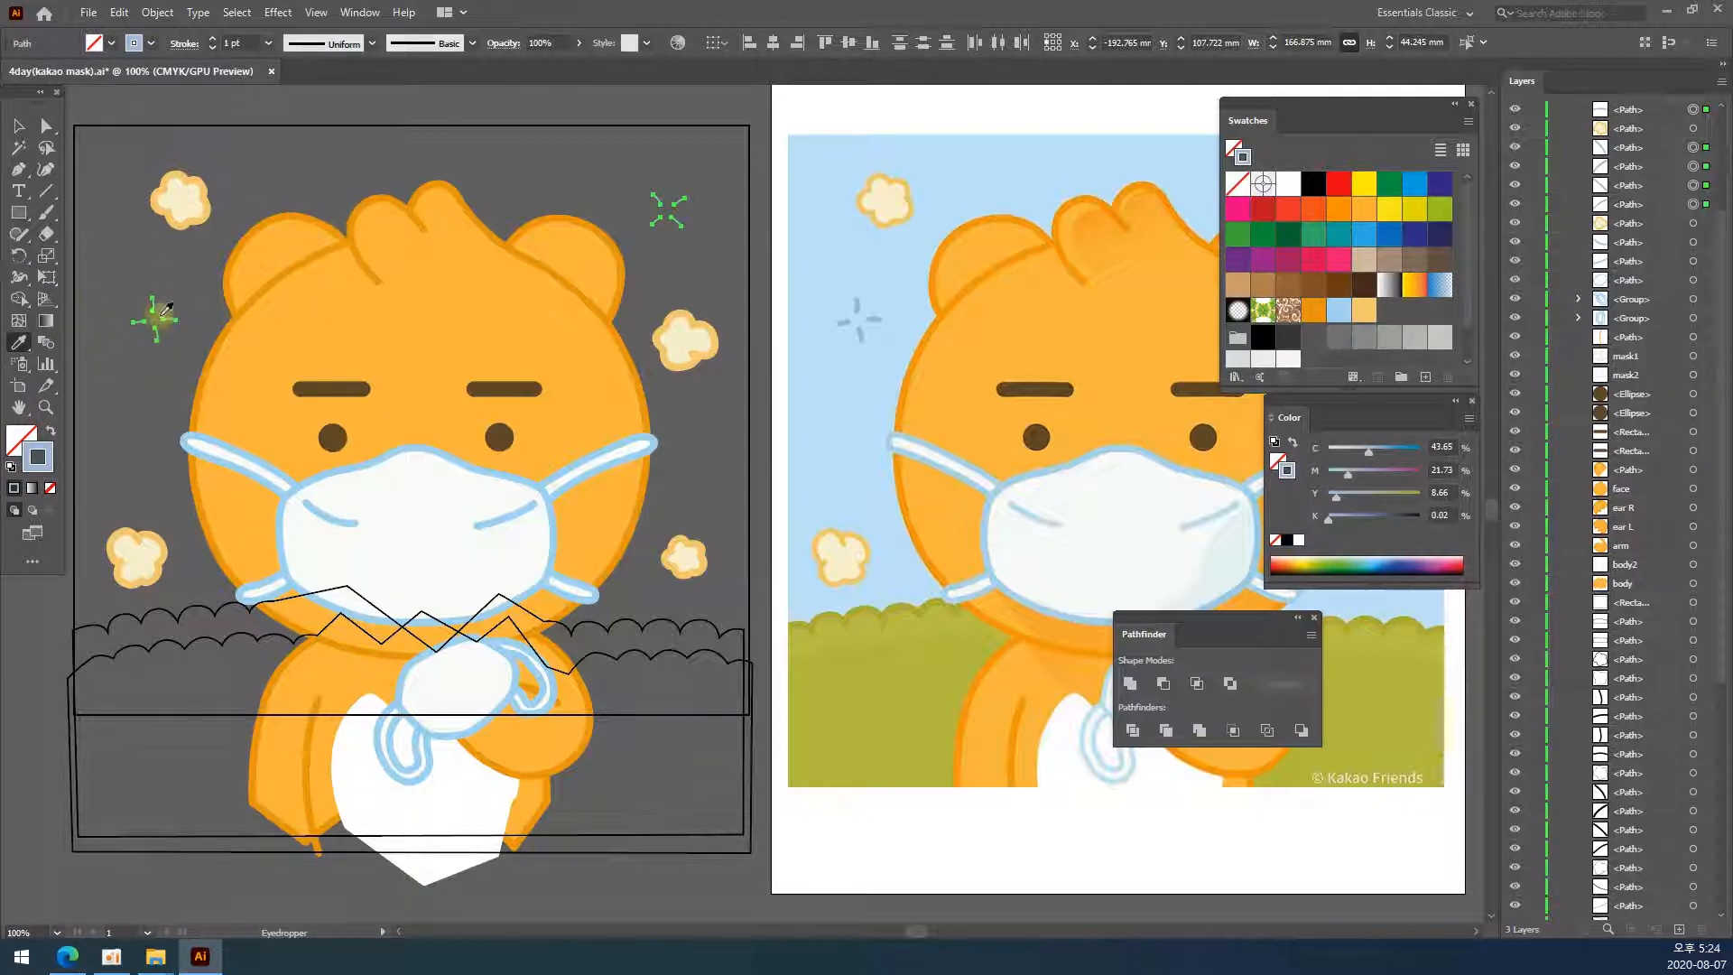
- Set the stroke weight of both sparkle marks to 6 pt
left_click(211, 39)
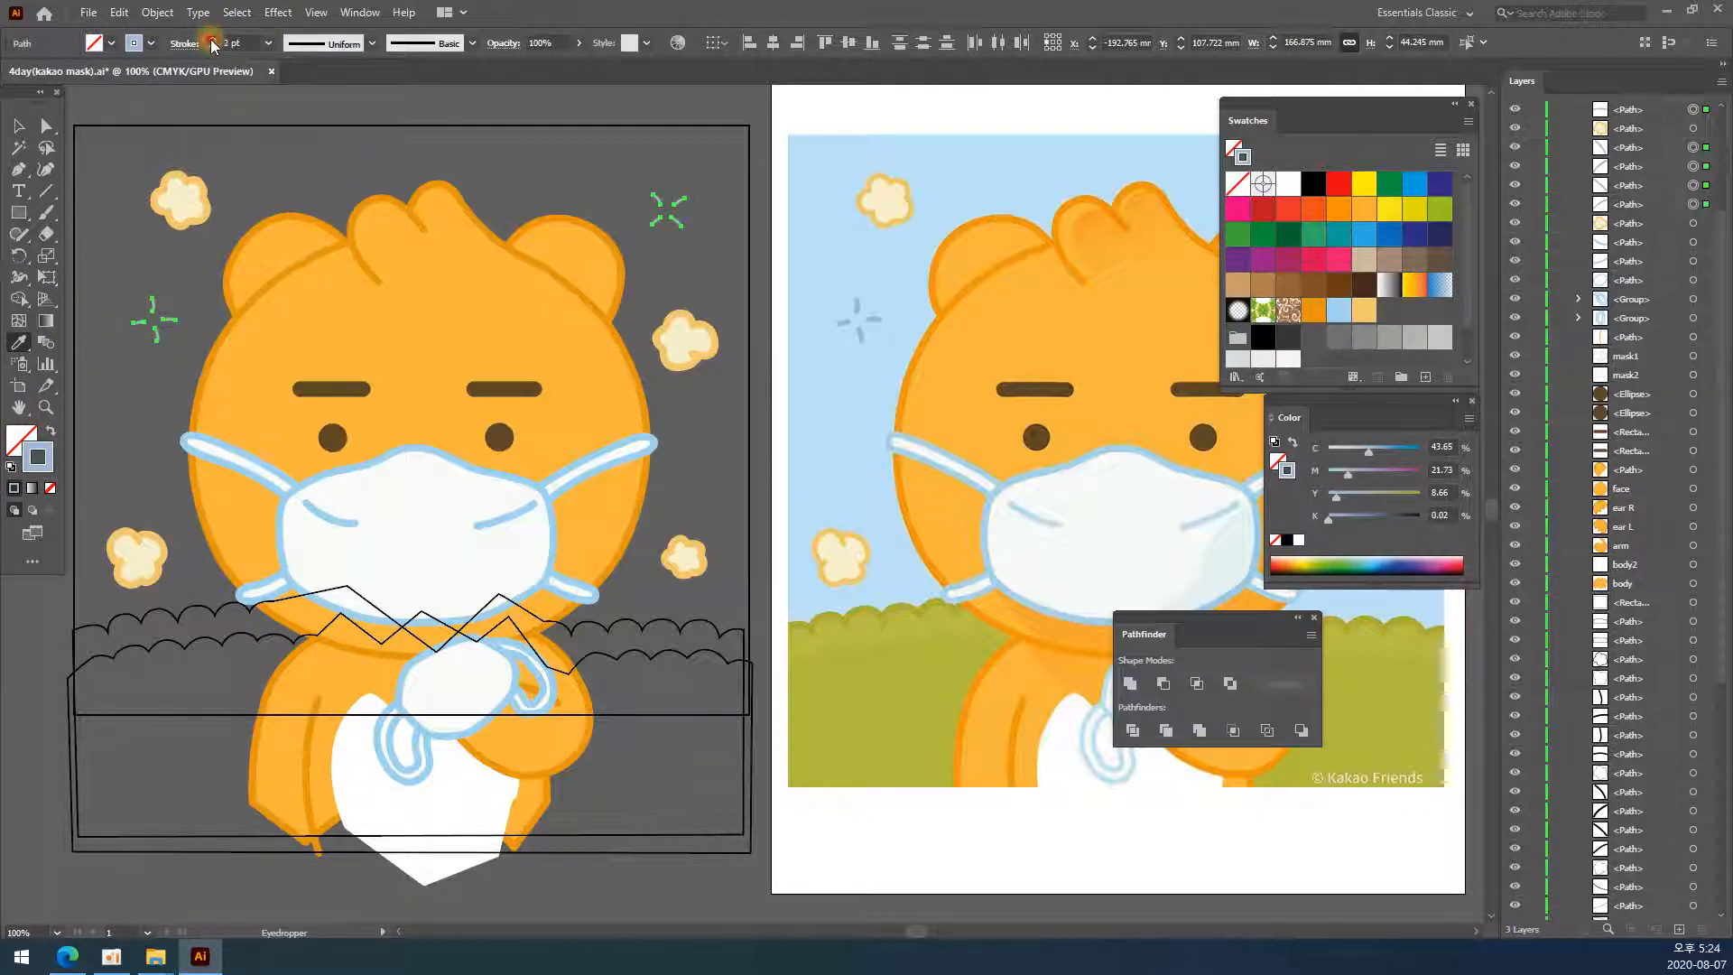
left_click(211, 39)
left_click(211, 39)
left_click(211, 40)
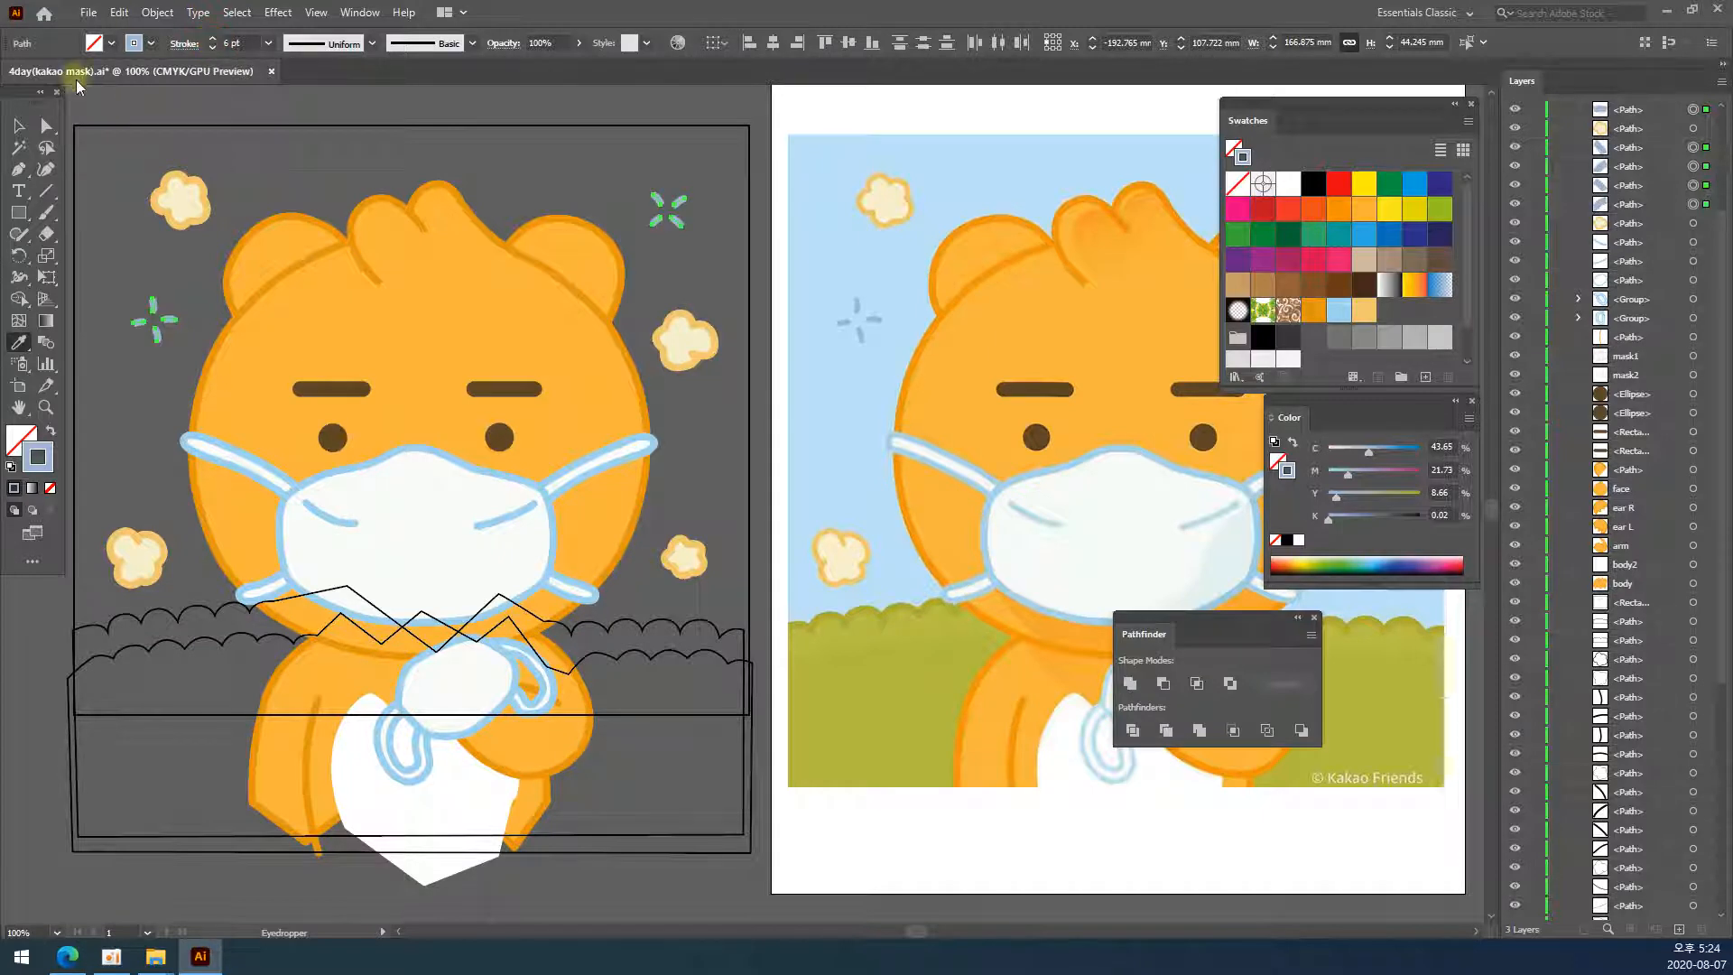
left_click(18, 125)
left_click(366, 117)
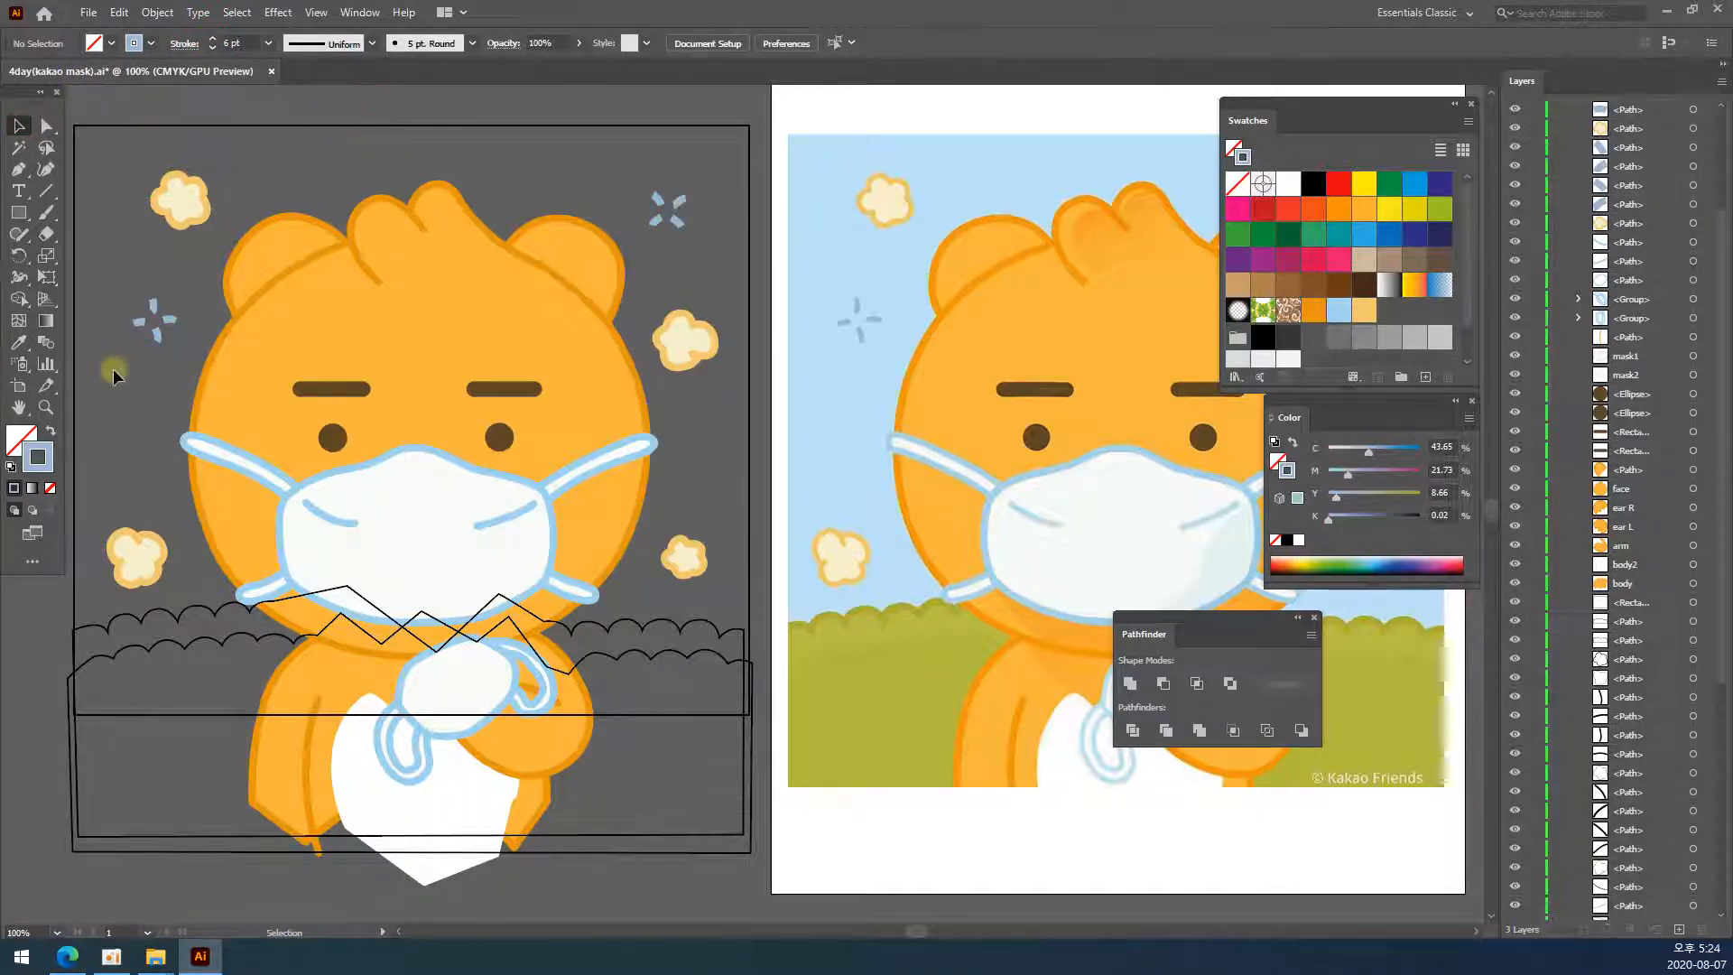
- Give the strokes of both sparkle marks round caps
left_click_drag(691, 181, 643, 239)
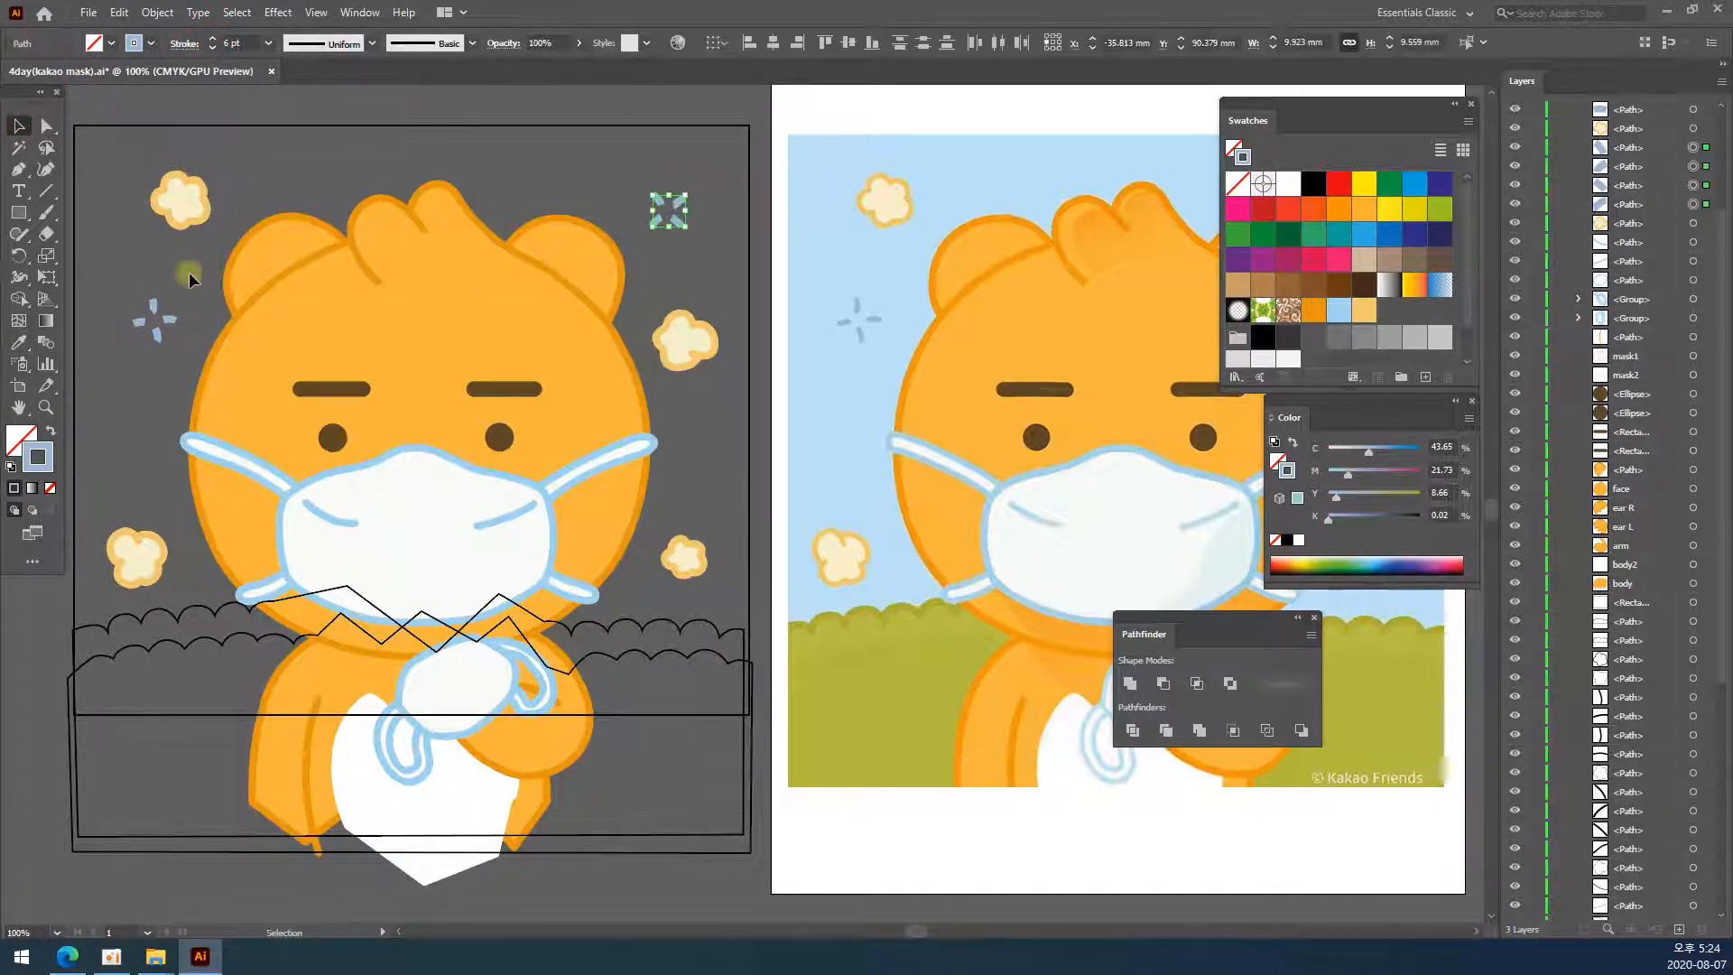
left_click(156, 323, "shift")
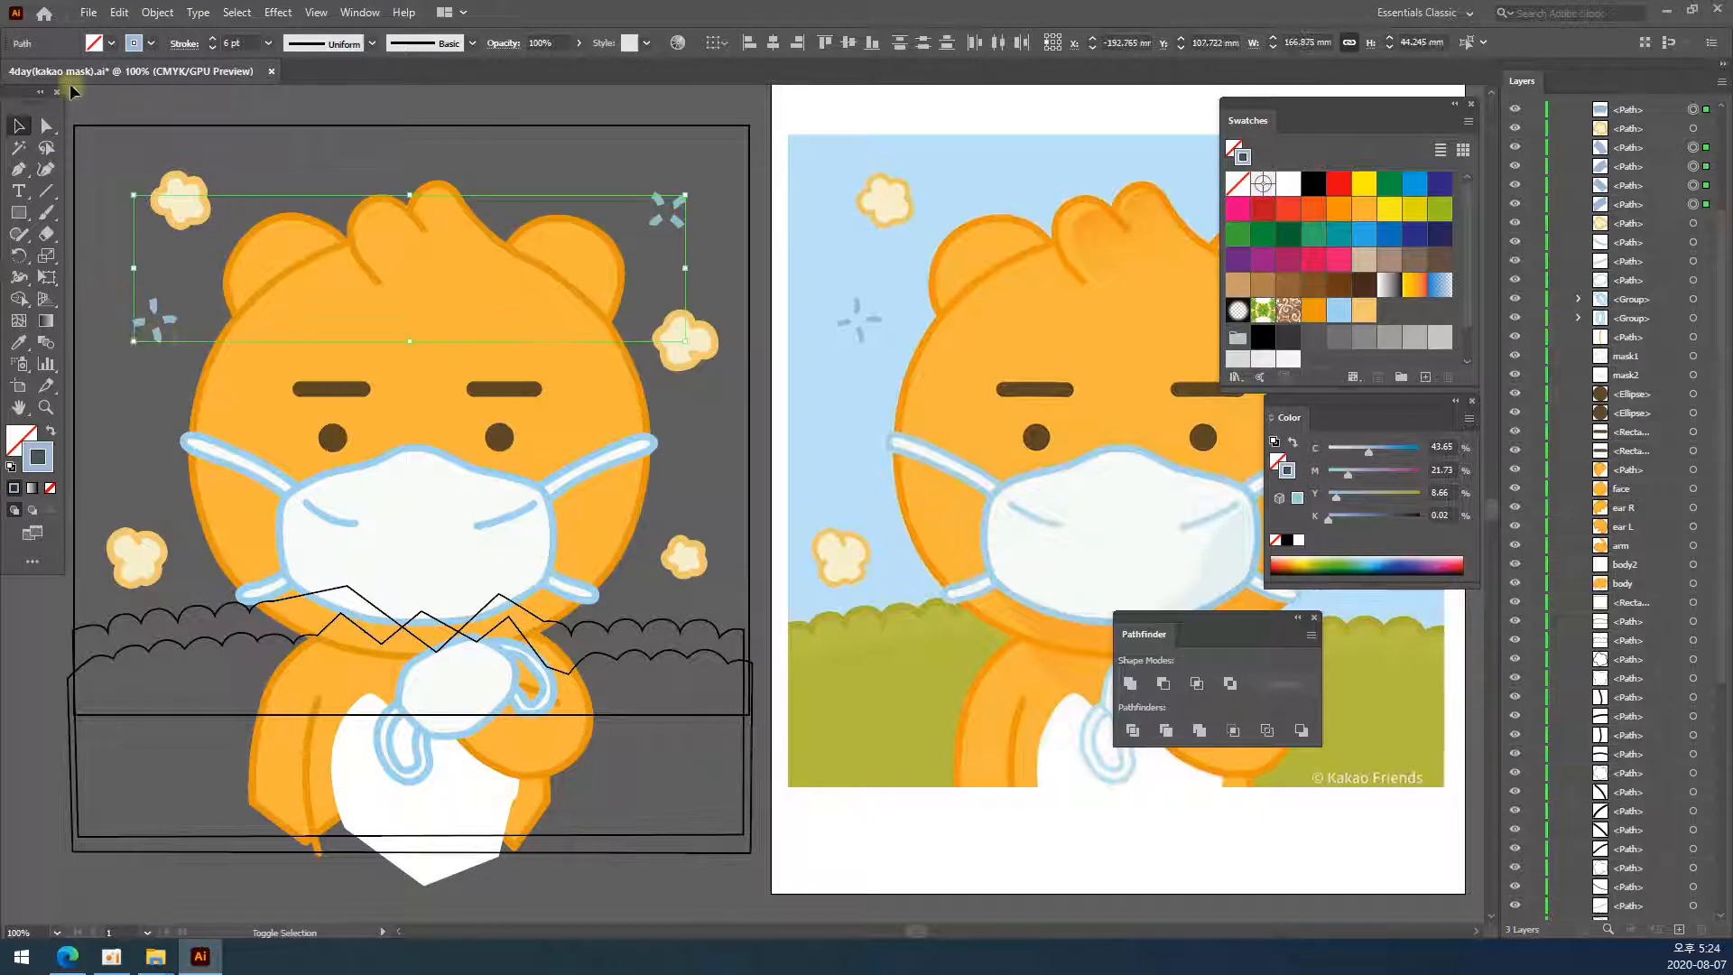
left_click(185, 45)
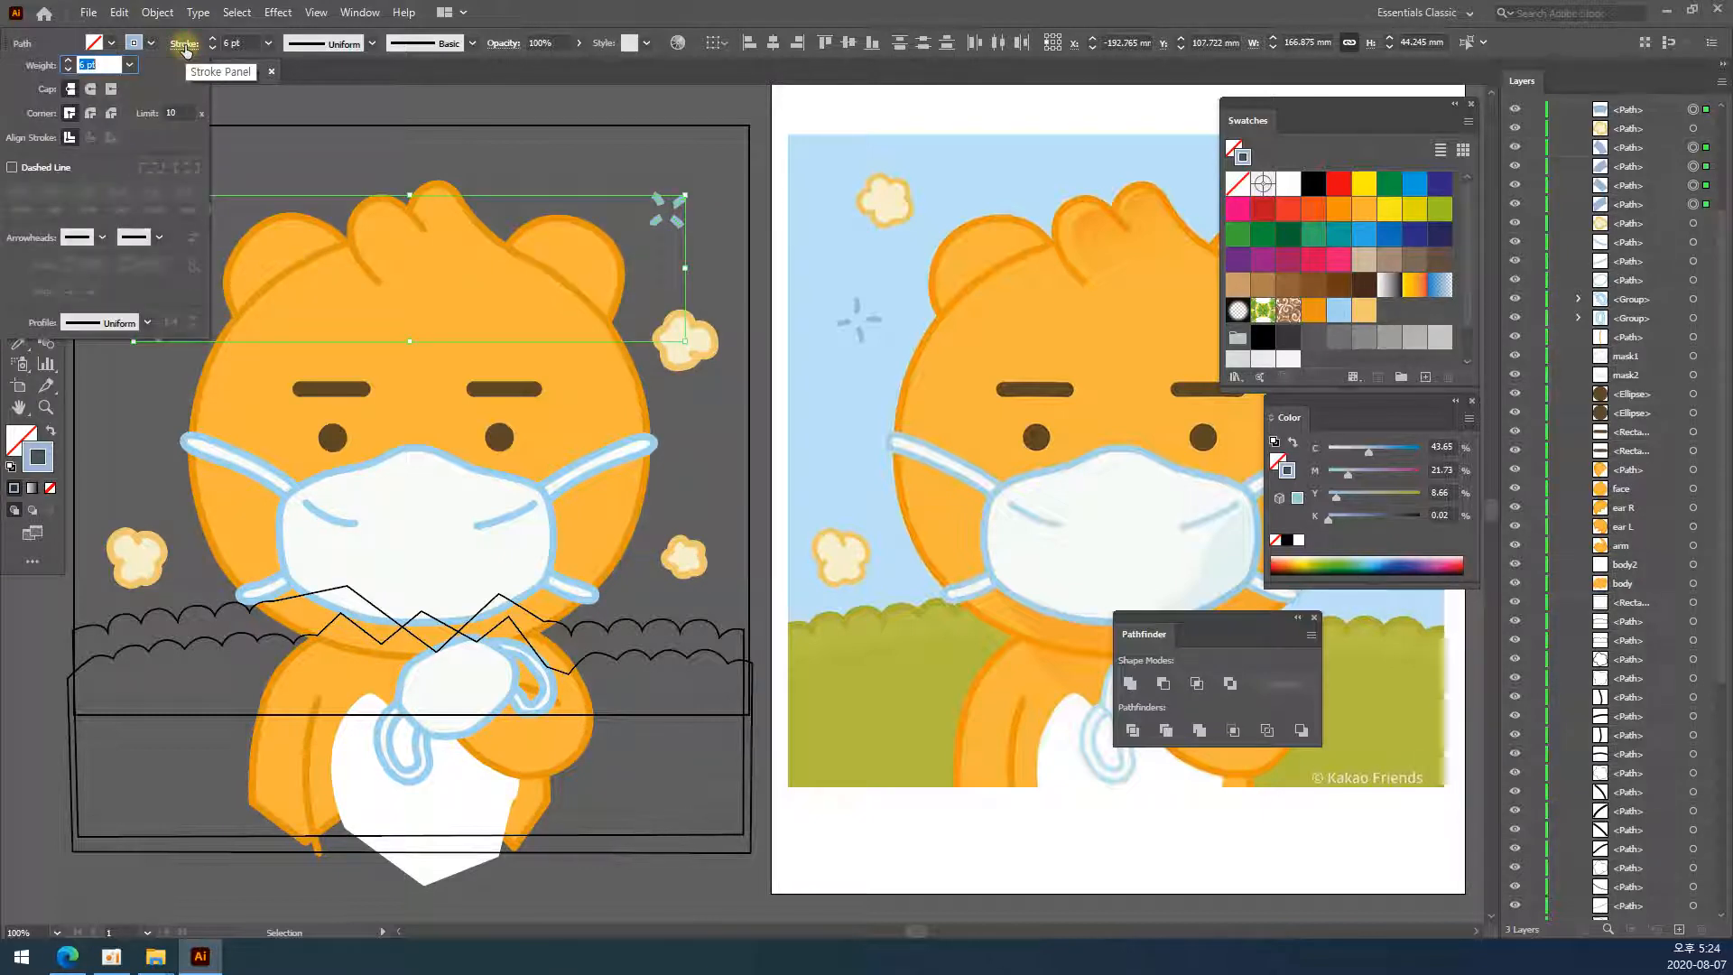
left_click(89, 91)
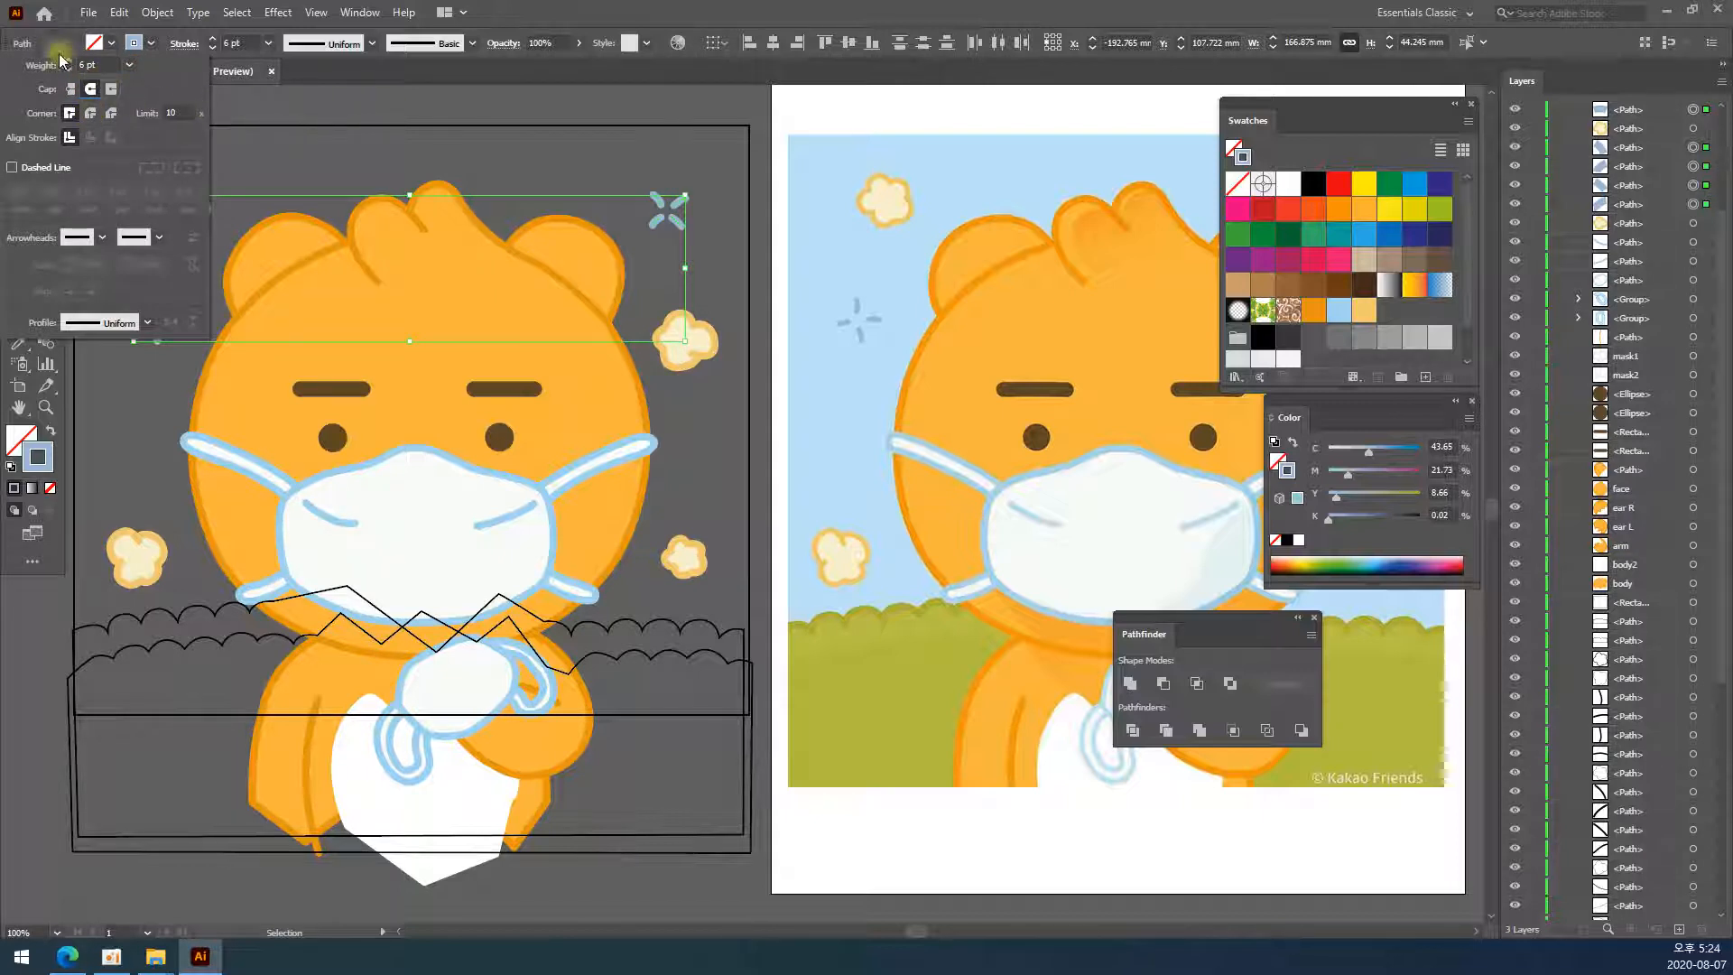
left_click(170, 42)
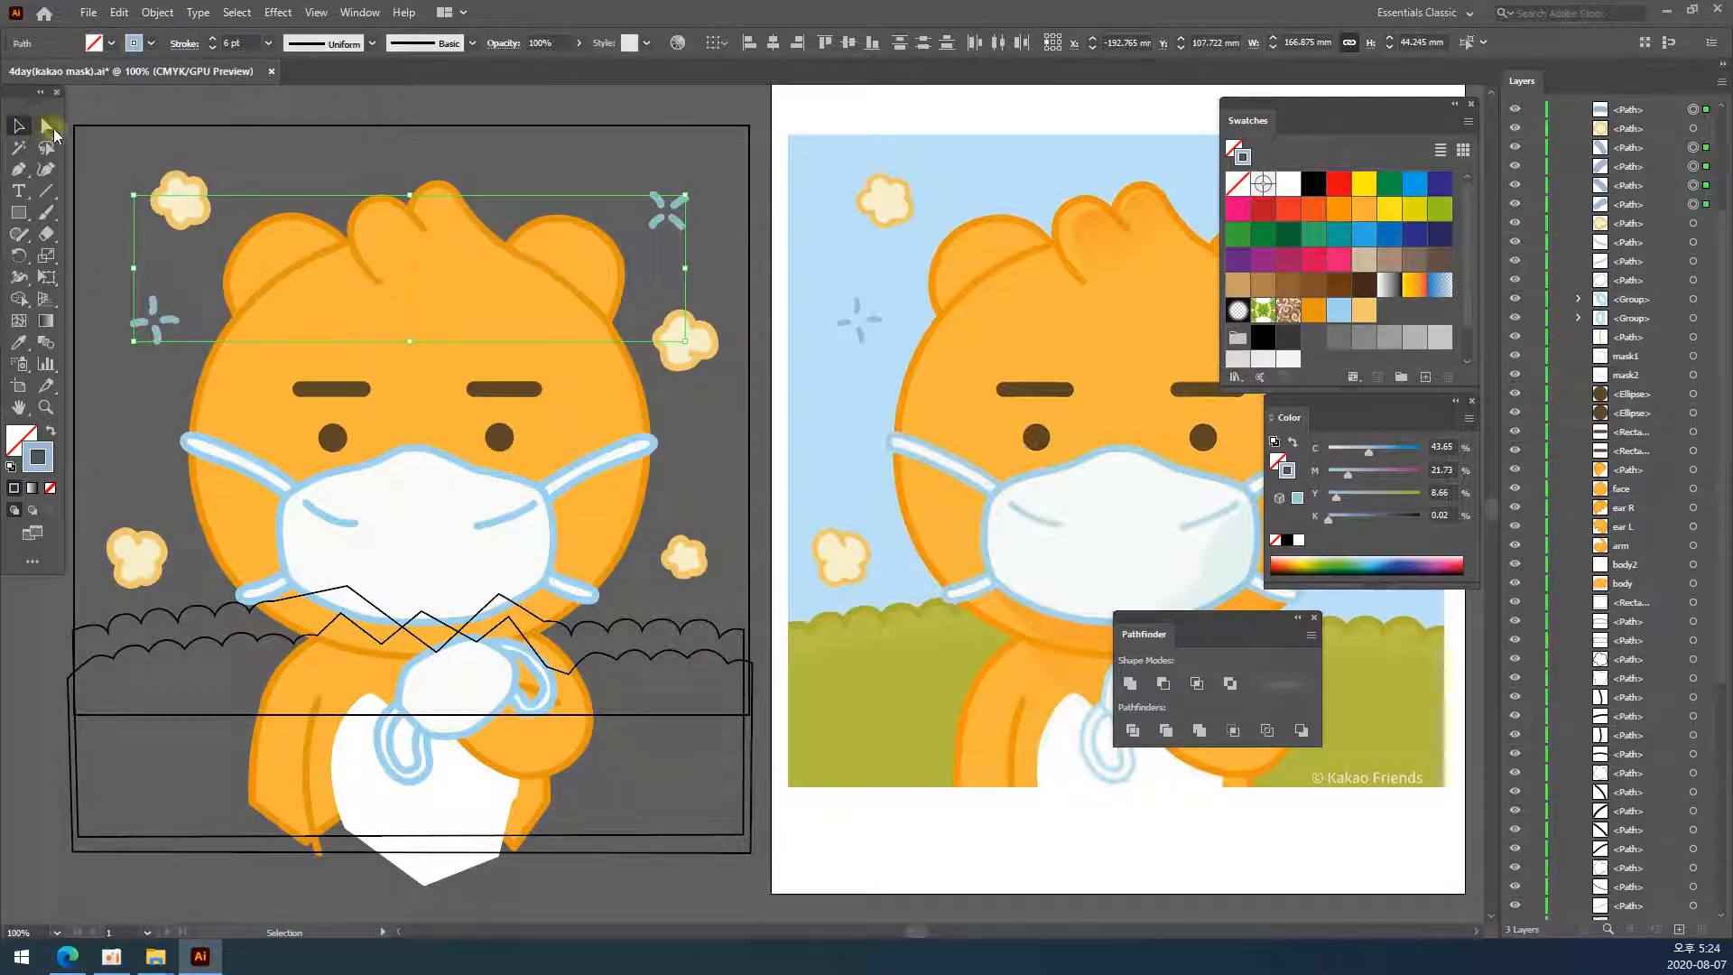
left_click(16, 123)
left_click(185, 101)
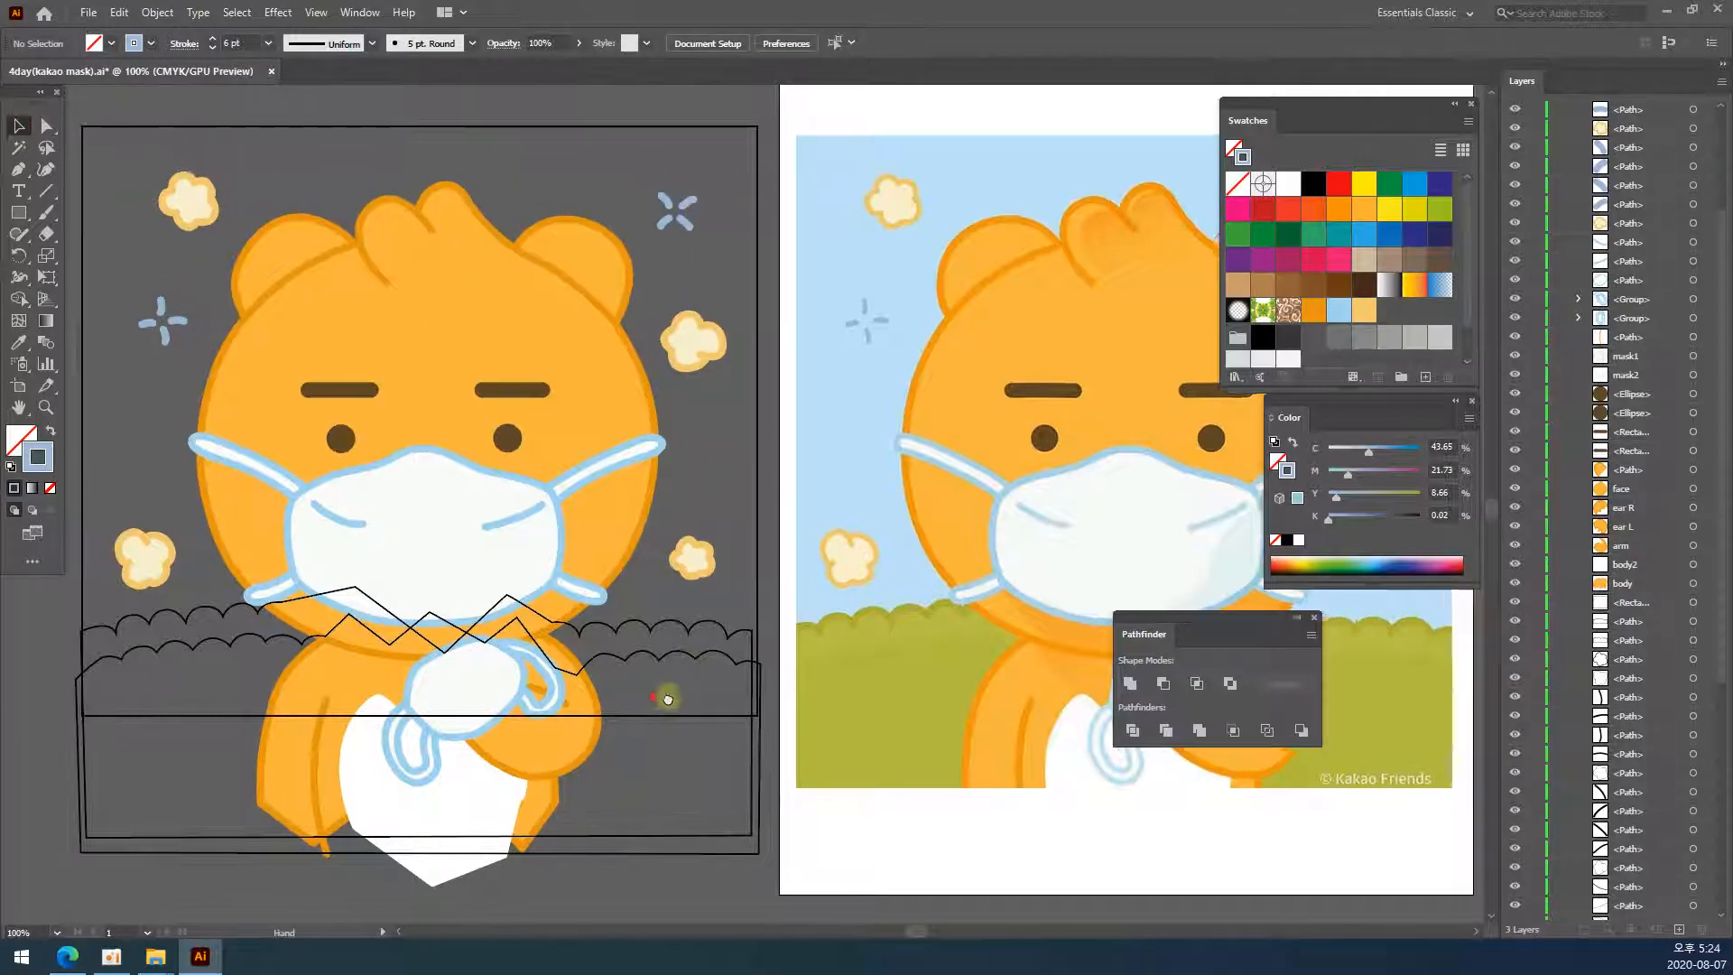
- Fill the upper scalloped bush shape with the light olive green sampled from the reference picture's bush
left_click_drag(665, 696, 761, 464)
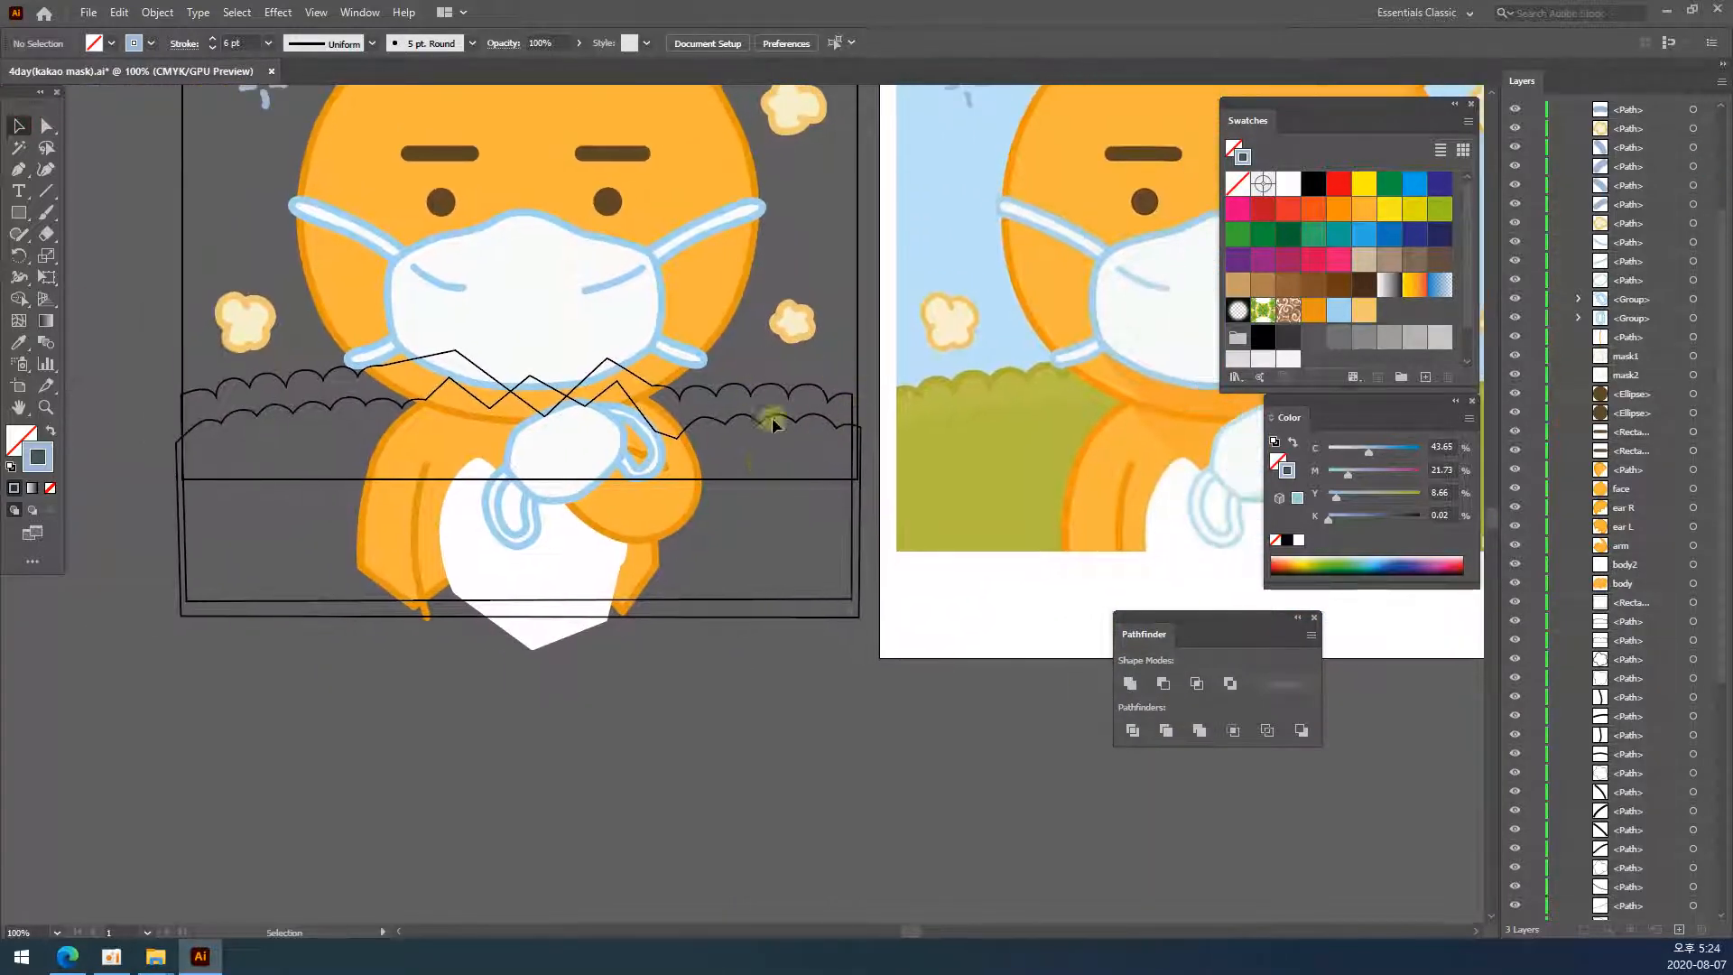
left_click(793, 391)
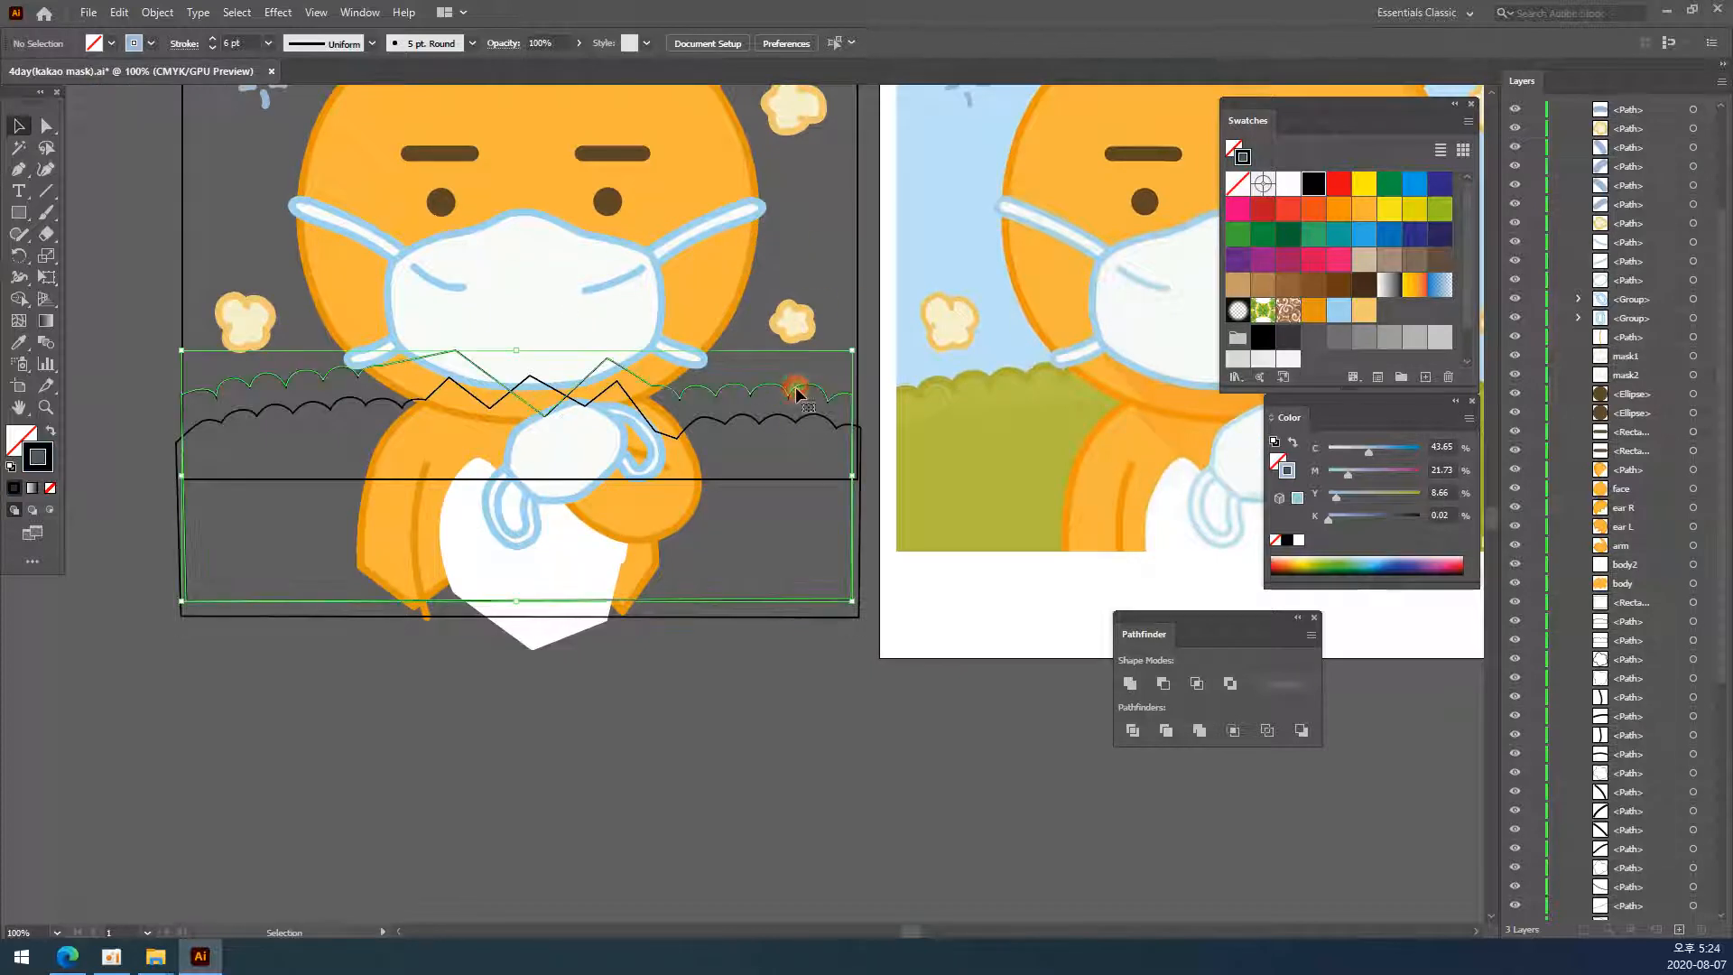
left_click(18, 342)
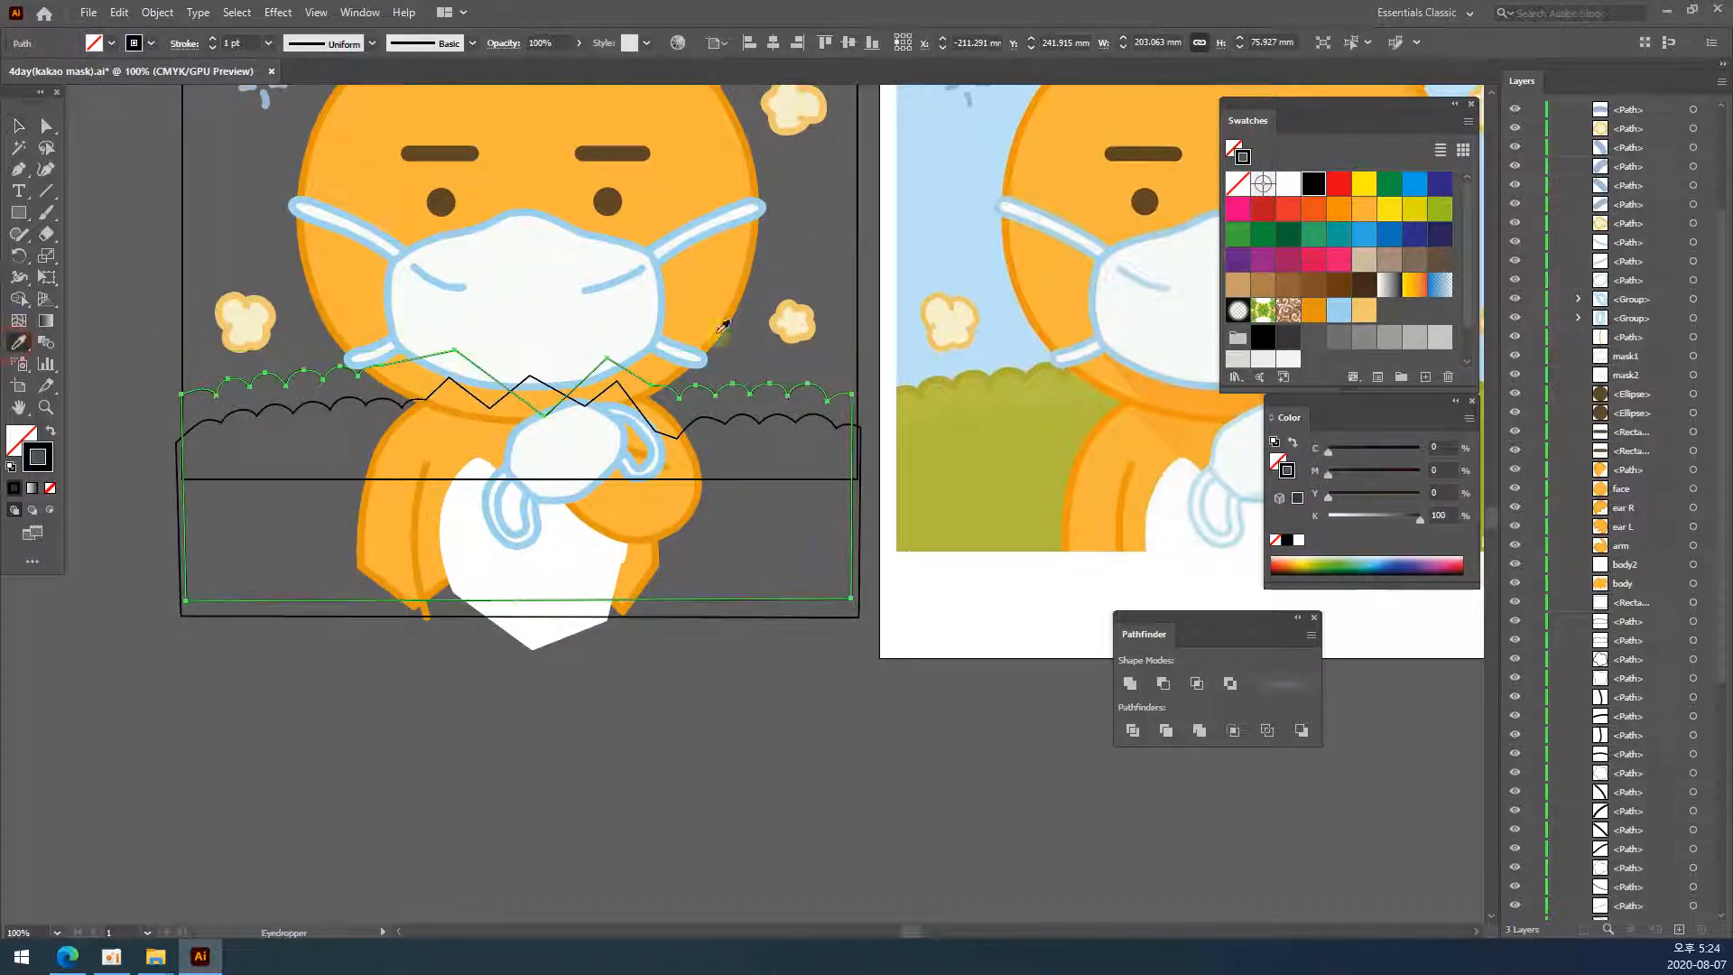
left_click(979, 384)
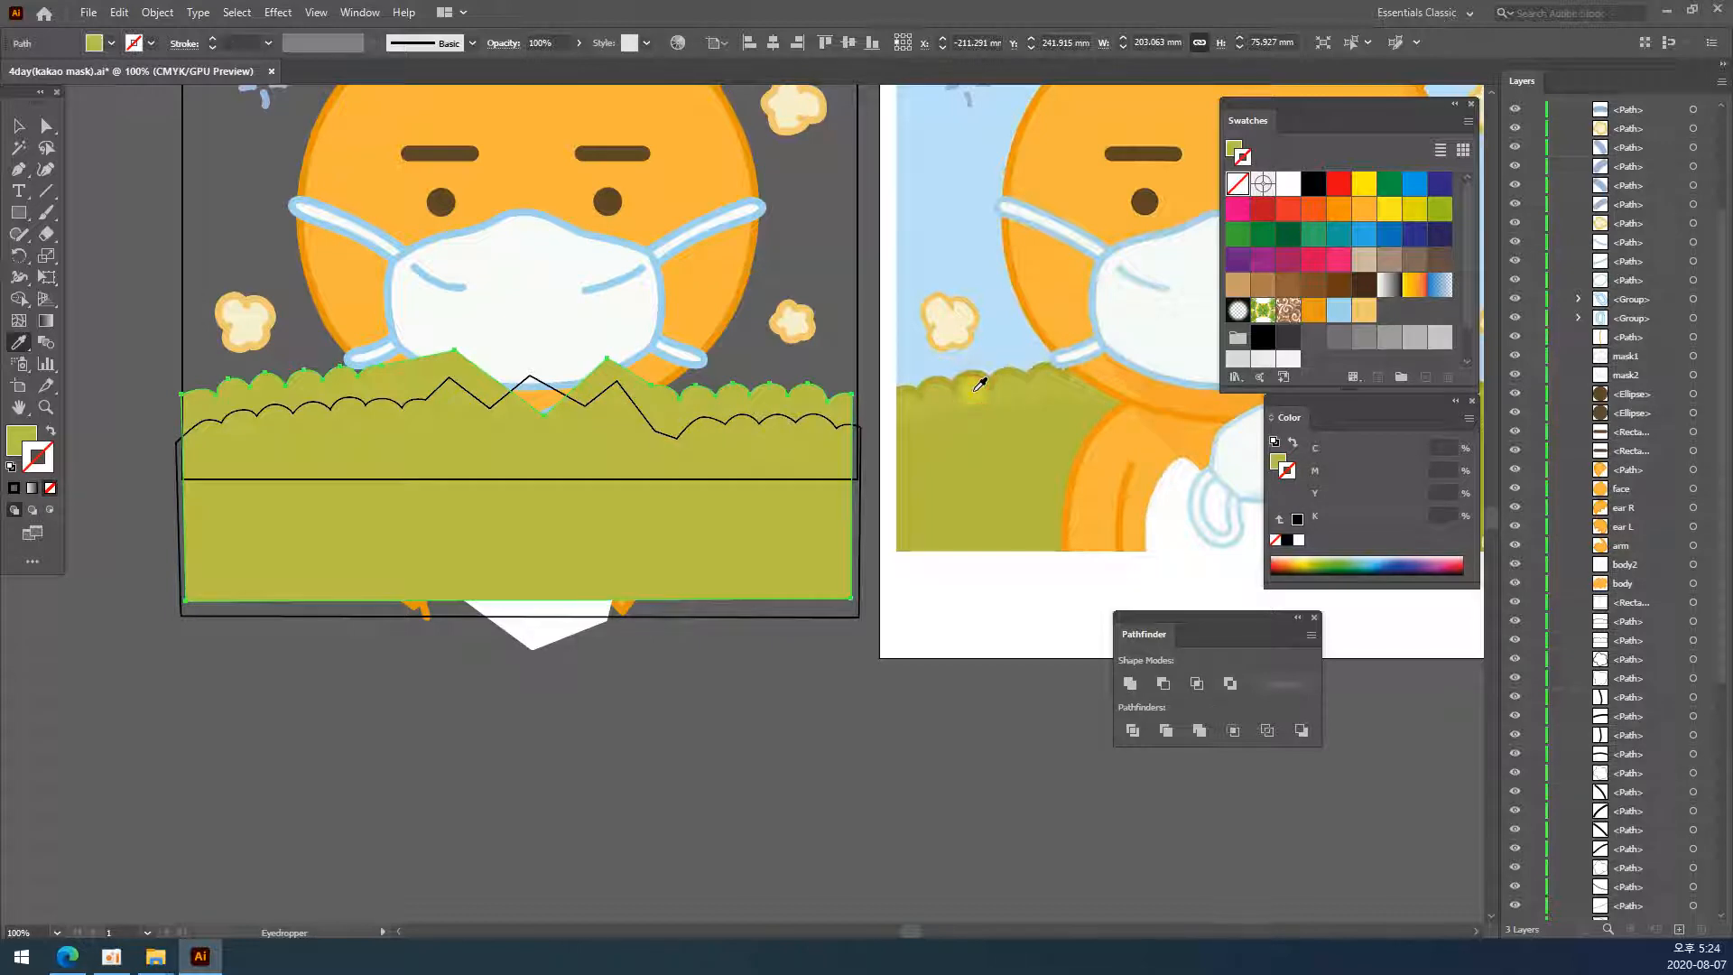
key("v")
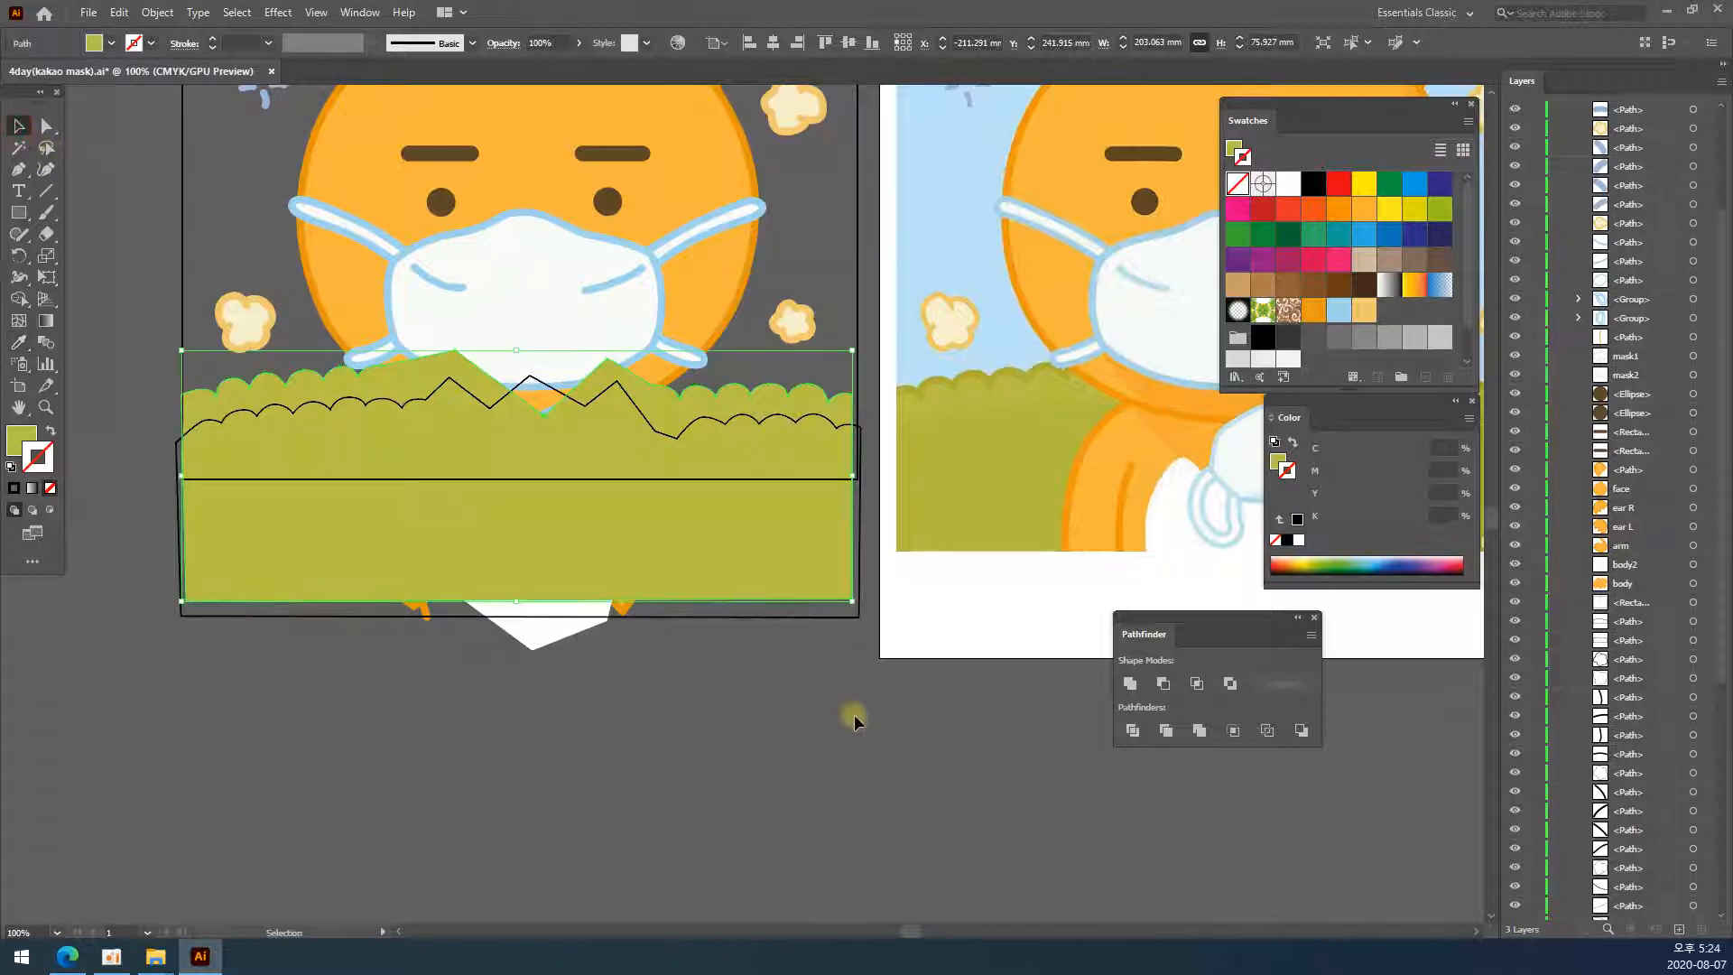
left_click(853, 717)
- Sample the darker olive green of the reference picture's bush and save it as a new swatch
left_click(19, 342)
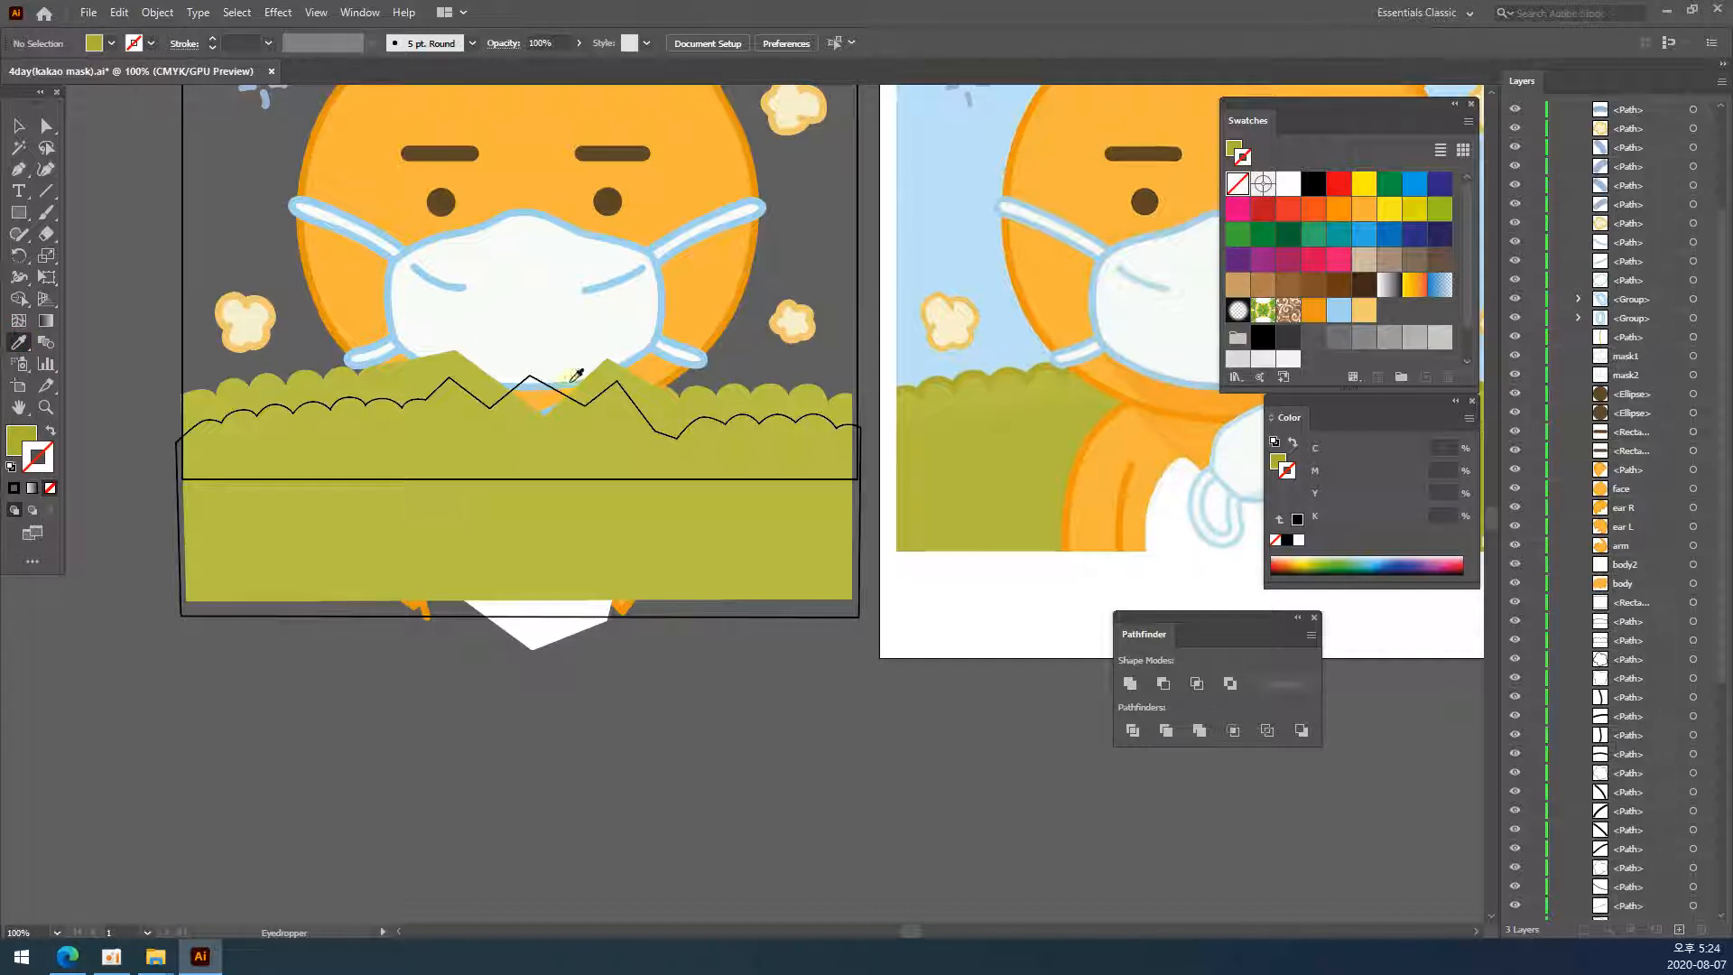
left_click(1235, 153)
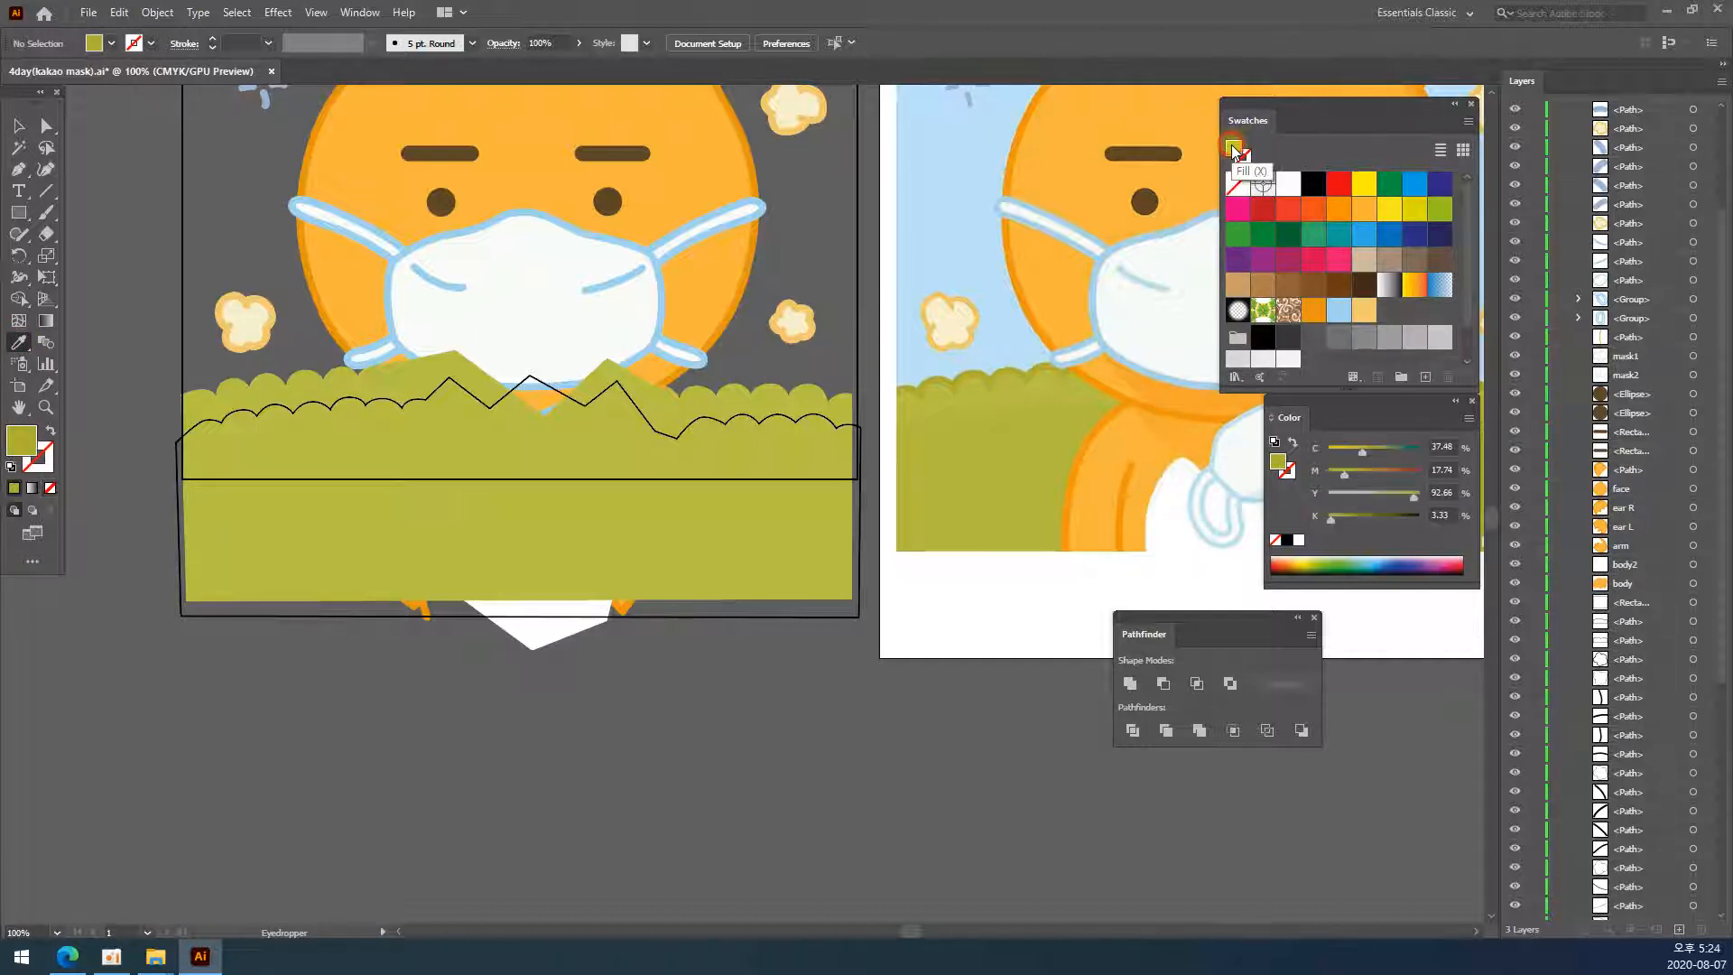
left_click_drag(1239, 155, 1382, 309)
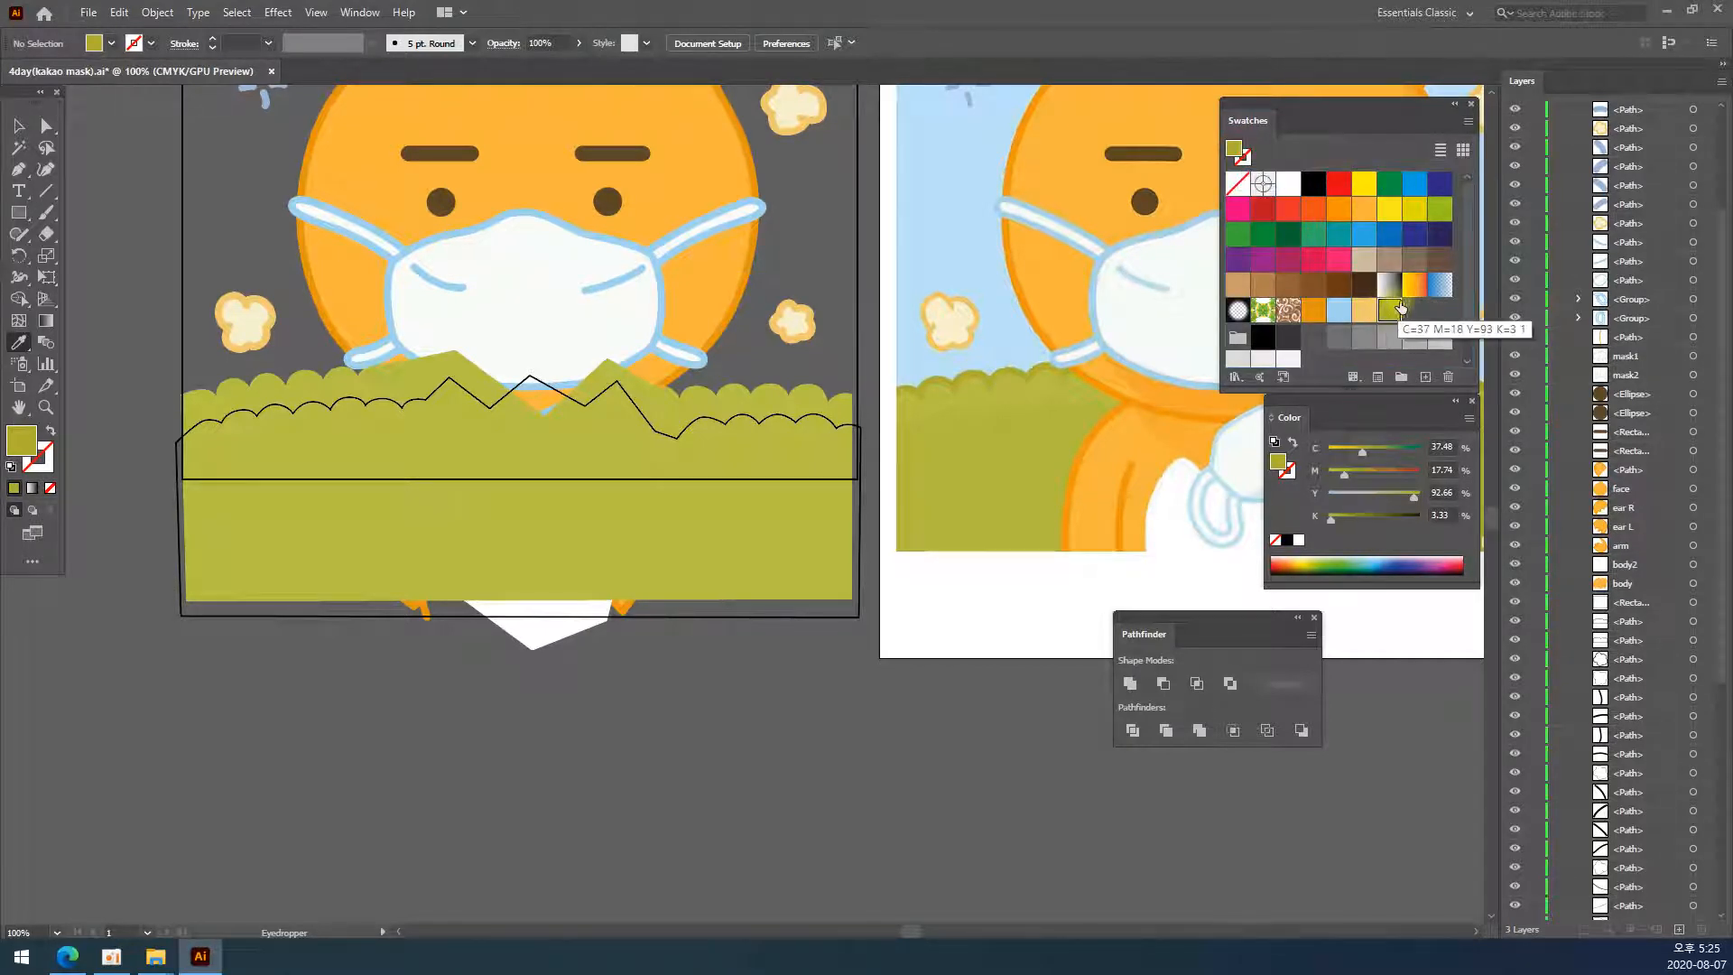
left_click(24, 132)
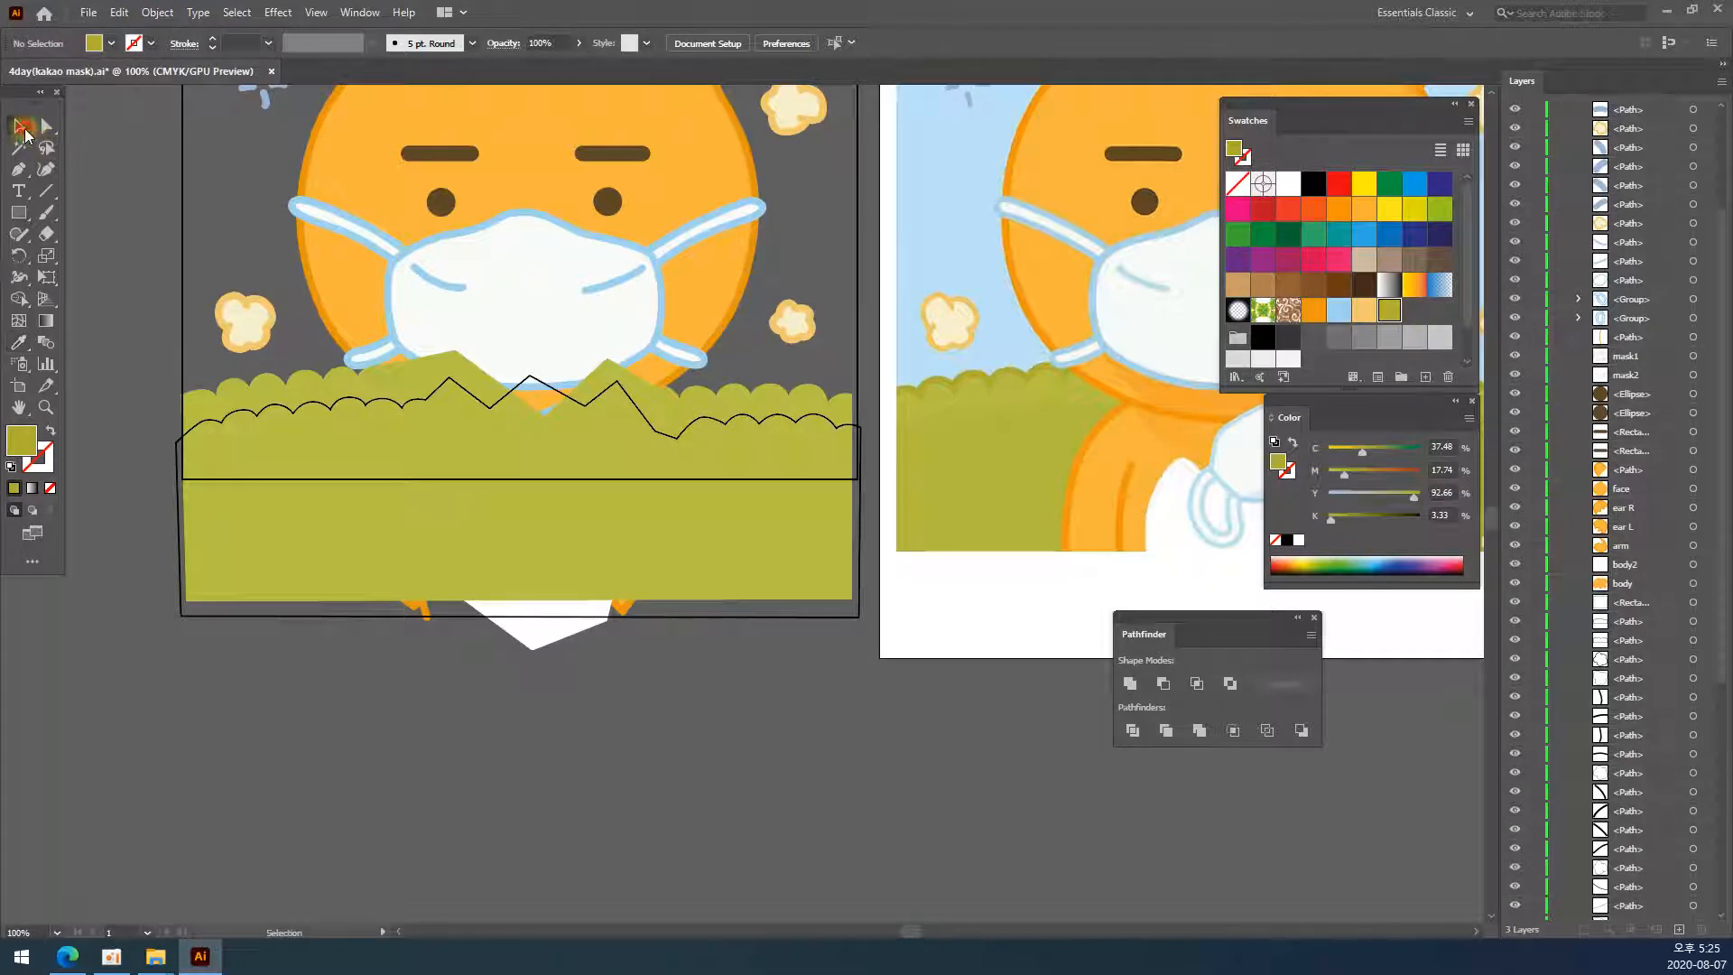
- Outline the filled bush shape with the saved darker olive swatch and set its stroke weight to 5 pt
left_click(414, 375)
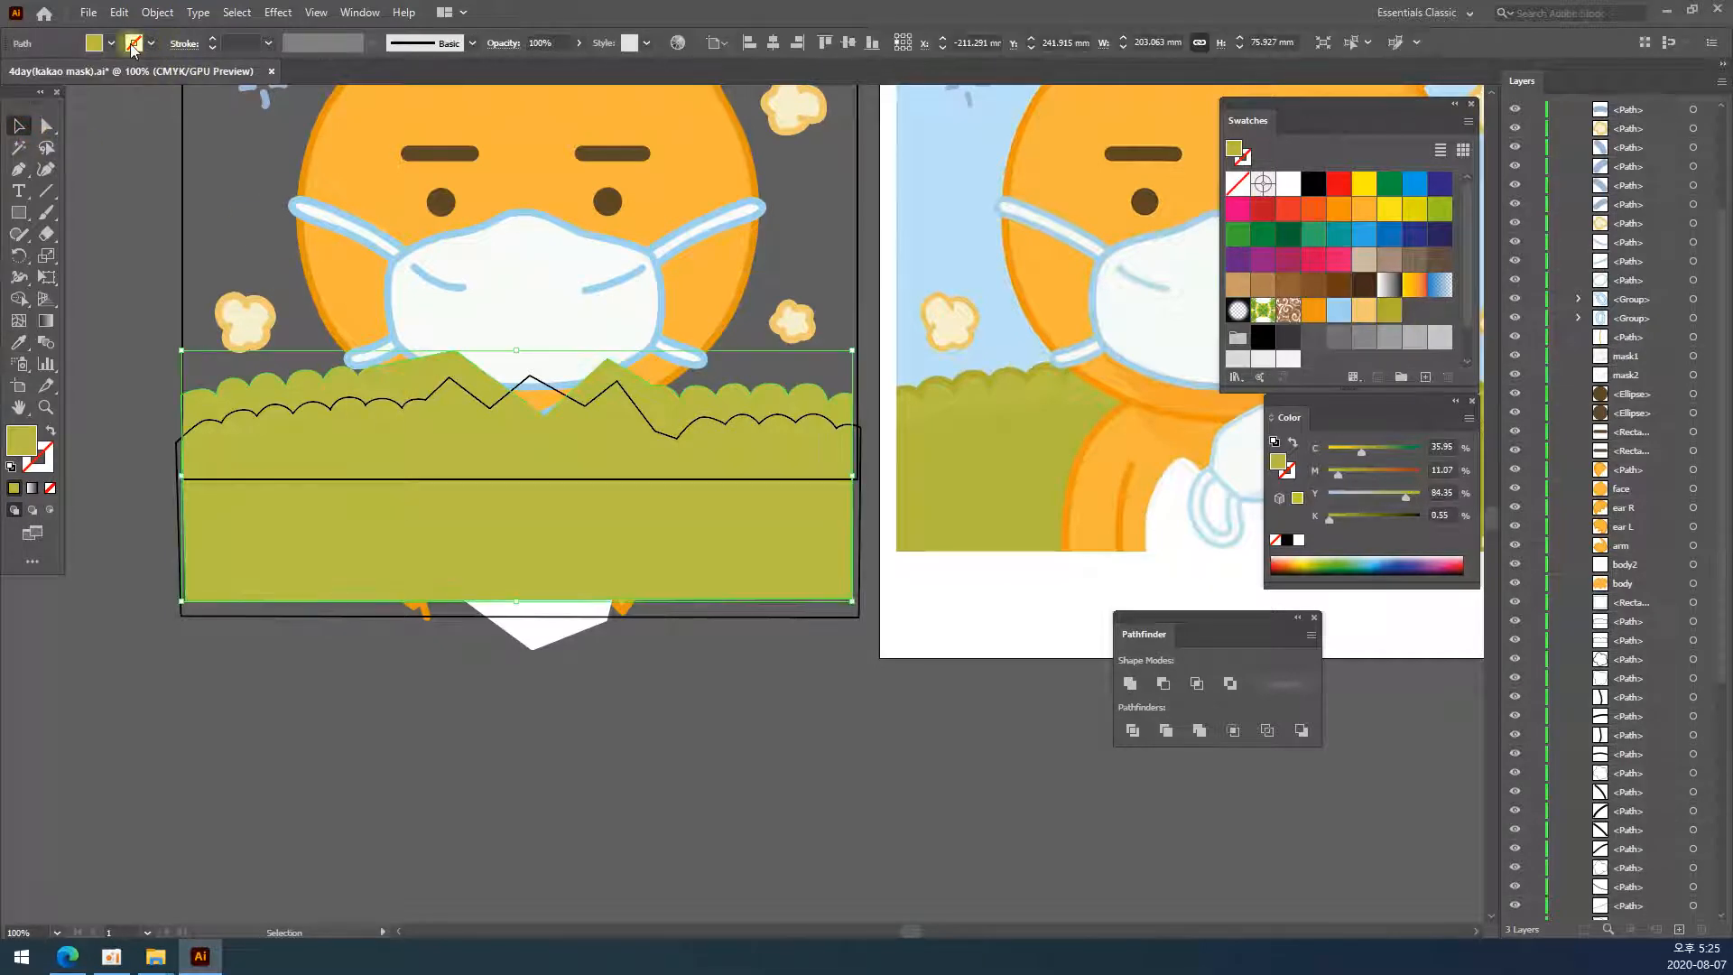
left_click(23, 456)
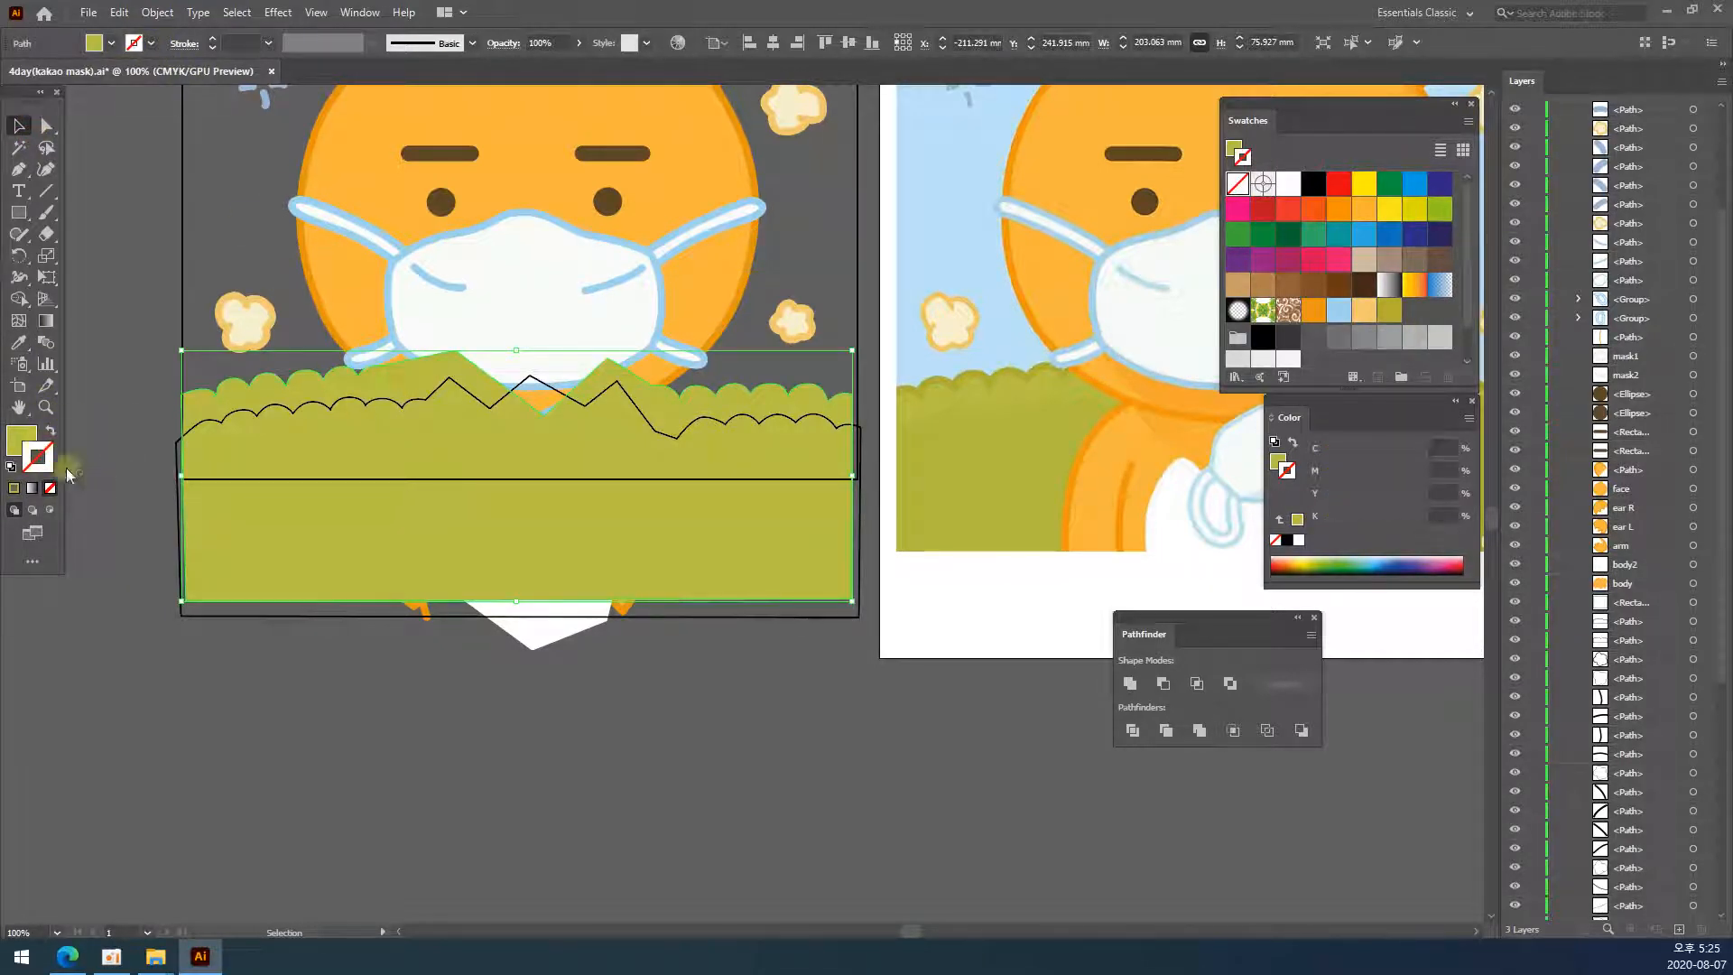
left_click(1390, 310)
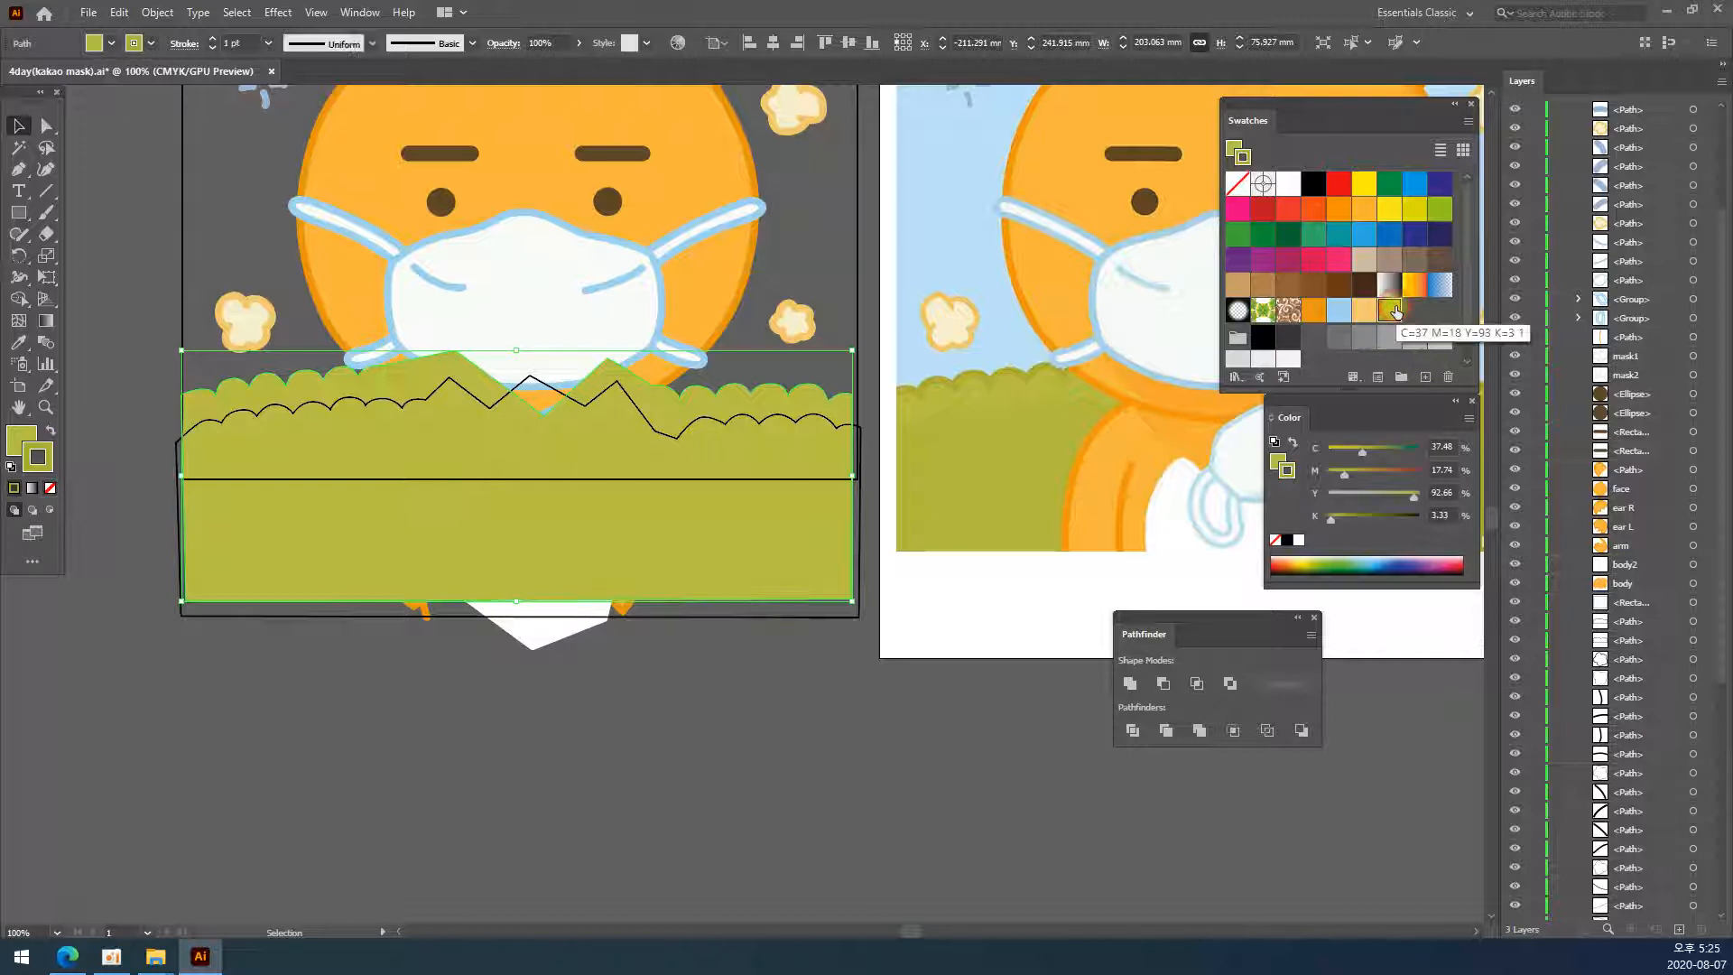
left_click(213, 38)
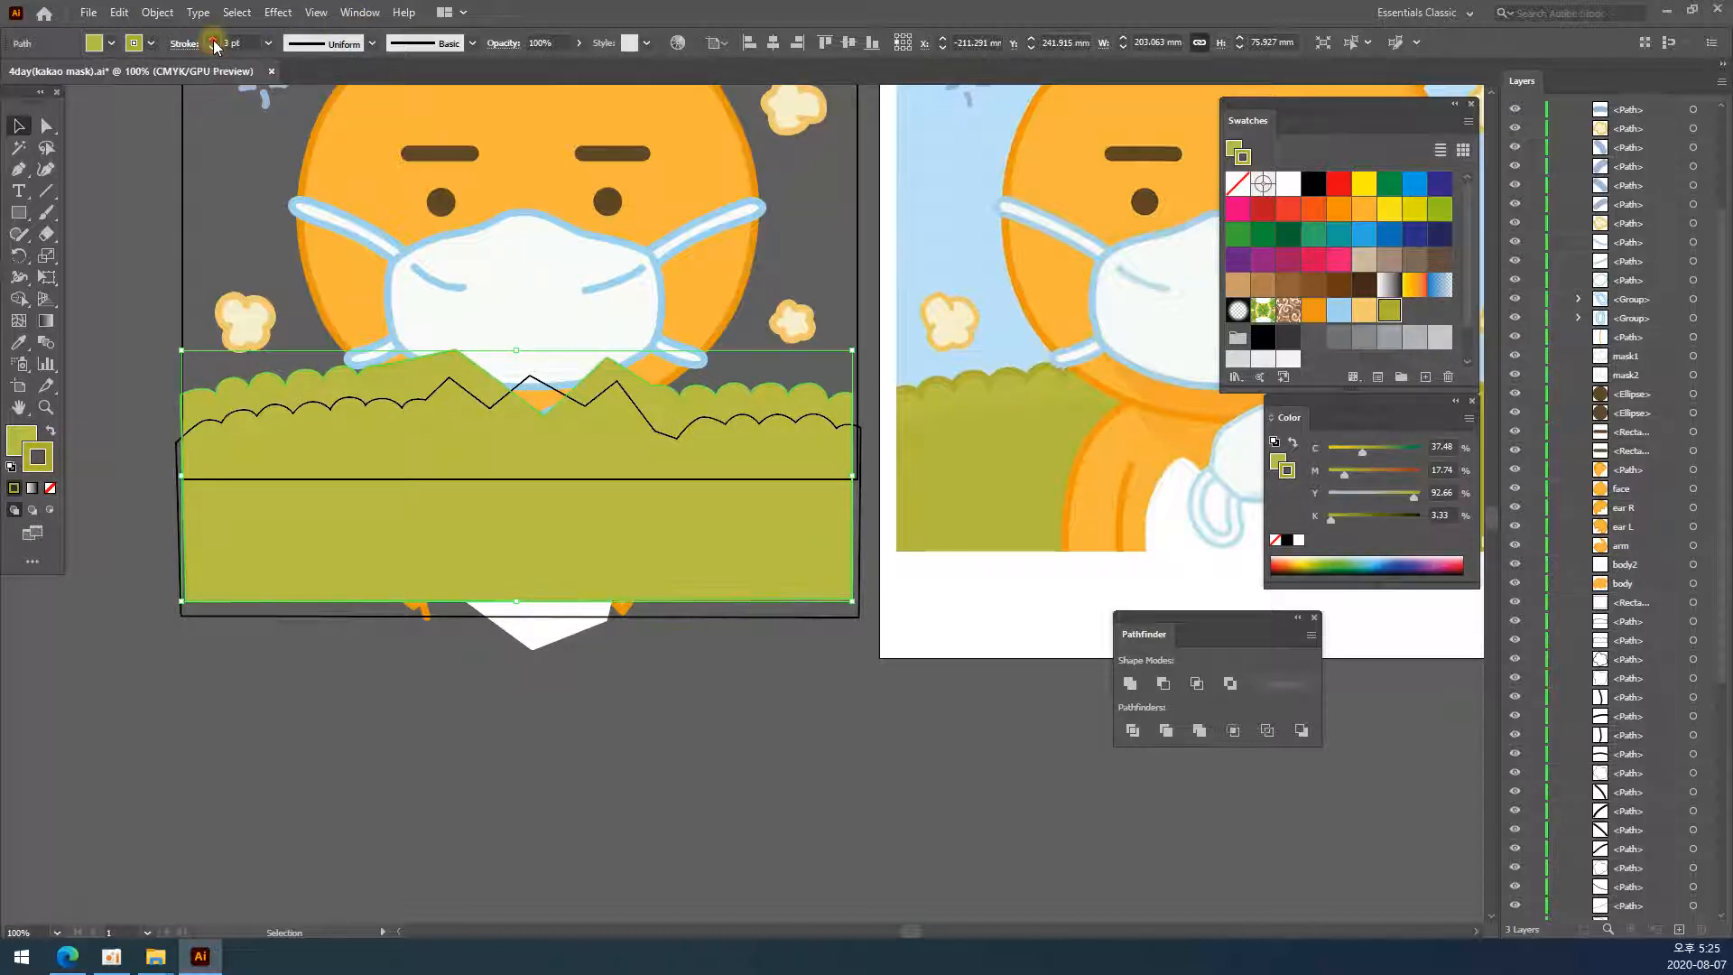
left_click(213, 39)
left_click(213, 39)
left_click(213, 39)
left_click(213, 39)
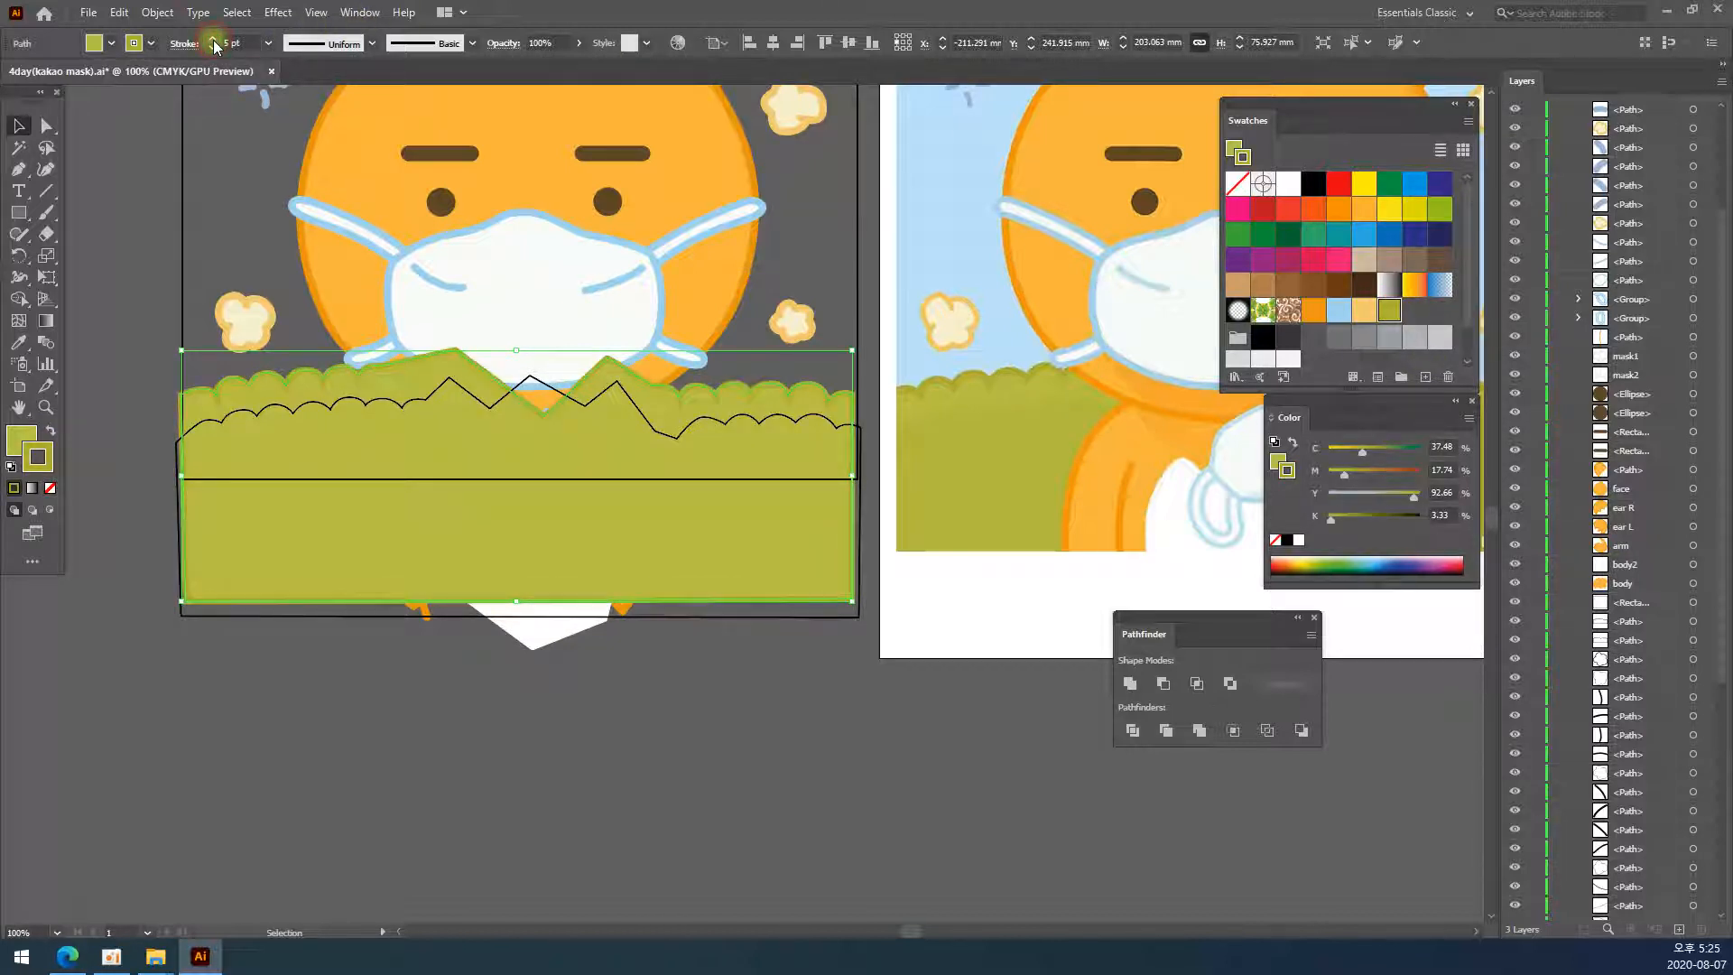
- Set the upper bush outline's stroke weight to 6 pt and give it round corner joins
left_click(570, 732)
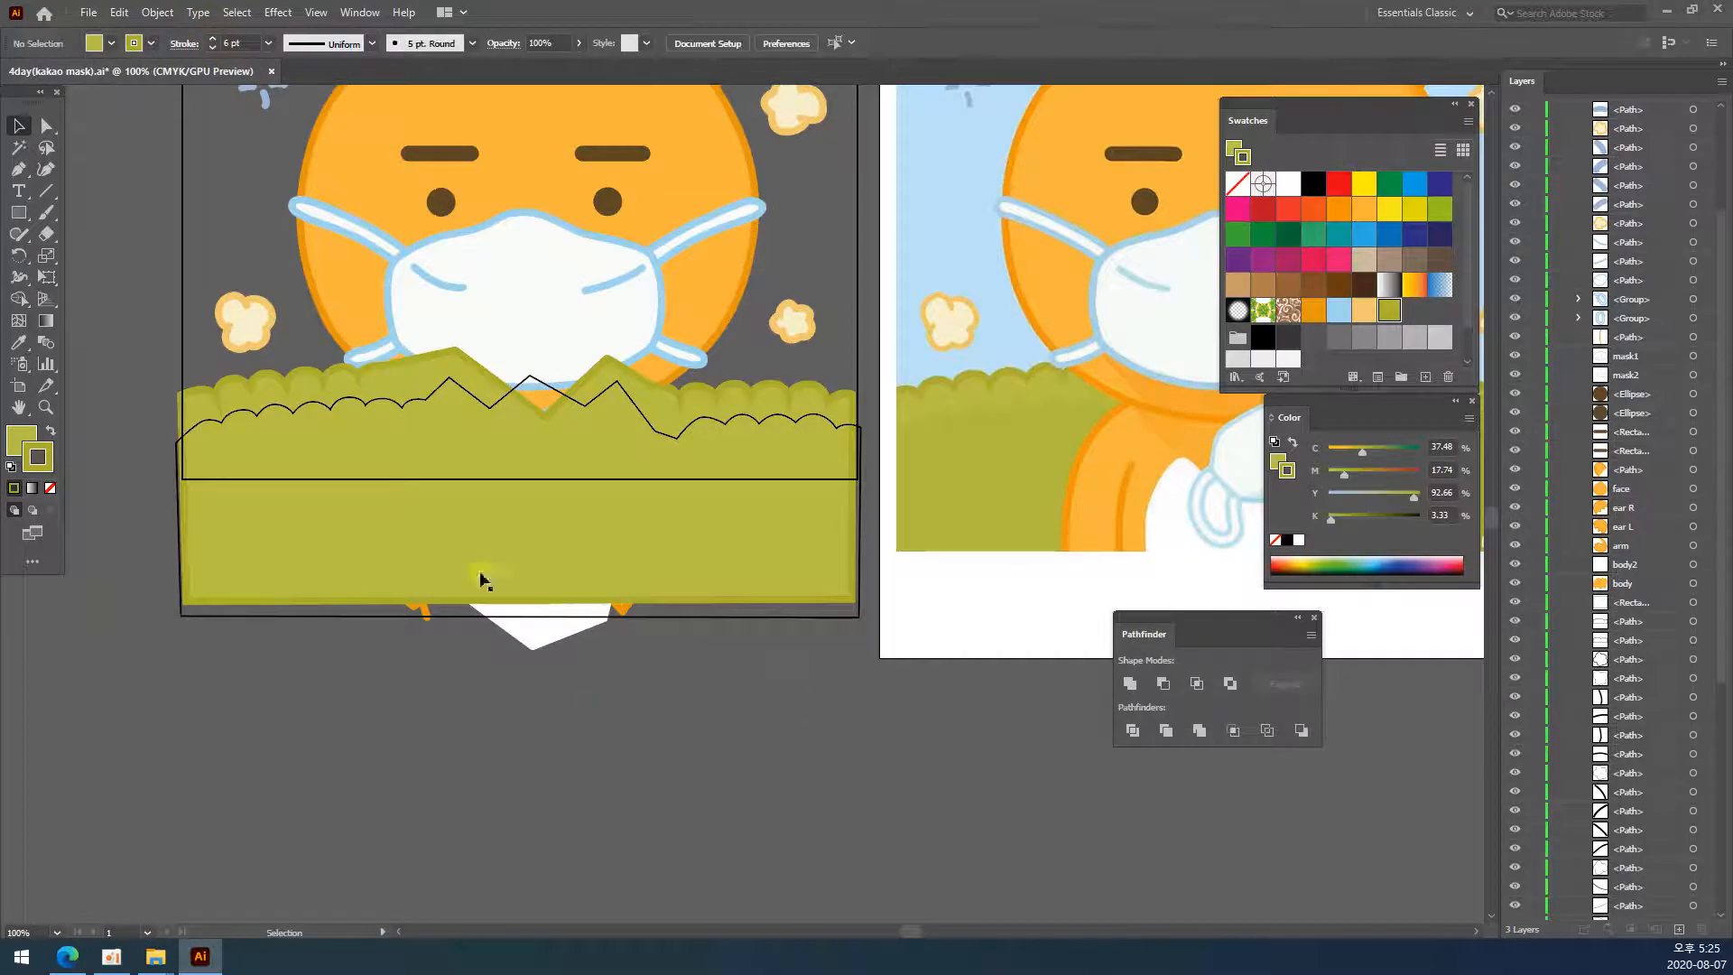
left_click(413, 382)
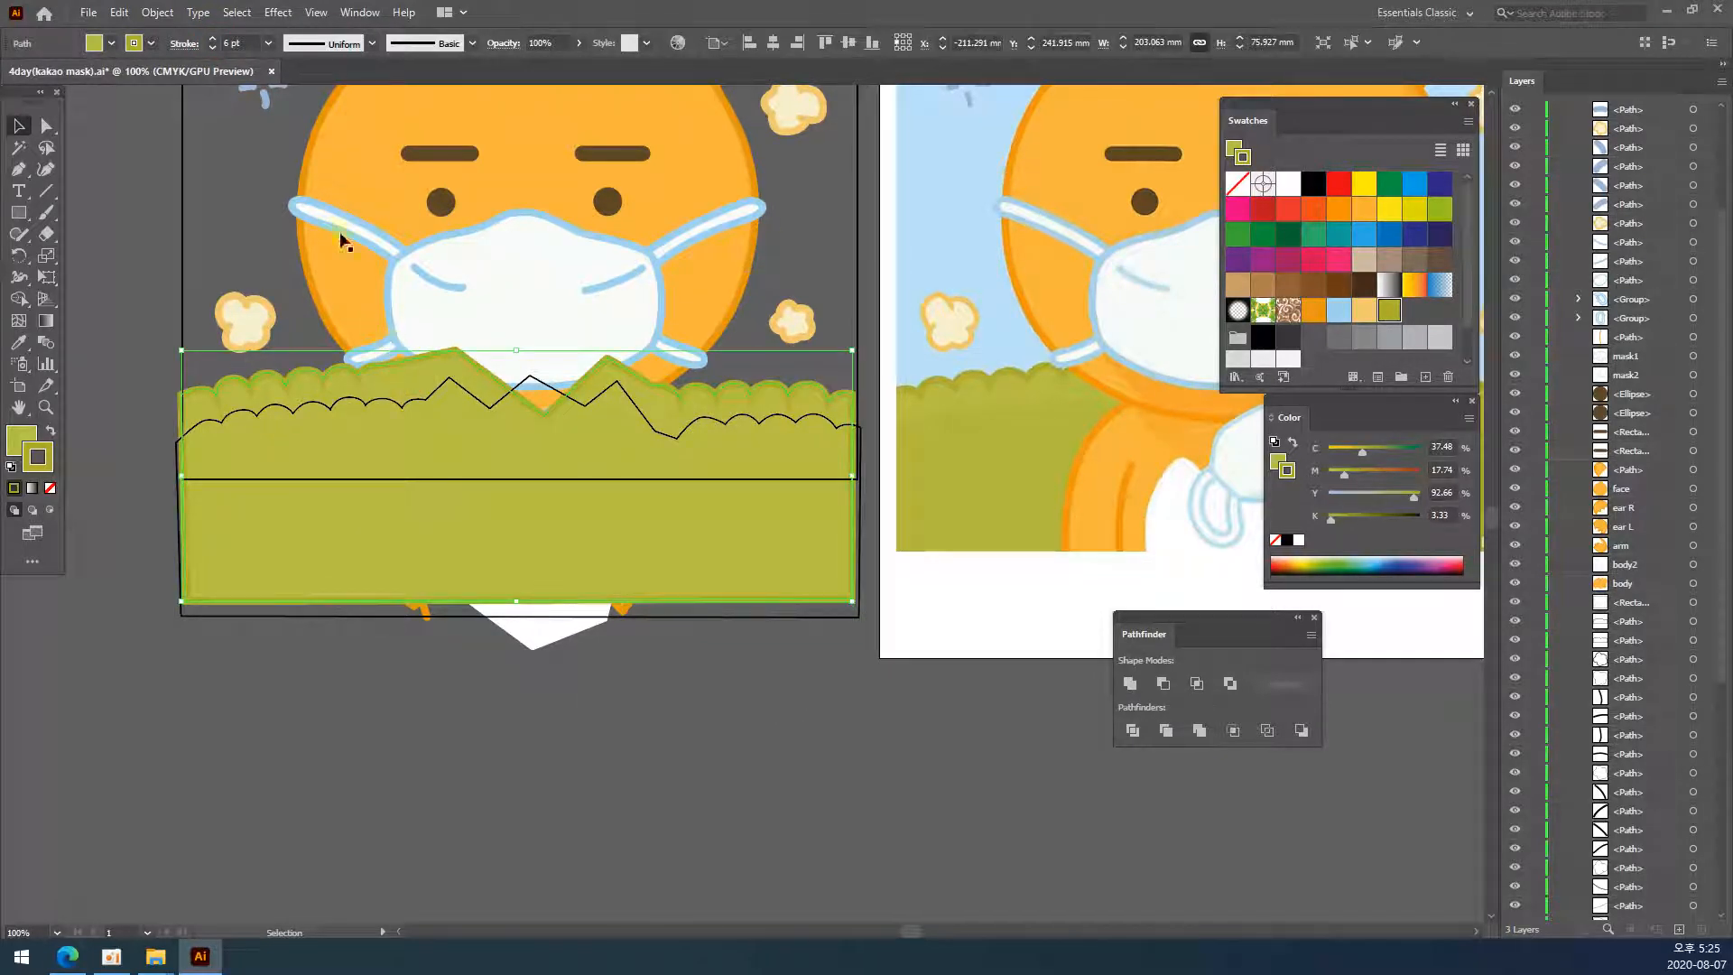
left_click(184, 52)
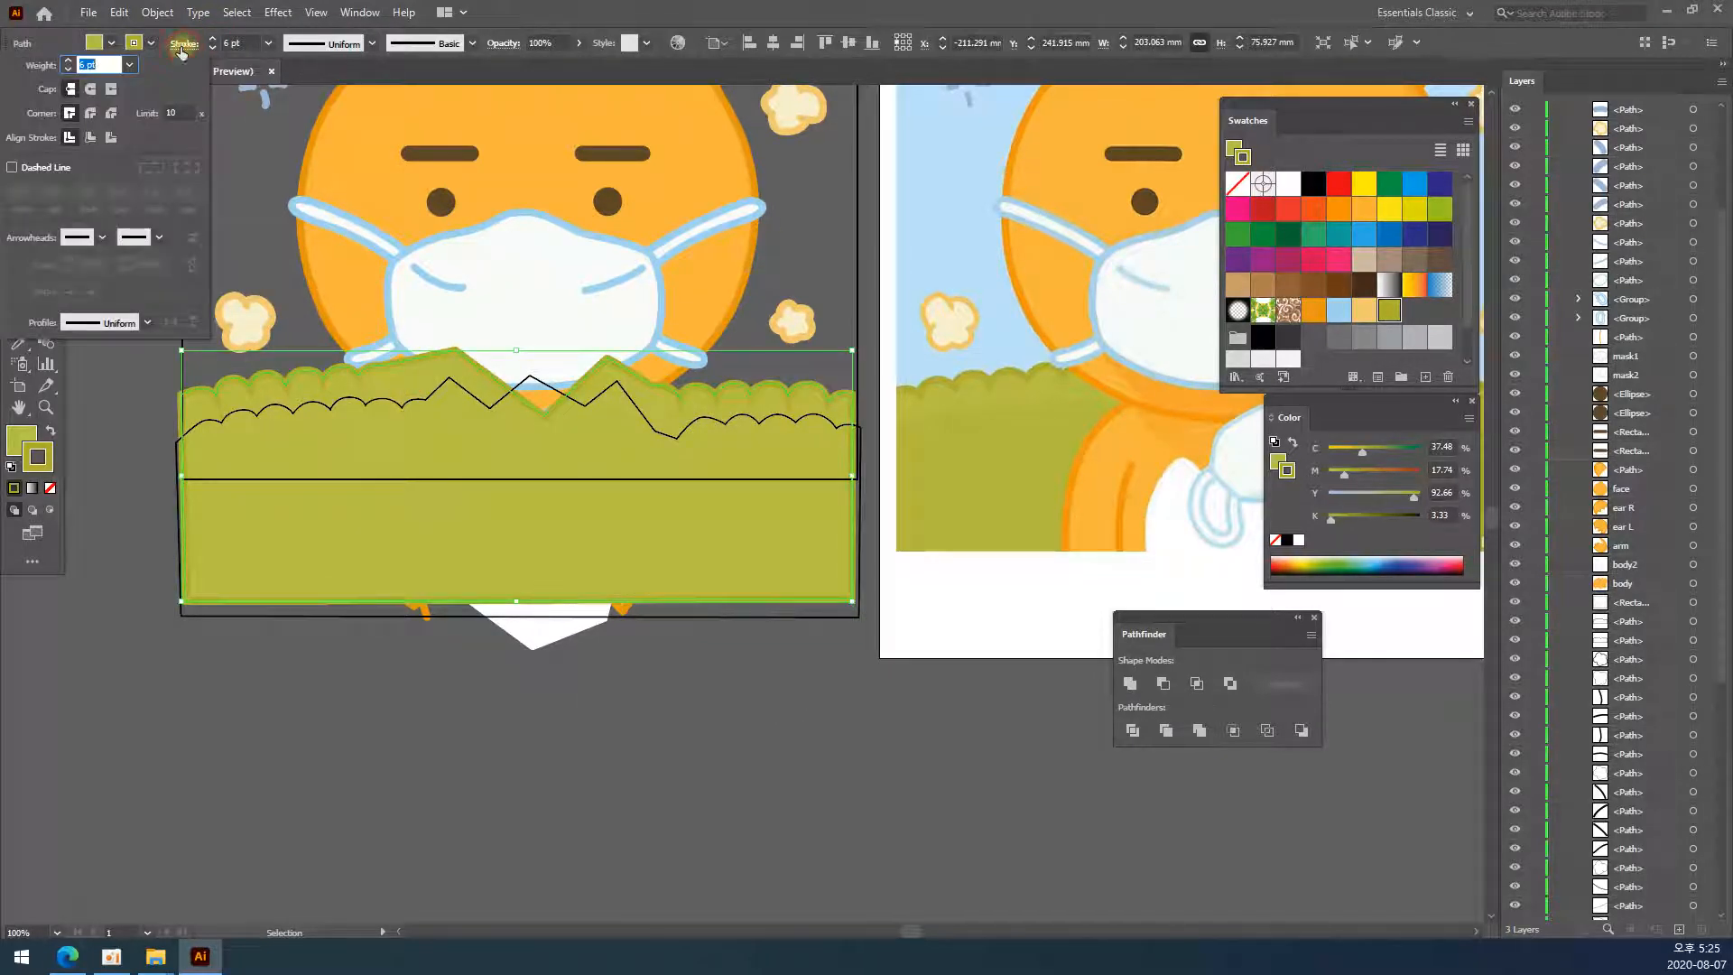
left_click(91, 115)
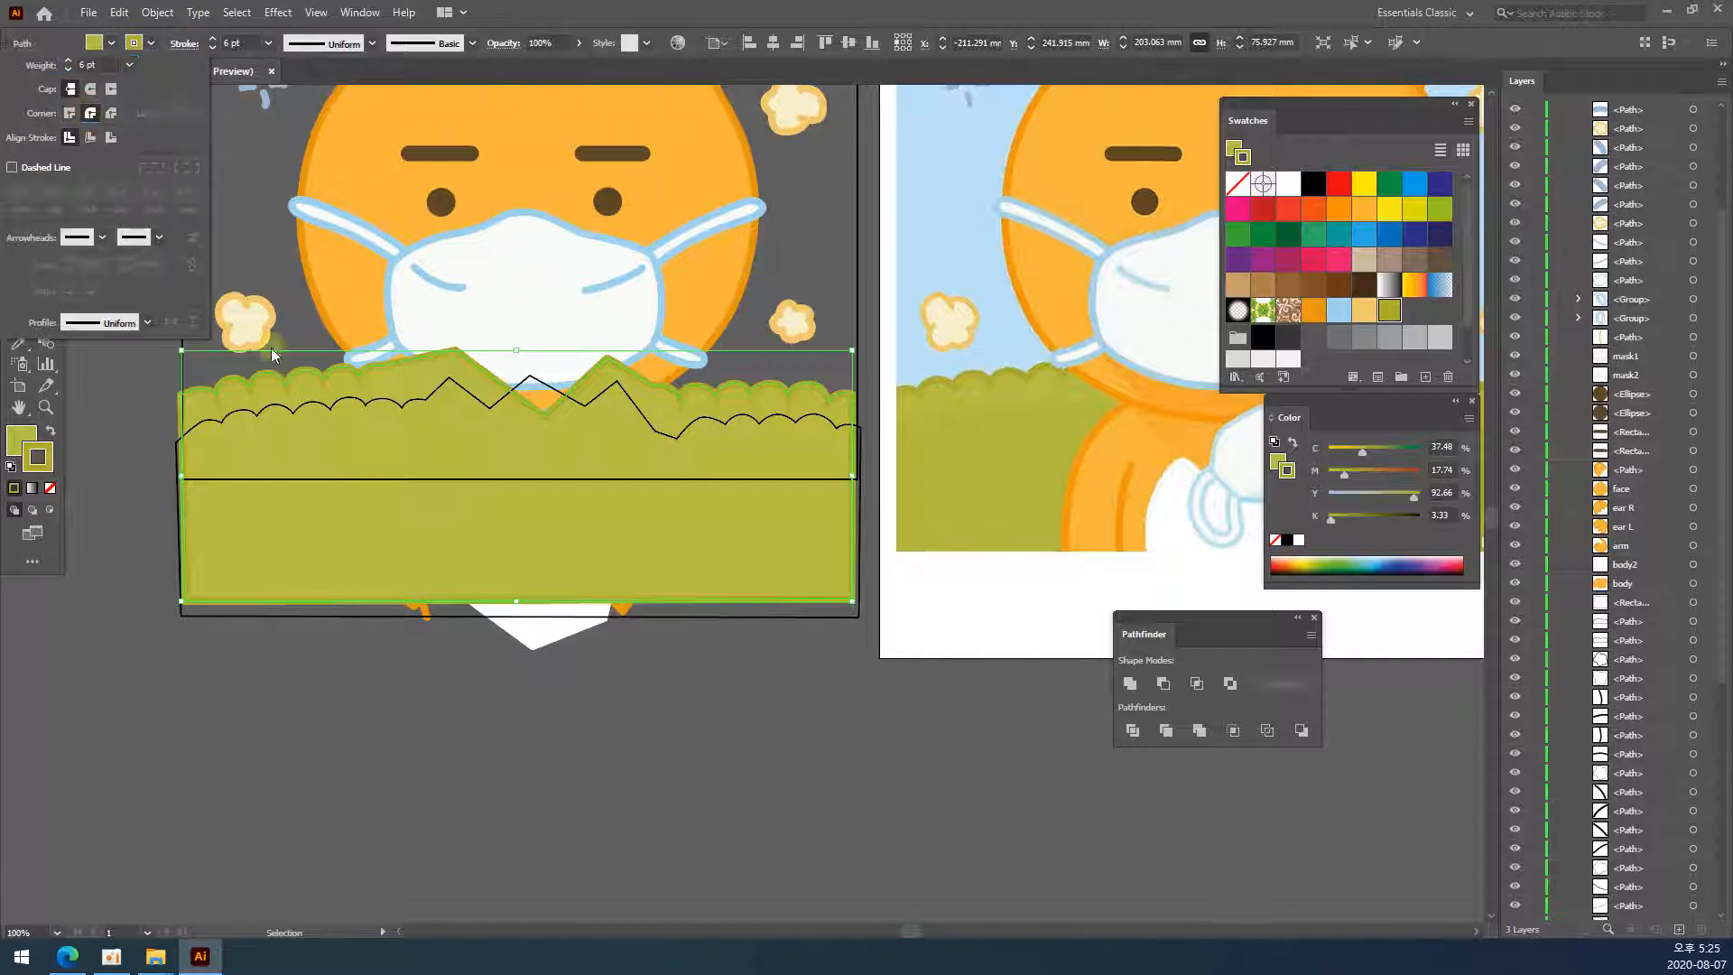
left_click(336, 772)
left_click(140, 427)
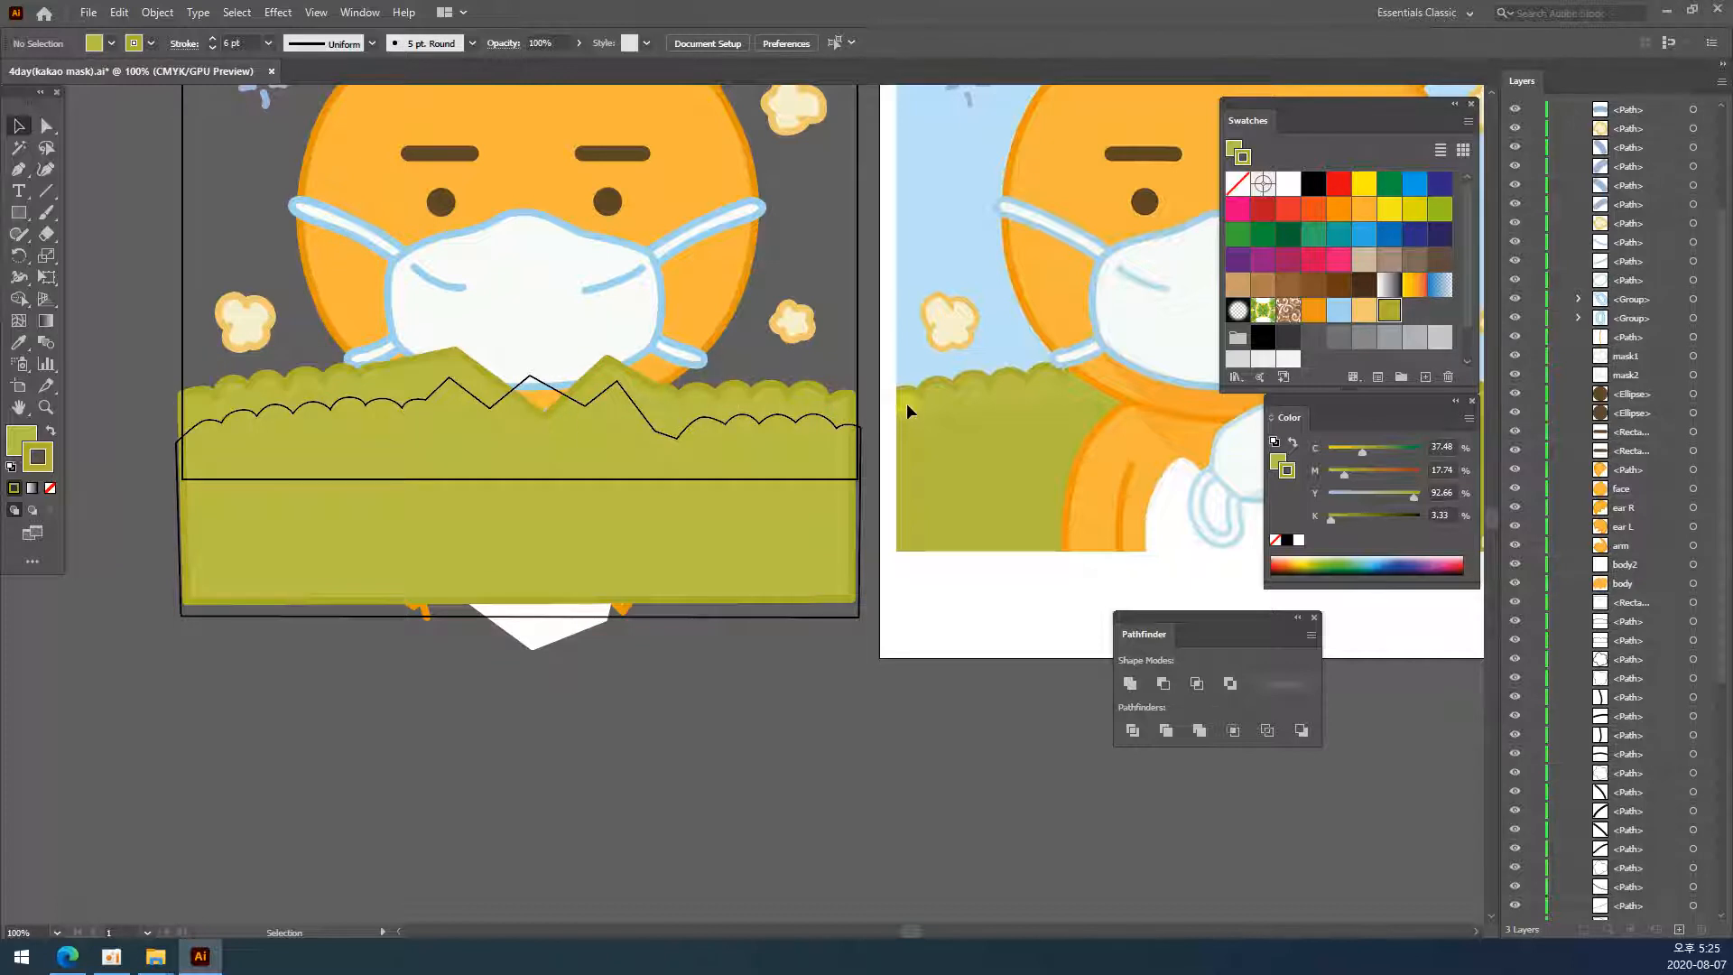
left_click(728, 767)
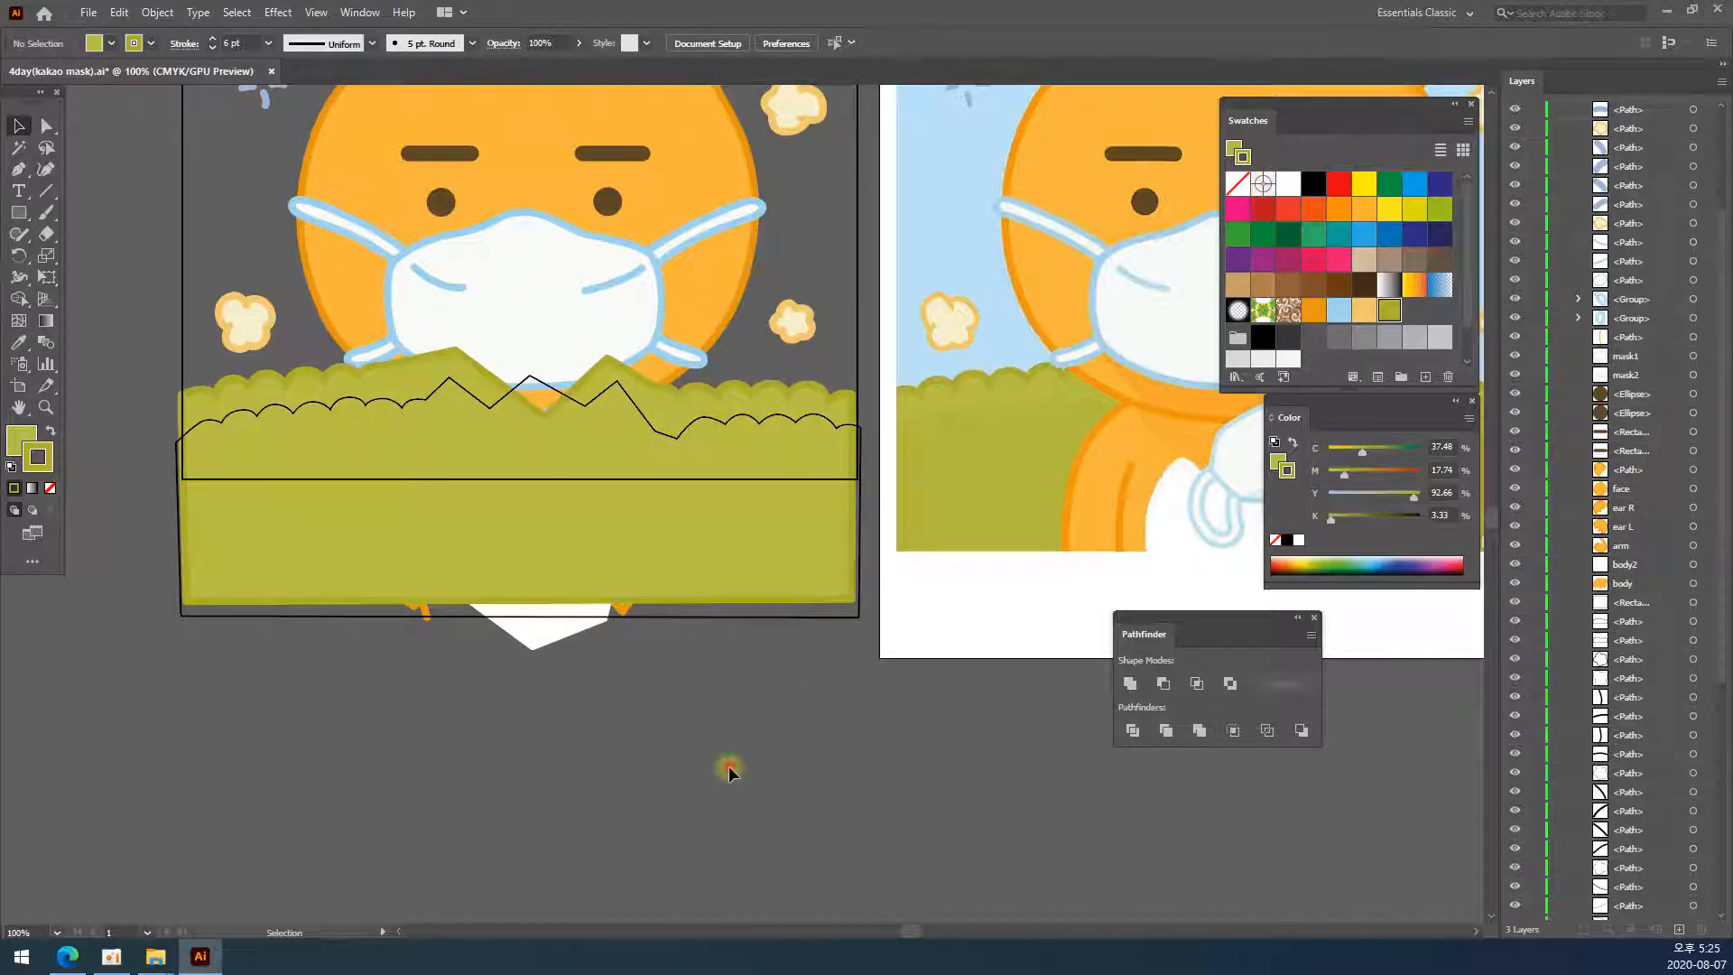
- Fill the lower scalloped bush outline with the olive green sampled from the lower part of the reference picture's bush
left_click(861, 428)
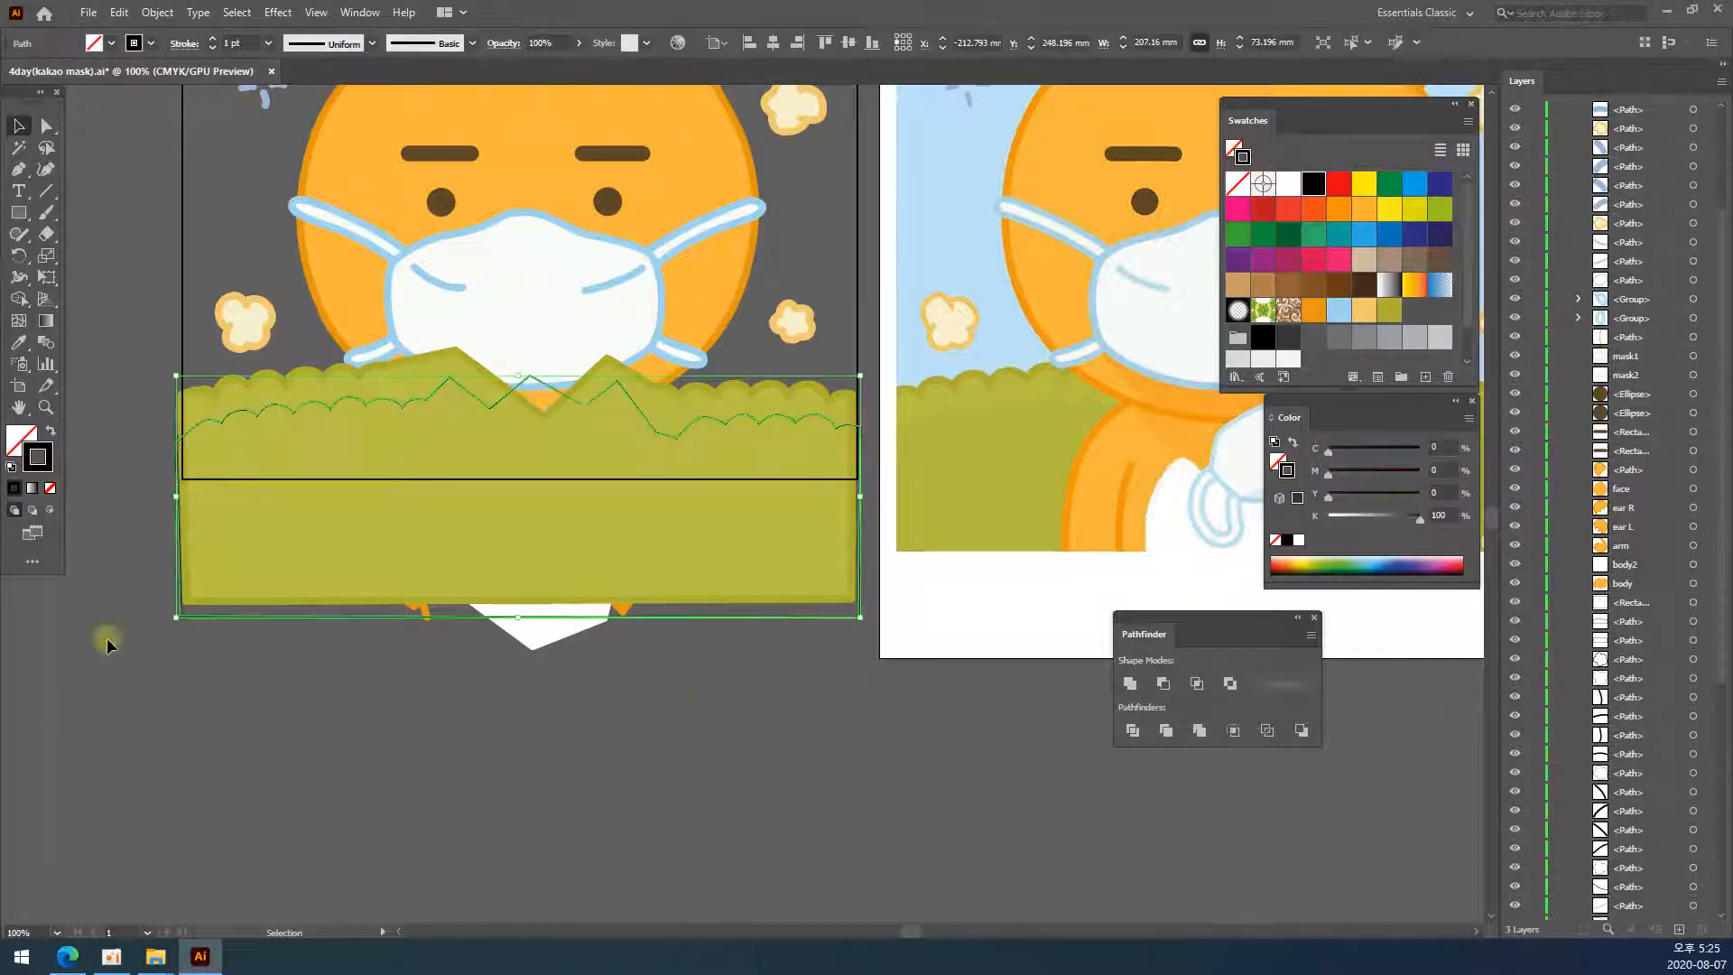
left_click(18, 345)
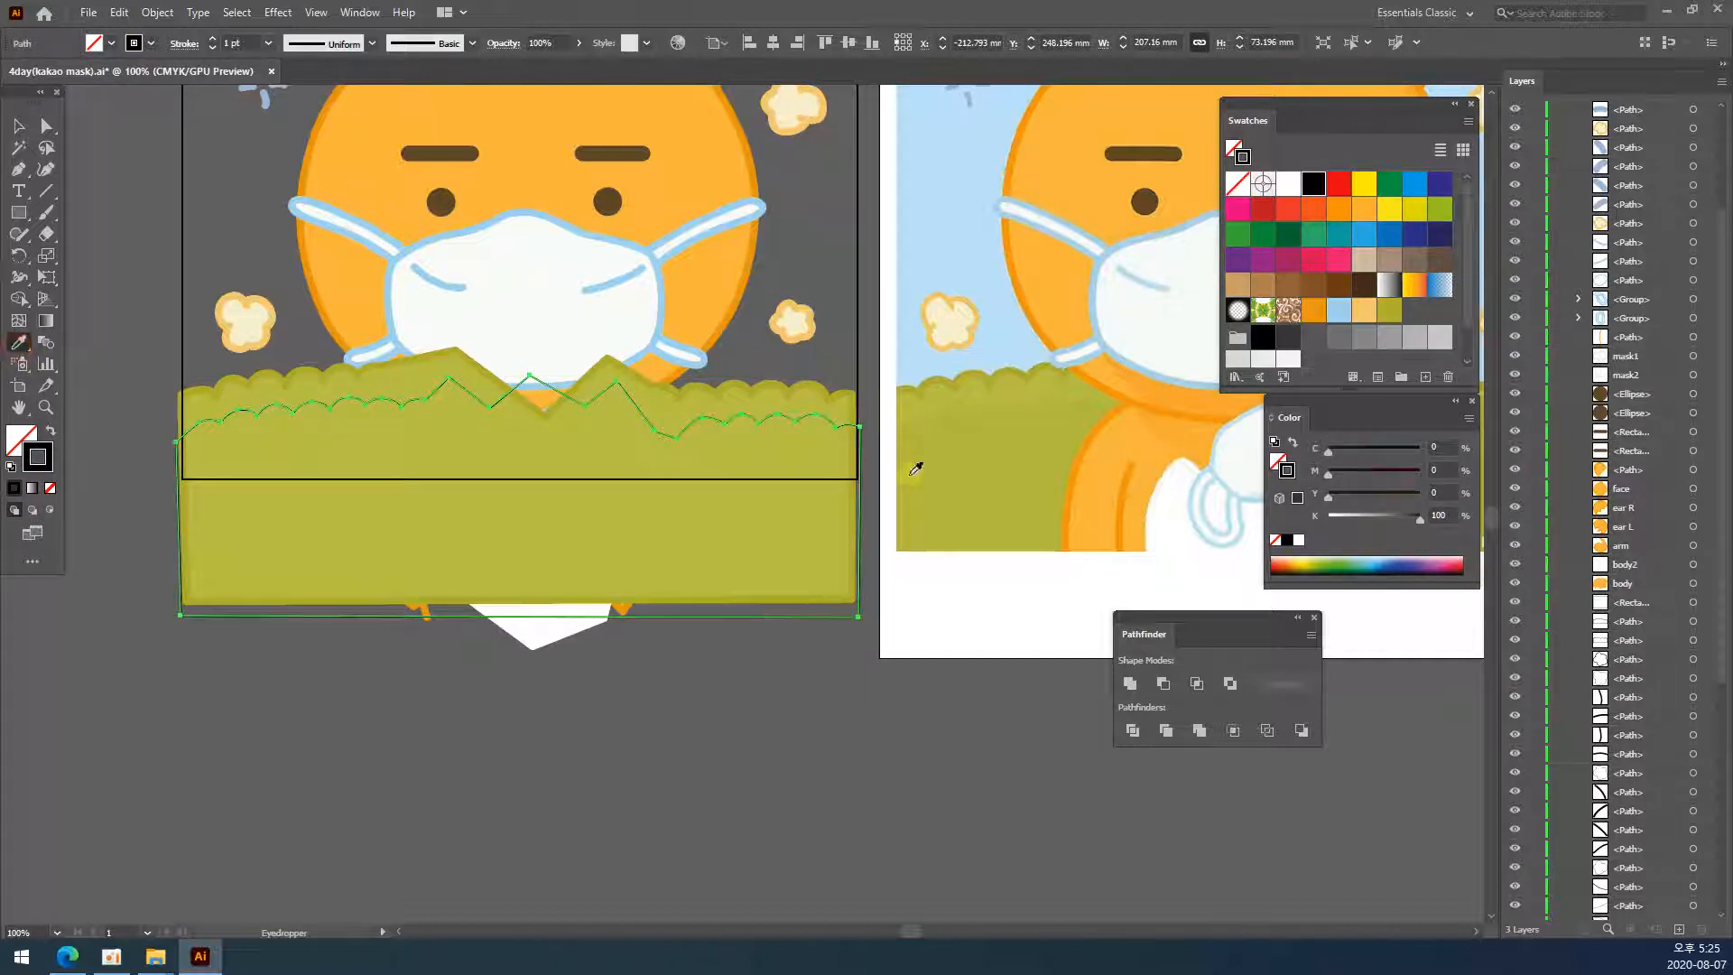
left_click(997, 511)
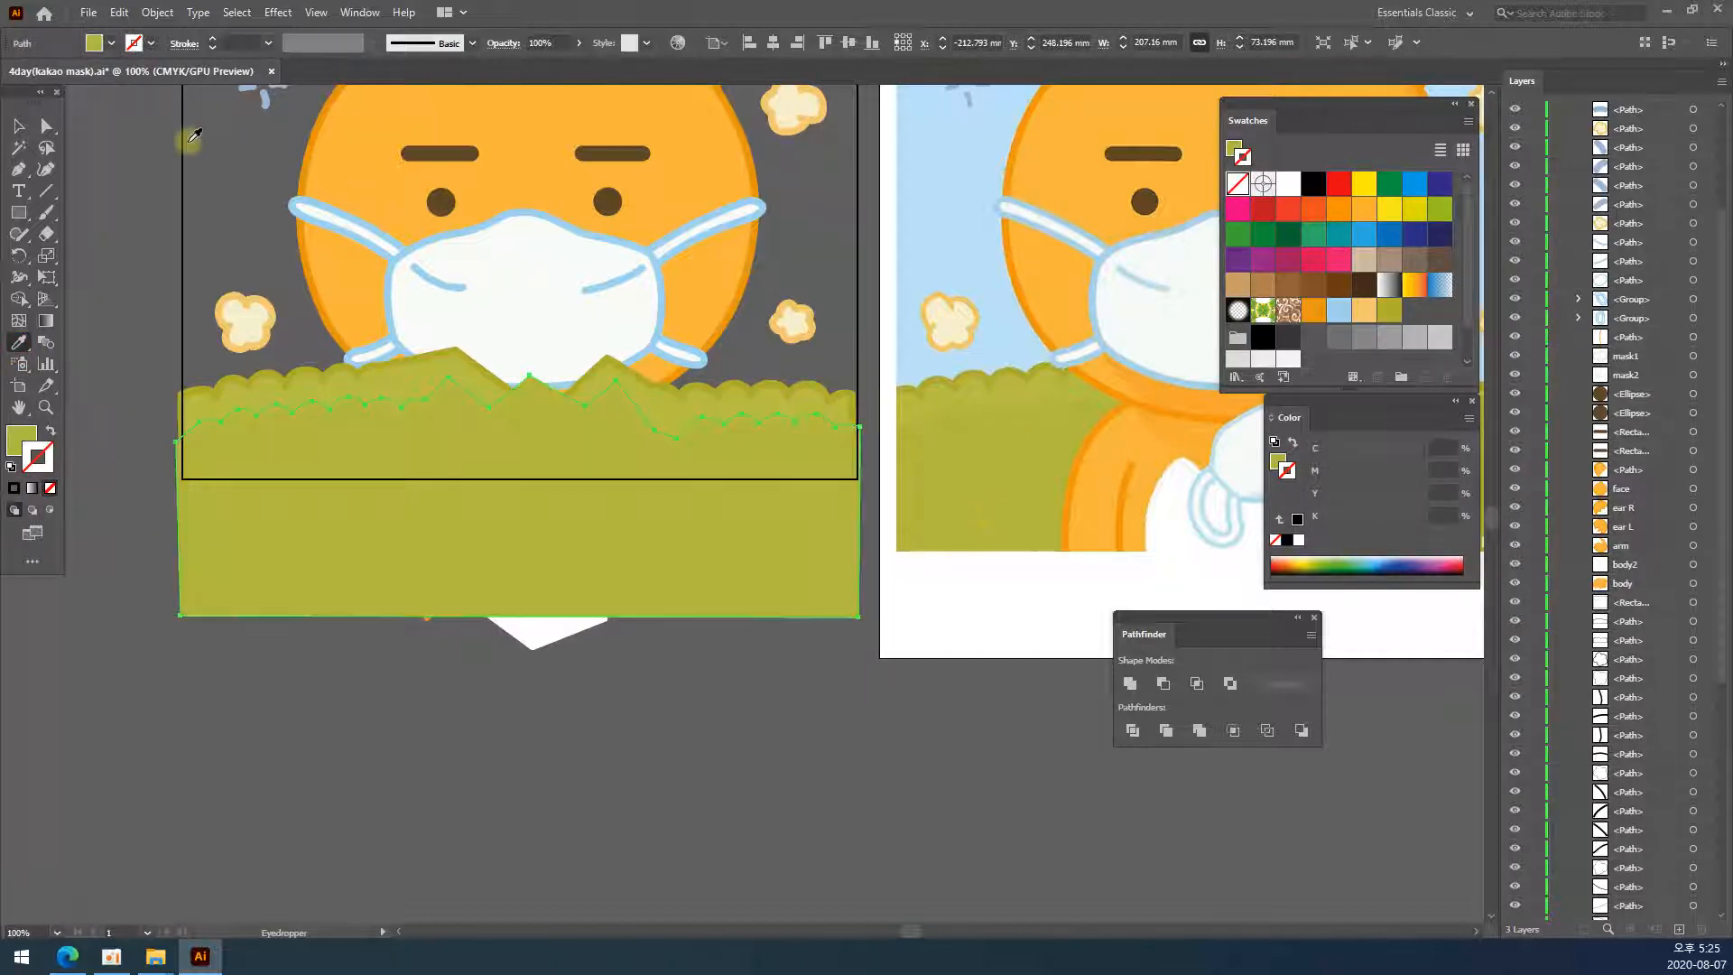
left_click(18, 127)
left_click(411, 751)
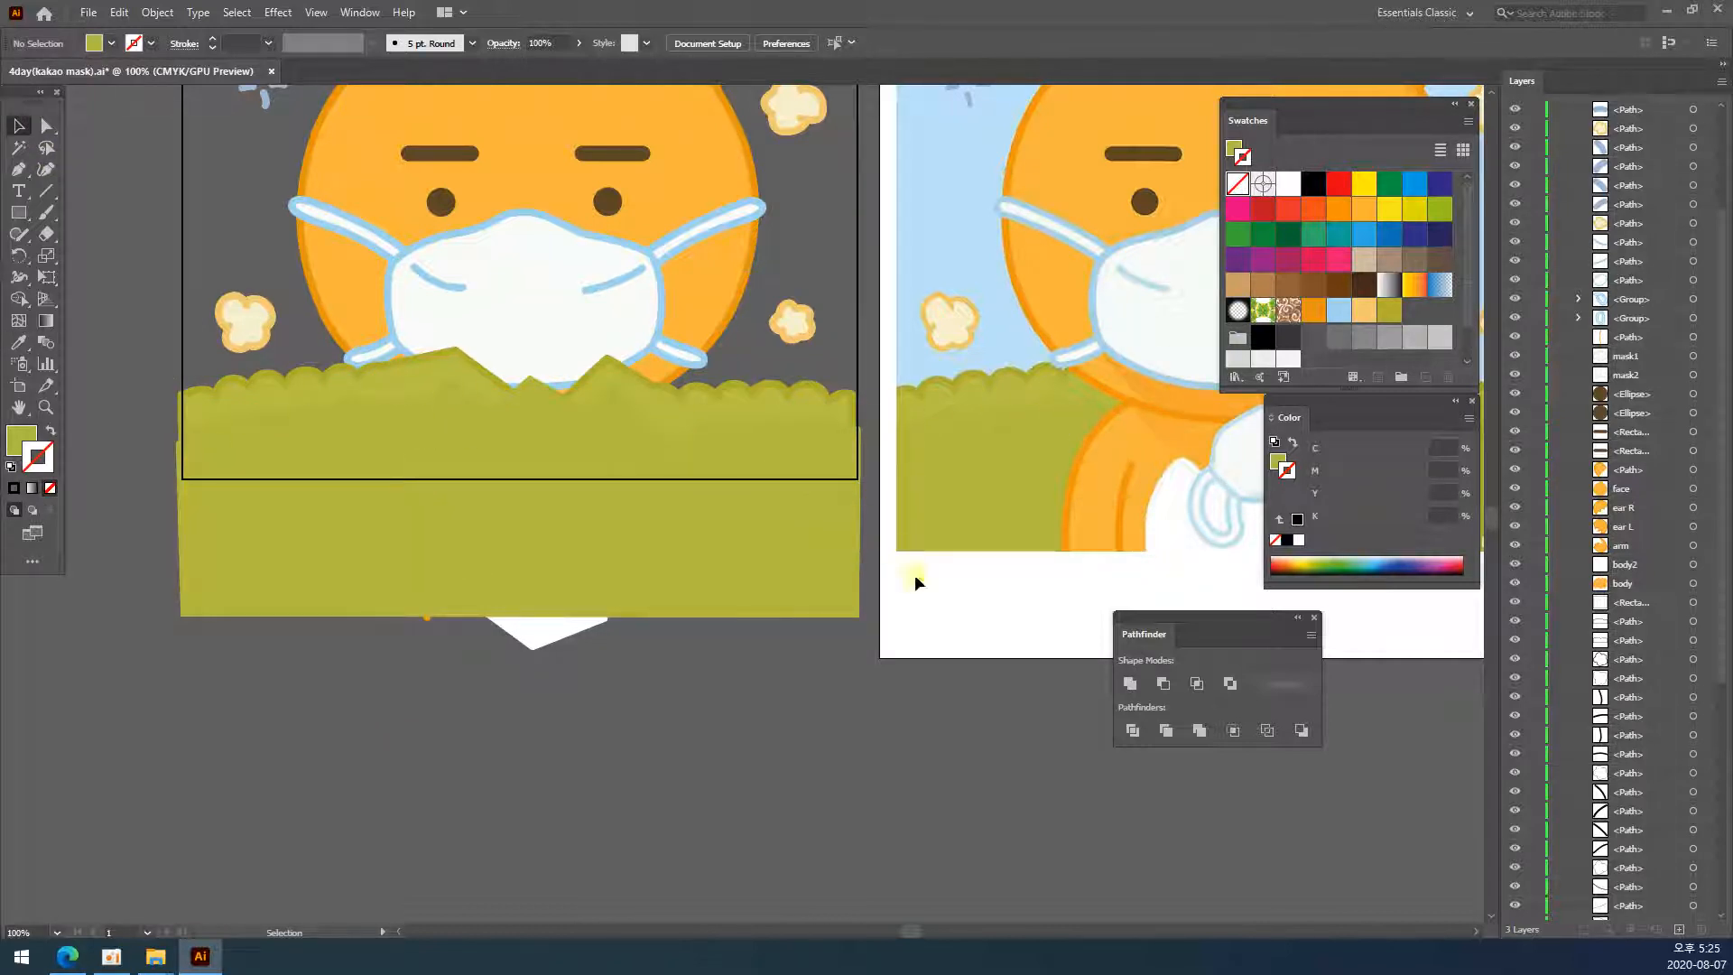
- Select both bush shapes and examine where they sit in the object stacking order of Layer 3
left_click(835, 399)
left_click(857, 615, "shift")
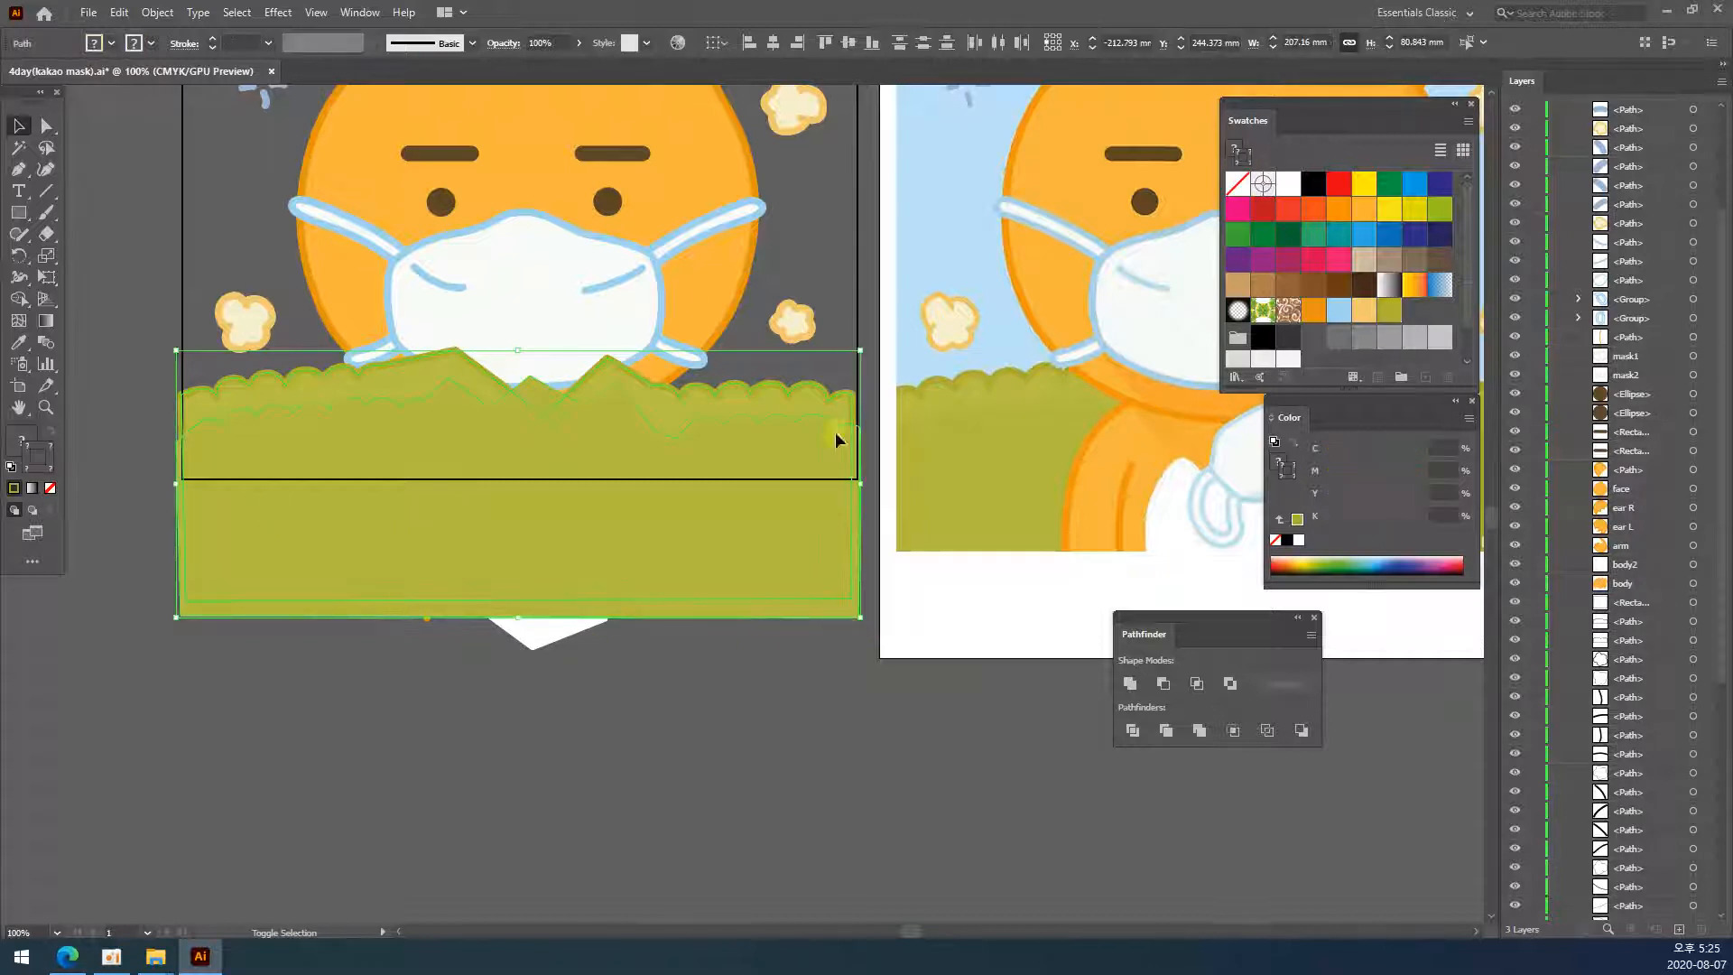
key("z")
left_click(686, 470, "alt")
left_click_drag(941, 495, 682, 492)
left_click(1721, 277)
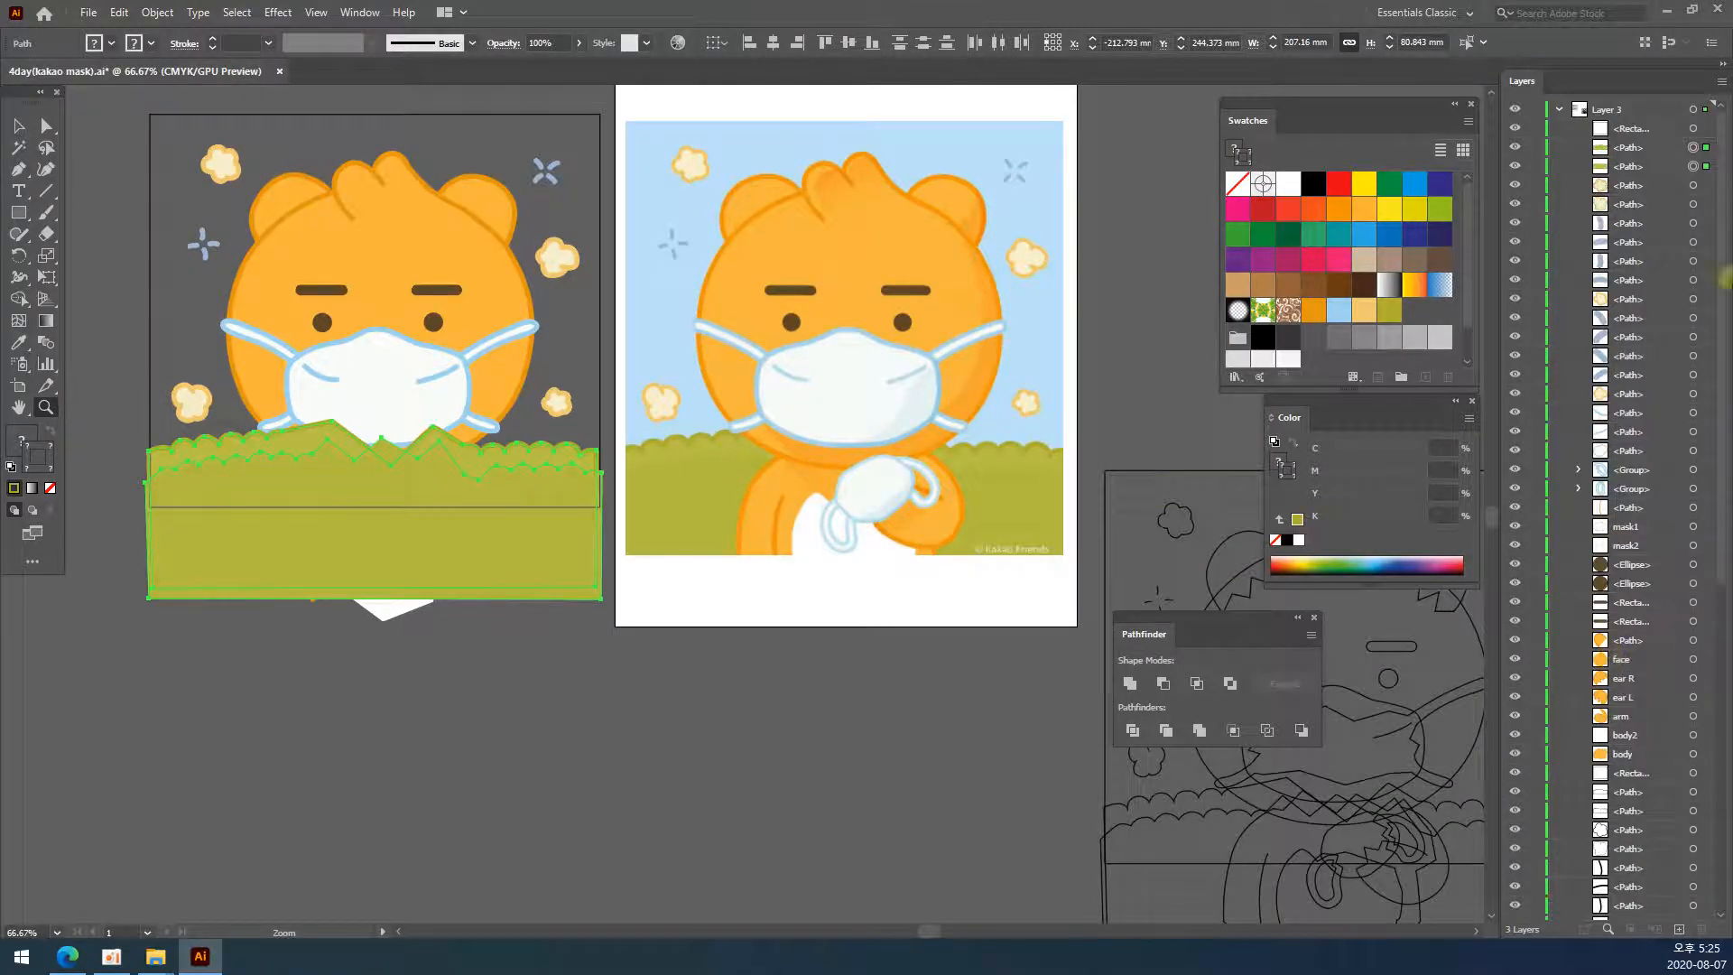
scroll(1650, 664, "down", 6)
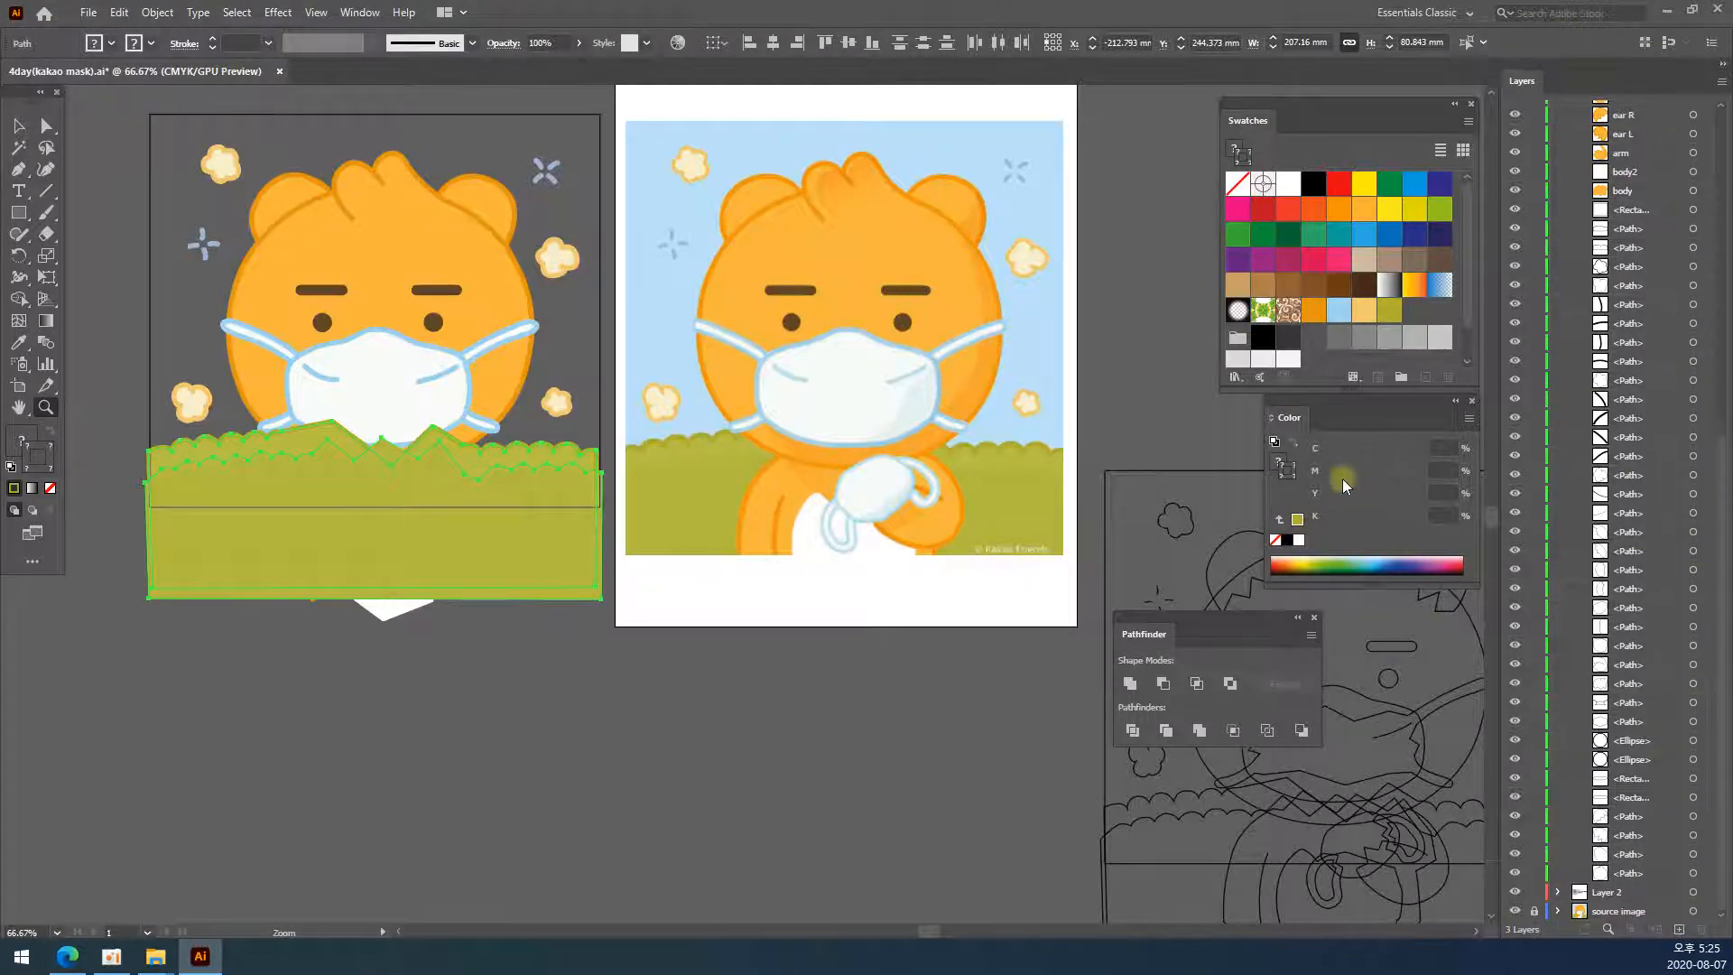
scroll(1605, 487, "up", 4)
scroll(1606, 491, "up", 3)
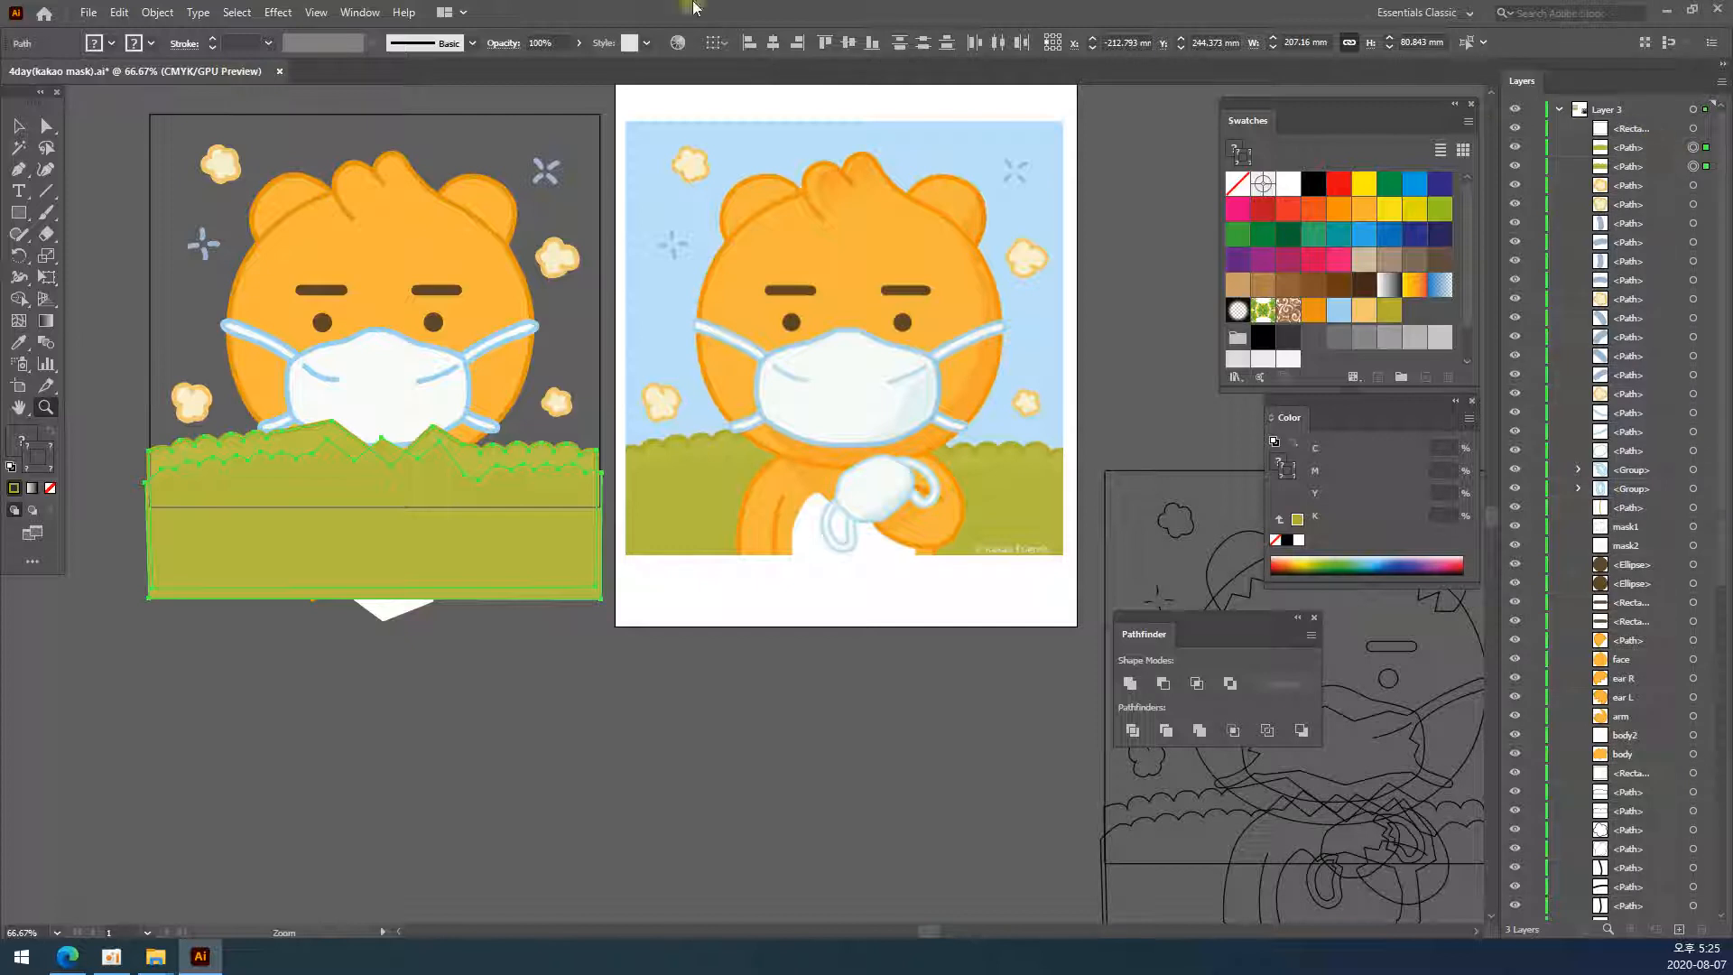
left_click(18, 125)
left_click(104, 233)
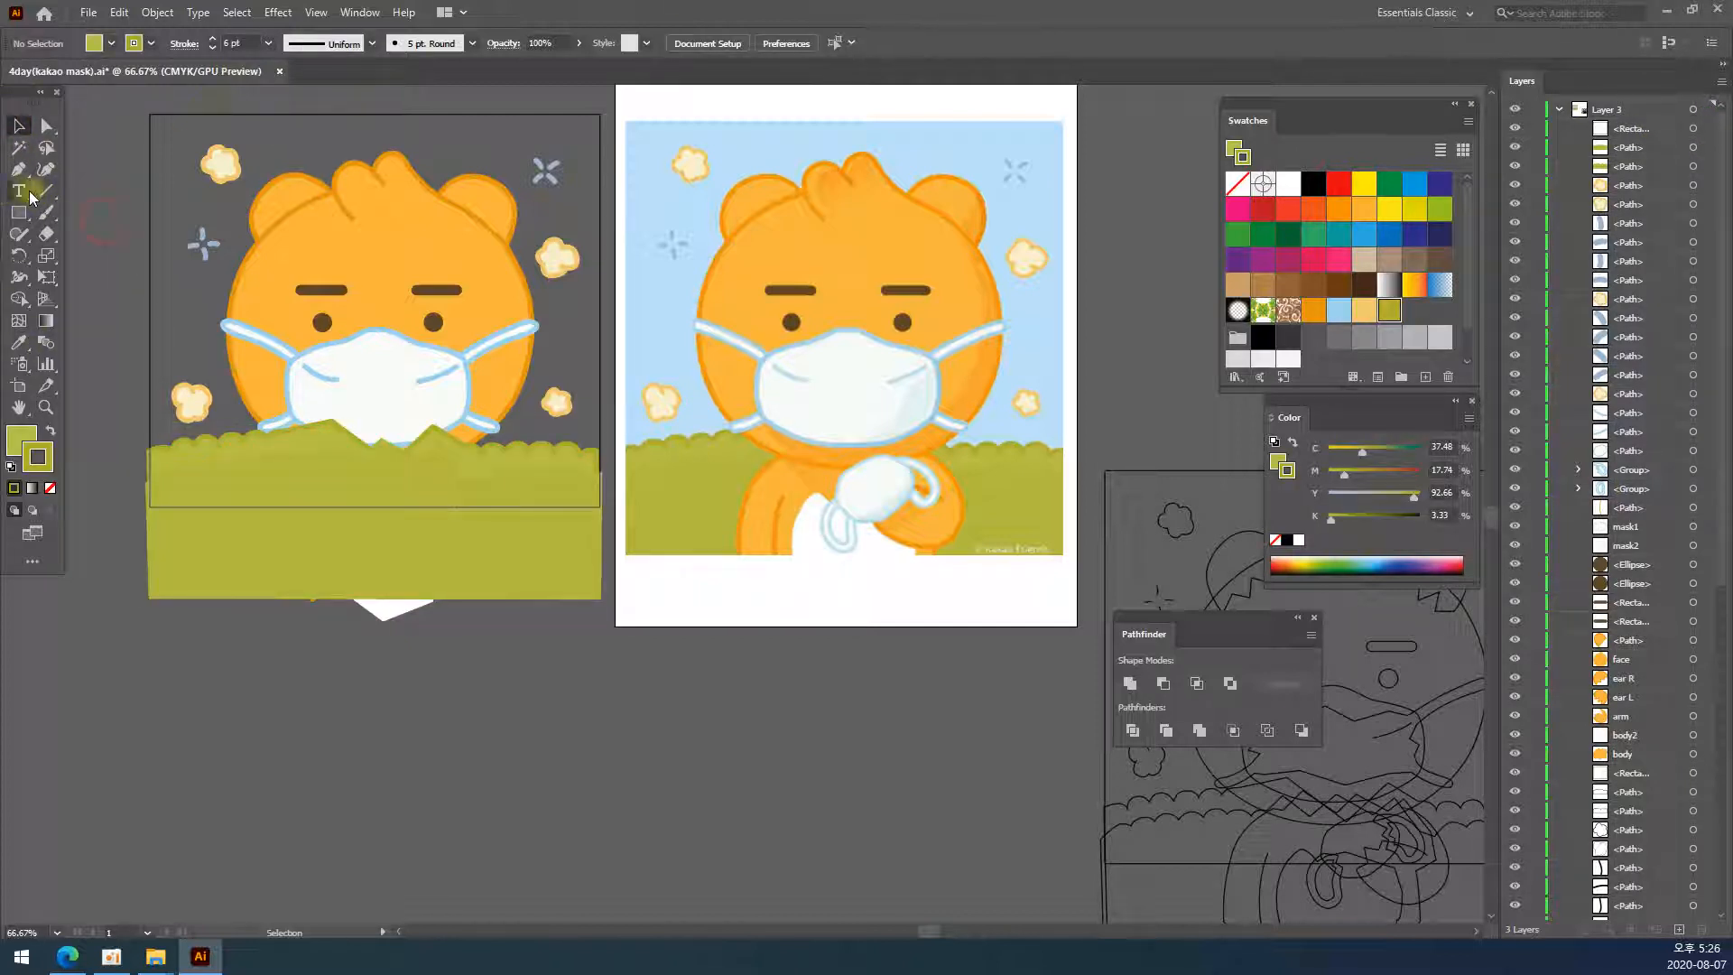
- Add the text note "Ctrl + Shift + [, ]" below the coloured bear and enlarge it to about 65 pt
left_click(19, 190)
left_click(316, 693)
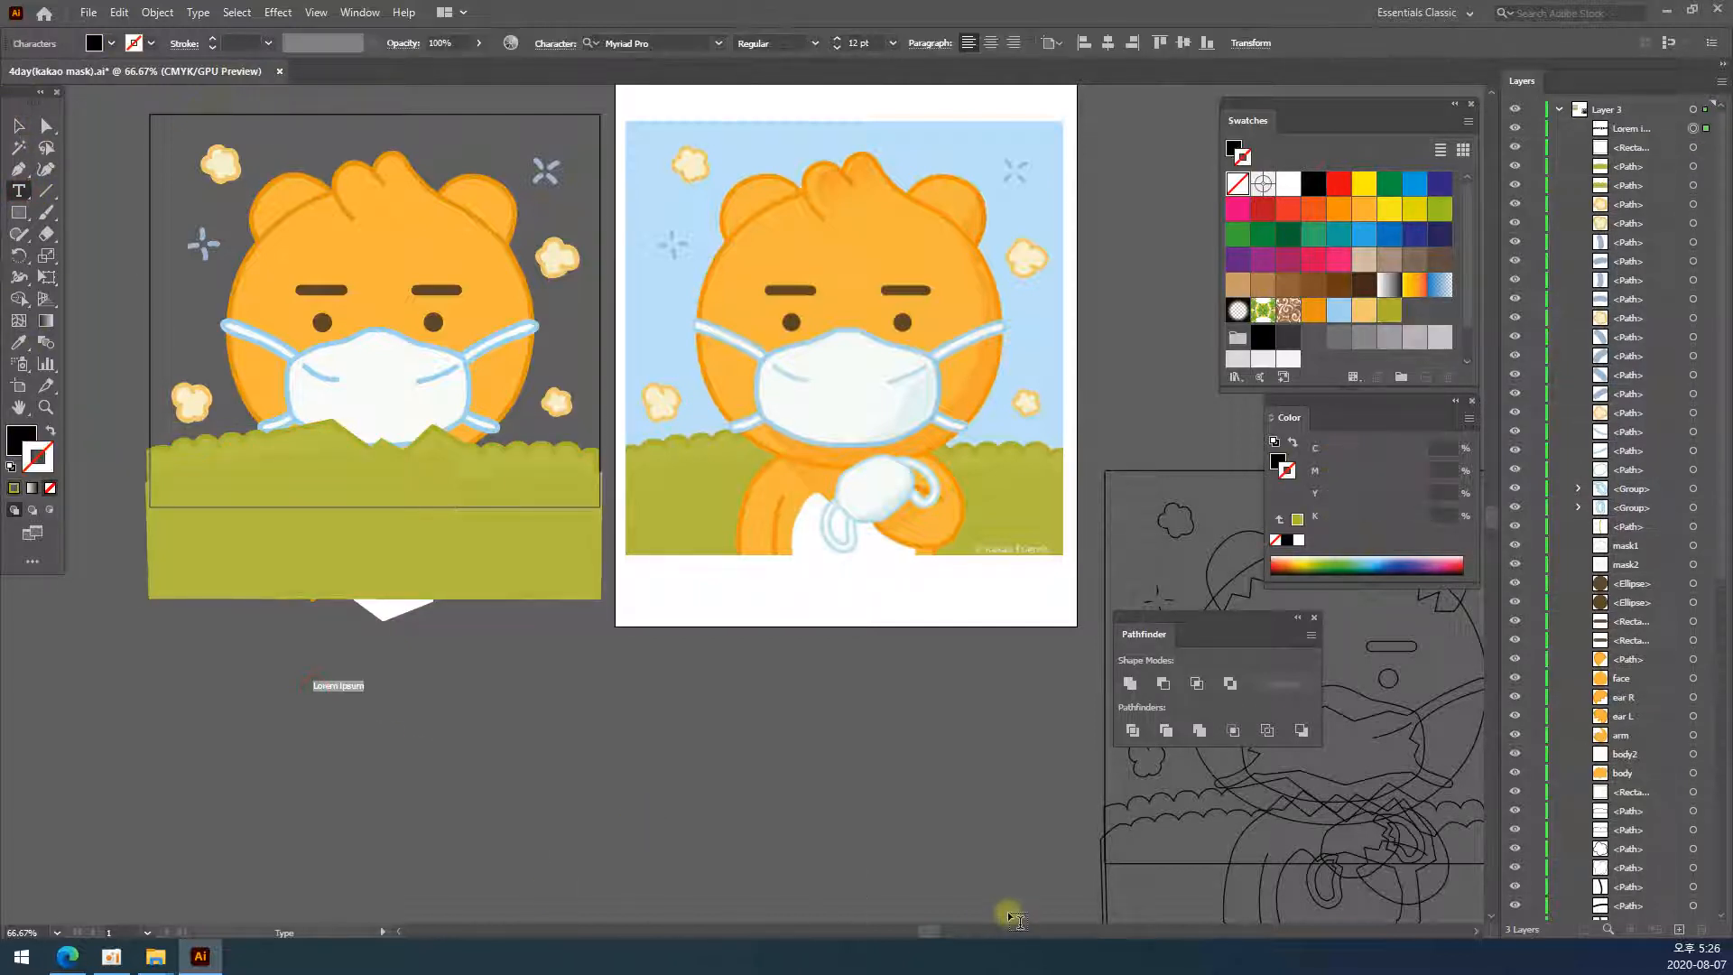
type("Ctrl + Shift + [")
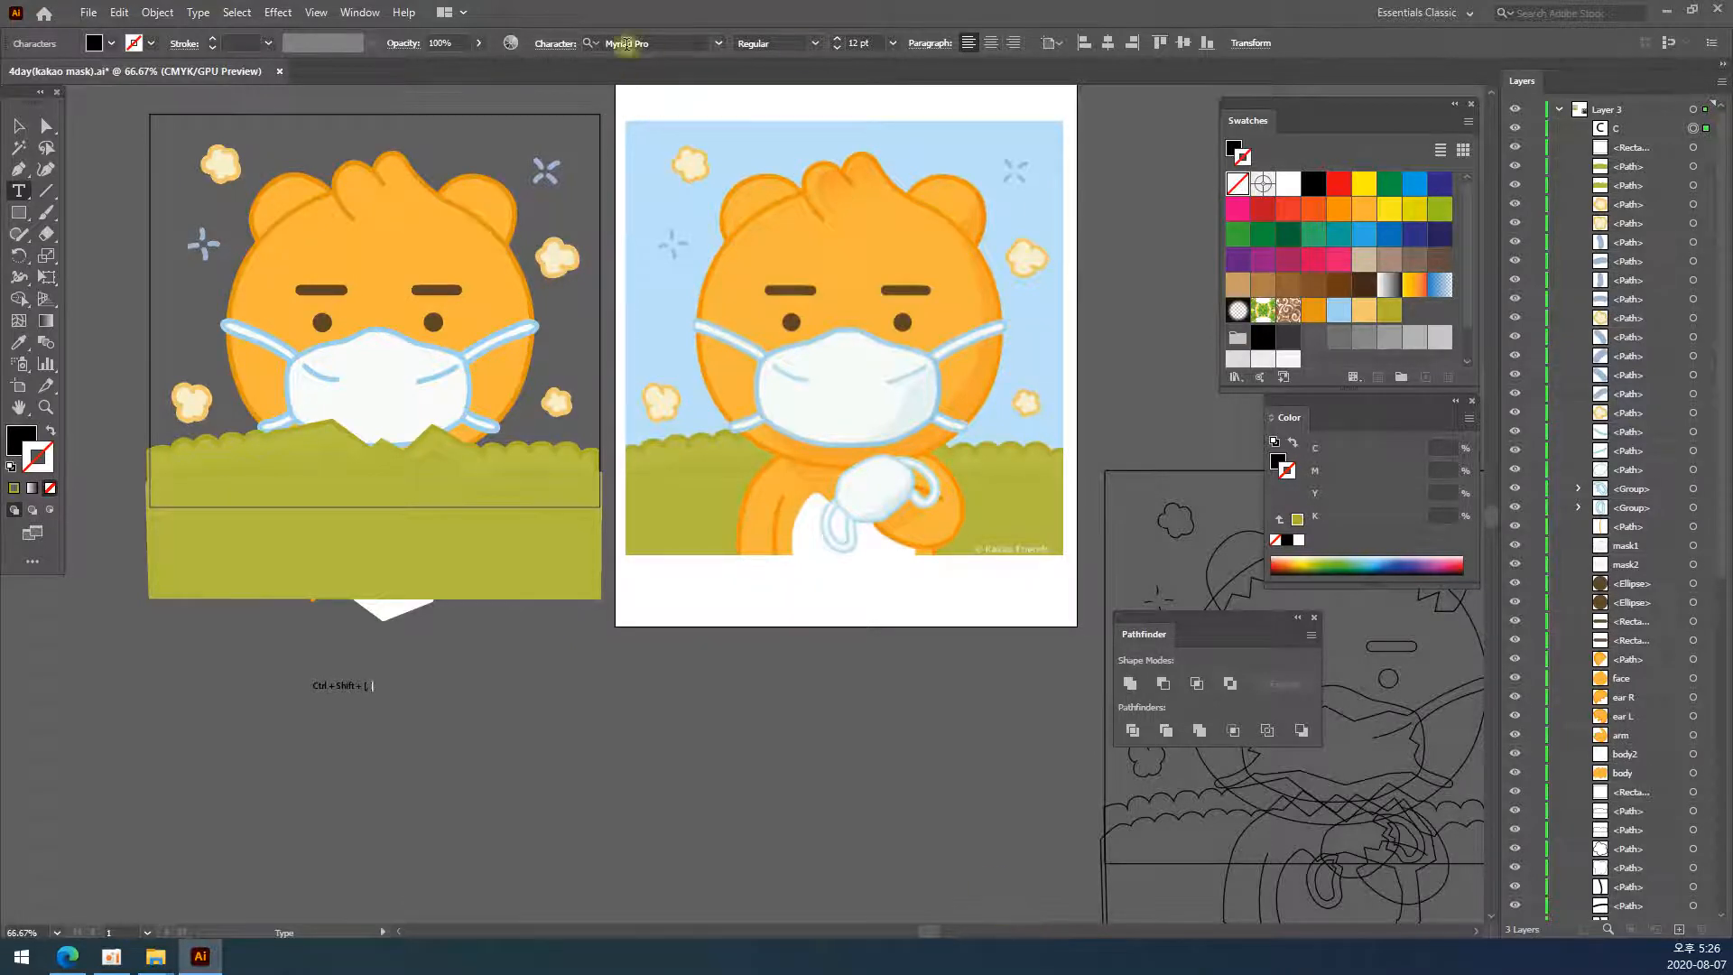
left_click(18, 125)
left_click_drag(374, 678, 641, 636)
left_click(691, 772)
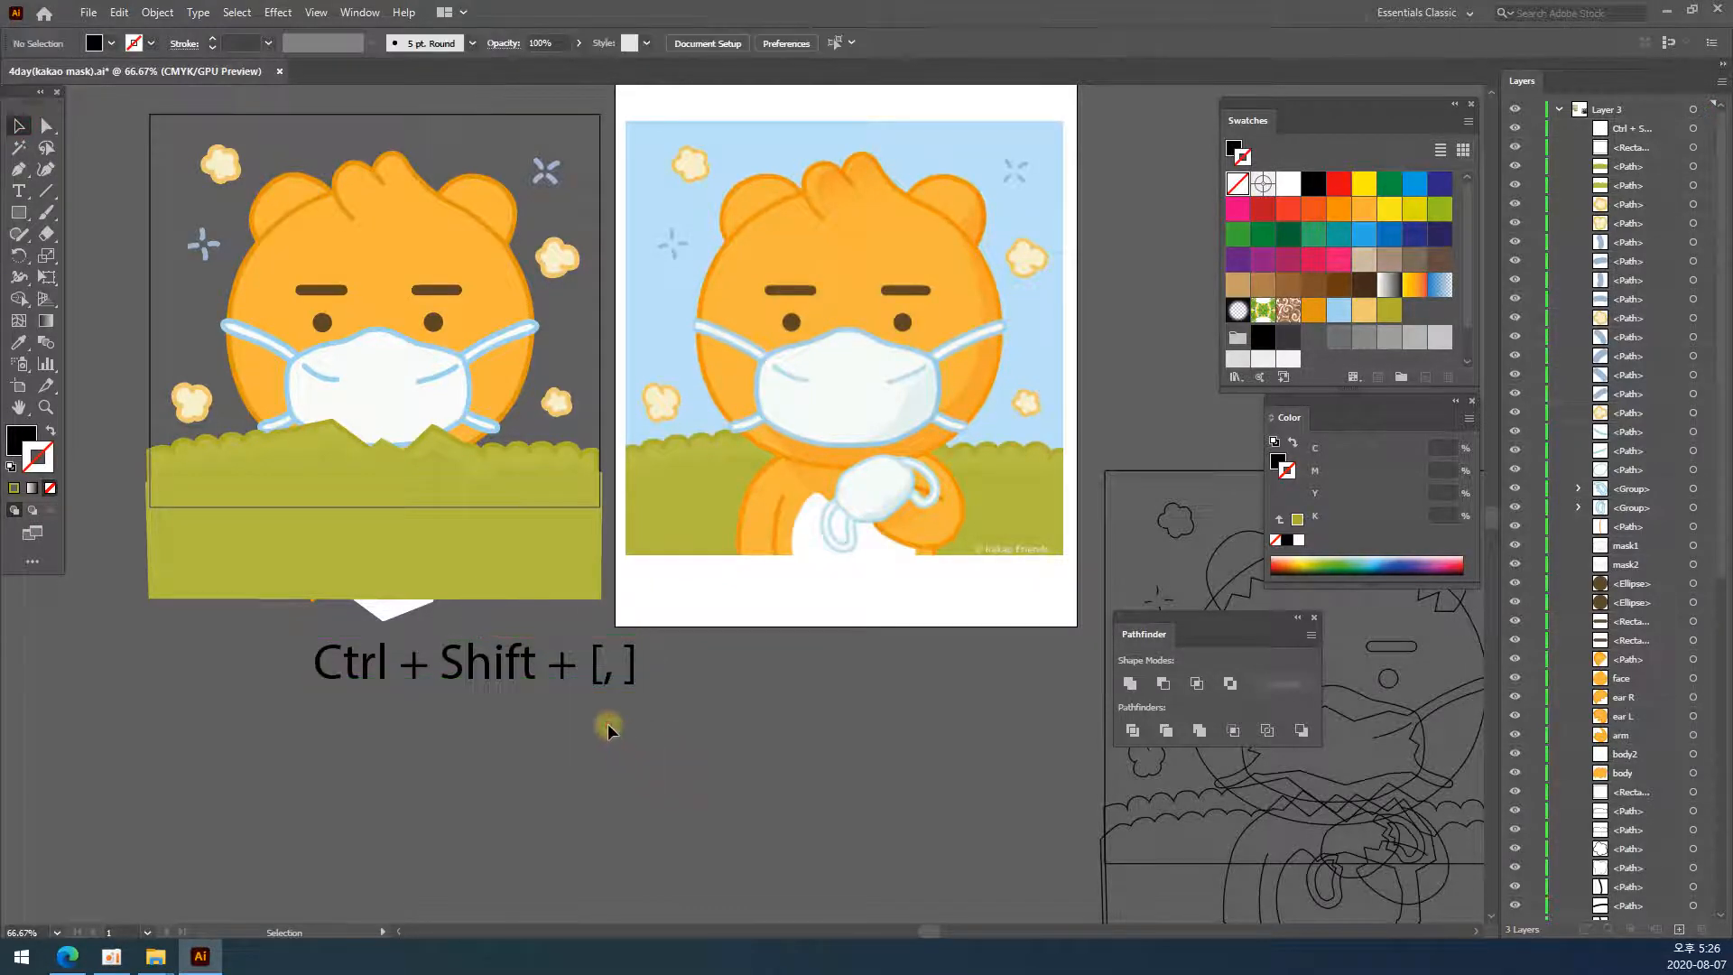
left_click_drag(496, 673, 397, 704)
left_click(564, 772)
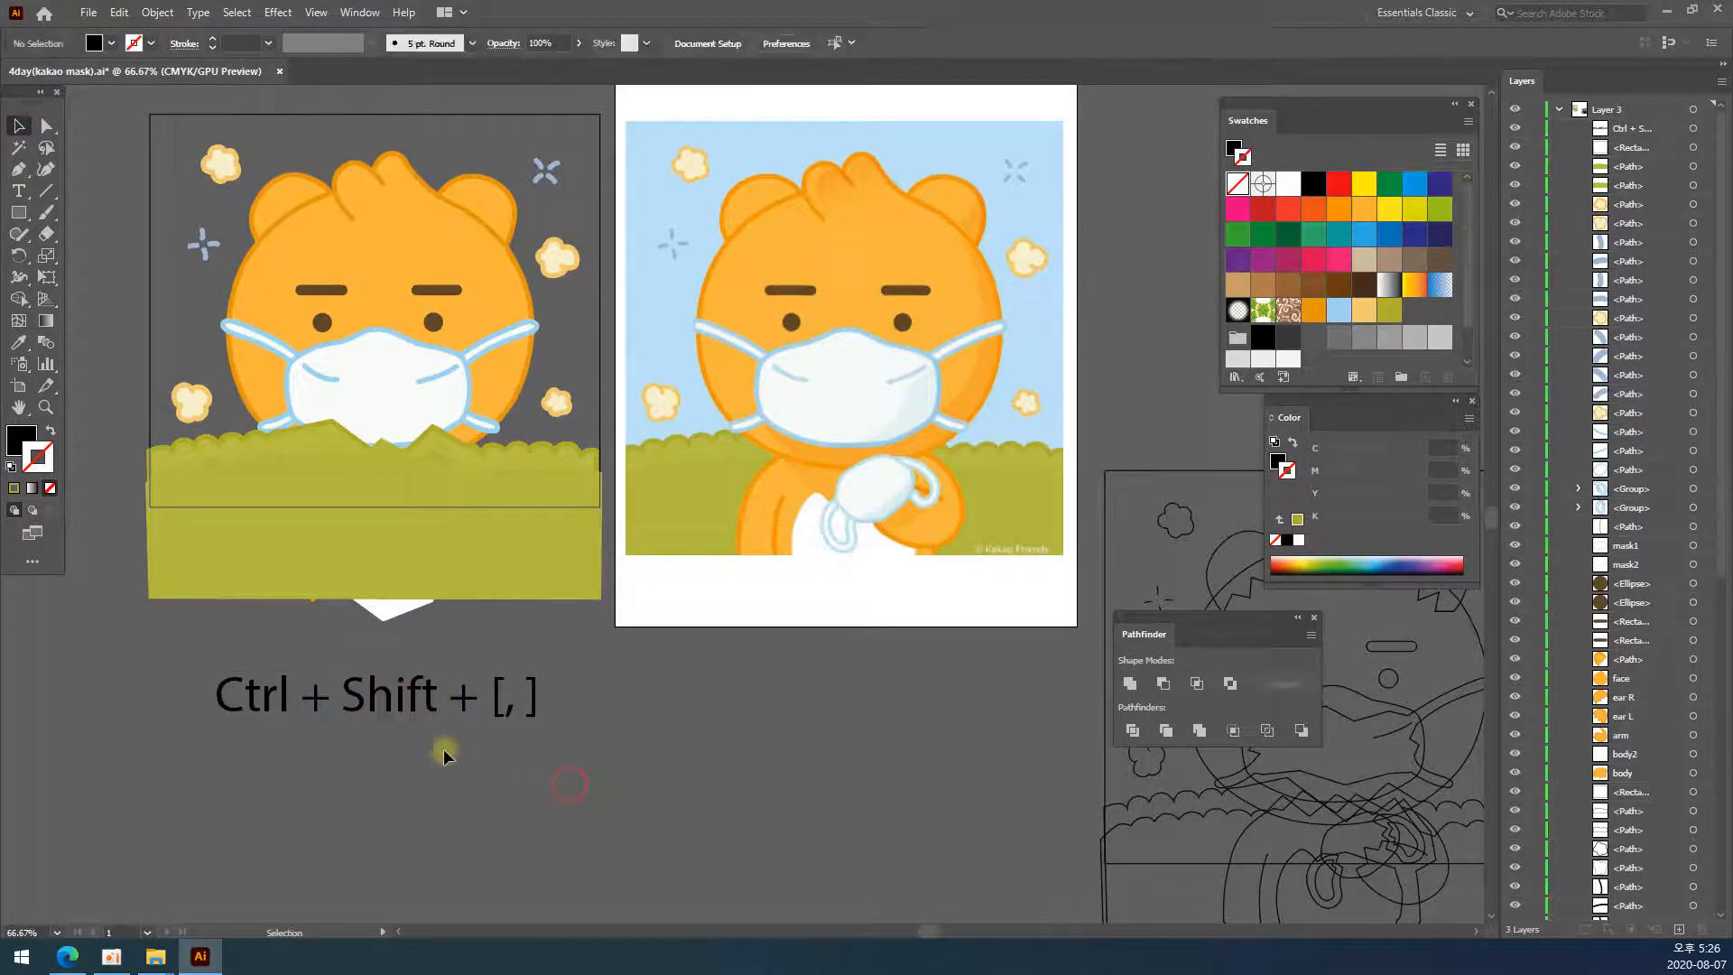
- Replace the comma in the note so it reads "Ctrl + Shift + [ or ]"
double_click(521, 717)
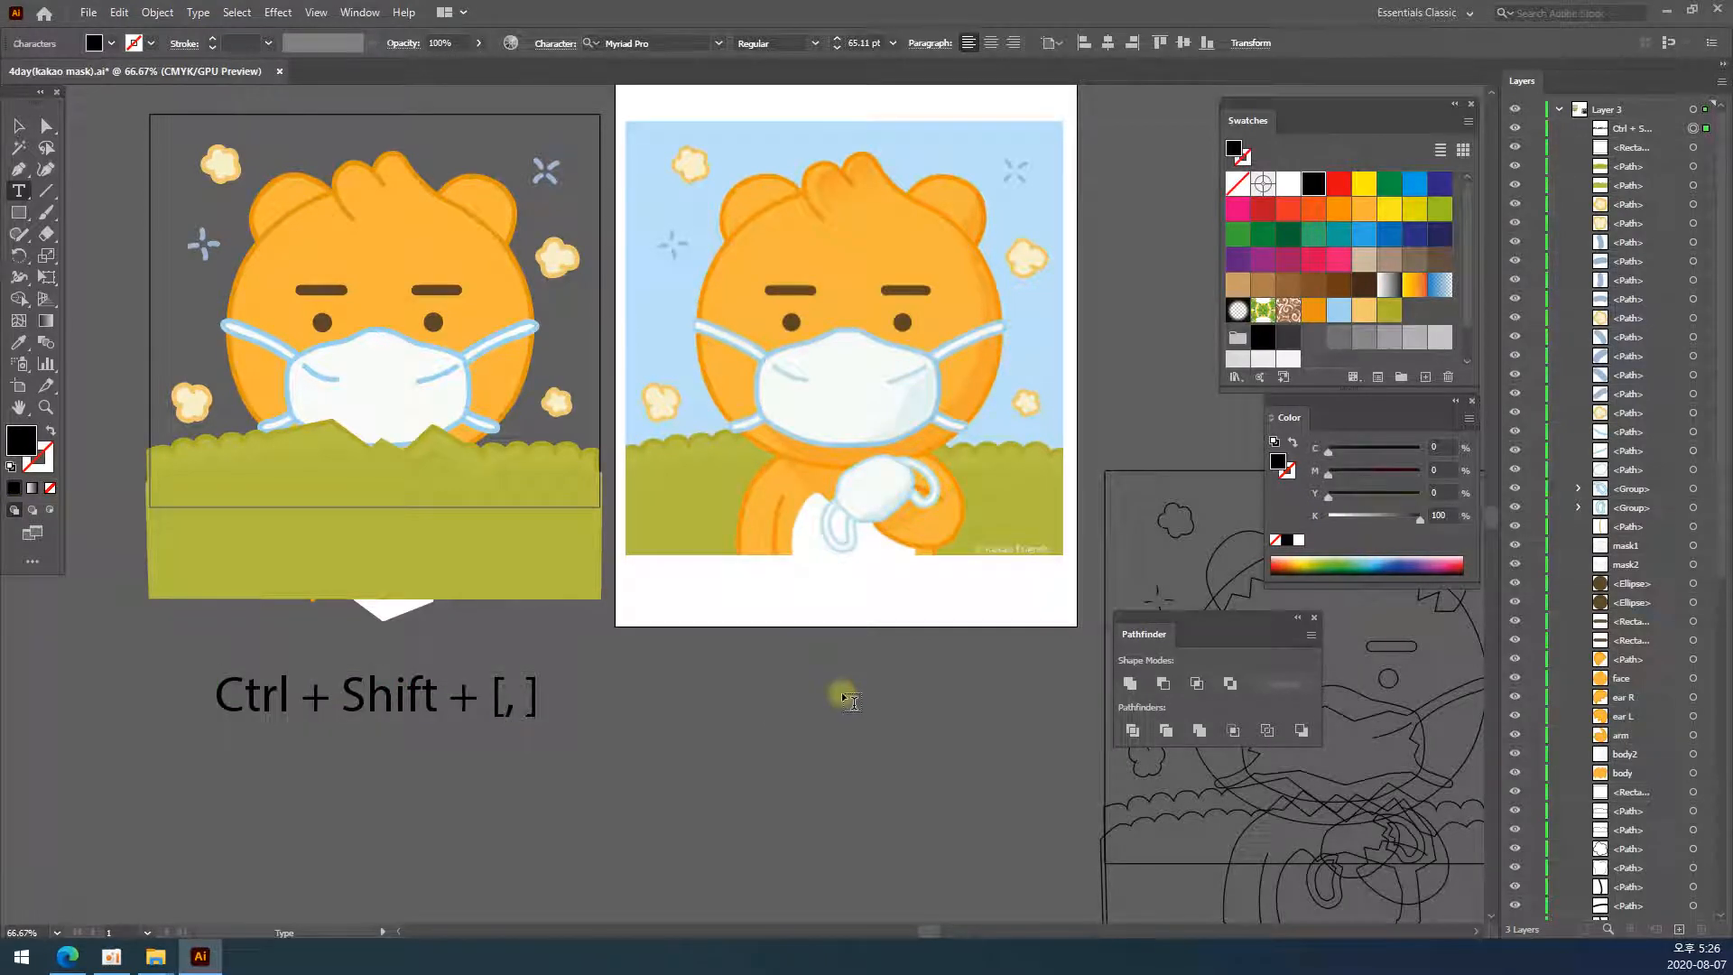
type("or")
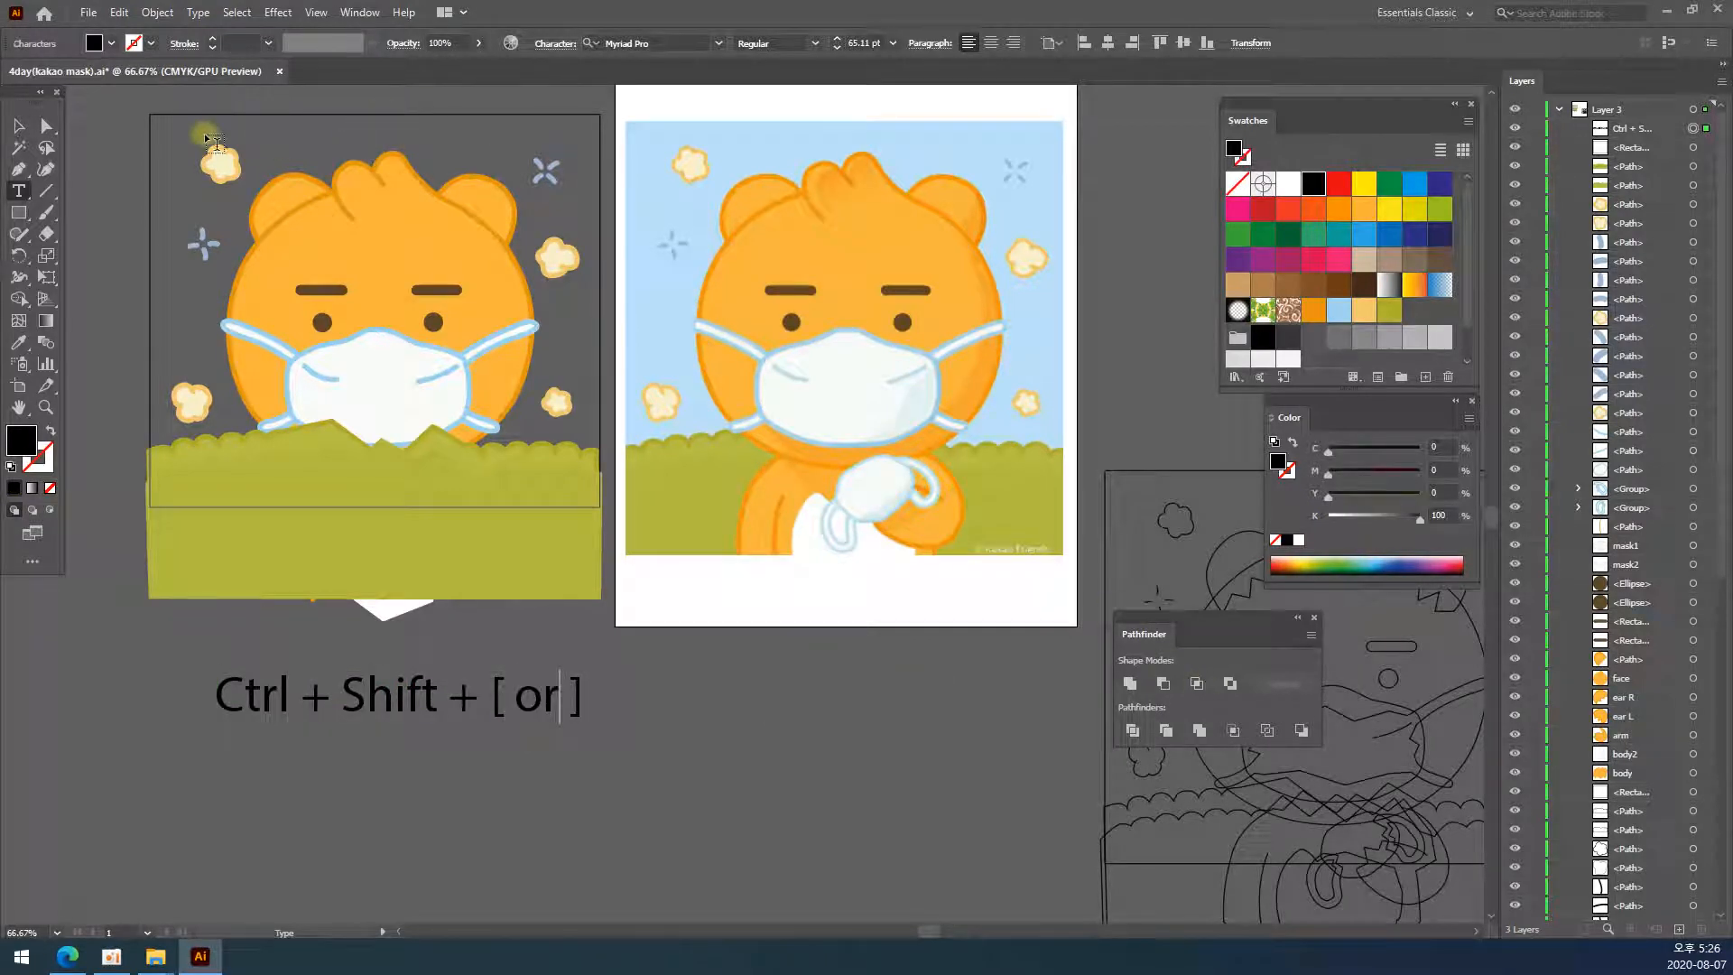
left_click(20, 126)
left_click(290, 822)
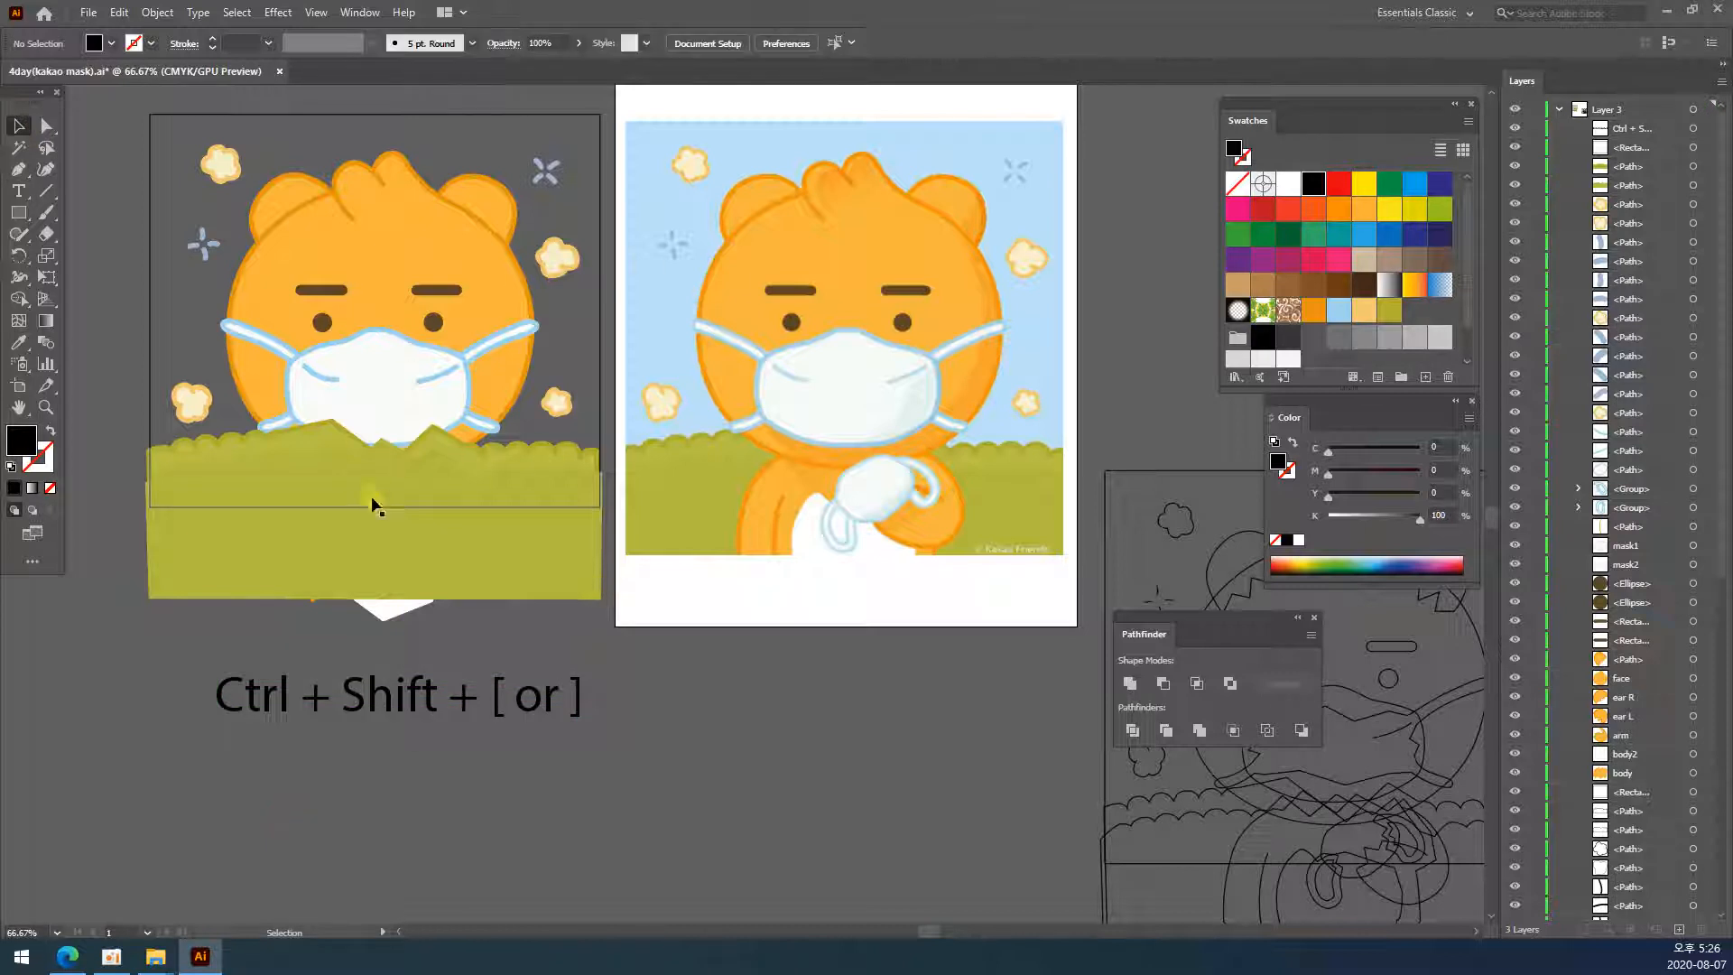
- Send both bush shapes to the back, behind the bear, and check their place in the layer's stacking order
left_click(311, 435)
left_click(564, 590, "shift")
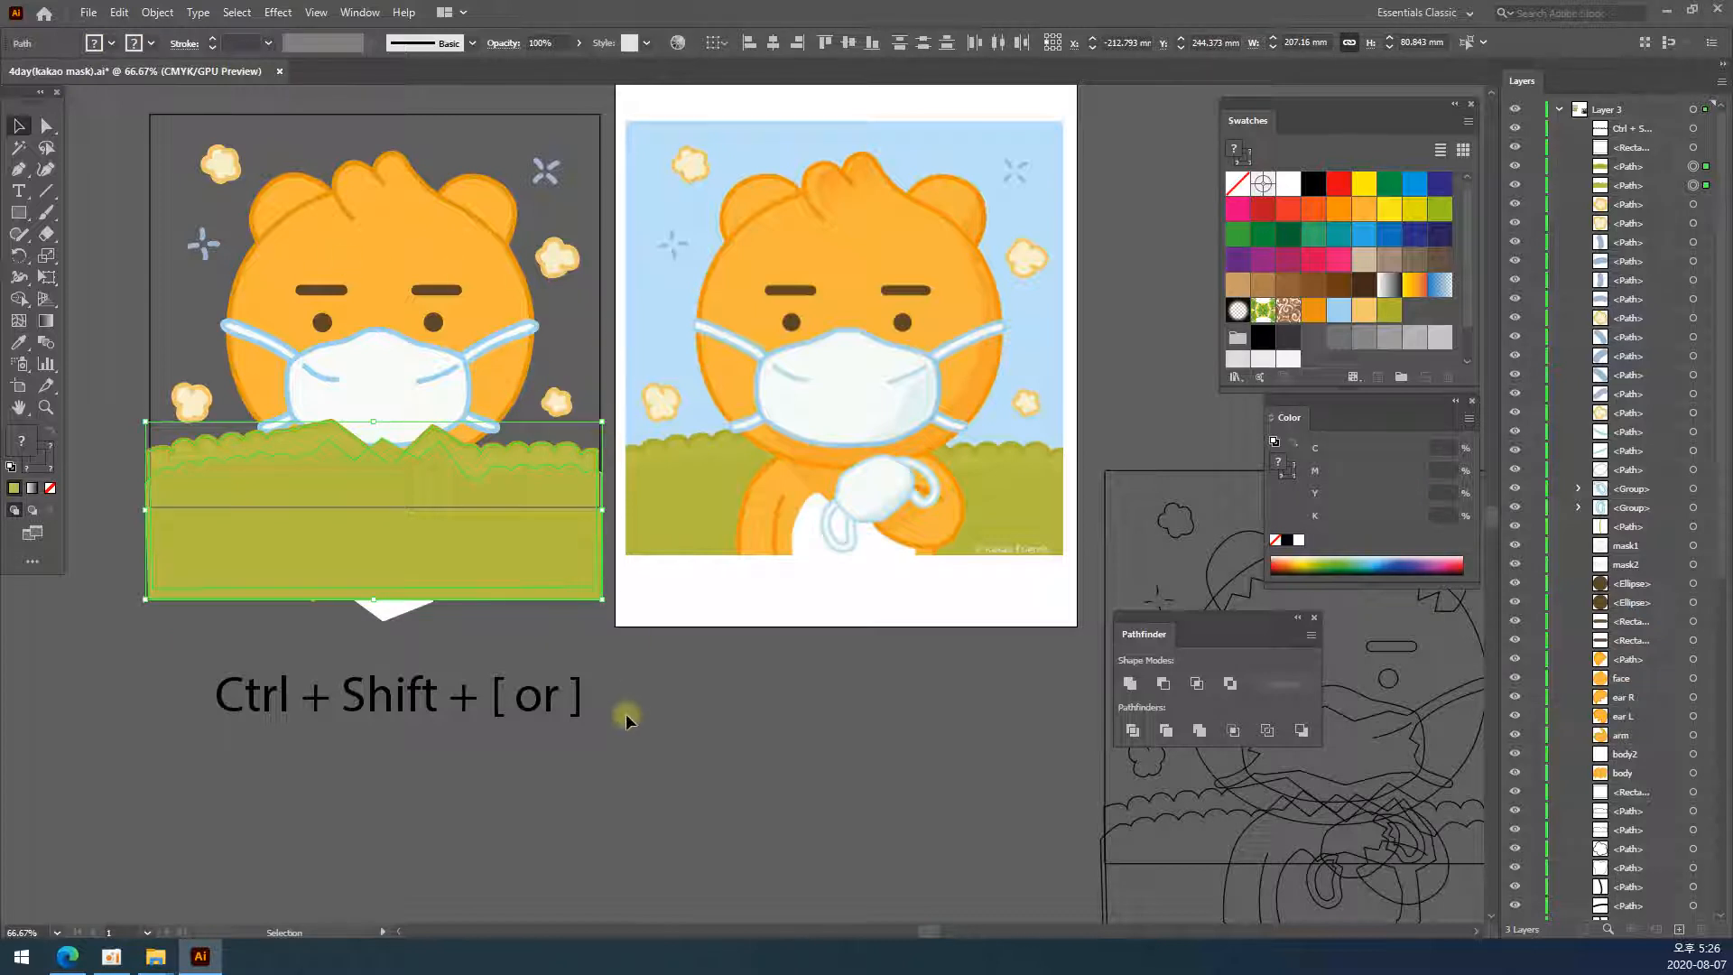
key("ctrl")
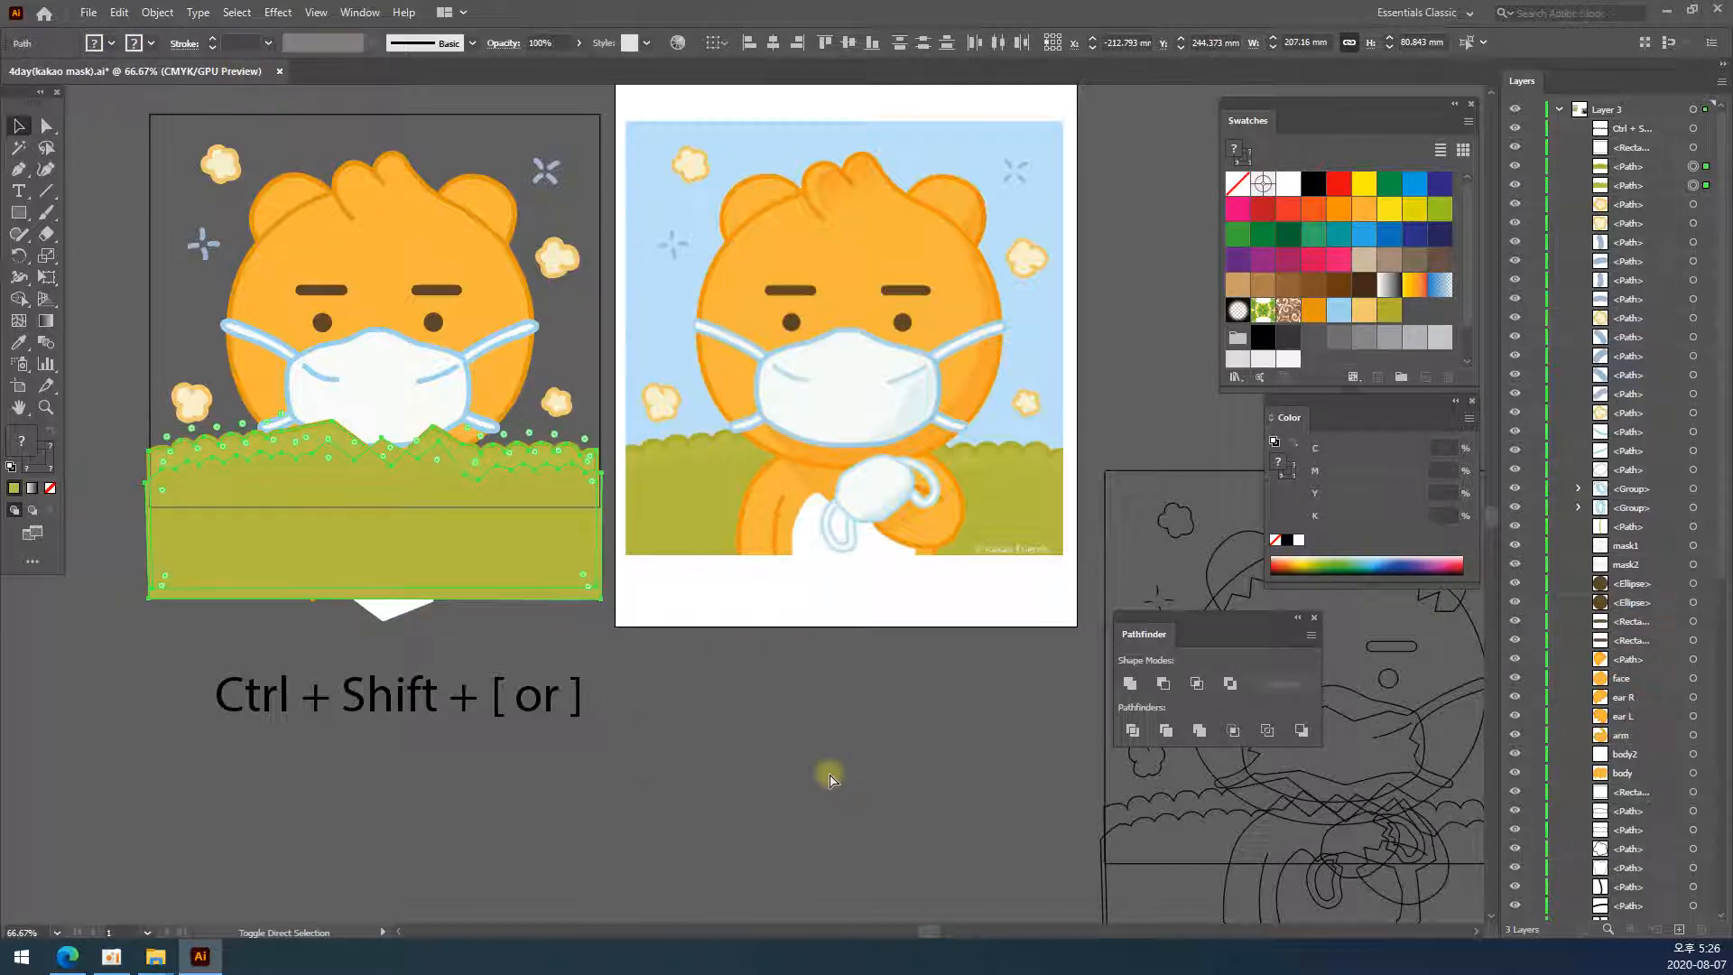
key("ctrl+shift+bracketleft")
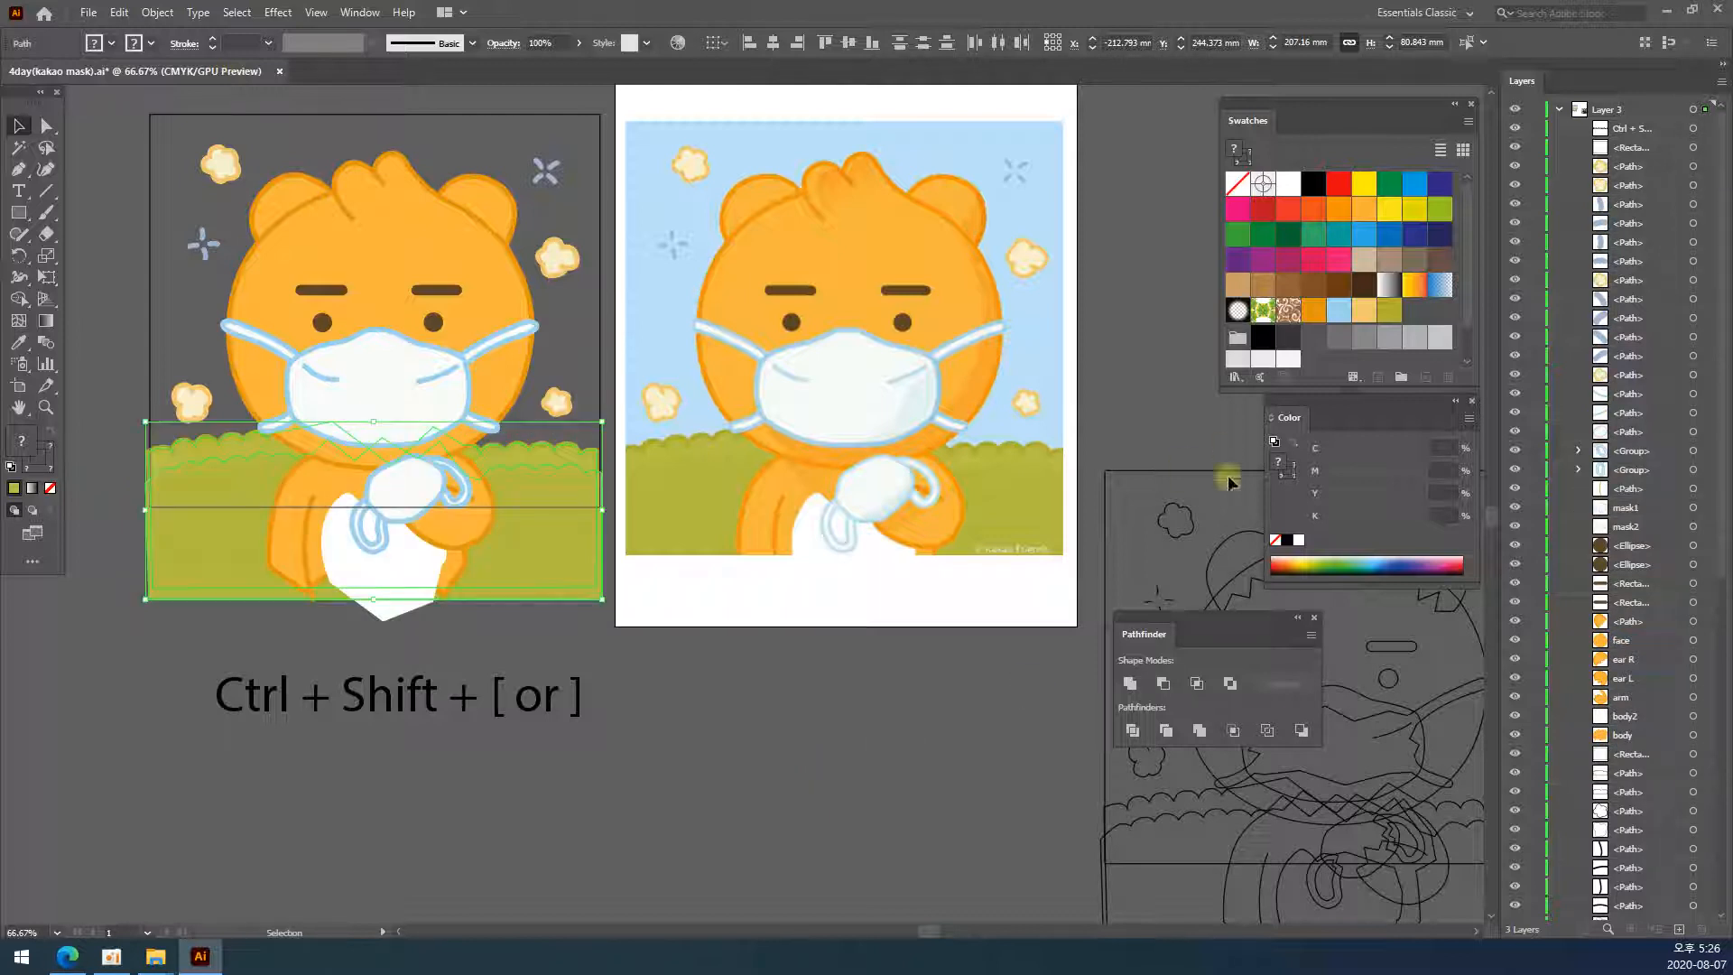
scroll(1621, 731, "down", 5)
scroll(1622, 731, "down", 2)
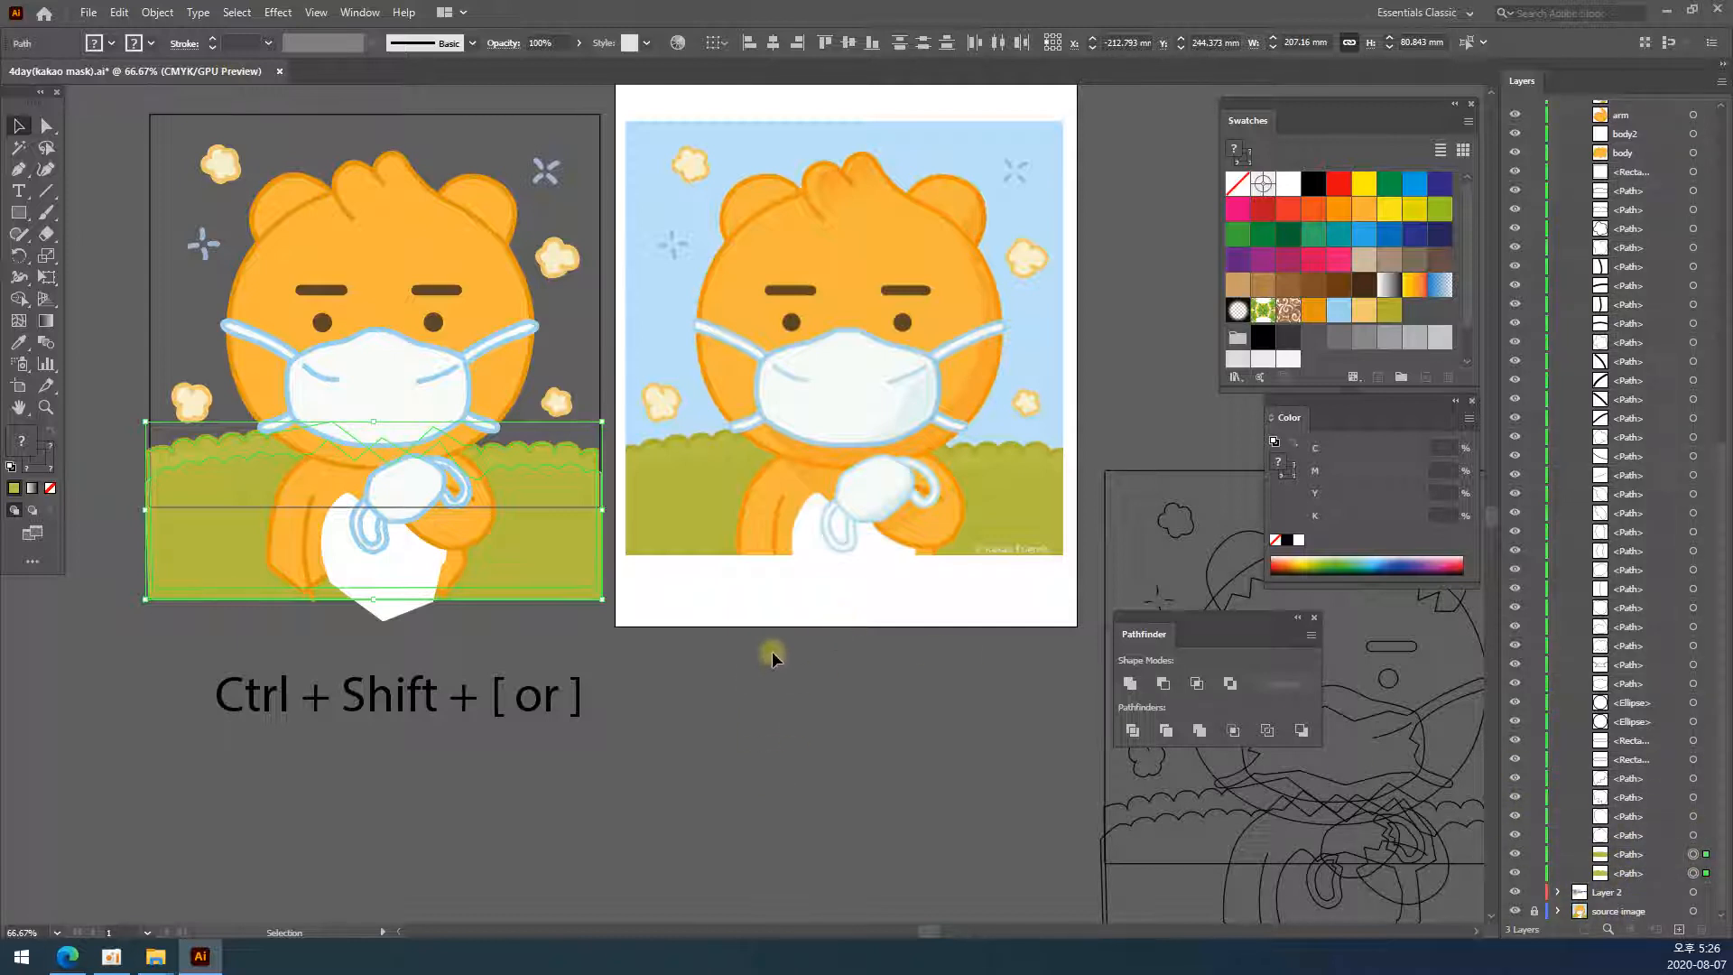
- Bring both bush shapes to the front of the stack and send them to the back again
key("ctrl")
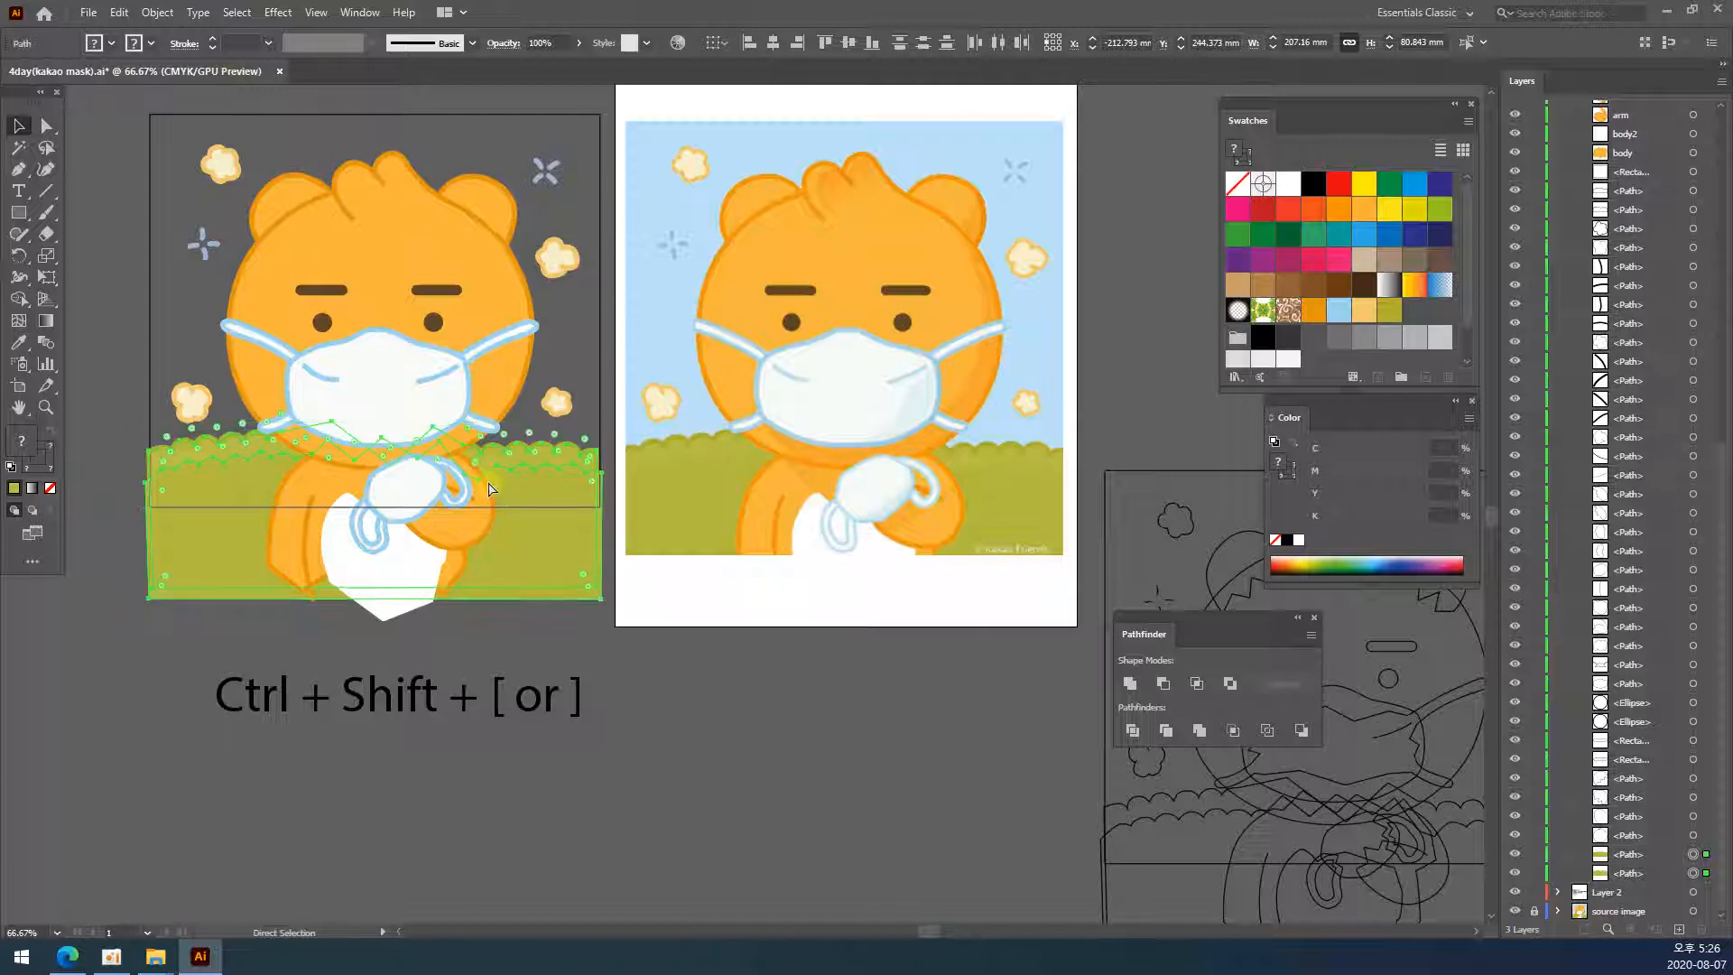
key("ctrl+shift+bracketright")
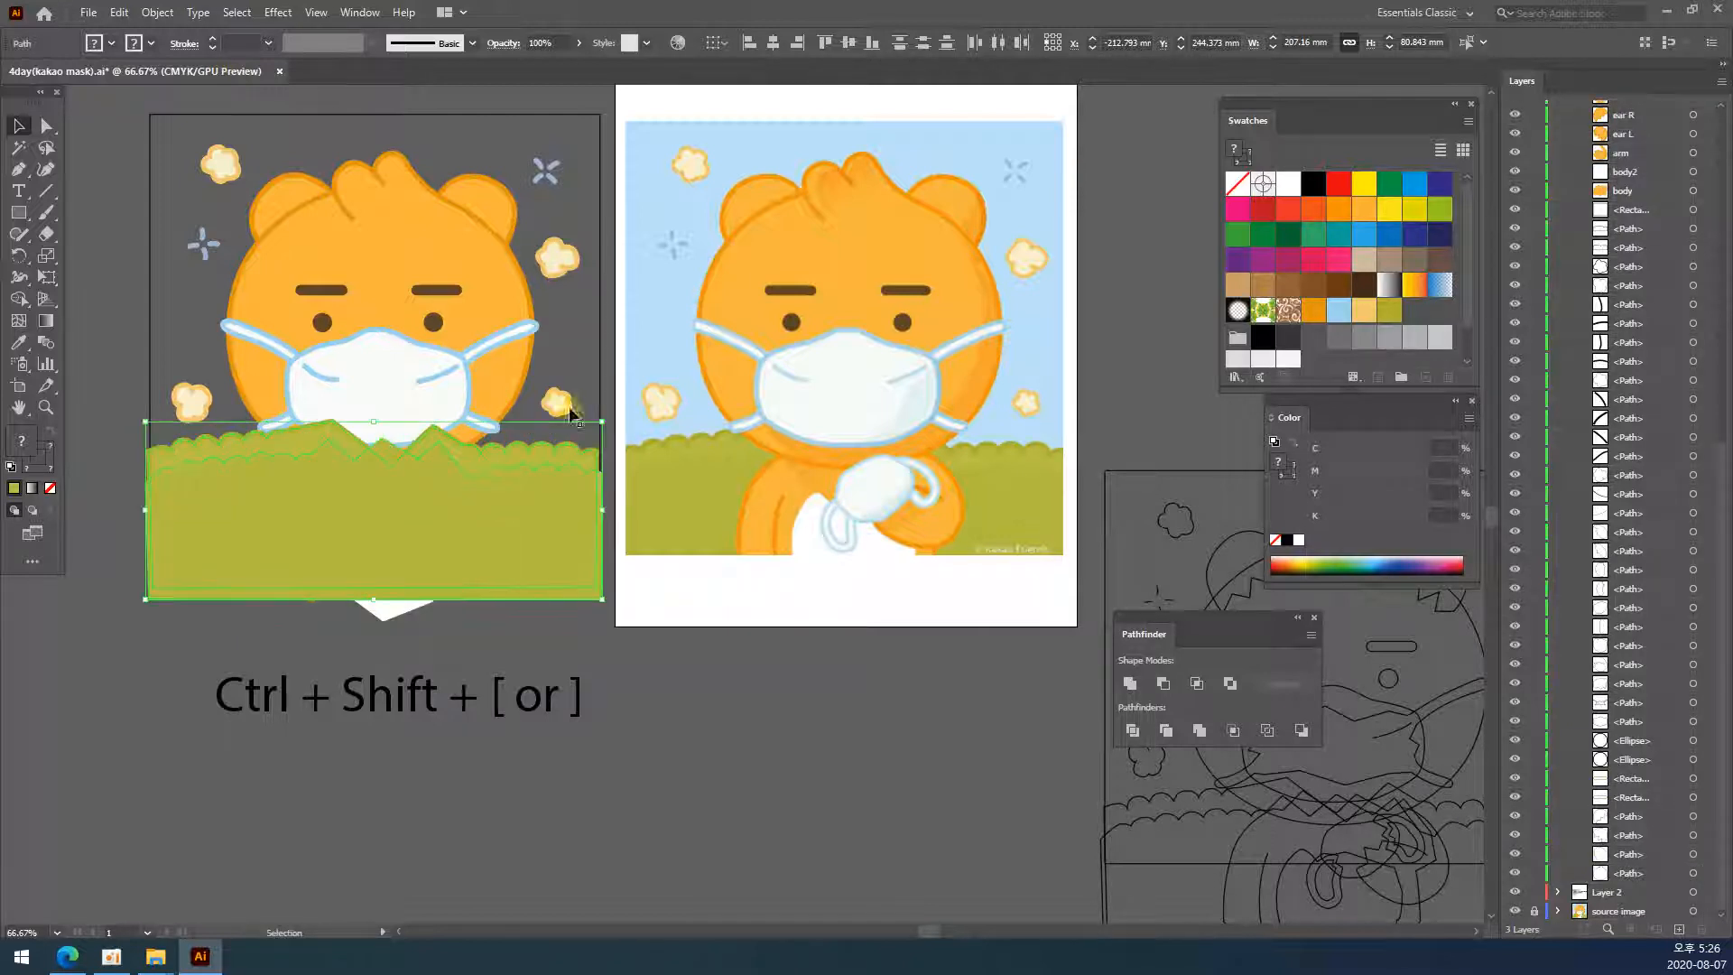
scroll(1648, 278, "up", 10)
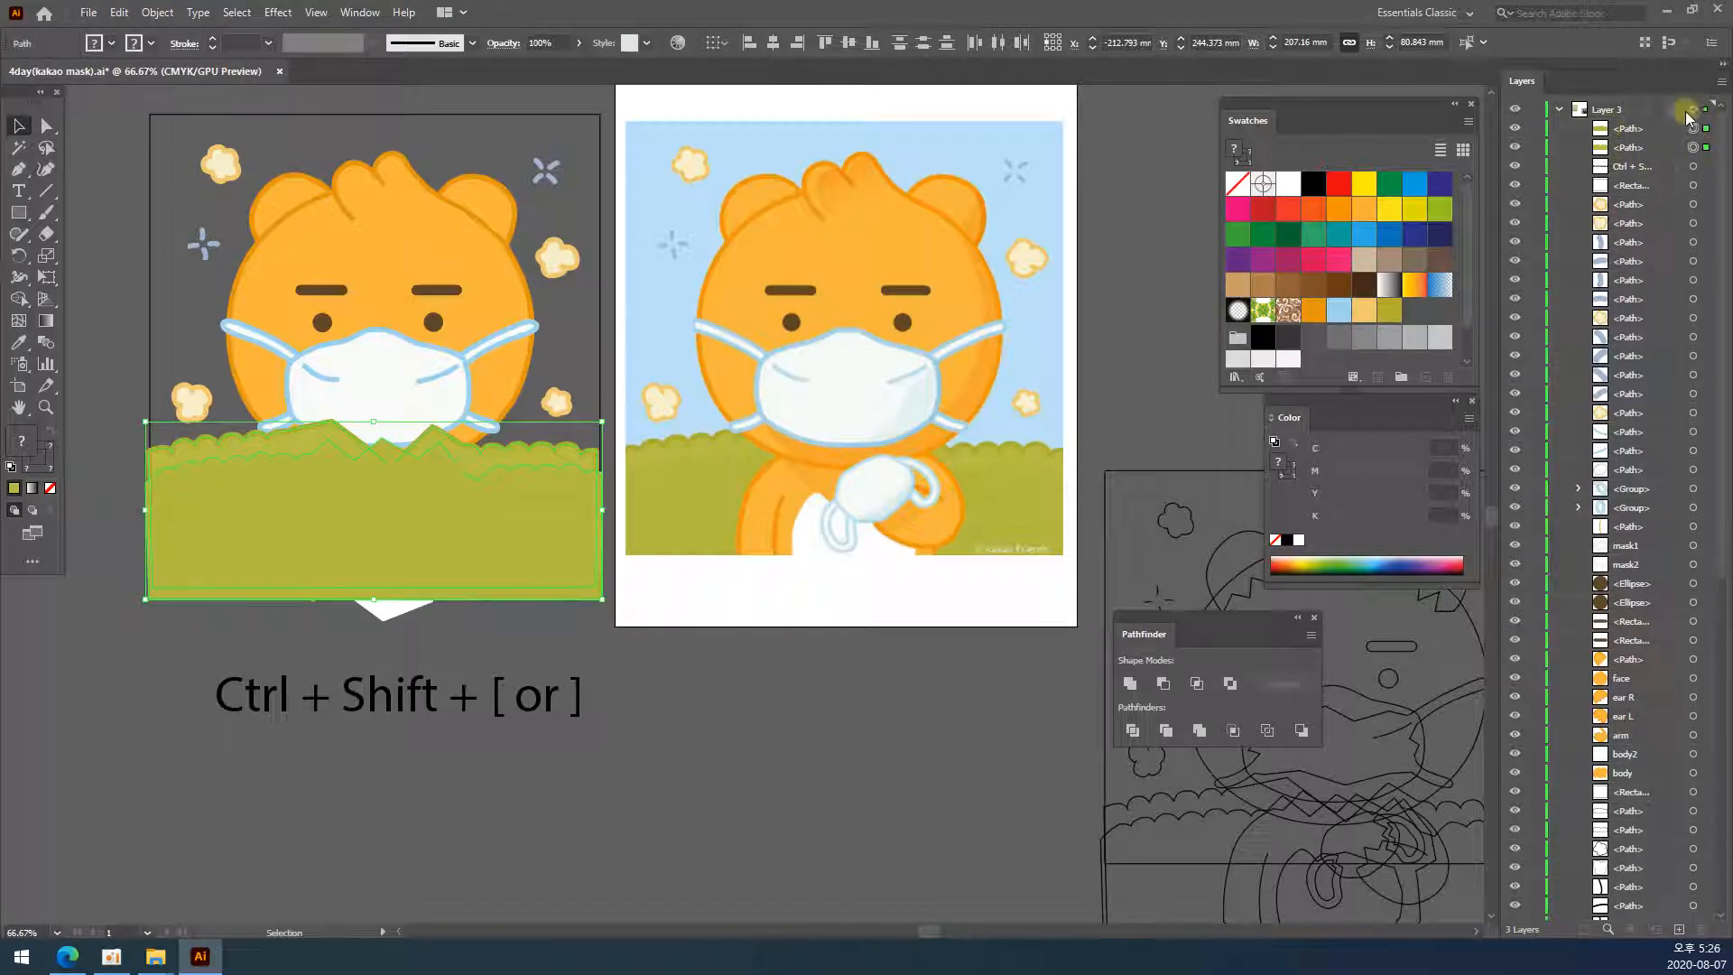
key("ctrl+shift+bracketleft")
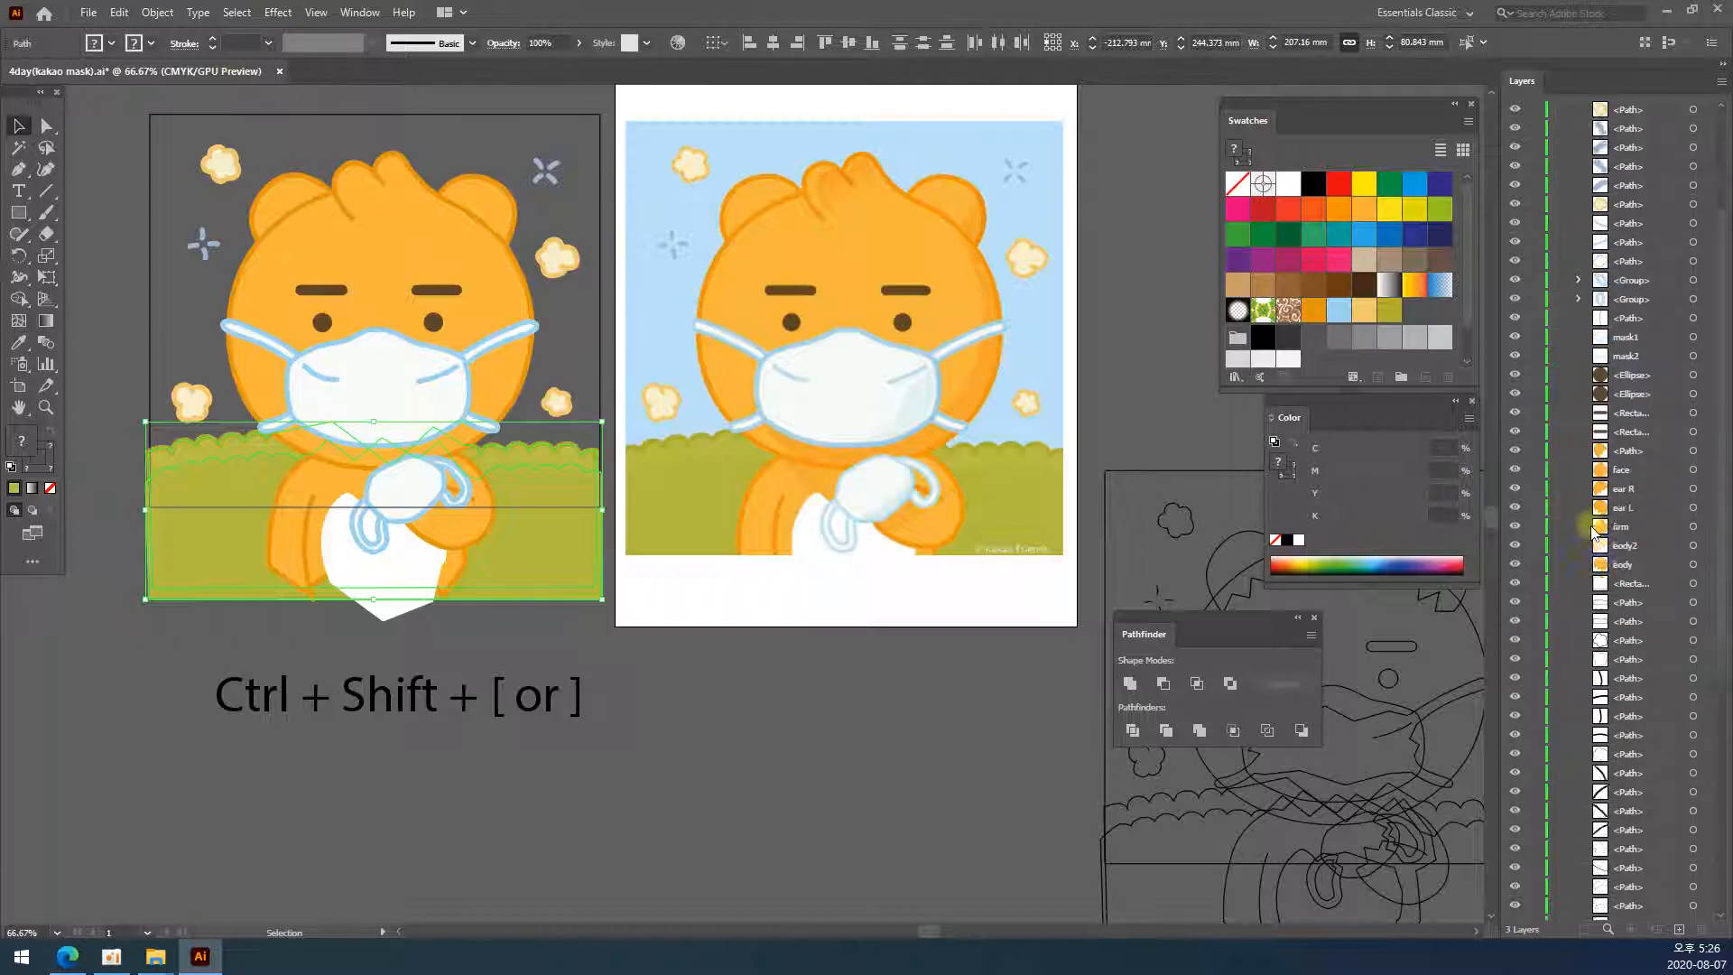
scroll(1602, 538, "down", 10)
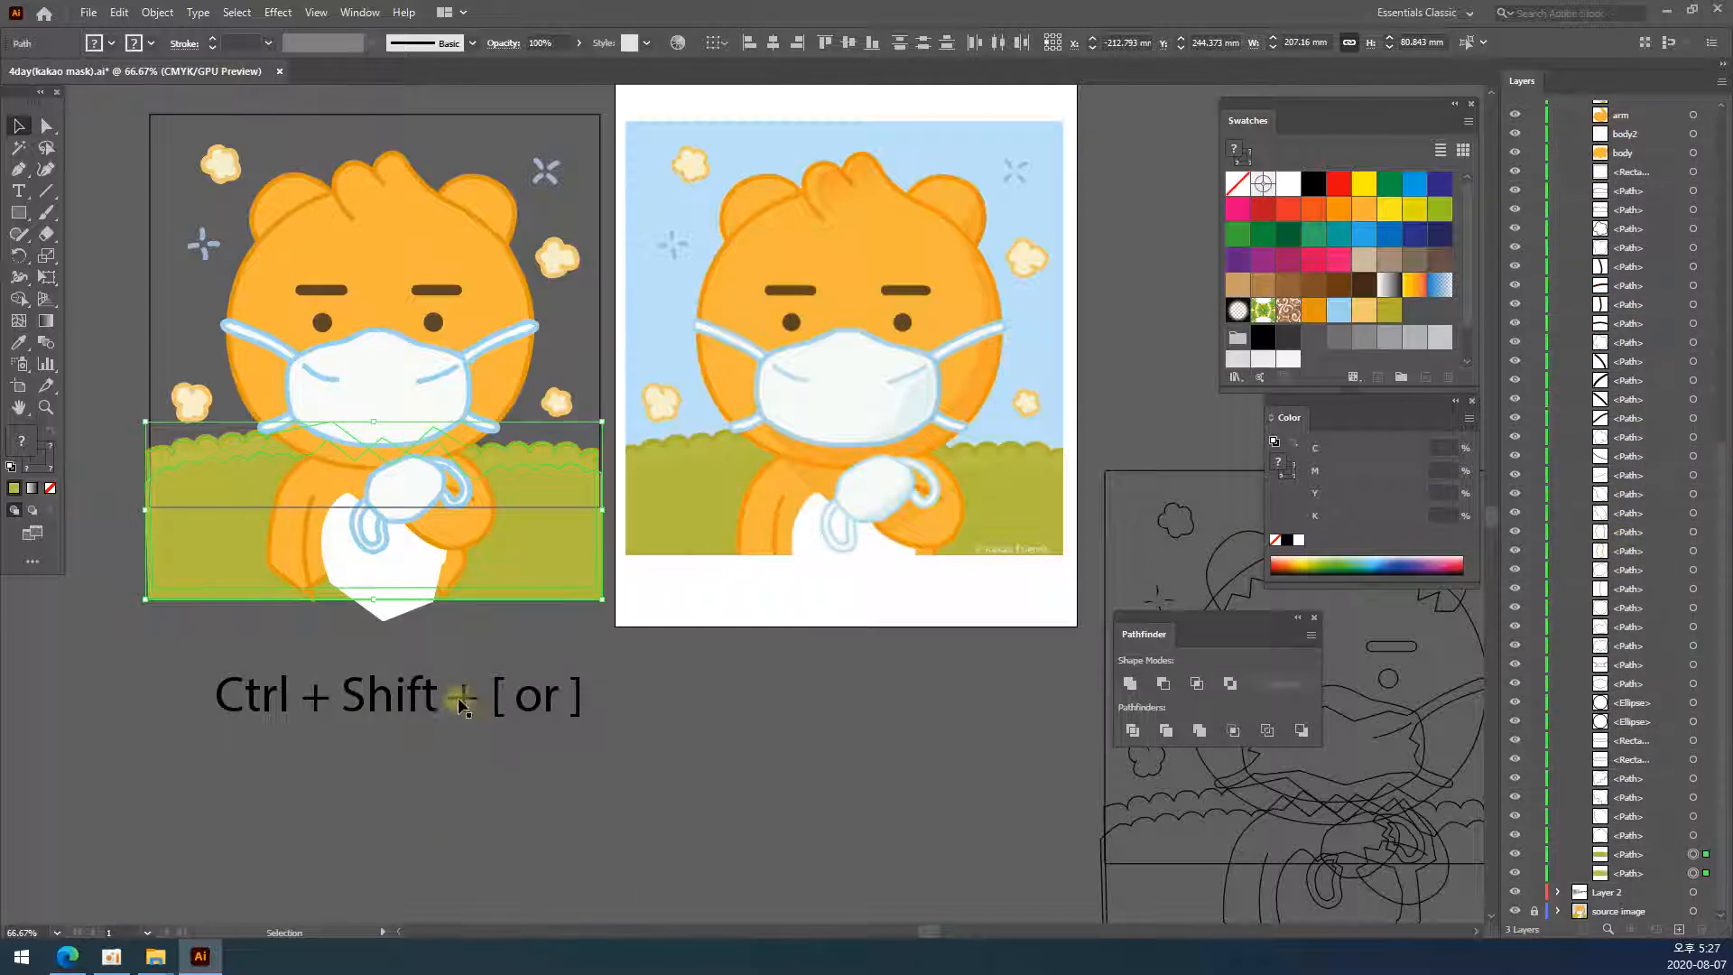
- Duplicate the text note just below the original and shorten the copy to "Ctrl + [ or ]"
left_click(430, 699)
left_click_drag(418, 729, 342, 780)
key("t")
key("BackSpace")
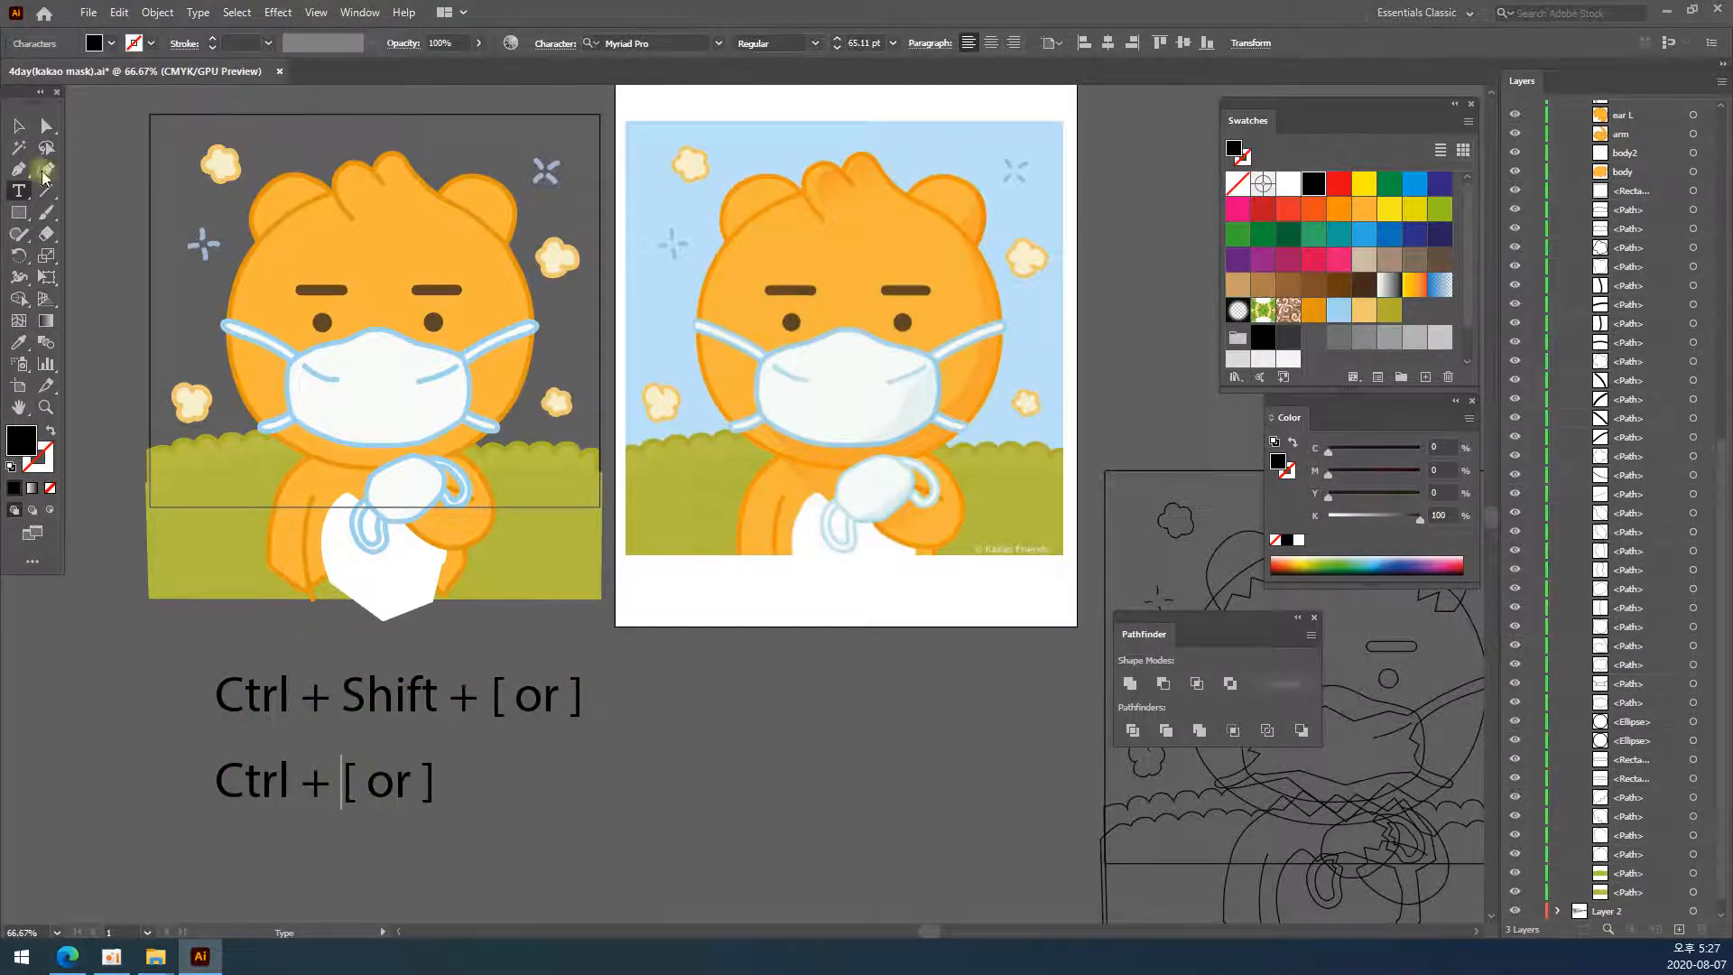
left_click(19, 133)
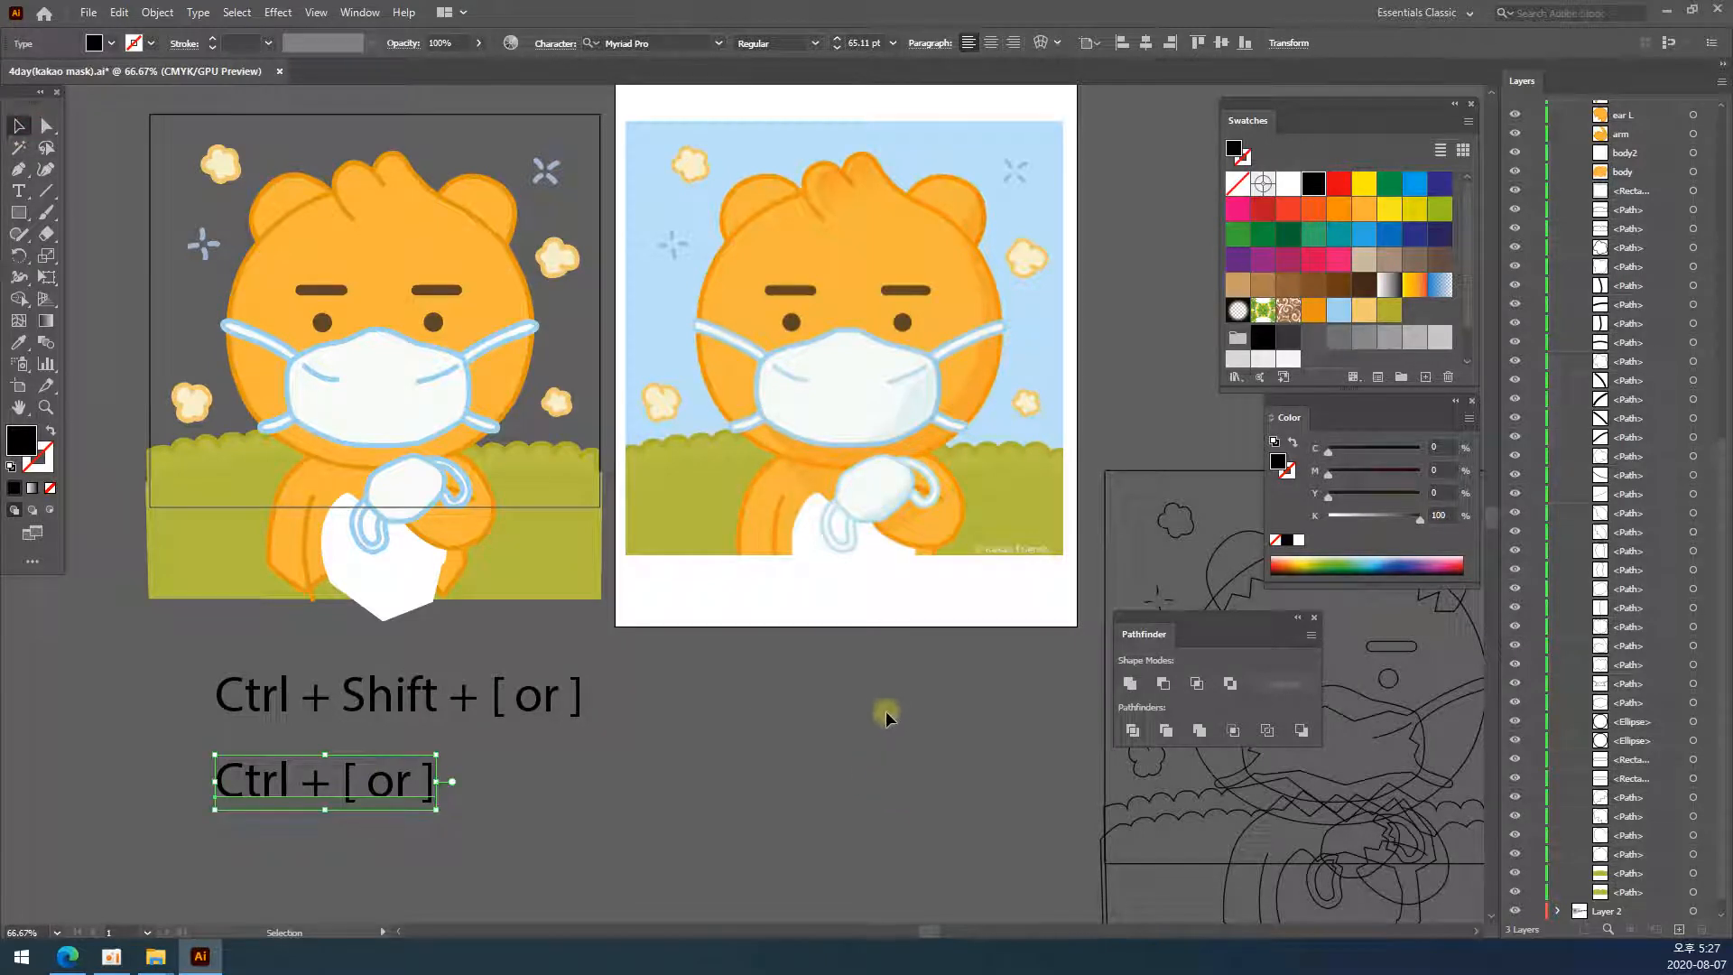
- Select the larger face mask shape with its straps on the coloured bear and locate it in the layer's stacking order
left_click(571, 695)
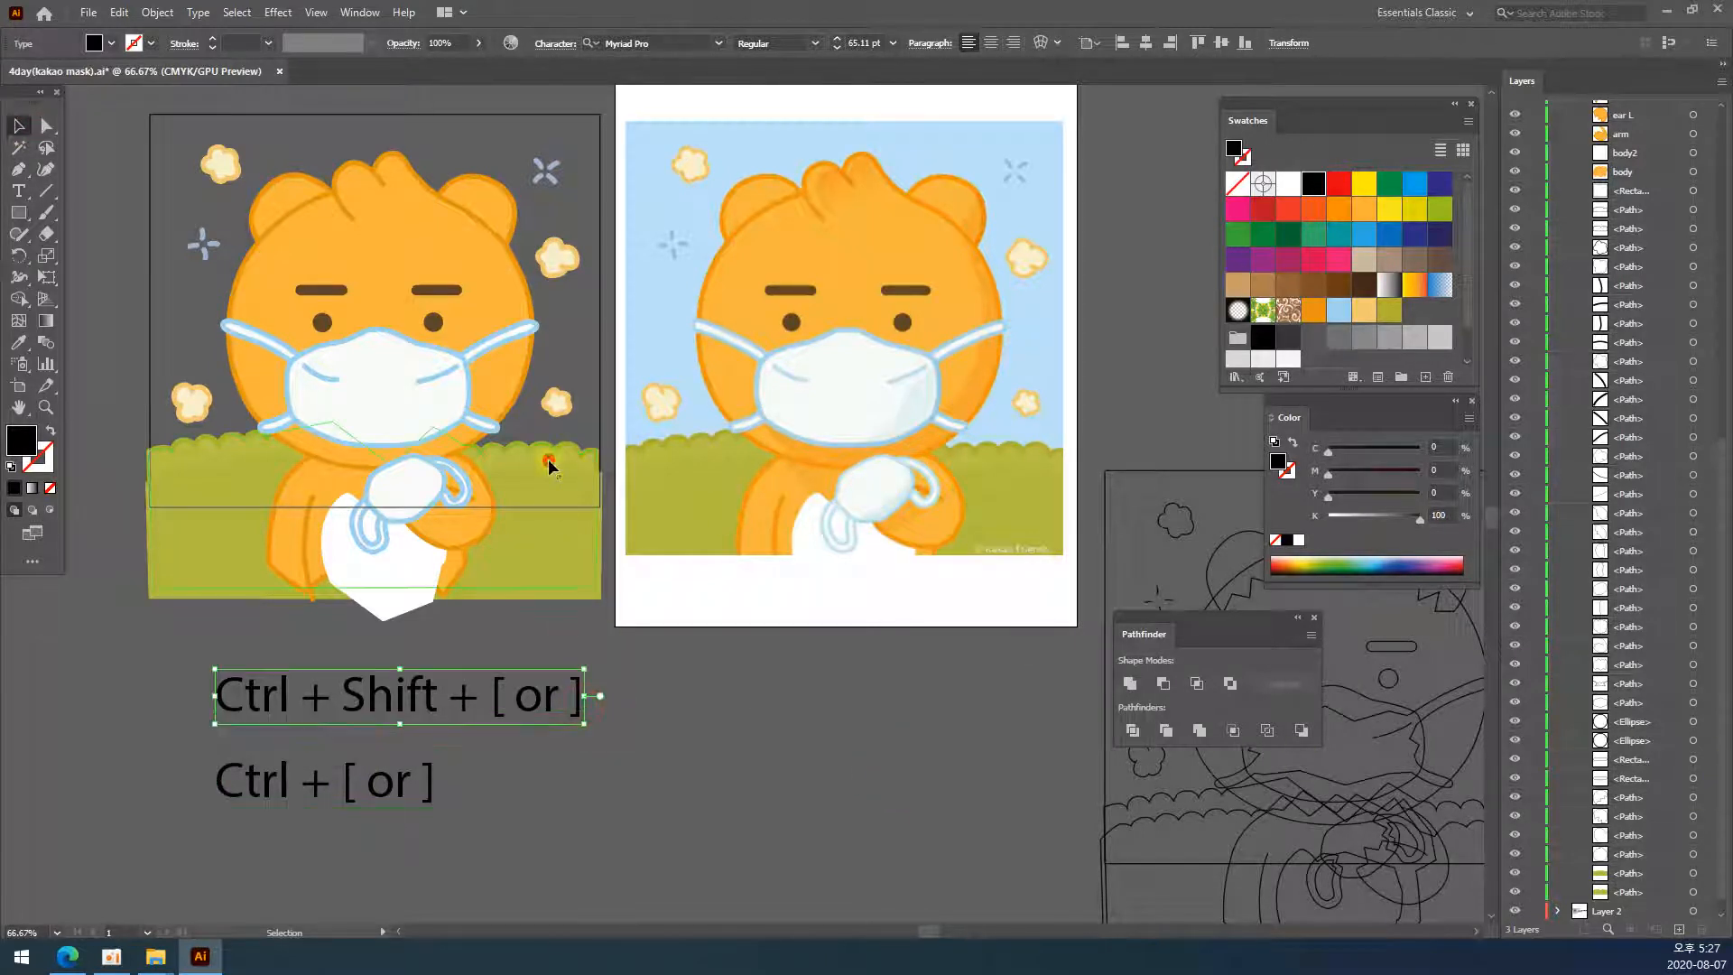
left_click(587, 577)
left_click(504, 337)
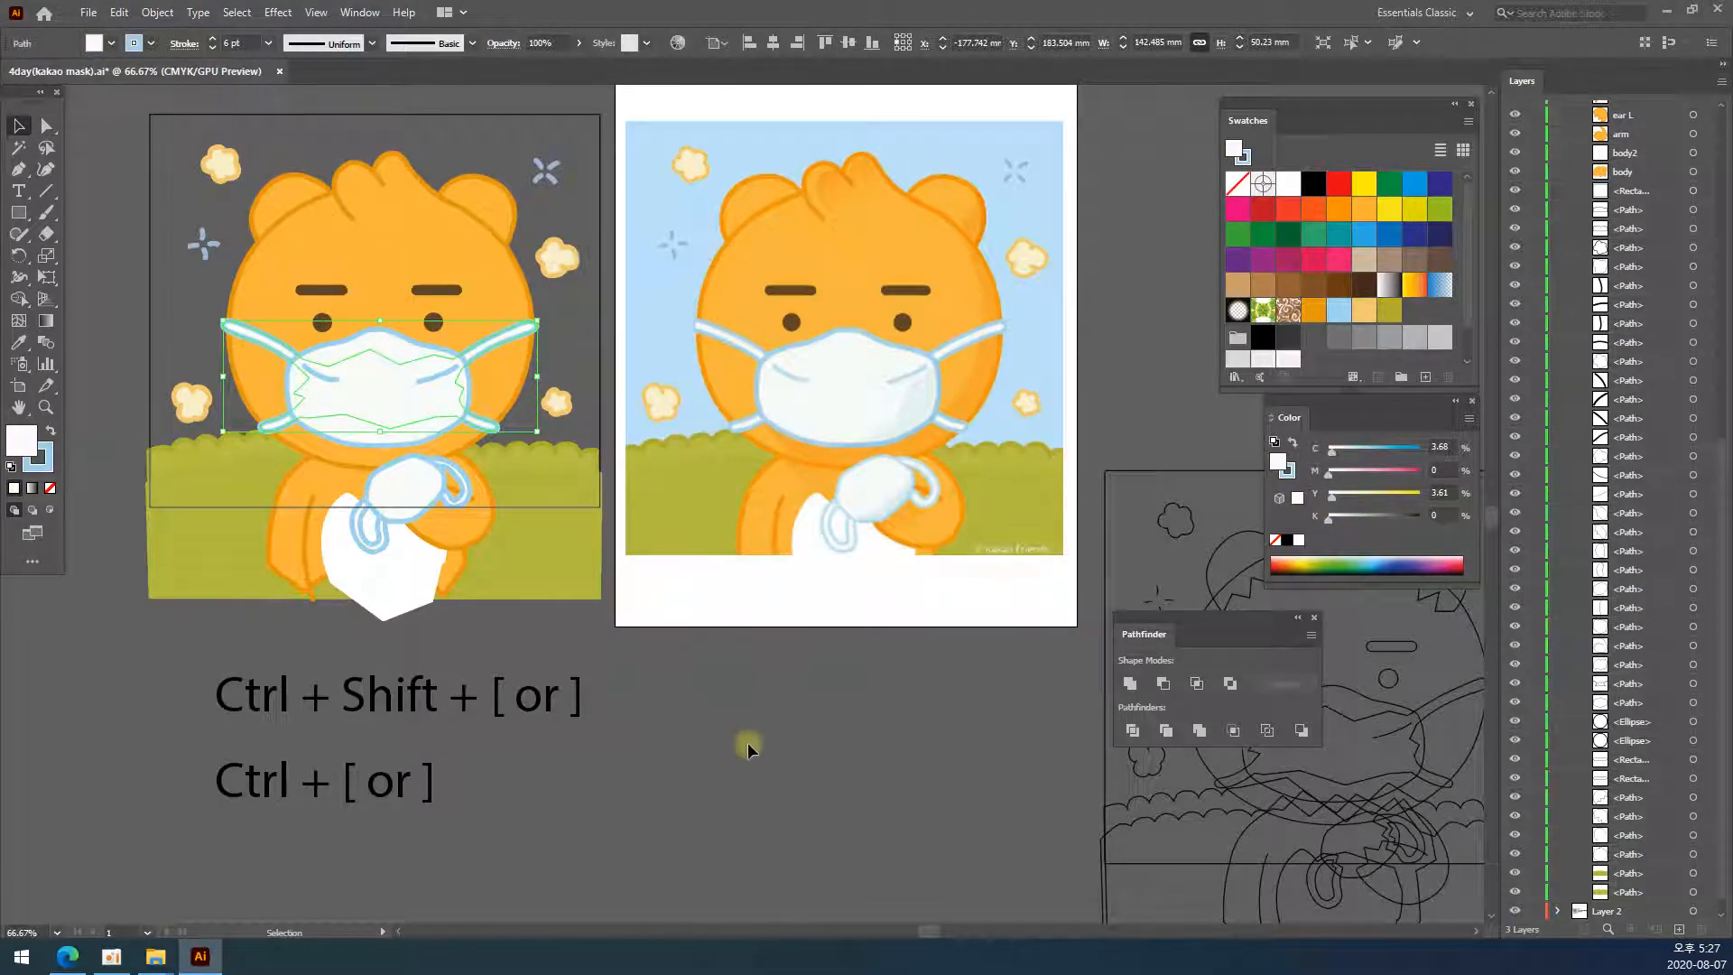
key("a")
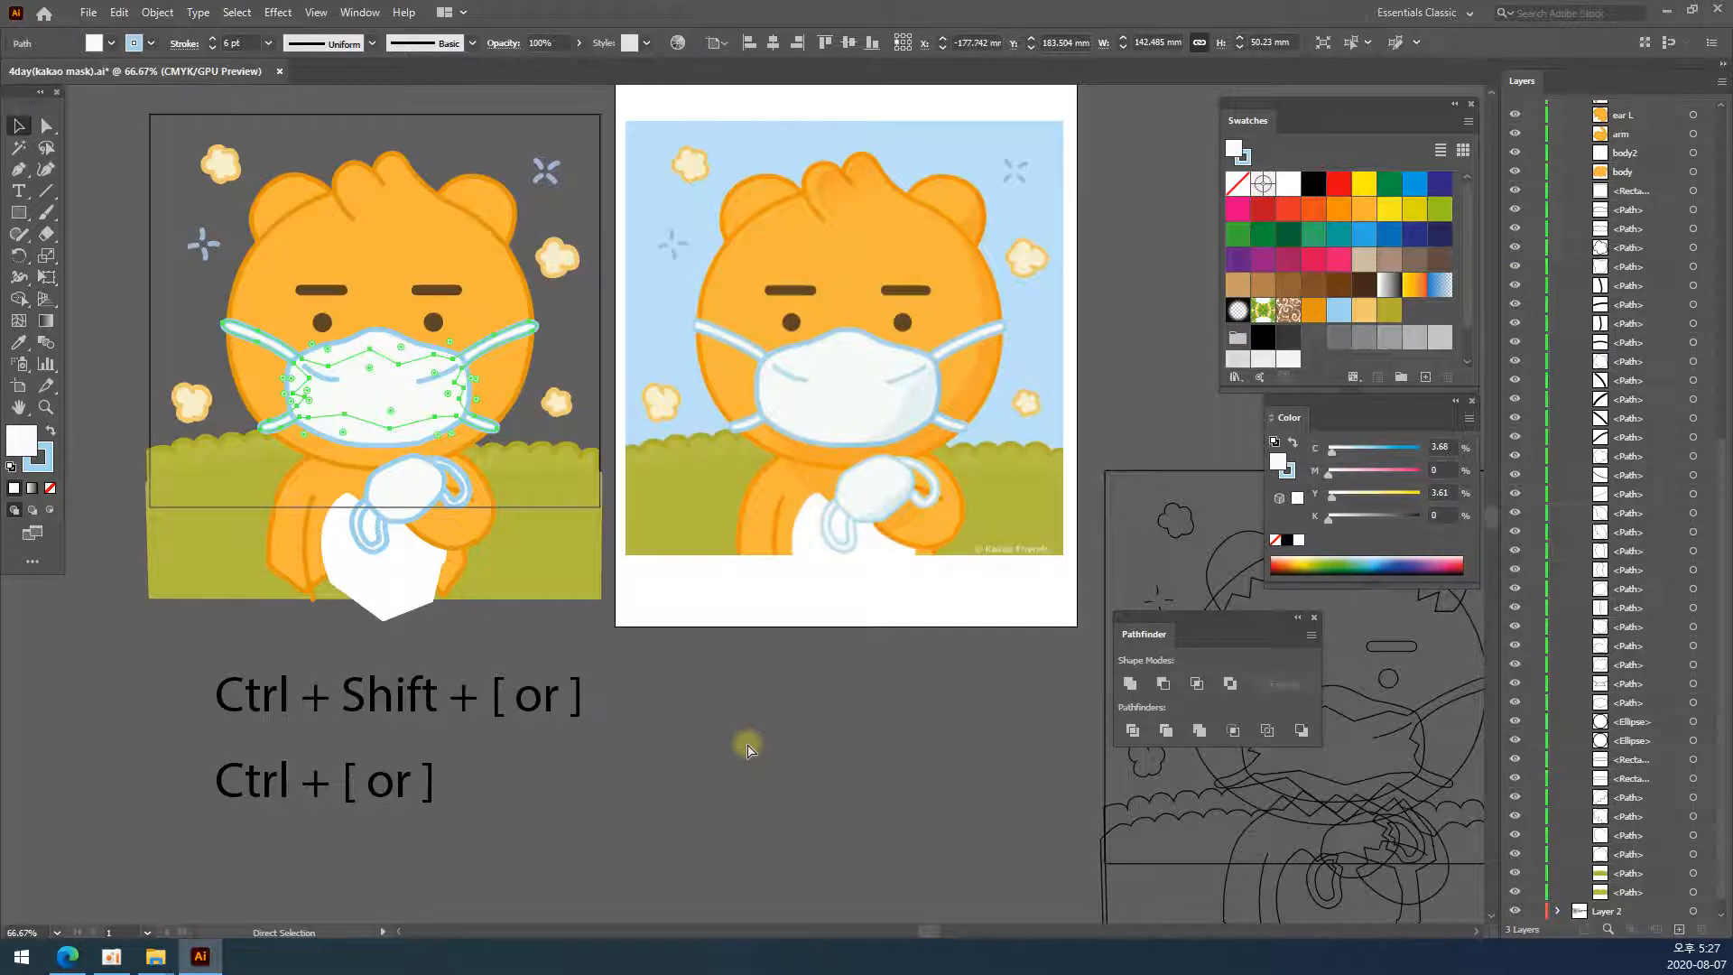
key("ctrl+shift+bracketright")
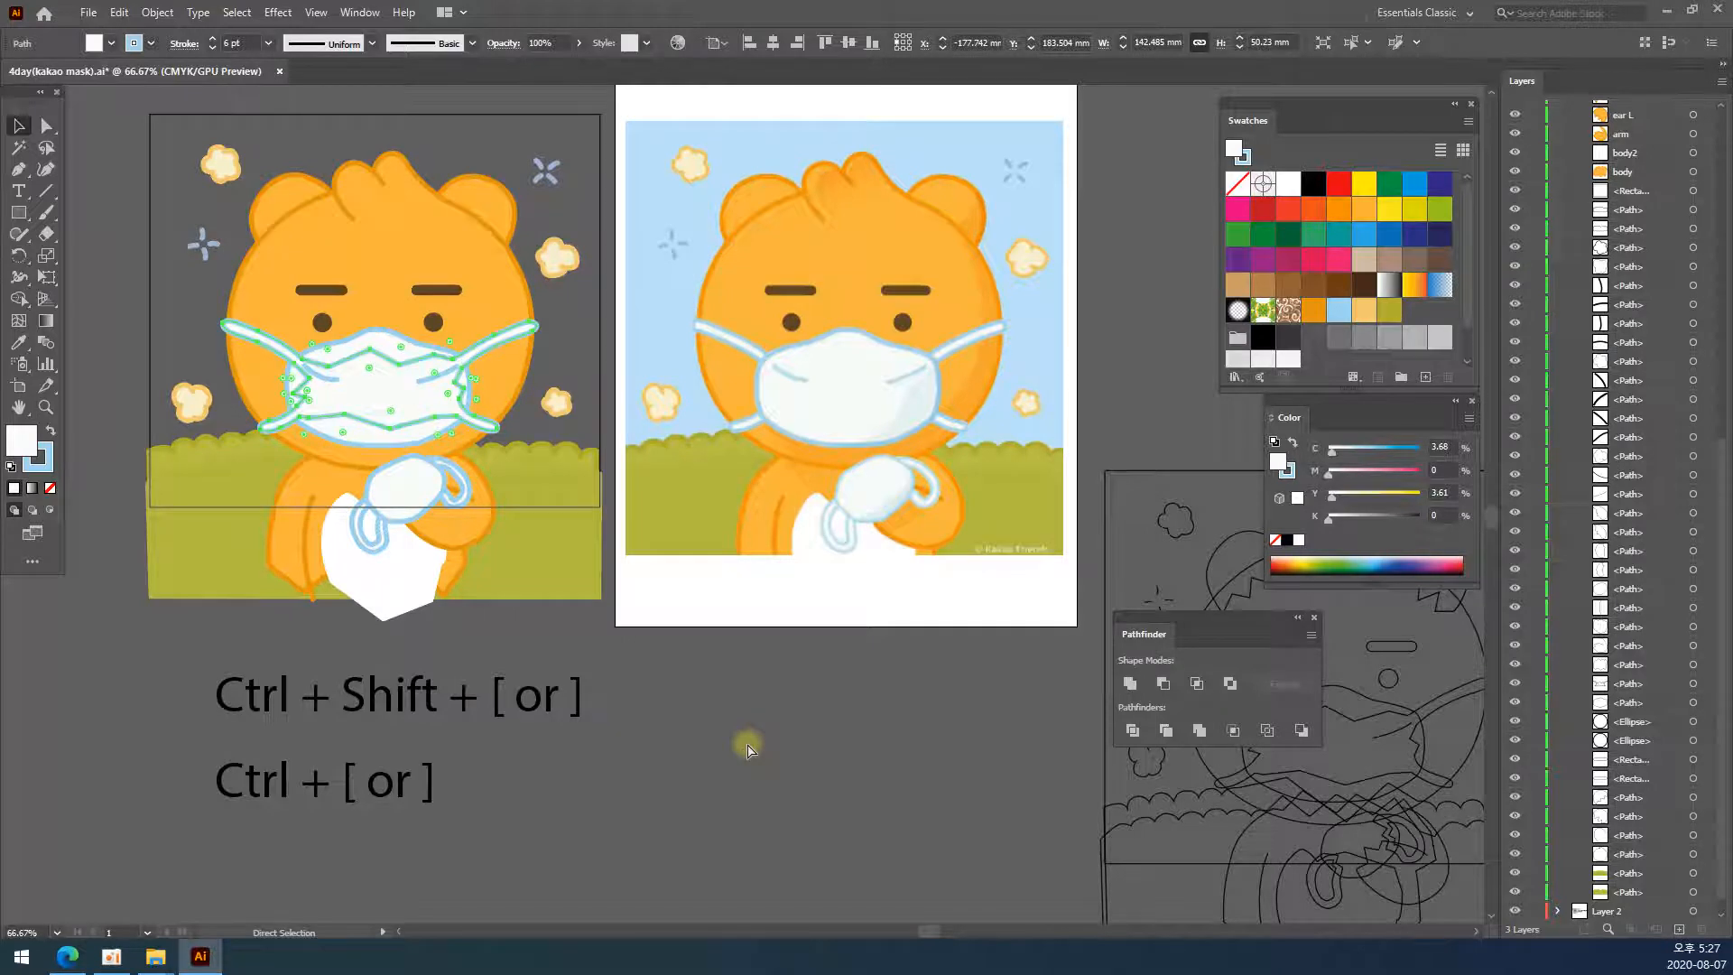
key("ctrl+shift+bracketleft")
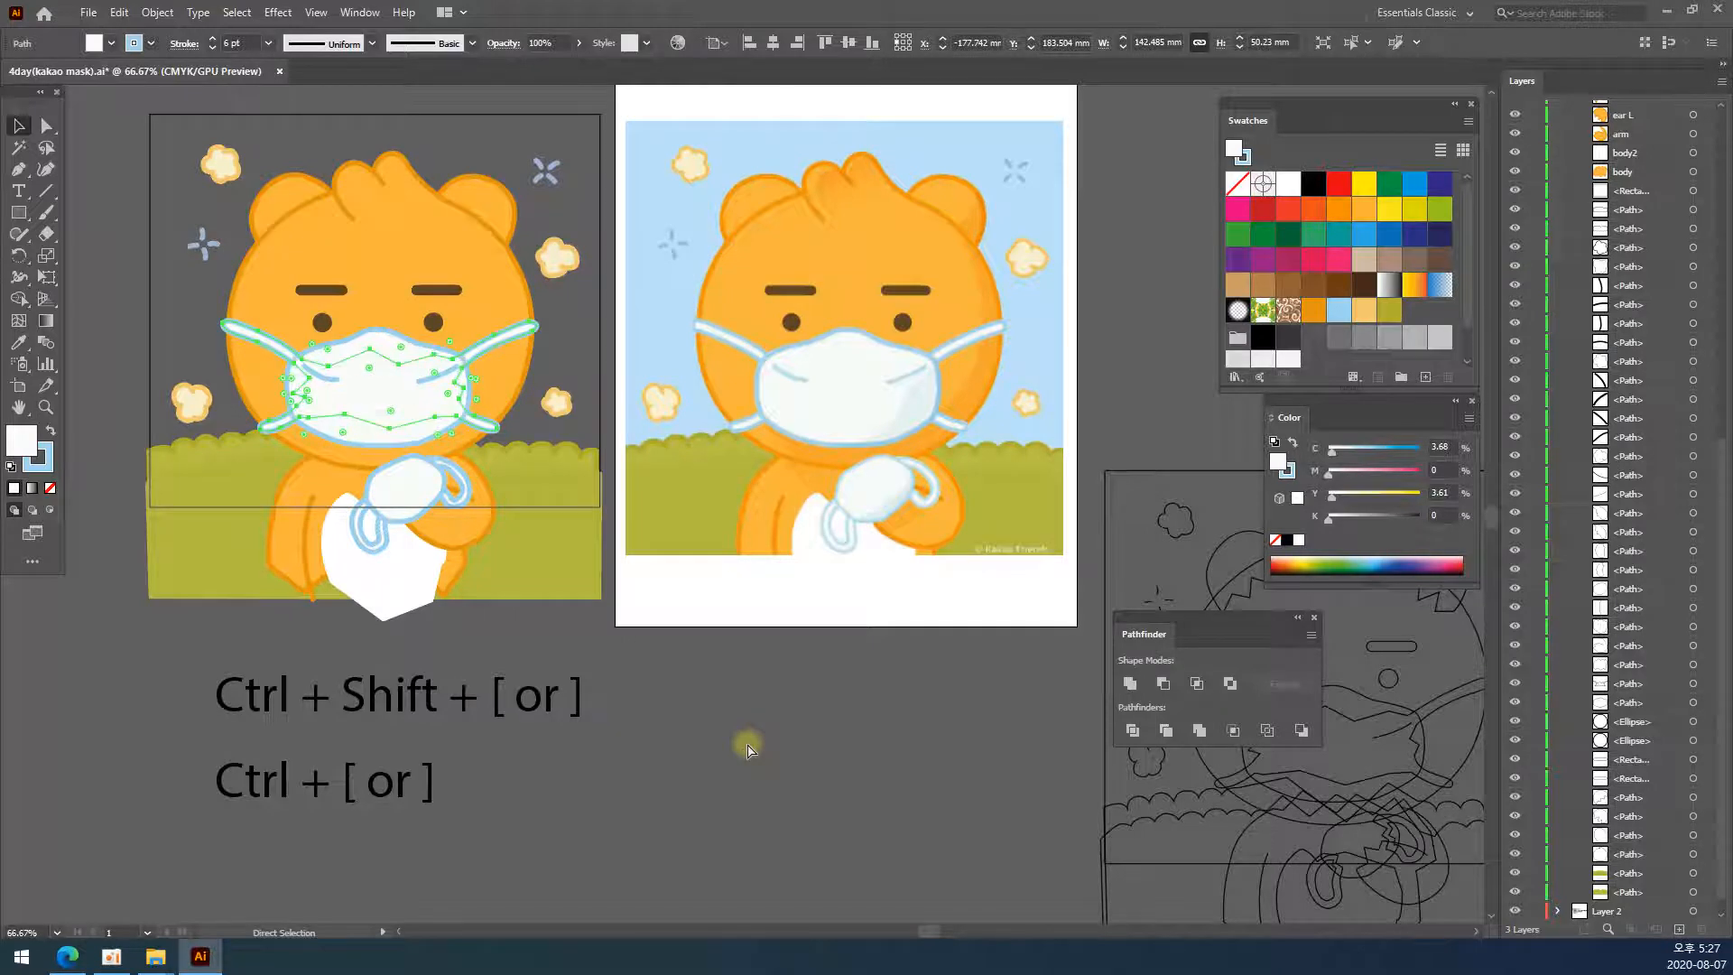
key("v")
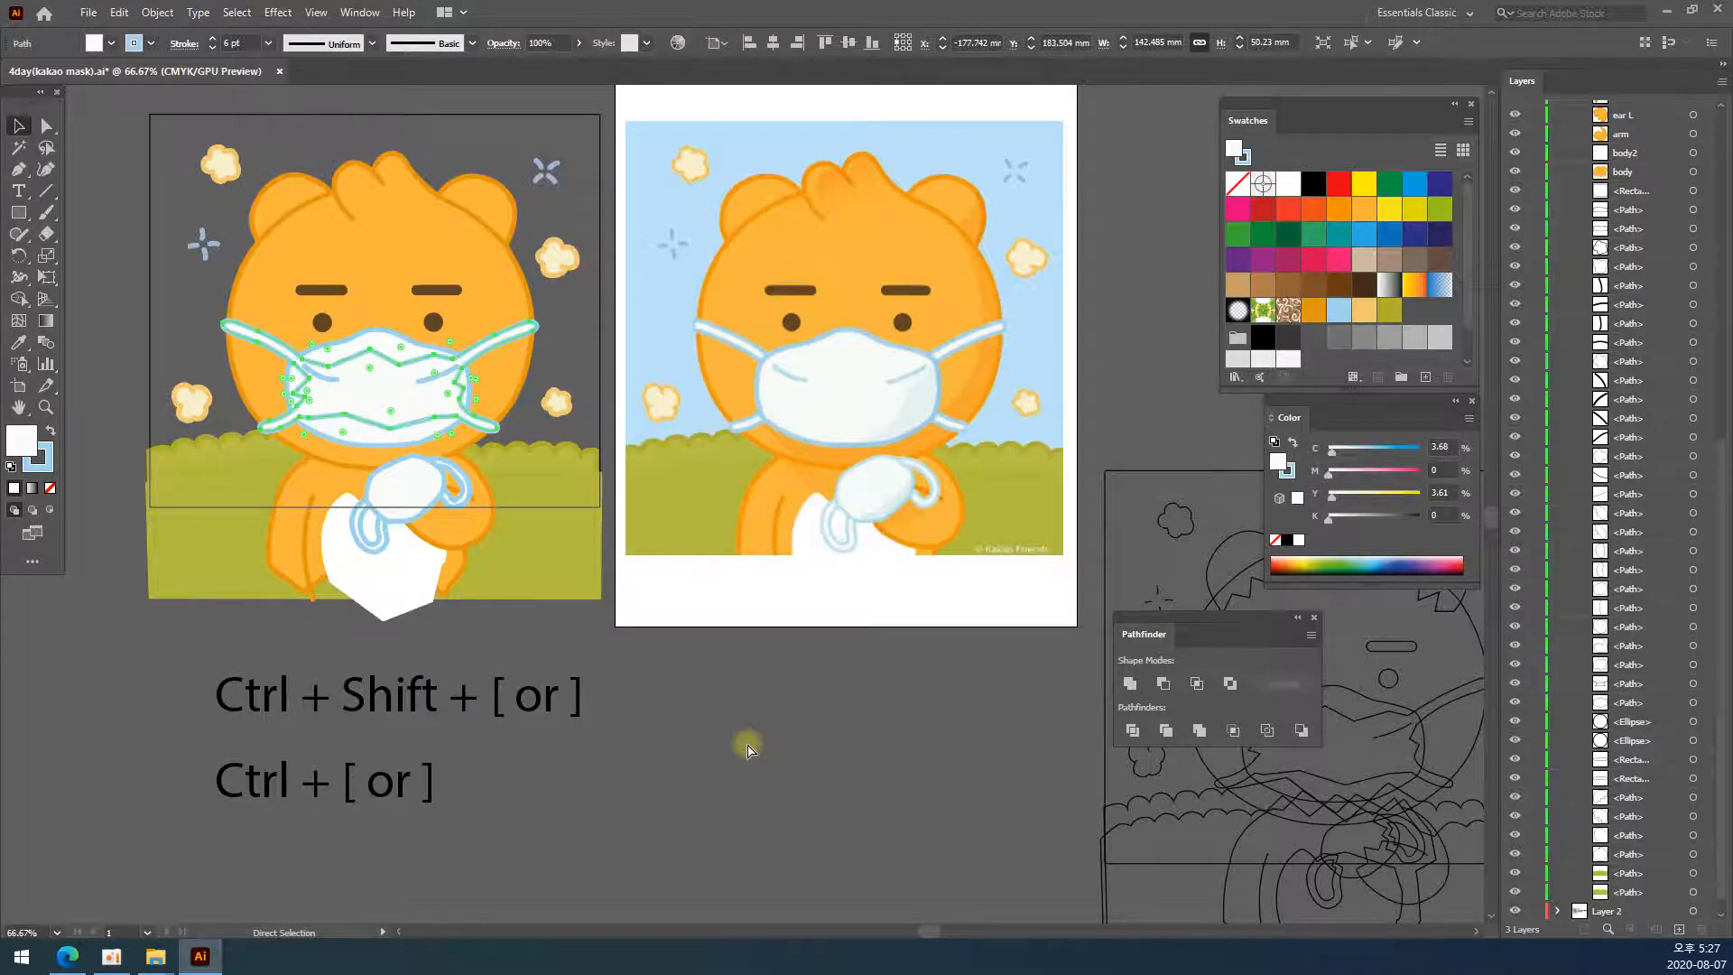
scroll(1641, 383, "up", 5)
scroll(1640, 382, "up", 3)
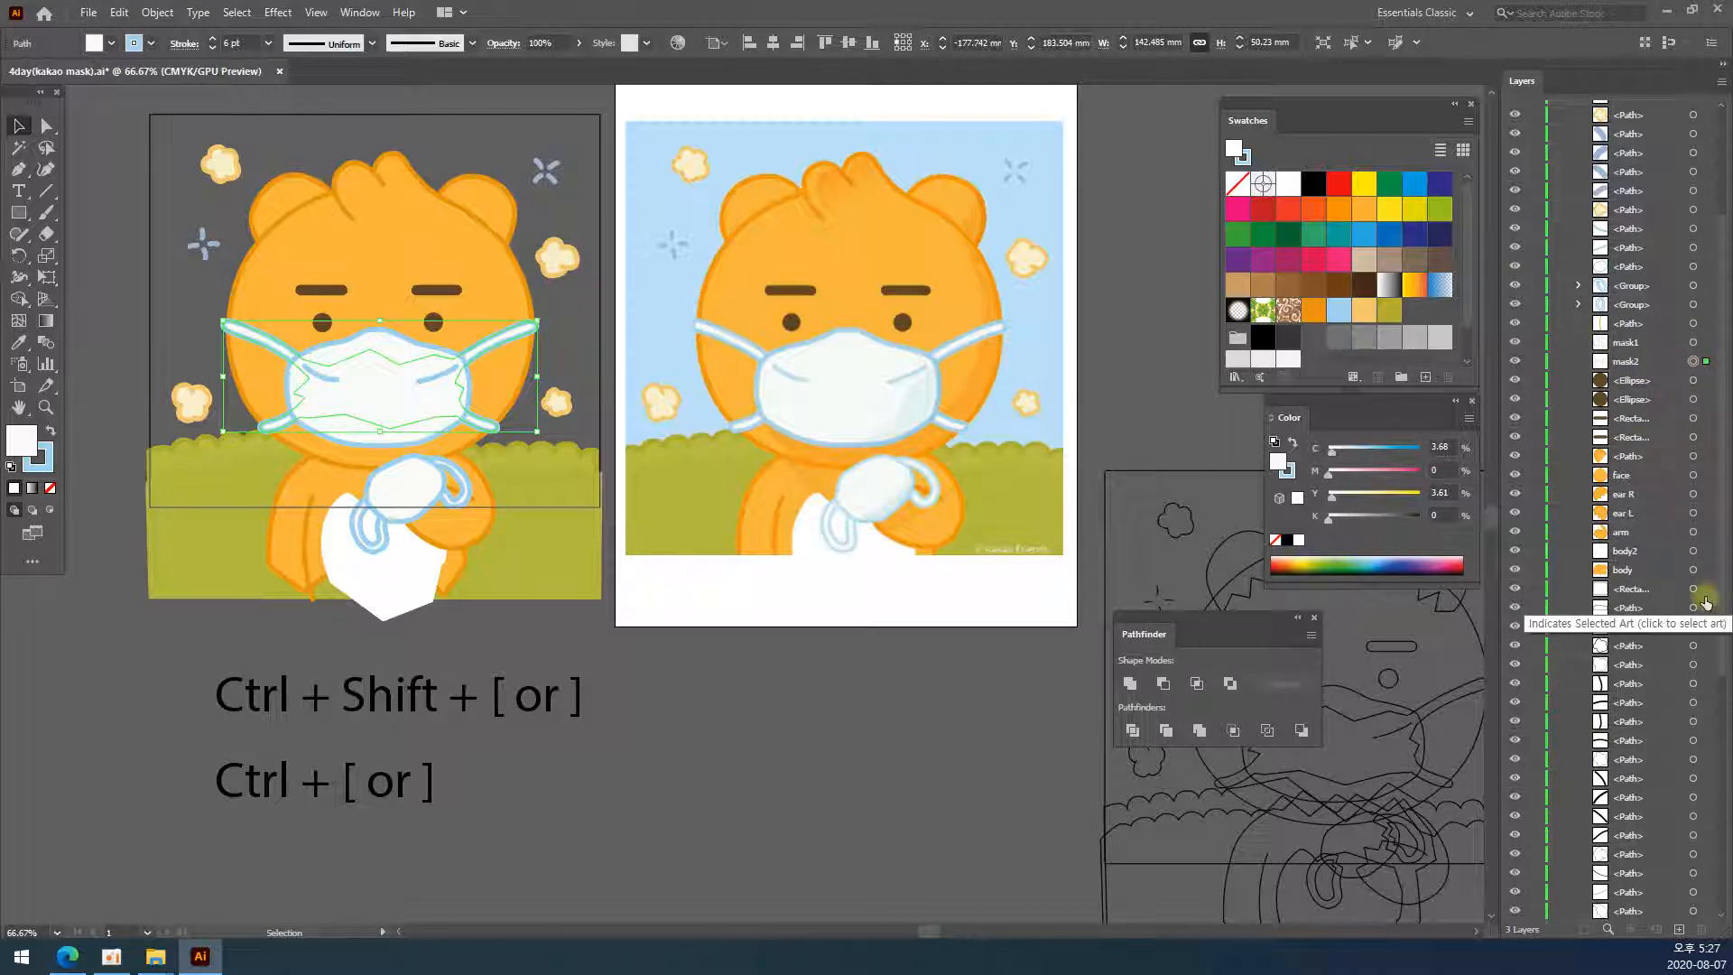
- Move the mask2 shape backward and forward through the stacking order one level at a time, returning it to its original place
key("ctrl+bracketleft")
key("ctrl+bracketleft")
key("ctrl+bracketleft")
key("ctrl+bracketleft")
key("ctrl+bracketleft")
key("ctrl+bracketright")
key("ctrl+bracketright")
key("ctrl+bracketright")
key("ctrl+bracketright")
key("ctrl+bracketright")
key("ctrl+bracketright")
key("ctrl+bracketright")
key("ctrl+bracketright")
key("ctrl+bracketleft")
key("ctrl+bracketleft")
key("ctrl+bracketleft")
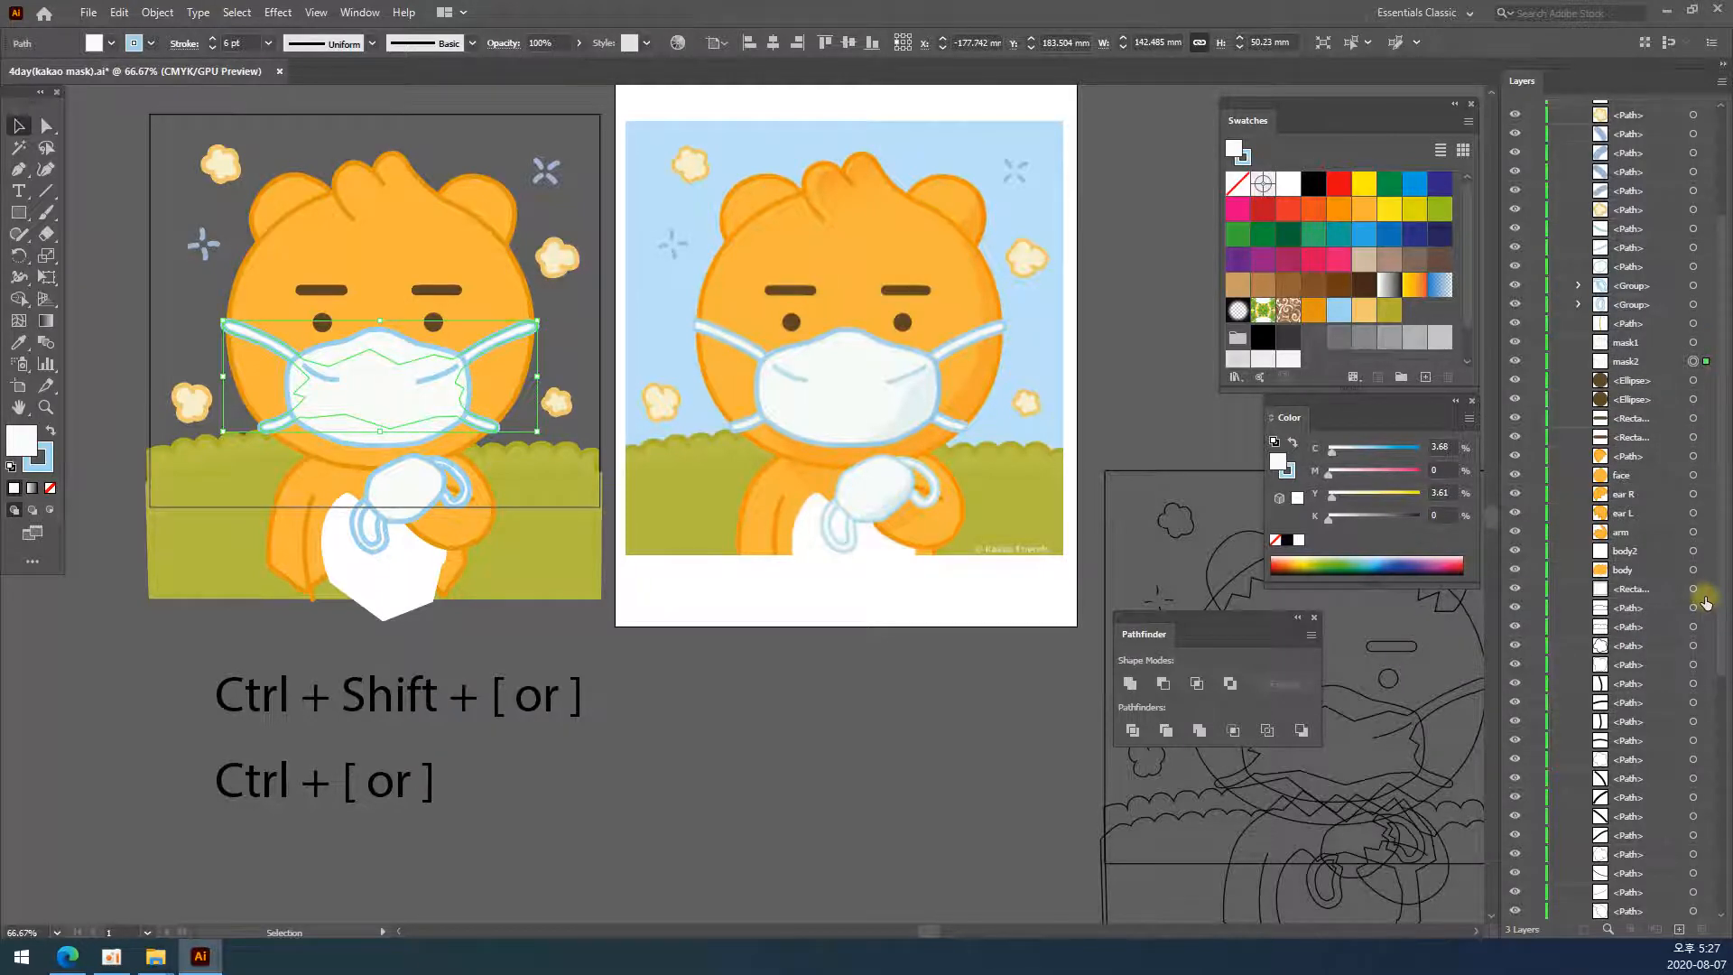
left_click(778, 761)
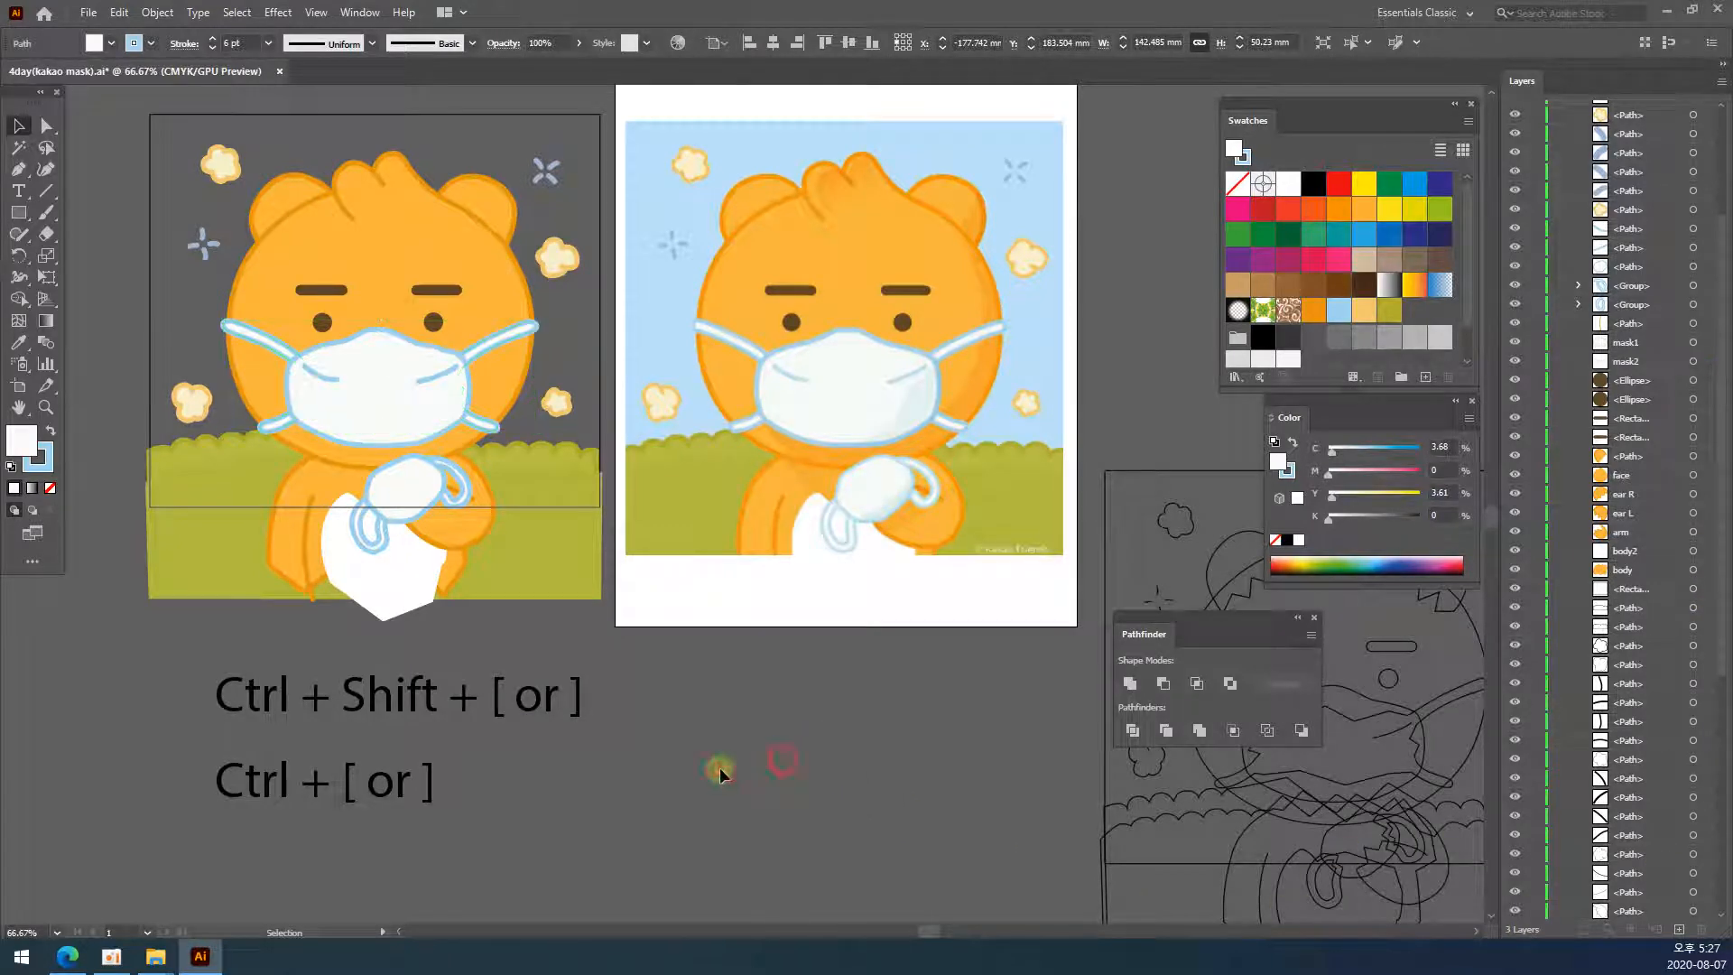
- Move the "Ctrl + Shift + [ or ]" note down close to the other note and delete both notes
left_click_drag(391, 704, 388, 740)
left_click(679, 755)
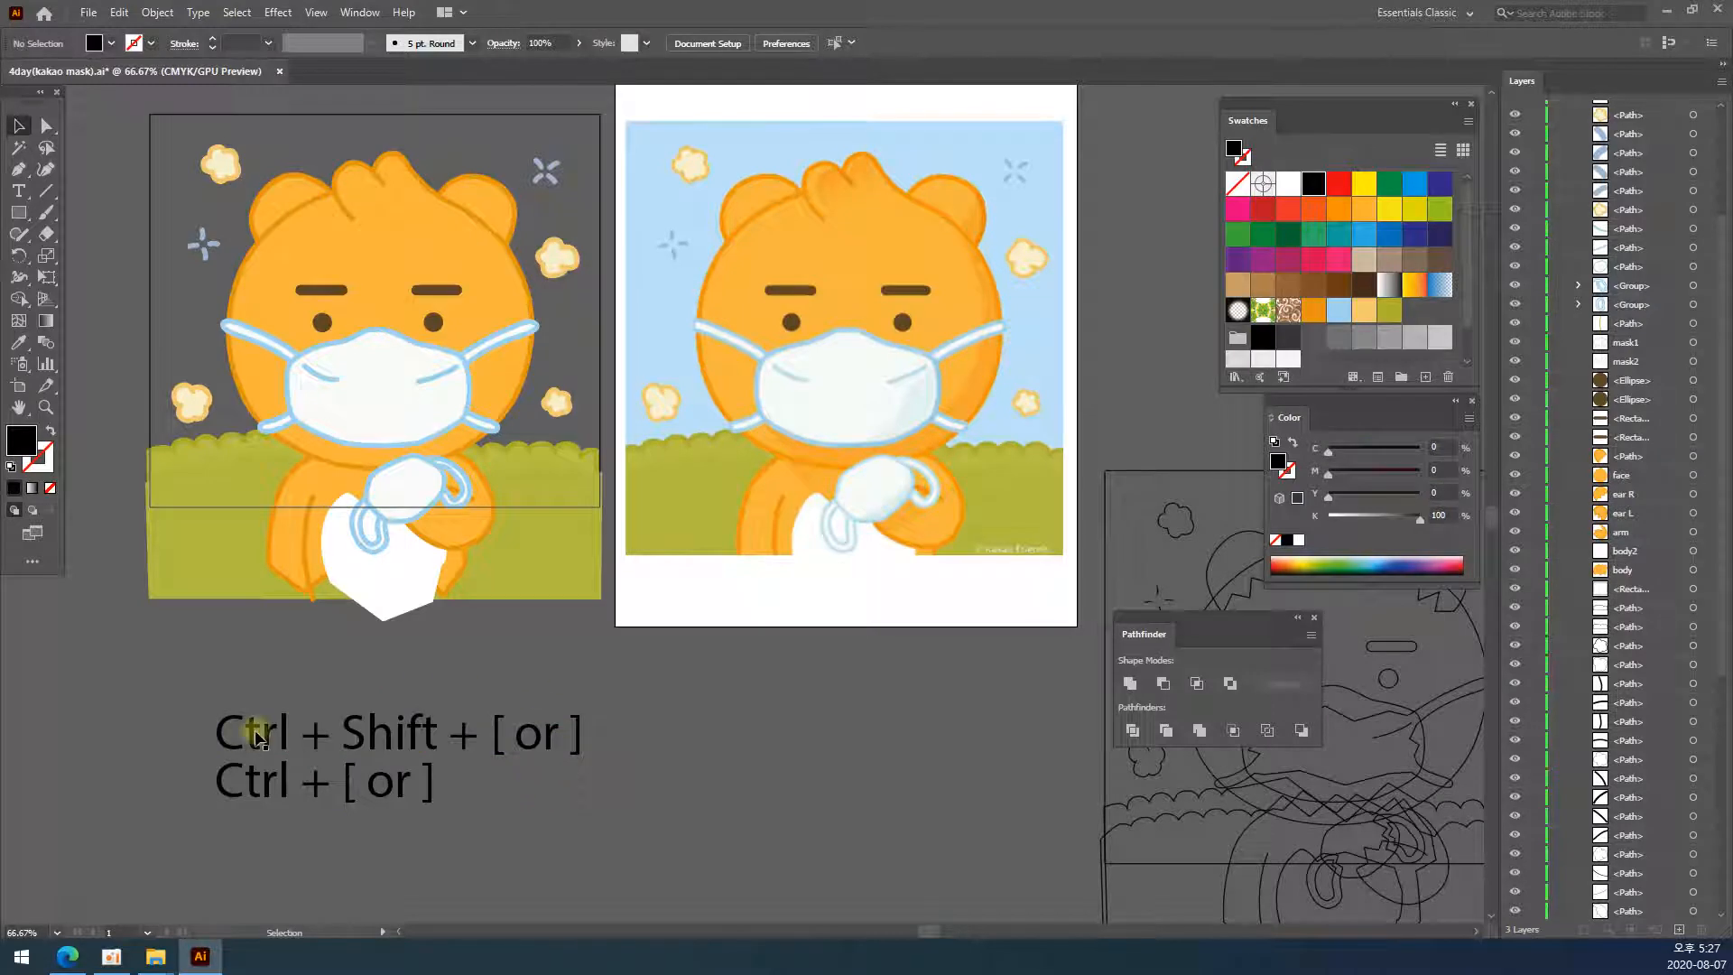
left_click_drag(342, 730, 342, 761)
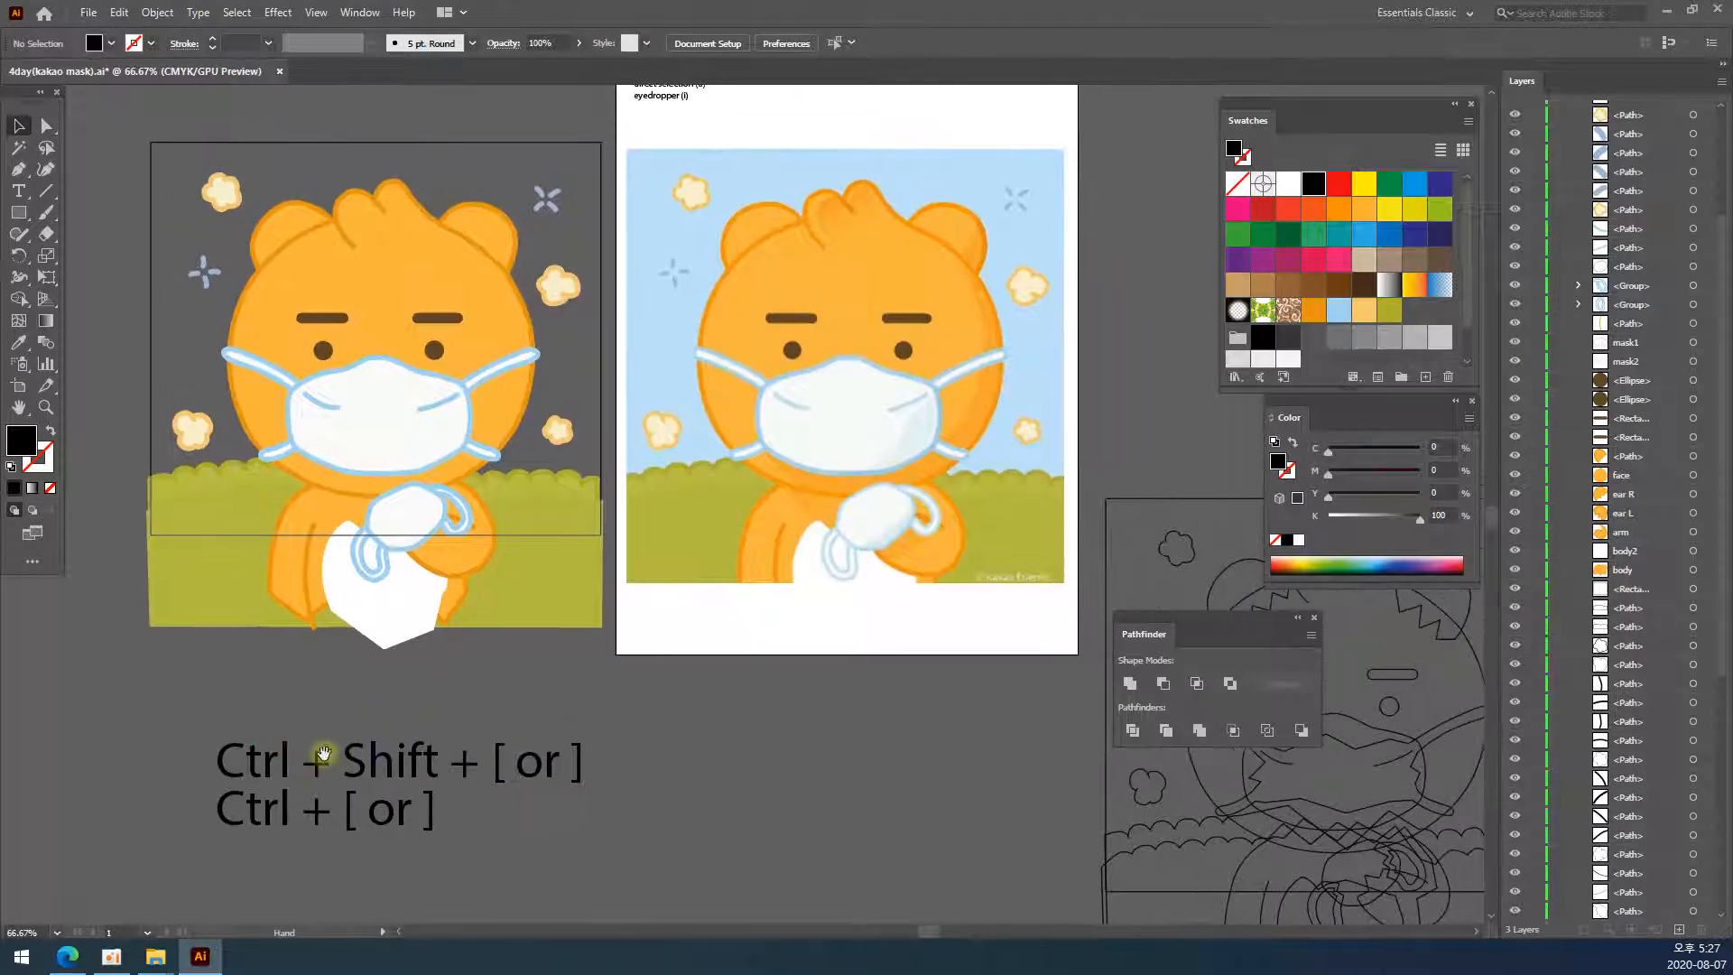
left_click_drag(674, 735, 185, 884)
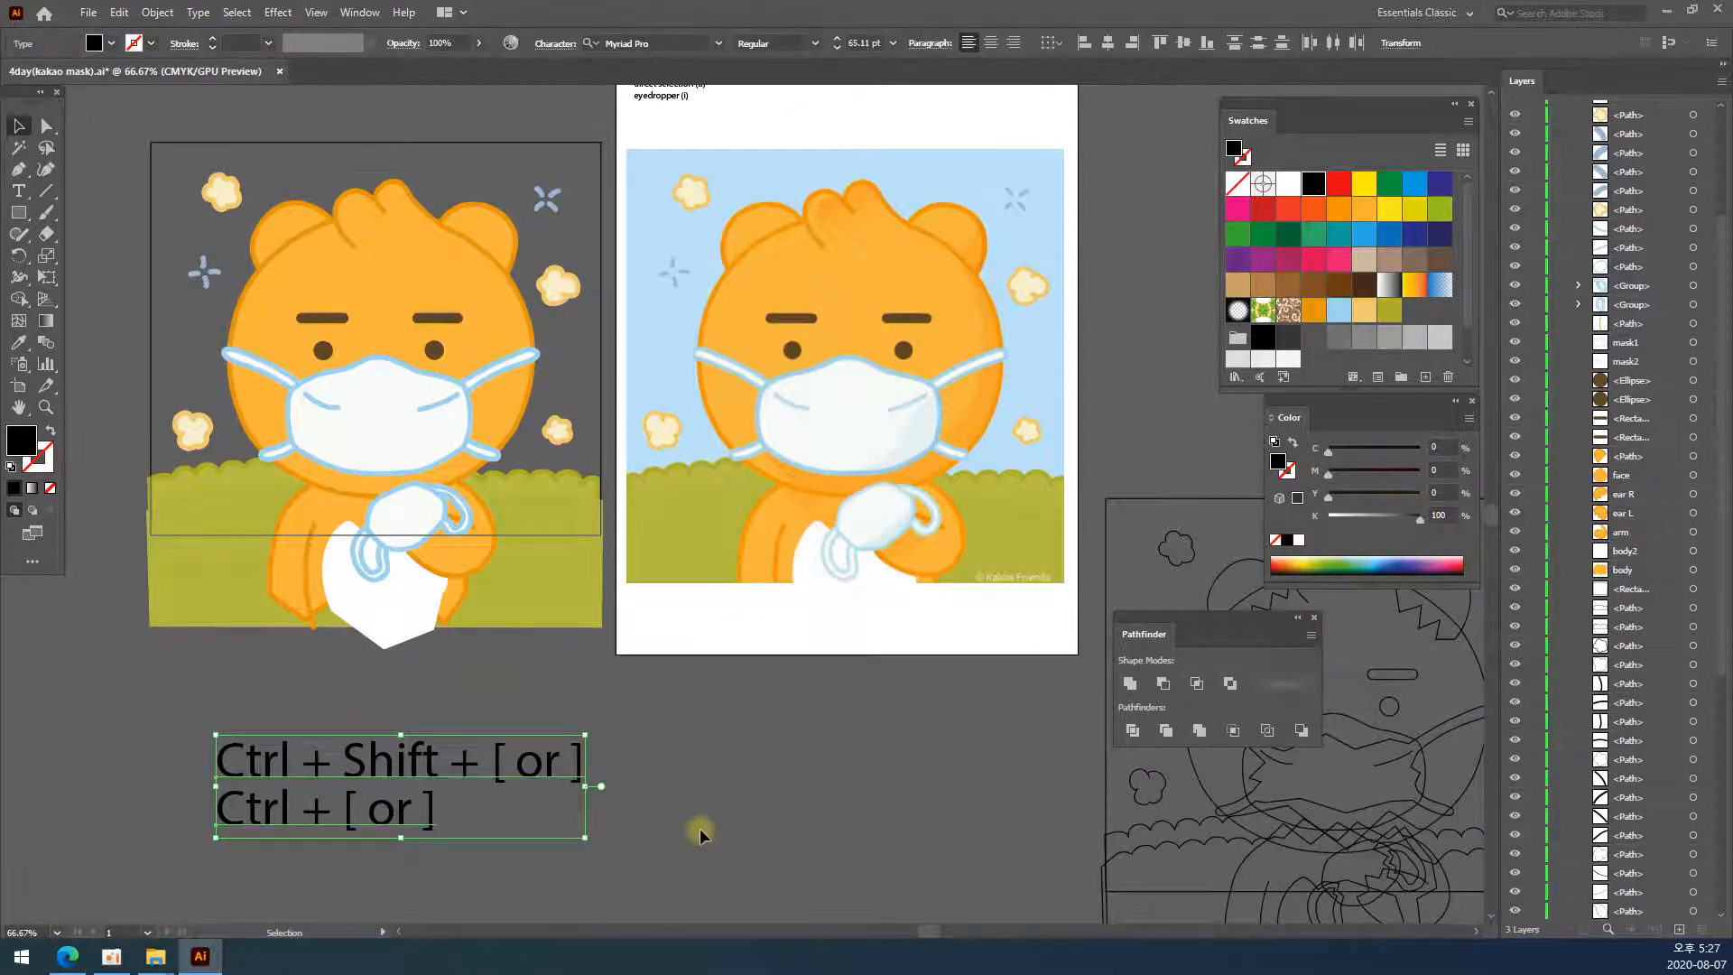
key("Delete")
- Fill the background rectangle around the coloured bear with the light blue sky colour sampled from the reference picture
left_click(561, 153)
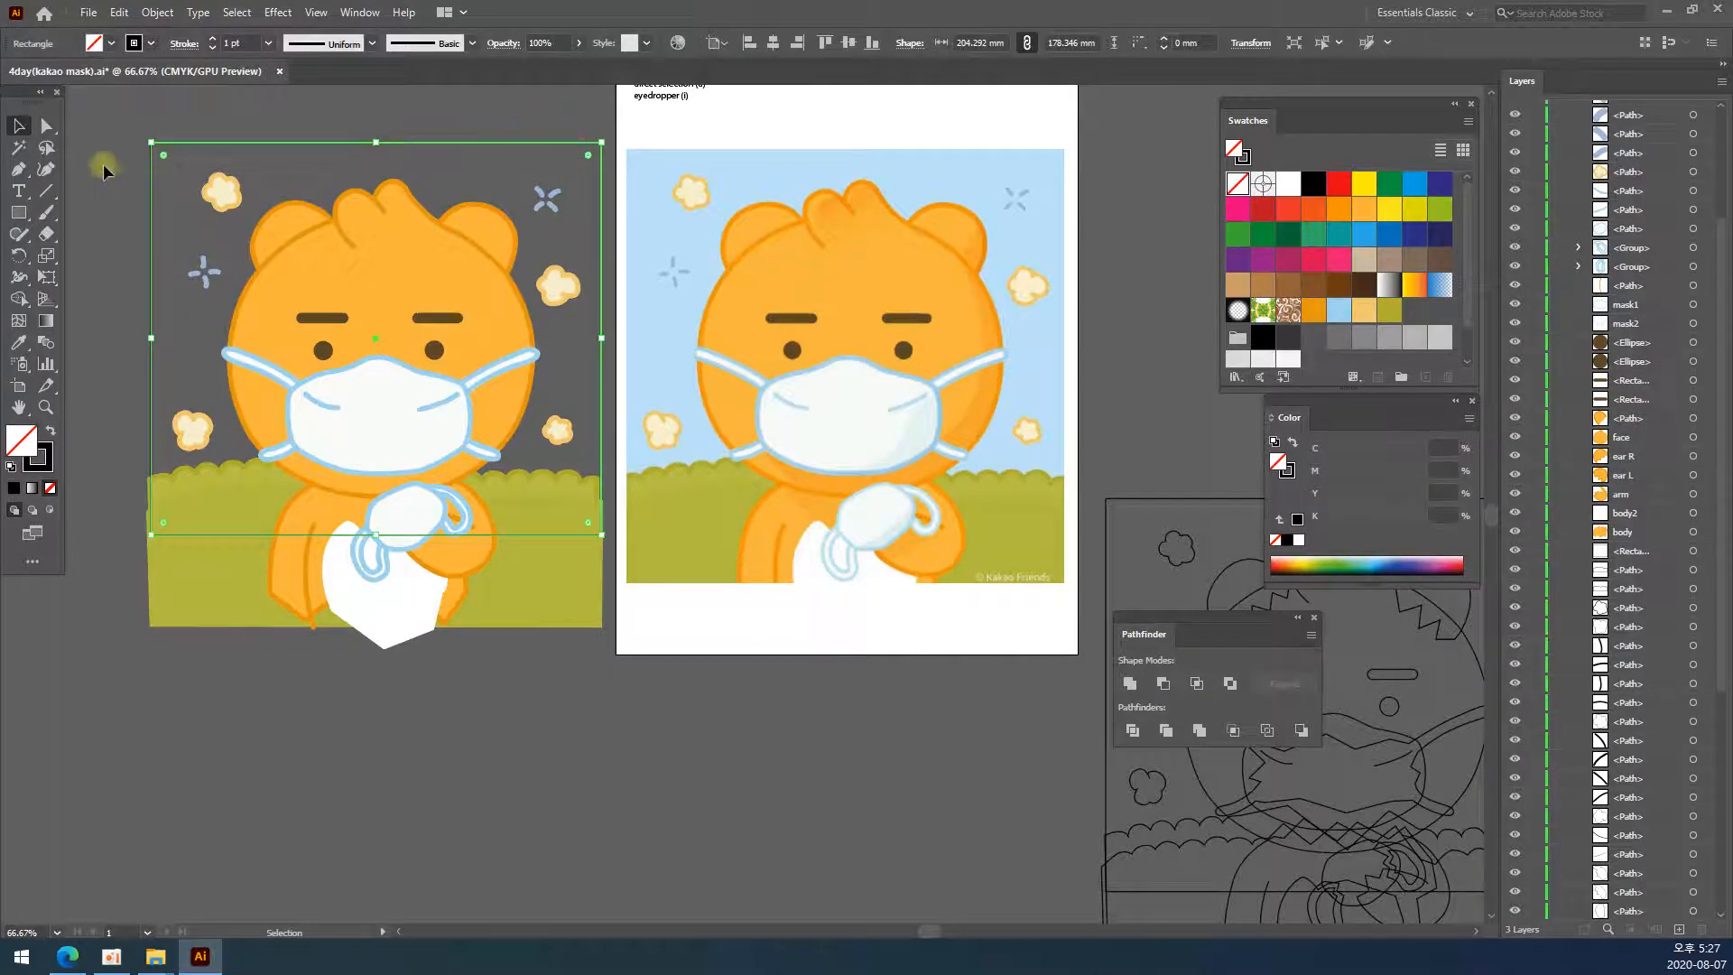
left_click(19, 342)
left_click(746, 161)
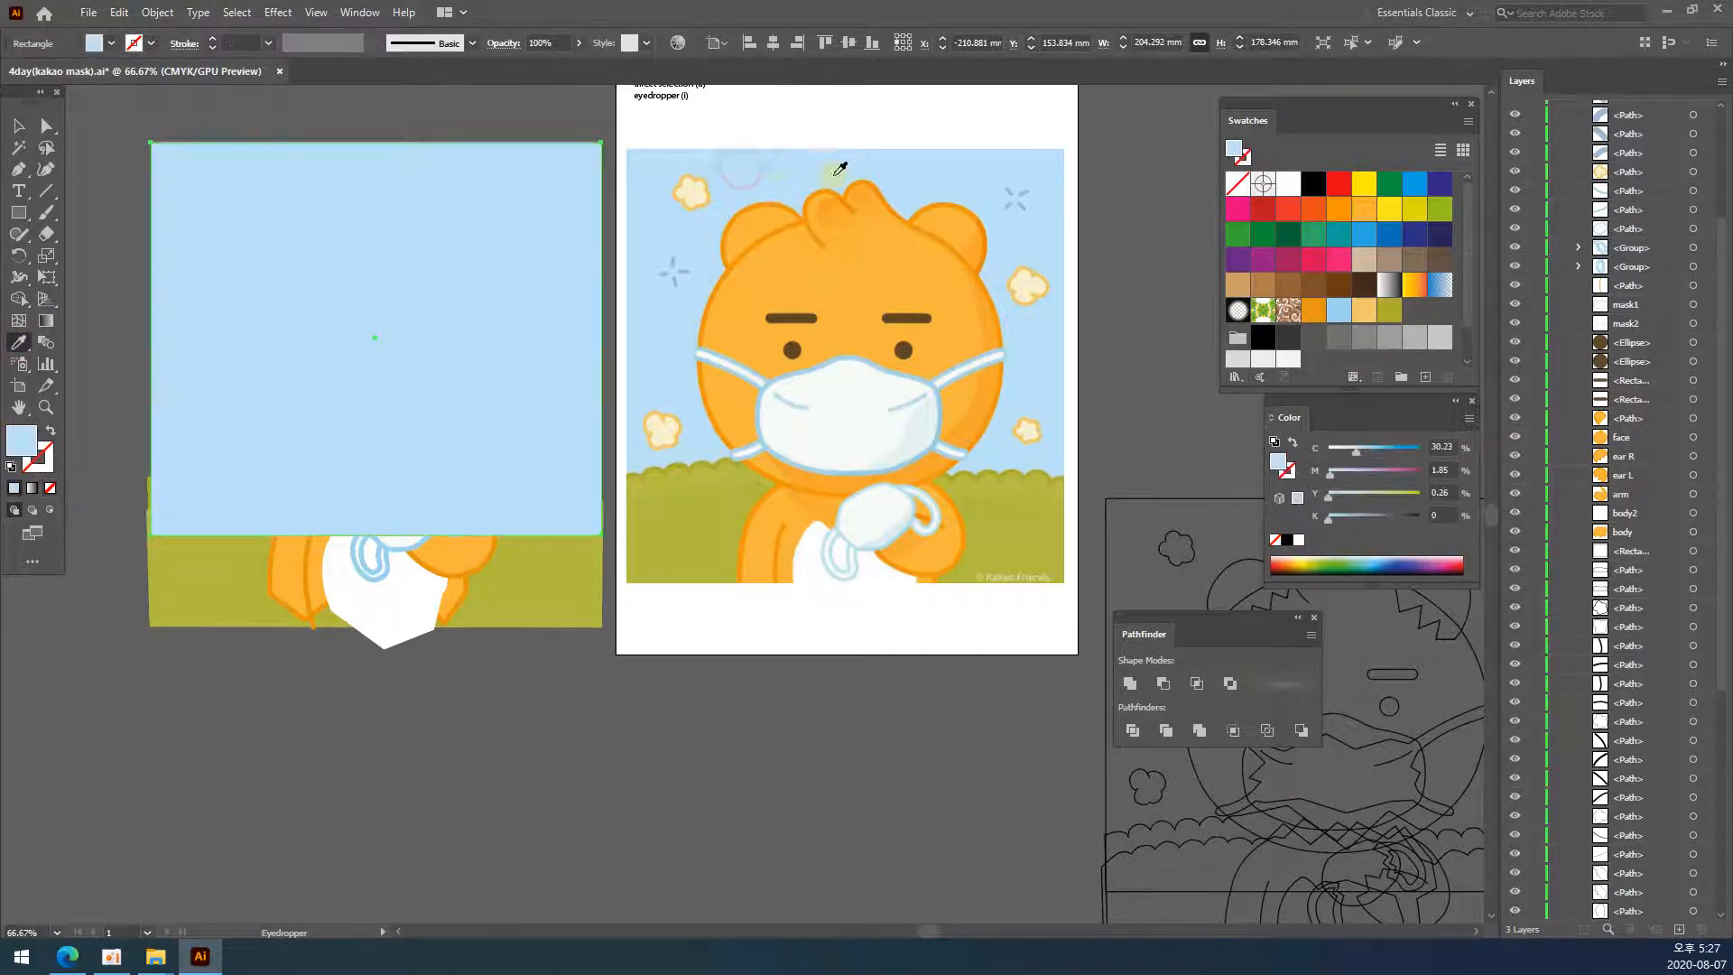
left_click(19, 128)
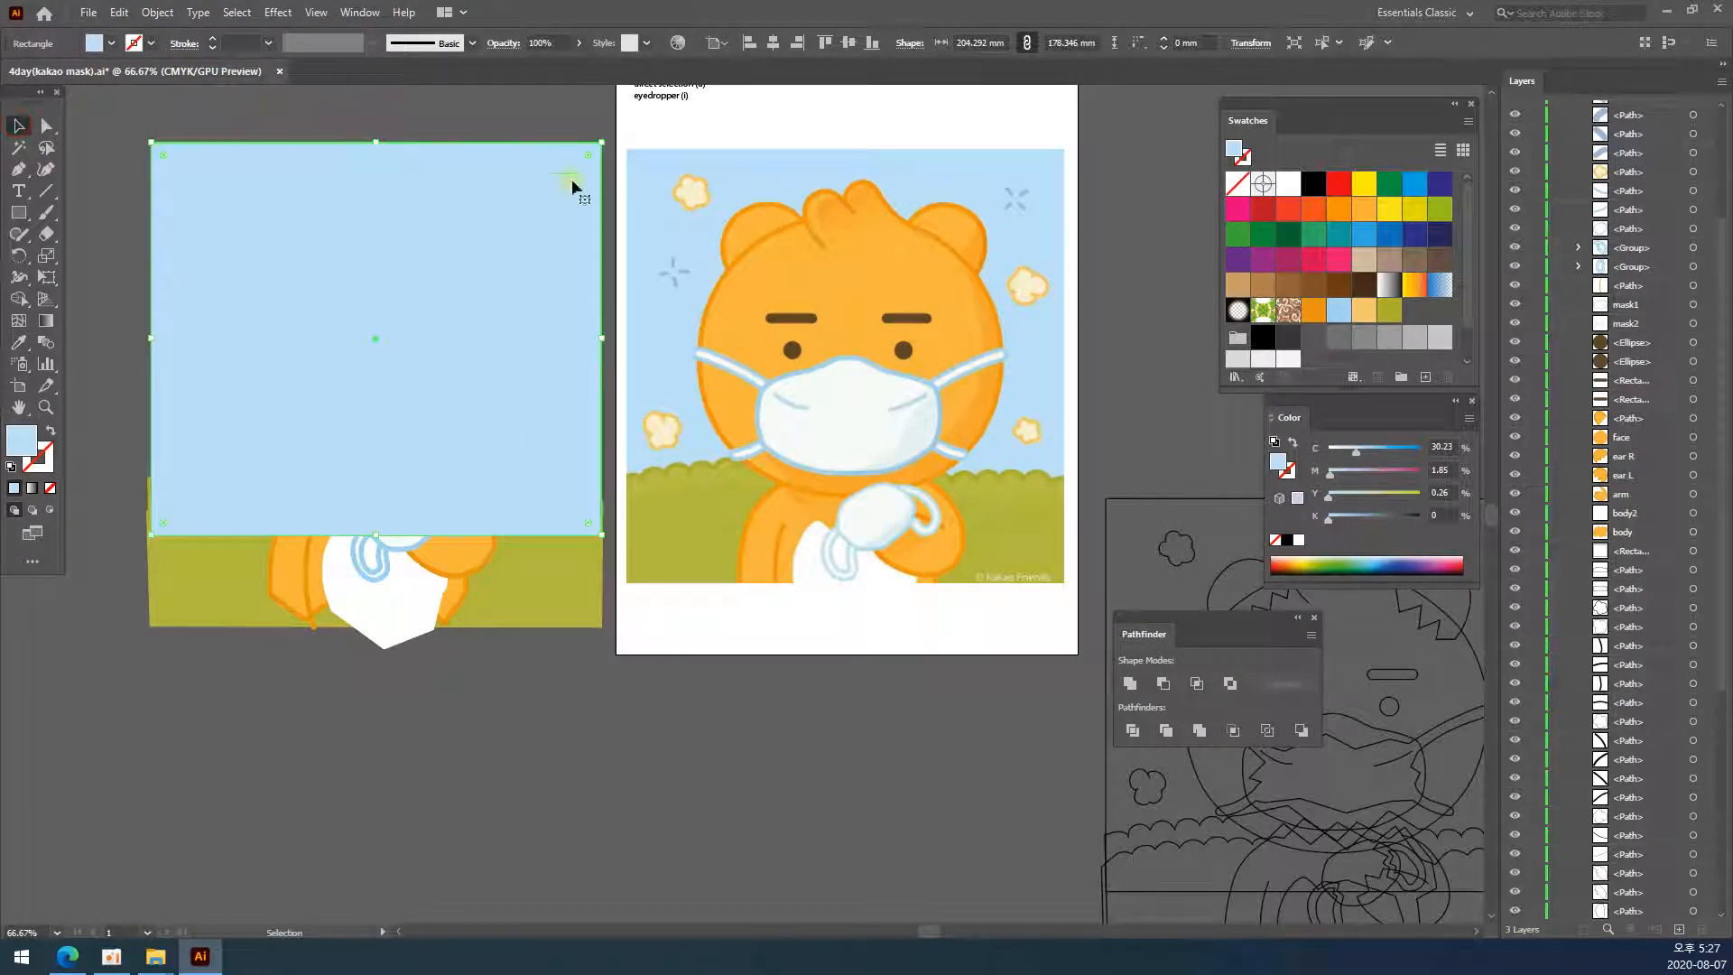
- Send the light blue background rectangle to the back, behind the bear and bushes, and deselect it
scroll(1674, 542, "up", 5)
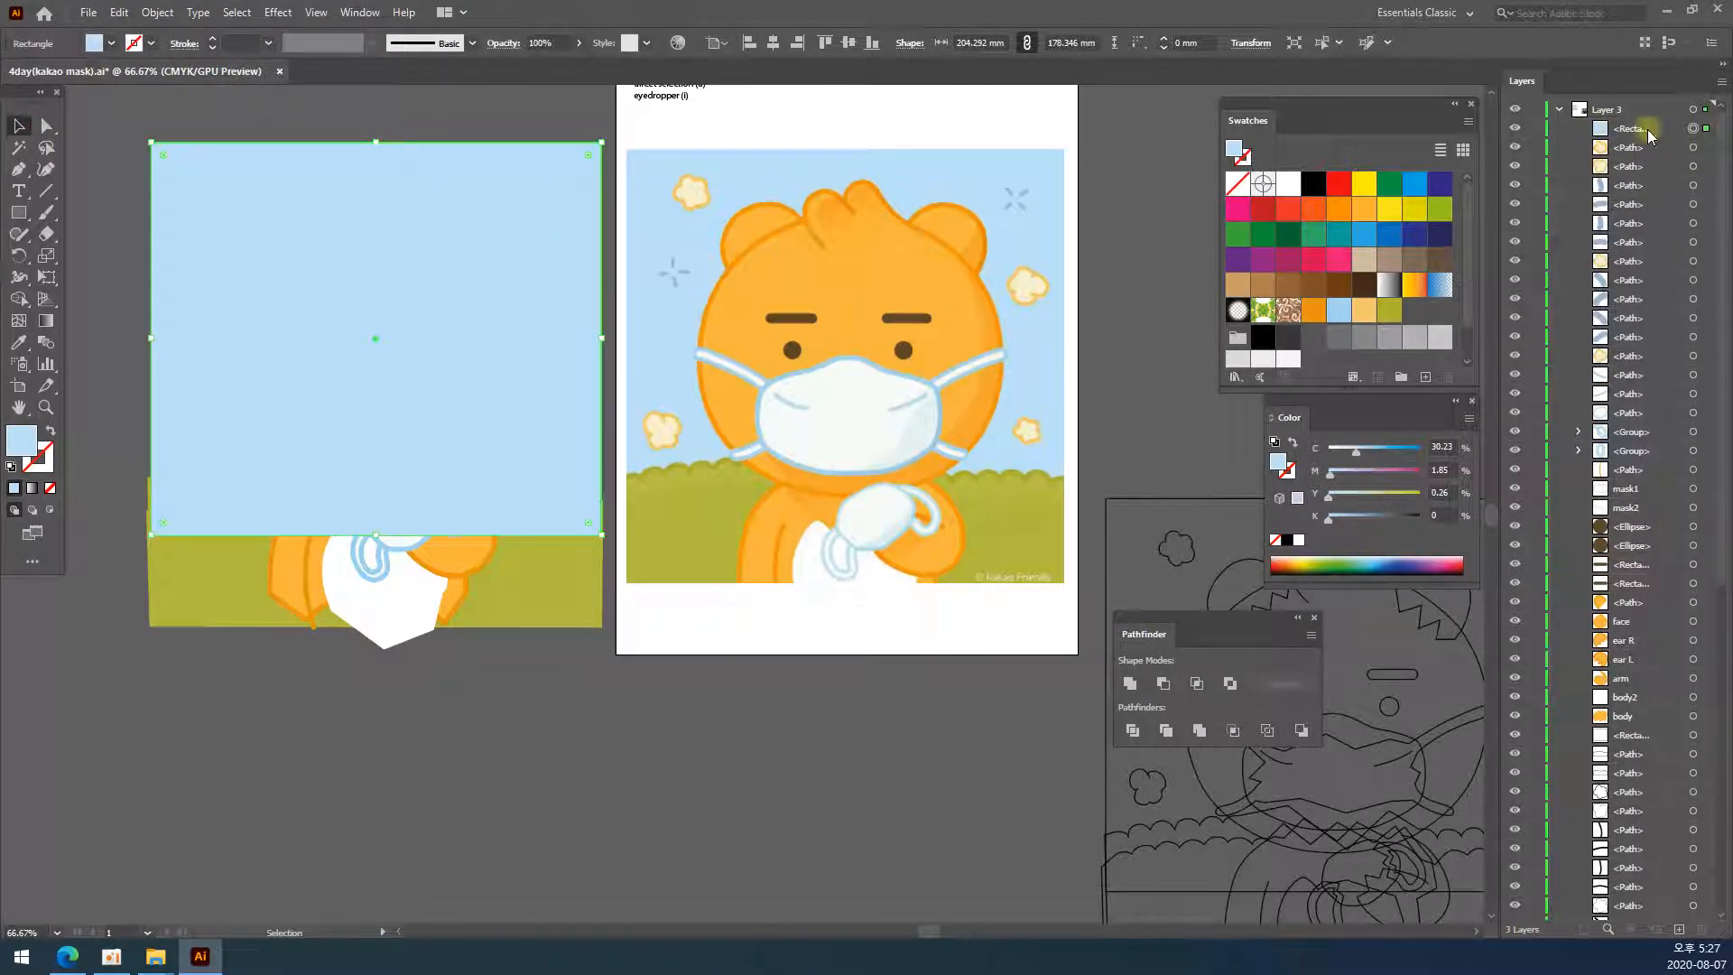
key("ctrl")
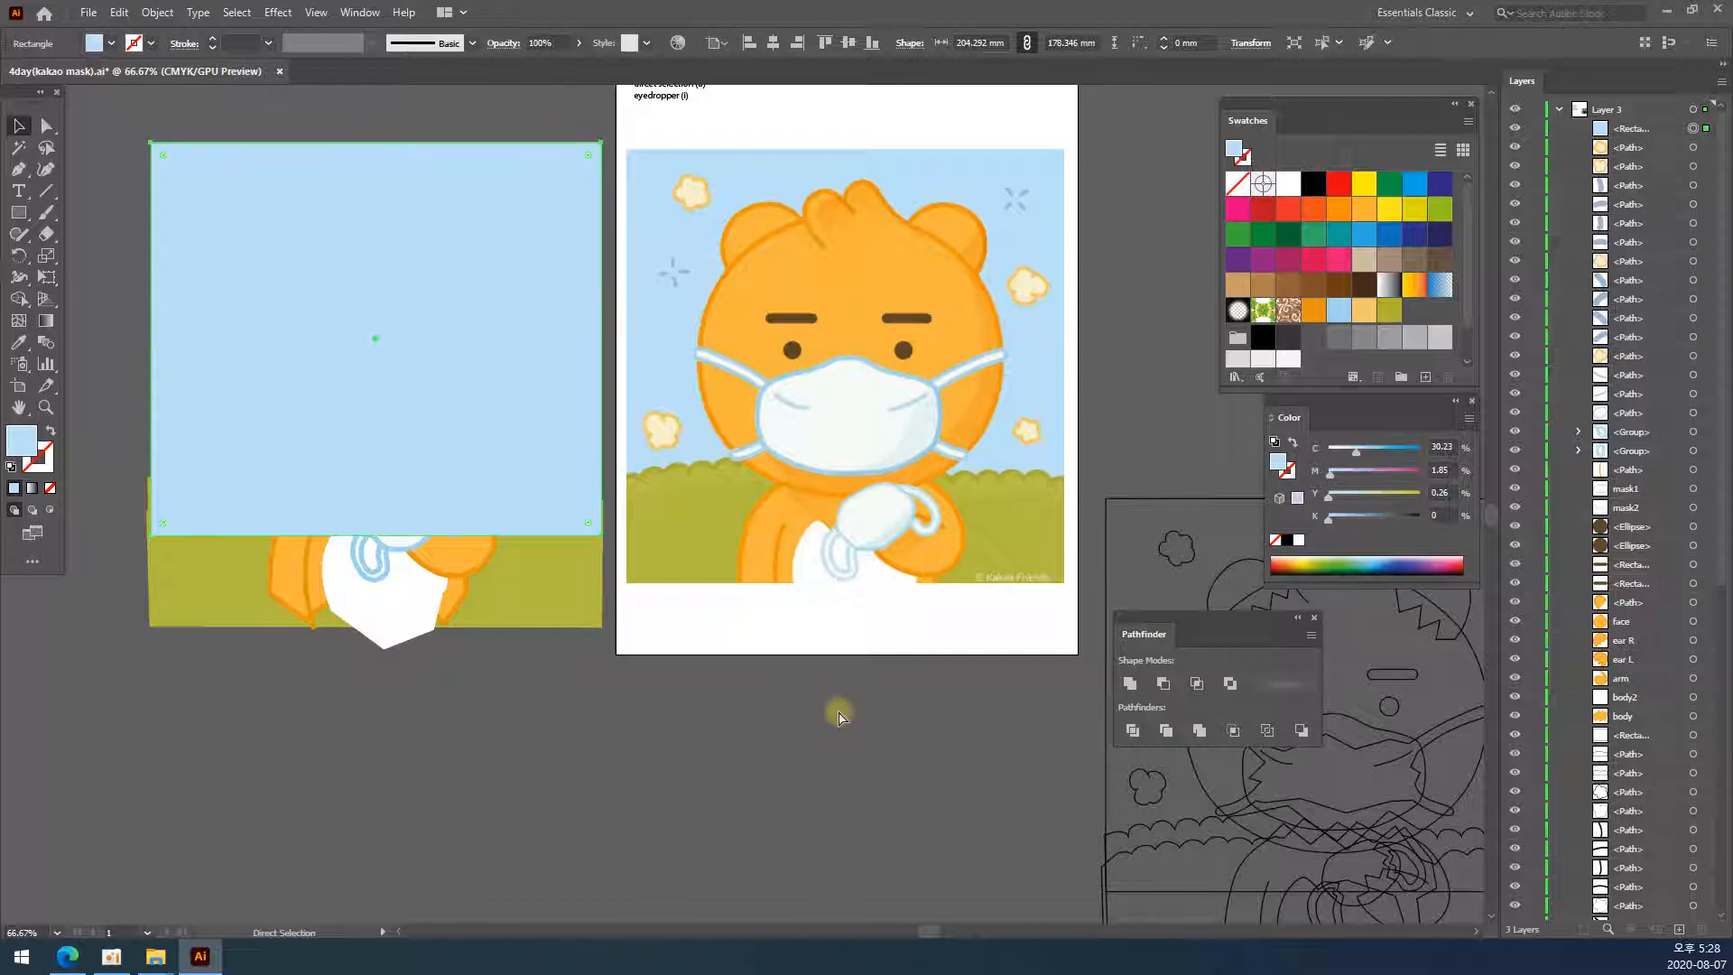
key("ctrl+shift+bracketleft")
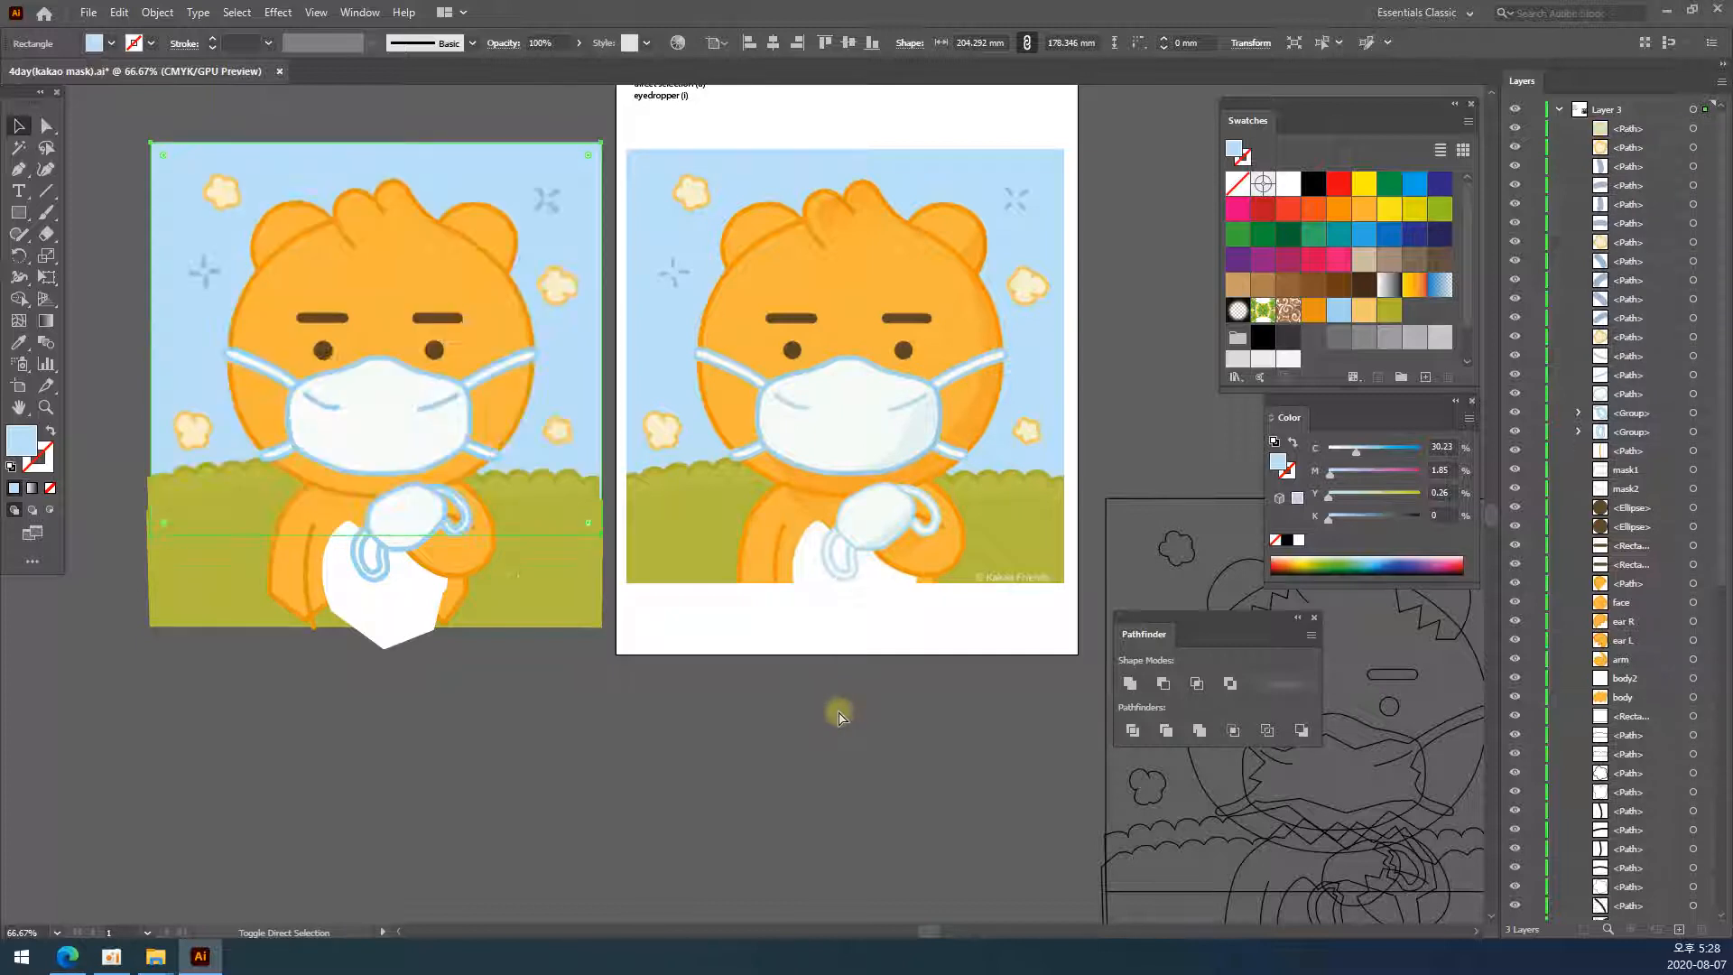
left_click(501, 798)
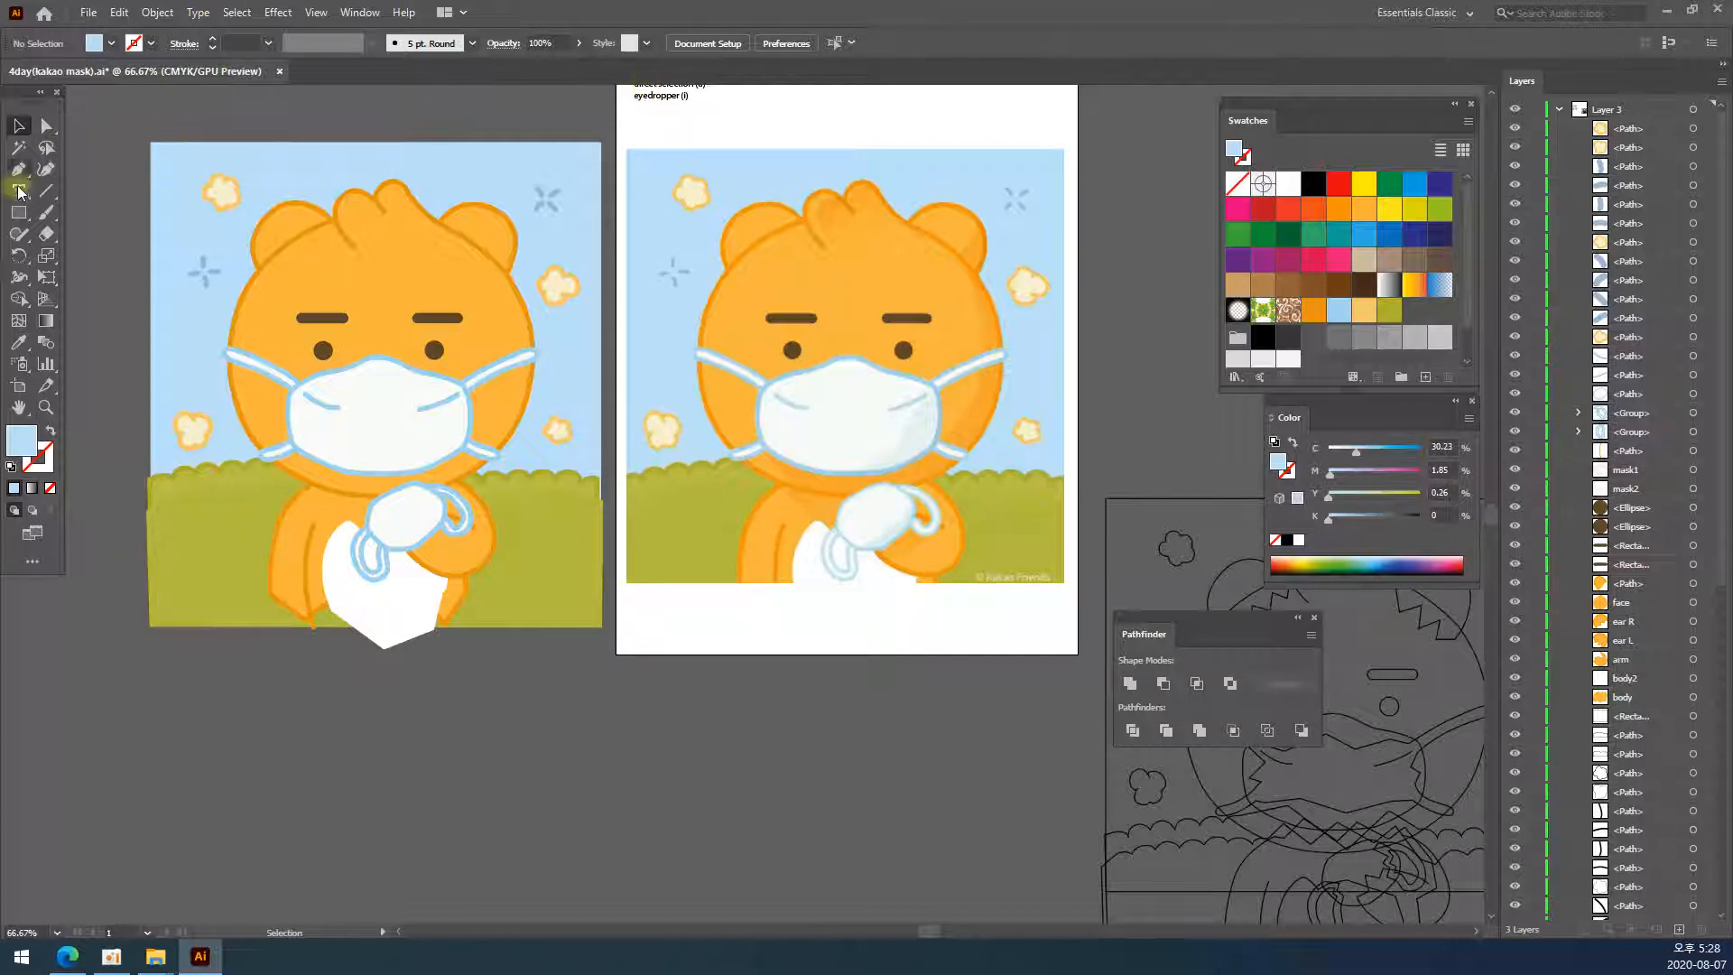
- Draw a square about 199 mm wide over the coloured bear artwork to act as the crop frame
left_click(20, 213)
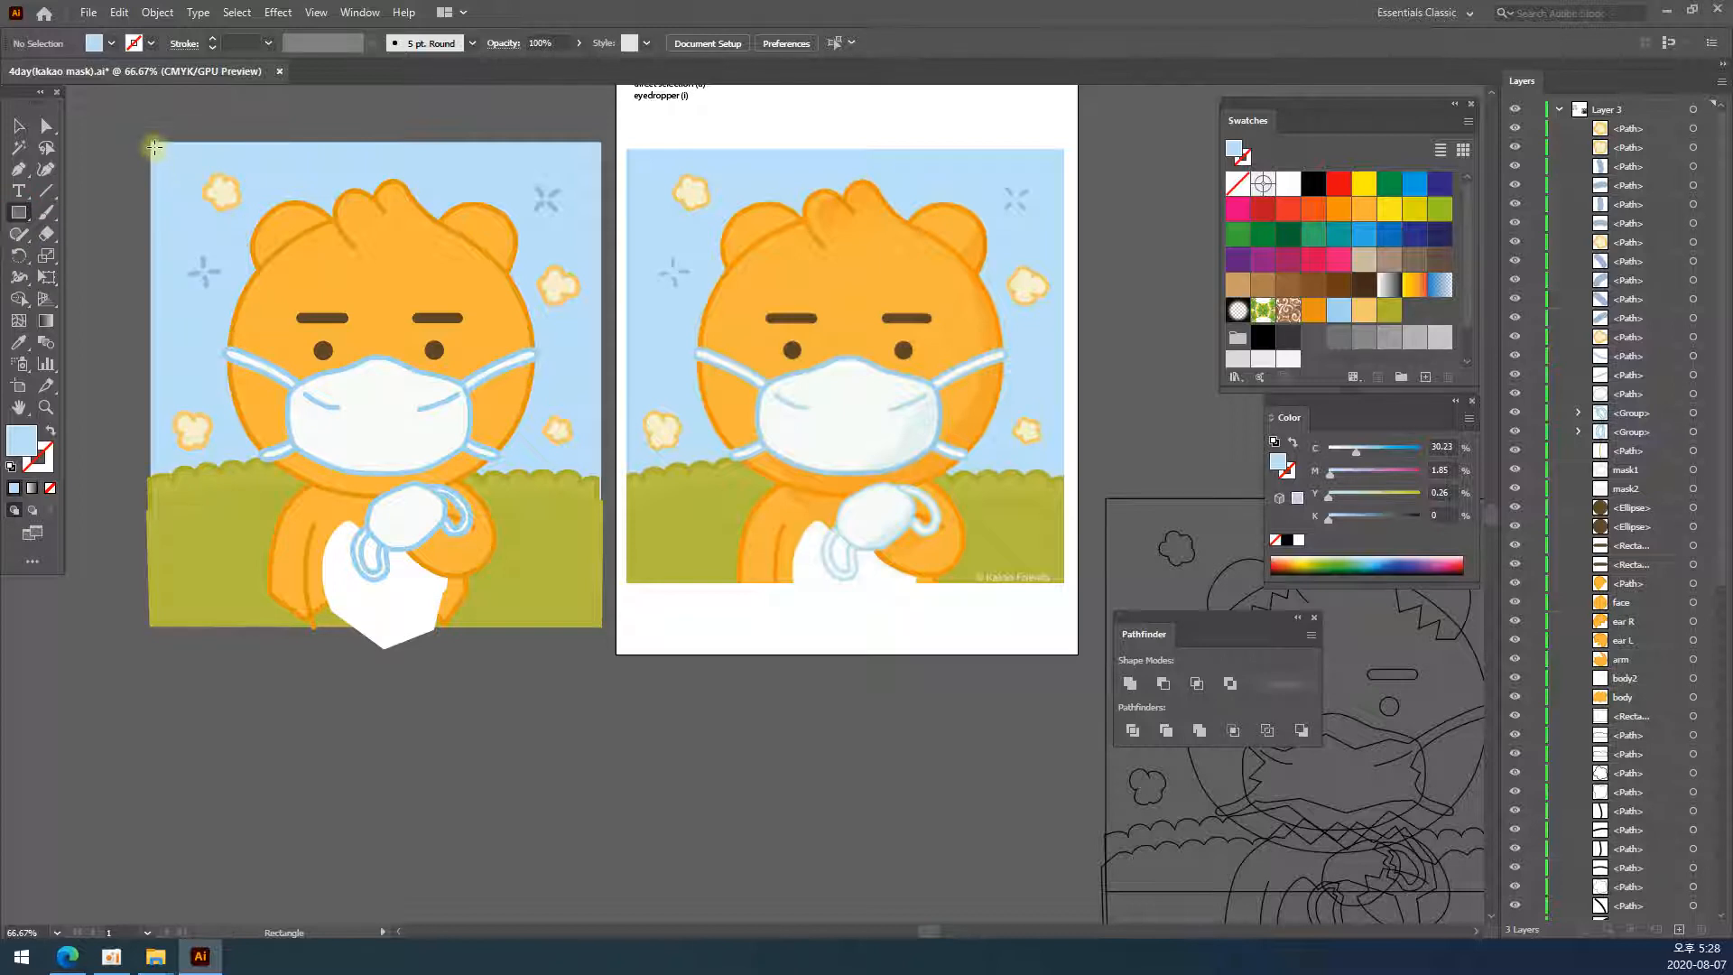
left_click_drag(154, 147, 588, 585)
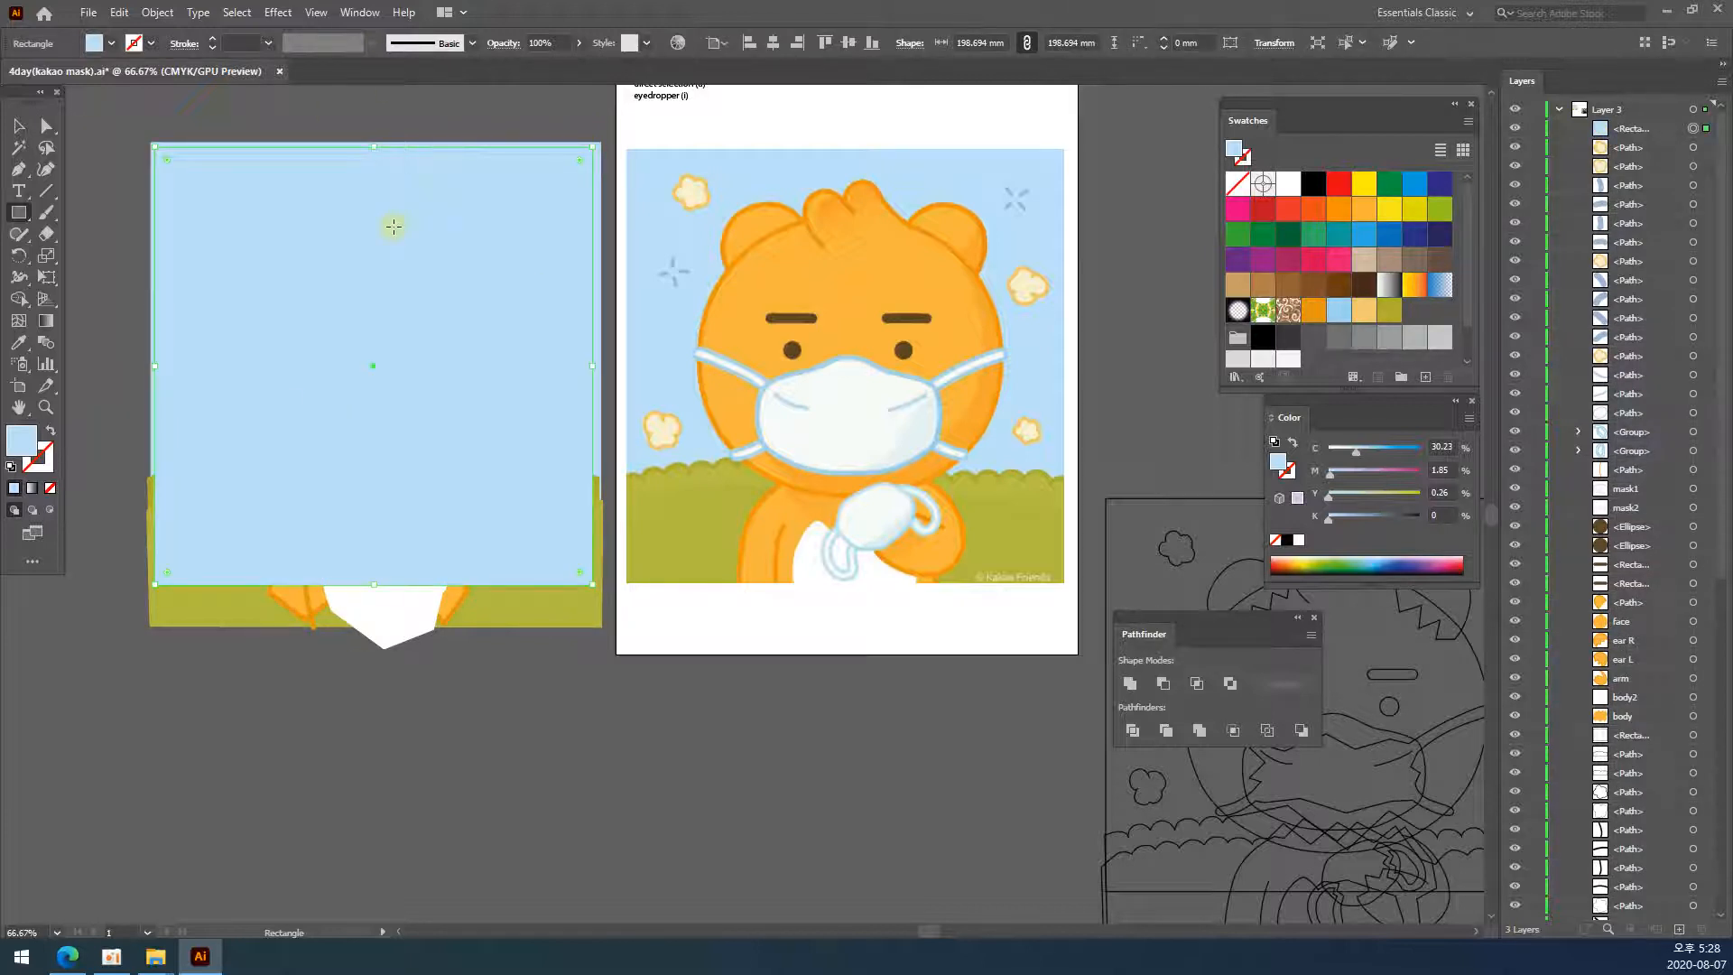
left_click(1627, 131)
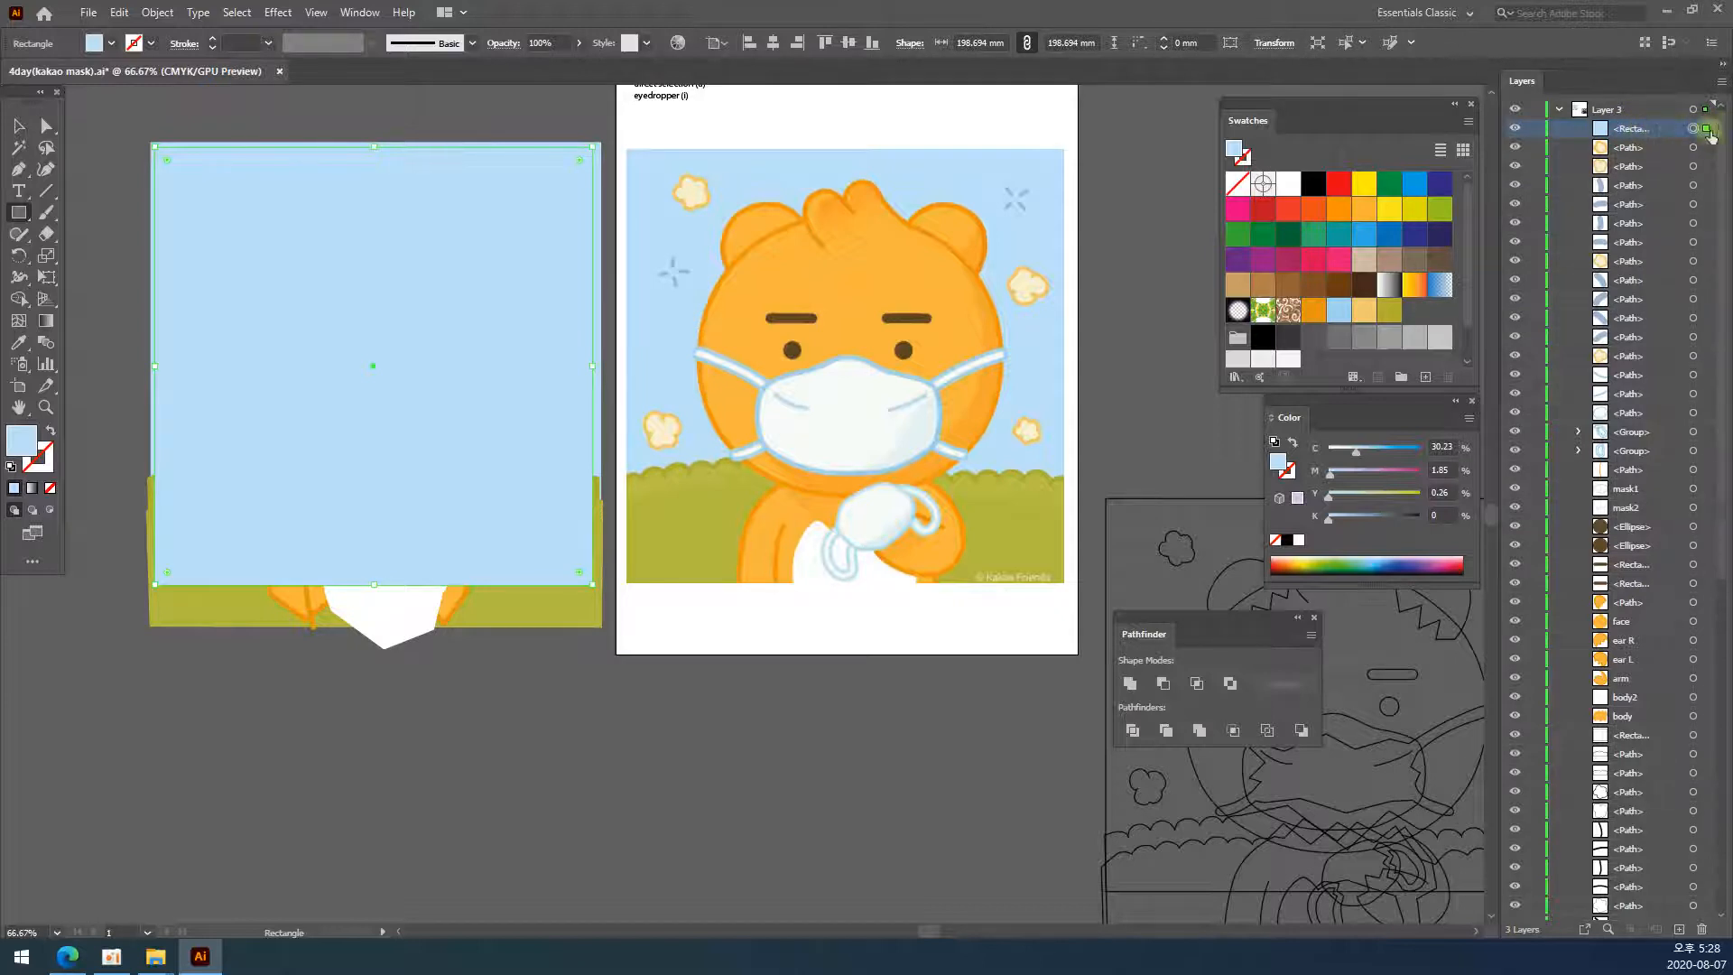
left_click(18, 125)
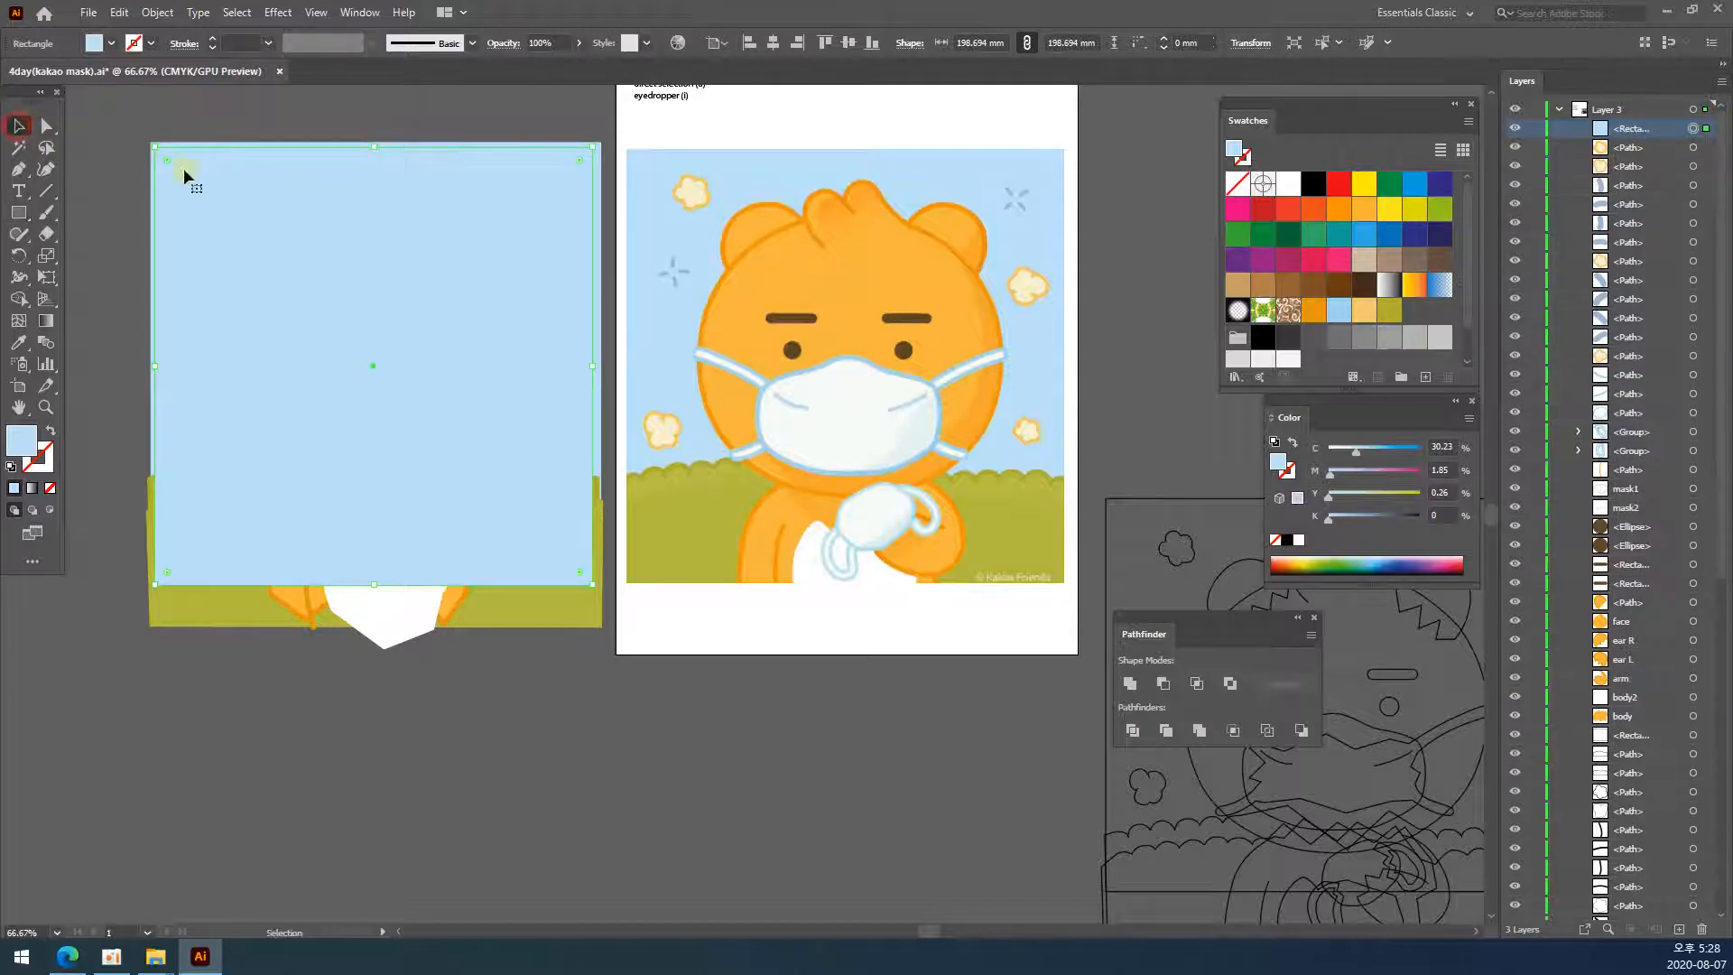
- Practise selecting the new square together with all the bear artwork beneath it
left_click(150, 124)
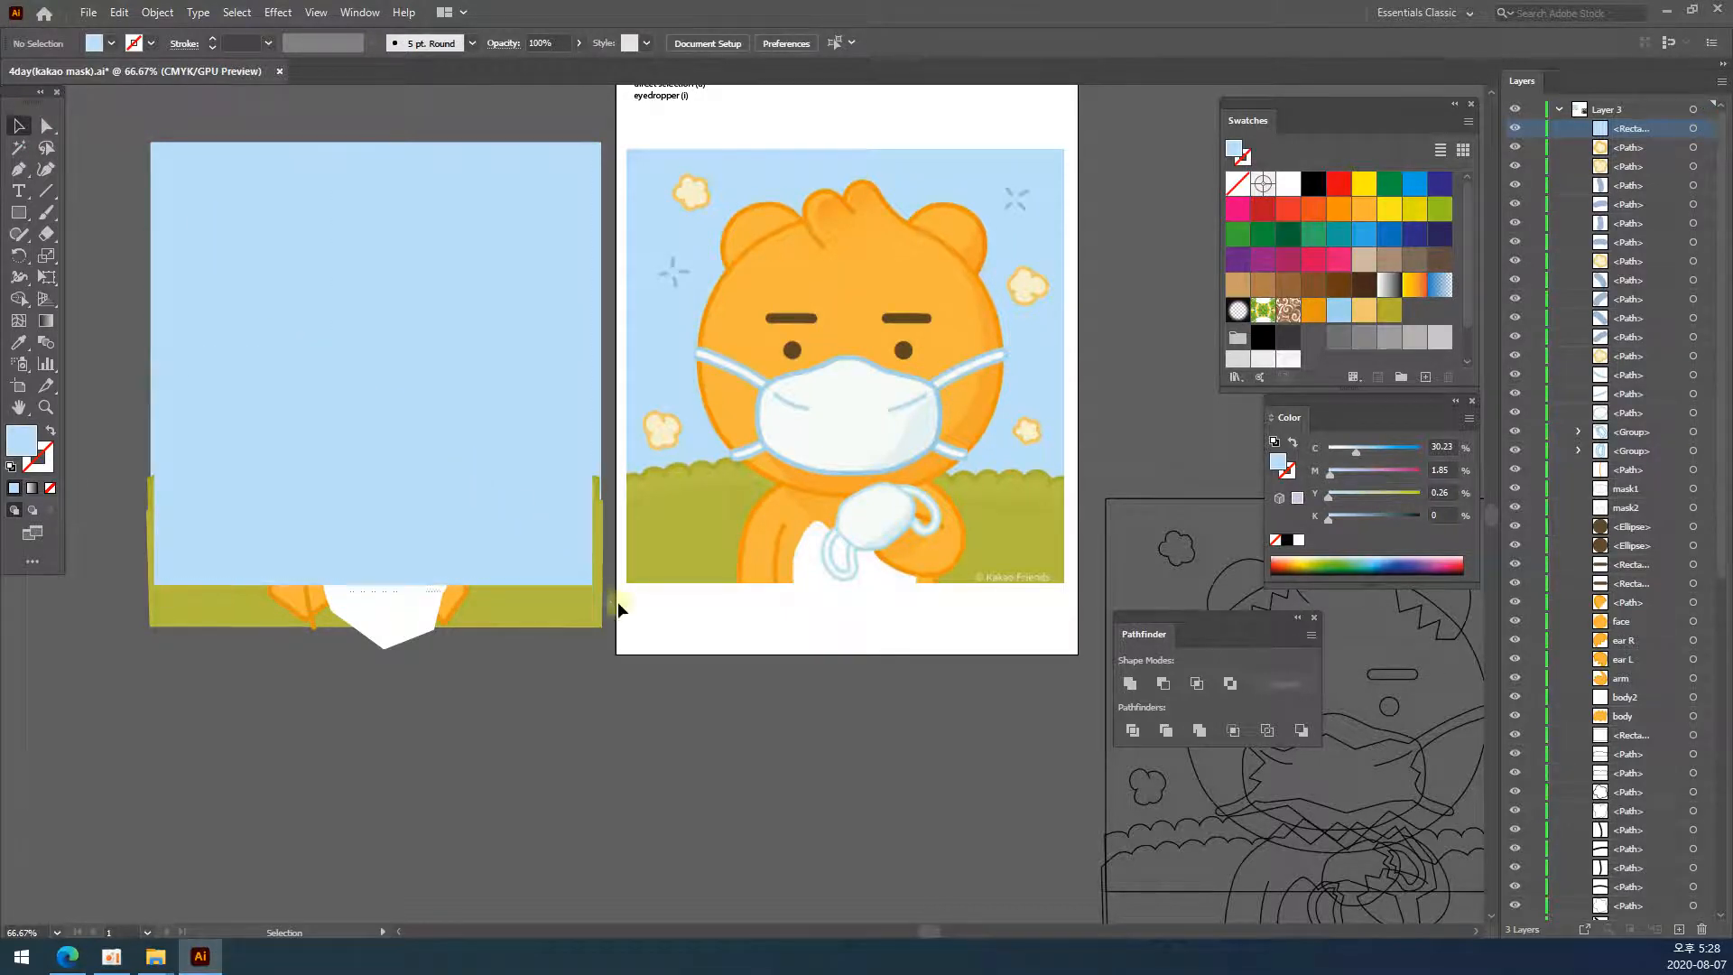
left_click_drag(617, 603, 608, 657)
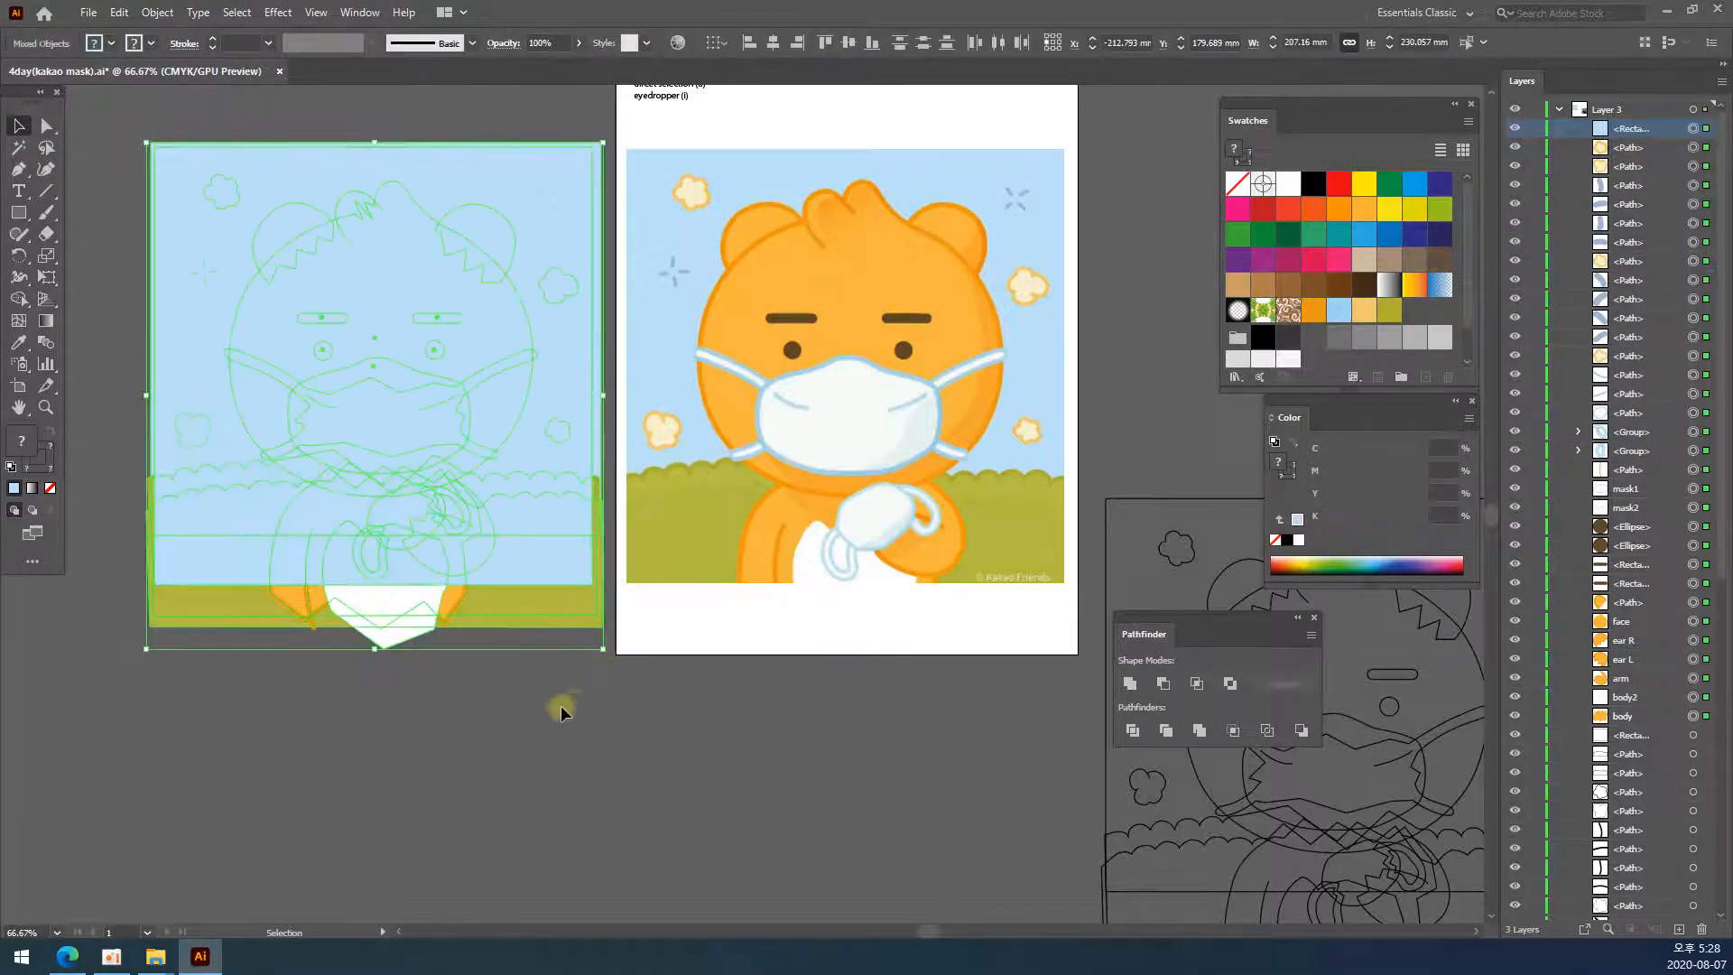
left_click(539, 716)
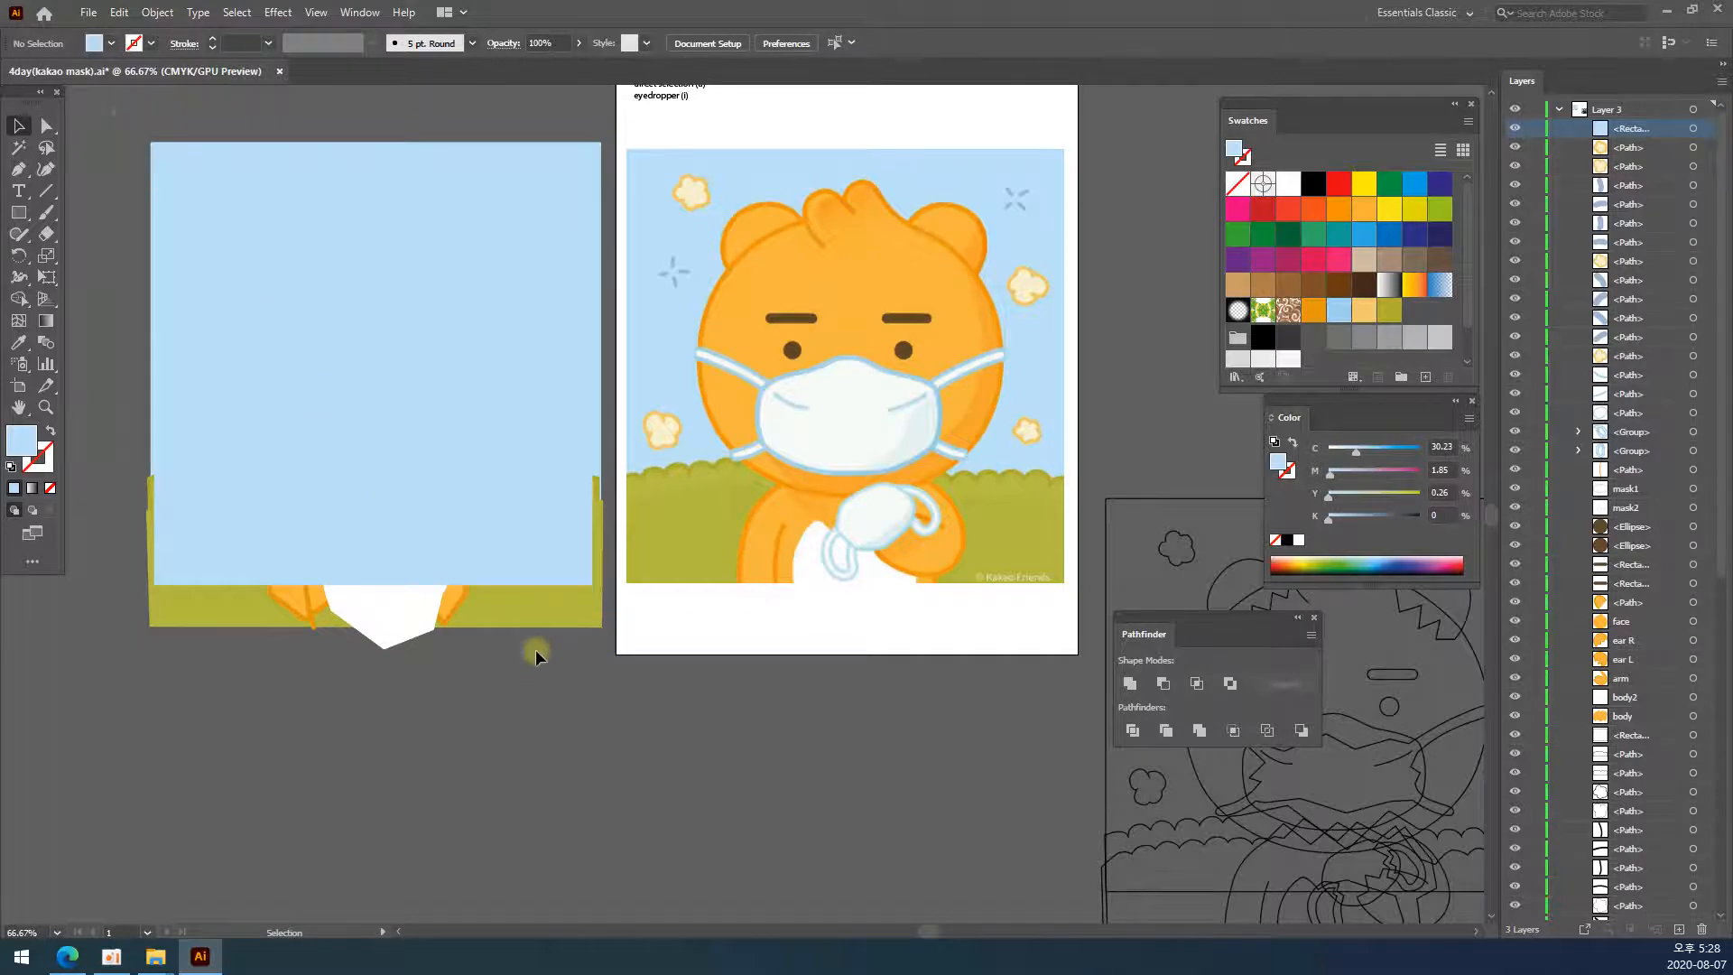
left_click_drag(607, 651, 605, 653)
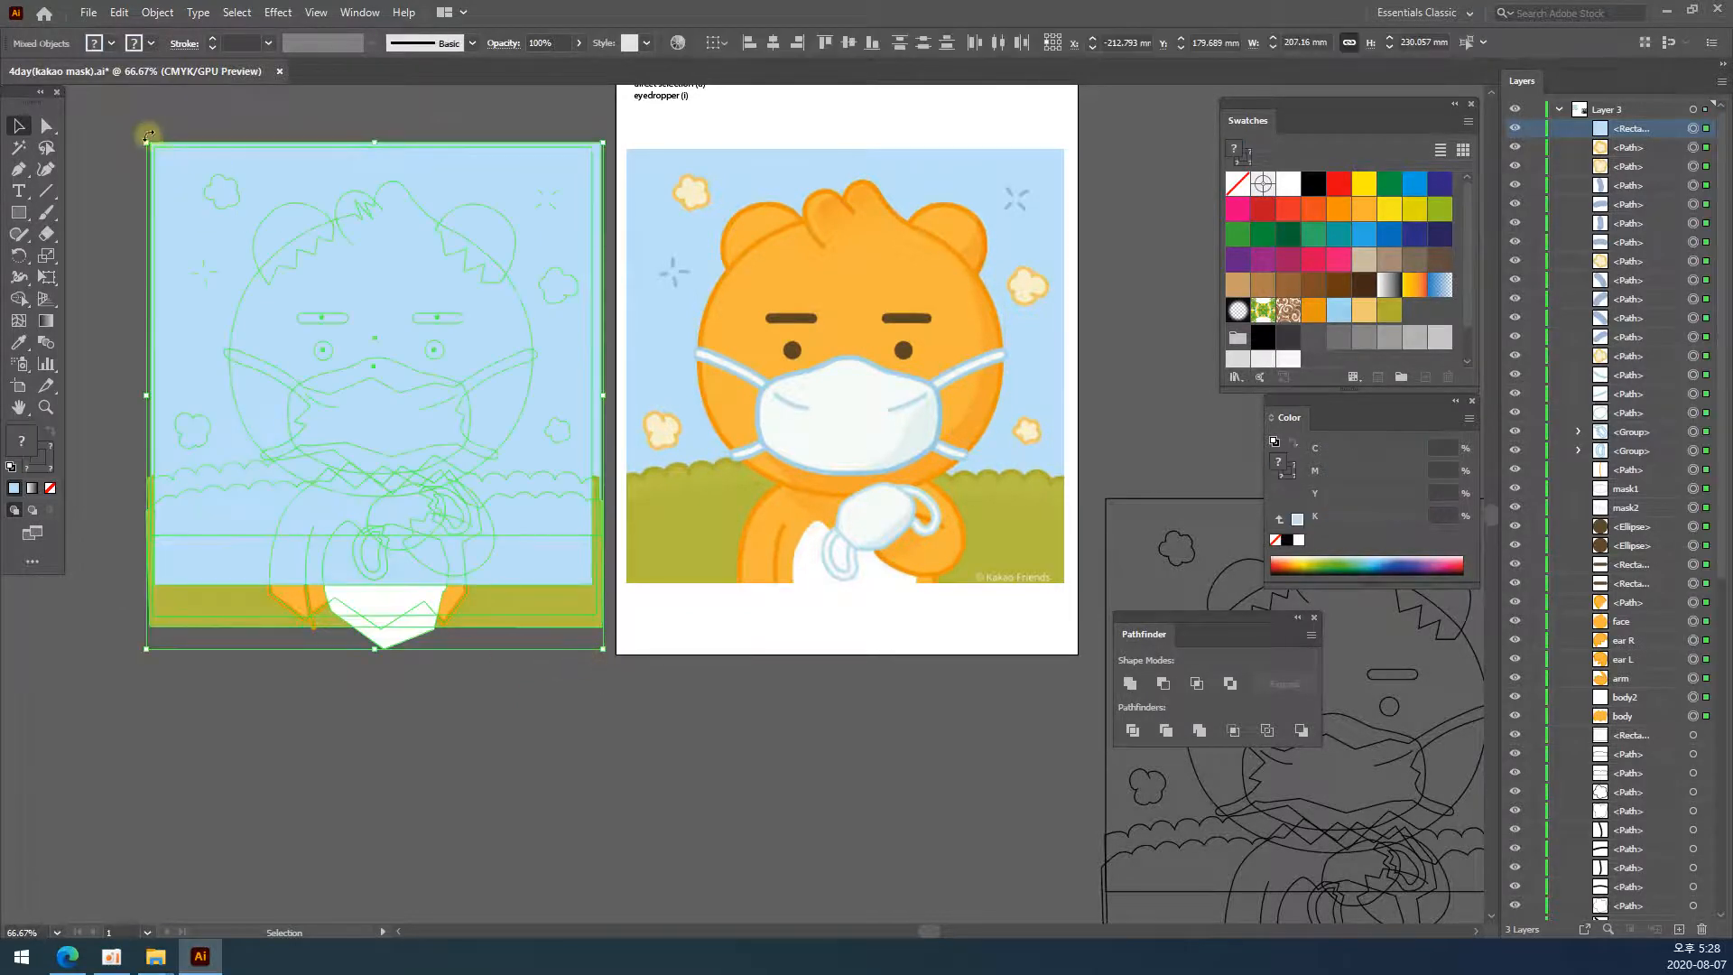
left_click_drag(120, 126, 516, 647)
- Add a text note reading "Ctrl + 7", enlarge it and centre it below the bear artwork
left_click(18, 199)
left_click(357, 719)
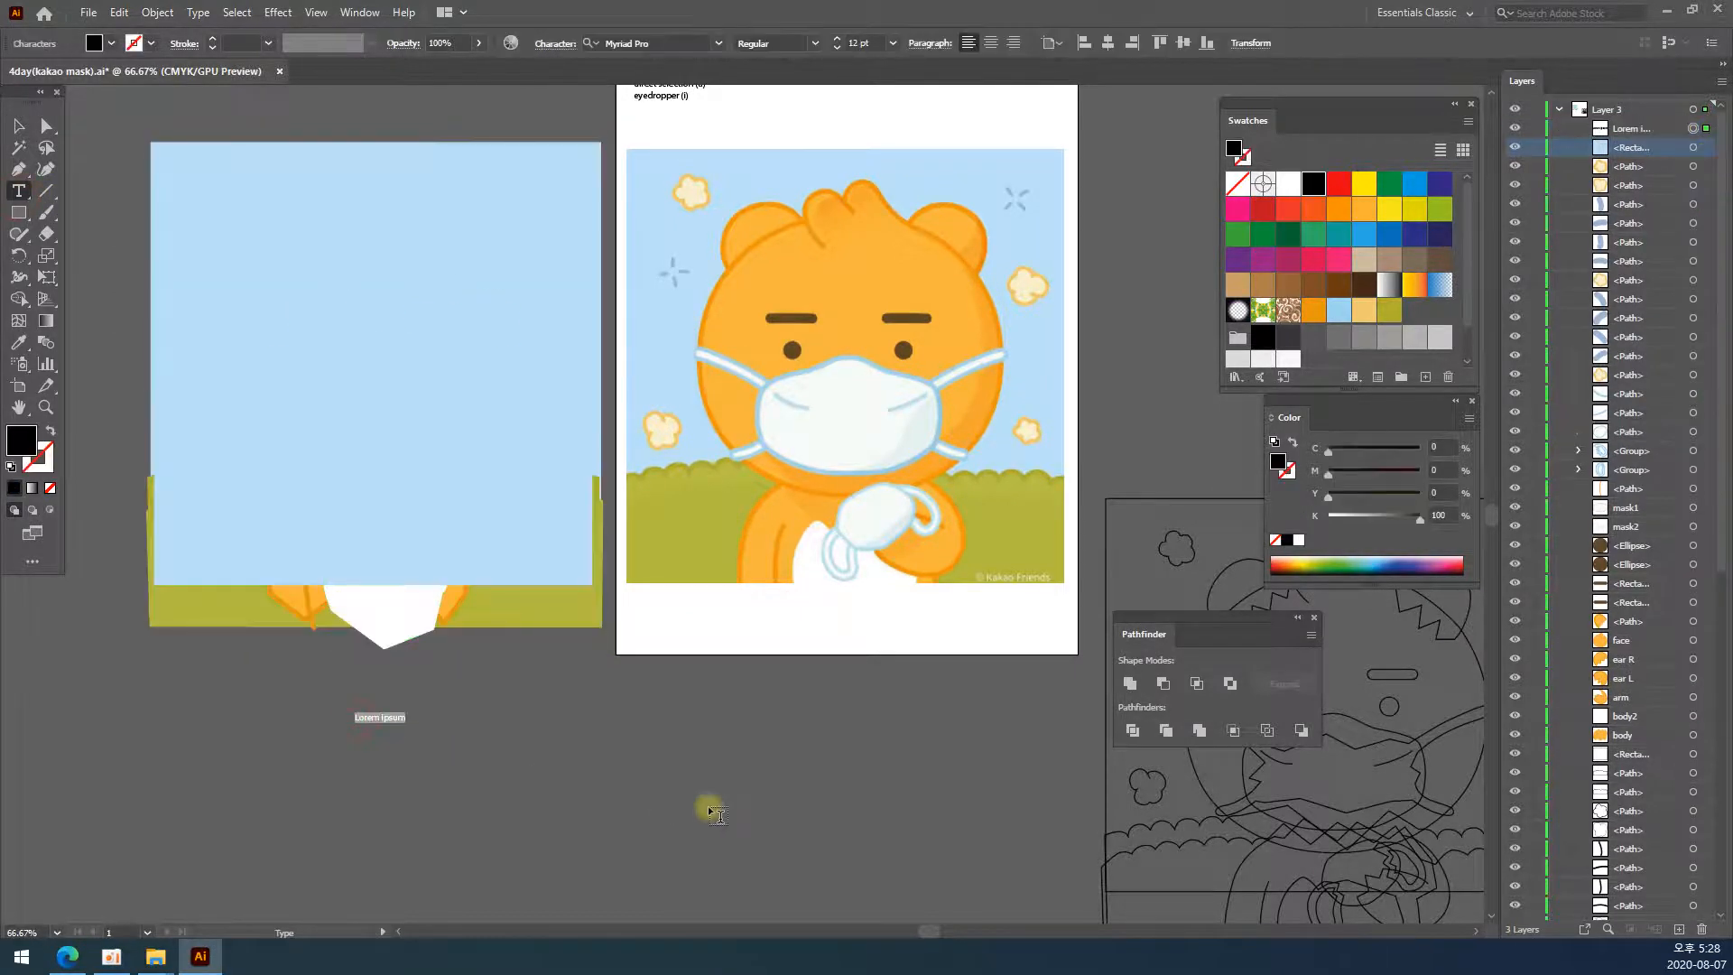
type("ctrl + 7")
left_click(18, 125)
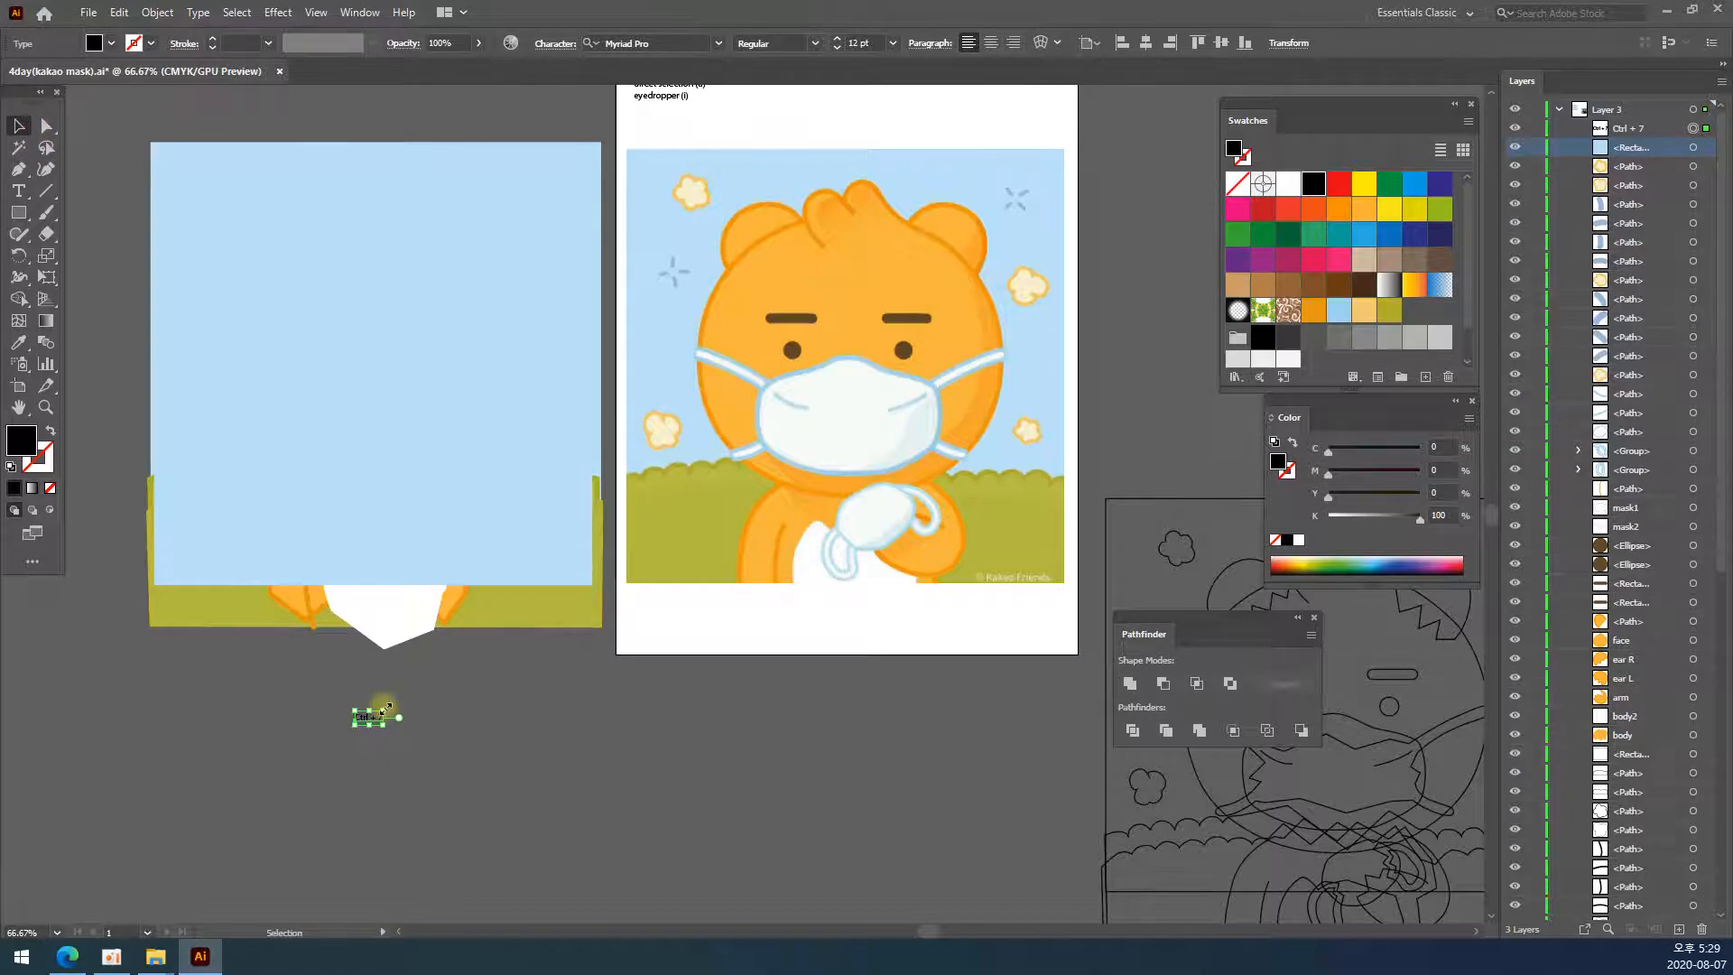
left_click_drag(386, 708, 522, 646)
left_click(570, 832)
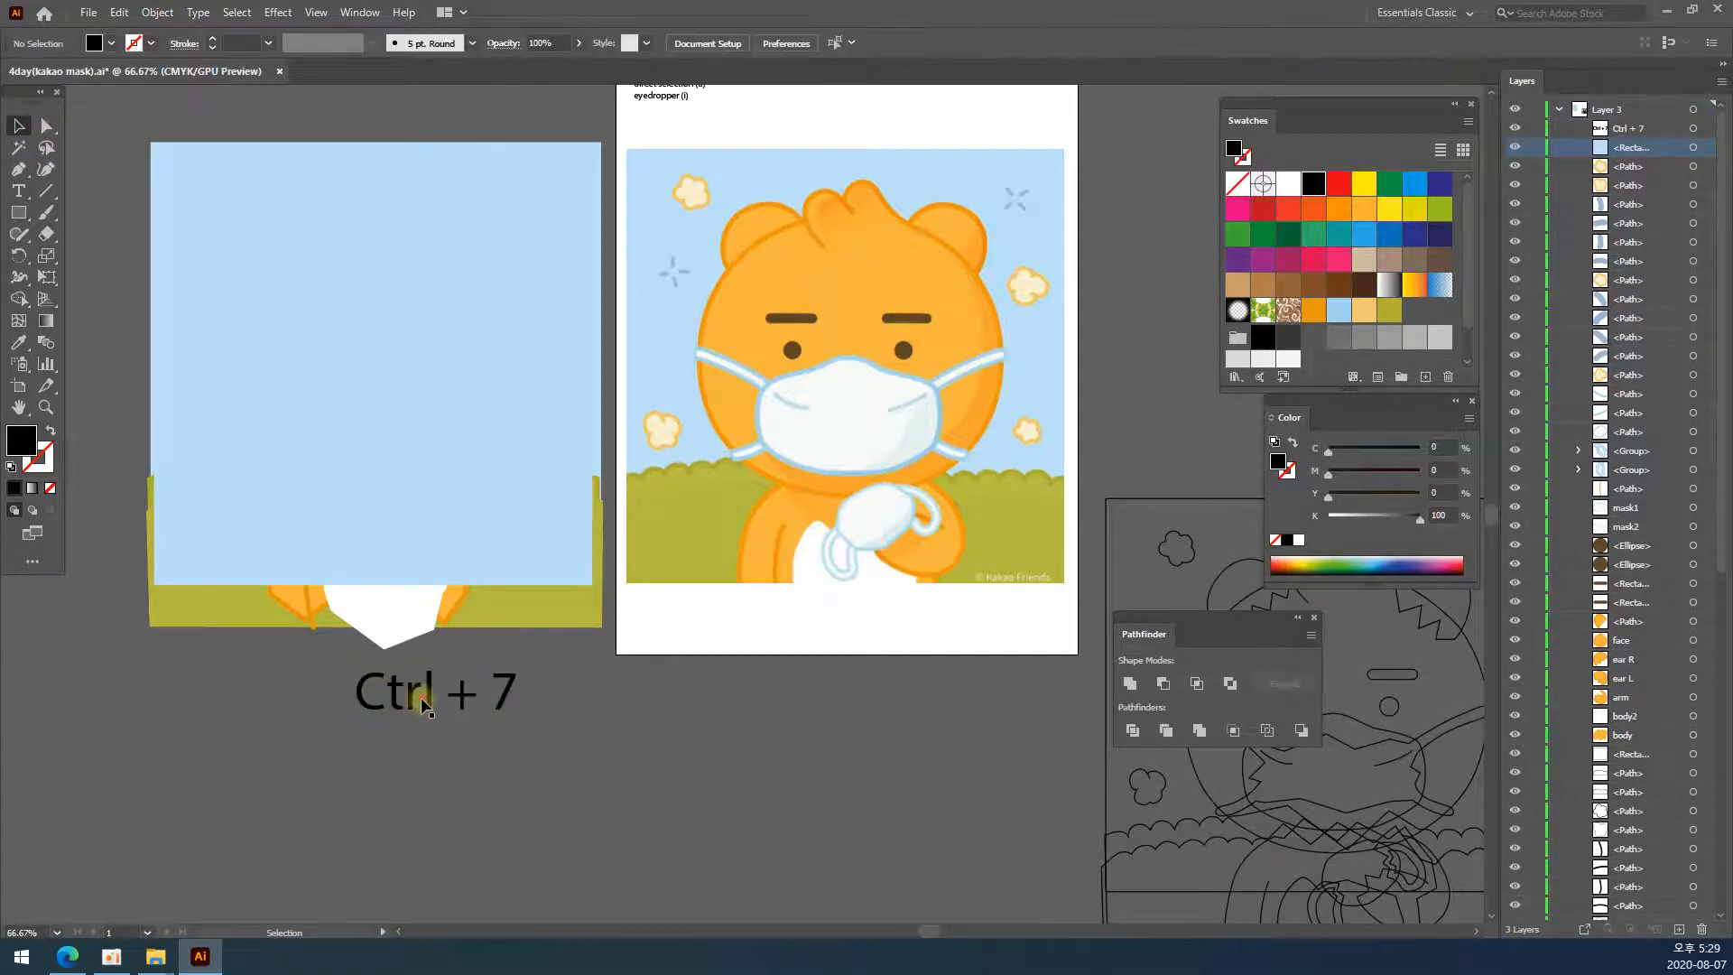
left_click_drag(424, 703, 368, 736)
- Select the square with all the bear artwork beneath it and make a clipping mask from them
left_click(128, 154)
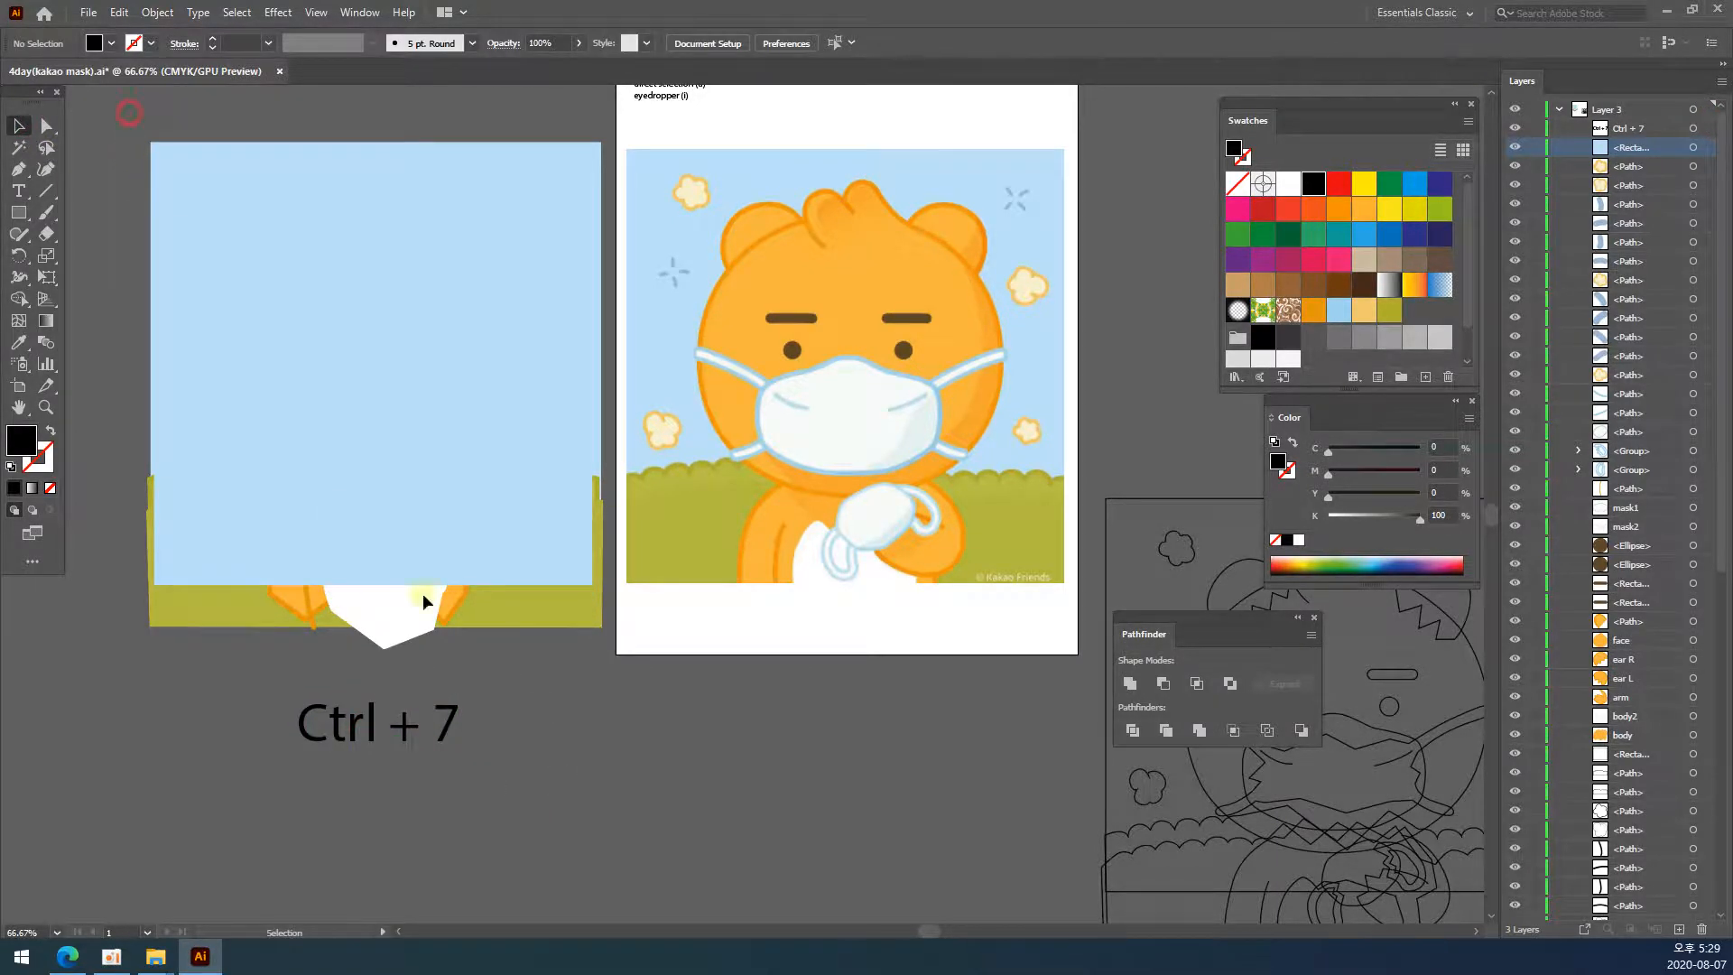
left_click_drag(601, 651, 606, 644)
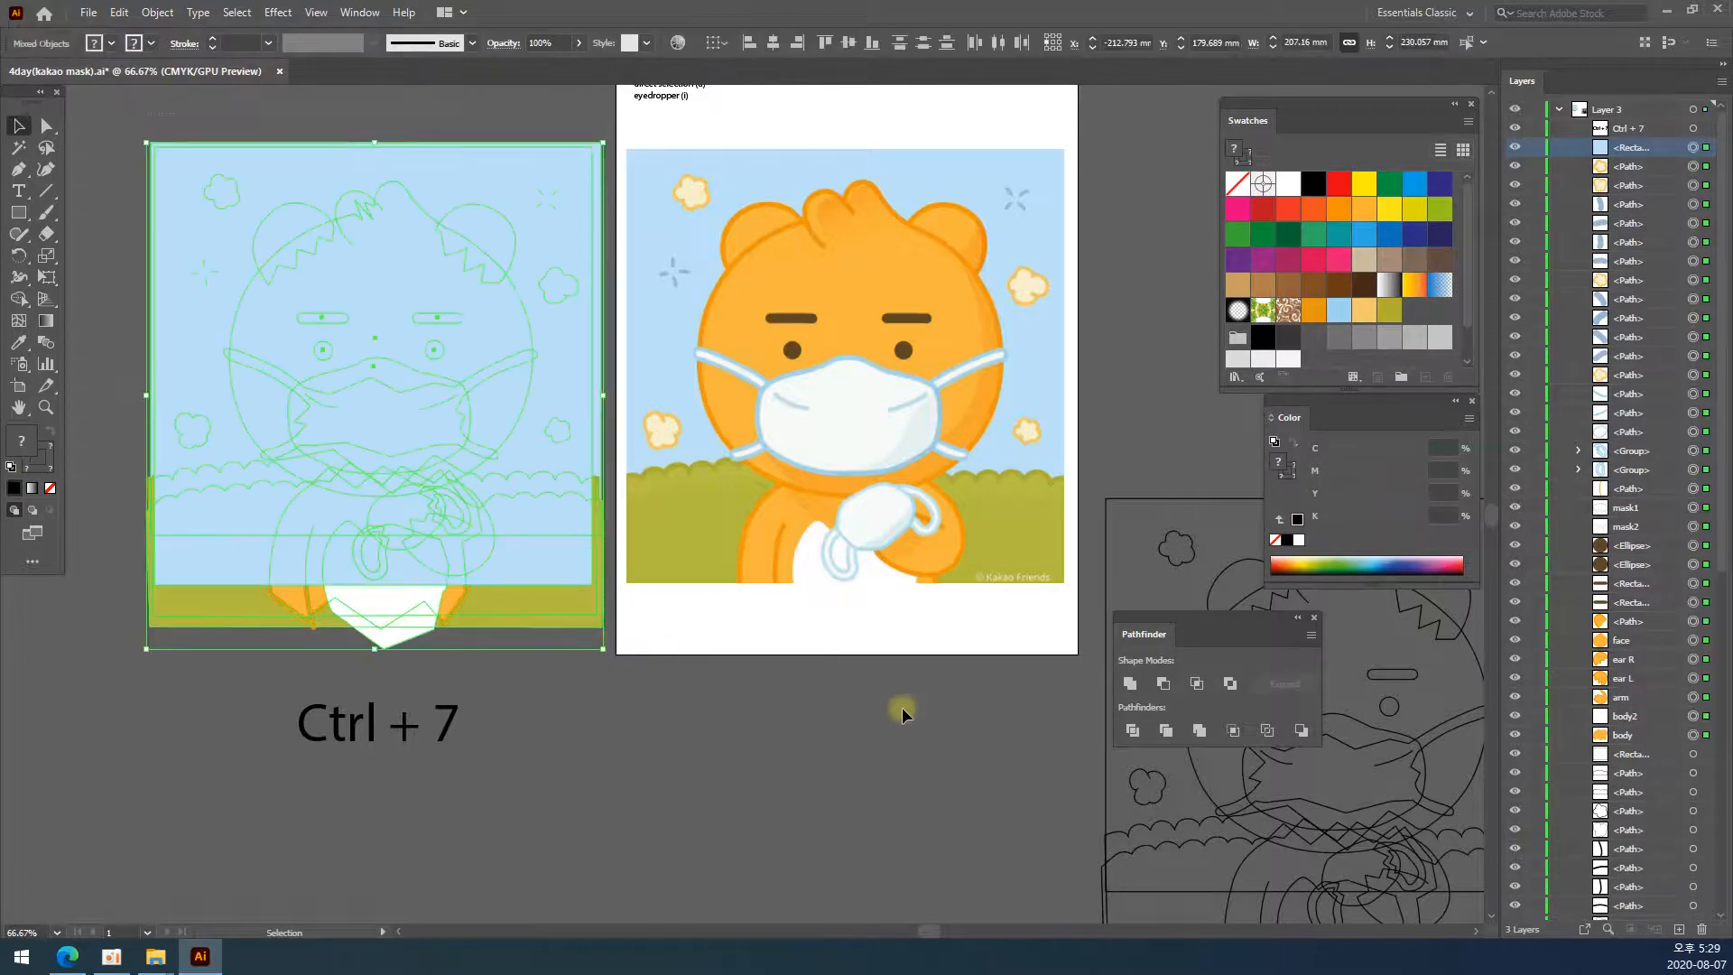
key("a")
key("ctrl+7")
key("v")
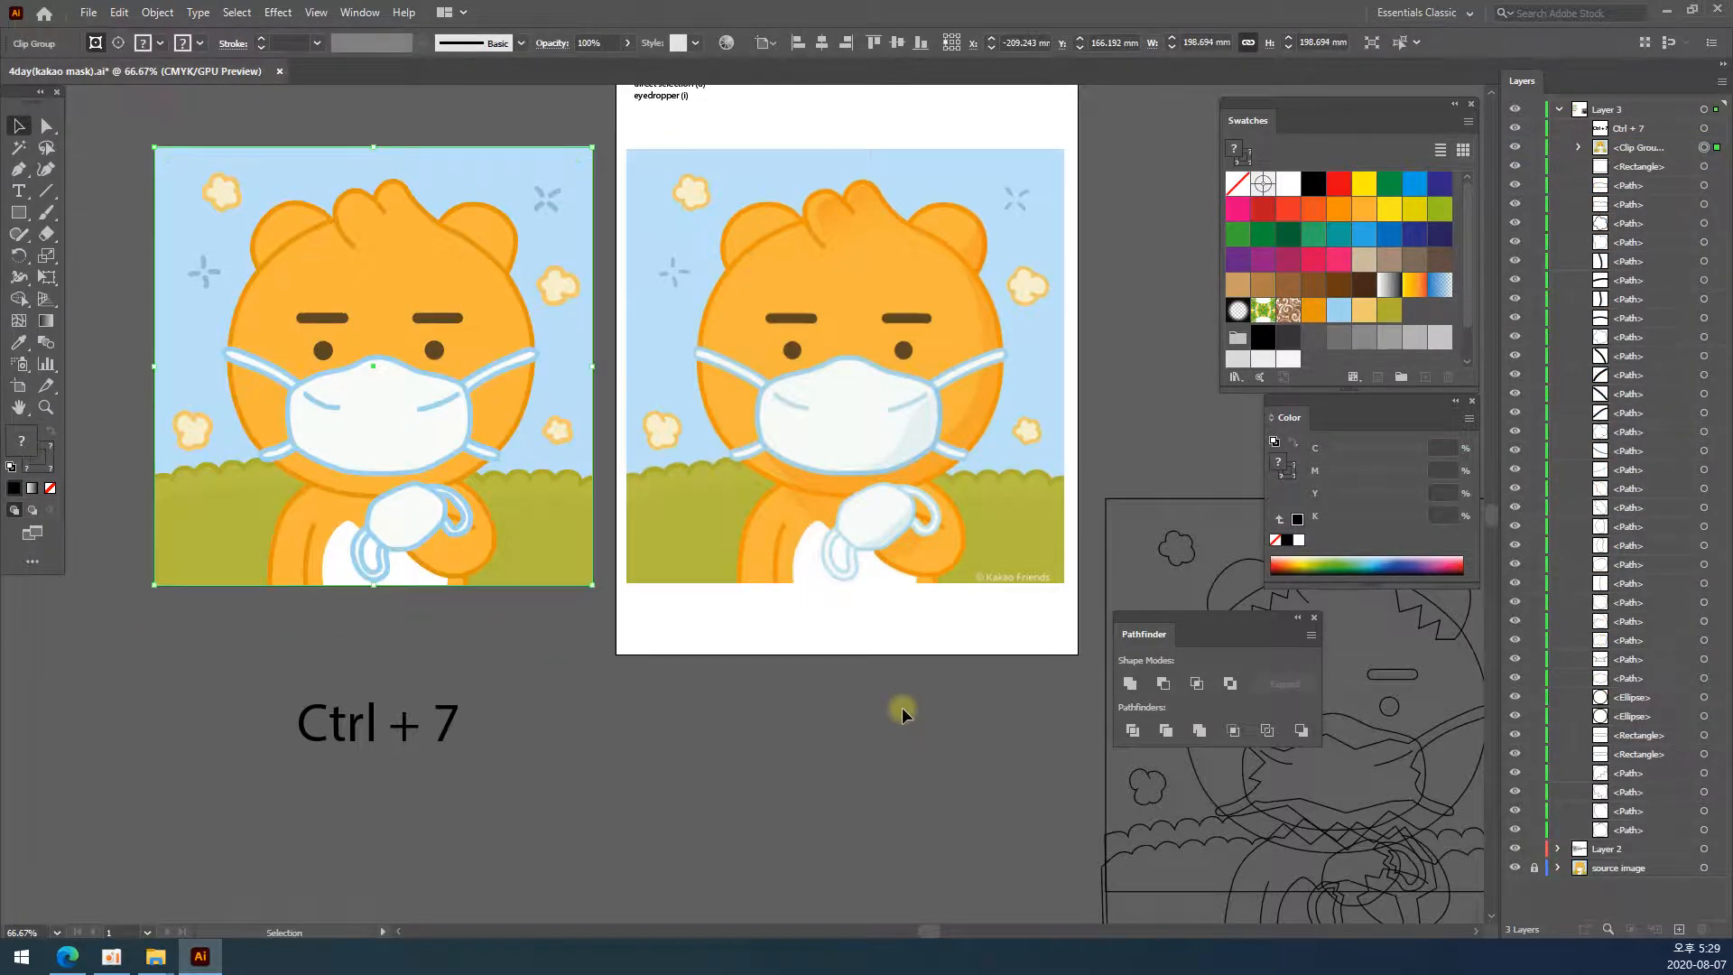
- Select the cropped bear artwork and locate its clip group in the layer's object list
left_click(632, 797)
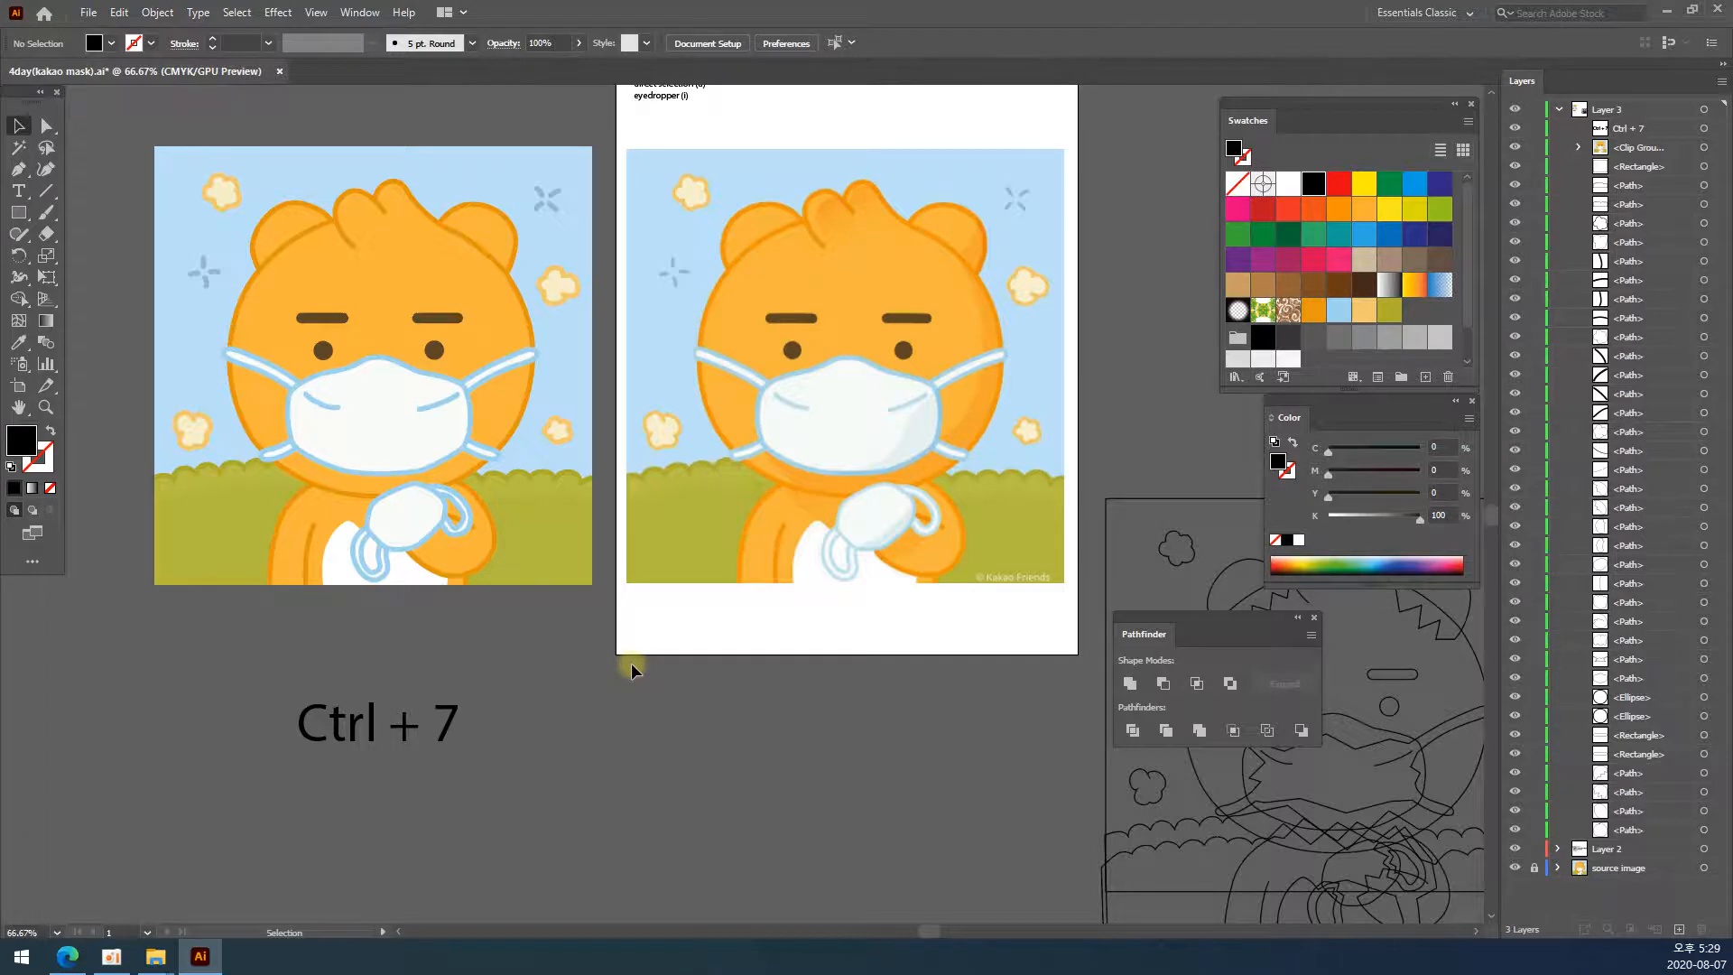
left_click(430, 354)
left_click(1648, 149)
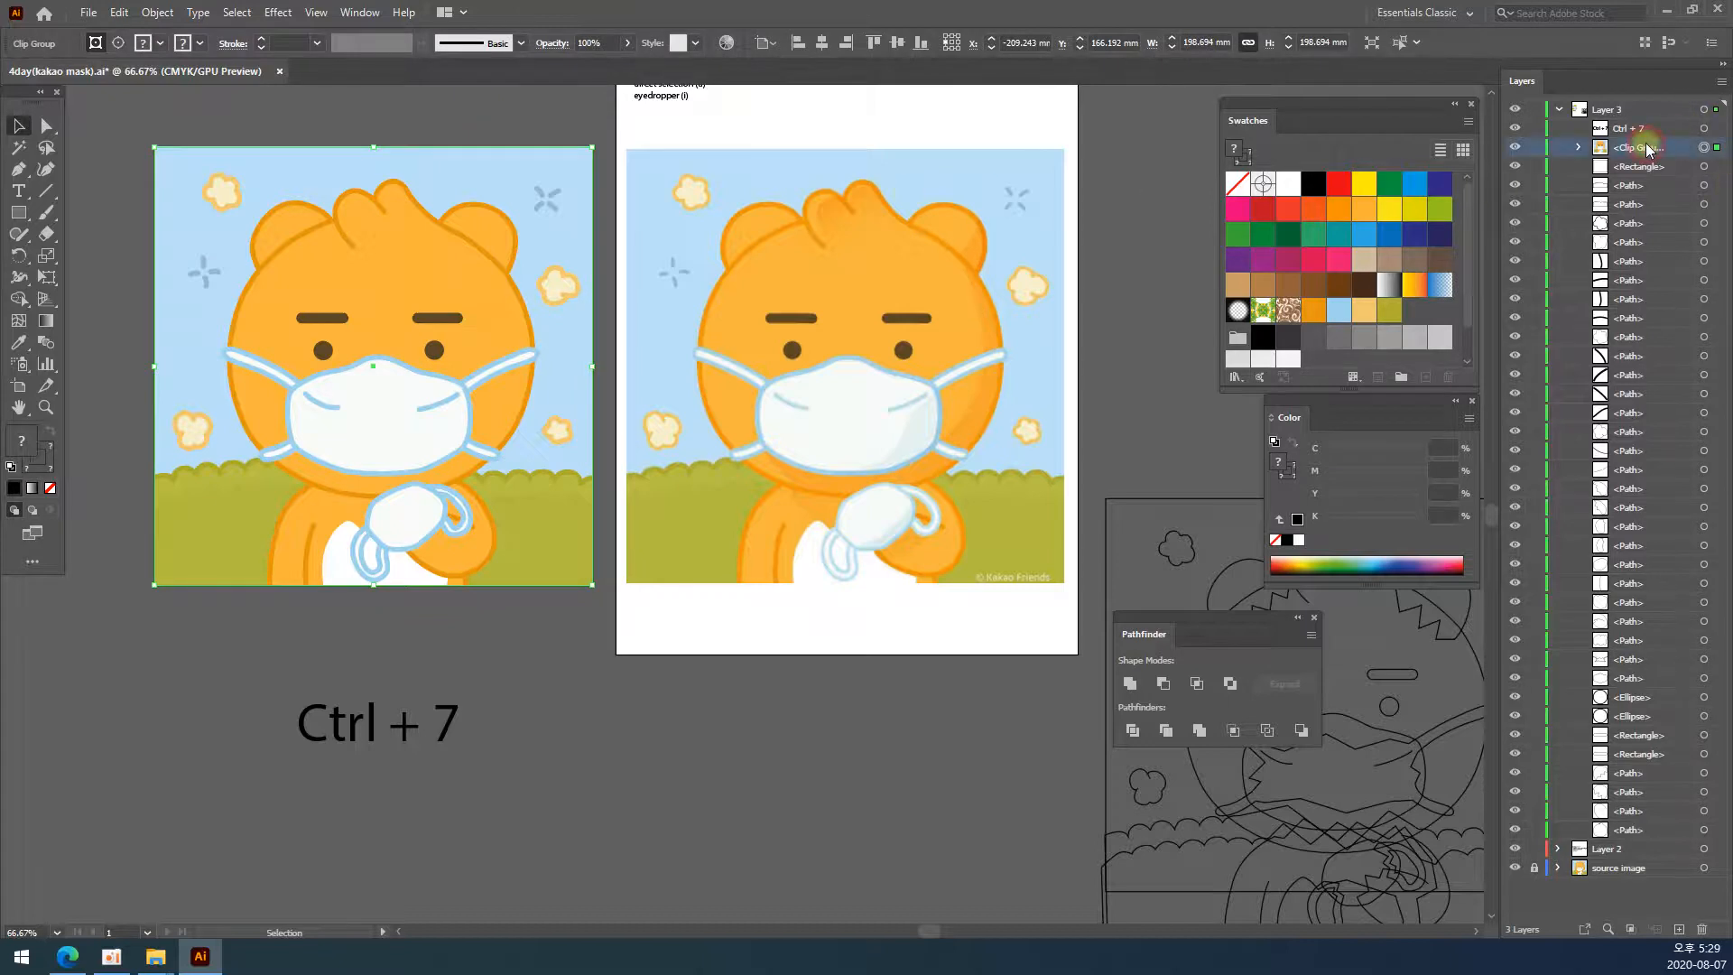
- Widen the layer list and examine the objects contained in the bear's clip group, from the clipping rectangle to the background
left_click_drag(1480, 157, 1460, 156)
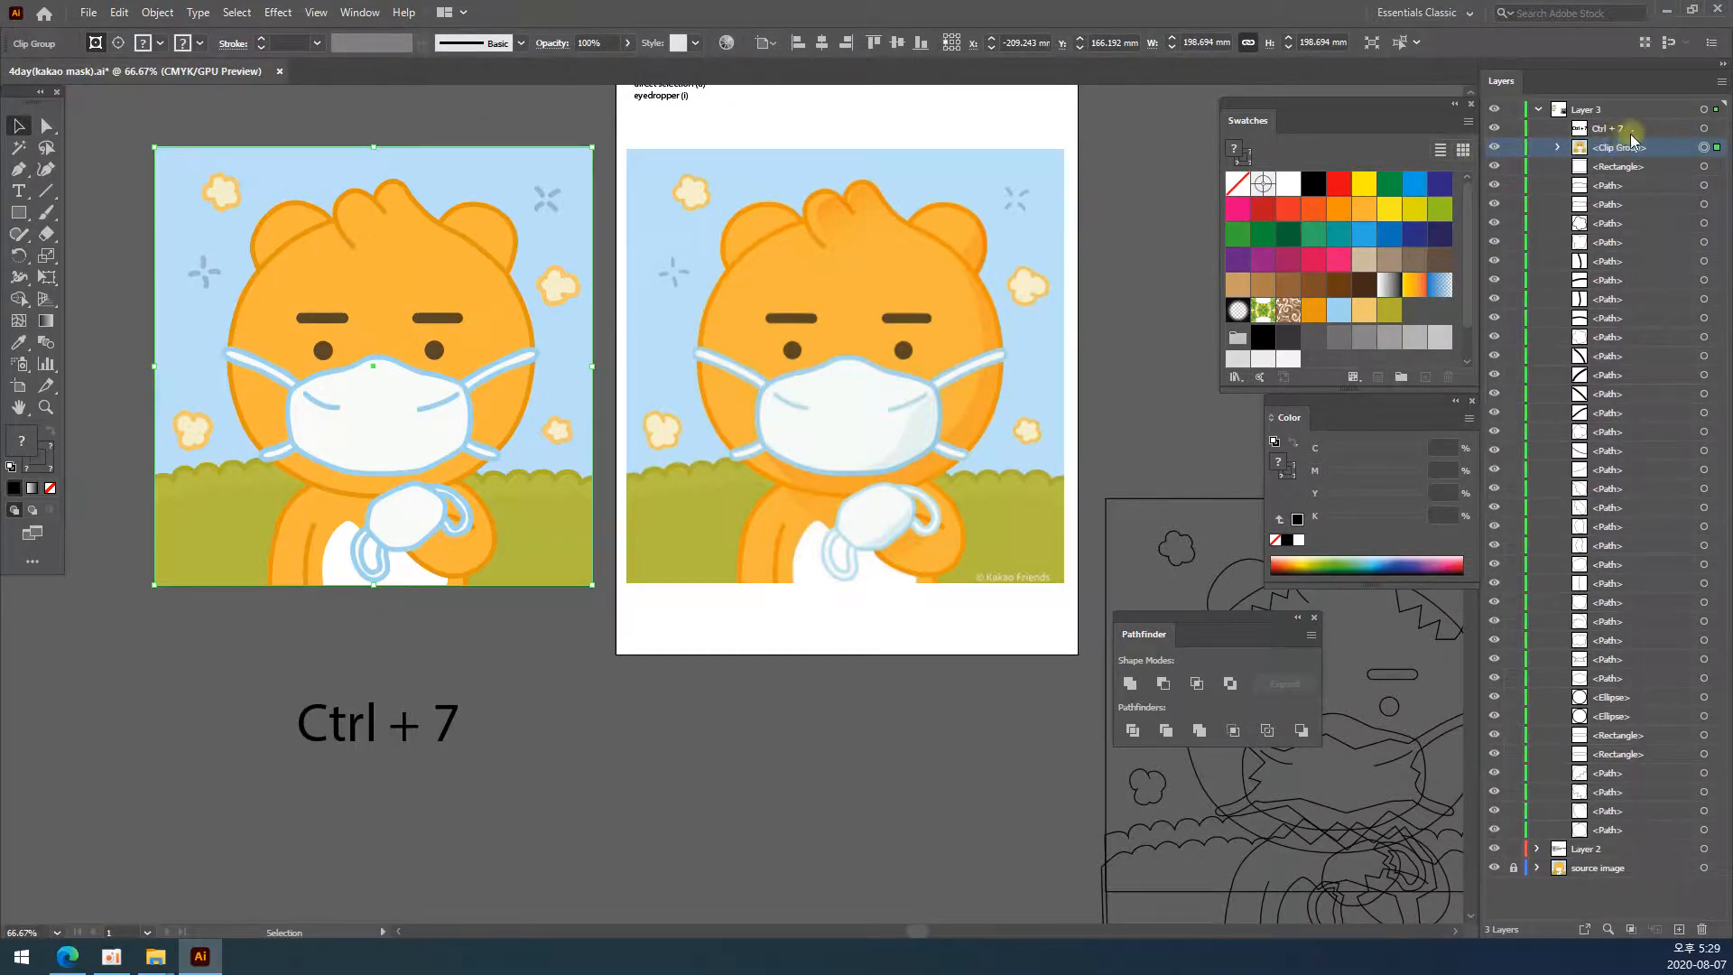
left_click(1609, 185)
left_click(1615, 204)
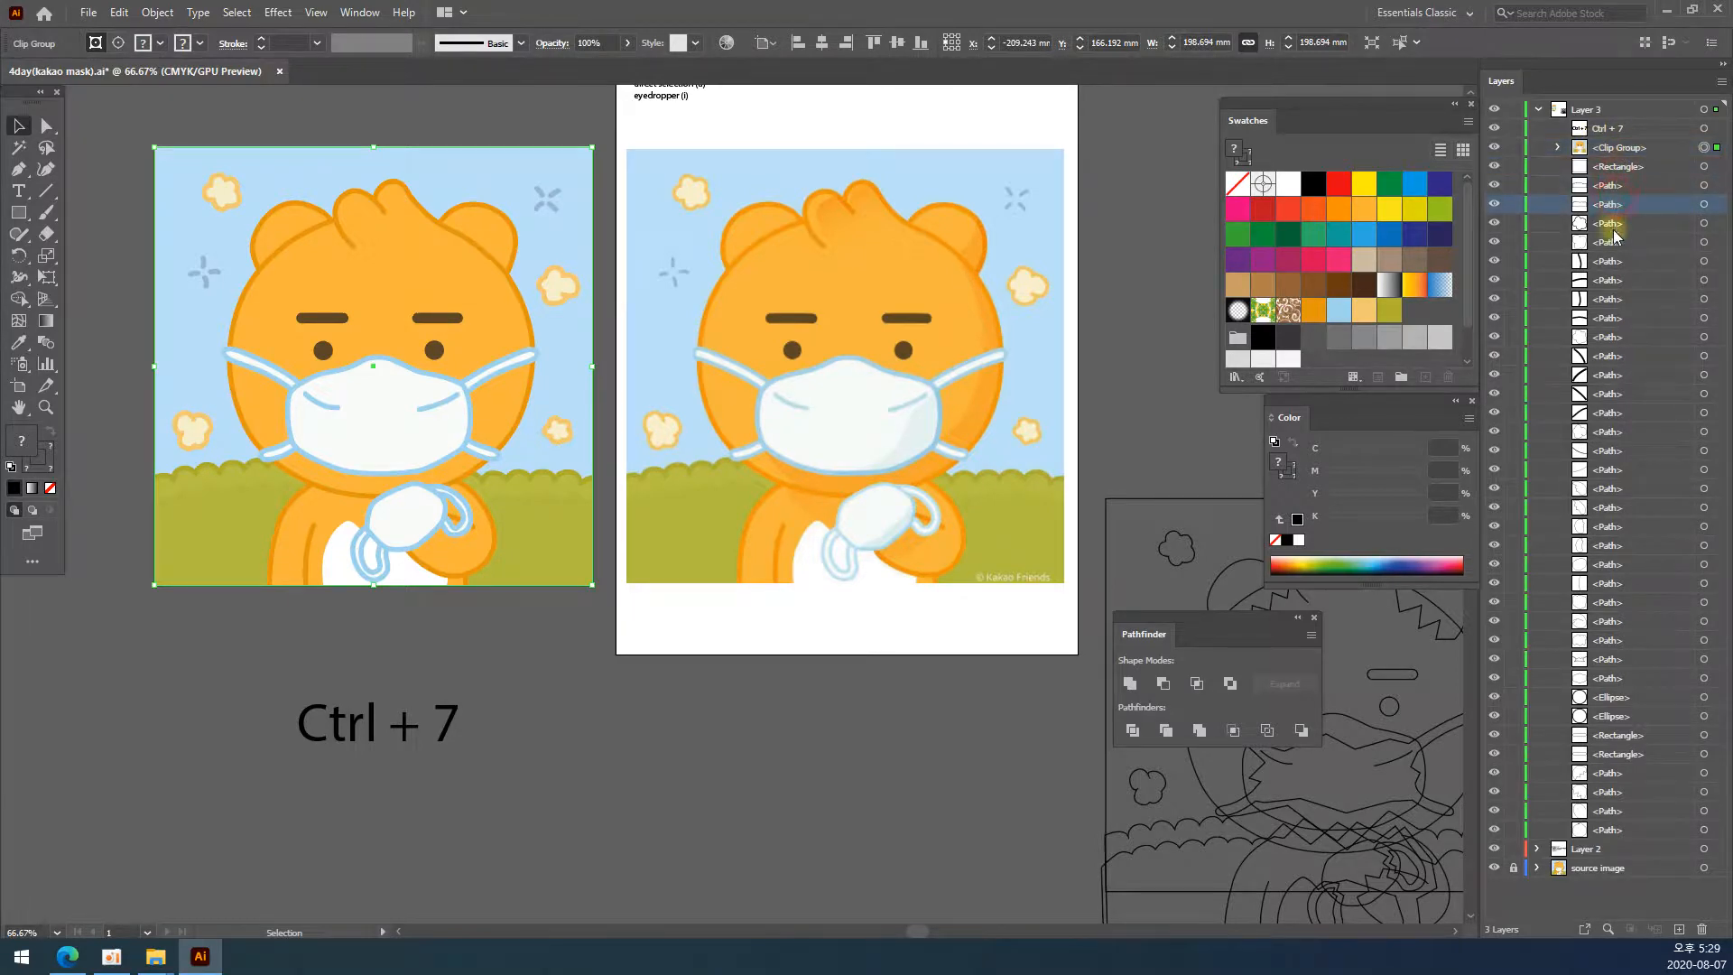
left_click(1613, 223)
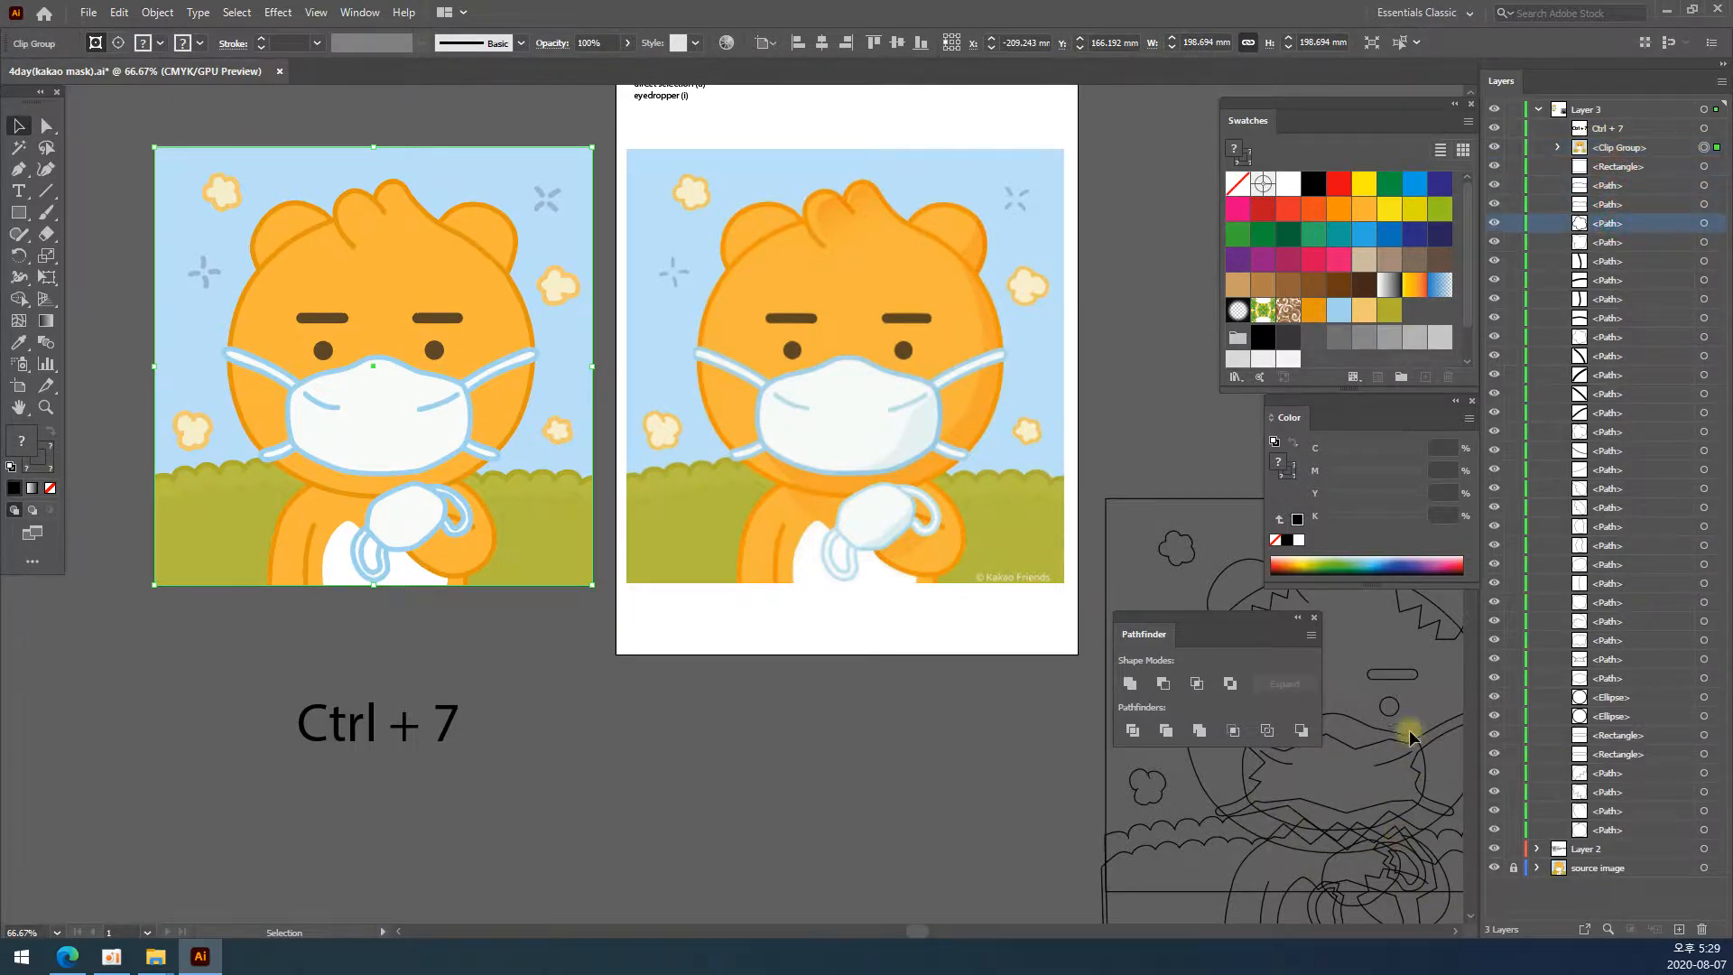
left_click(1618, 147)
left_click(1557, 147)
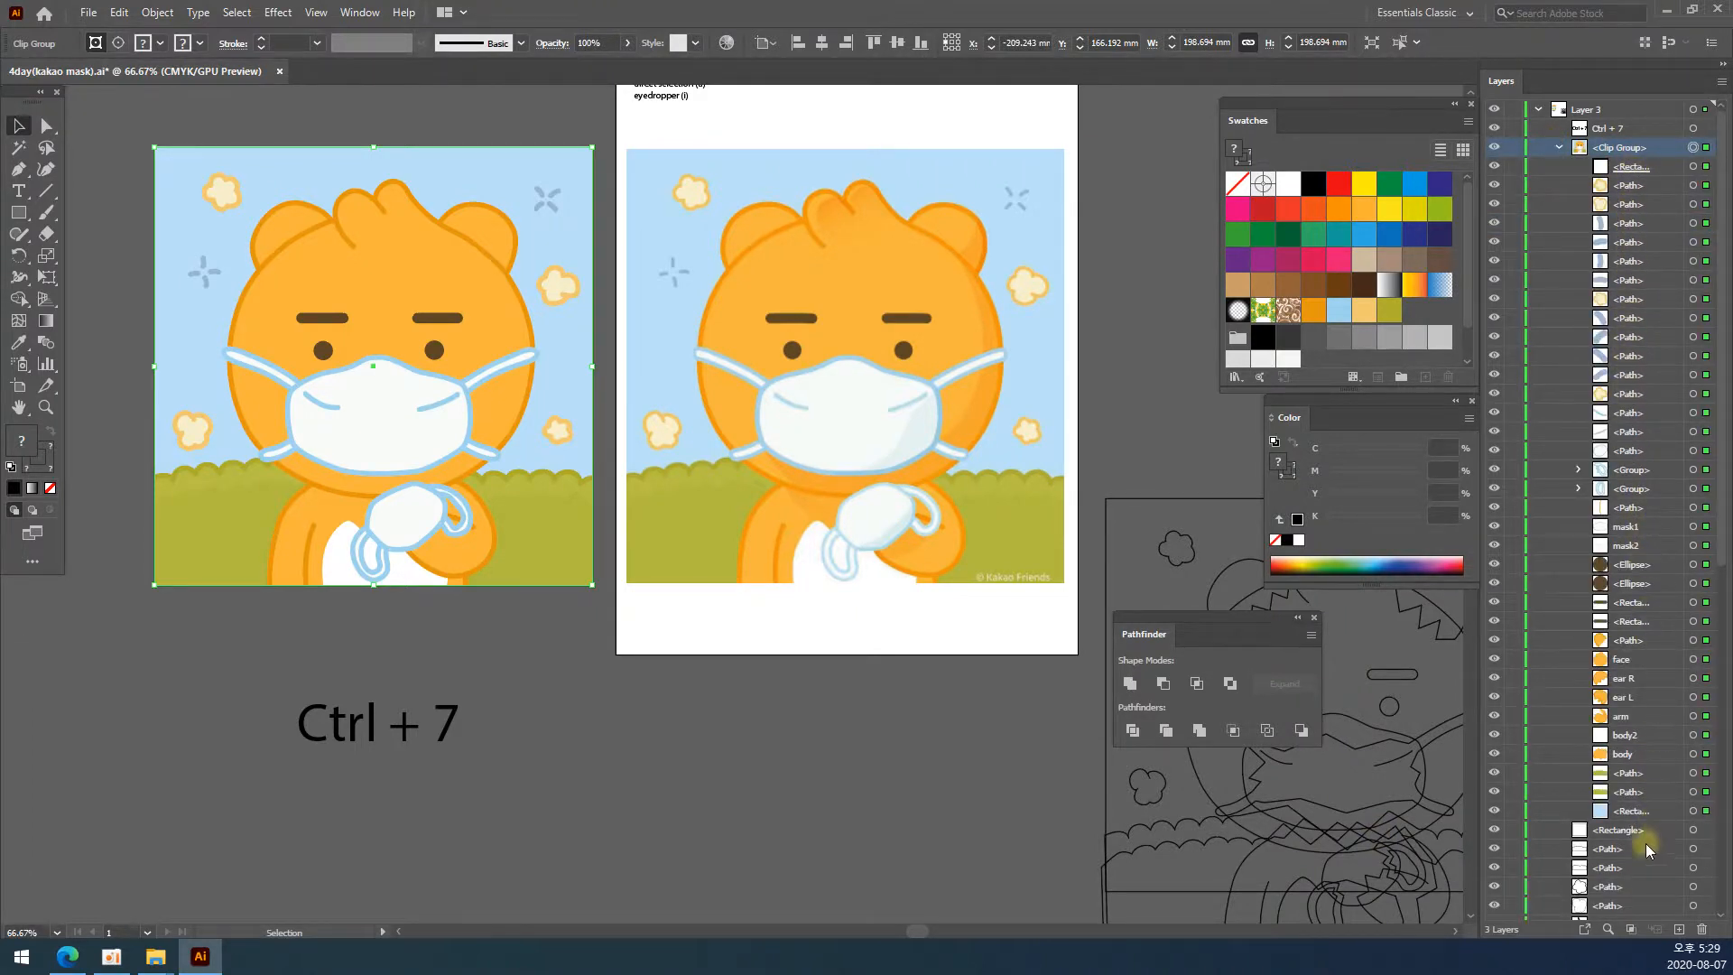
left_click(1556, 147)
double_click(1624, 146)
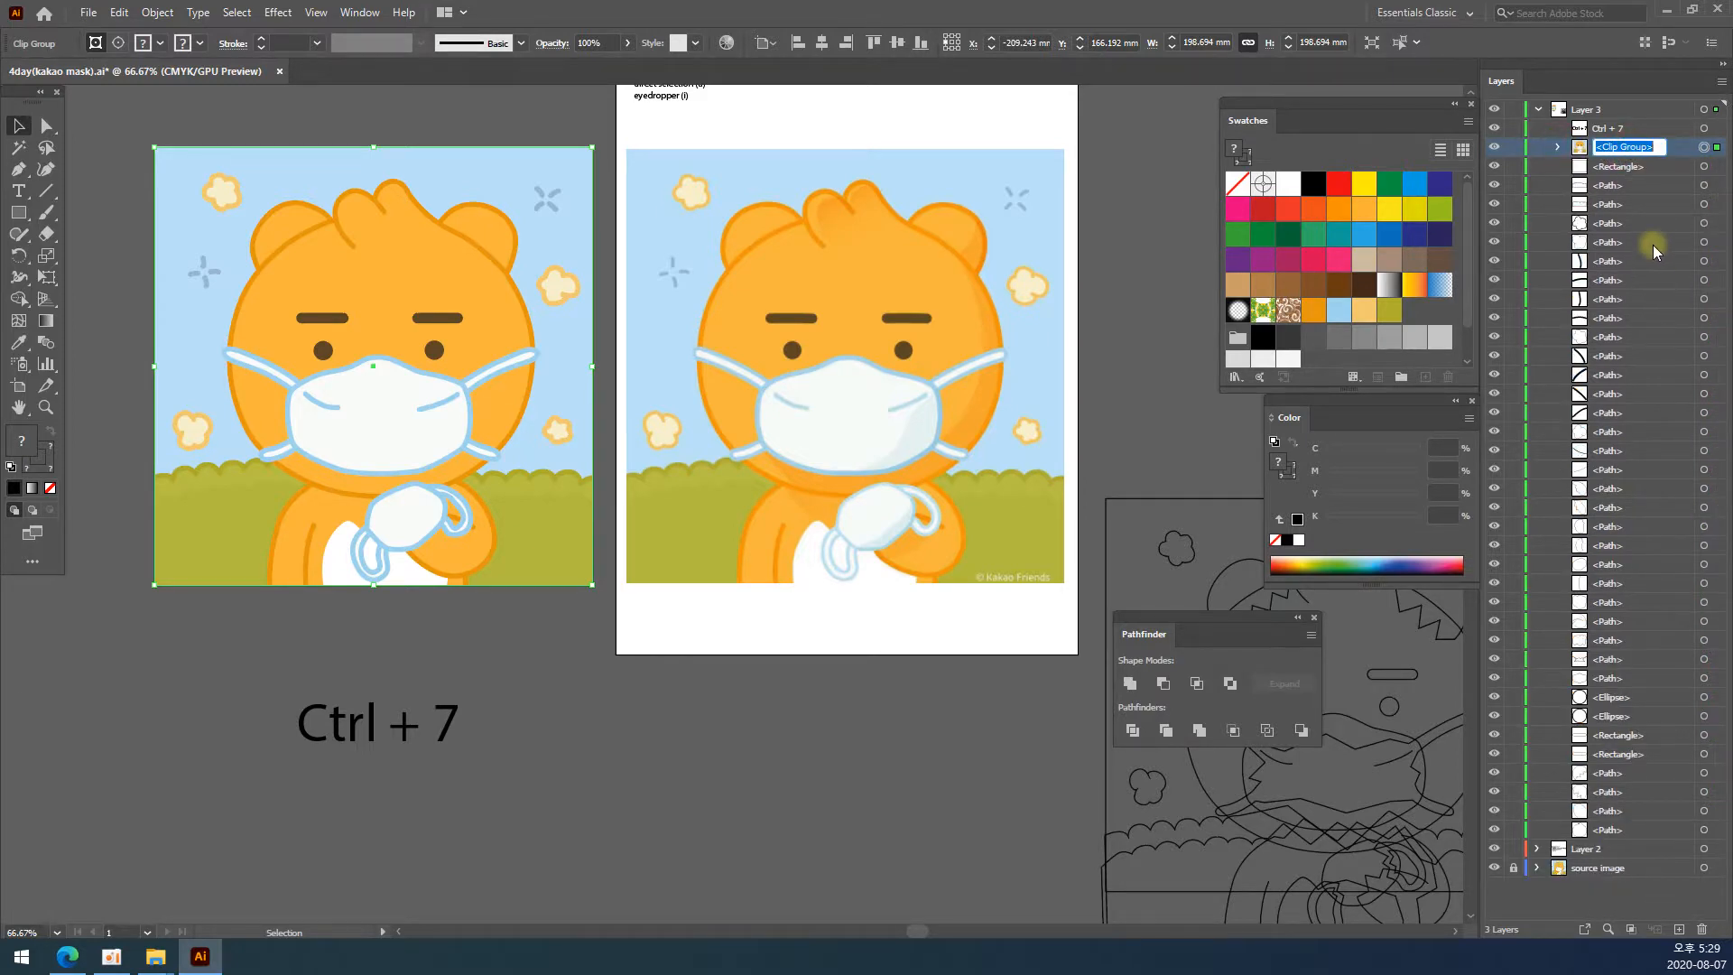
left_click(1629, 165)
left_click(1625, 147)
- Inspect the cropped bear artwork up close at 100% magnification, with the whole clipped square in view
key("z")
left_click(402, 373)
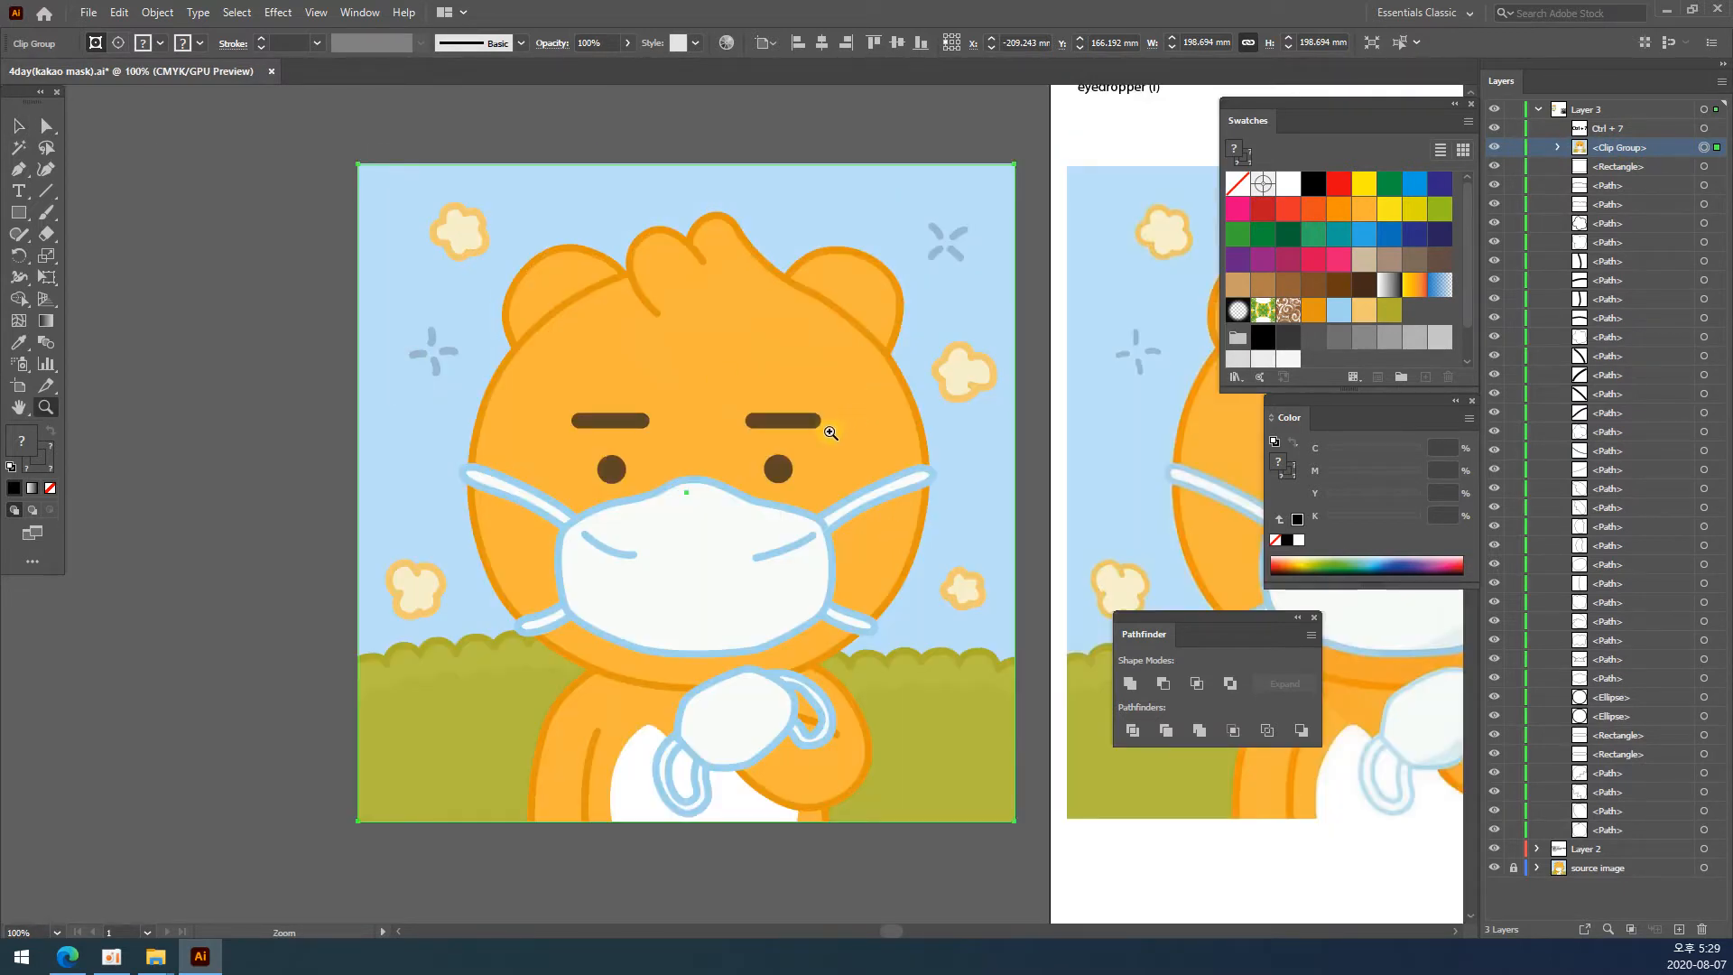
left_click_drag(791, 469, 676, 460)
key("v")
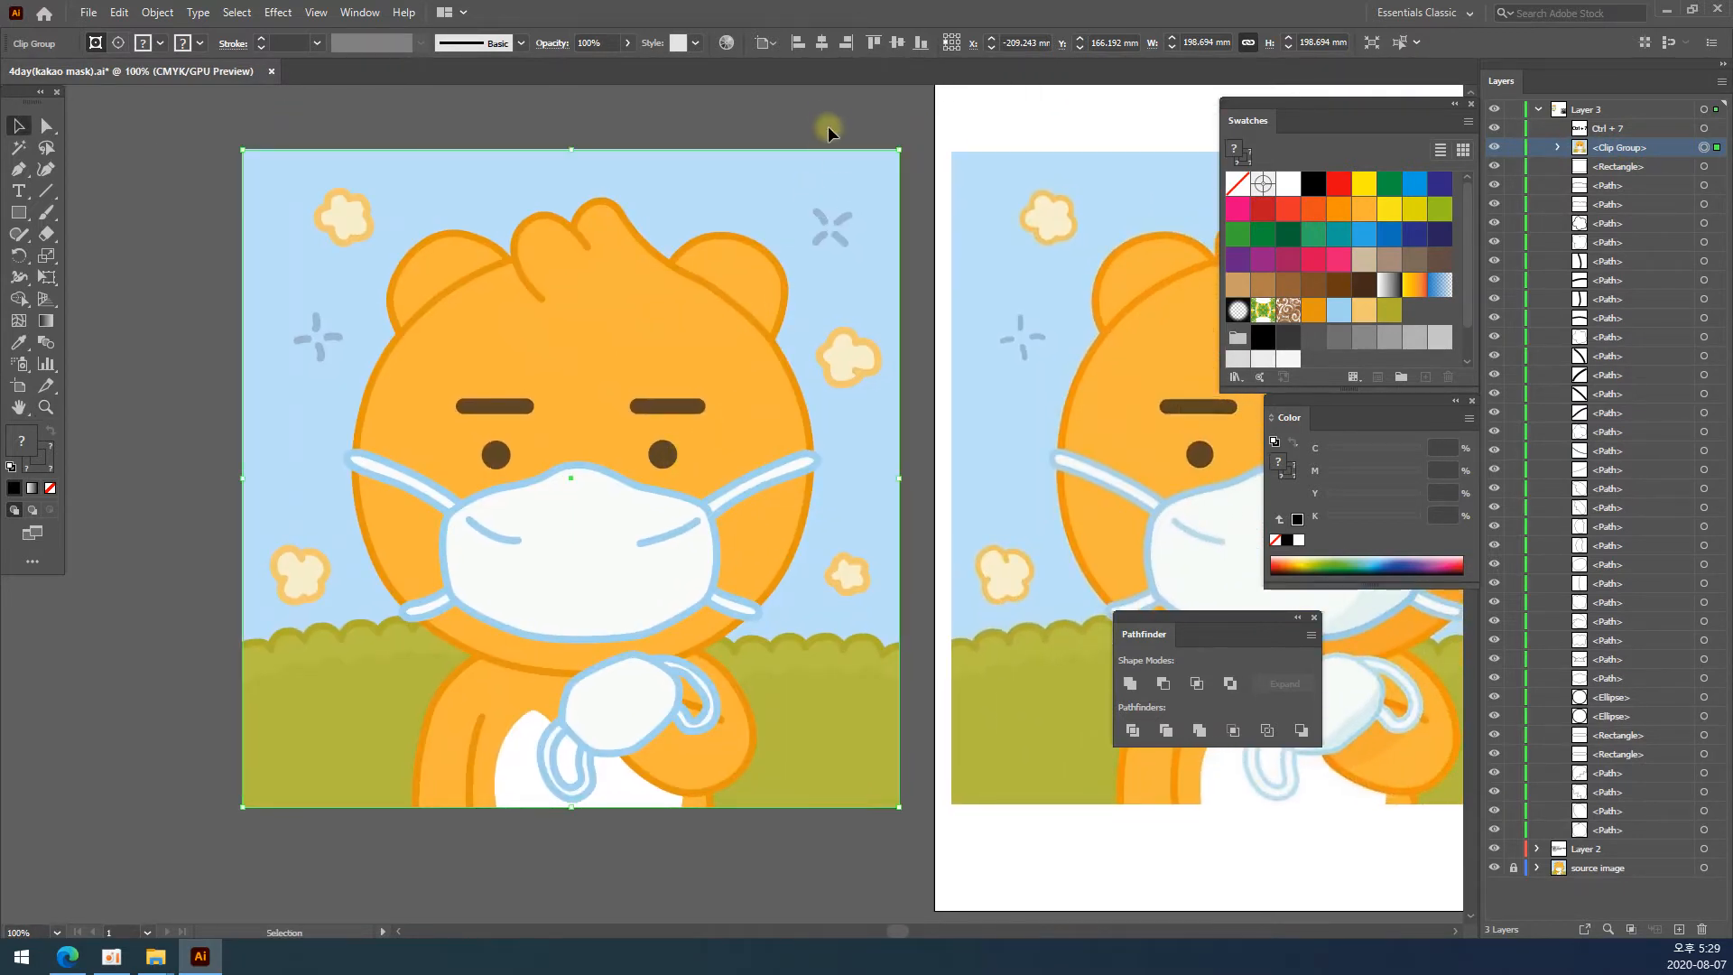